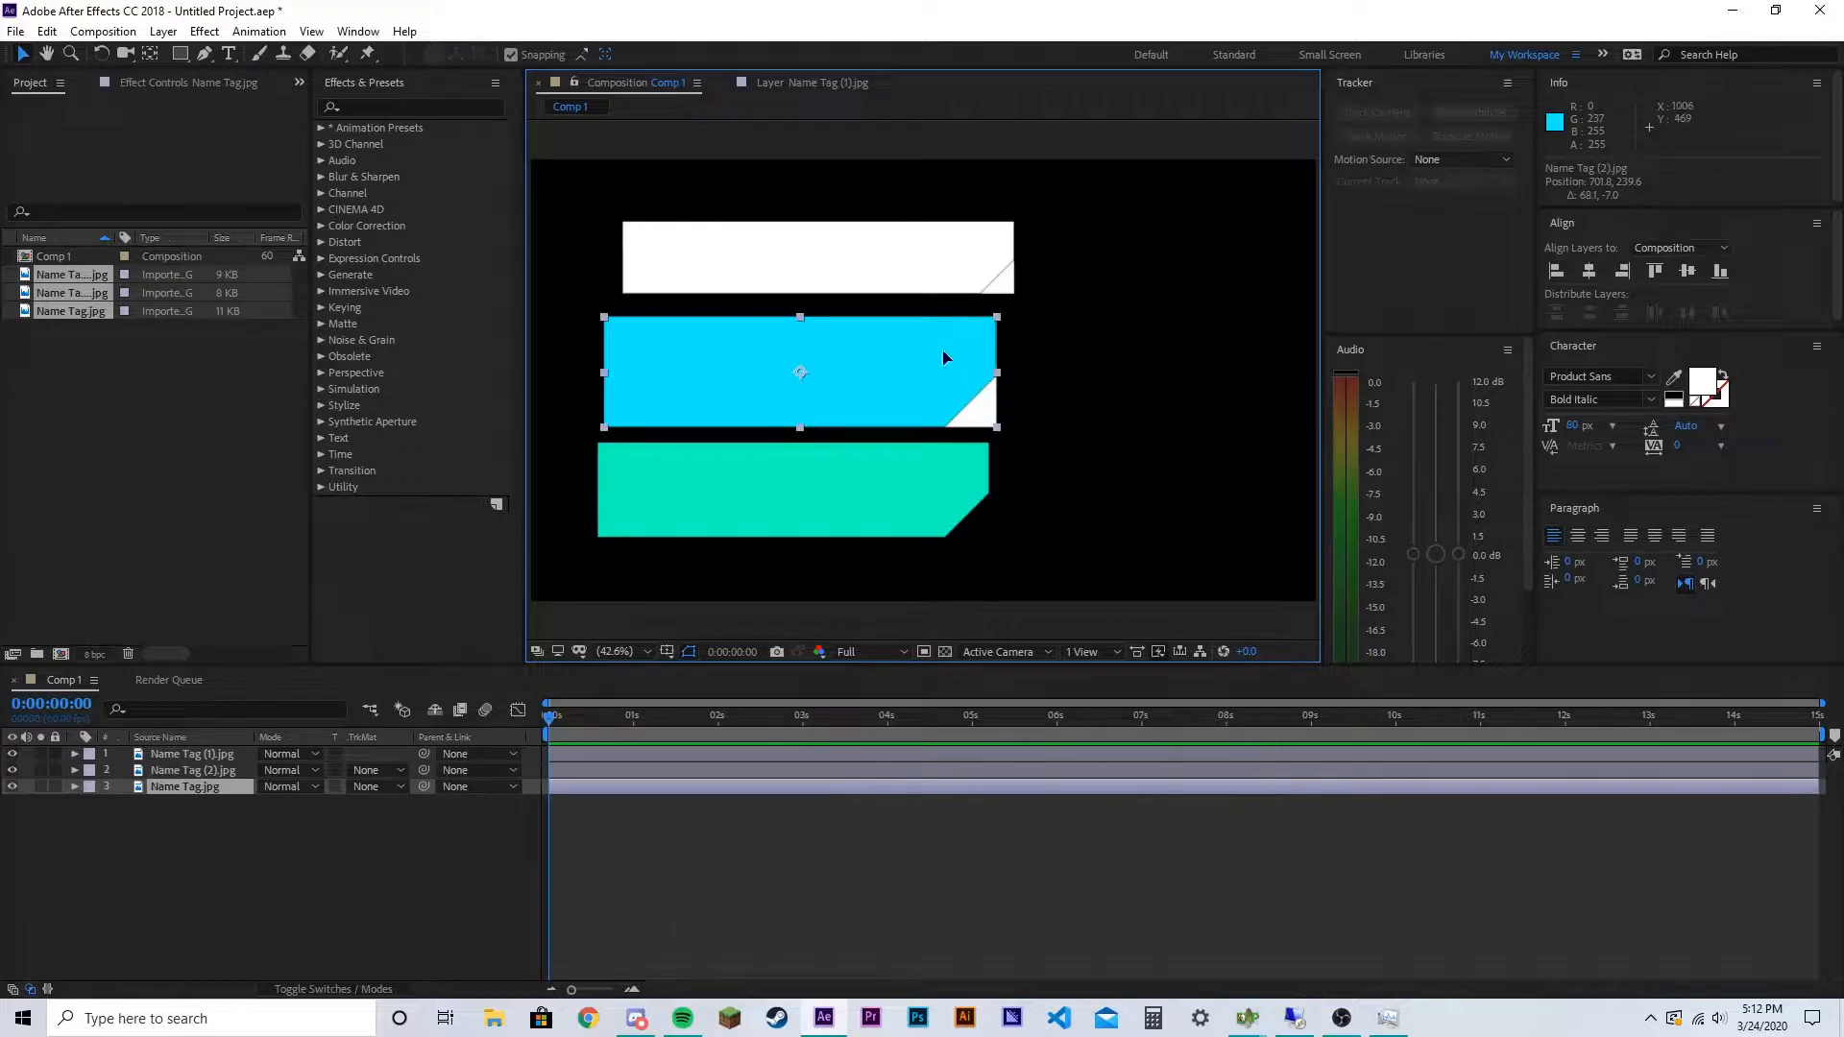
# Examine the white corner of the blue name tag and the edges of the neighbouring name tags up close
pyautogui.scroll(5, 985, 426)
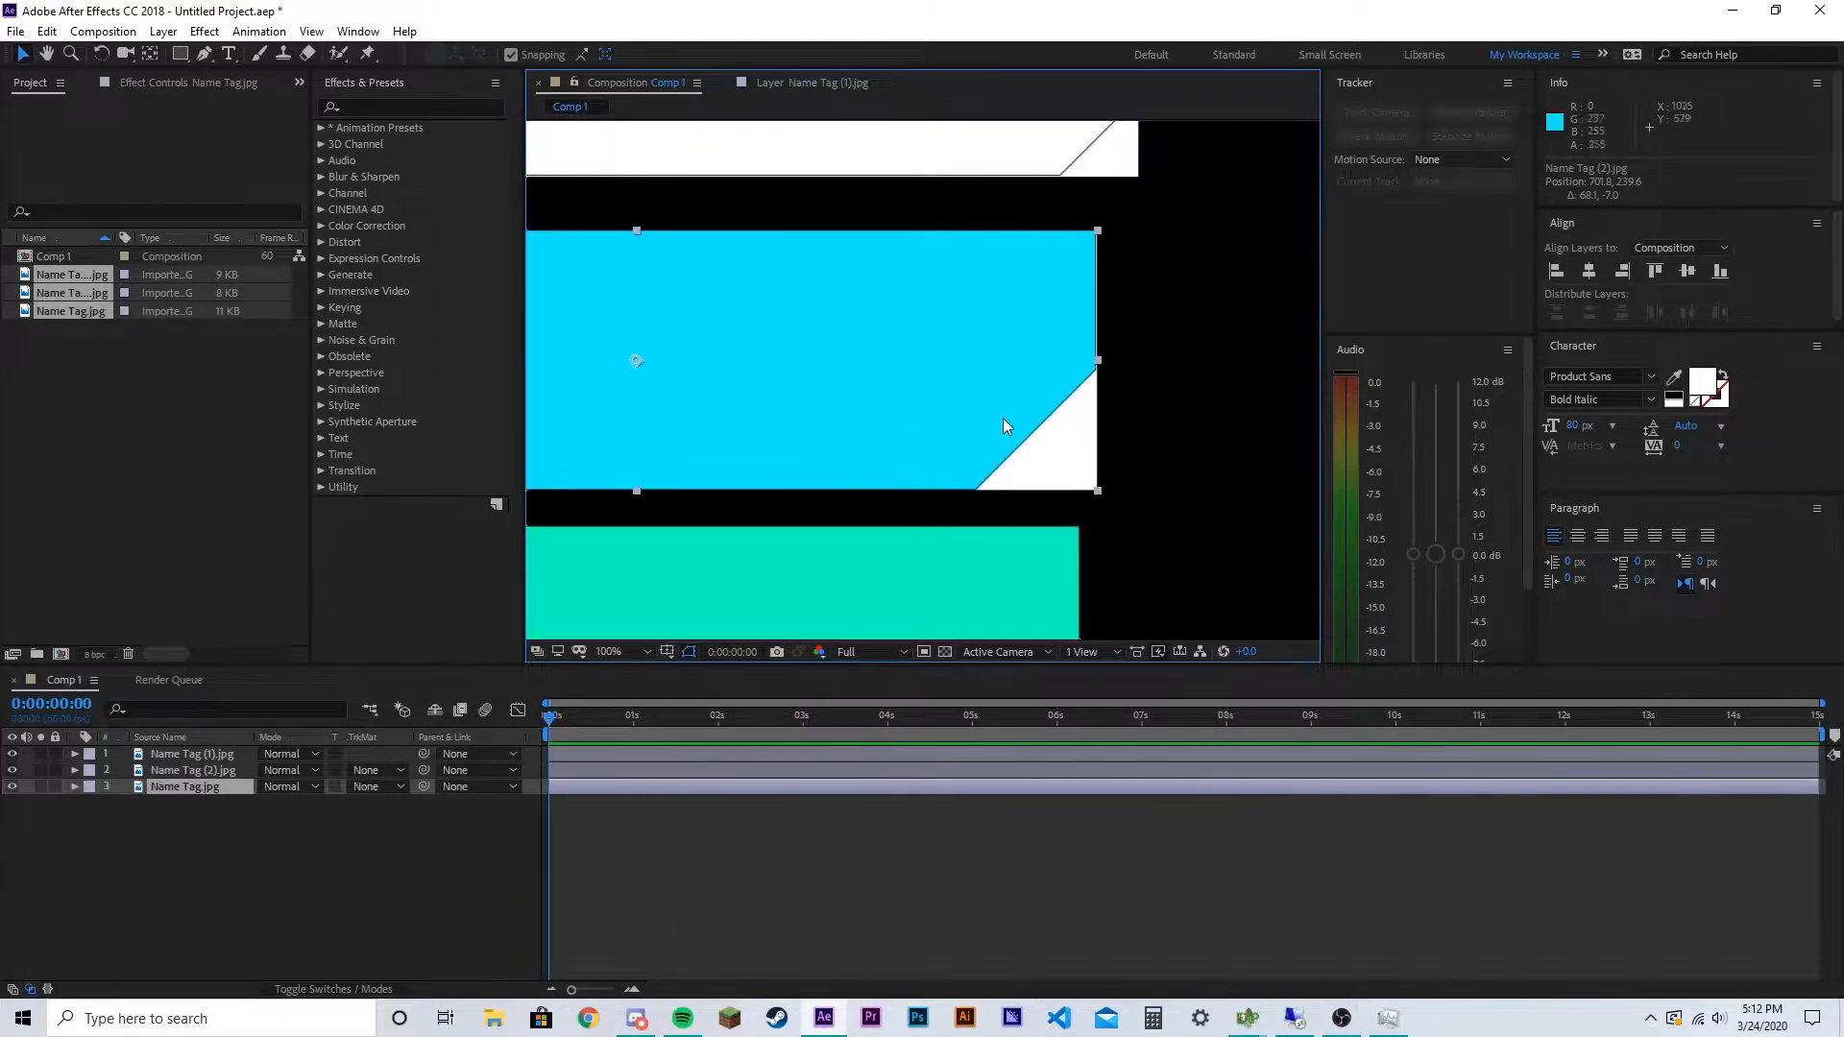
pyautogui.scroll(-1, 1224, 459)
pyautogui.press('h')
pyautogui.moveTo(1061, 404); pyautogui.dragTo(769, 331)
pyautogui.scroll(2, 1009, 444)
pyautogui.scroll(-1, 1076, 471)
pyautogui.moveTo(1229, 466); pyautogui.dragTo(1216, 313)
pyautogui.moveTo(1057, 437); pyautogui.dragTo(1109, 589)
pyautogui.scroll(-6, 1111, 478)
pyautogui.scroll(6, 1029, 432)
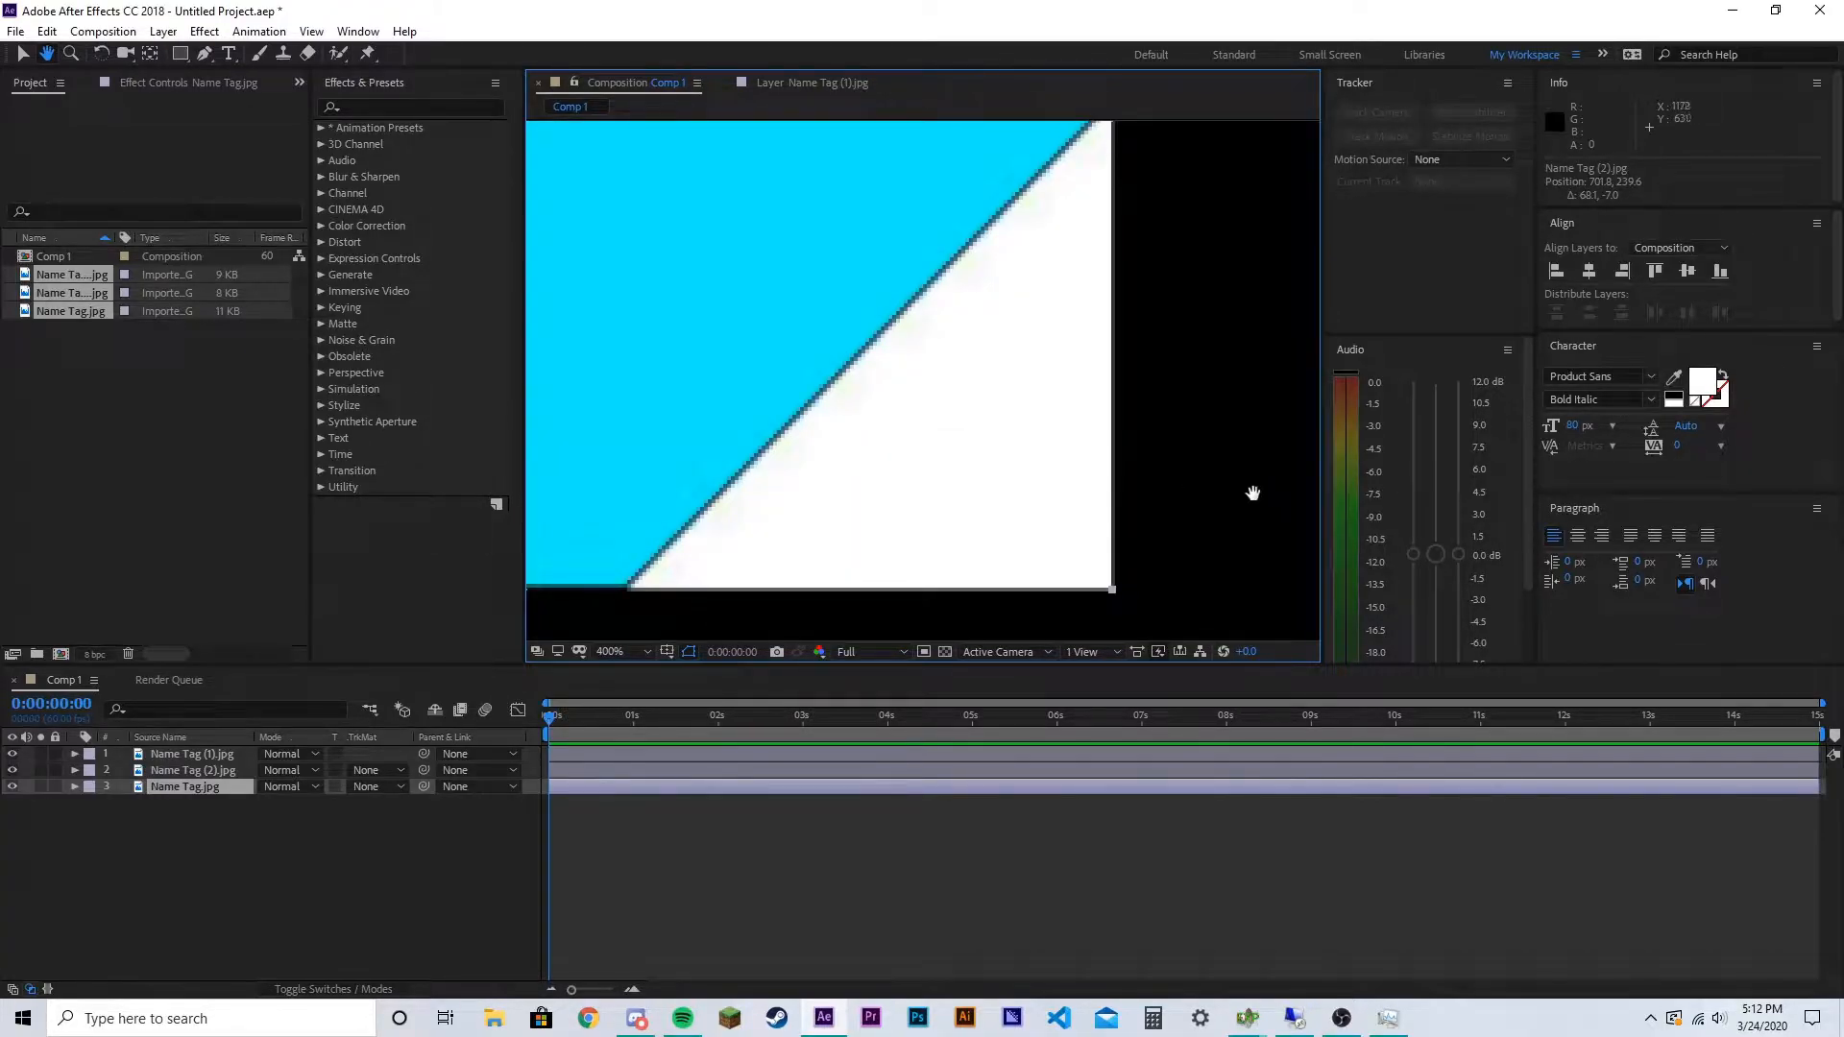
pyautogui.scroll(-3, 1149, 465)
pyautogui.moveTo(1042, 477); pyautogui.dragTo(1156, 370)
pyautogui.moveTo(807, 413); pyautogui.dragTo(745, 342)
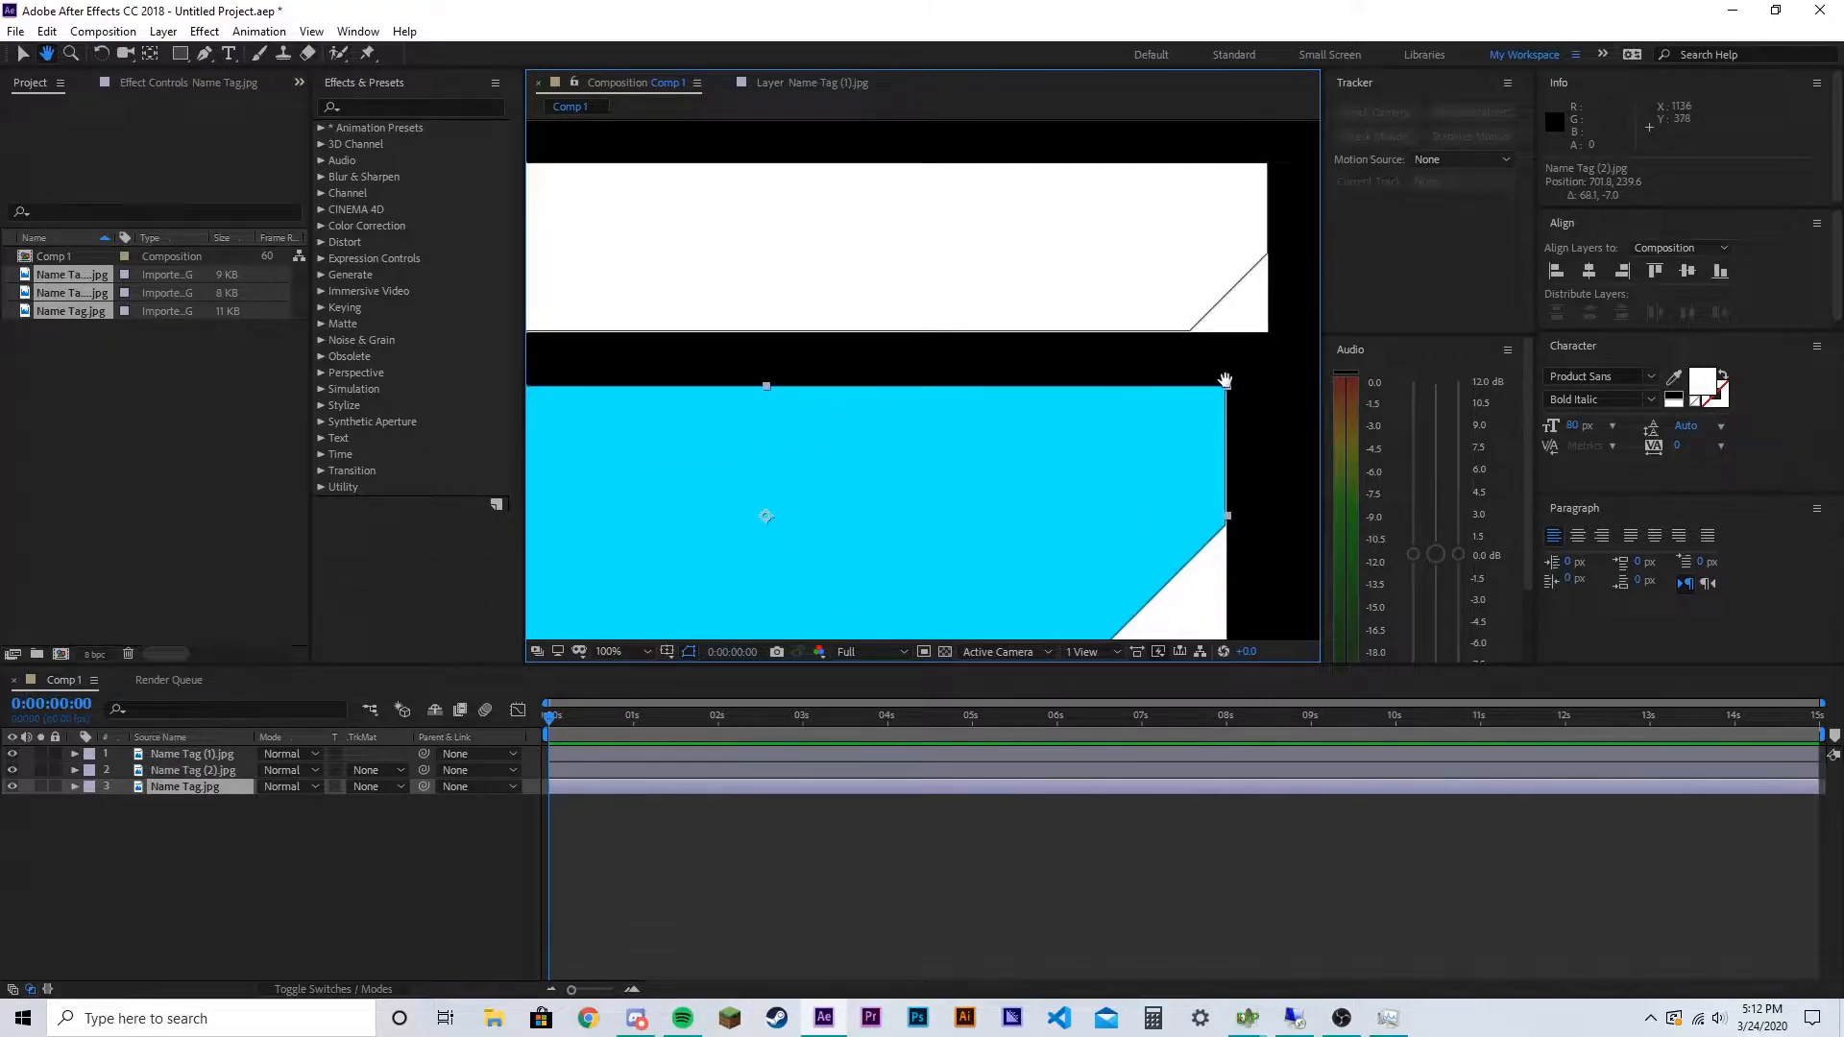
pyautogui.moveTo(1225, 380); pyautogui.dragTo(1055, 300)
pyautogui.moveTo(1144, 498); pyautogui.dragTo(1149, 386)
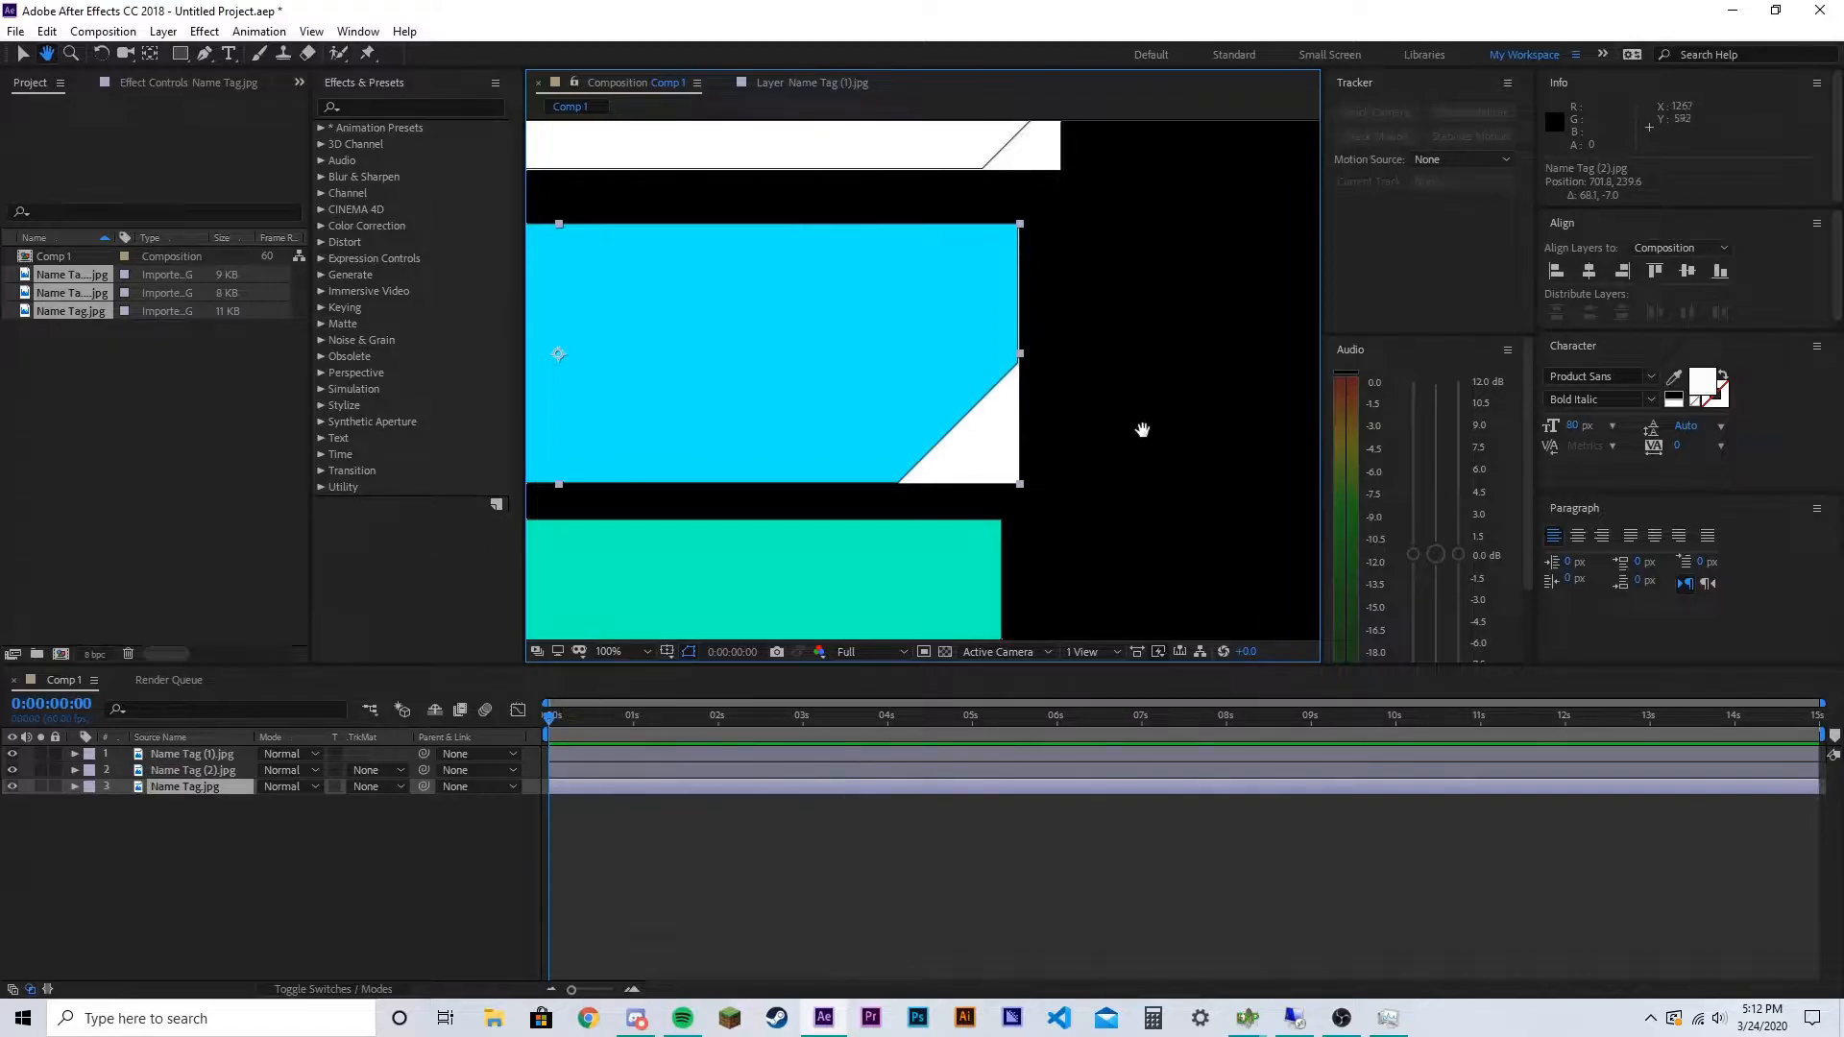
pyautogui.moveTo(1131, 496); pyautogui.dragTo(1138, 524)
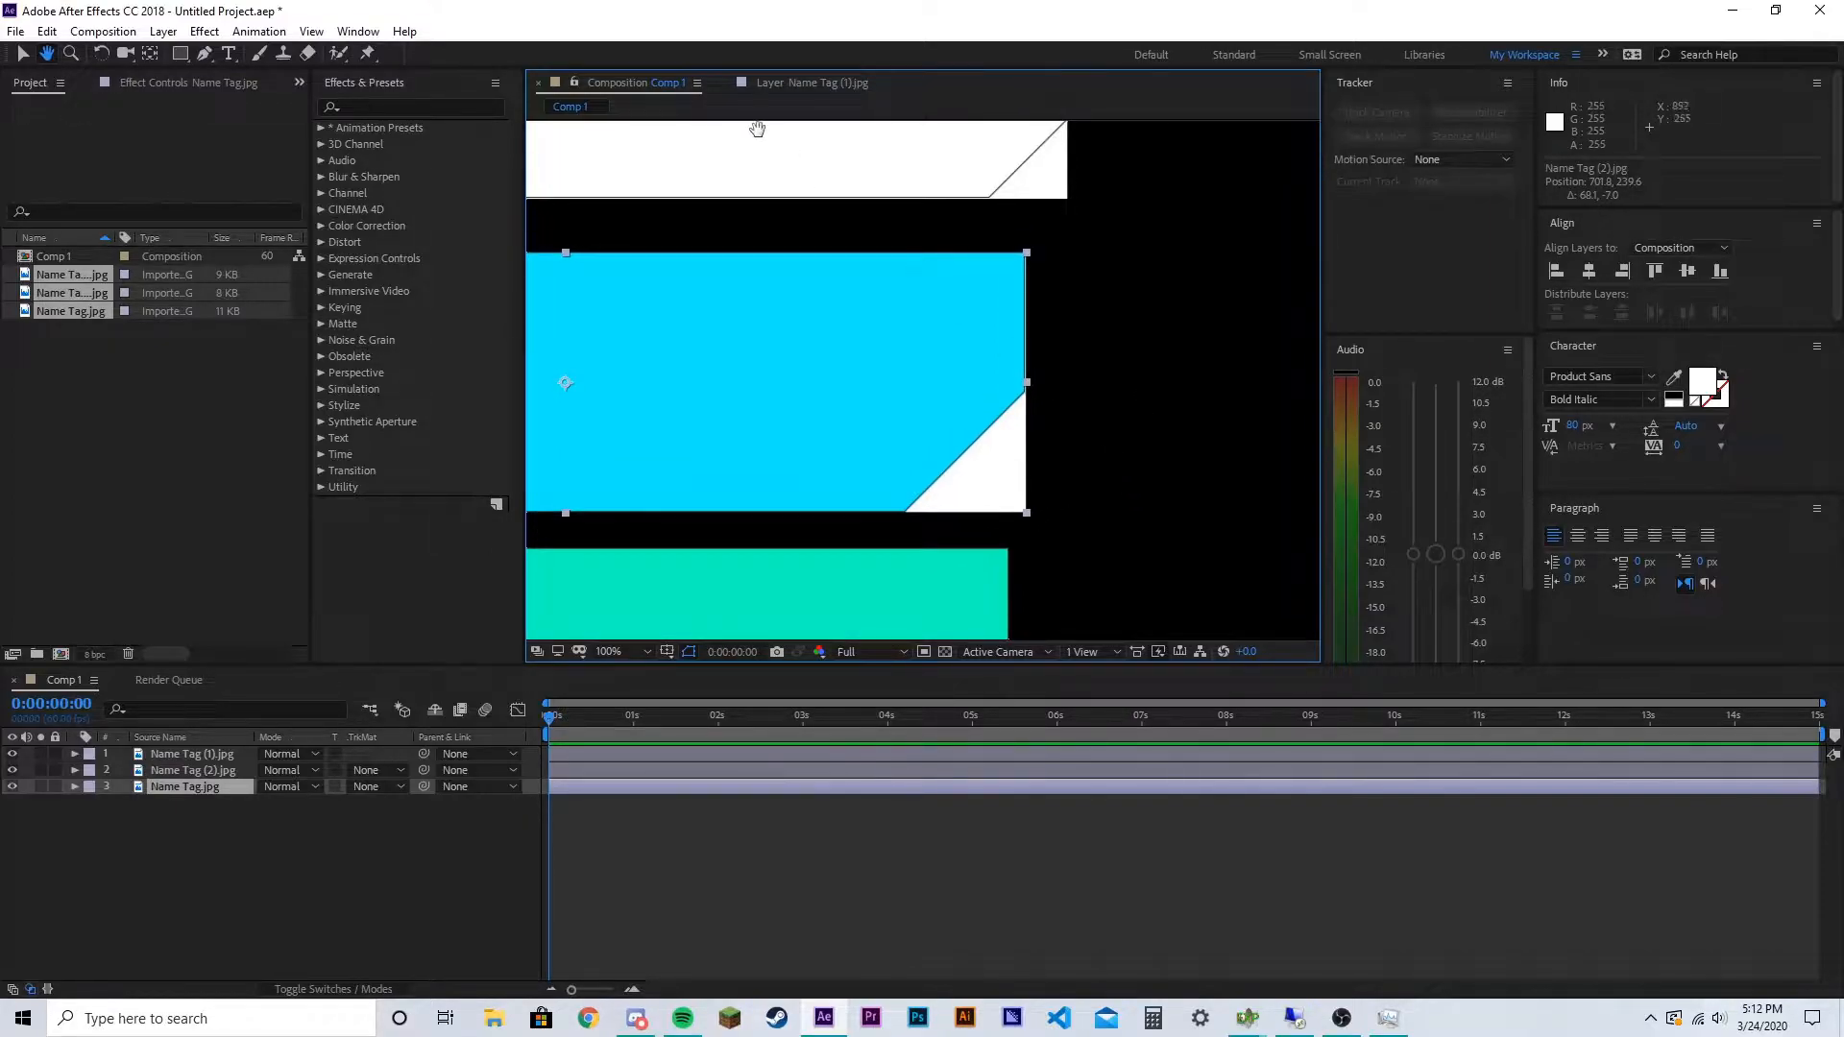
# Close the Name Tag (1).jpg layer view and open the blue Name Tag.jpg layer in its own layer view
pyautogui.click(21, 55)
pyautogui.click(725, 82)
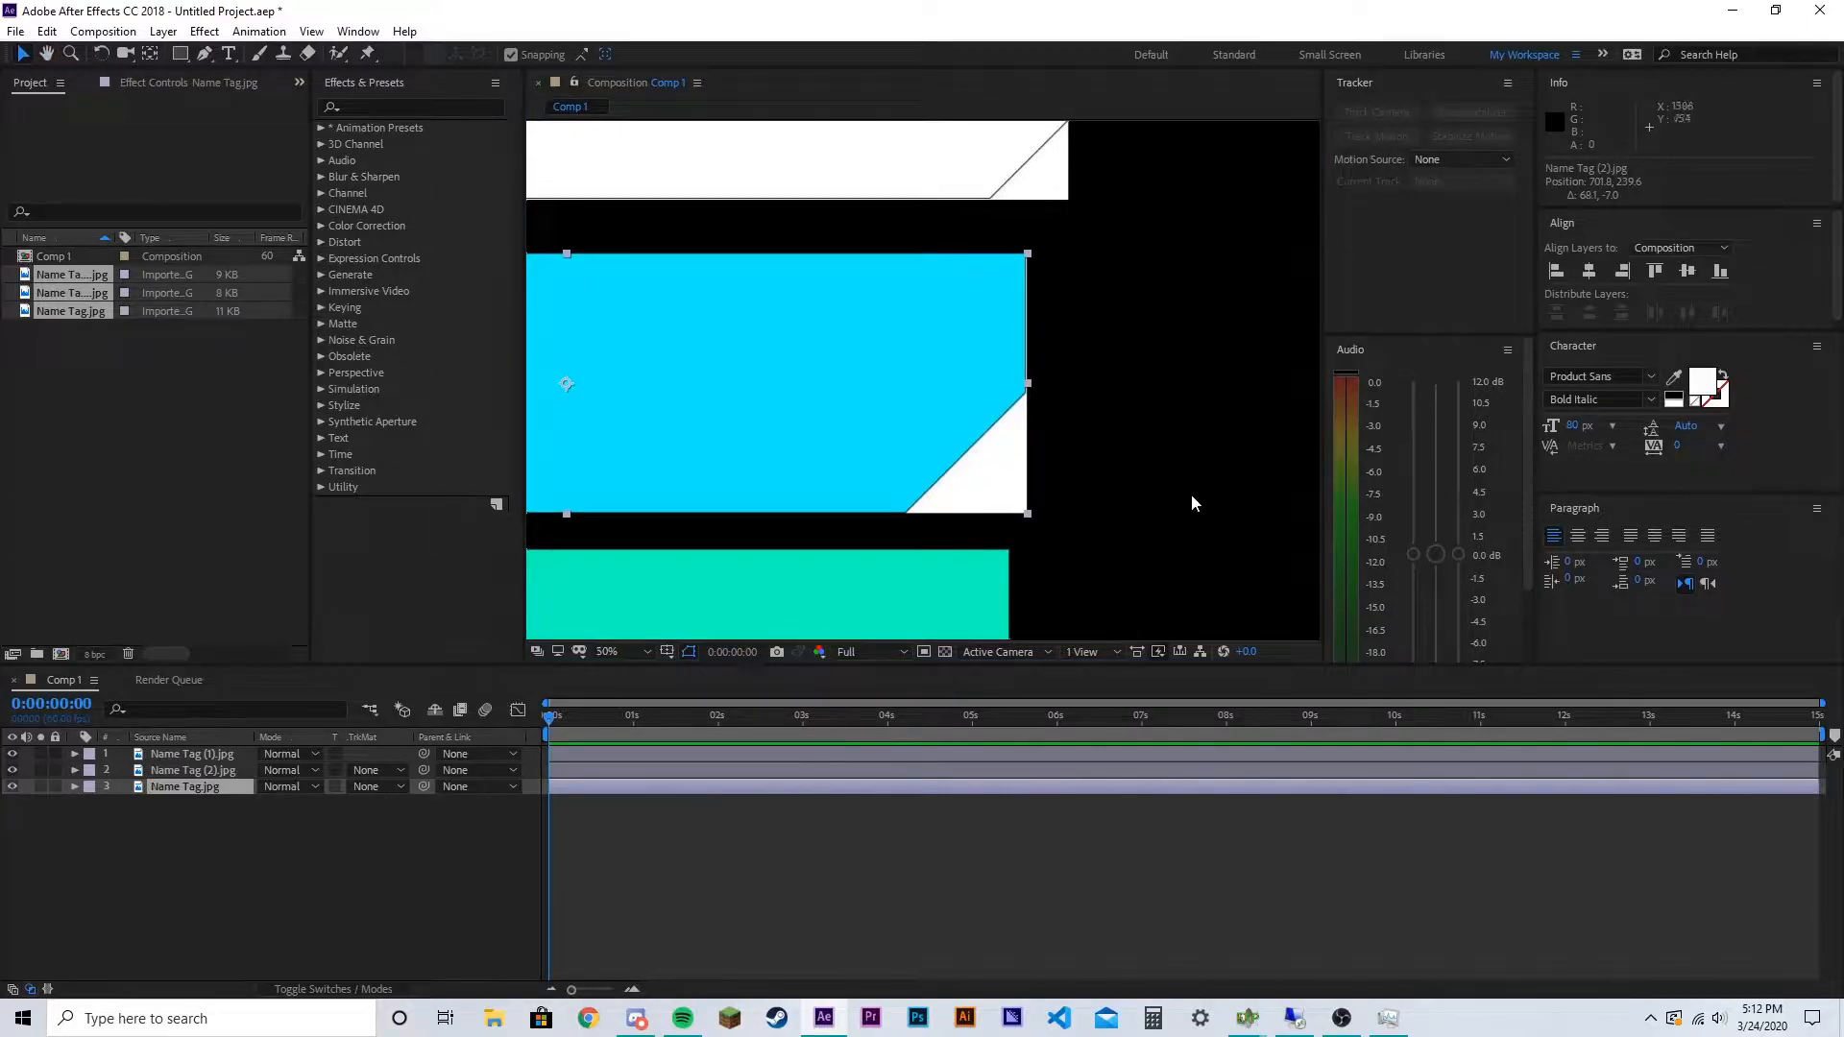
pyautogui.scroll(-2, 1191, 494)
pyautogui.moveTo(1057, 468)
pyautogui.mouseDown()
pyautogui.moveTo(1303, 465)
pyautogui.moveTo(1085, 470)
pyautogui.mouseUp()
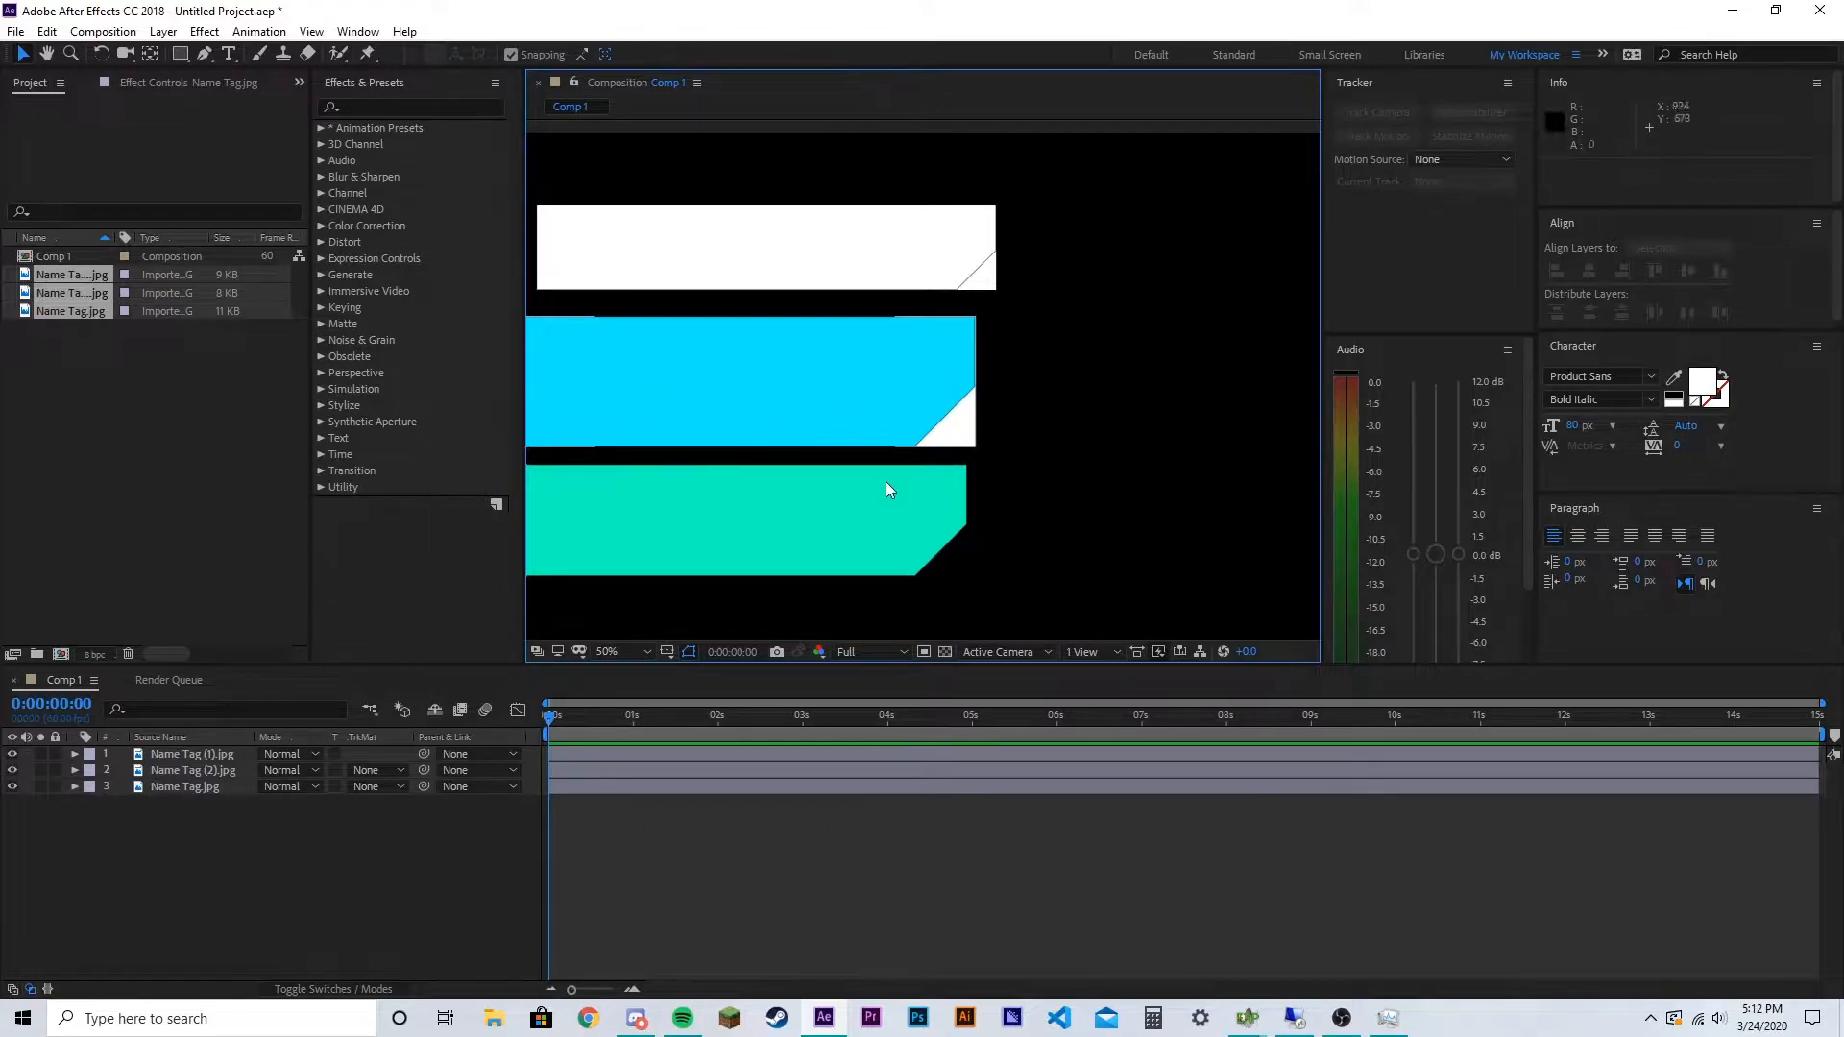
pyautogui.click(765, 373)
pyautogui.doubleClick(877, 419)
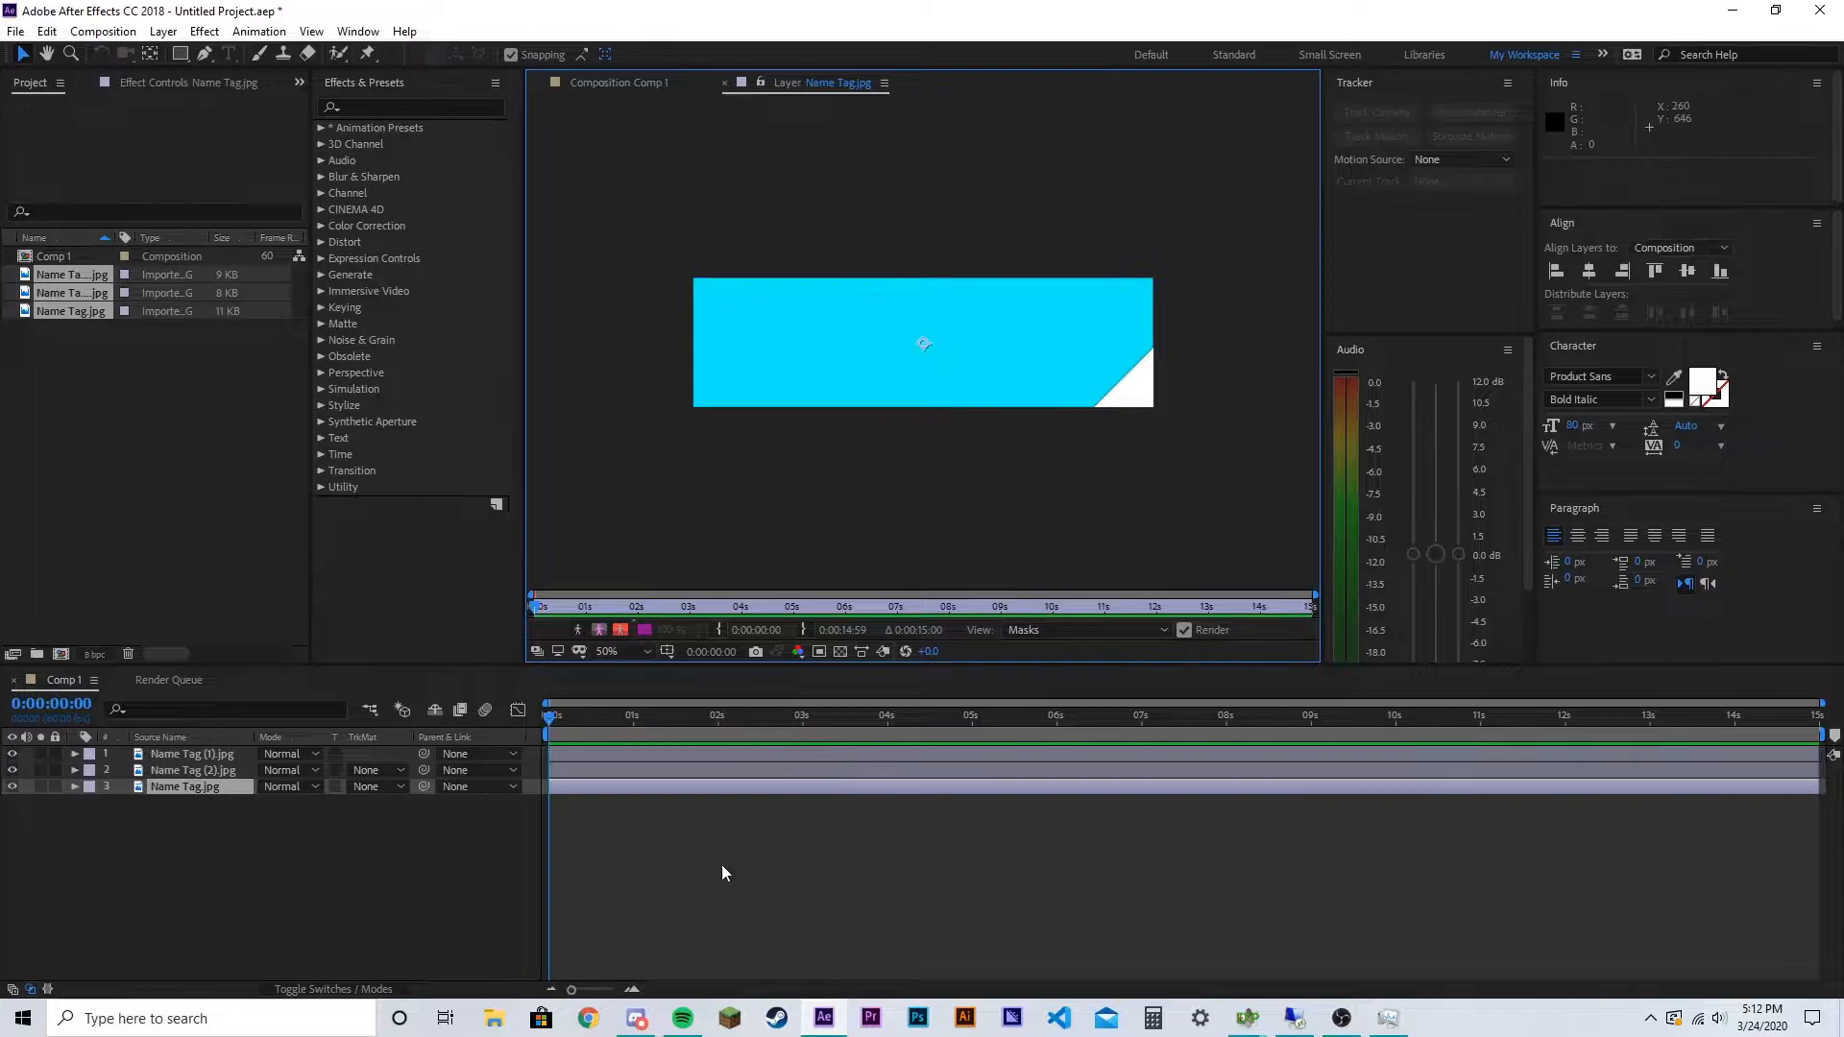
pyautogui.scroll(1, 993, 389)
pyautogui.scroll(-1, 951, 499)
# Draw a closed five-point Pen mask around the blue name tag that cuts off its white corner along the diagonal
pyautogui.click(205, 53)
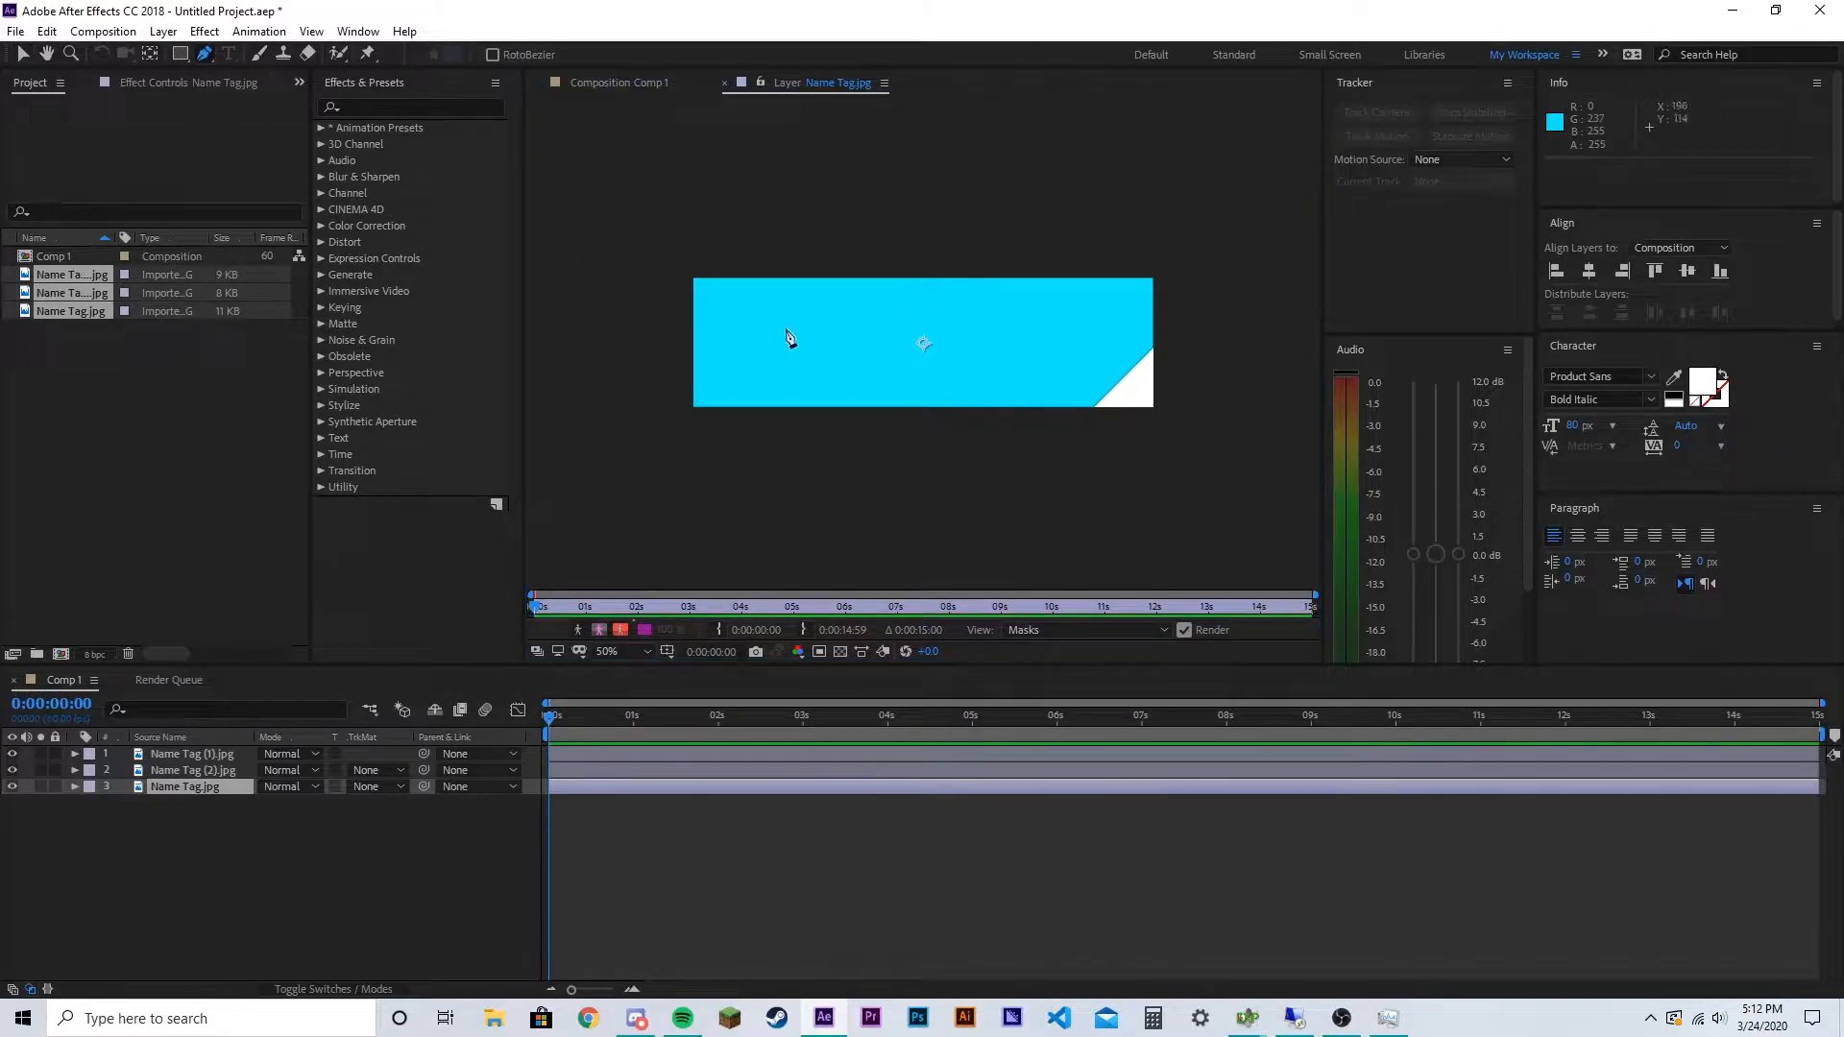
pyautogui.click(663, 235)
pyautogui.click(655, 454)
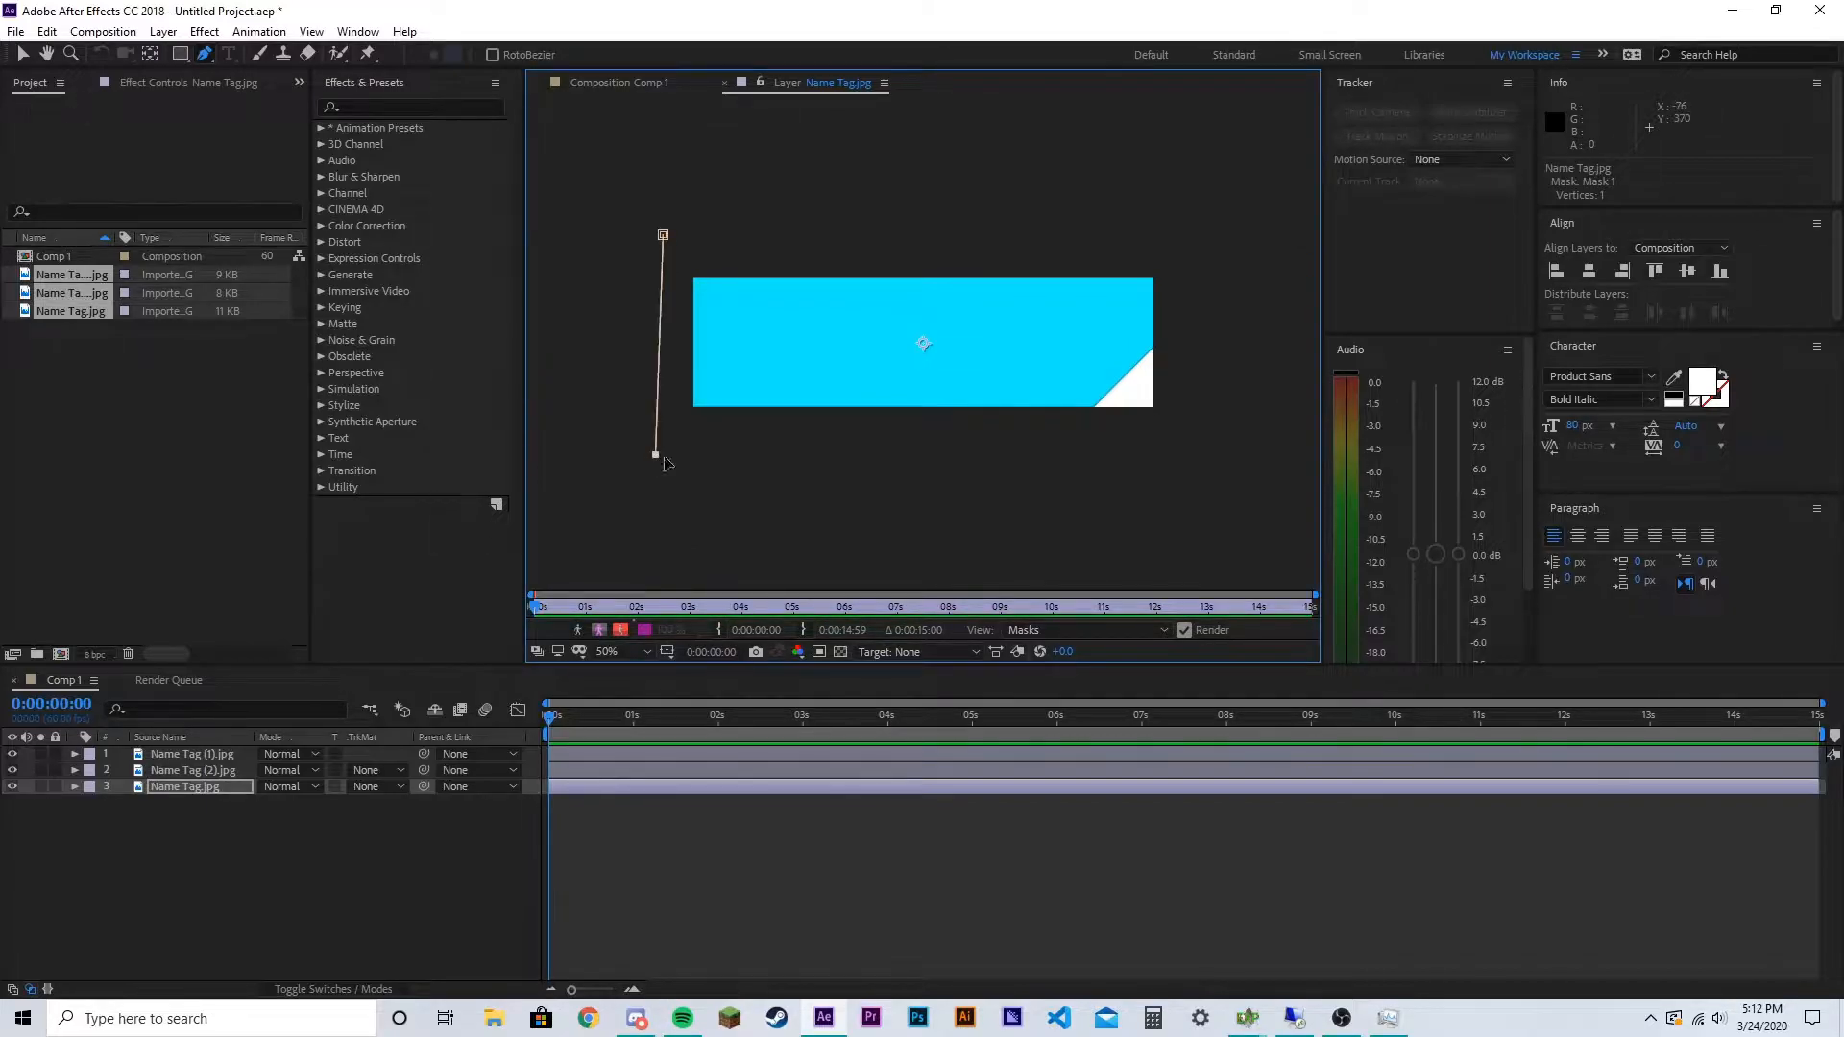
pyautogui.scroll(2, 1091, 420)
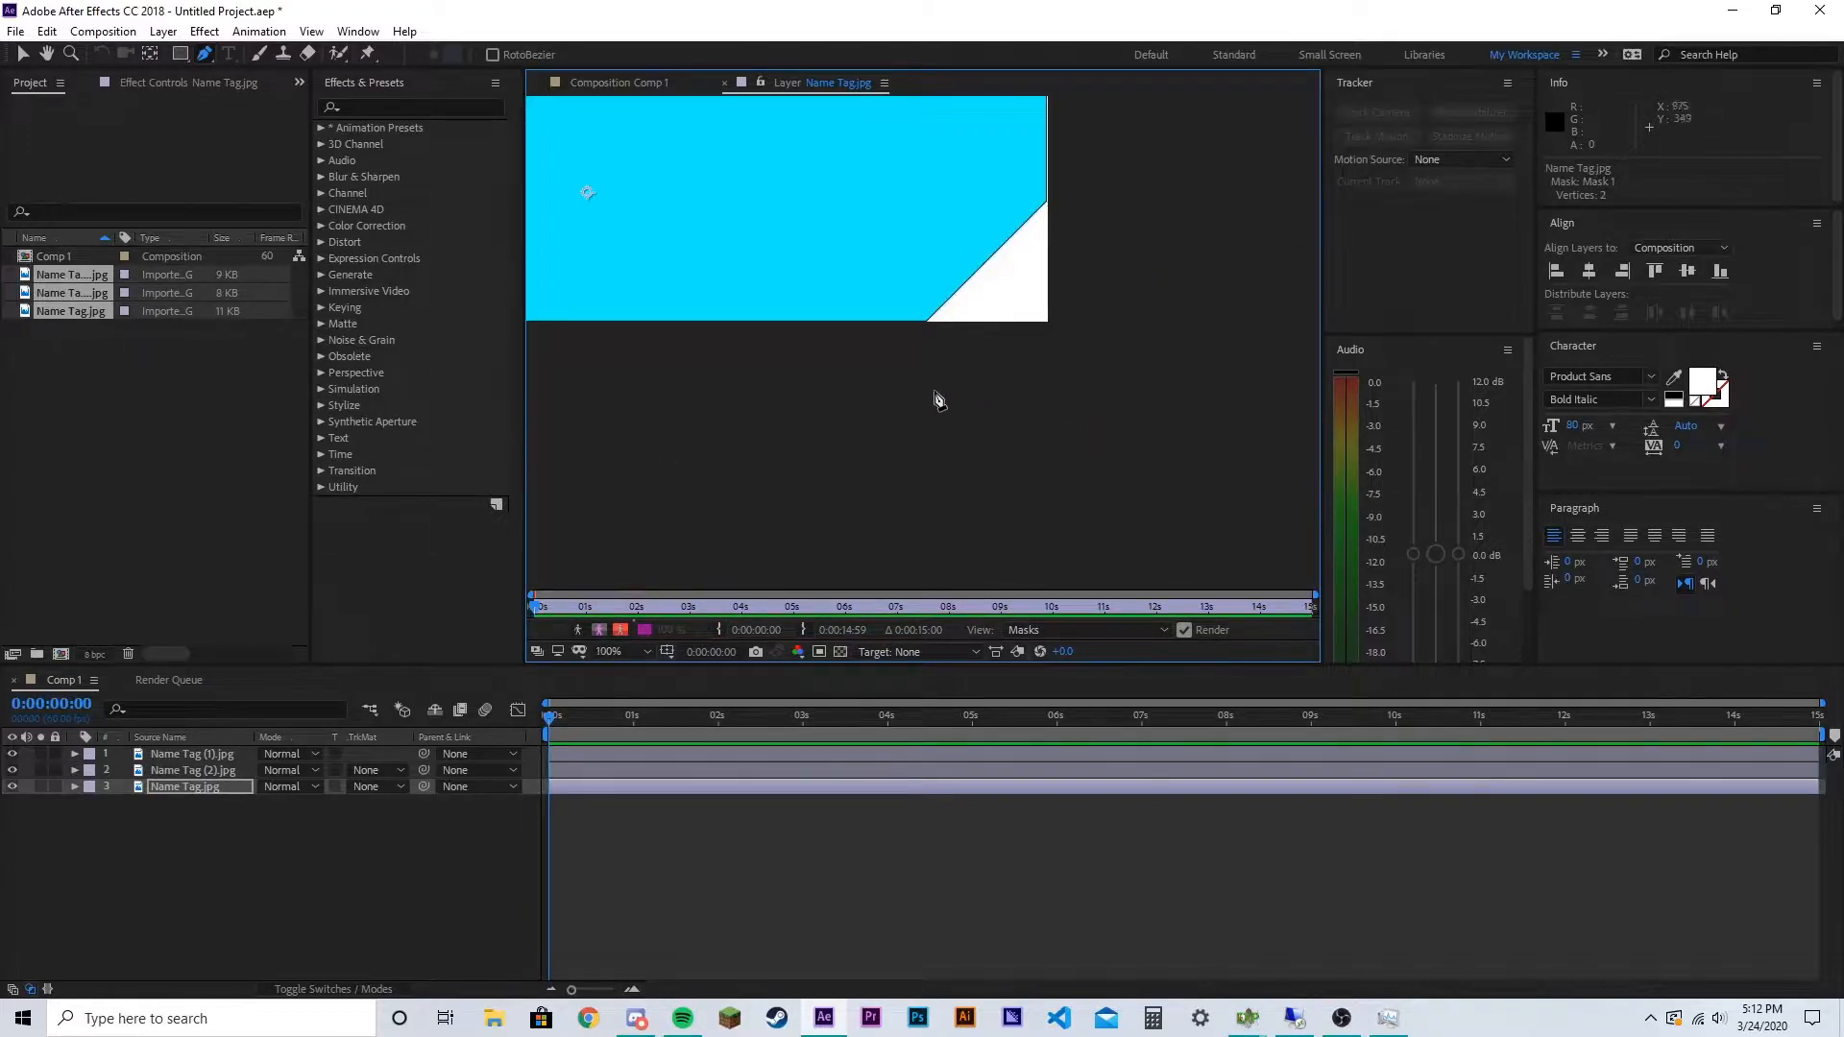
pyautogui.click(922, 340)
pyautogui.click(1054, 188)
pyautogui.press(',')
pyautogui.click(1014, 176)
pyautogui.press(',')
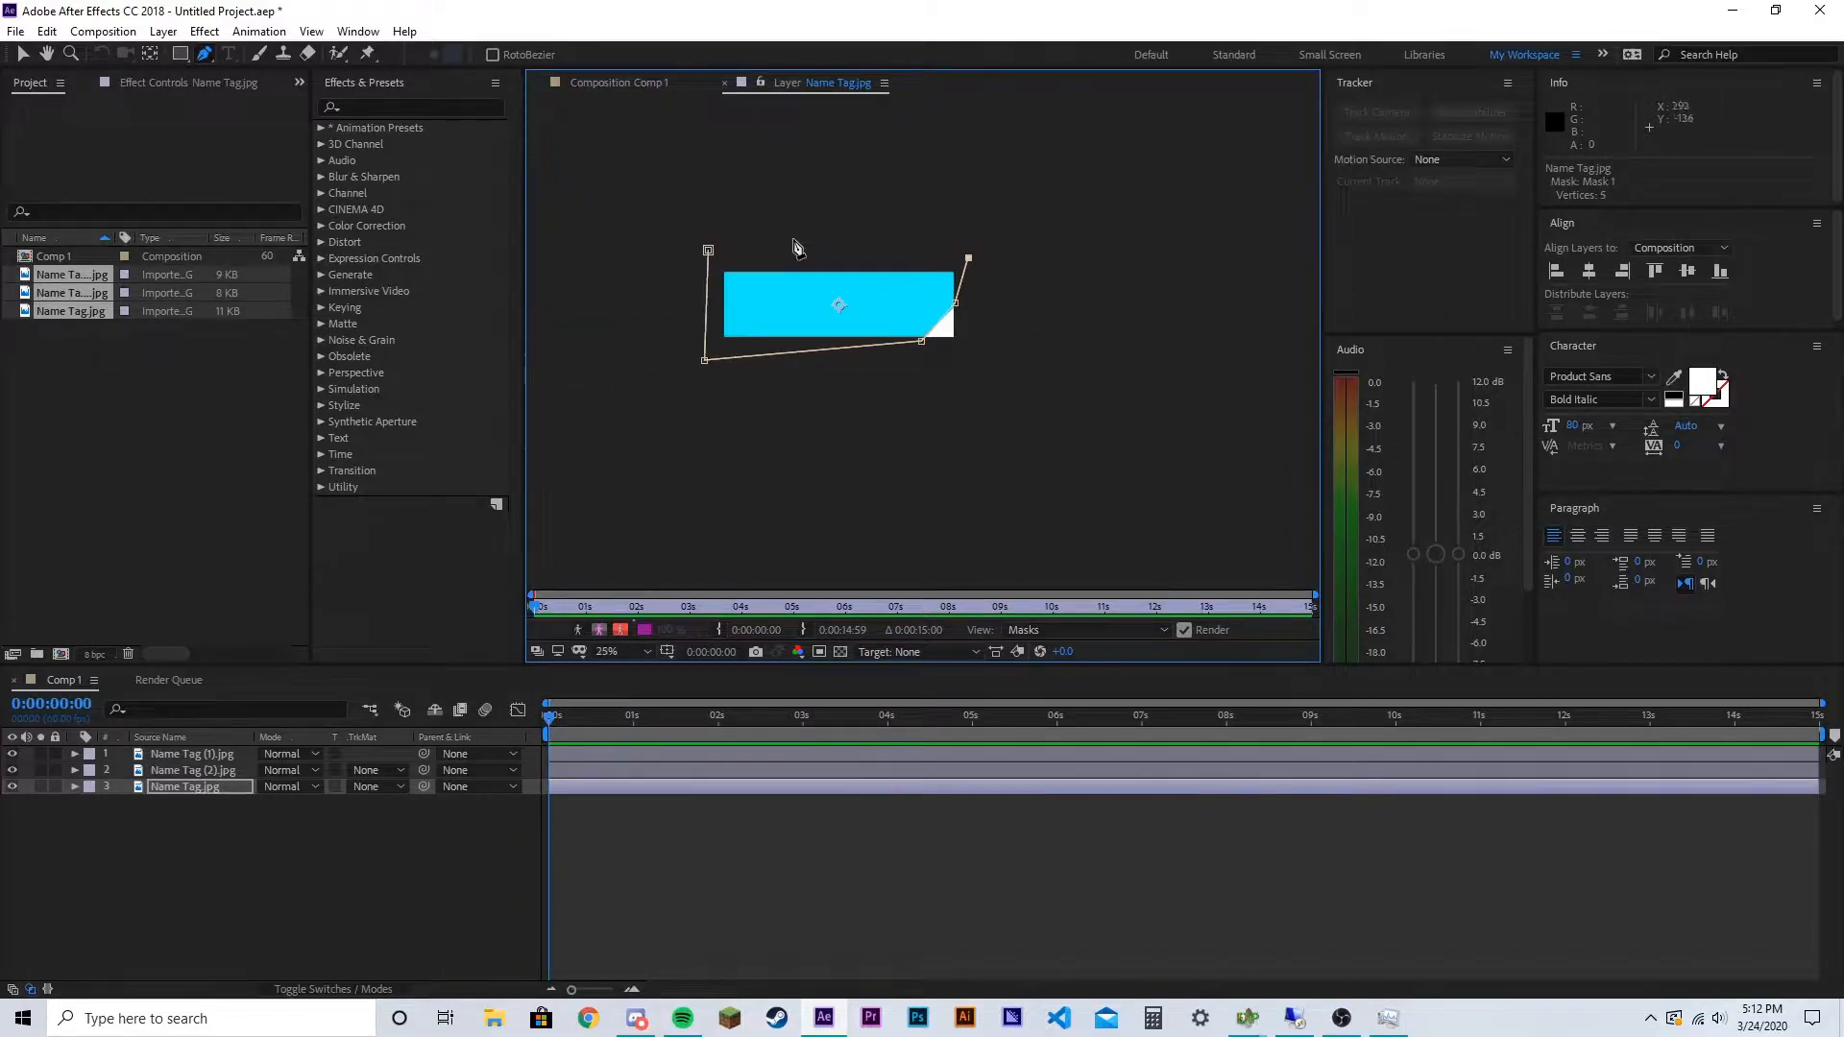
pyautogui.click(708, 249)
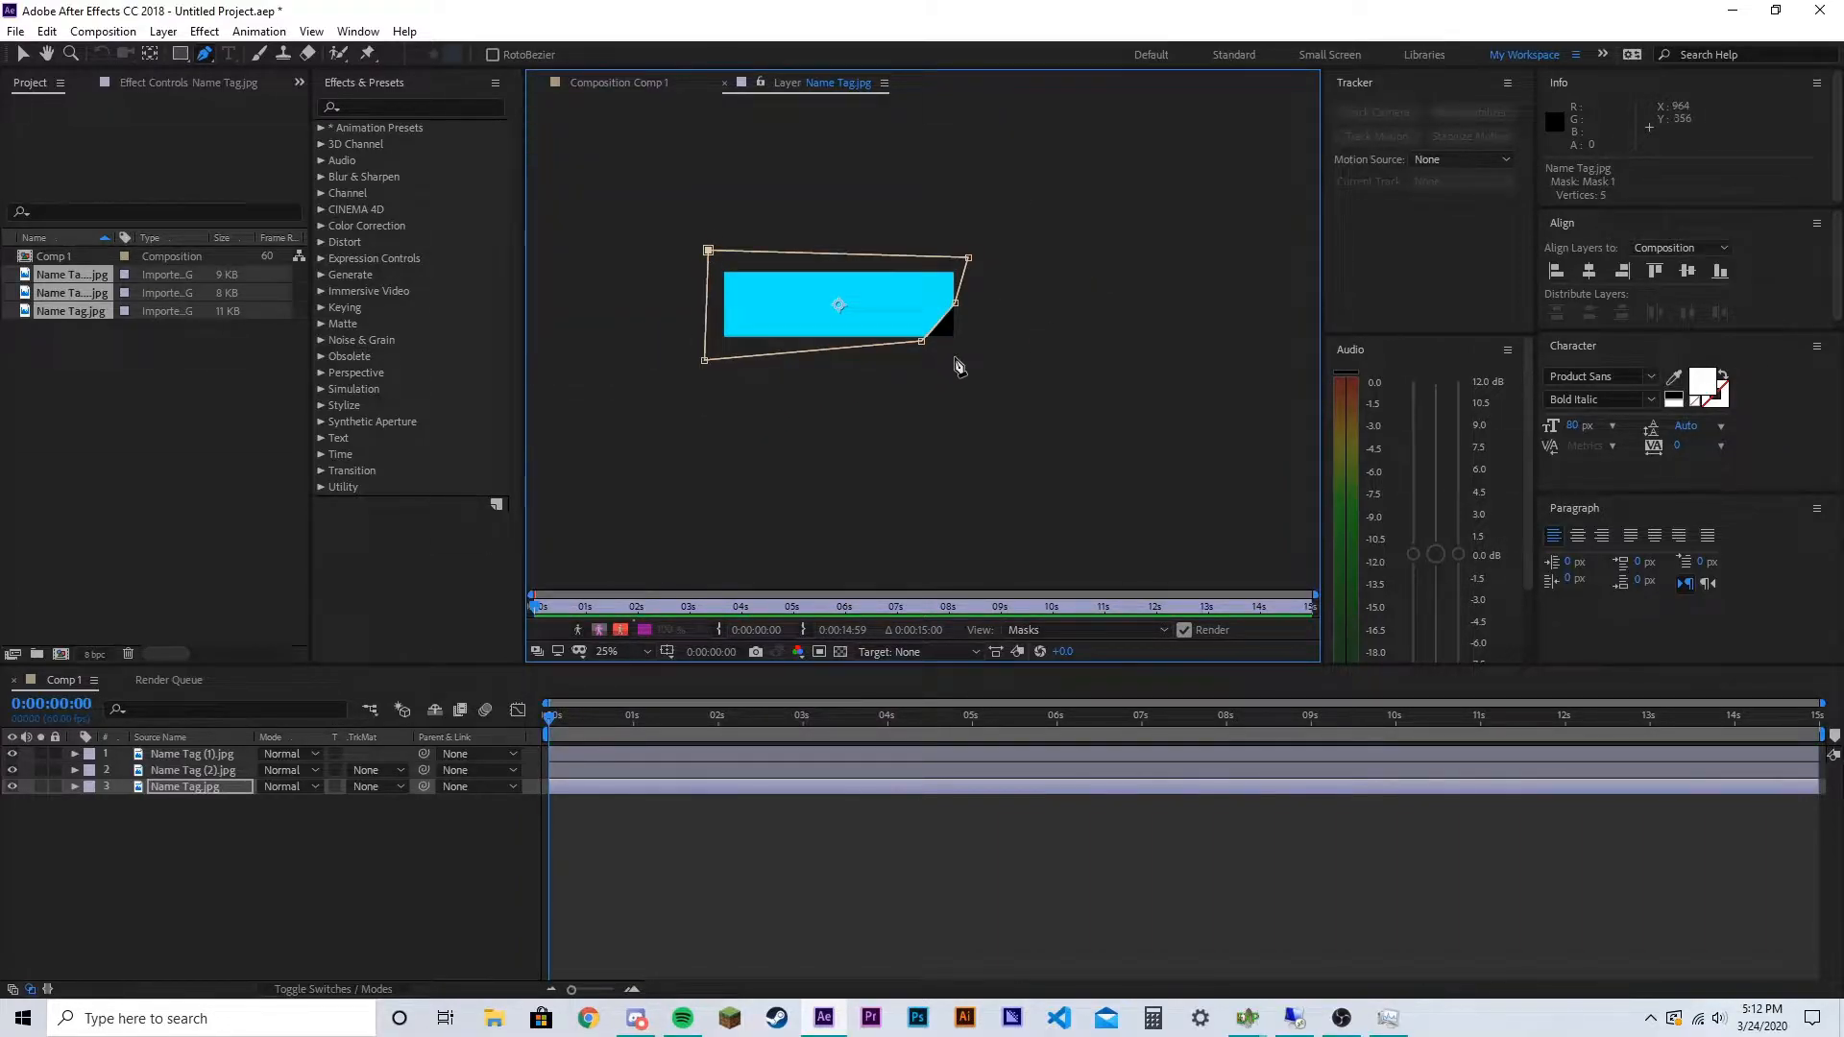
# Adjust the two mask points at the cut corner so the mask edge follows the blue shape's diagonal
pyautogui.scroll(4, 956, 354)
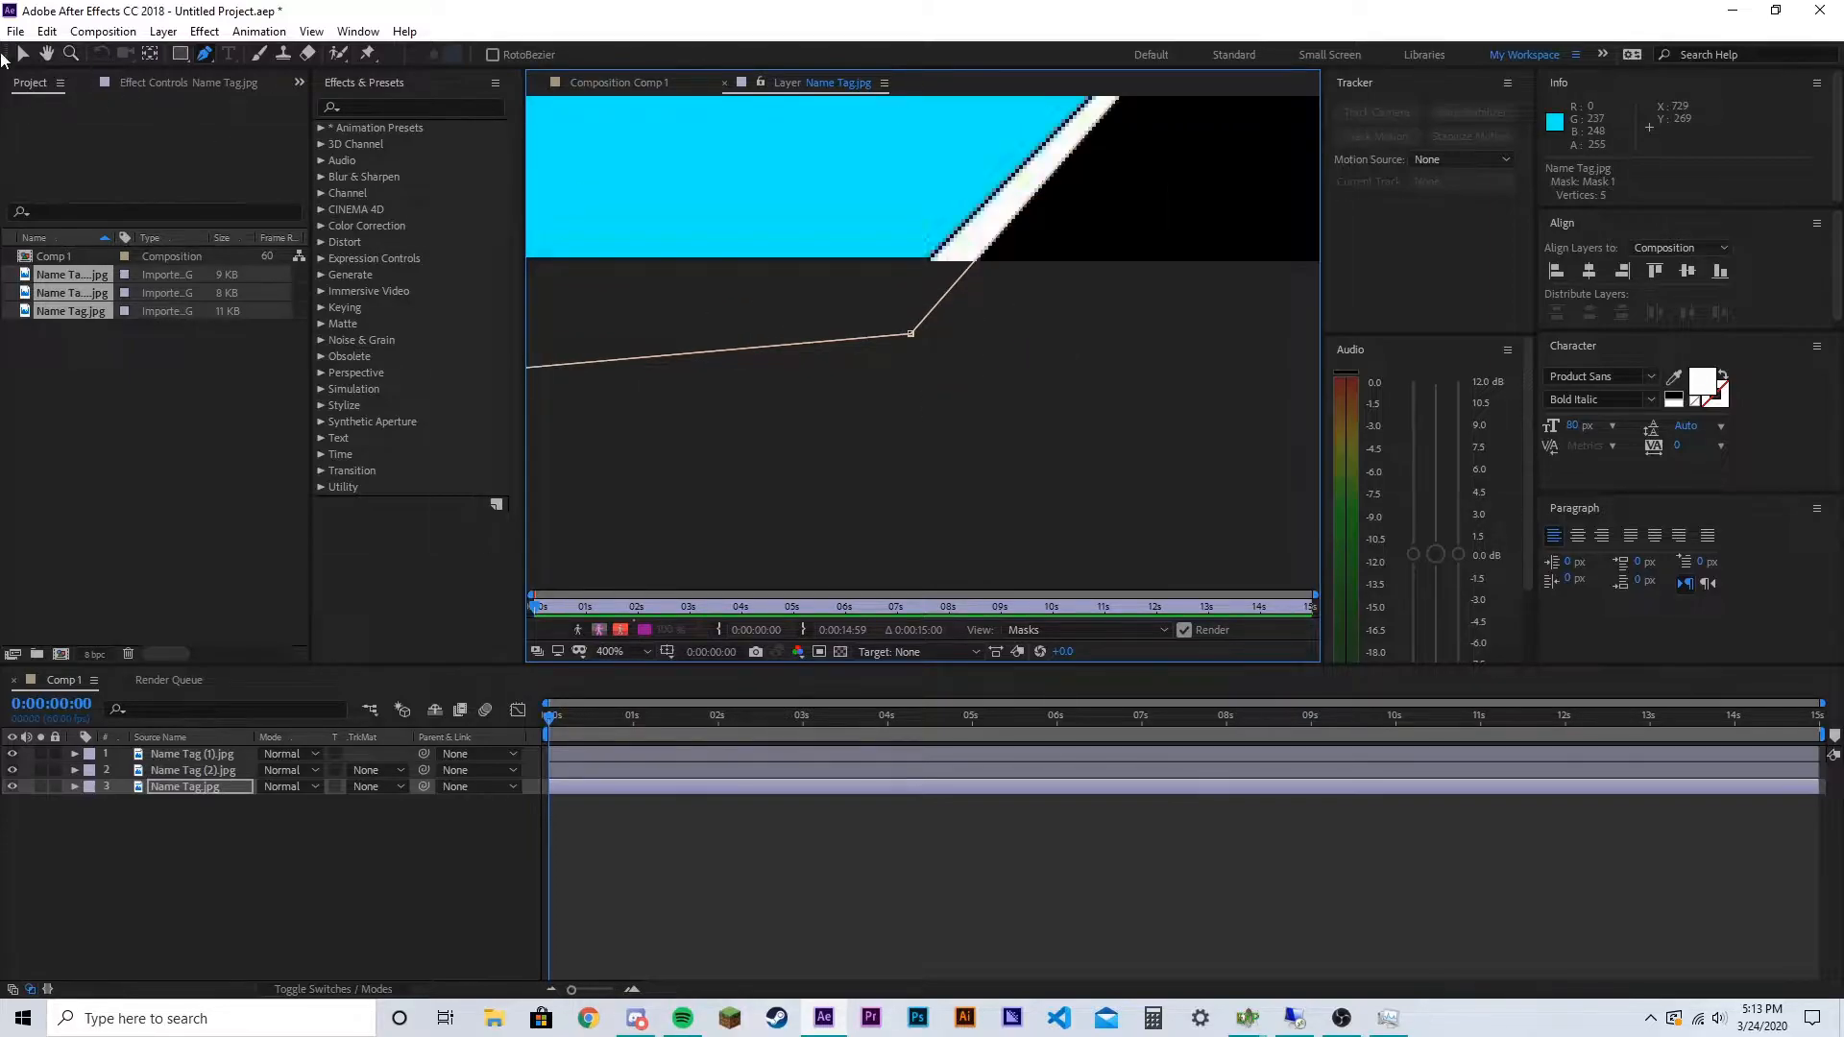
pyautogui.click(50, 59)
pyautogui.moveTo(1151, 338); pyautogui.dragTo(927, 629)
pyautogui.scroll(-1, 943, 429)
pyautogui.moveTo(1075, 383)
pyautogui.mouseDown()
pyautogui.moveTo(1126, 322)
pyautogui.moveTo(1083, 396)
pyautogui.mouseUp()
pyautogui.scroll(1, 1095, 396)
pyautogui.scroll(-1, 1104, 403)
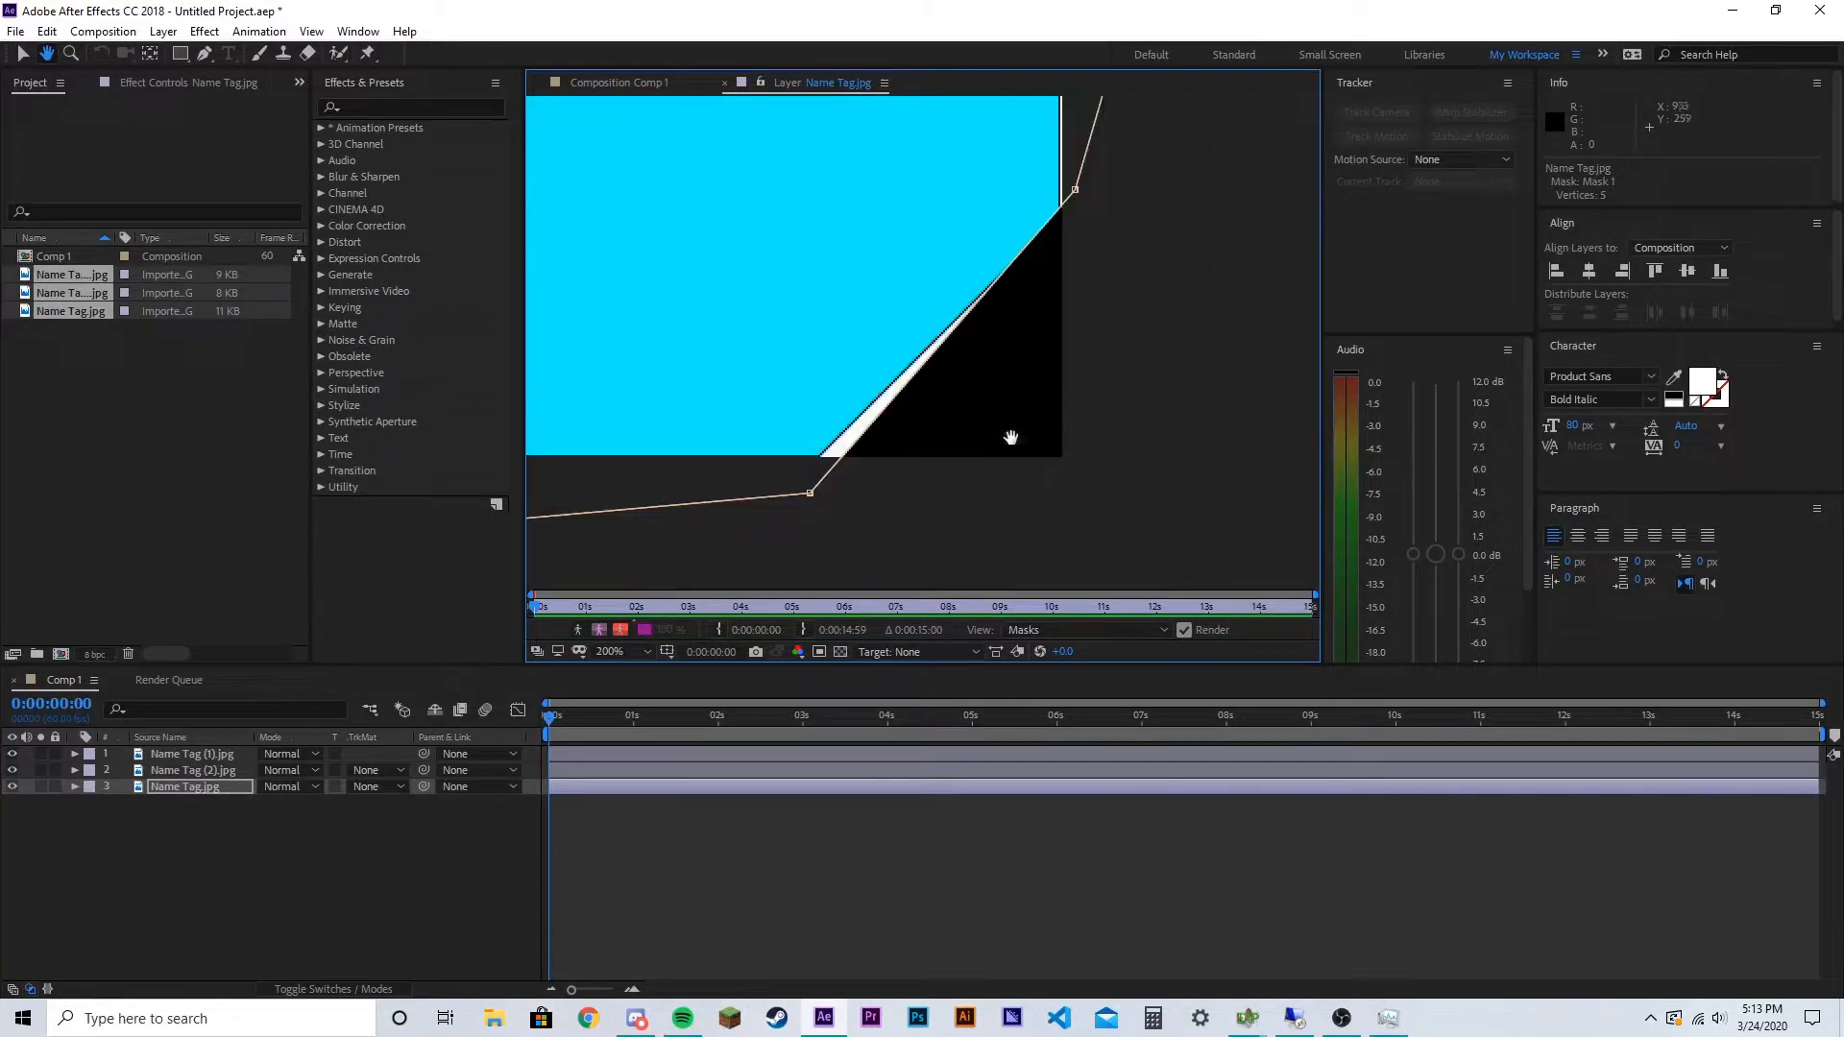
pyautogui.moveTo(930, 499); pyautogui.dragTo(958, 454)
pyautogui.click(22, 56)
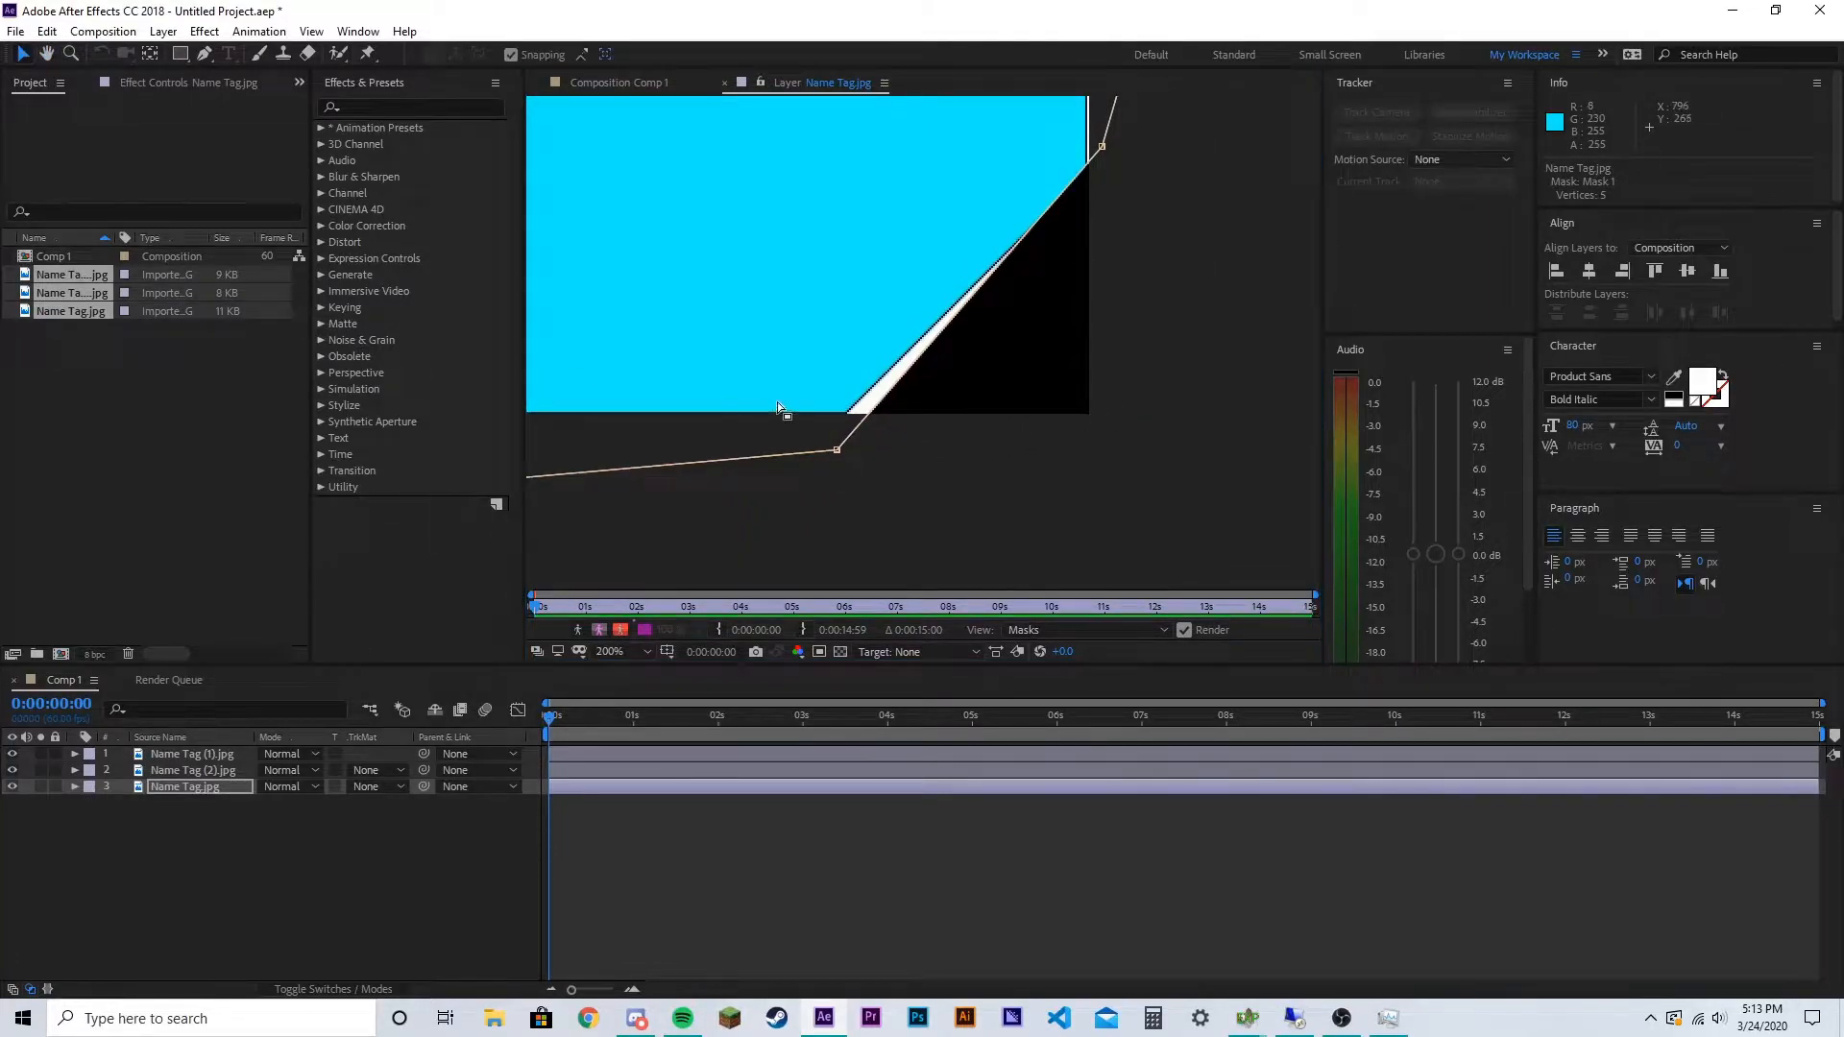
pyautogui.moveTo(837, 452); pyautogui.dragTo(830, 435)
pyautogui.moveTo(1104, 148); pyautogui.dragTo(1103, 156)
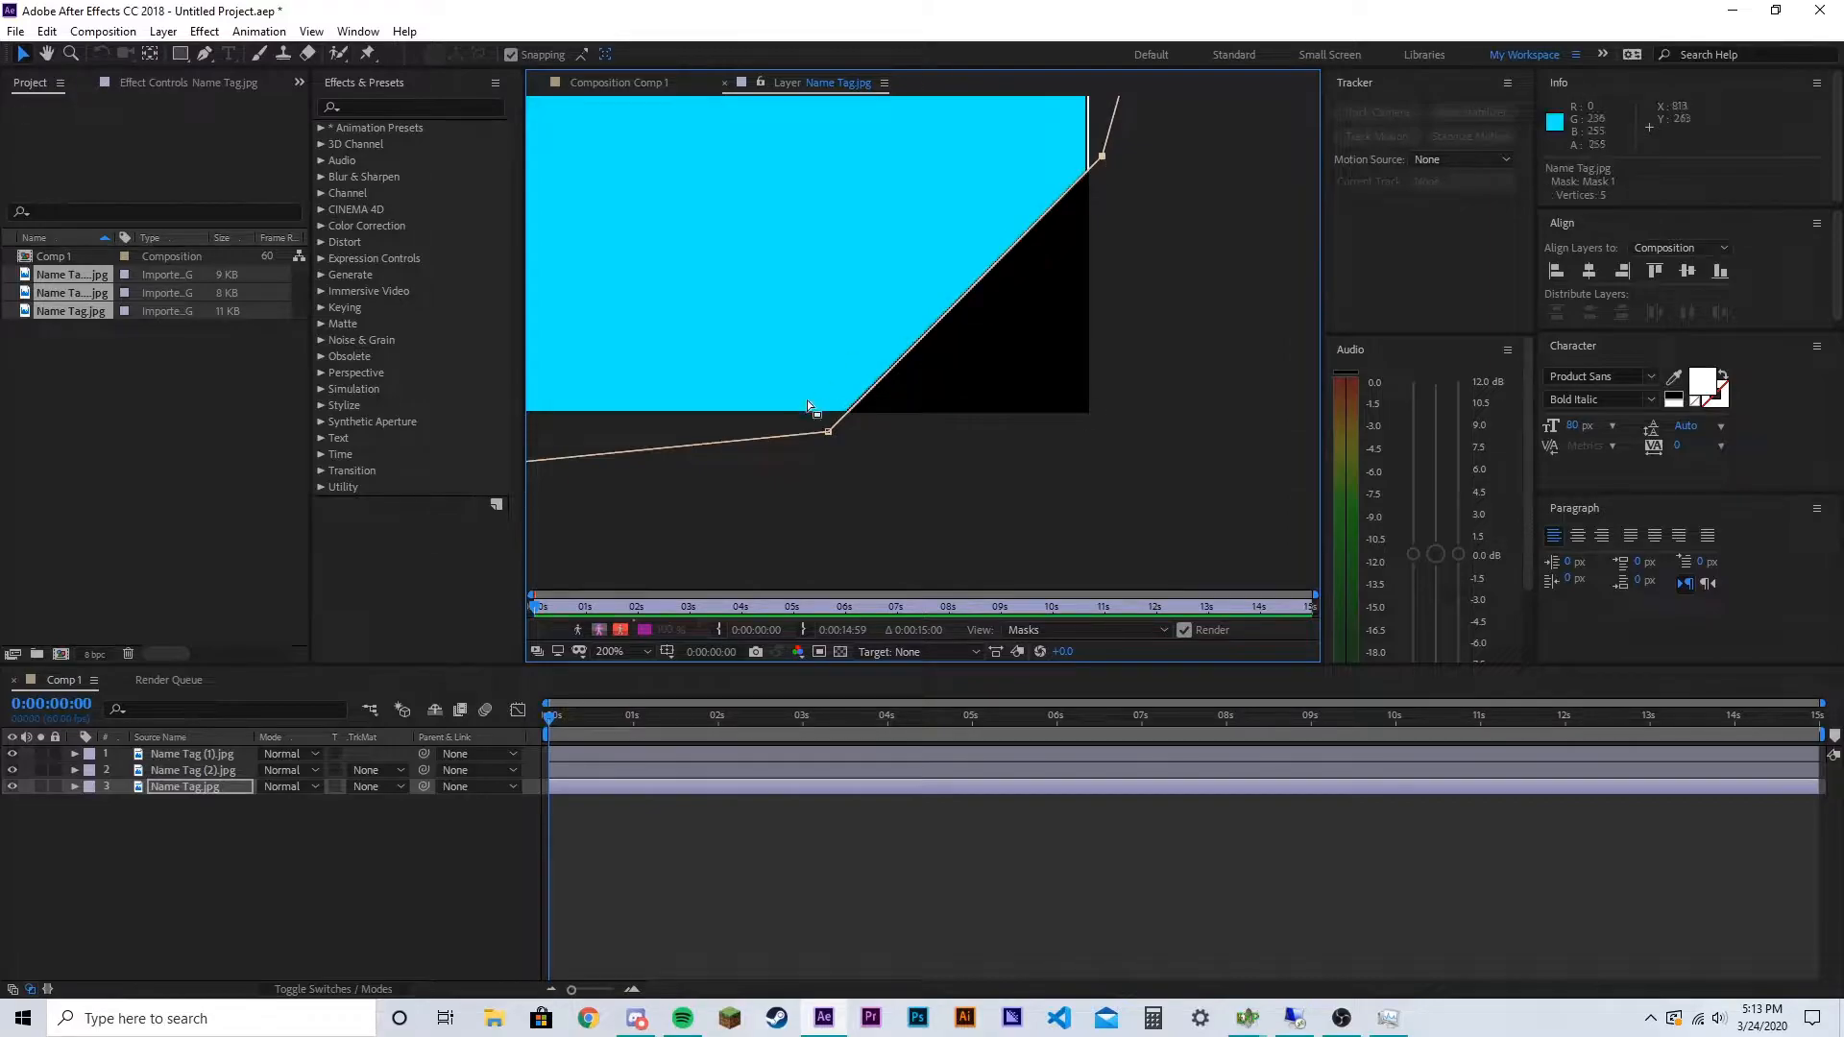
pyautogui.moveTo(828, 432); pyautogui.dragTo(828, 429)
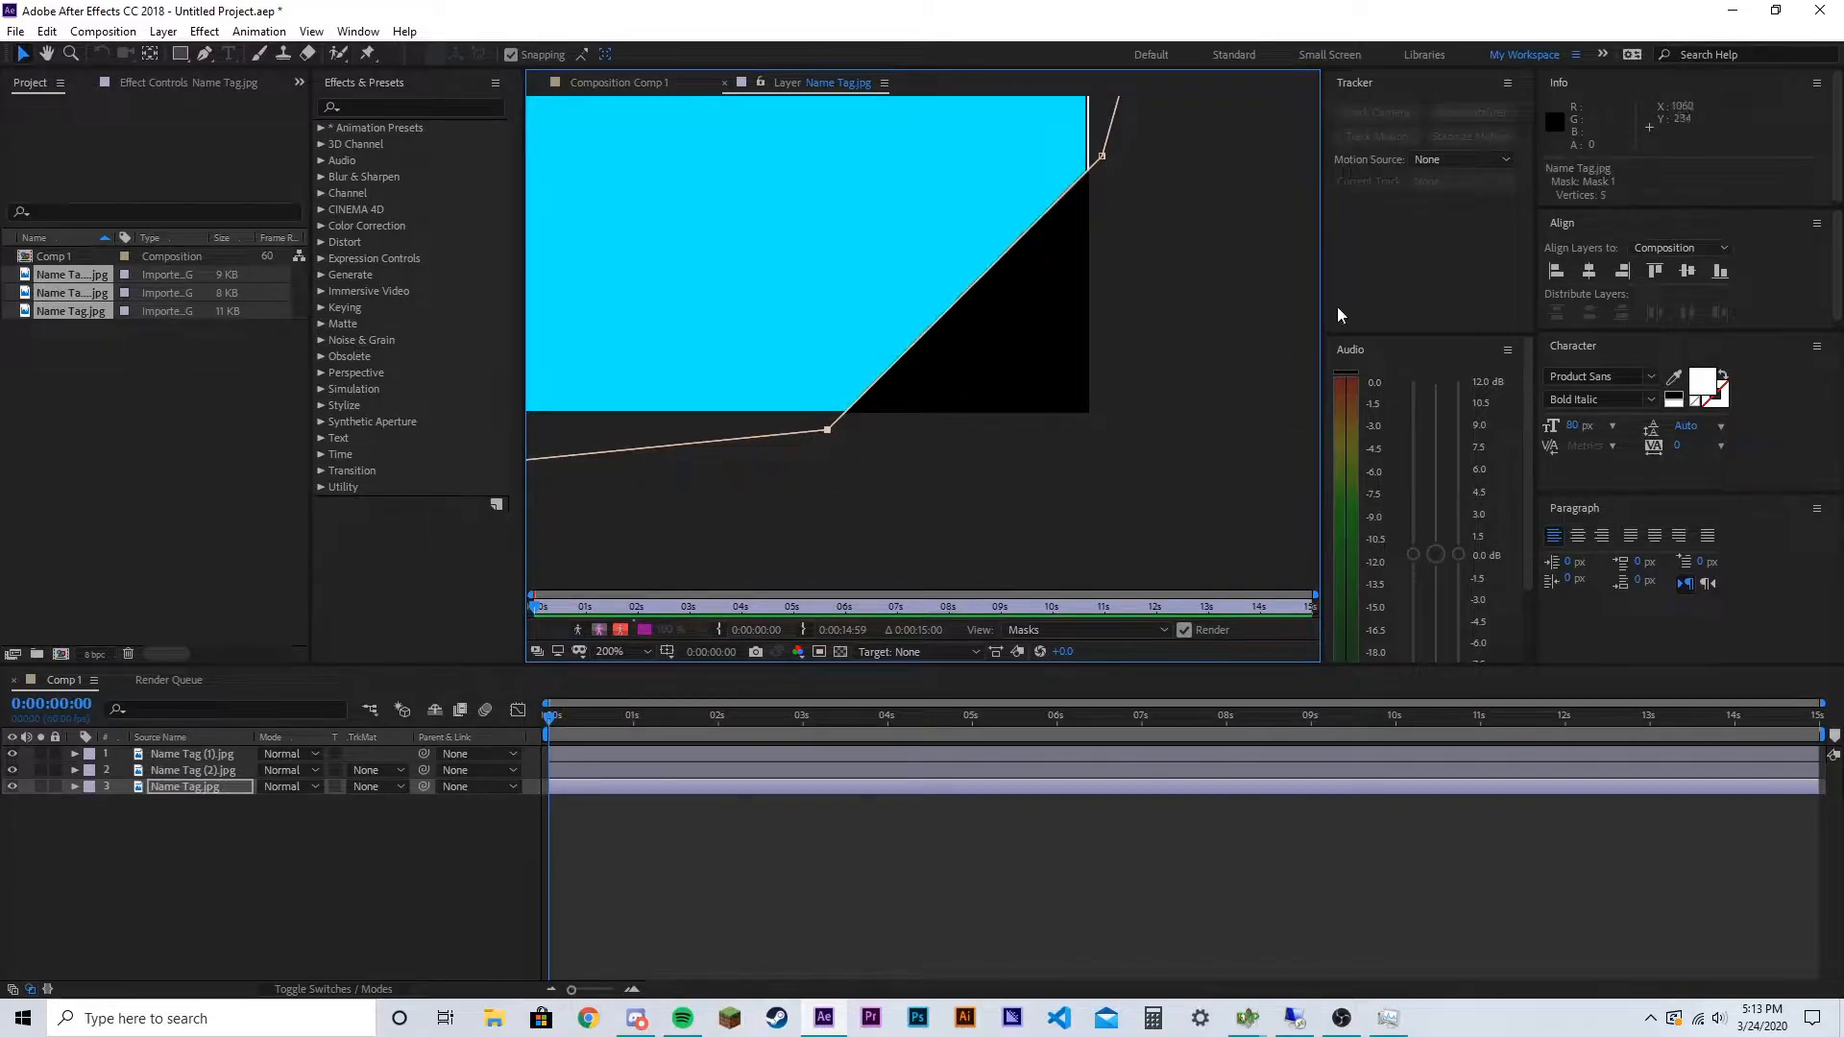
# Return to Comp 1, move the masked blue name tag to about 749, 483, and deselect it
pyautogui.scroll(-4, 1126, 387)
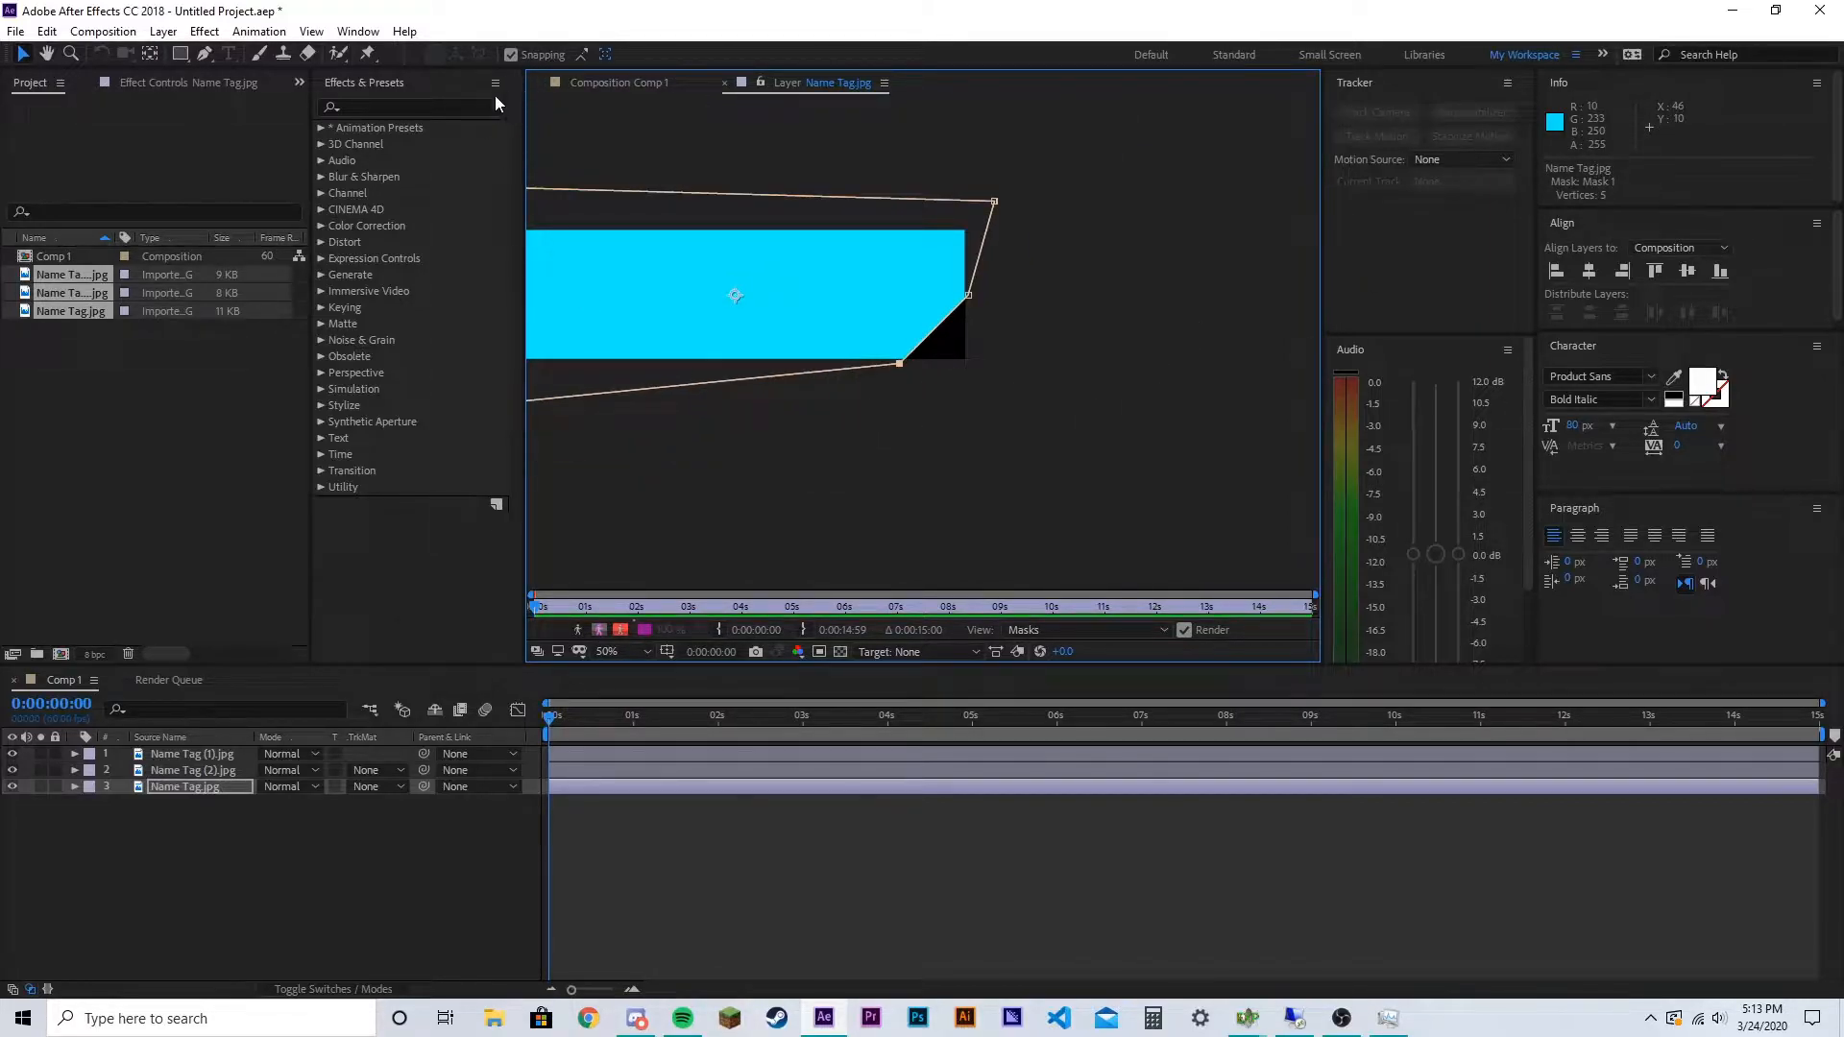
pyautogui.click(601, 83)
pyautogui.moveTo(1086, 531); pyautogui.dragTo(1262, 504)
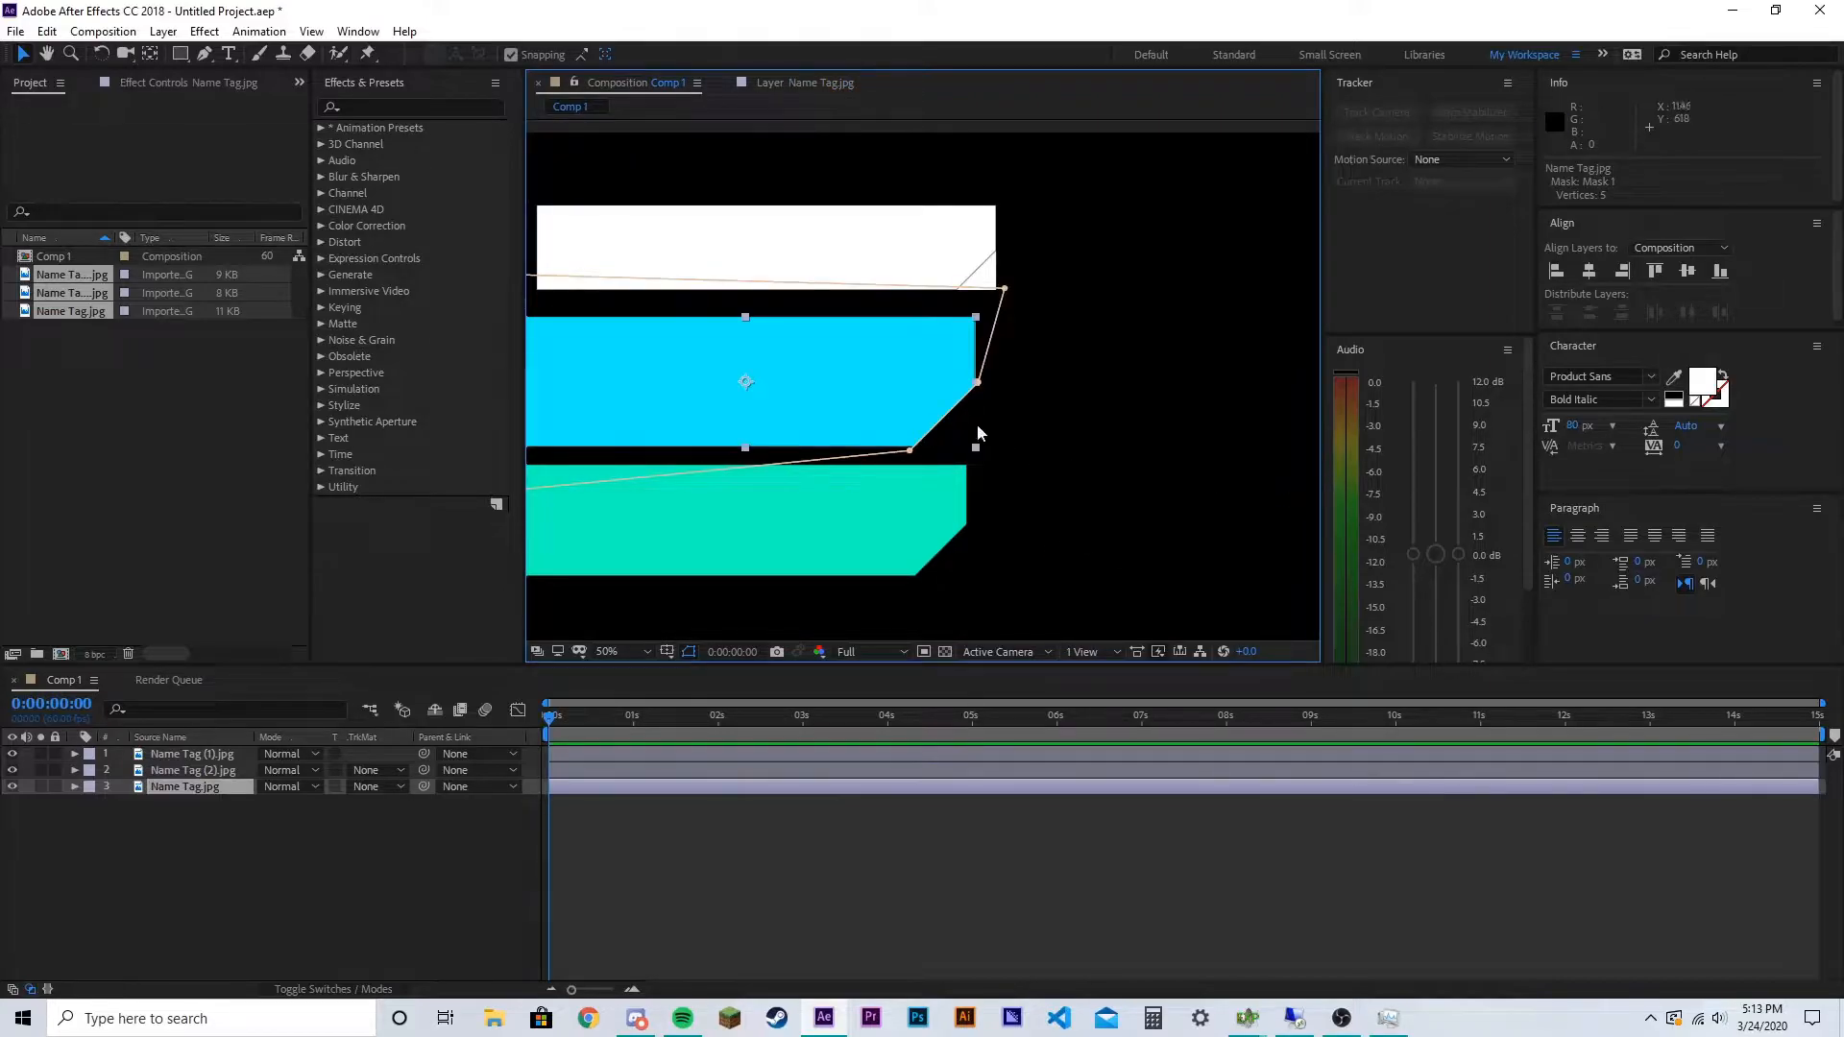
pyautogui.moveTo(864, 394); pyautogui.dragTo(802, 366)
pyautogui.press('/')
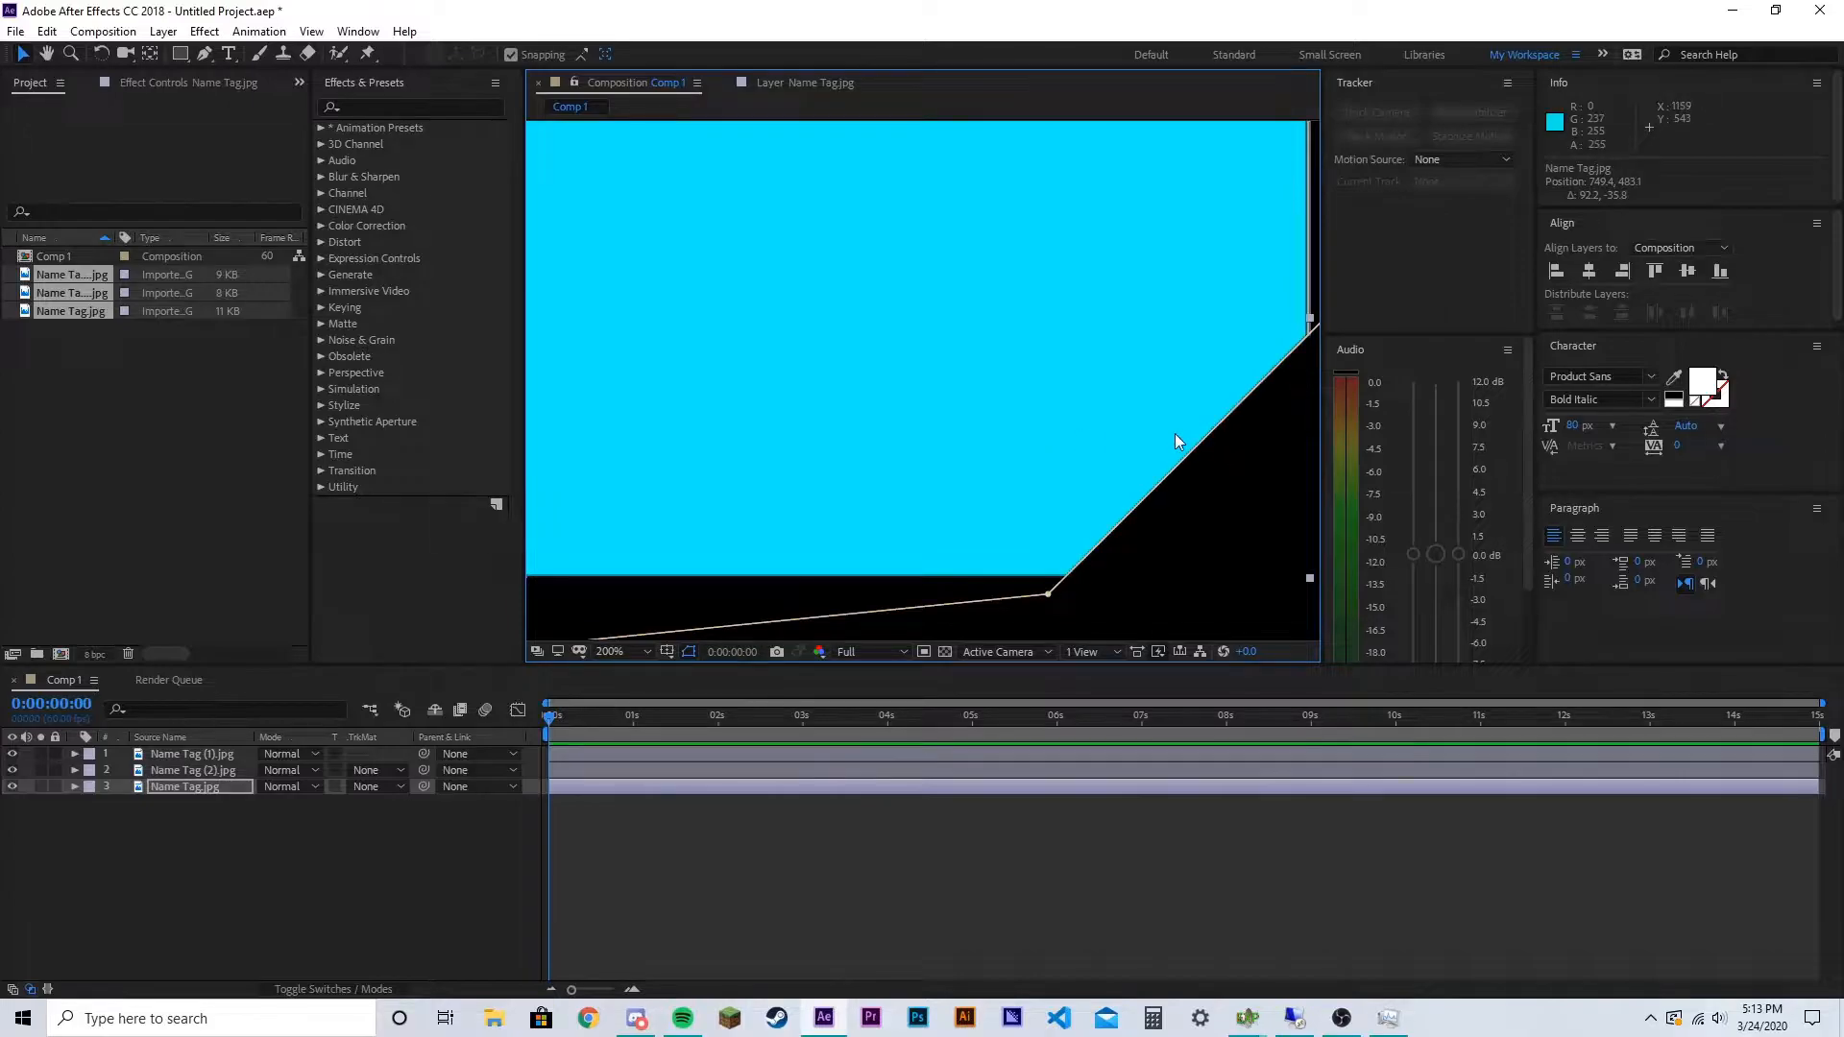
pyautogui.click(873, 812)
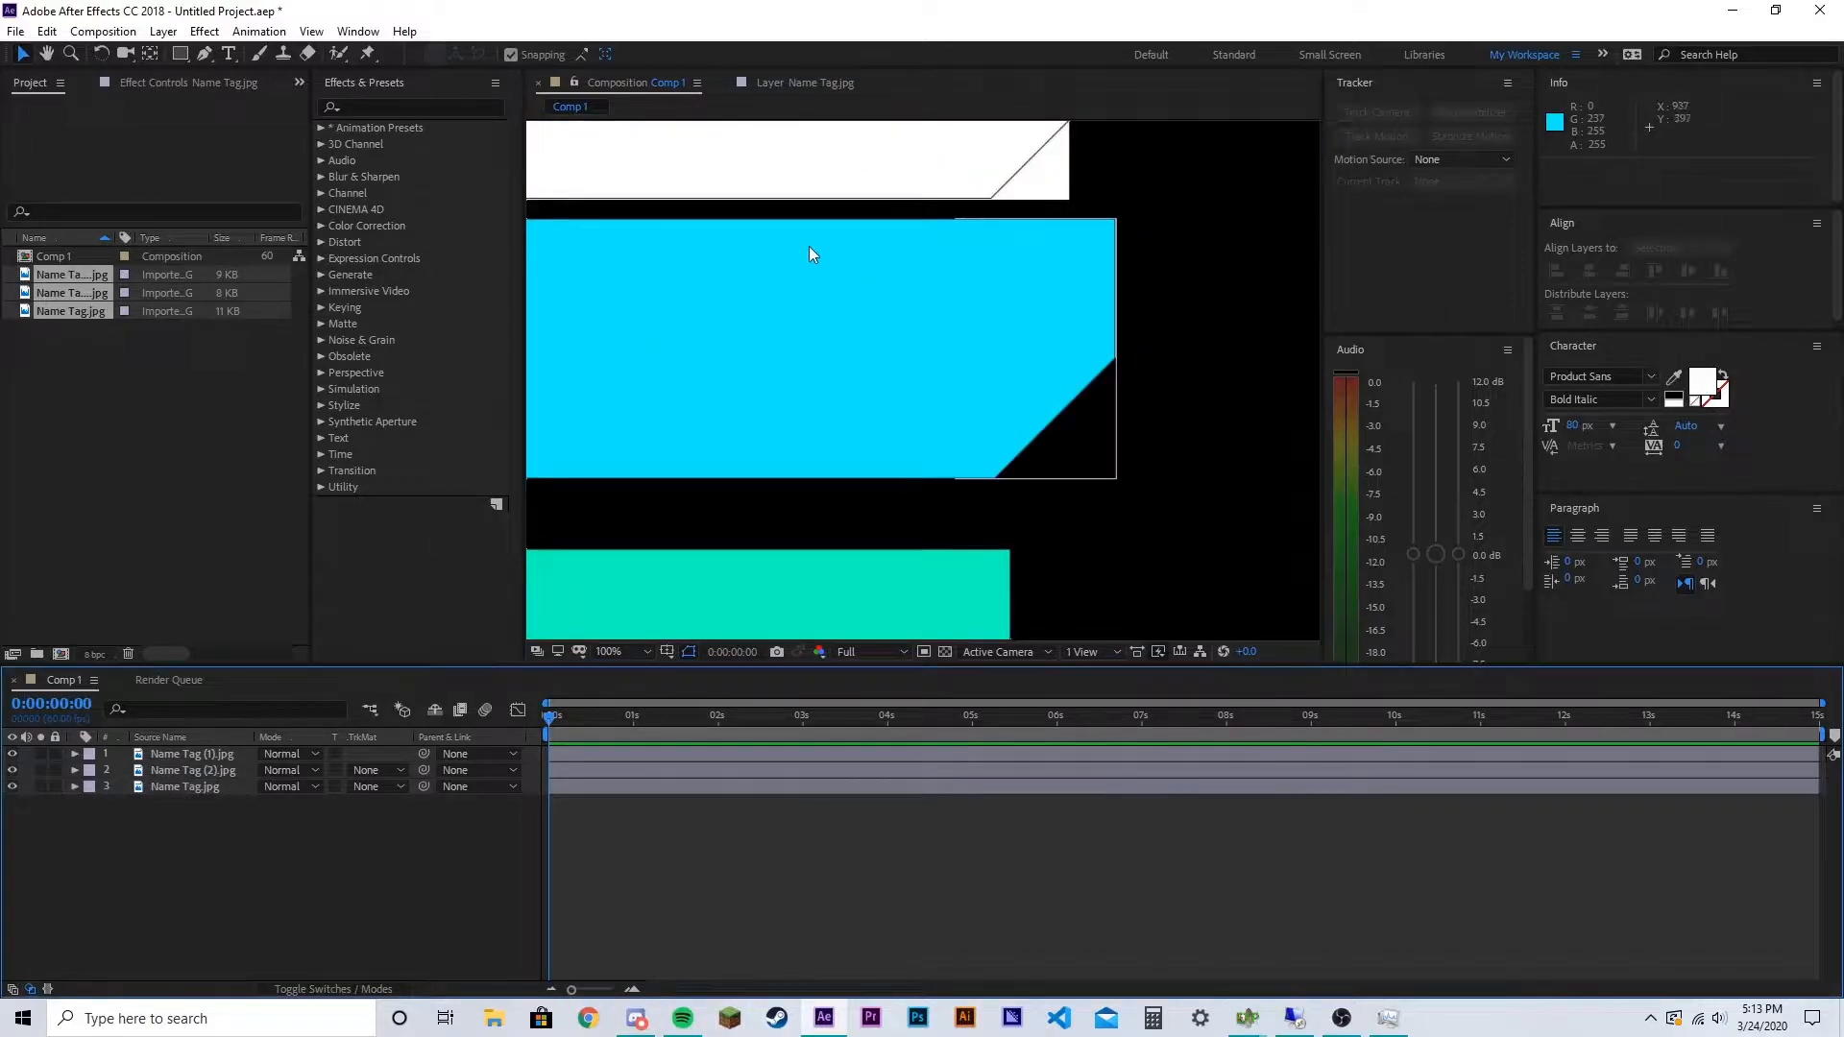
pyautogui.moveTo(1162, 279); pyautogui.dragTo(1200, 326)
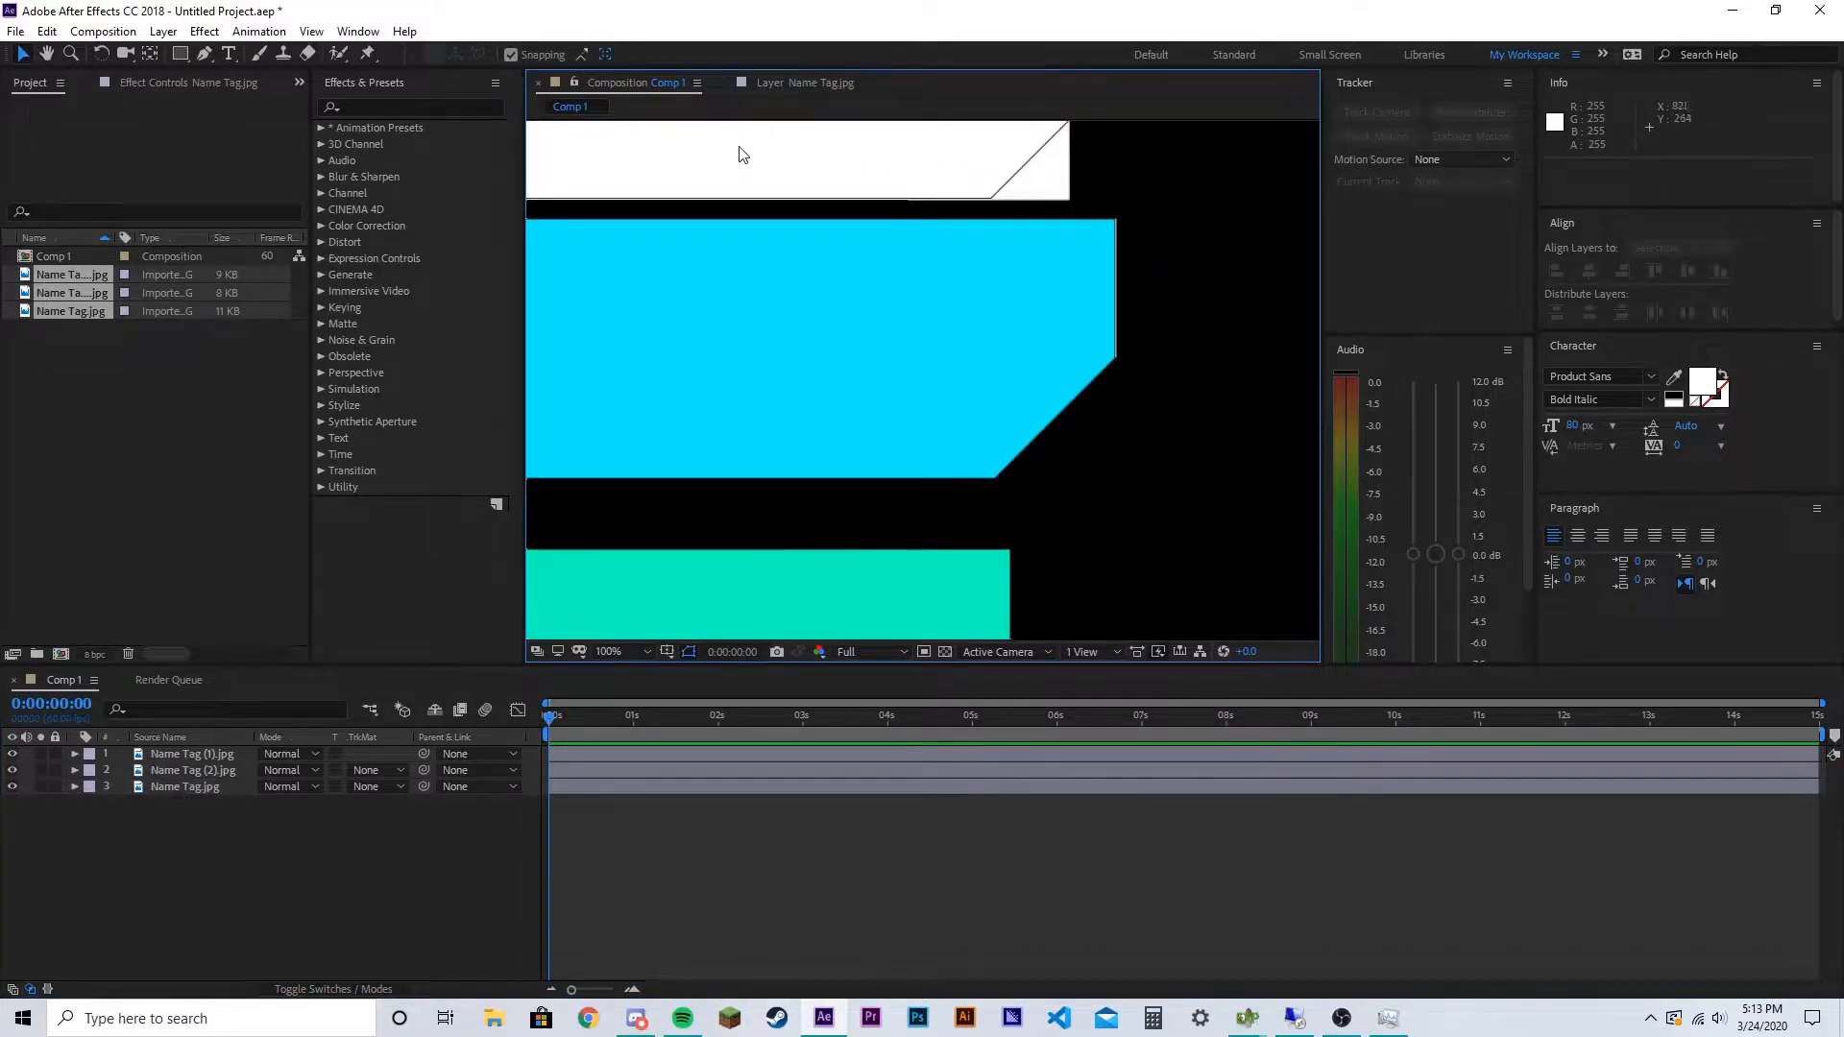
pyautogui.click(862, 445)
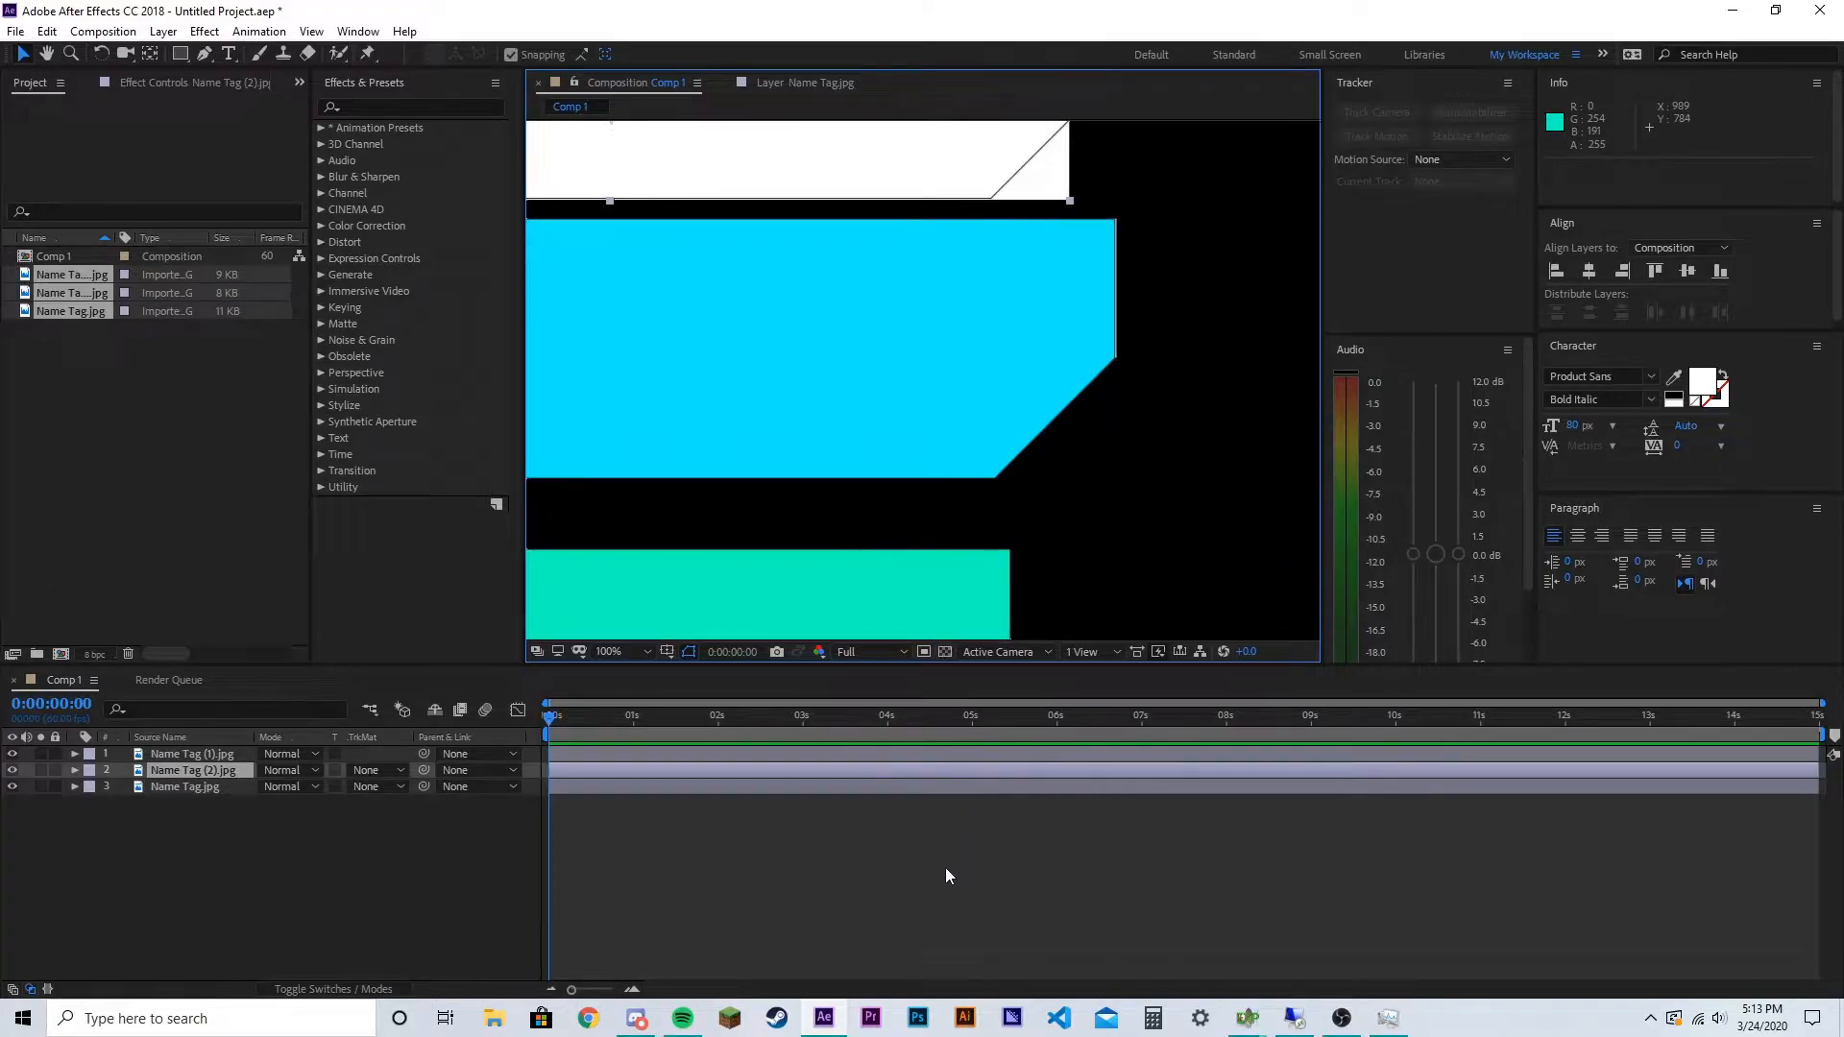
pyautogui.scroll(-3, 1014, 472)
pyautogui.scroll(1, 999, 475)
pyautogui.scroll(-1, 993, 482)
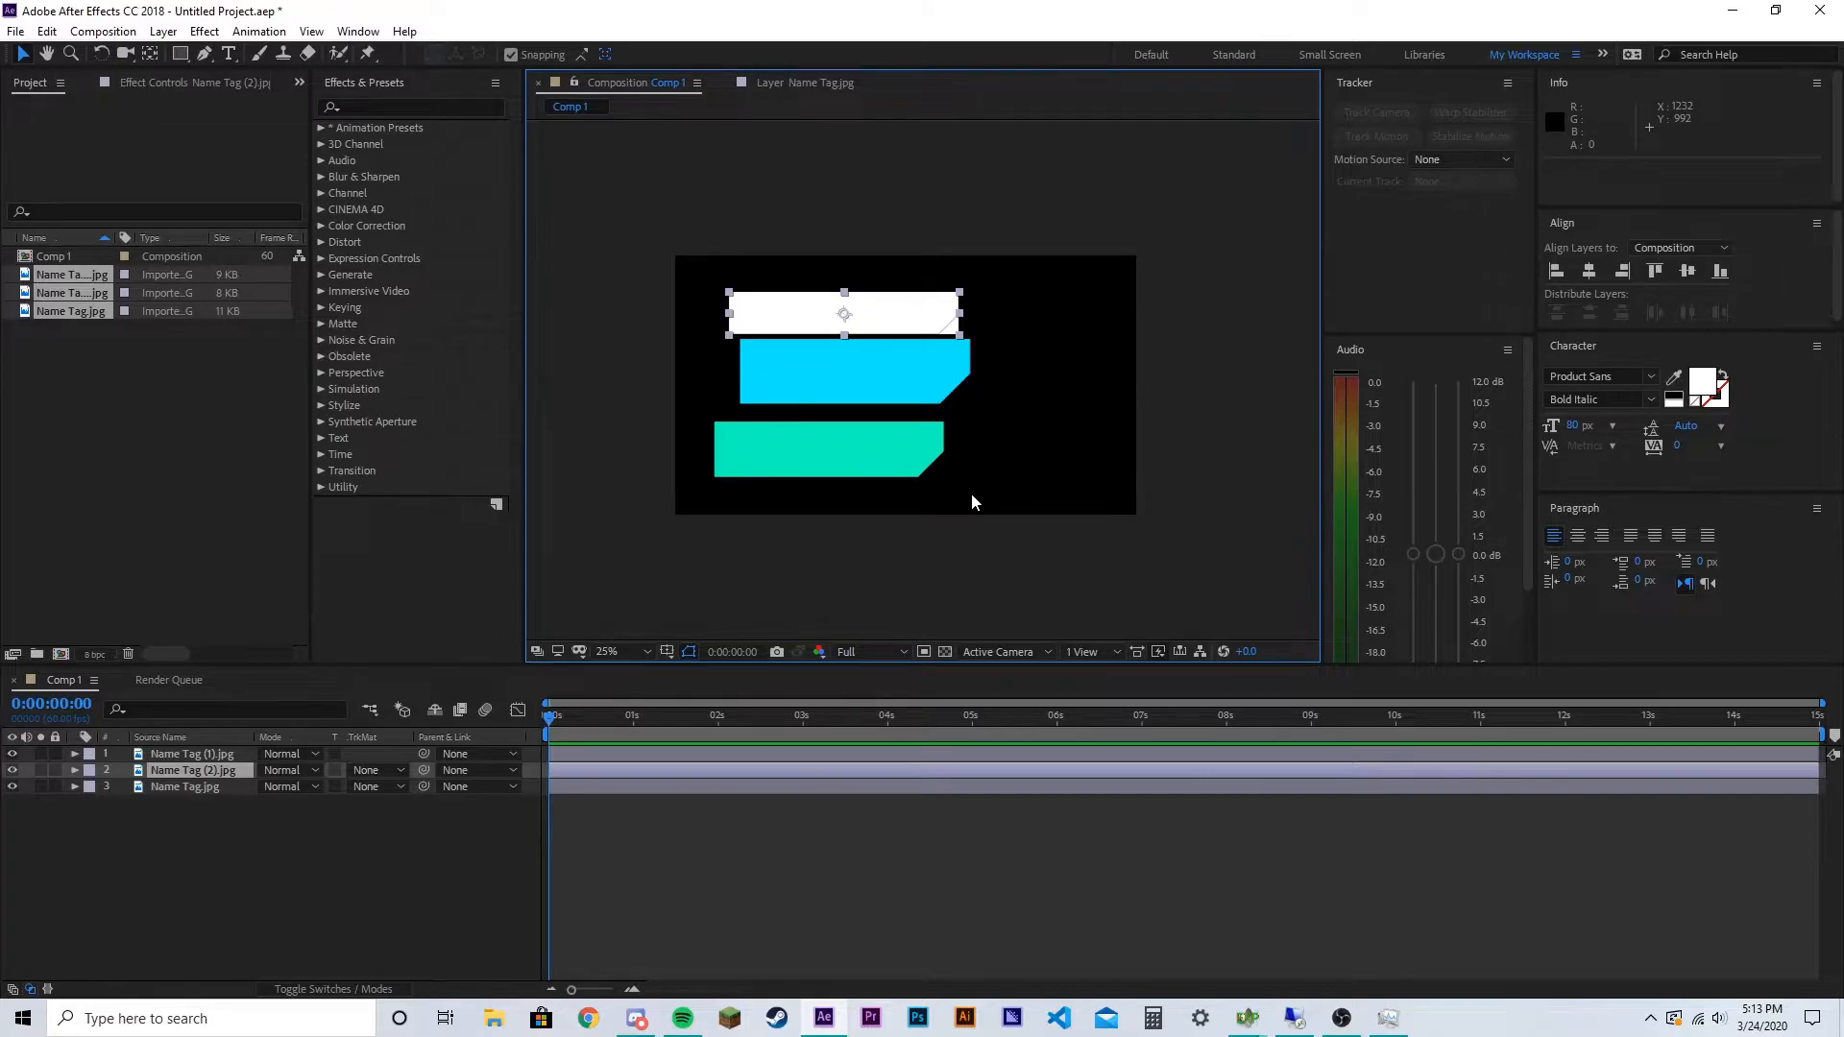
pyautogui.scroll(4, 827, 300)
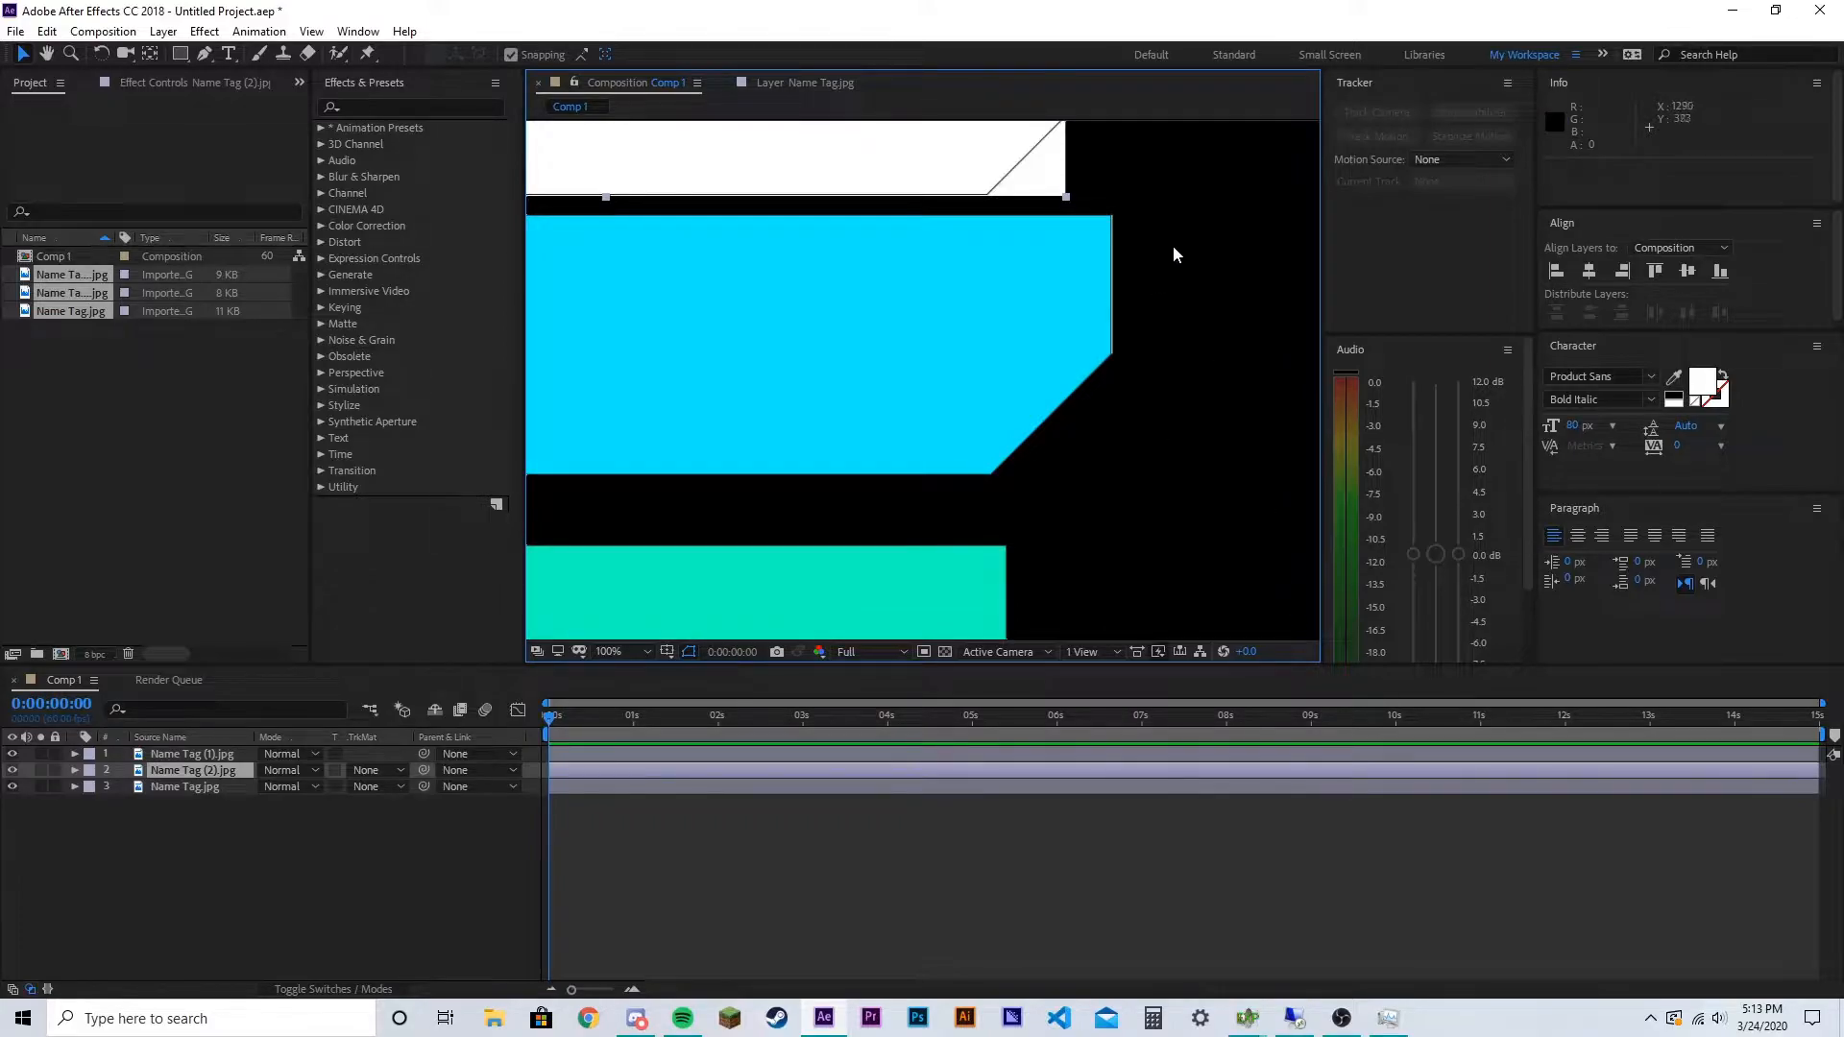
pyautogui.moveTo(1148, 280); pyautogui.dragTo(1256, 475)
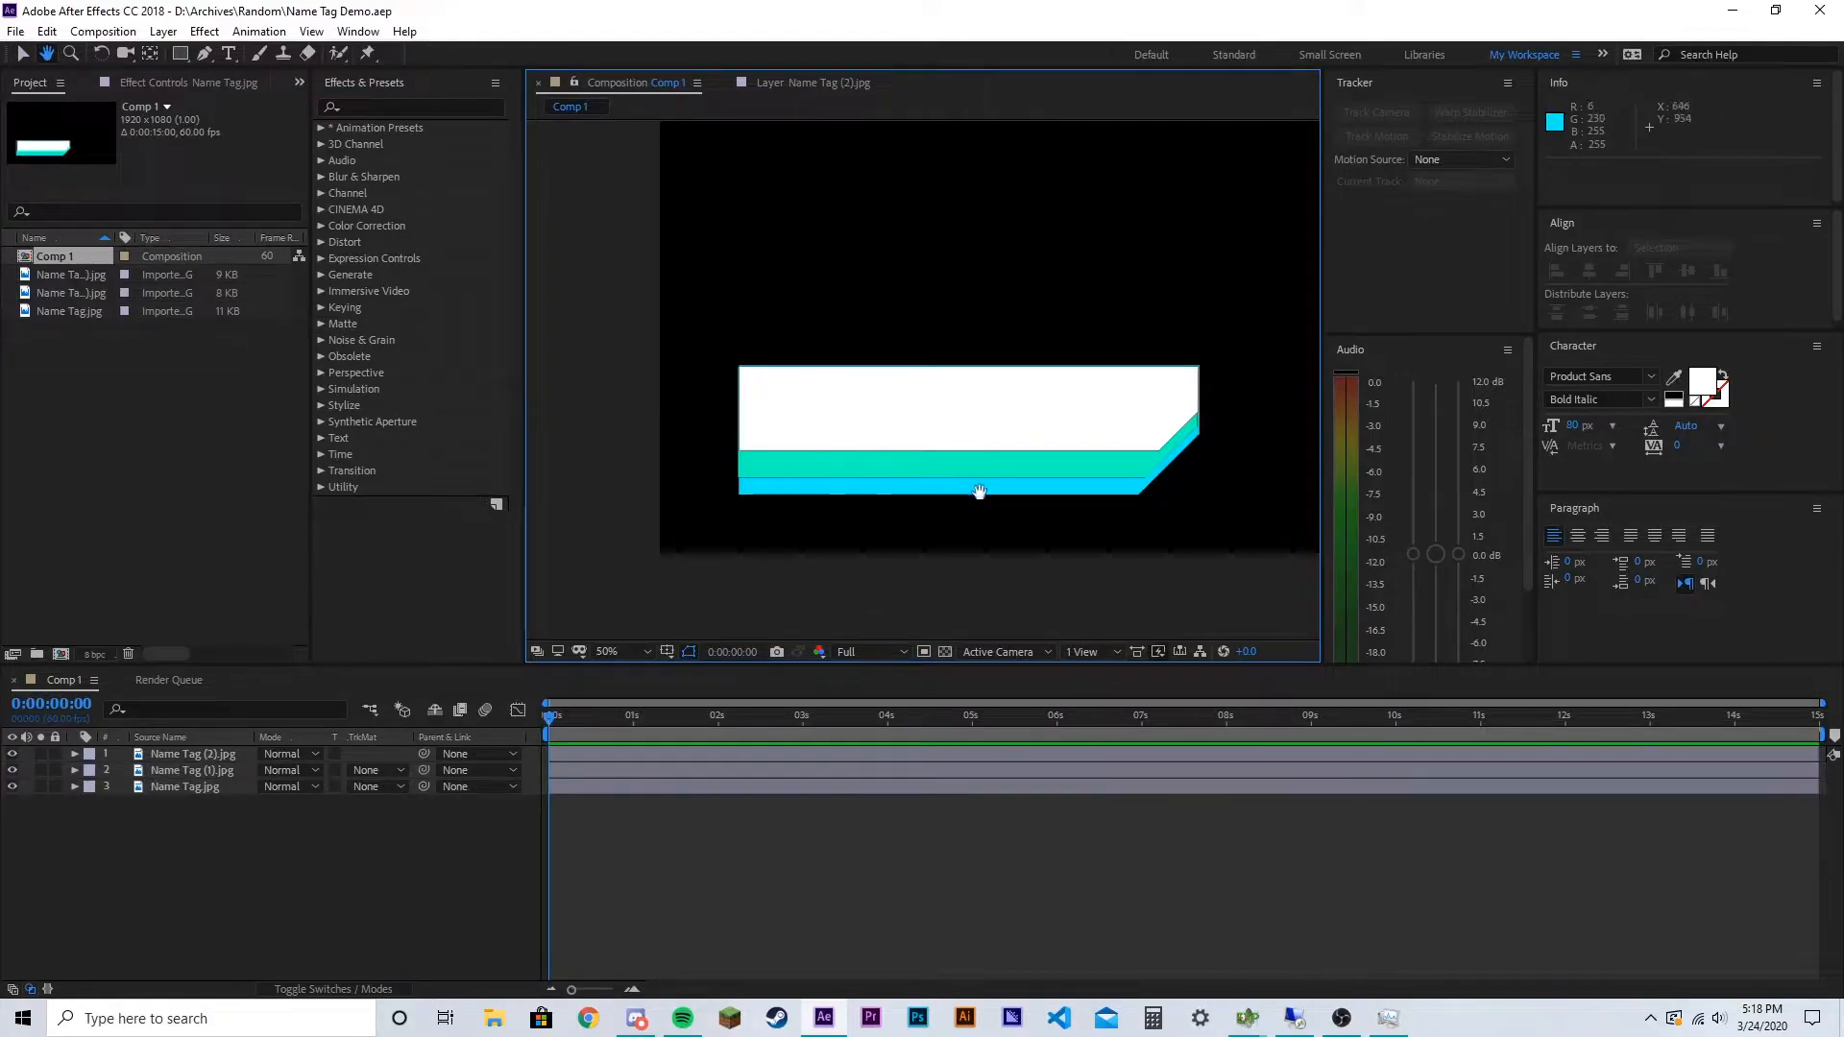
# Spread the stacked name tags apart into a column, with white at about 647, 345, green in the middle and blue lowest
pyautogui.moveTo(993, 427); pyautogui.dragTo(986, 279)
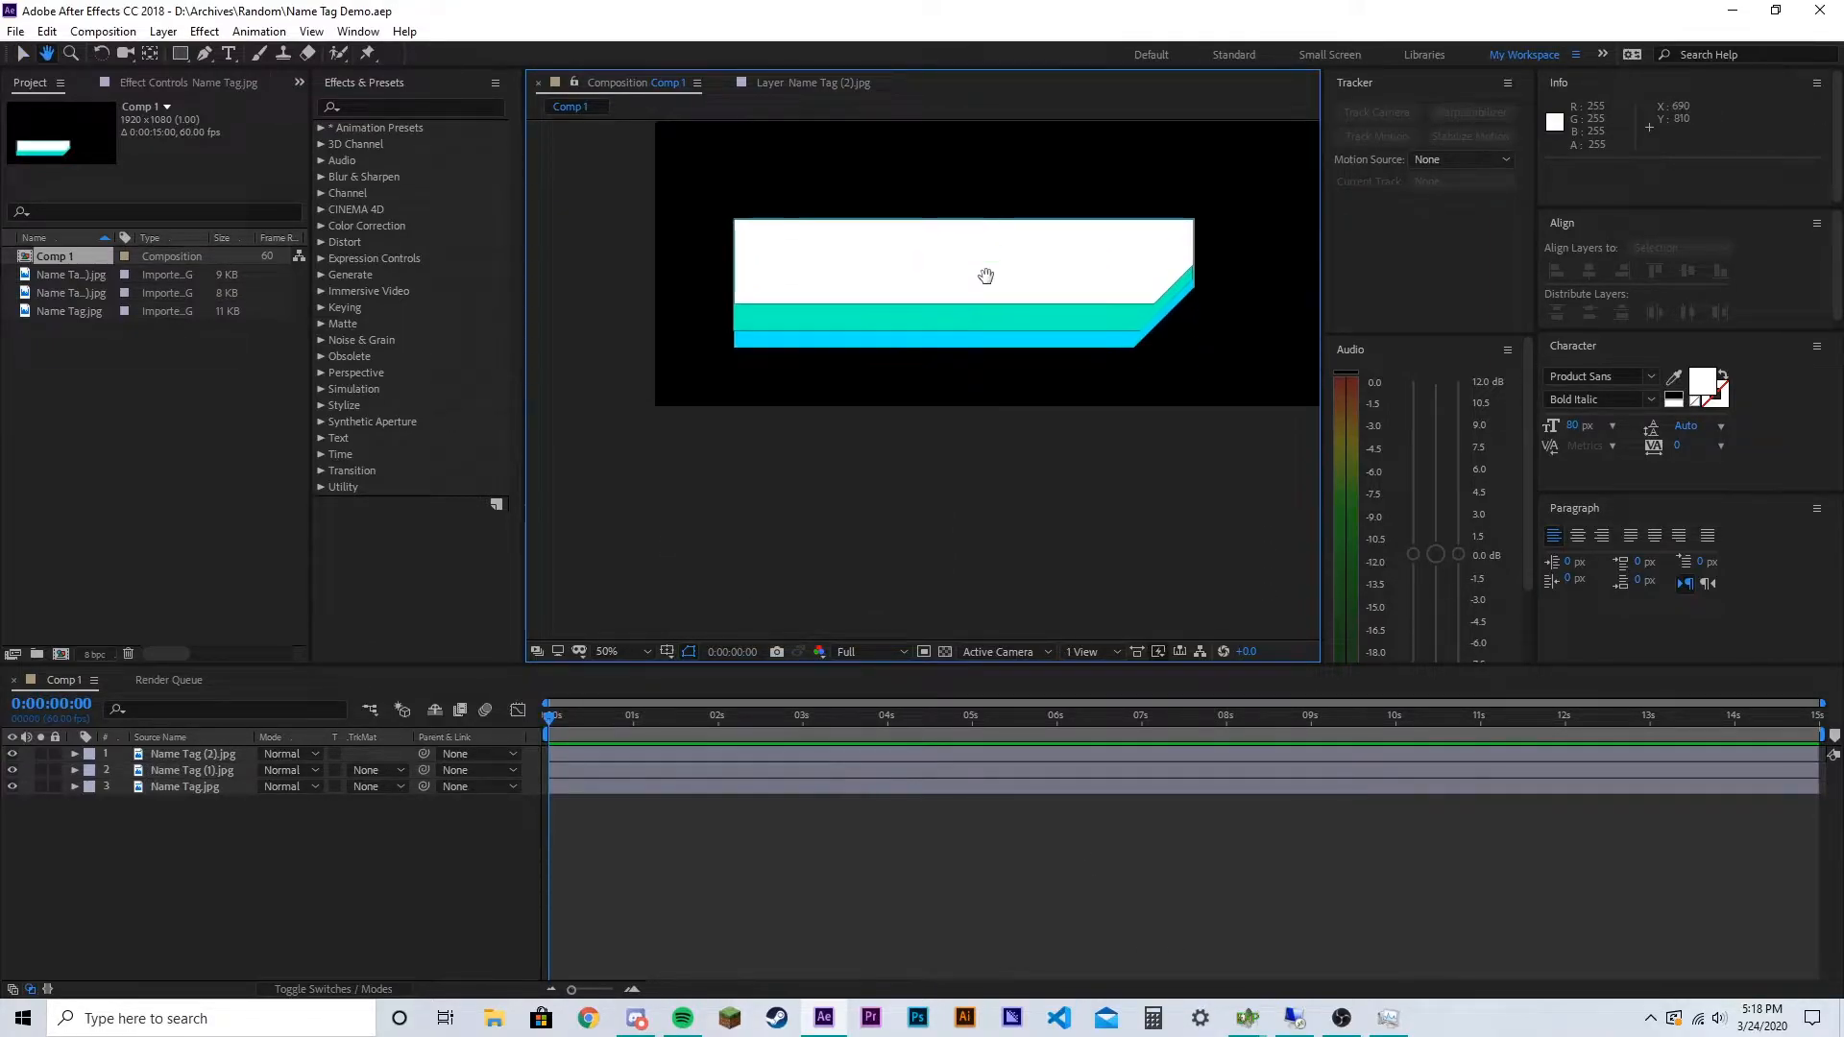
pyautogui.moveTo(1071, 446); pyautogui.dragTo(1013, 593)
pyautogui.moveTo(1040, 524); pyautogui.dragTo(988, 609)
pyautogui.press('v')
pyautogui.moveTo(954, 403); pyautogui.dragTo(967, 190)
pyautogui.moveTo(941, 455); pyautogui.dragTo(930, 303)
pyautogui.moveTo(947, 223)
pyautogui.mouseDown()
pyautogui.moveTo(914, 198)
pyautogui.moveTo(937, 223)
pyautogui.mouseUp()
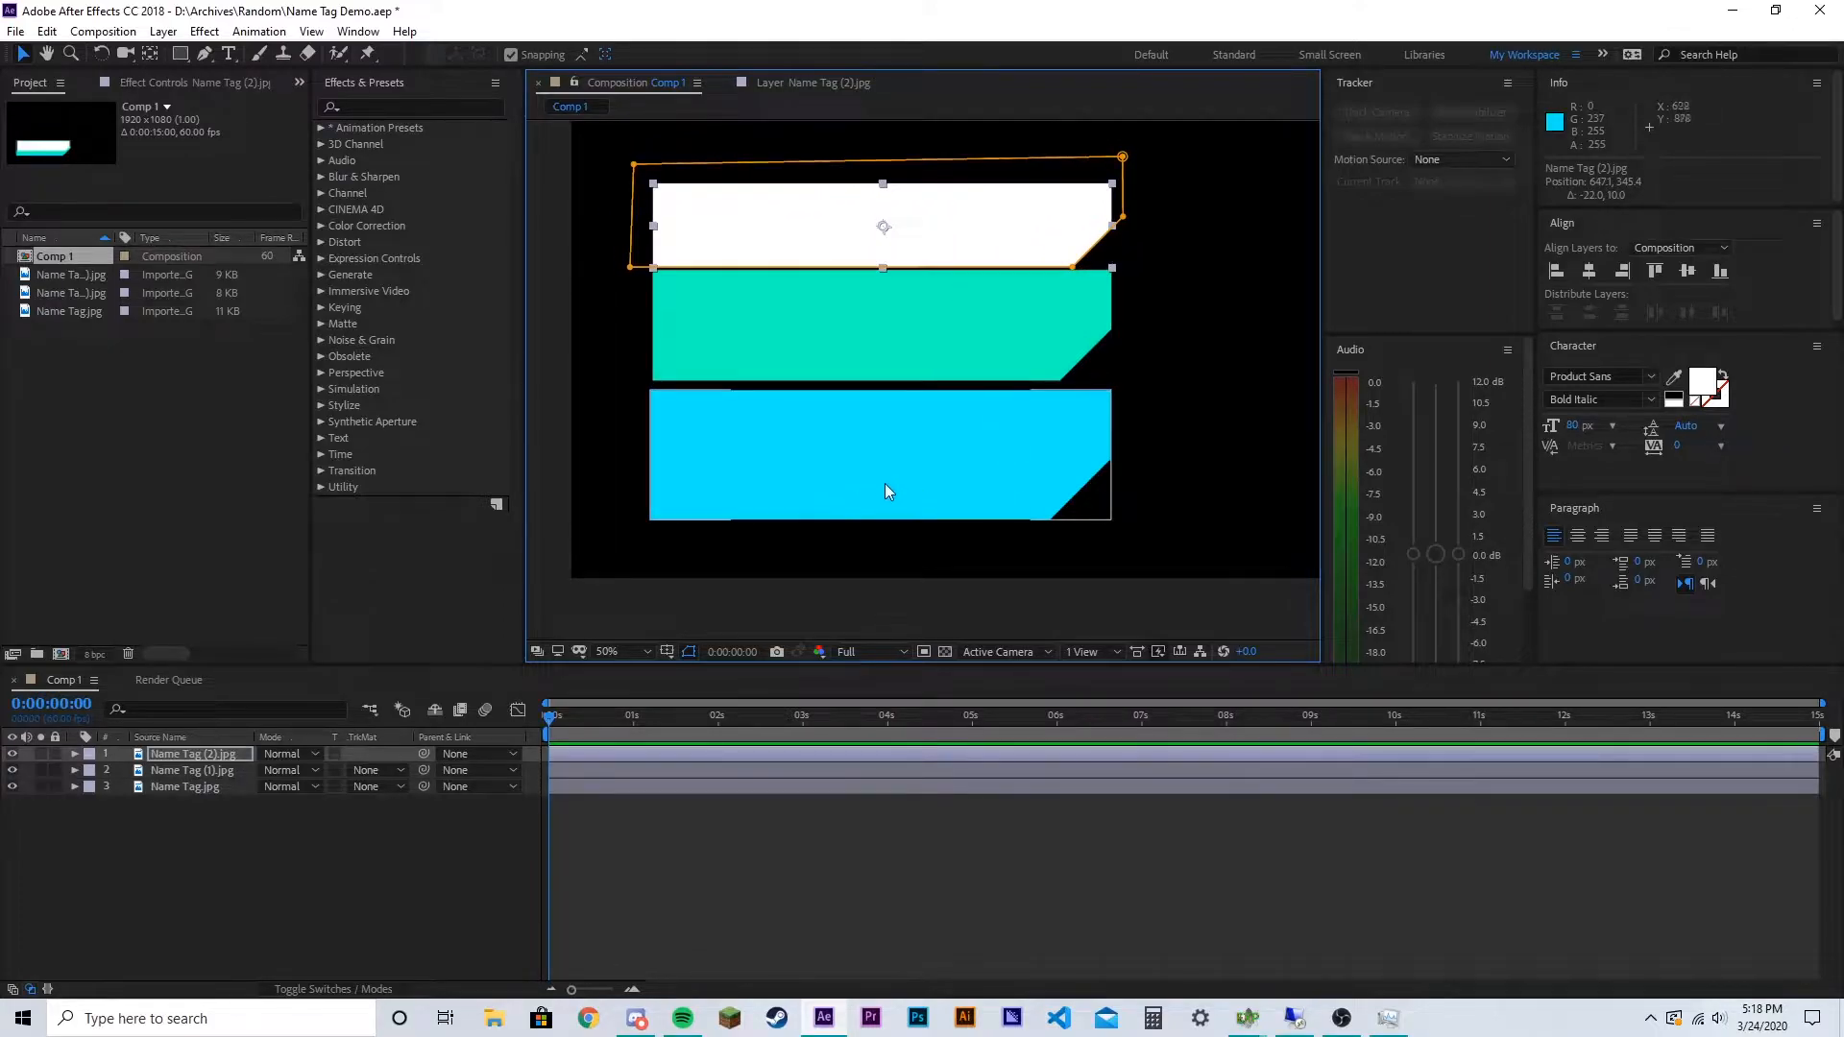
# Select all three name tag layers, expand them, and reveal the transform properties of the Name Tag (2).jpg layer
pyautogui.press(',')
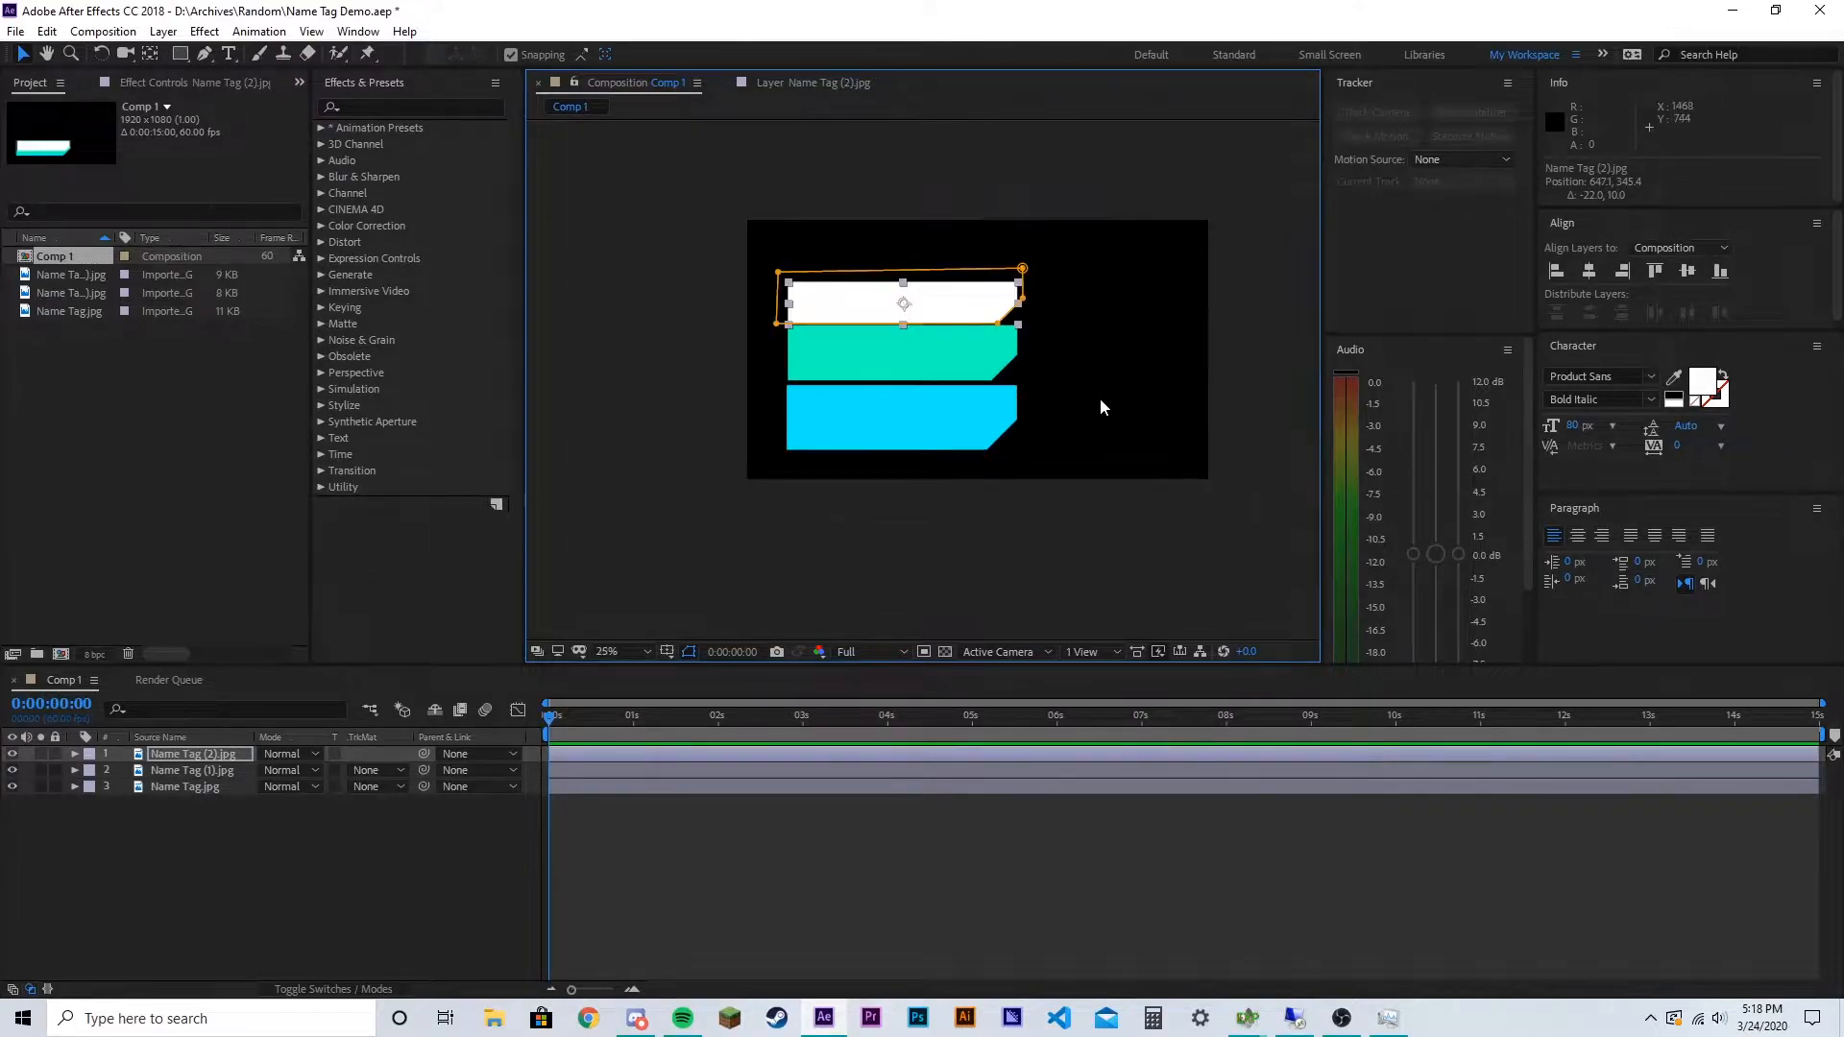
pyautogui.keyDown('shift'); pyautogui.click(954, 353); pyautogui.keyUp('shift')
pyautogui.keyDown('shift'); pyautogui.click(946, 411); pyautogui.keyUp('shift')
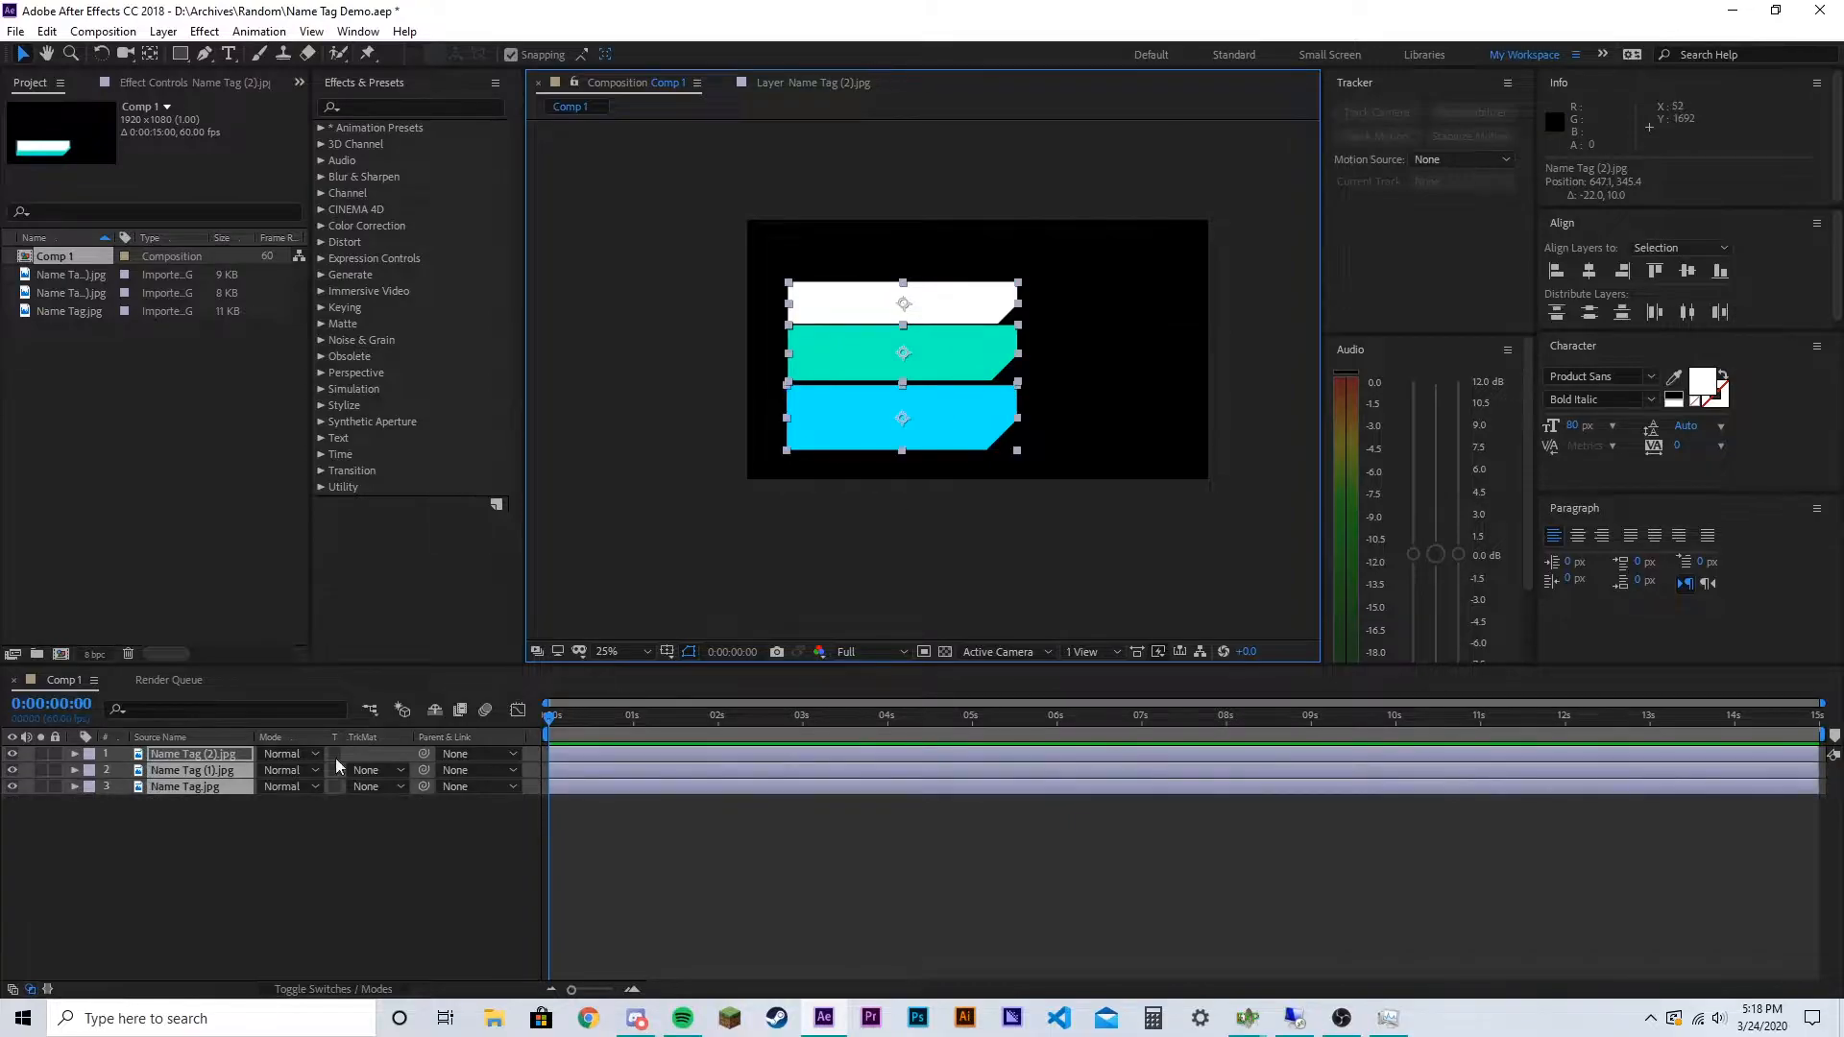
pyautogui.click(75, 784)
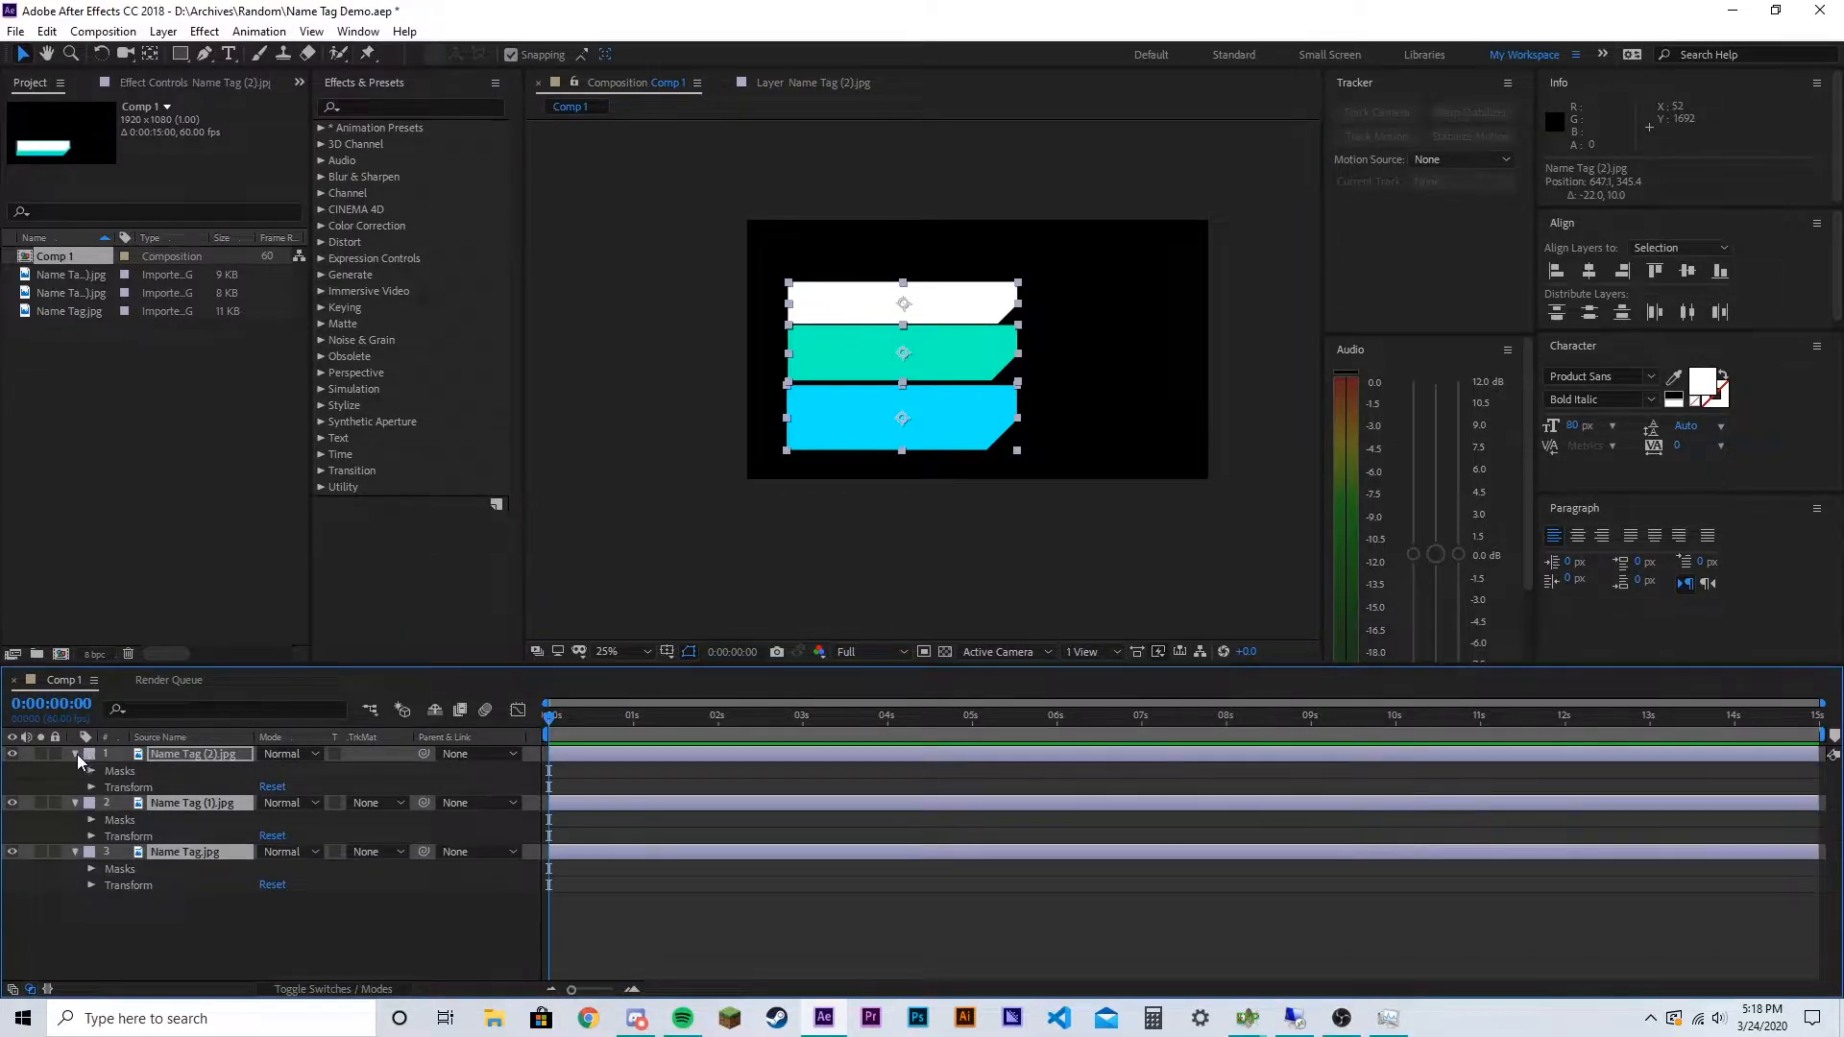
pyautogui.click(77, 753)
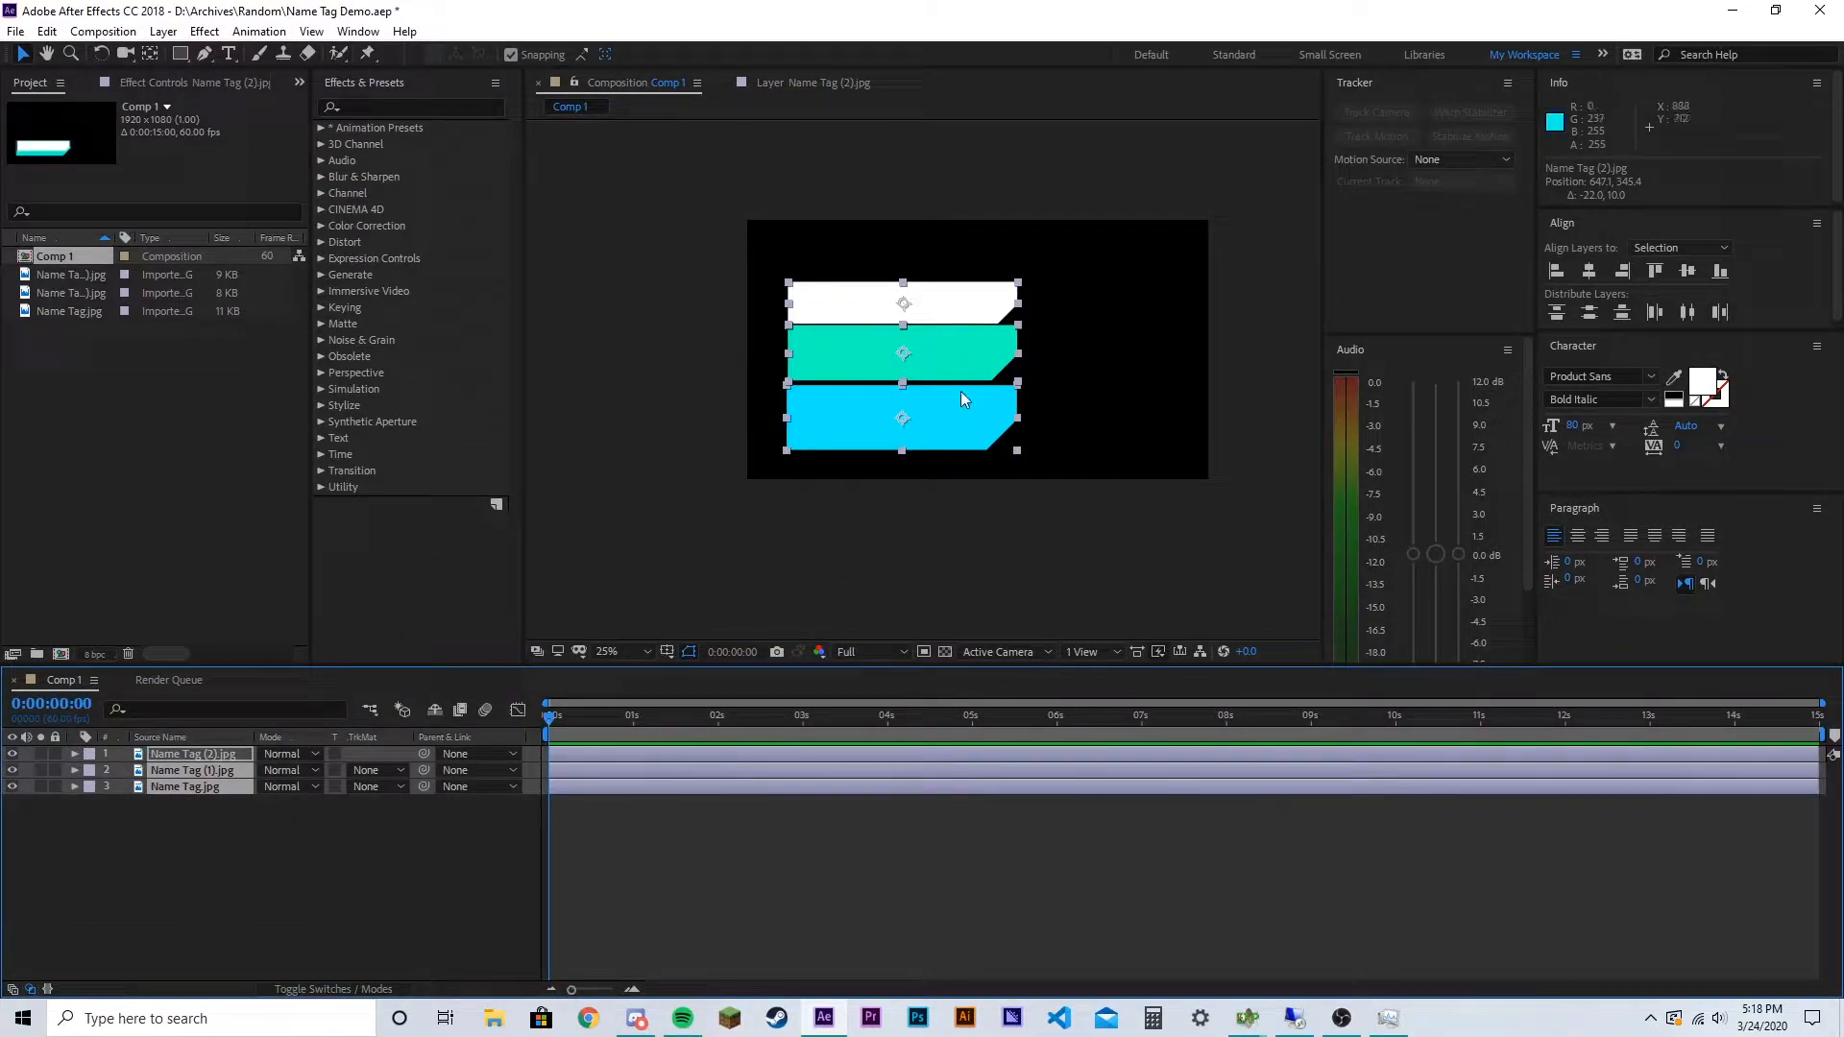
pyautogui.click(74, 754)
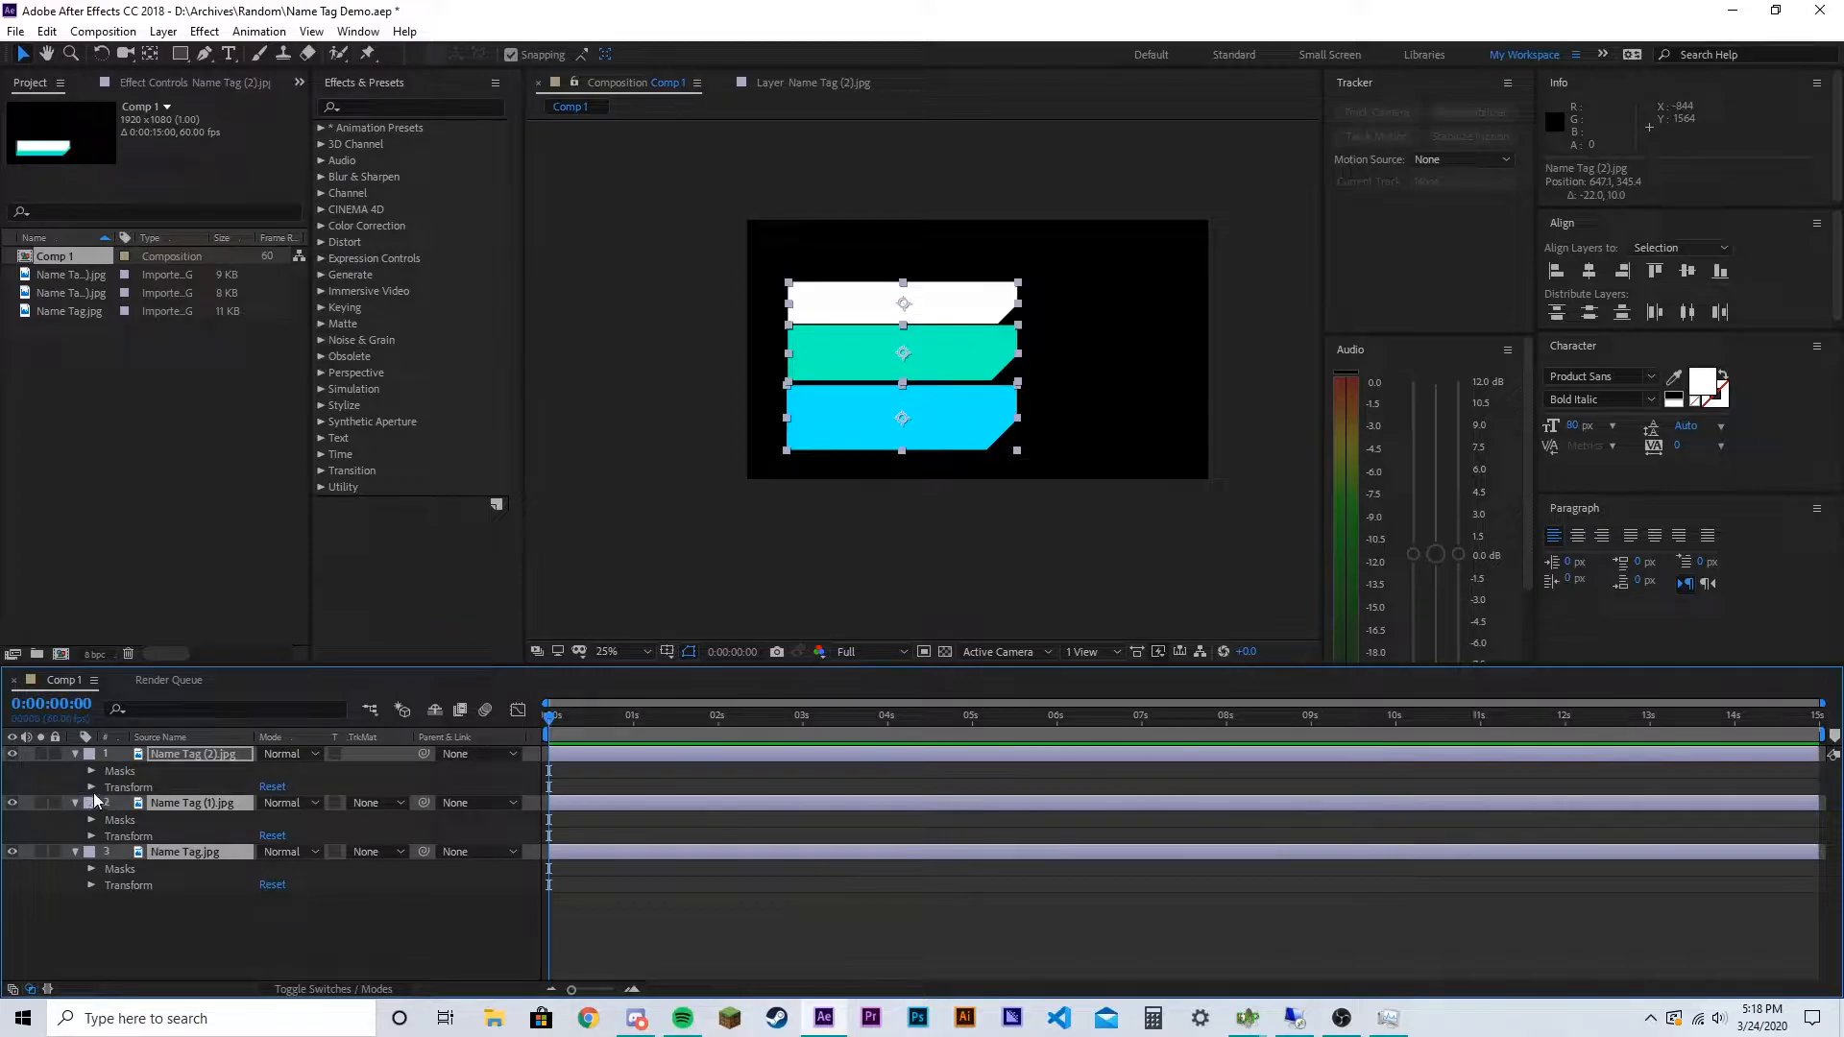
pyautogui.click(91, 786)
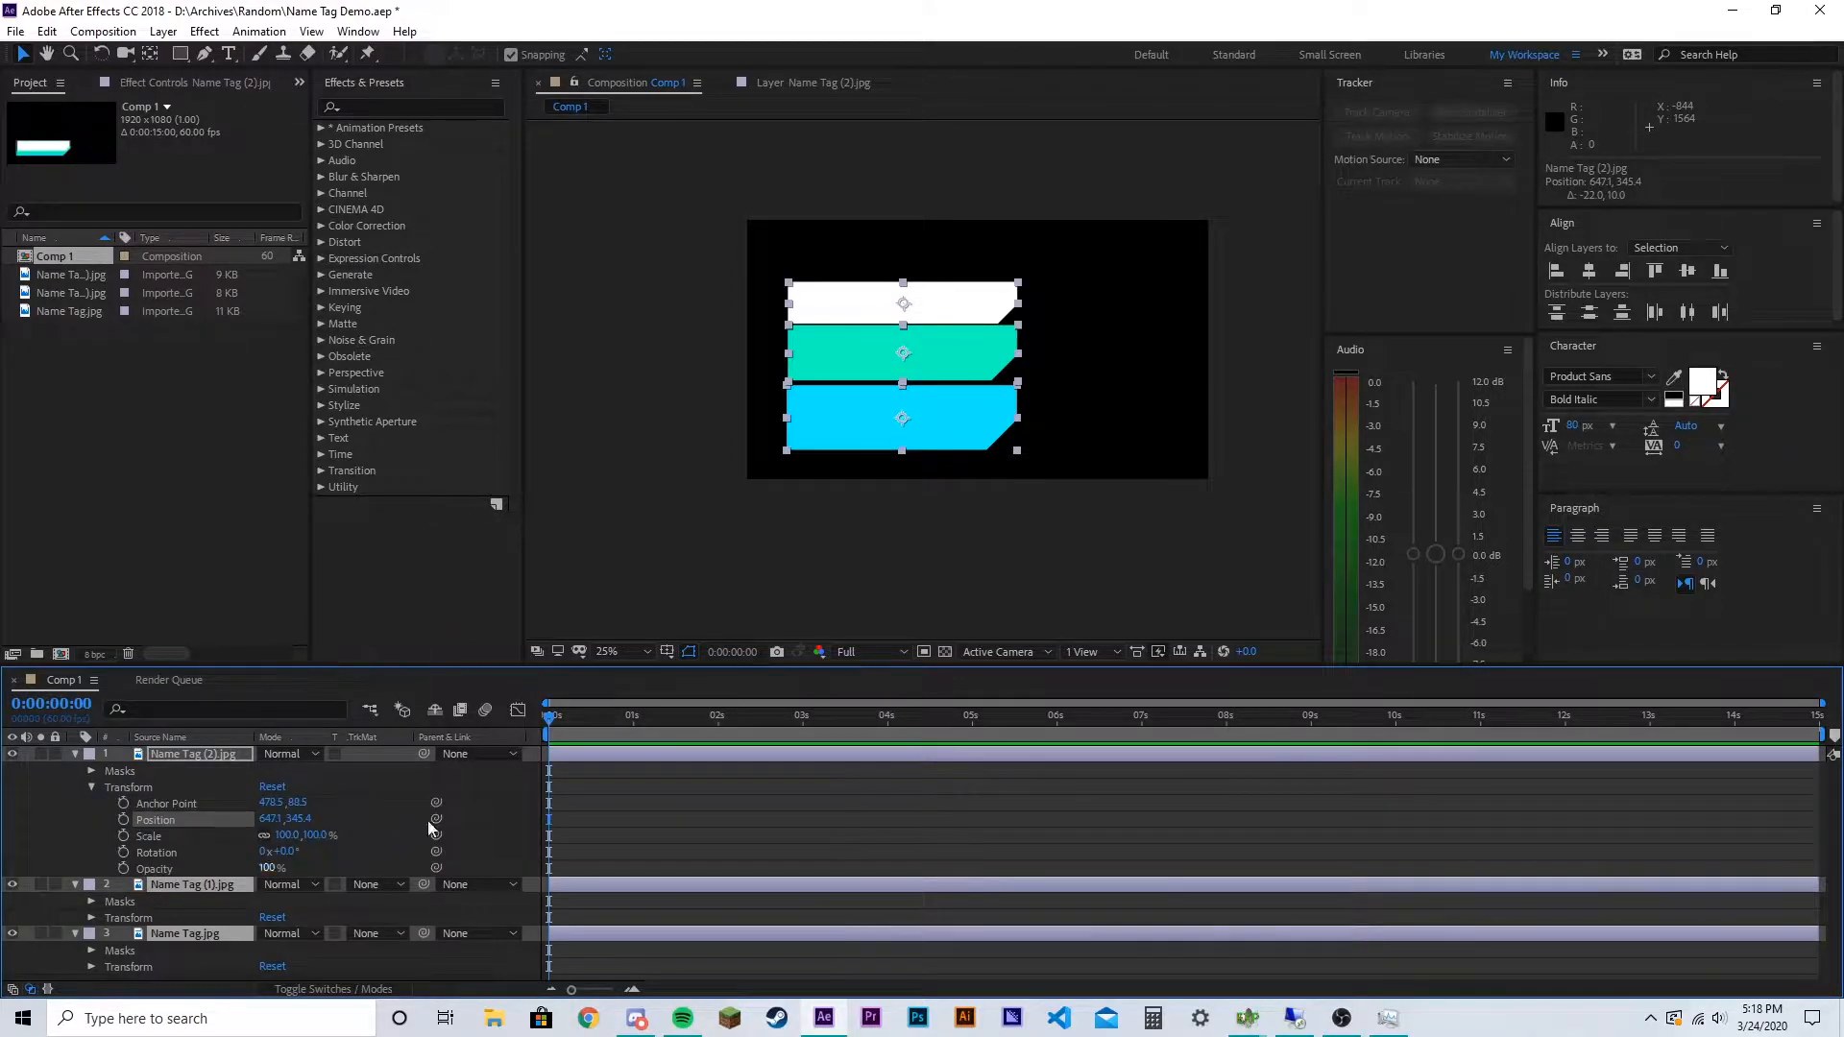
# Try scaling the three selected name tag layers to 50%, and after that to 40%
pyautogui.click(285, 835)
pyautogui.write('50')
pyautogui.press('Return')
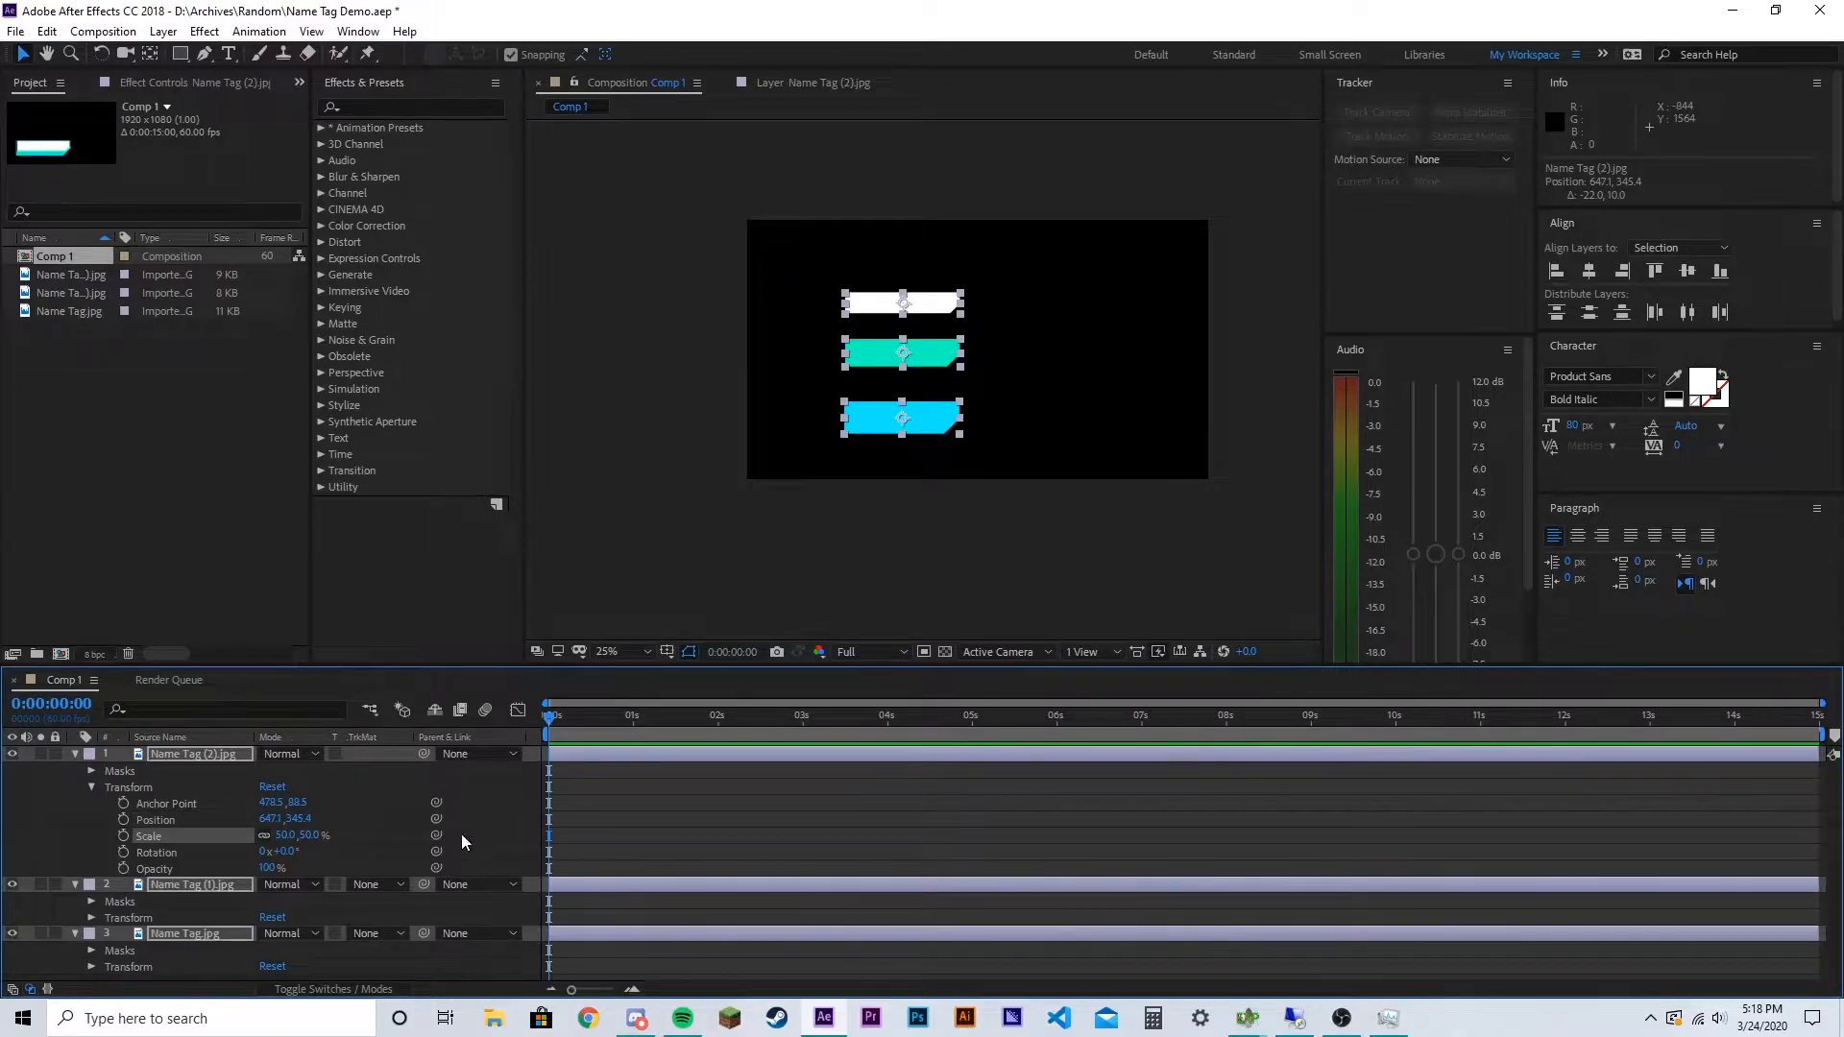
pyautogui.click(282, 836)
pyautogui.write('40')
pyautogui.press('Return')
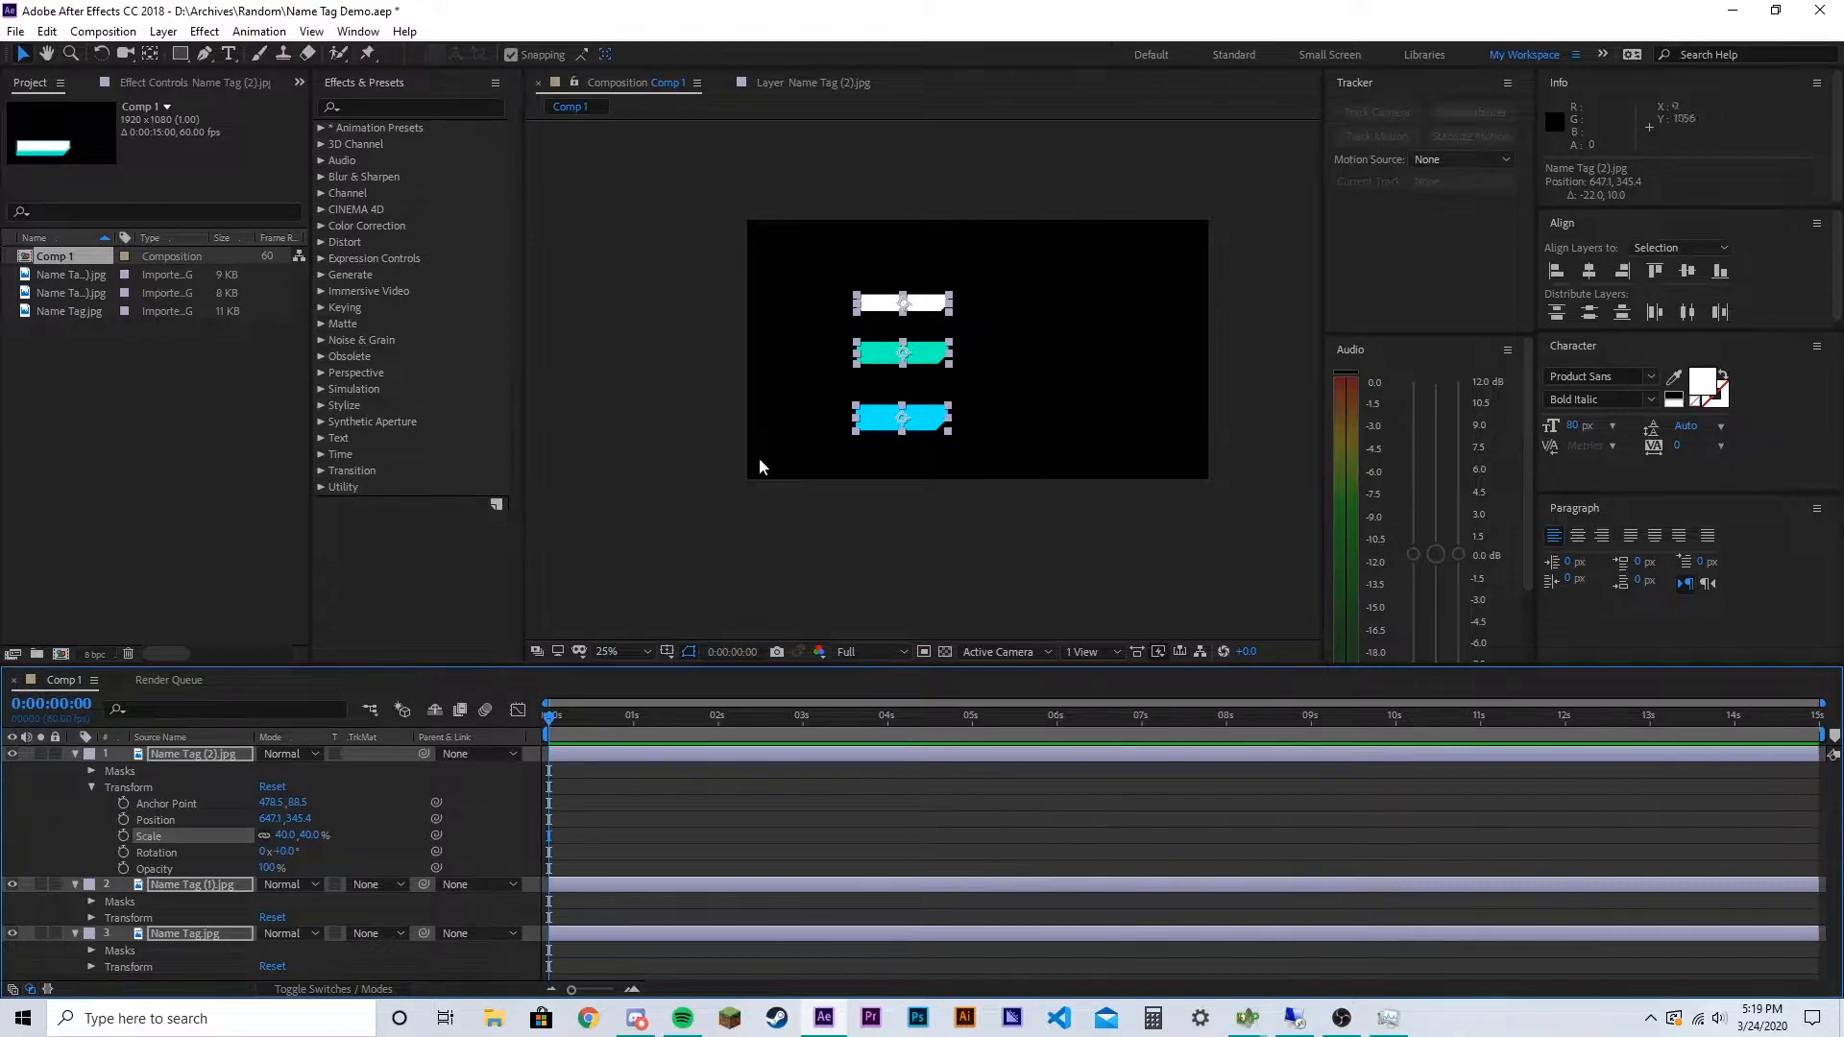
# Set the scale of the three name tag layers to 50% and collapse their properties
pyautogui.scroll(2, 1022, 489)
pyautogui.click(647, 652)
pyautogui.click(636, 329)
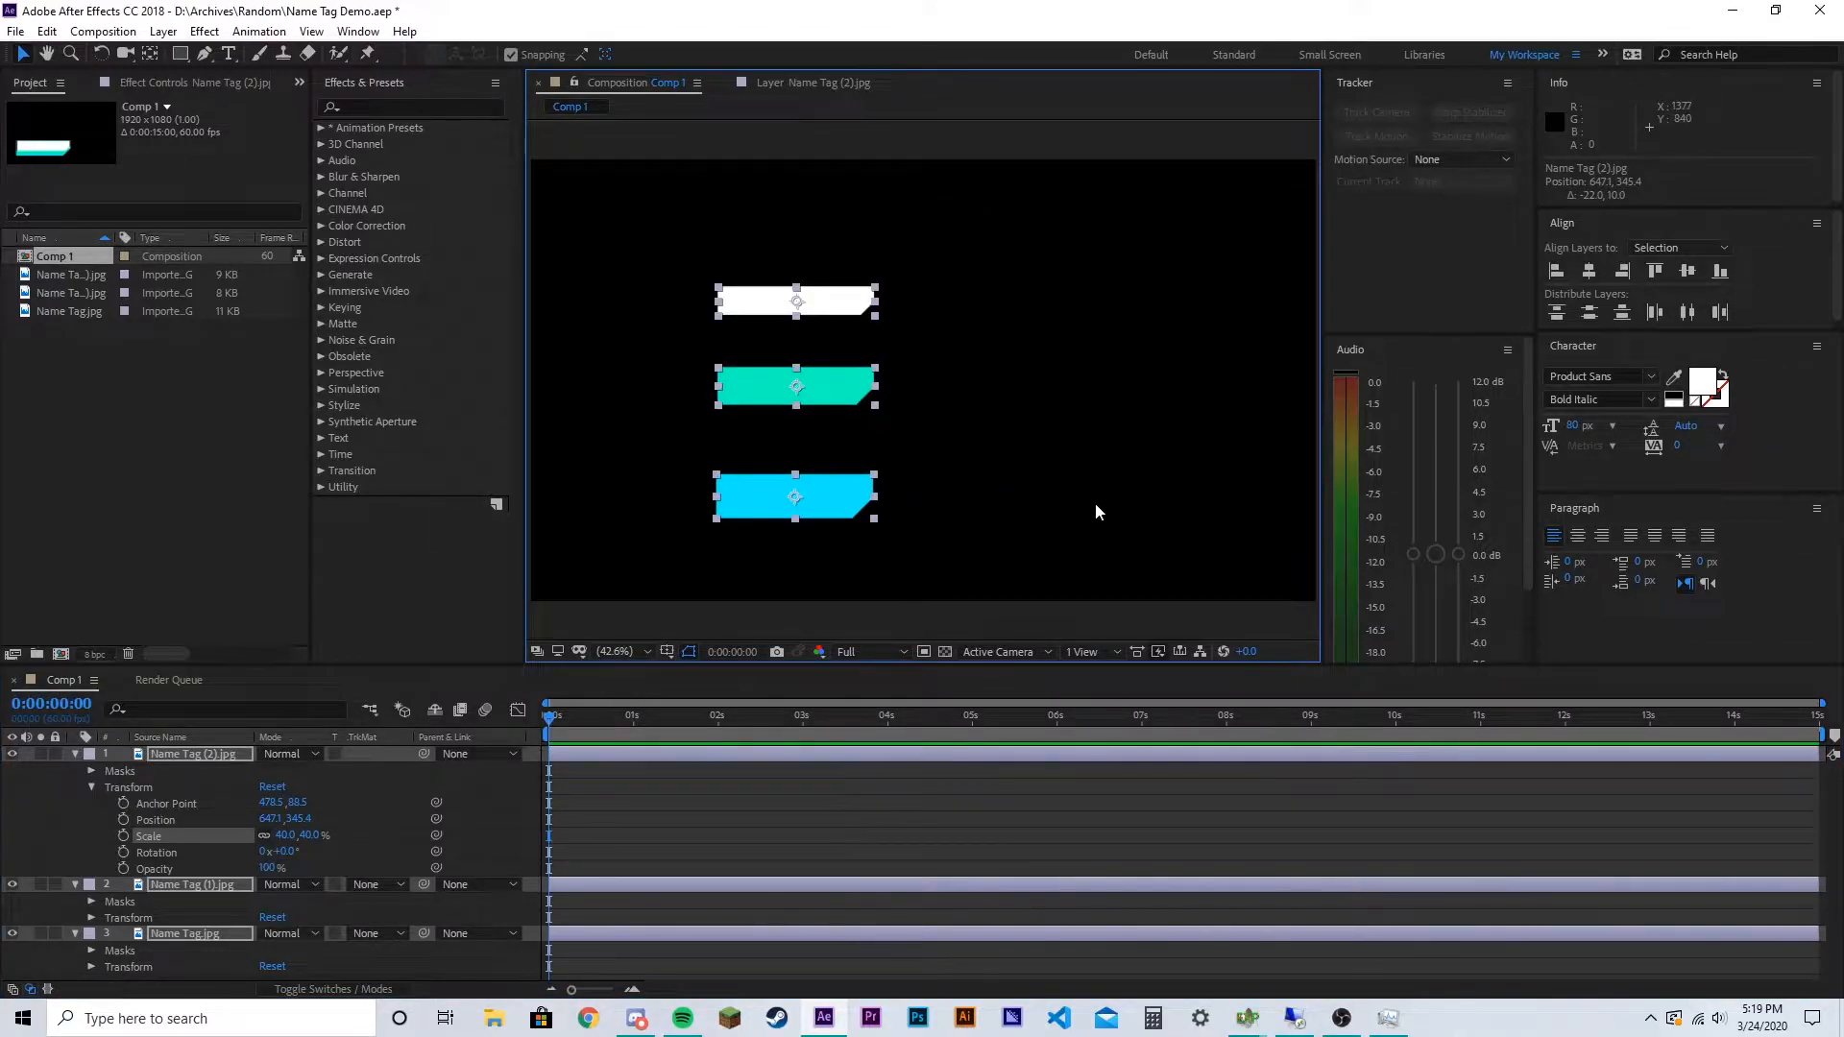
pyautogui.click(285, 835)
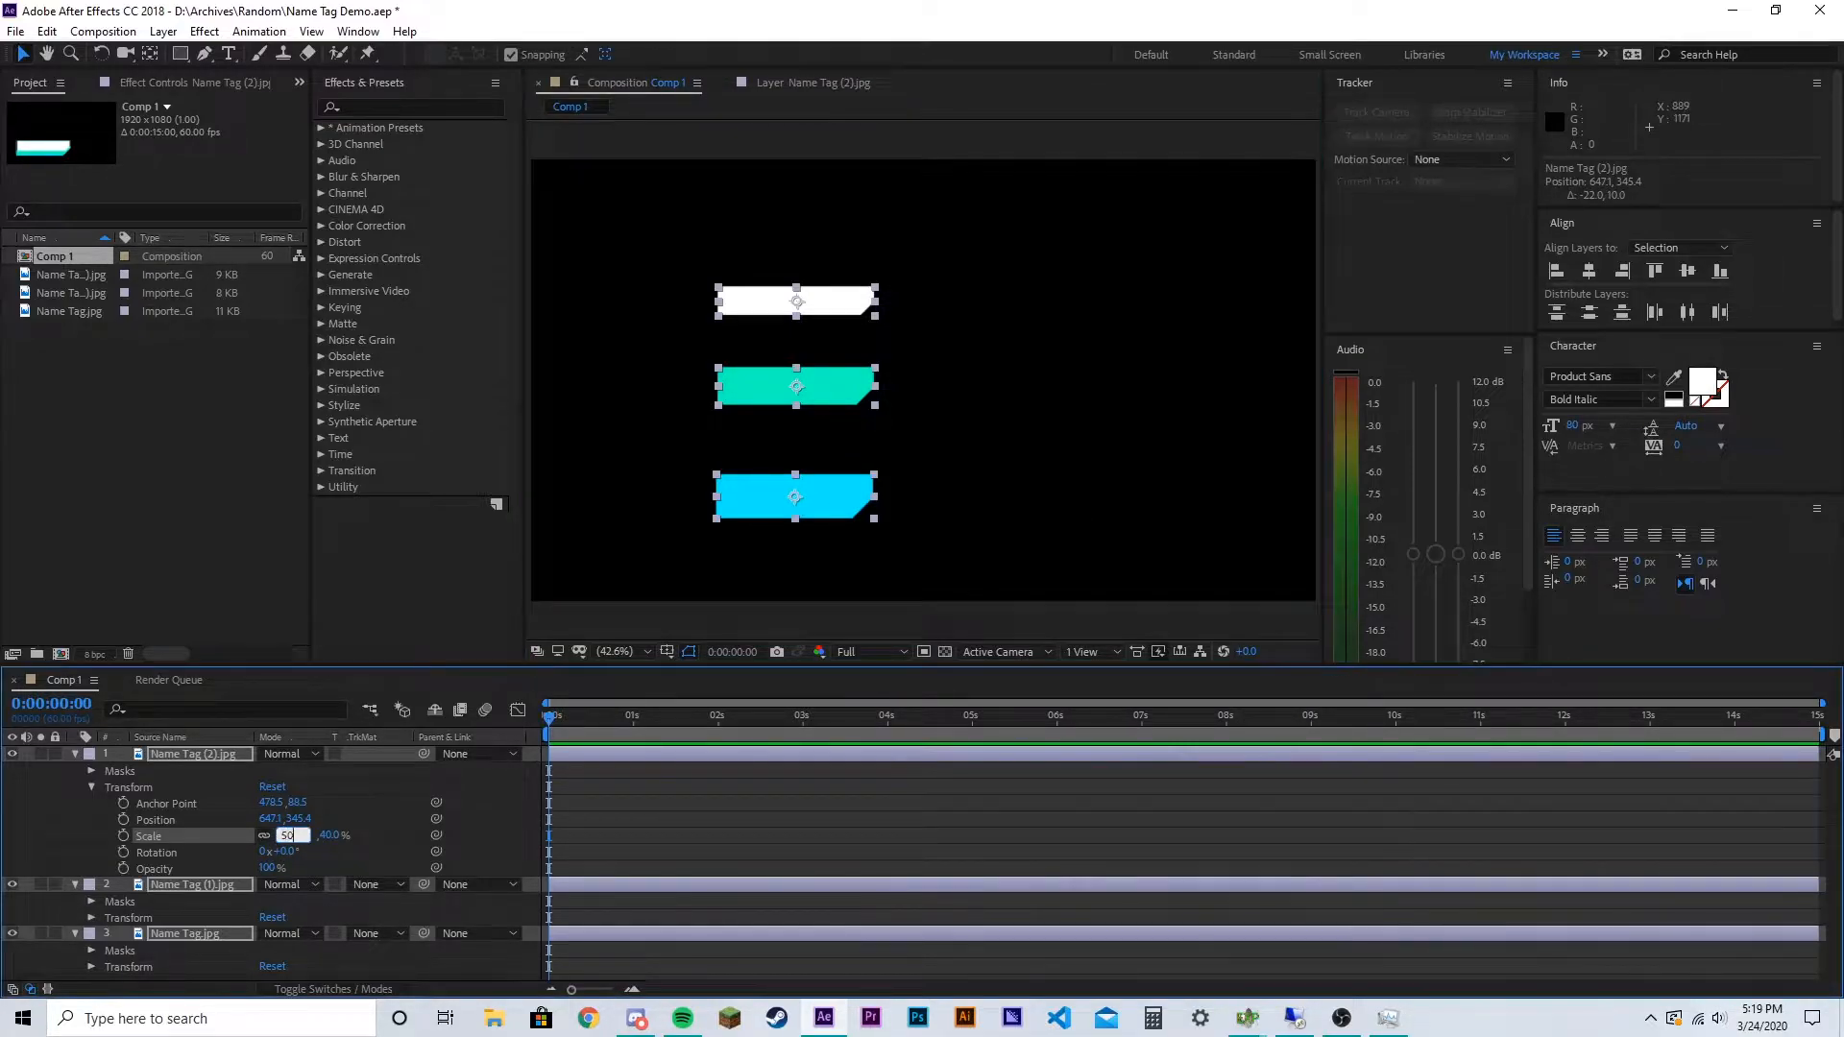
pyautogui.write('50')
pyautogui.press('Return')
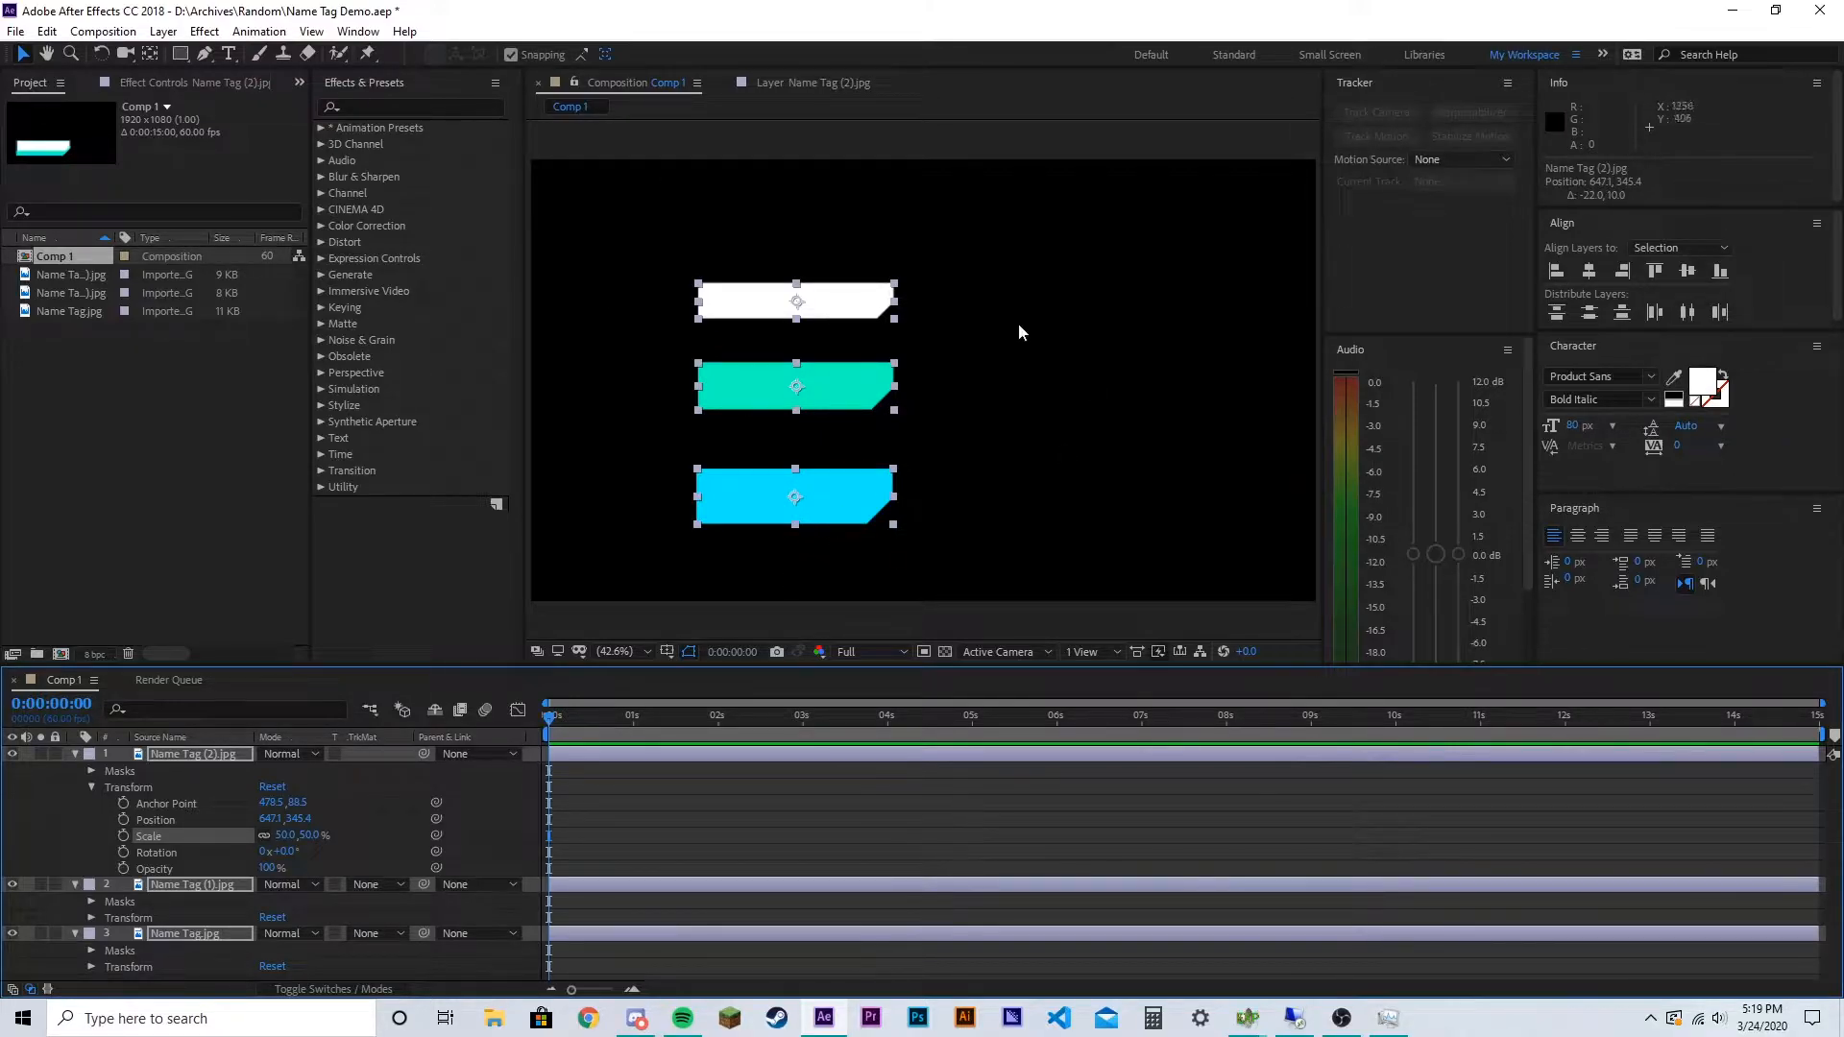
pyautogui.click(91, 786)
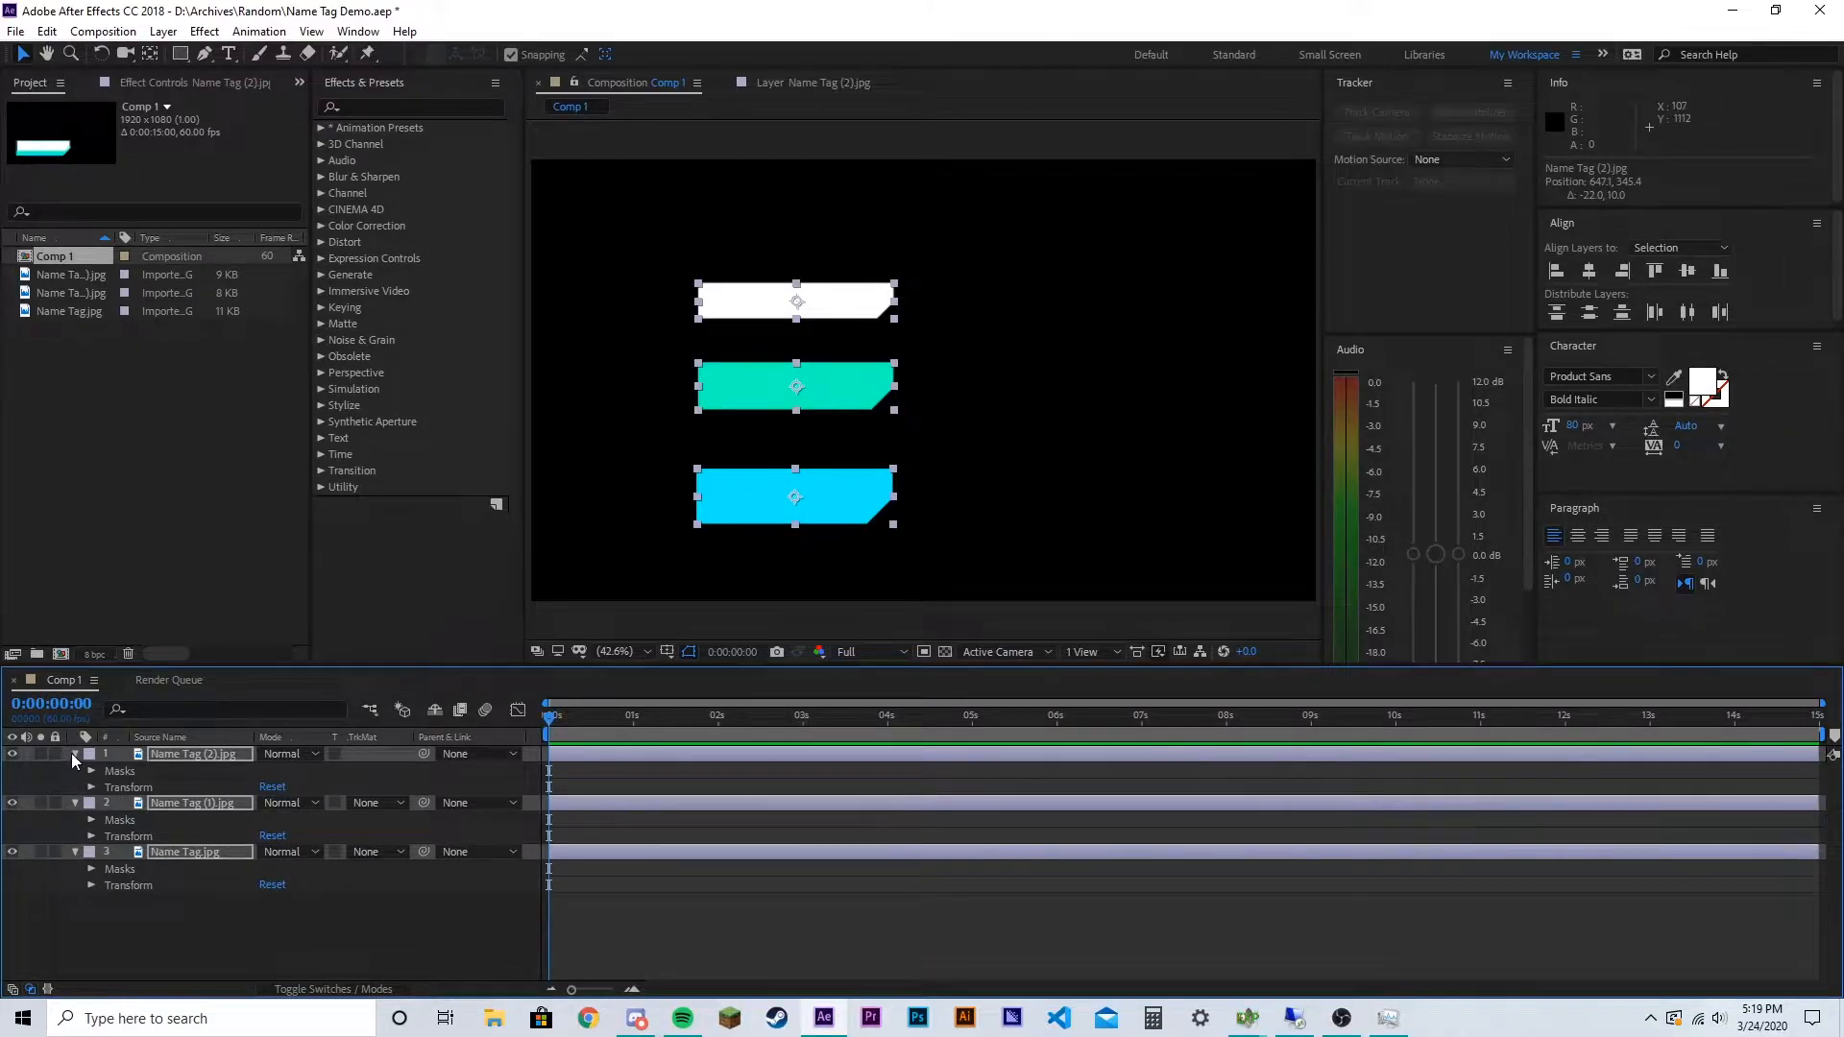
pyautogui.click(74, 754)
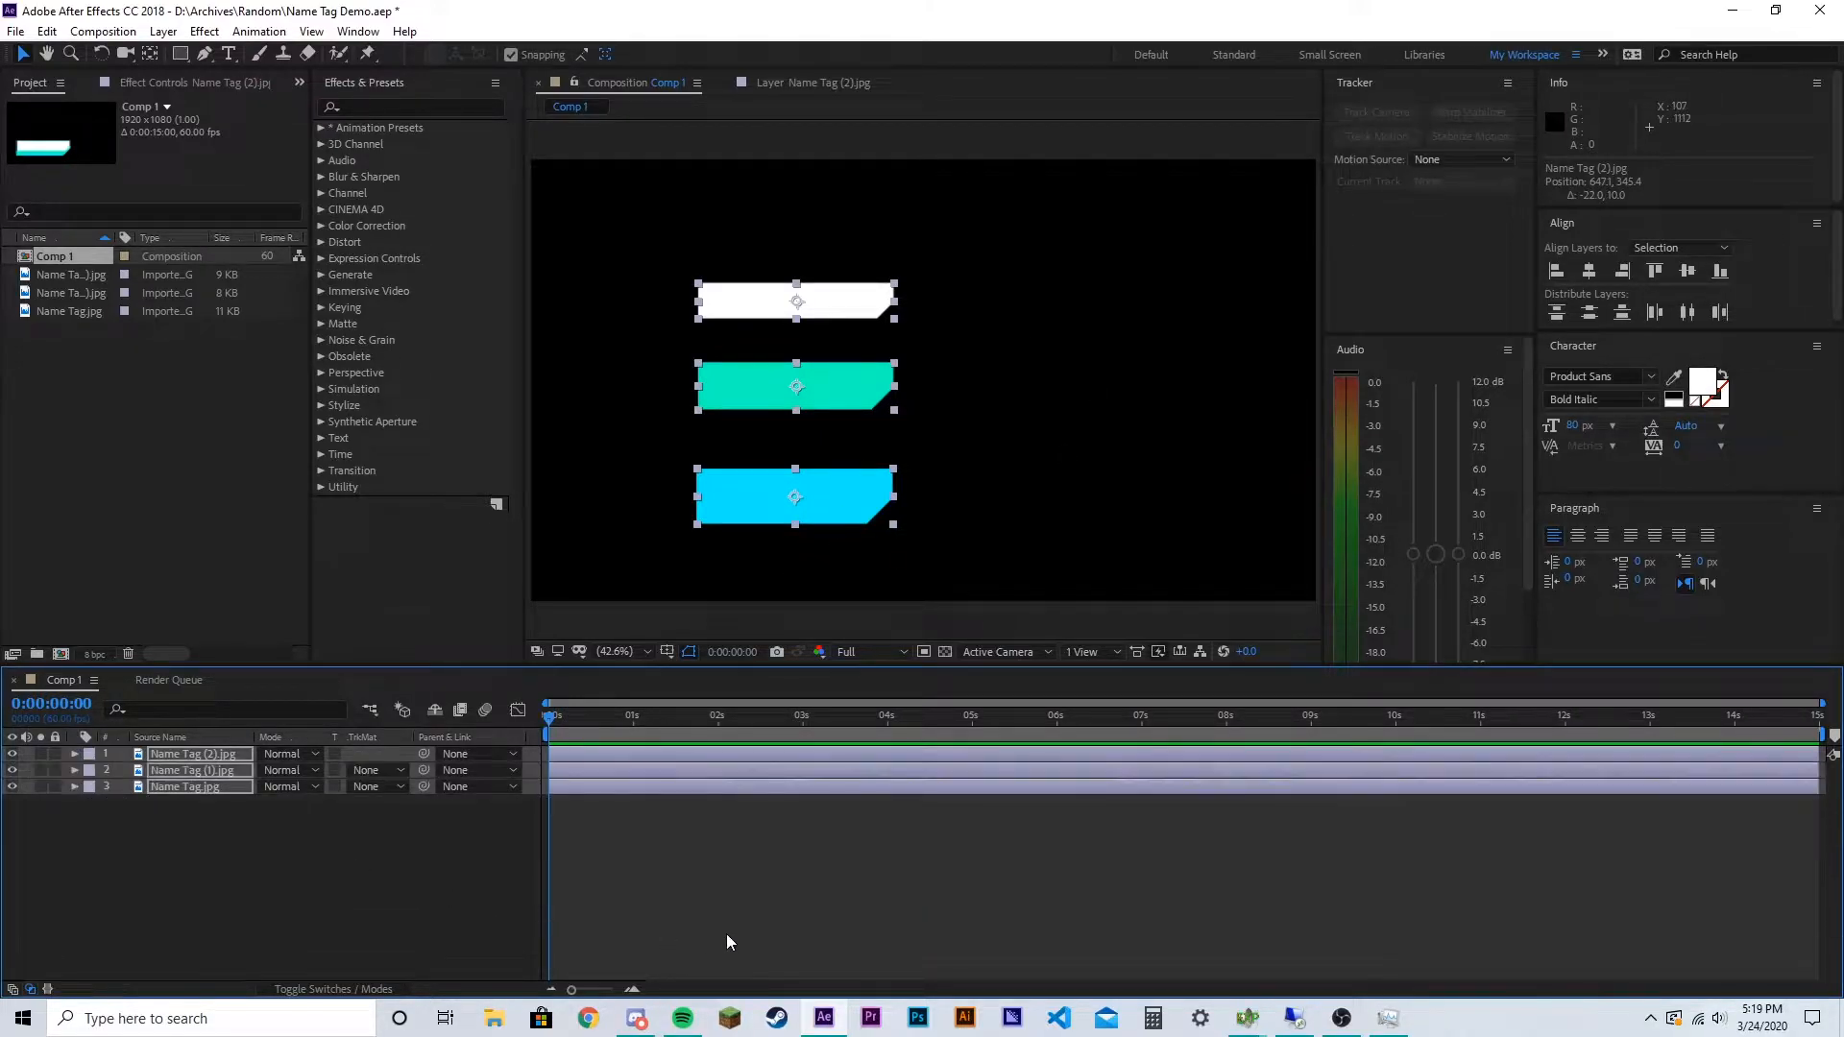
# Stack the name tags by moving the green one onto the blue and the white one on top, leaving lower strips visible
pyautogui.click(1070, 436)
pyautogui.moveTo(762, 383); pyautogui.dragTo(763, 488)
pyautogui.moveTo(795, 304); pyautogui.dragTo(796, 491)
pyautogui.click(1085, 834)
# Fine-tune the green and white name tags so their upper edges line up with the blue one, and deselect them
pyautogui.press('/')
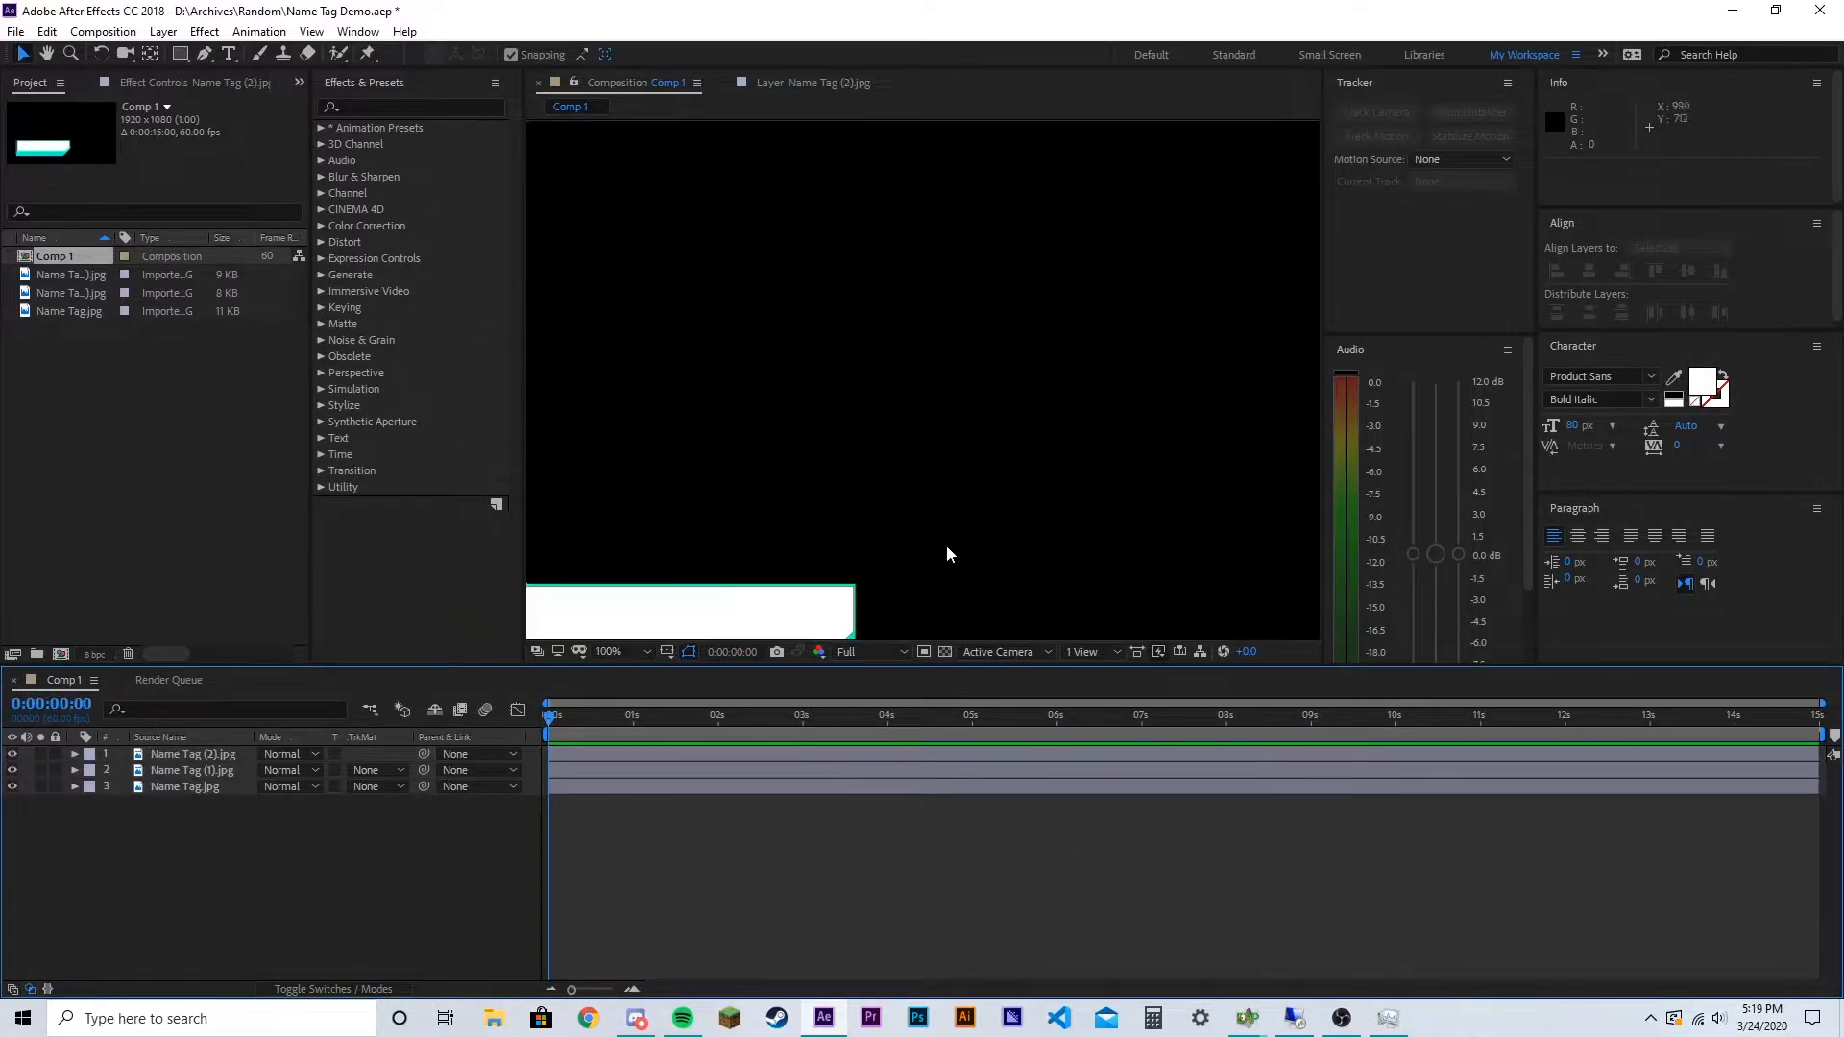
pyautogui.press('space')
pyautogui.moveTo(972, 522); pyautogui.dragTo(1216, 185)
pyautogui.moveTo(1065, 475); pyautogui.dragTo(1055, 564)
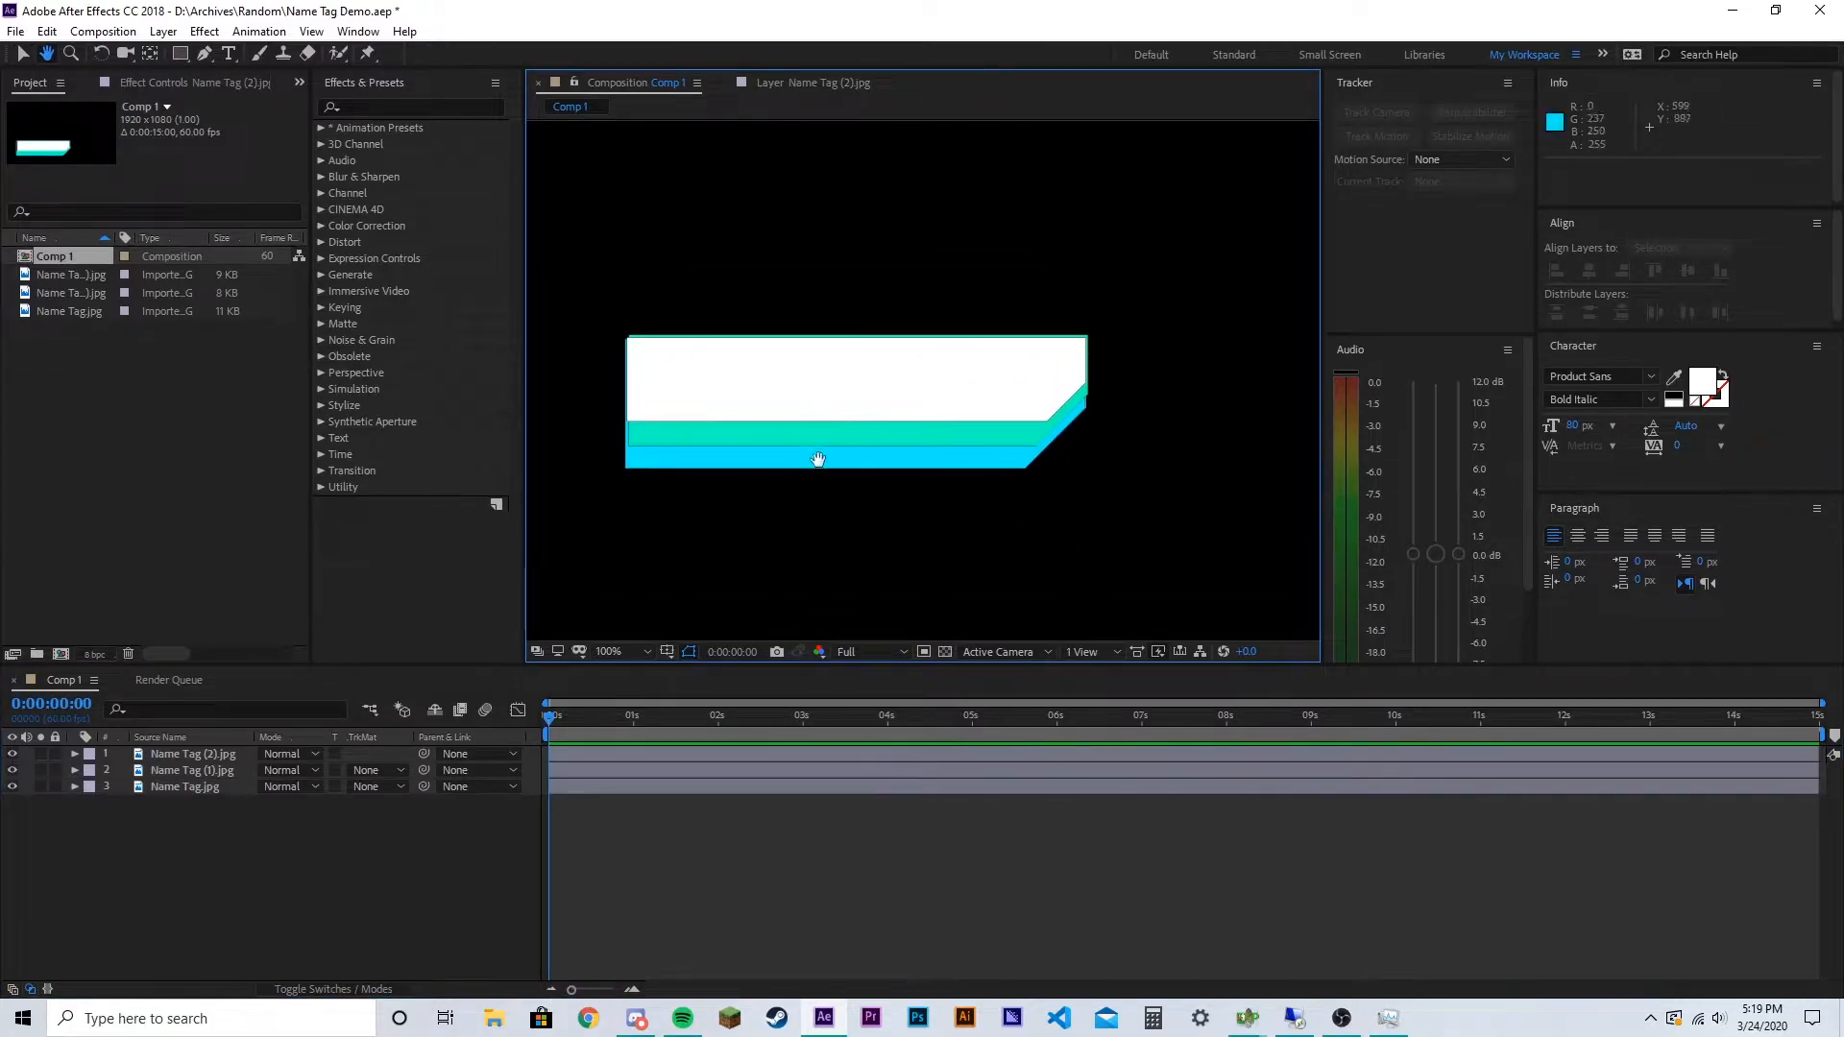
pyautogui.moveTo(830, 441); pyautogui.dragTo(822, 436)
pyautogui.click(1220, 437)
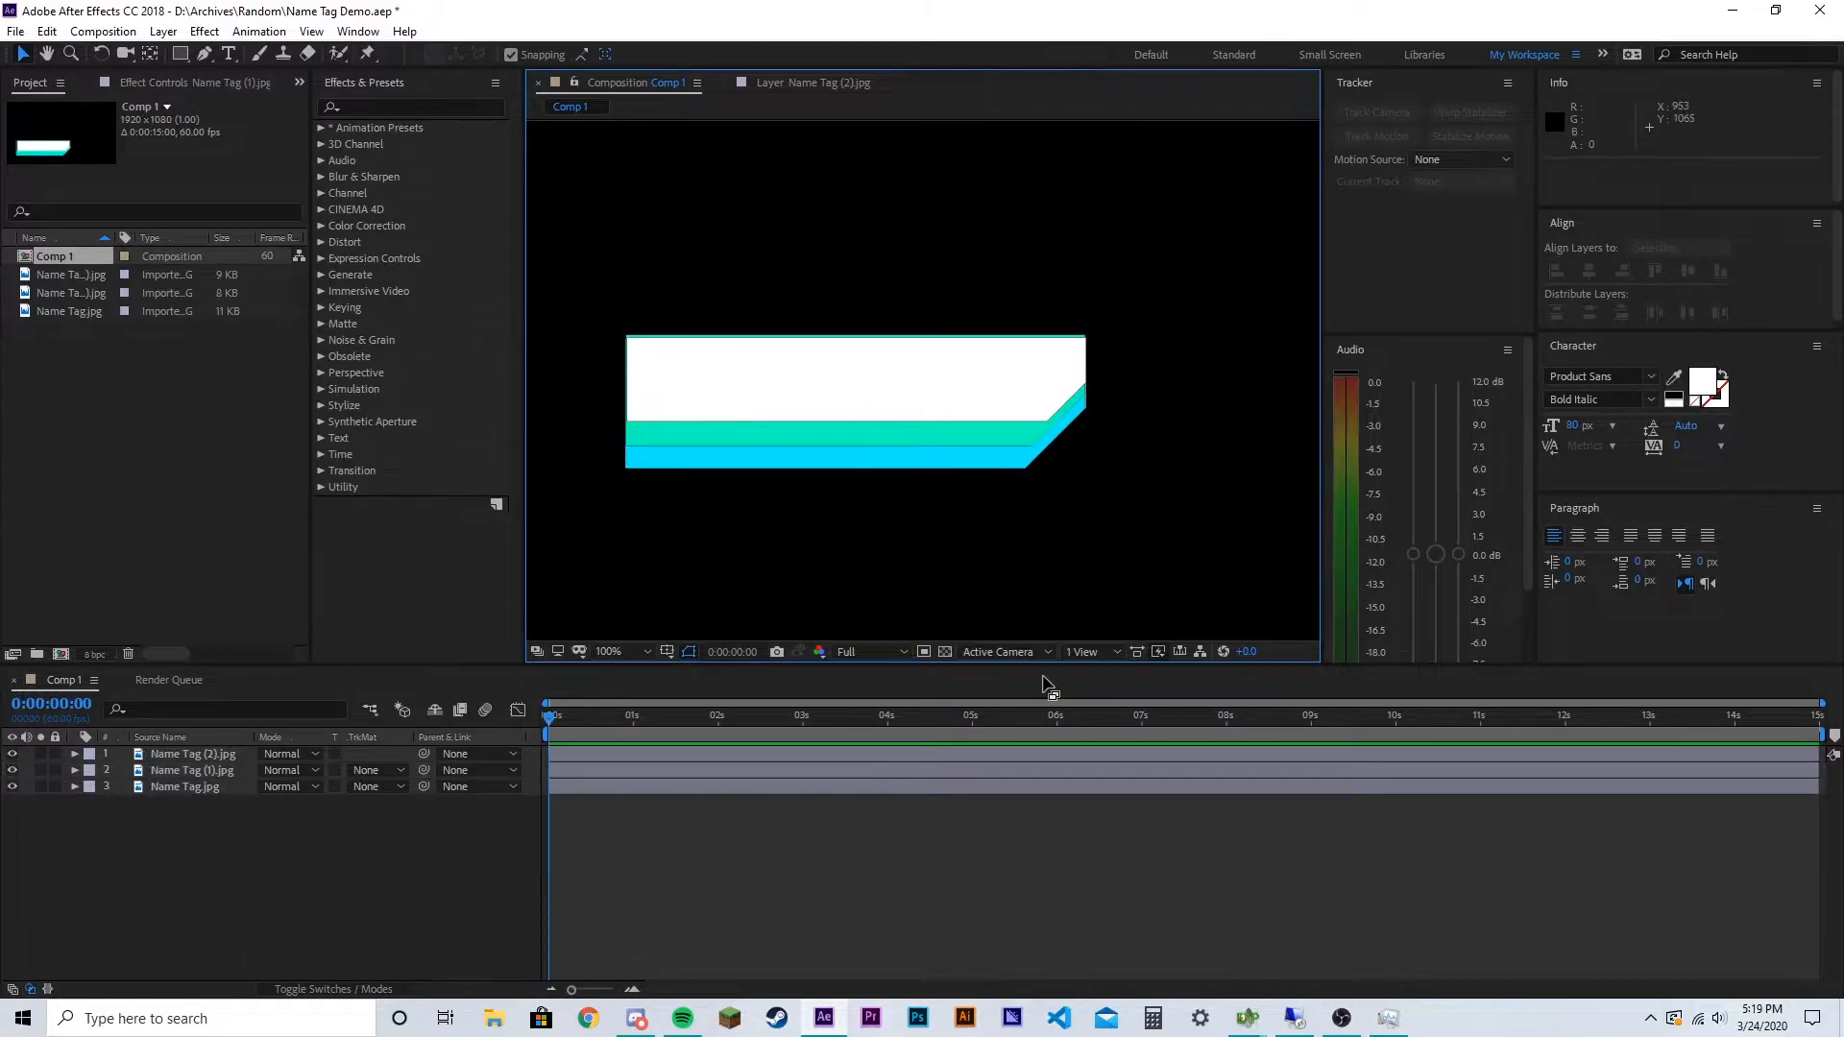
pyautogui.moveTo(845, 386); pyautogui.dragTo(847, 397)
pyautogui.click(1182, 552)
# Move the three stacked name tags together to the frame's lower left edge, with white at about 233, 838
pyautogui.press(',')
pyautogui.press(',')
pyautogui.press(',')
pyautogui.press(',')
pyautogui.press('.')
pyautogui.moveTo(735, 268); pyautogui.dragTo(1133, 515)
pyautogui.moveTo(844, 384); pyautogui.dragTo(647, 404)
pyautogui.press(',')
pyautogui.moveTo(1129, 373); pyautogui.dragTo(1191, 463)
# Examine the stacked name tags' edges and cut corners at high magnification, and check their placement in the whole frame
pyautogui.scroll(4, 722, 398)
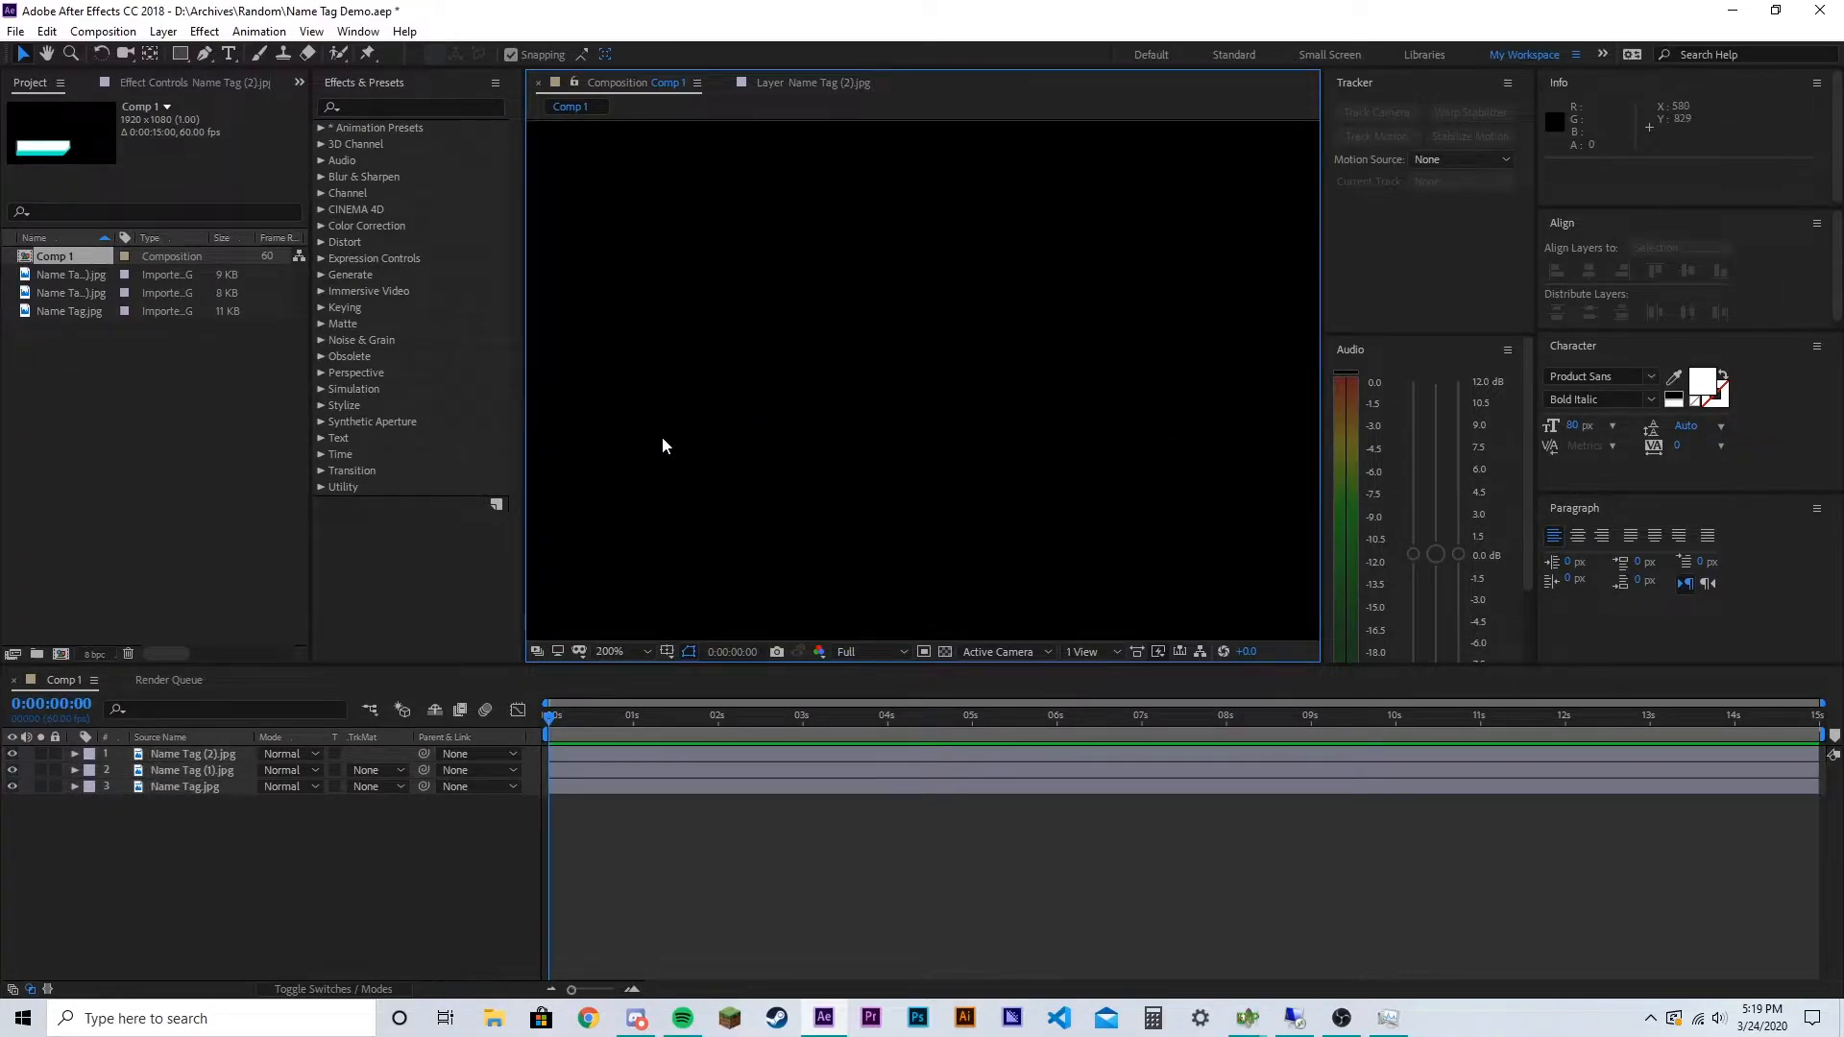
pyautogui.scroll(-1, 661, 436)
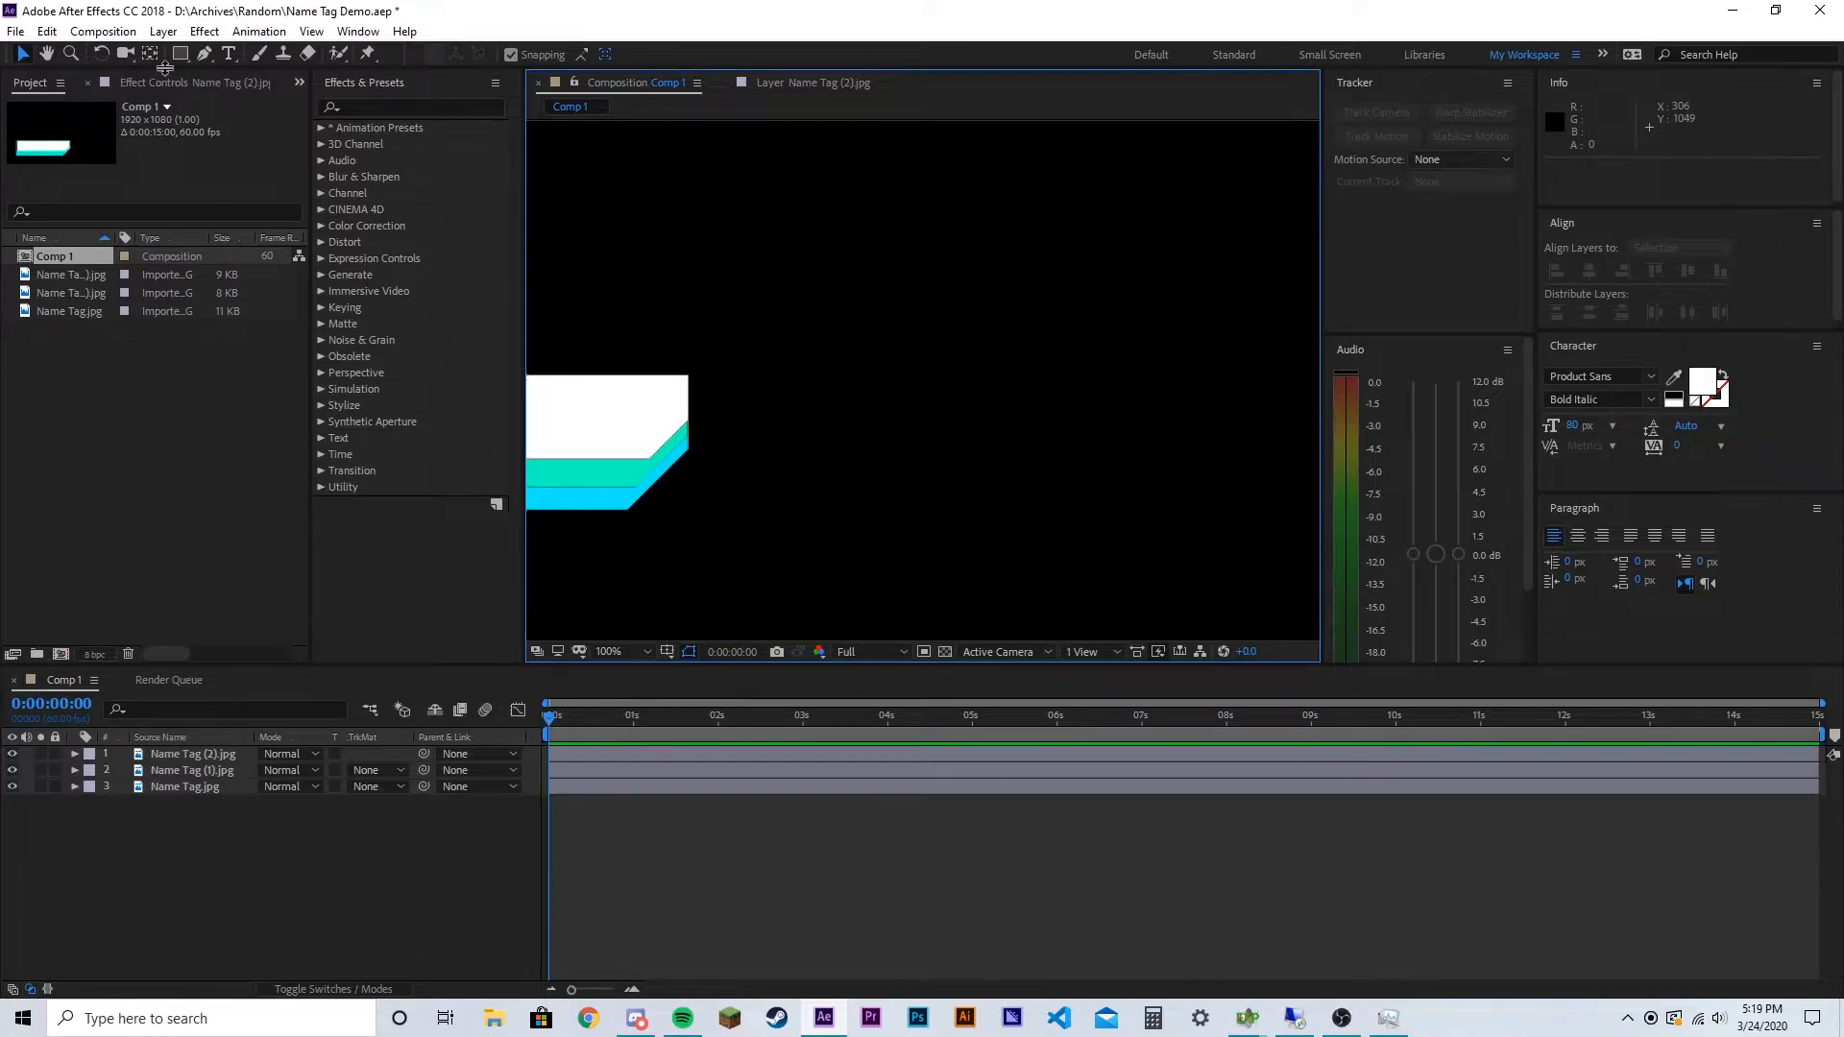
pyautogui.press('space')
pyautogui.moveTo(750, 556)
pyautogui.mouseDown()
pyautogui.moveTo(1199, 501)
pyautogui.moveTo(753, 573)
pyautogui.moveTo(752, 588)
pyautogui.mouseUp()
pyautogui.scroll(1, 775, 306)
pyautogui.press(',')
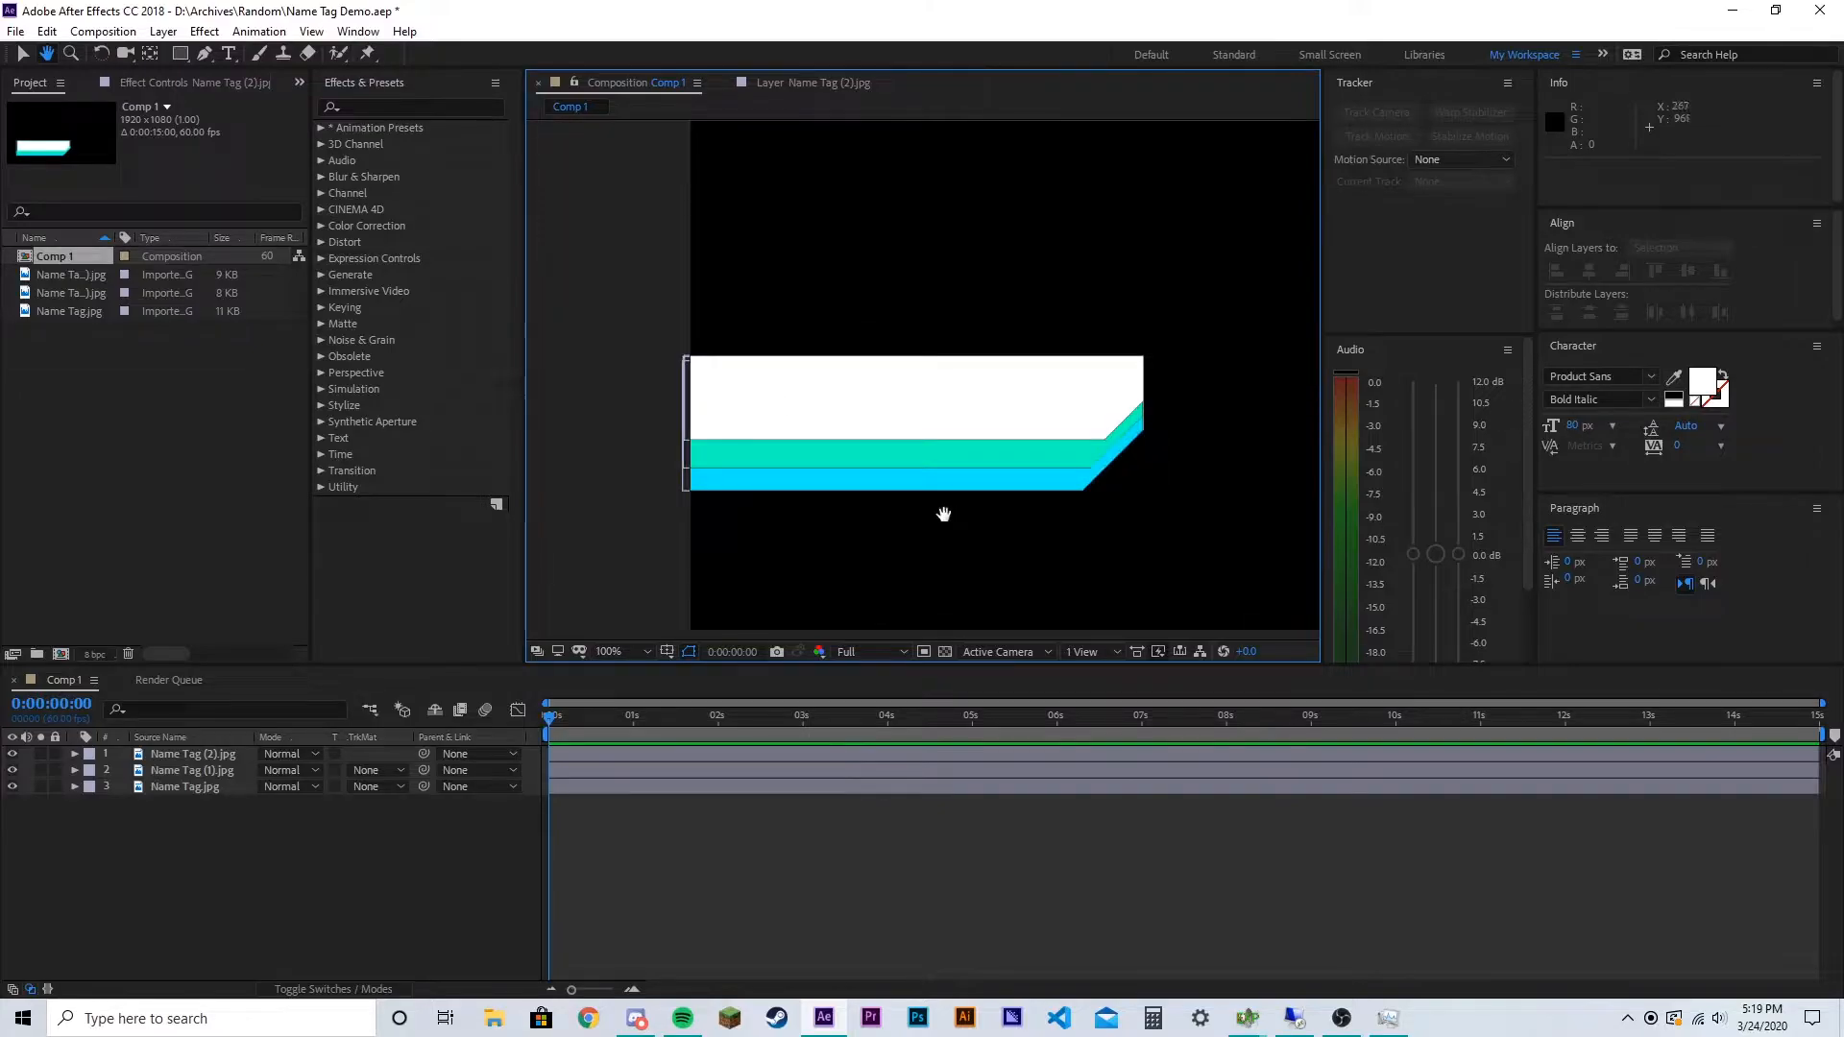
pyautogui.press('.')
pyautogui.press('.')
pyautogui.moveTo(1255, 601); pyautogui.dragTo(1013, 581)
pyautogui.press('.')
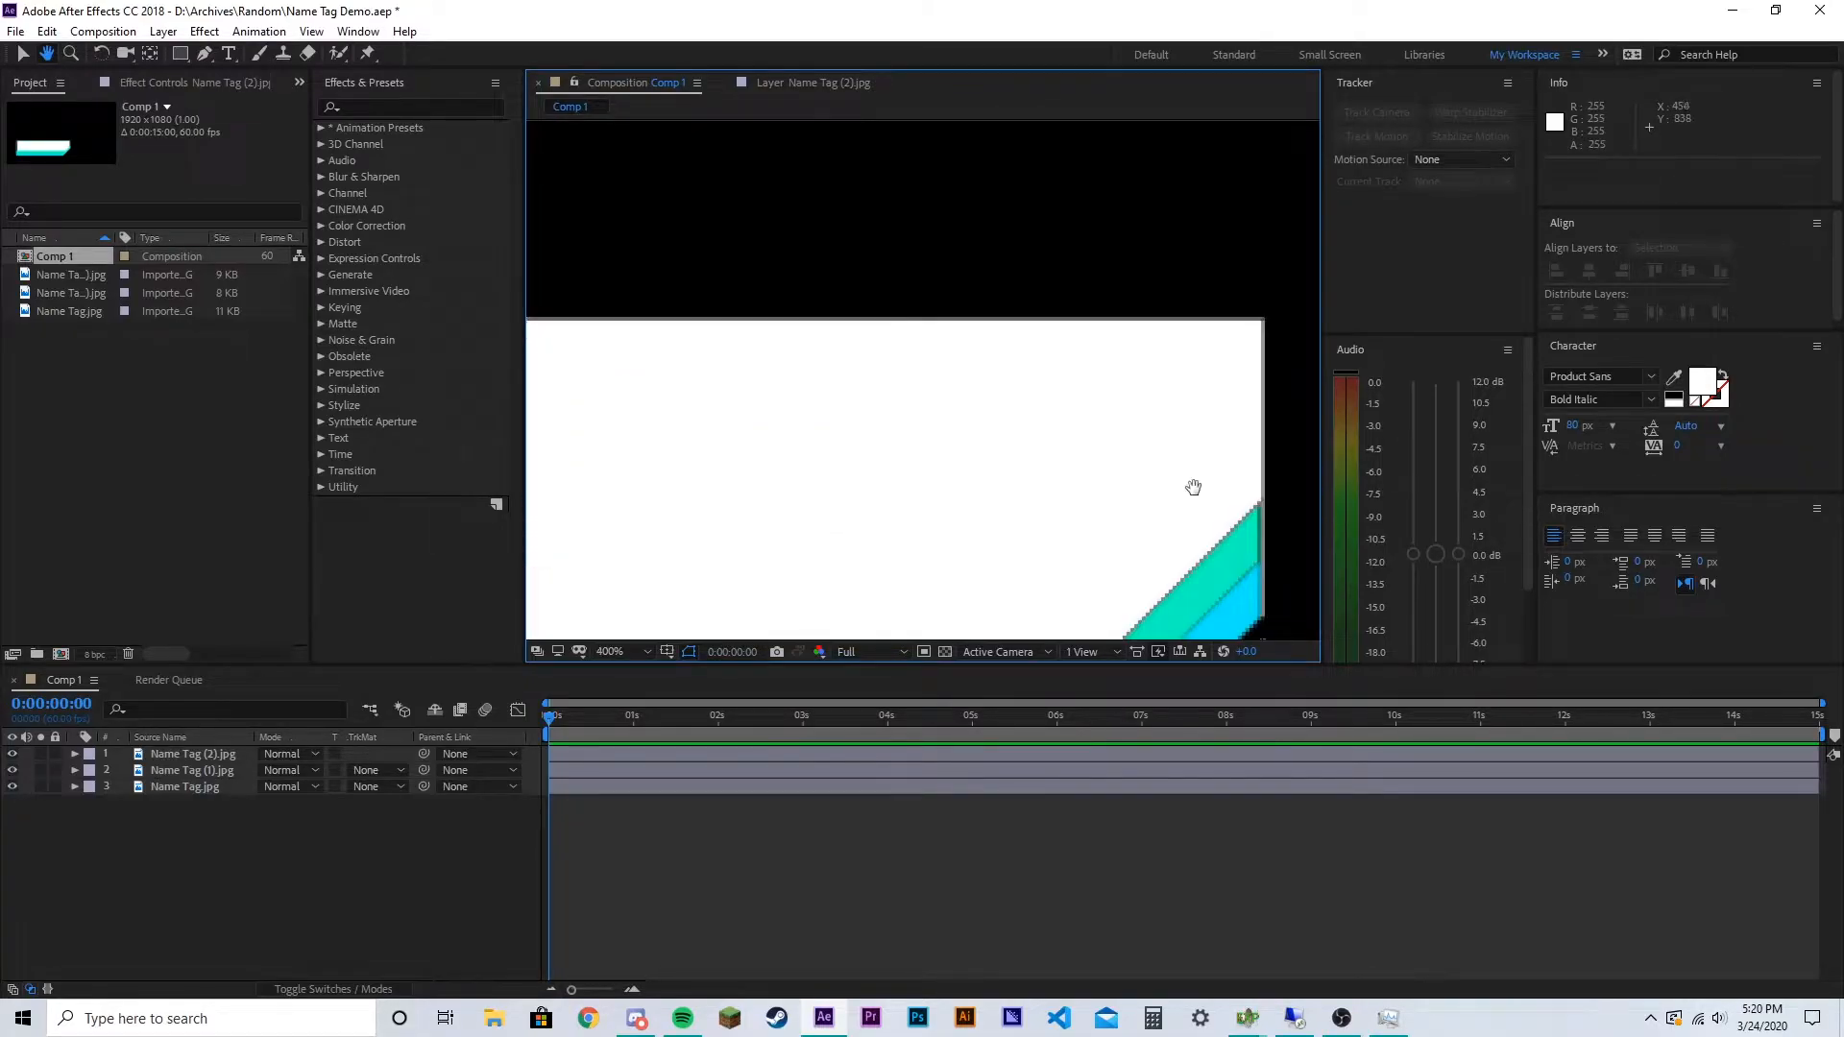
pyautogui.moveTo(1053, 182); pyautogui.dragTo(931, 189)
pyautogui.scroll(-5, 1213, 395)
pyautogui.scroll(2, 965, 457)
pyautogui.hotkey('shift', '/')
pyautogui.click(607, 864)
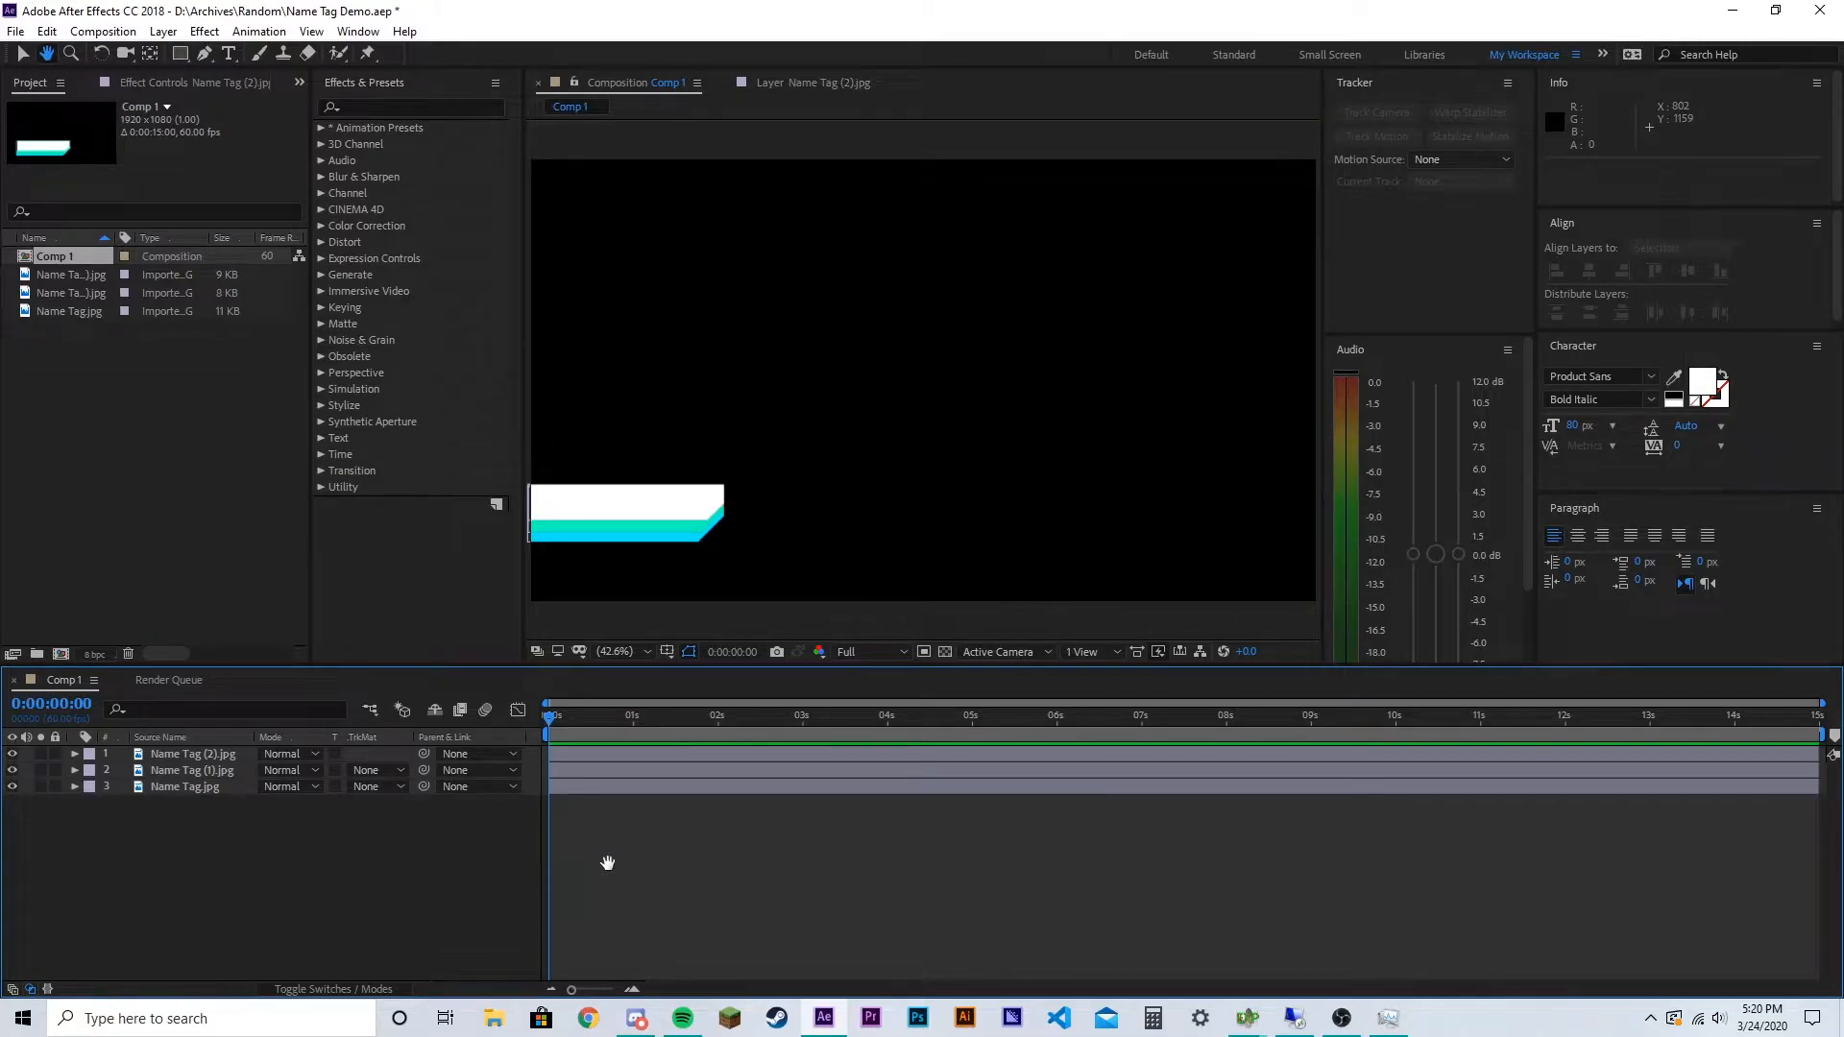
# Set the current time to 0:00:00:30
pyautogui.click(84, 707)
pyautogui.click(85, 706)
pyautogui.write('30')
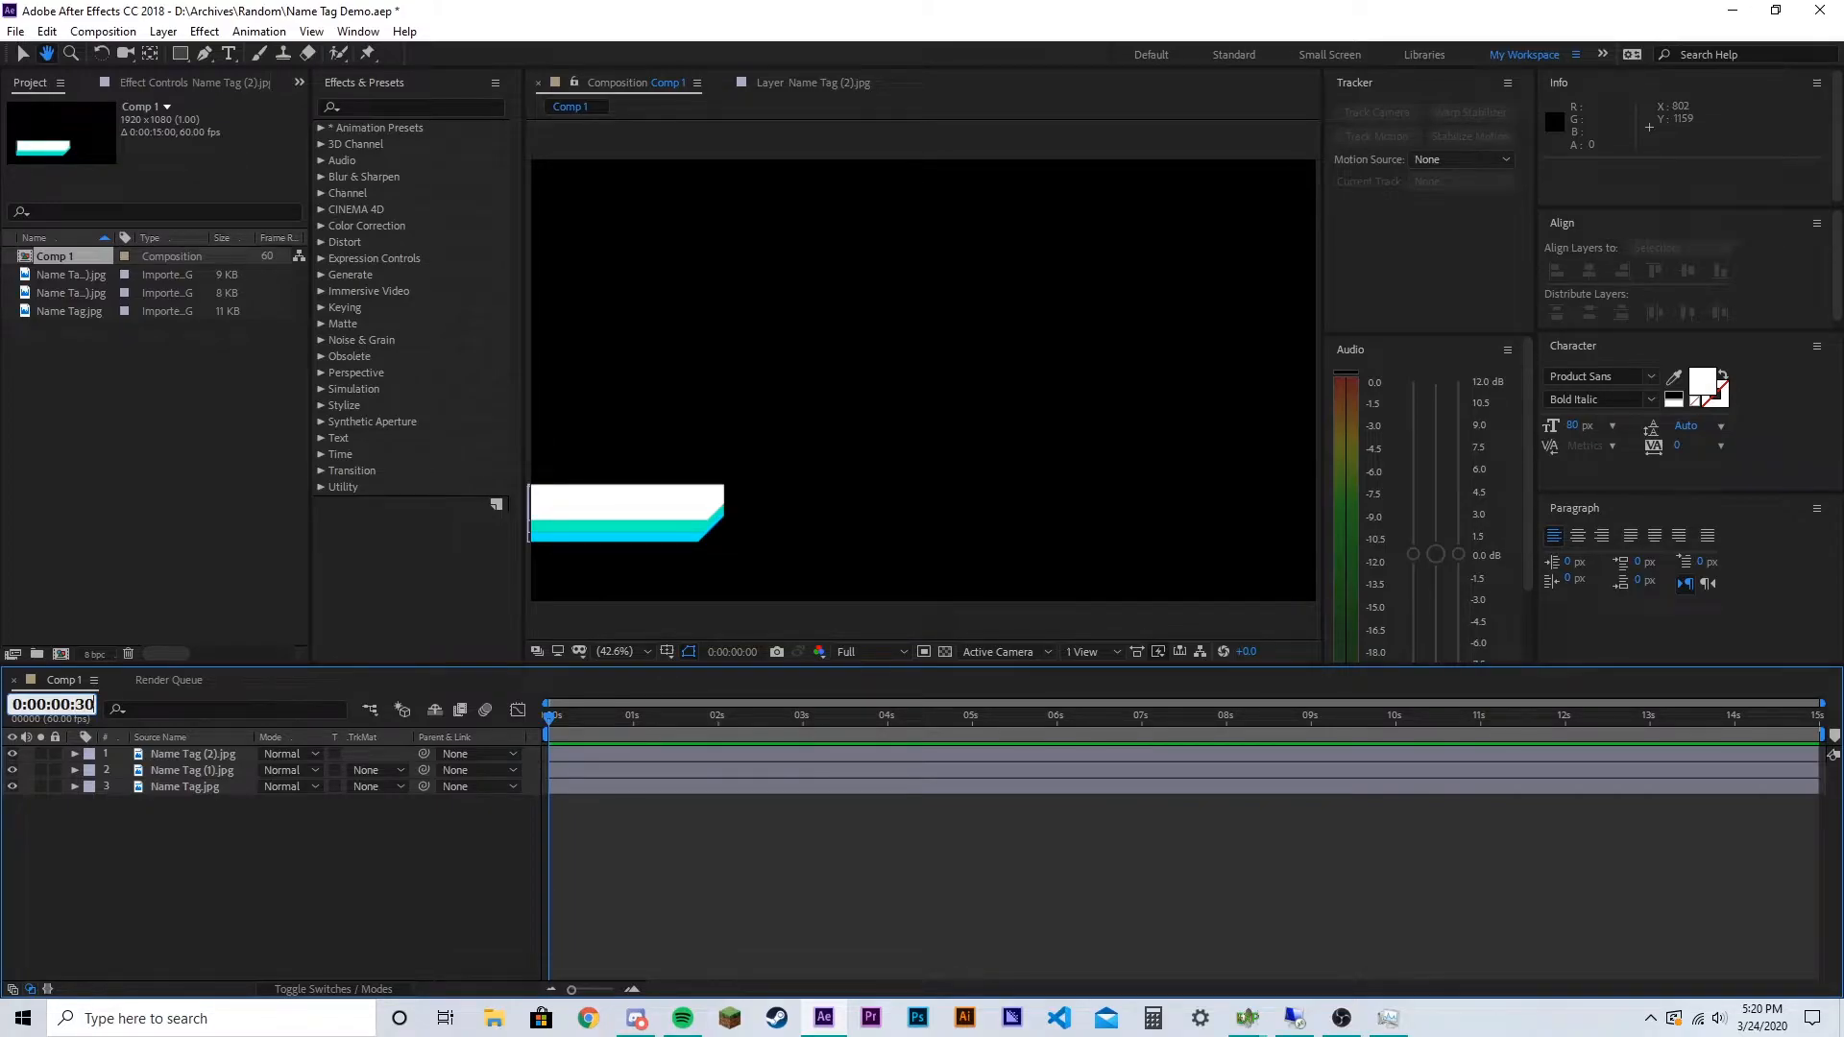
pyautogui.press('Return')
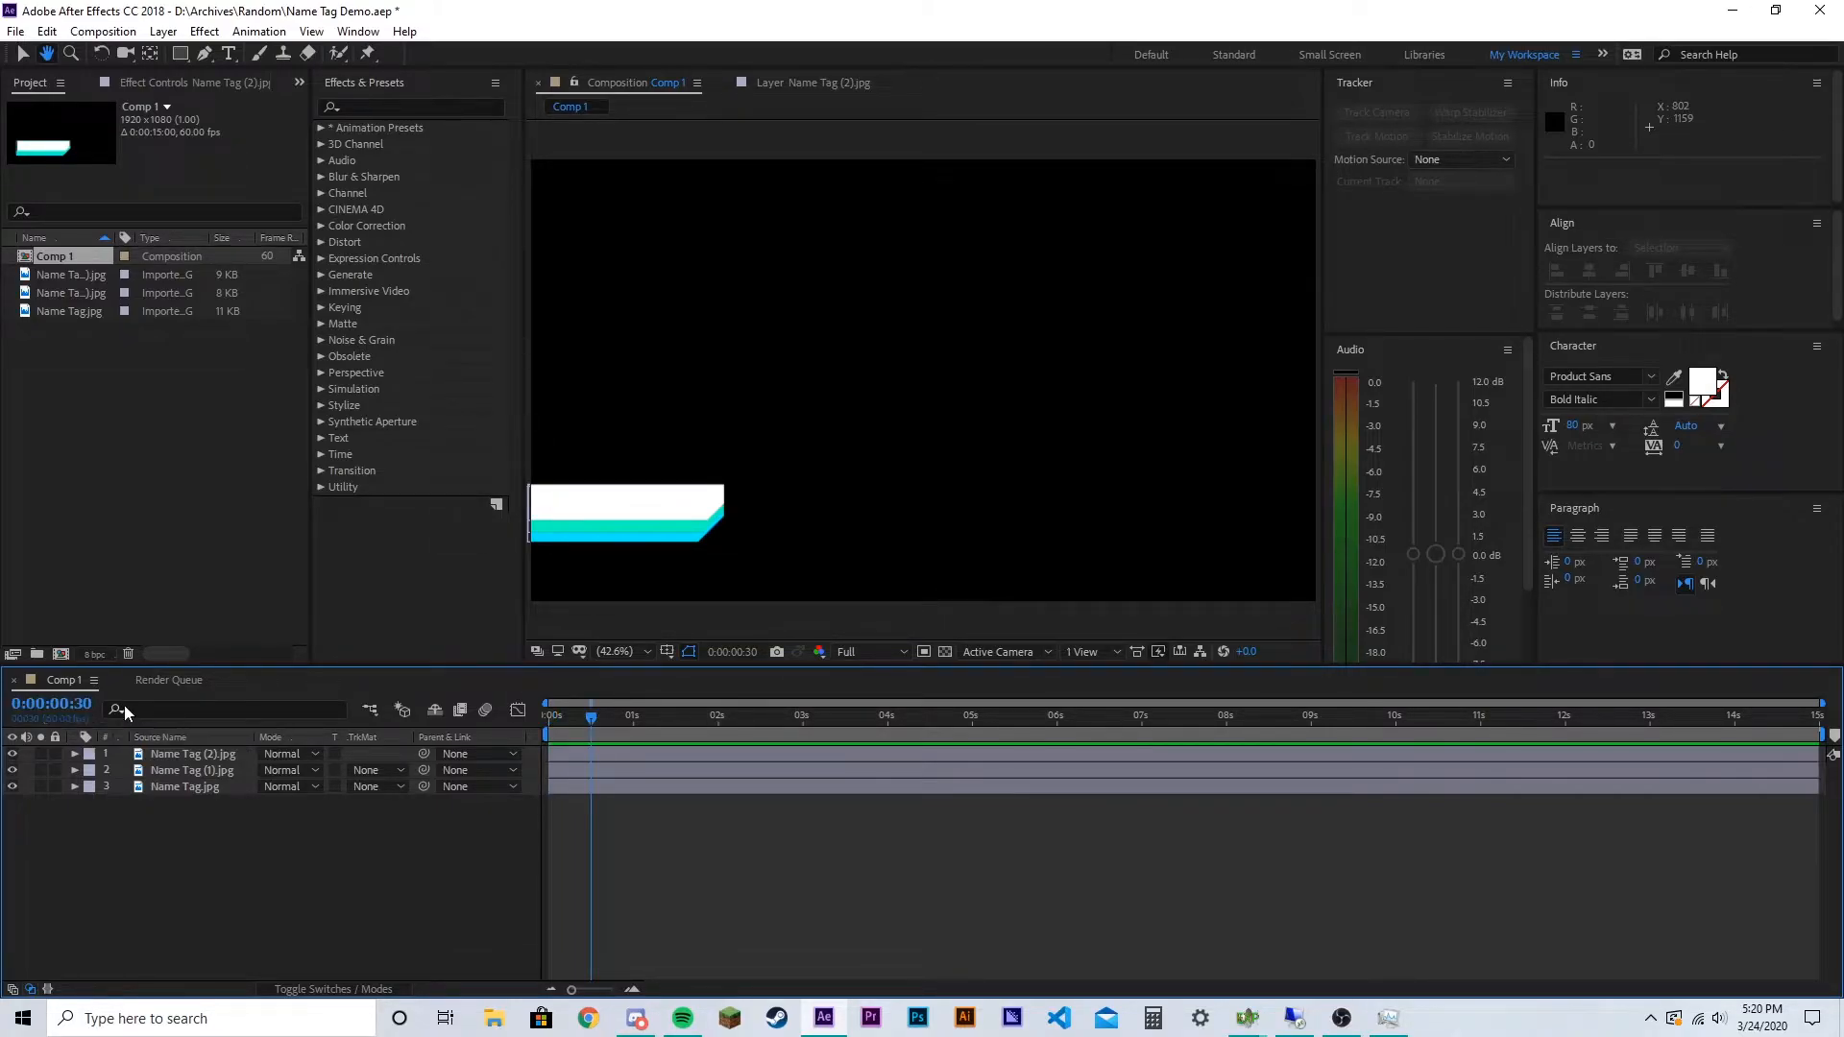
# Rename Comp 1 as "Nmae Tag" in its composition settings
pyautogui.rightClick(60, 252)
pyautogui.click(159, 271)
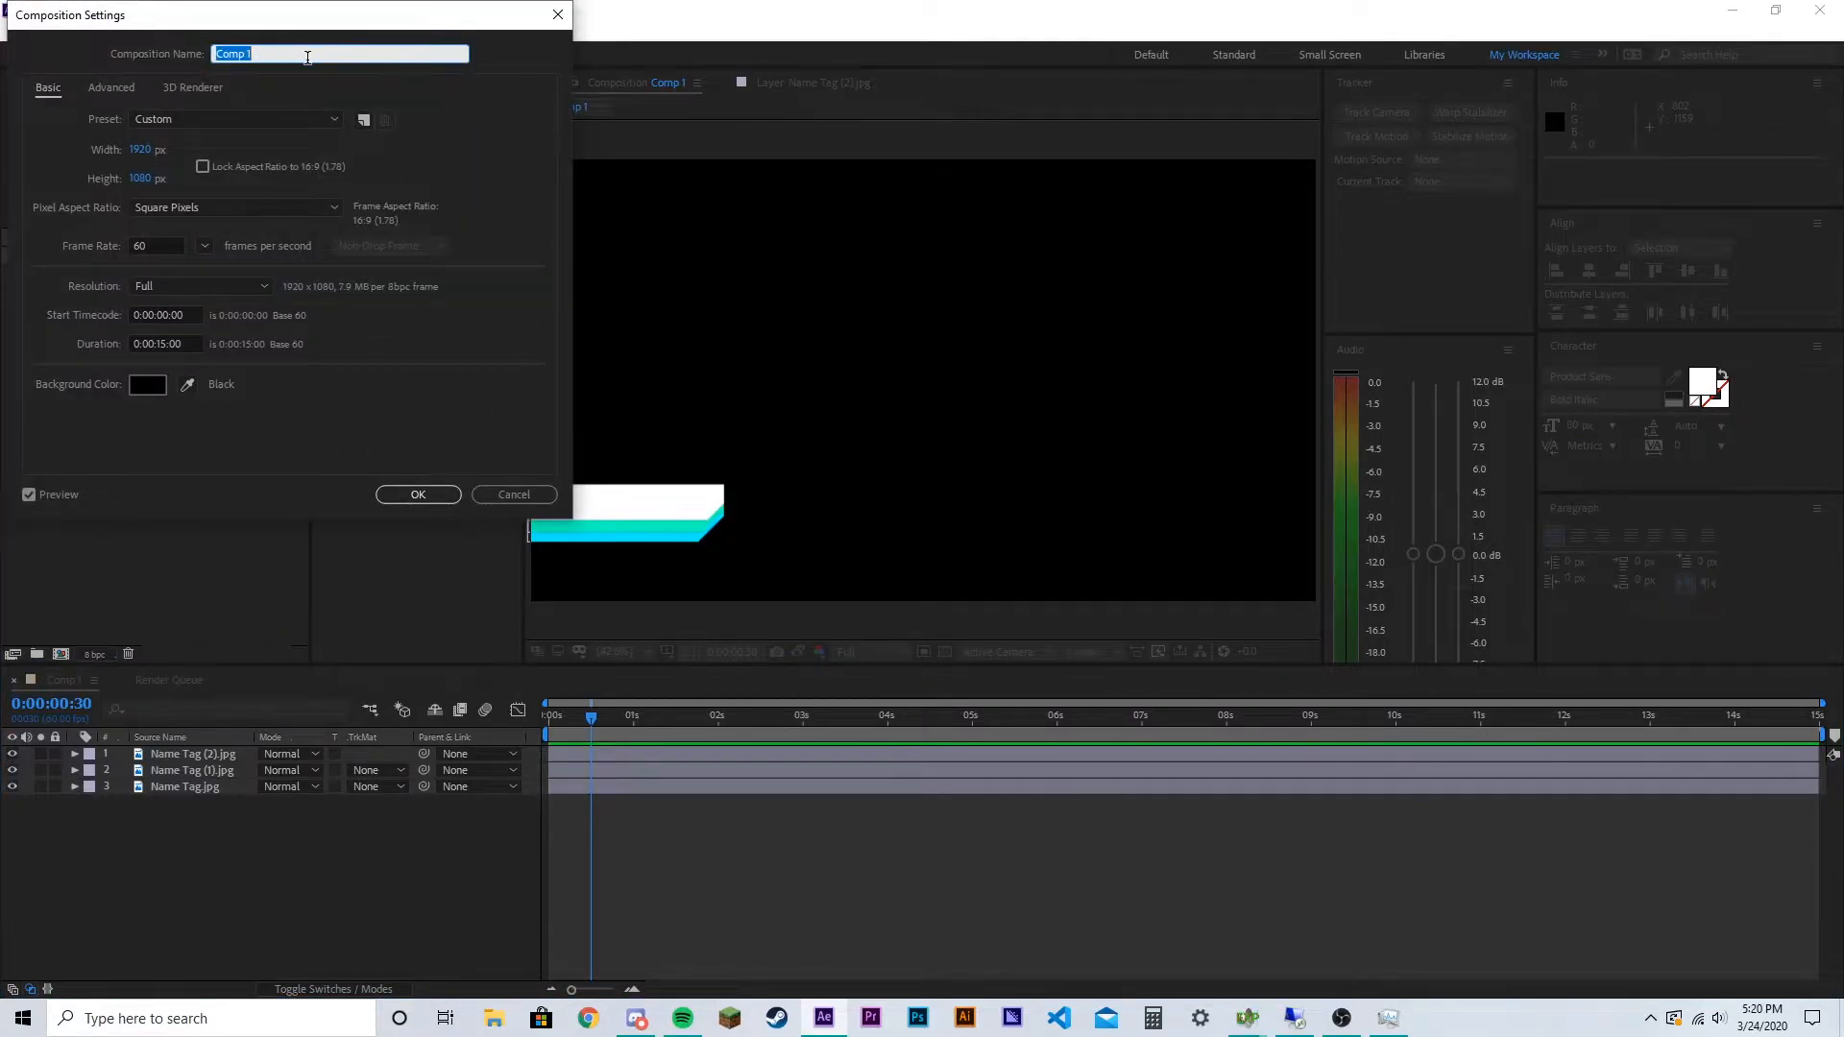
pyautogui.write('Nmae Tag')
pyautogui.click(403, 495)
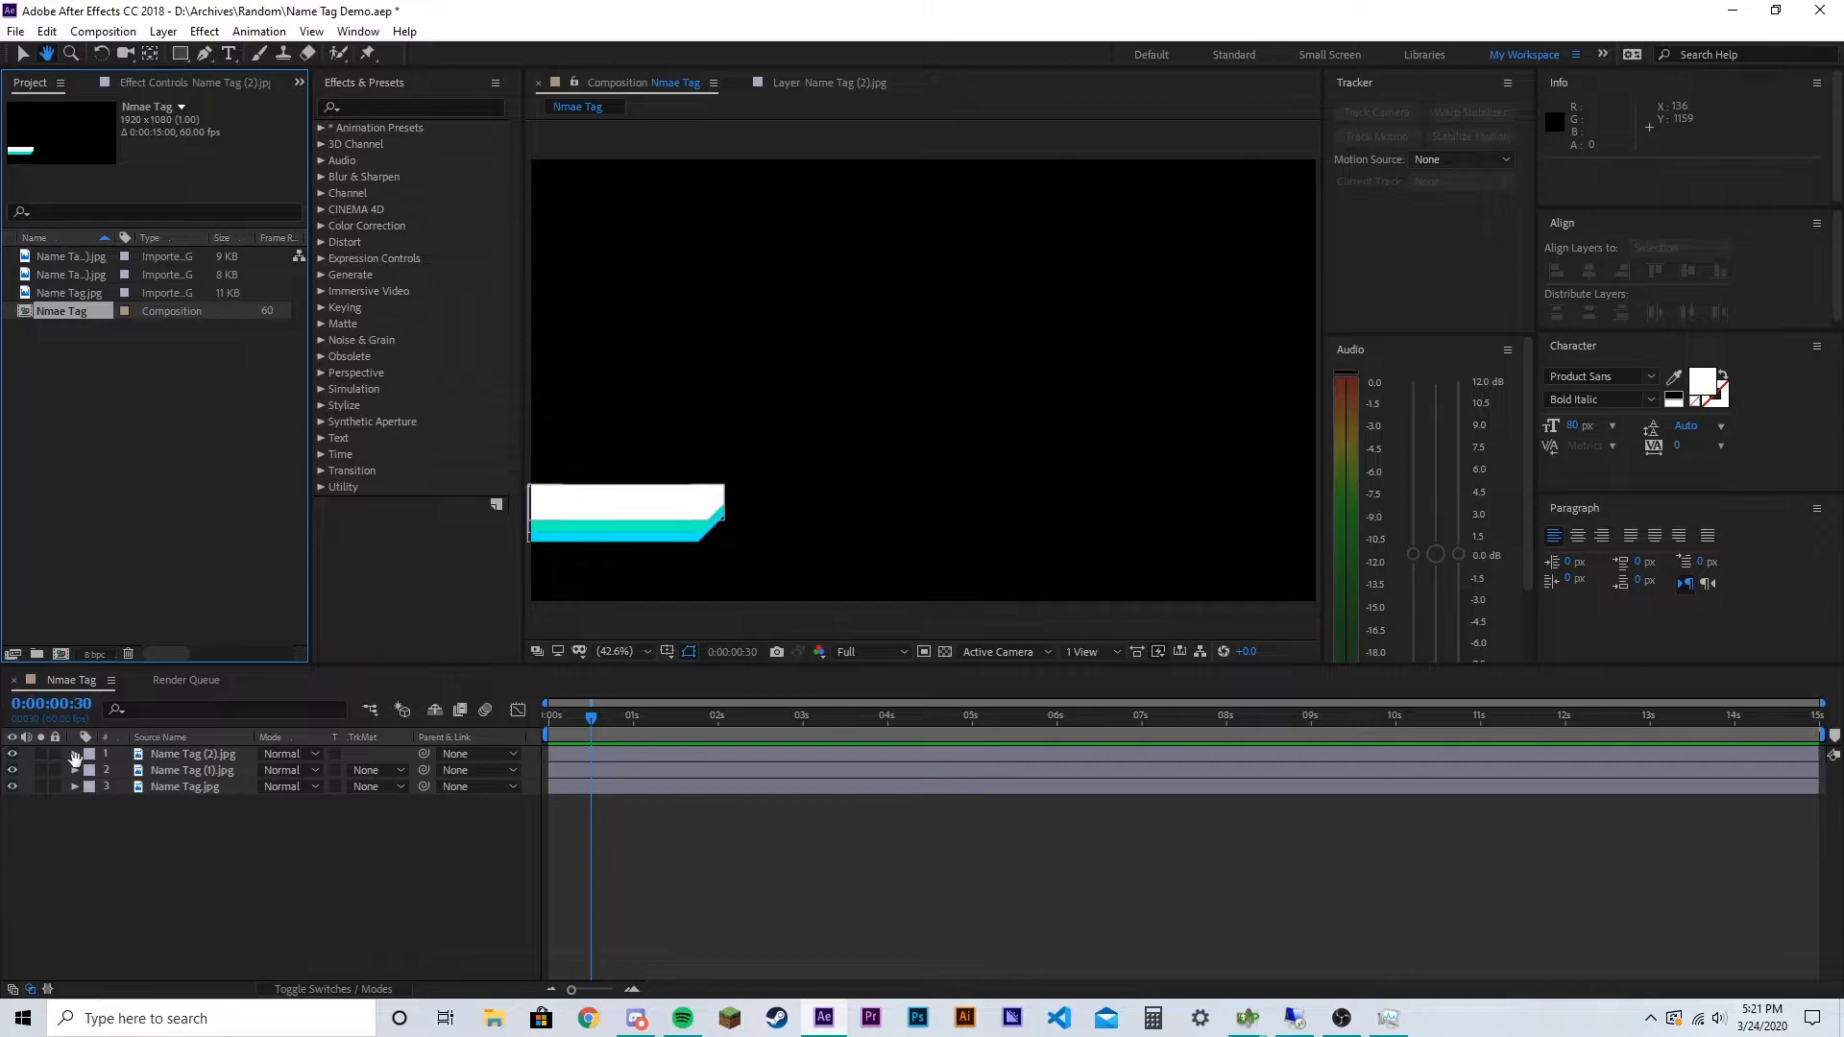
# Switch to the Selection tool, select all three name tag layers and reveal the transform properties of Name Tag (2).jpg
pyautogui.click(191, 788)
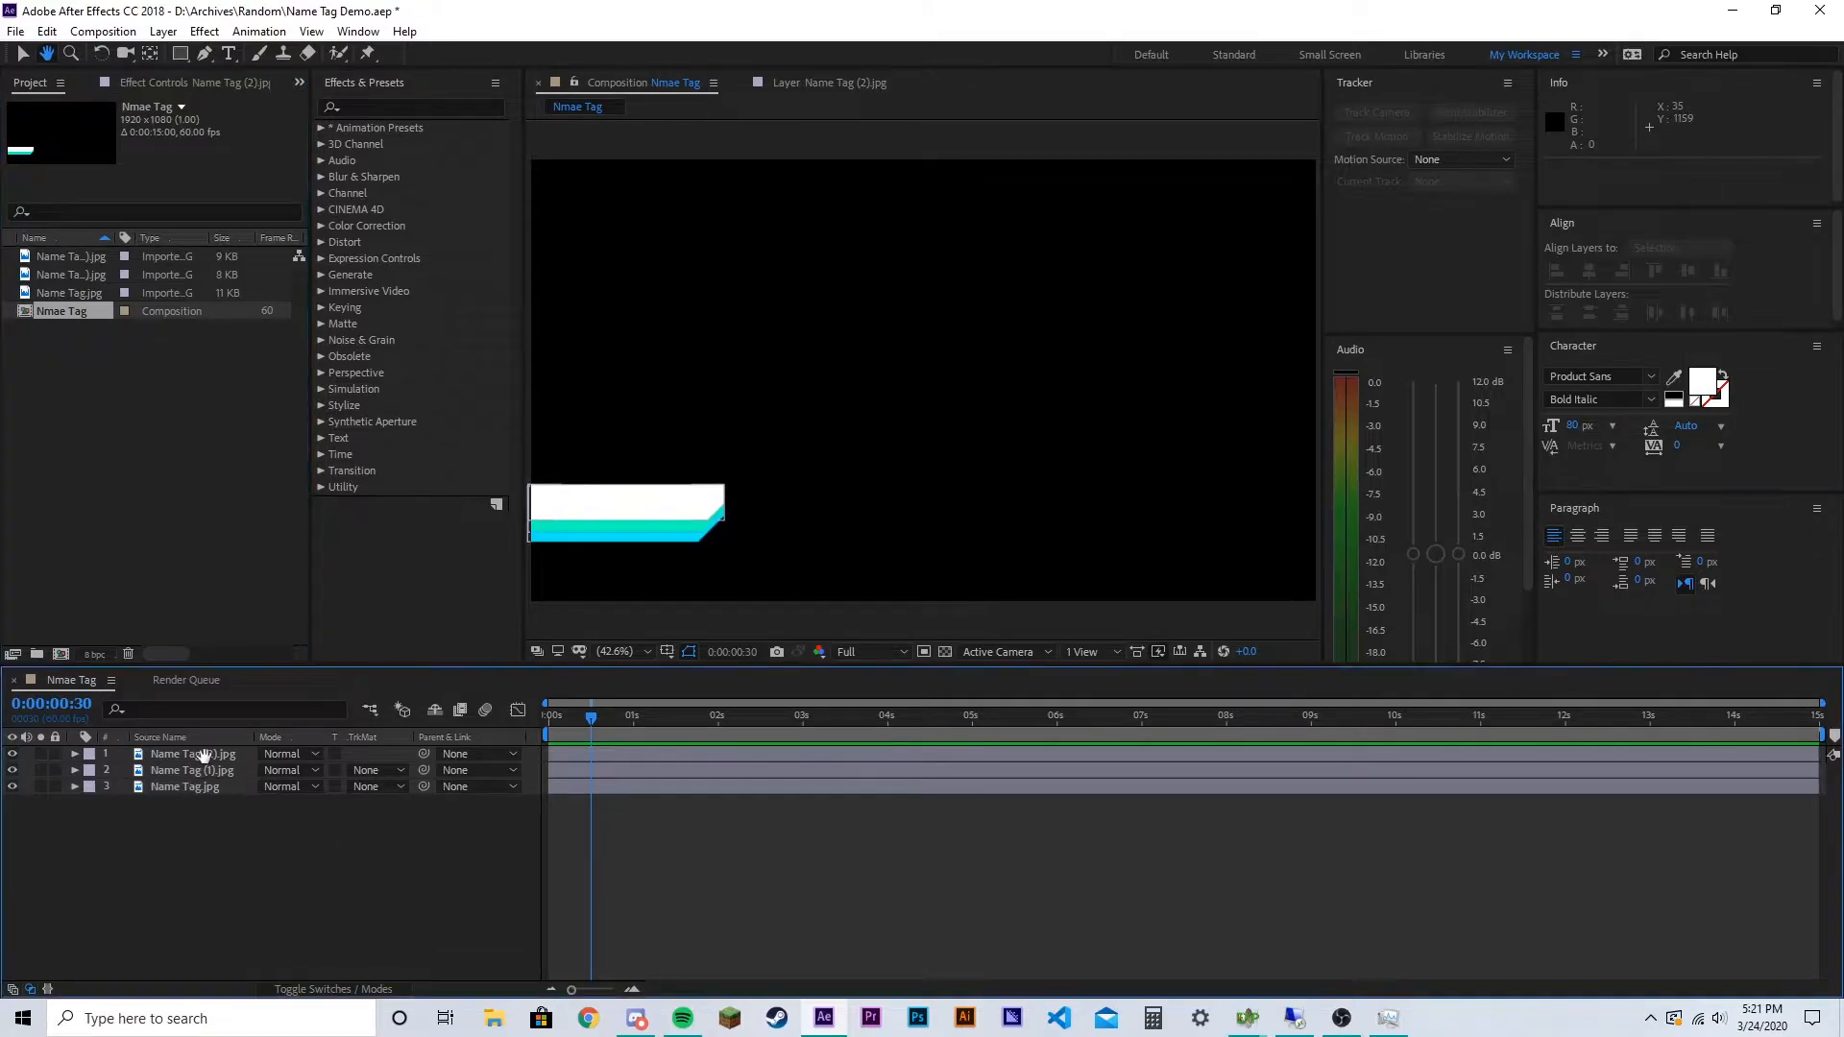
pyautogui.click(24, 54)
pyautogui.click(211, 787)
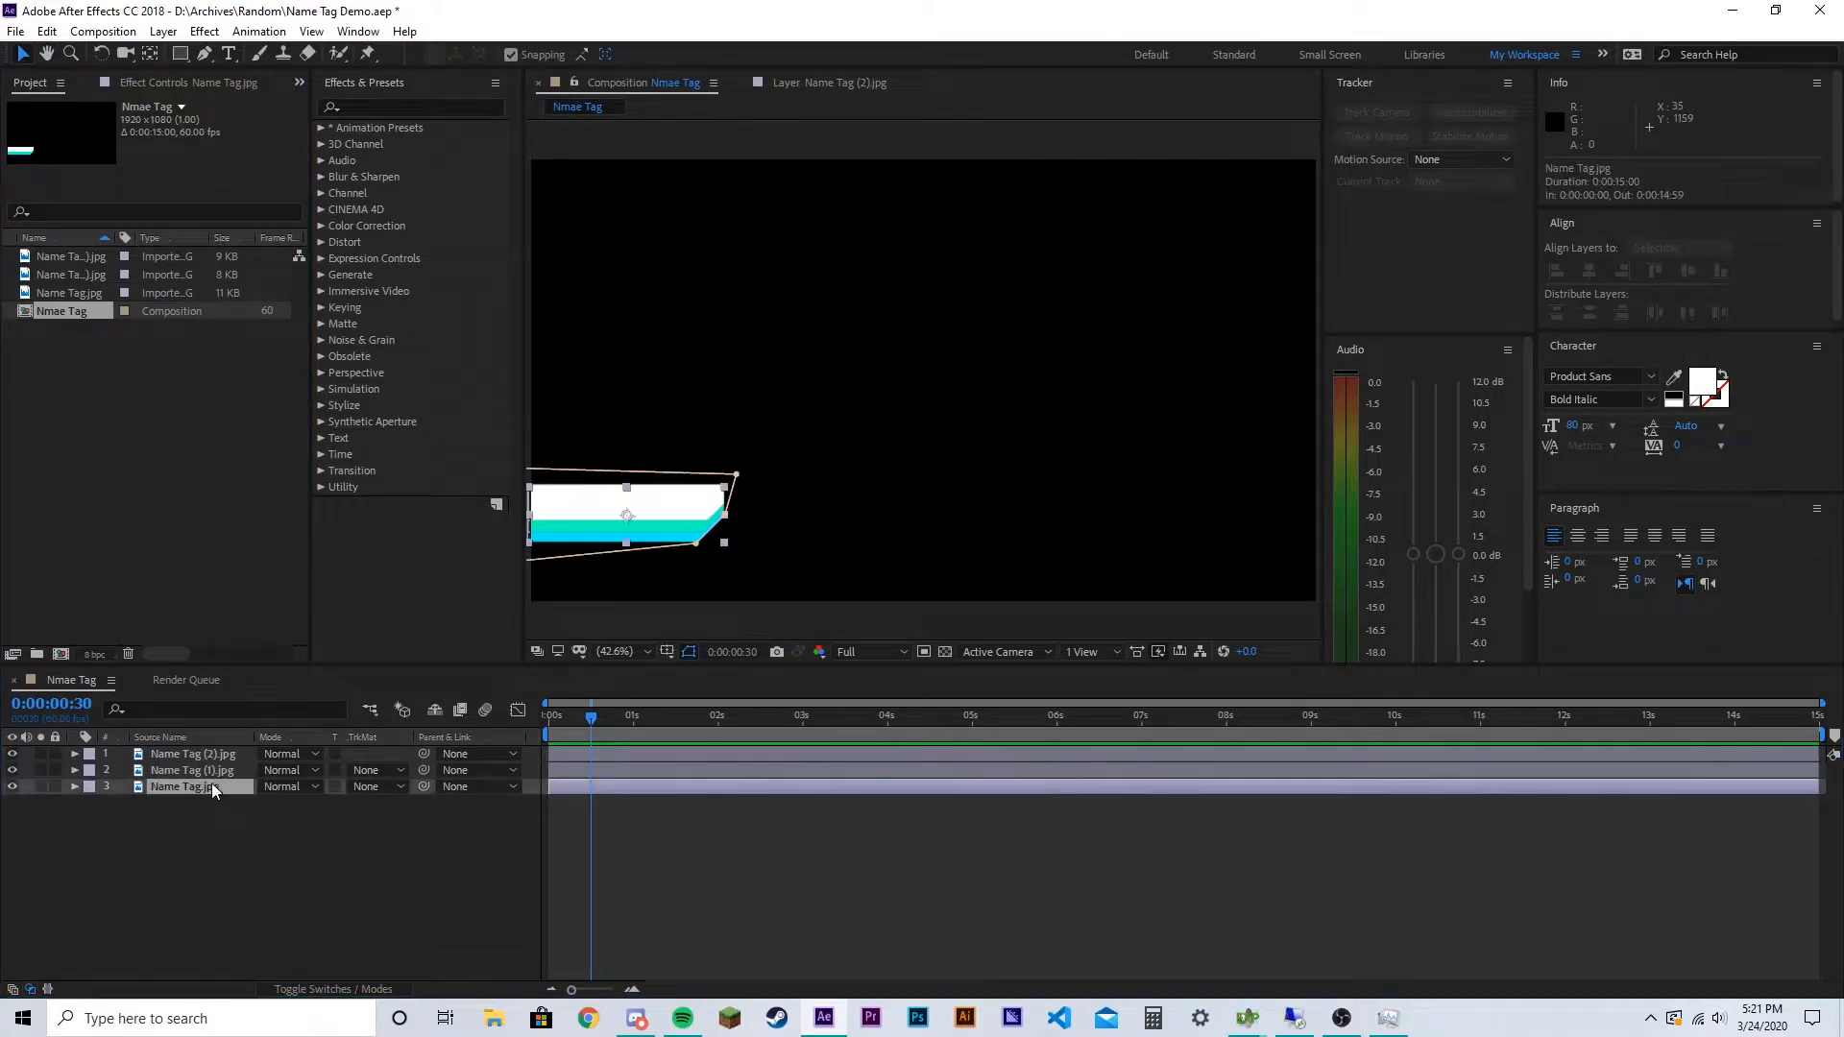
pyautogui.keyDown('shift'); pyautogui.click(194, 758); pyautogui.keyUp('shift')
pyautogui.click(75, 754)
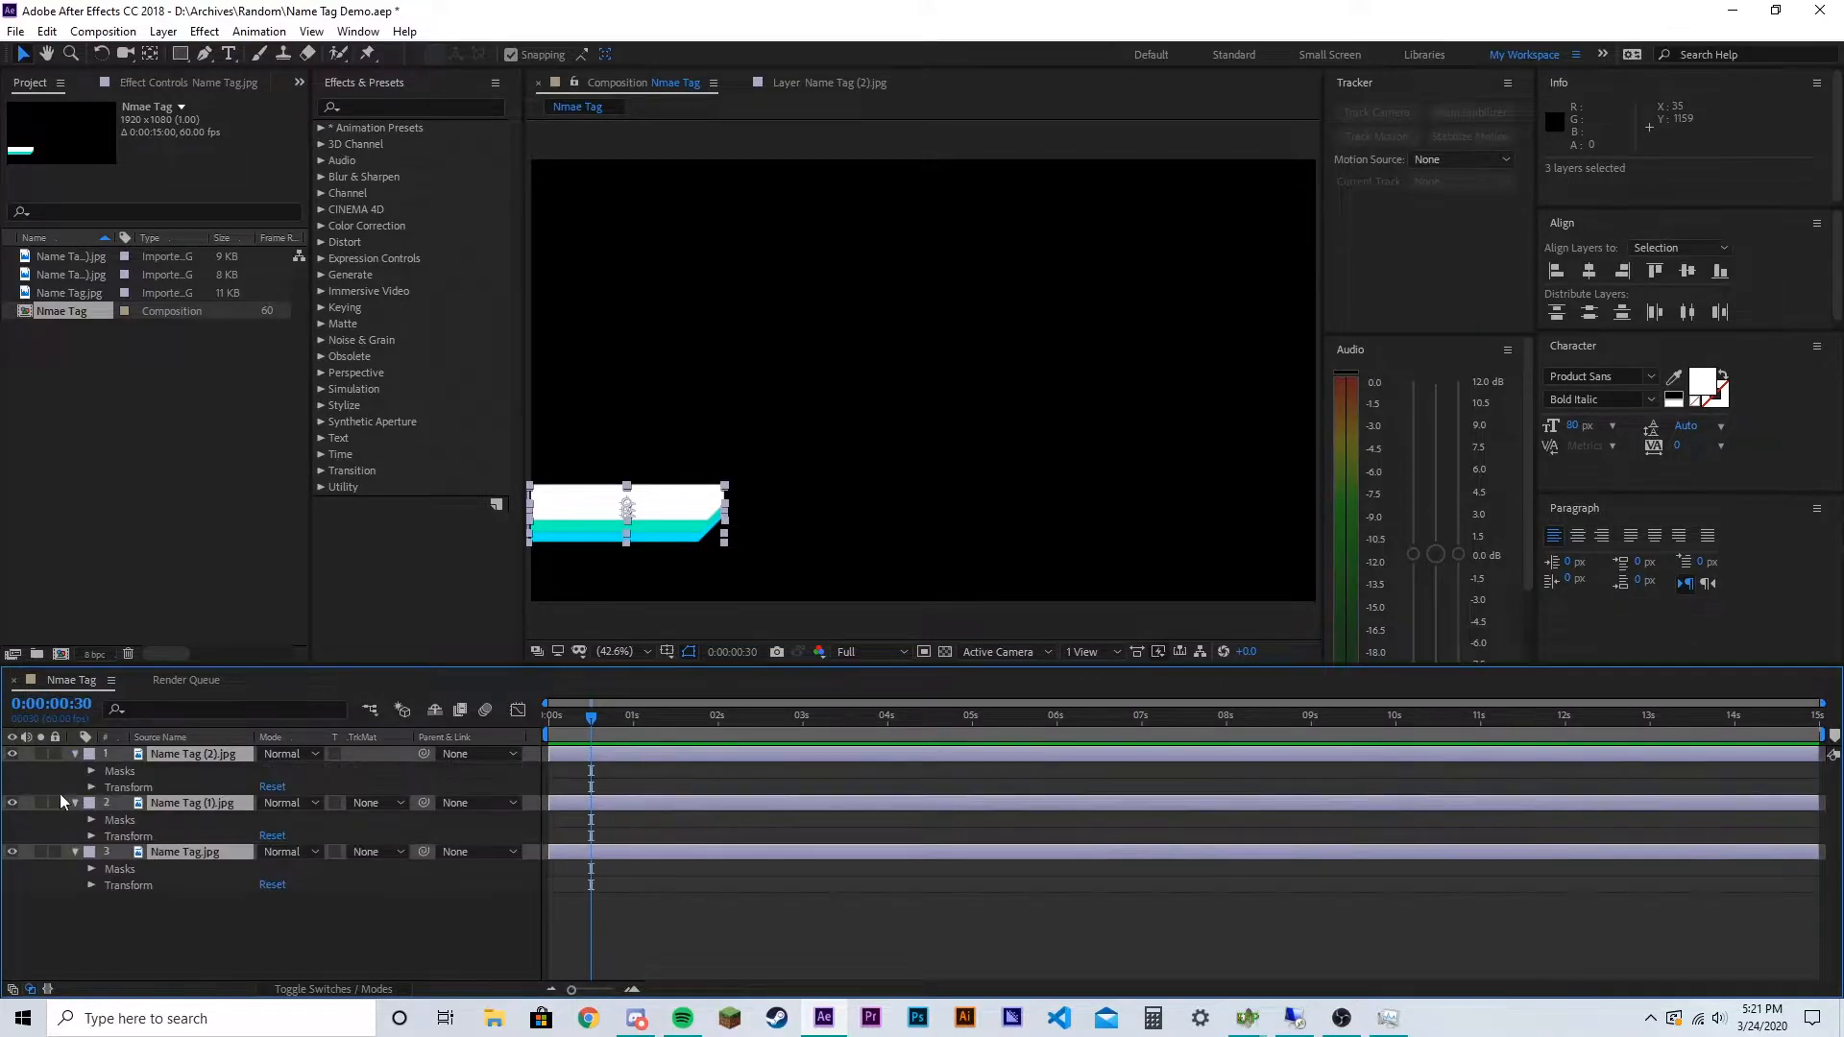
pyautogui.click(88, 787)
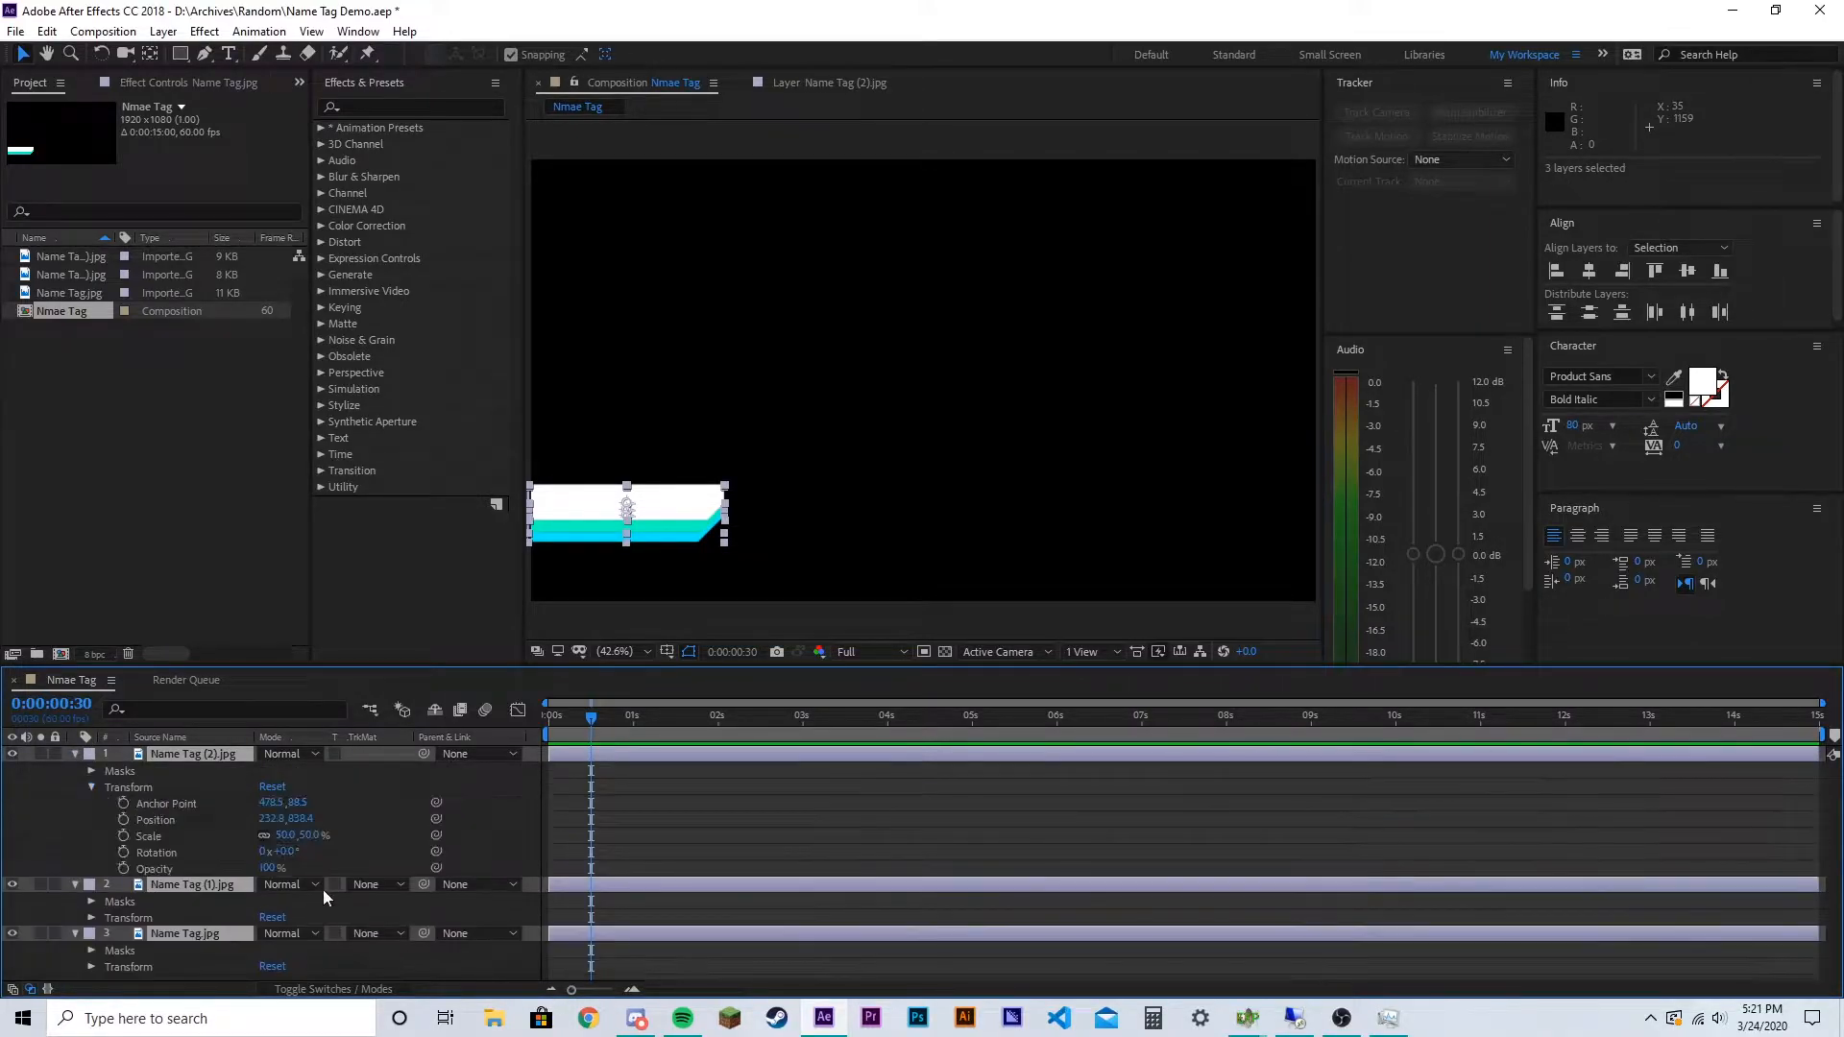
# Add Position keyframes to all three layers at 0:00:00:30, reveal the other two layers' transform properties, and deselect the layers
pyautogui.click(123, 820)
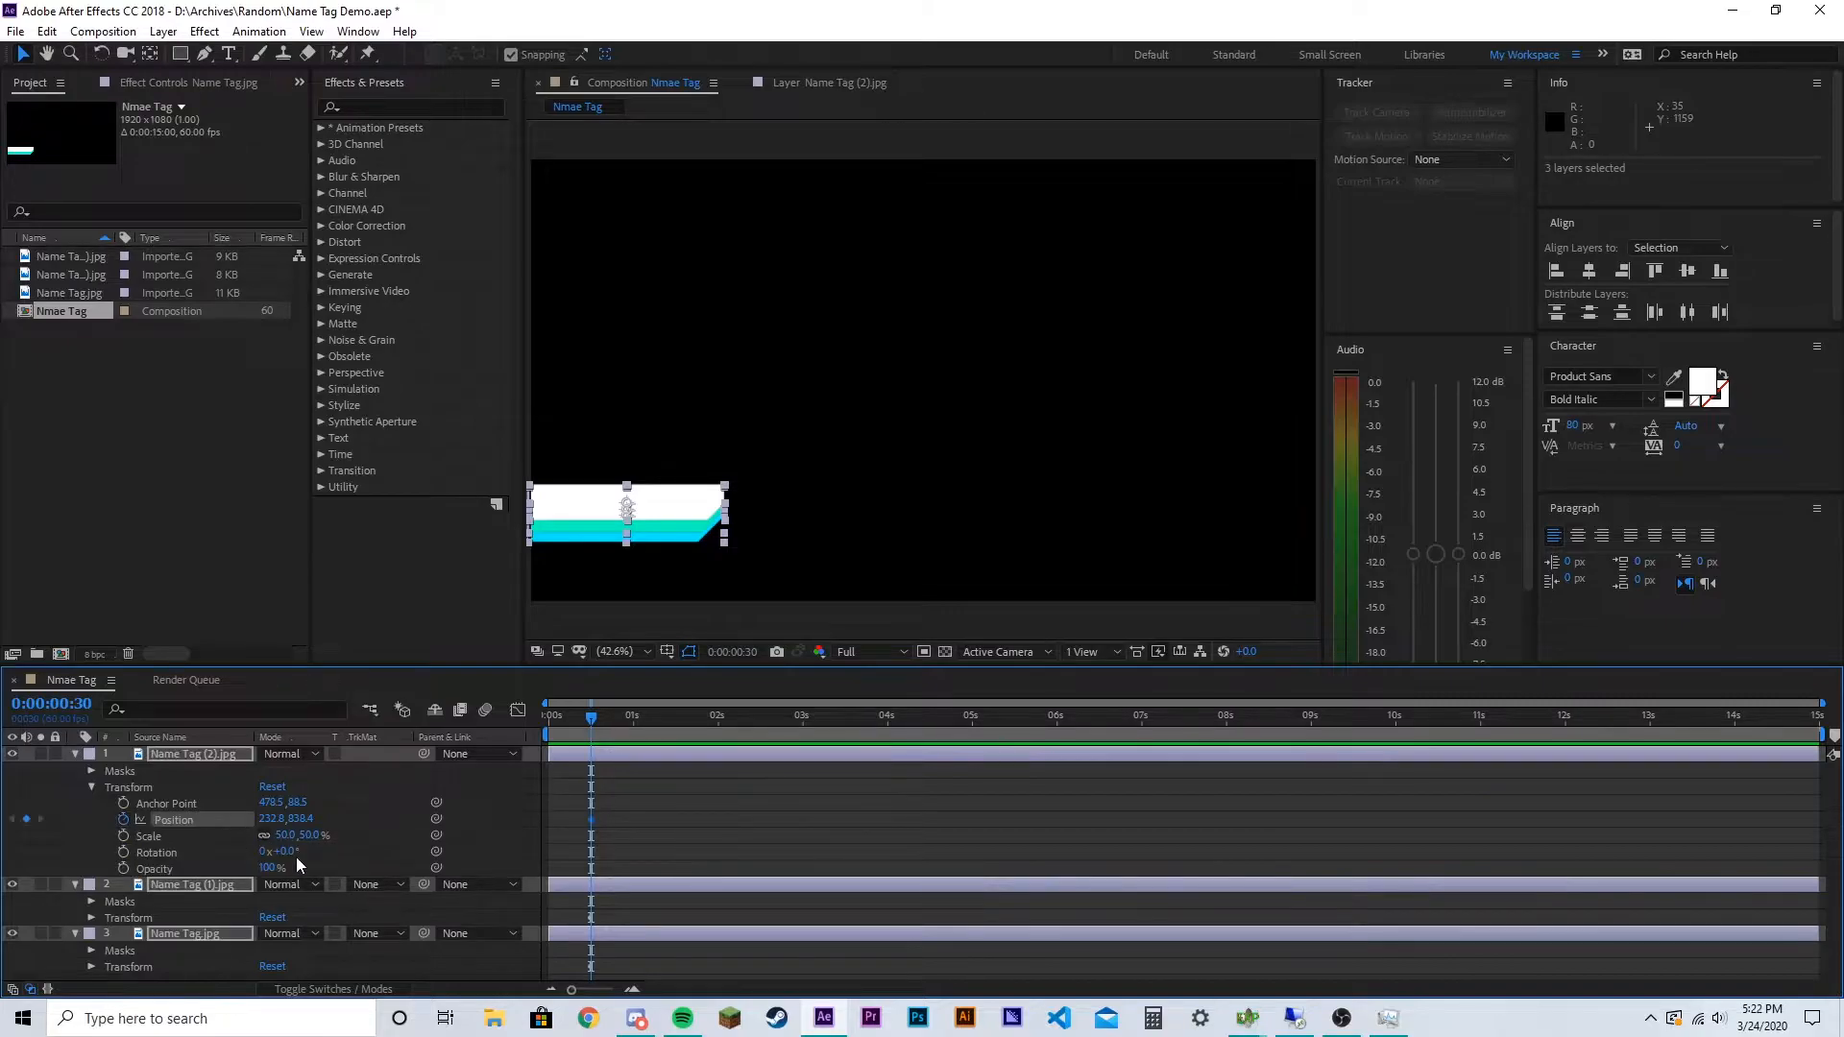
pyautogui.click(89, 918)
pyautogui.scroll(-3, 455, 909)
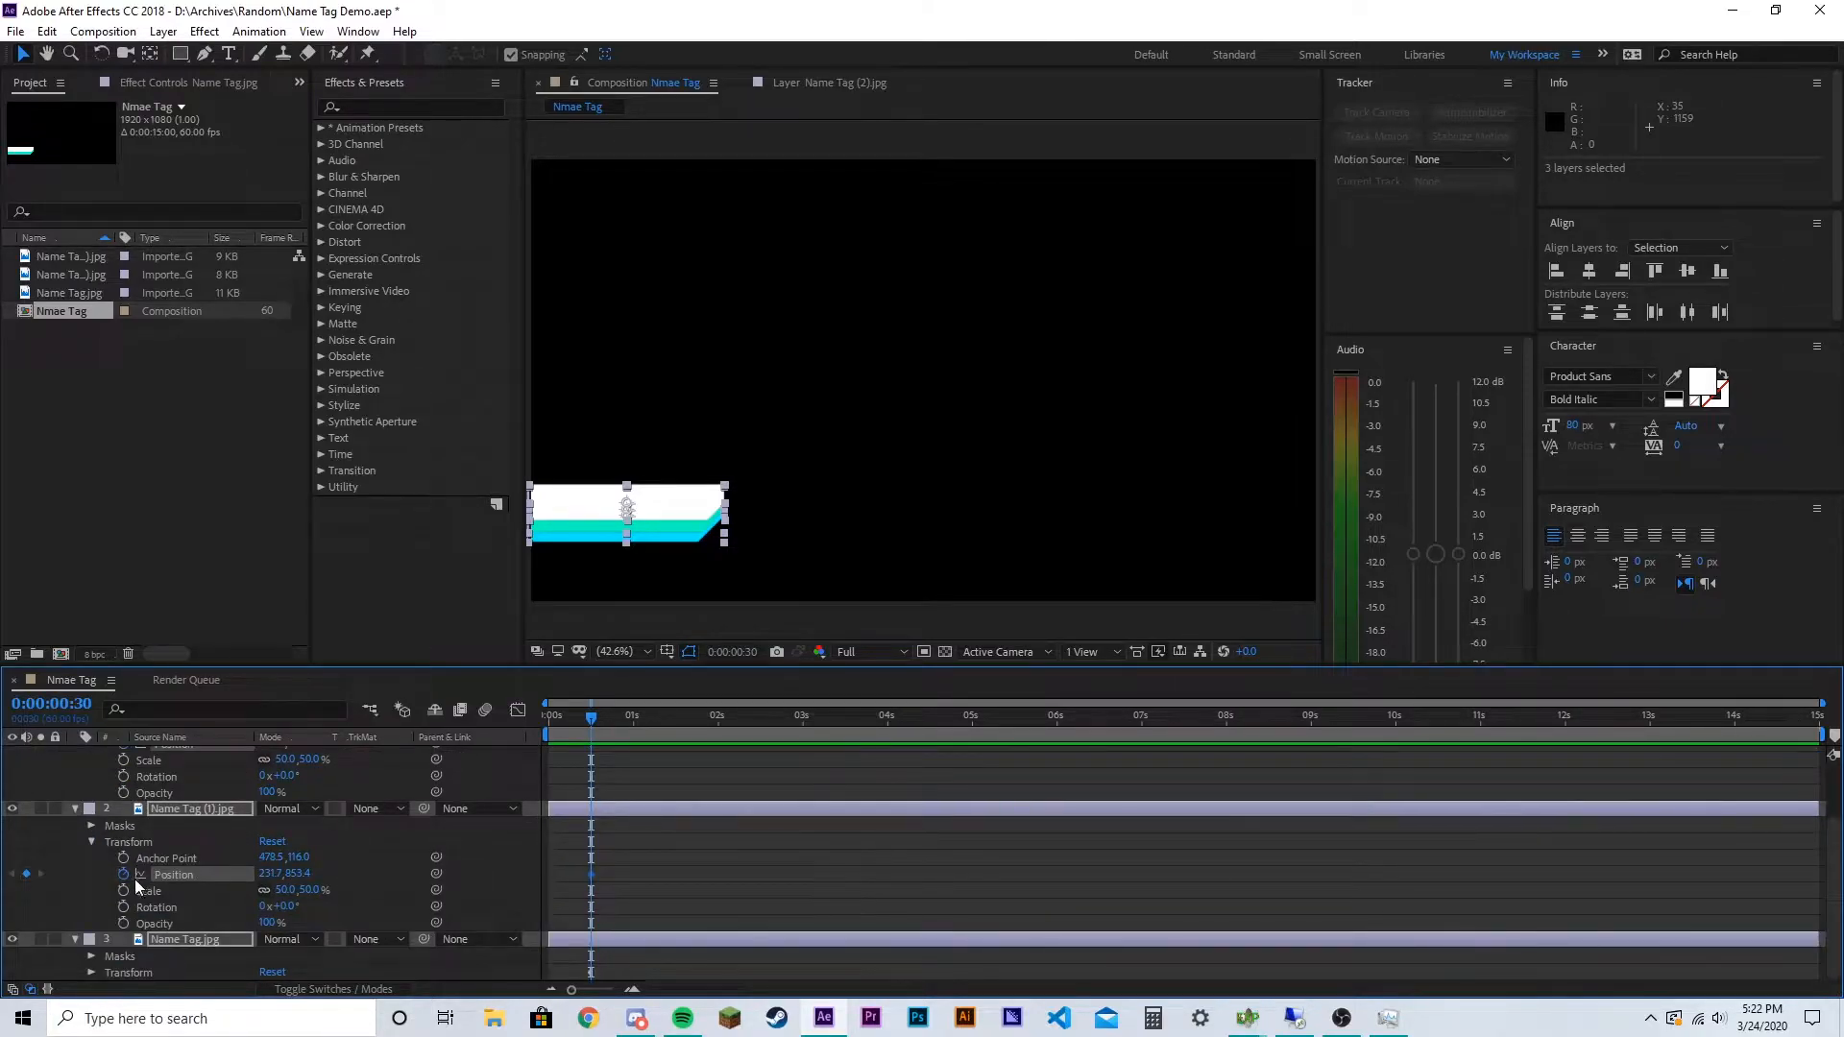
pyautogui.click(90, 973)
pyautogui.scroll(-3, 347, 880)
pyautogui.scroll(3, 348, 879)
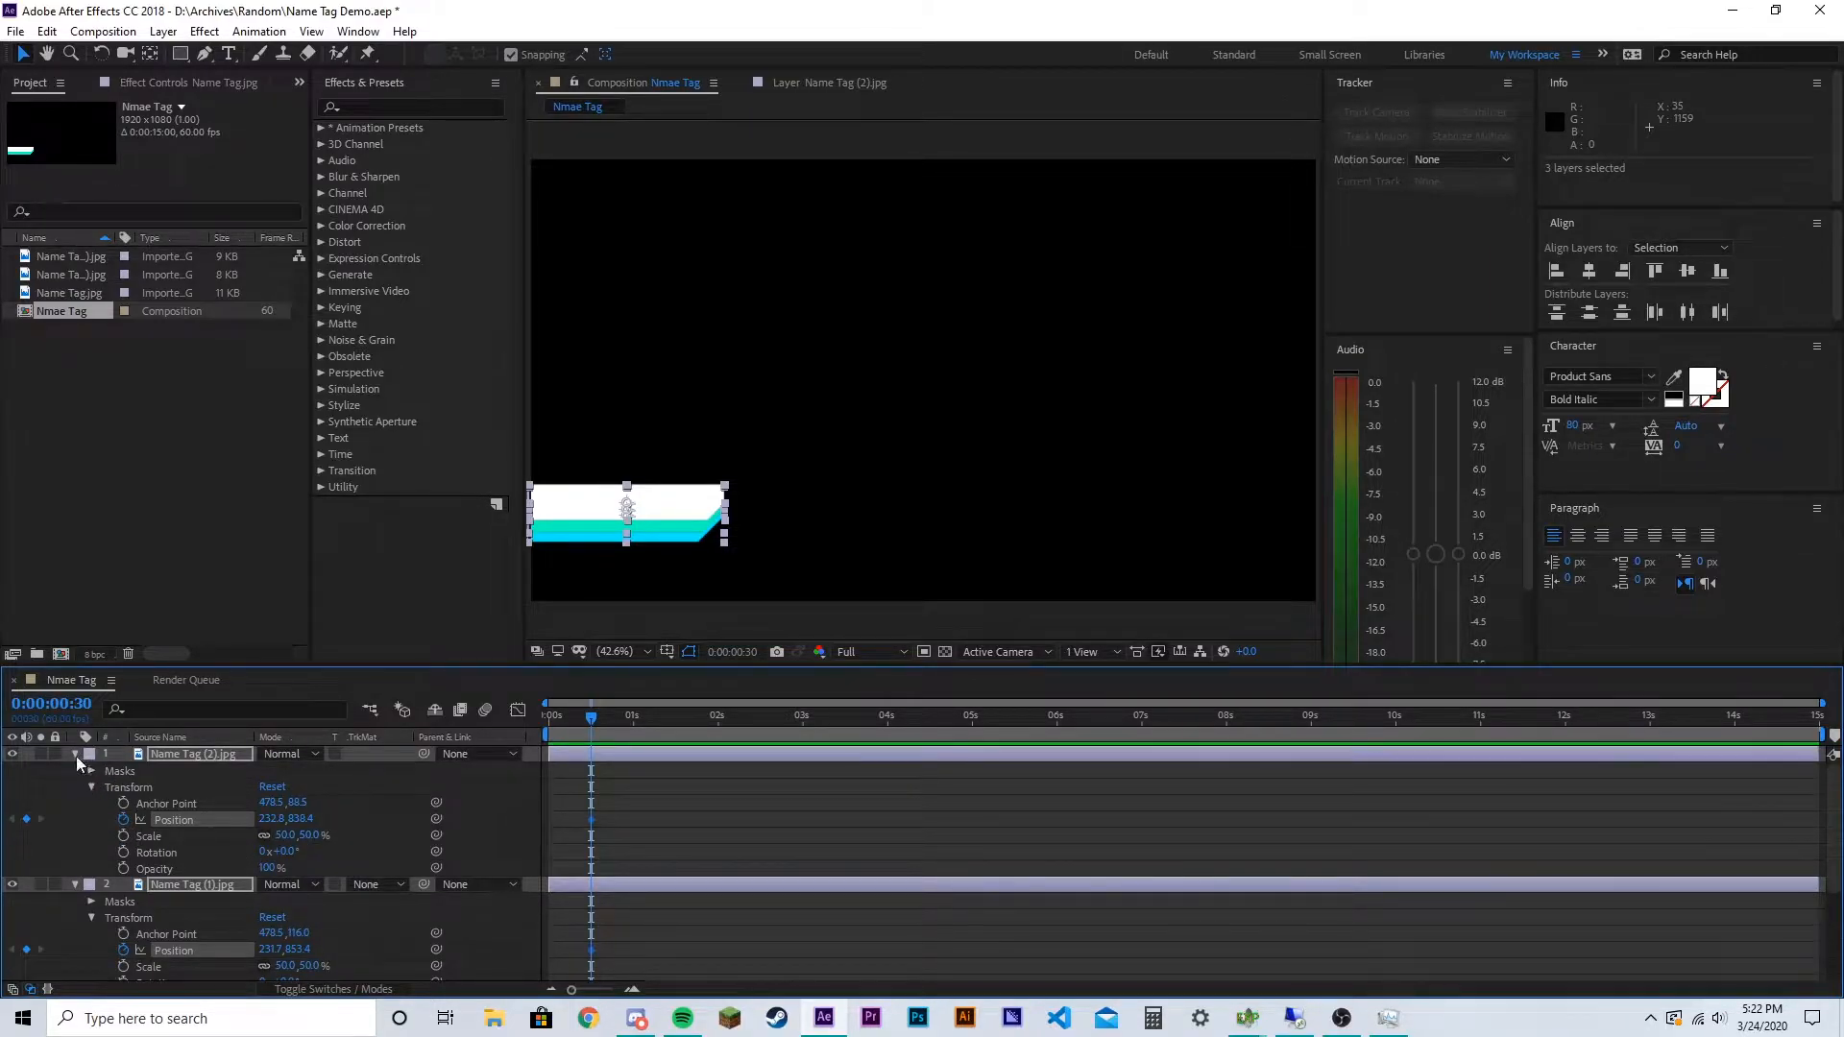
pyautogui.click(672, 776)
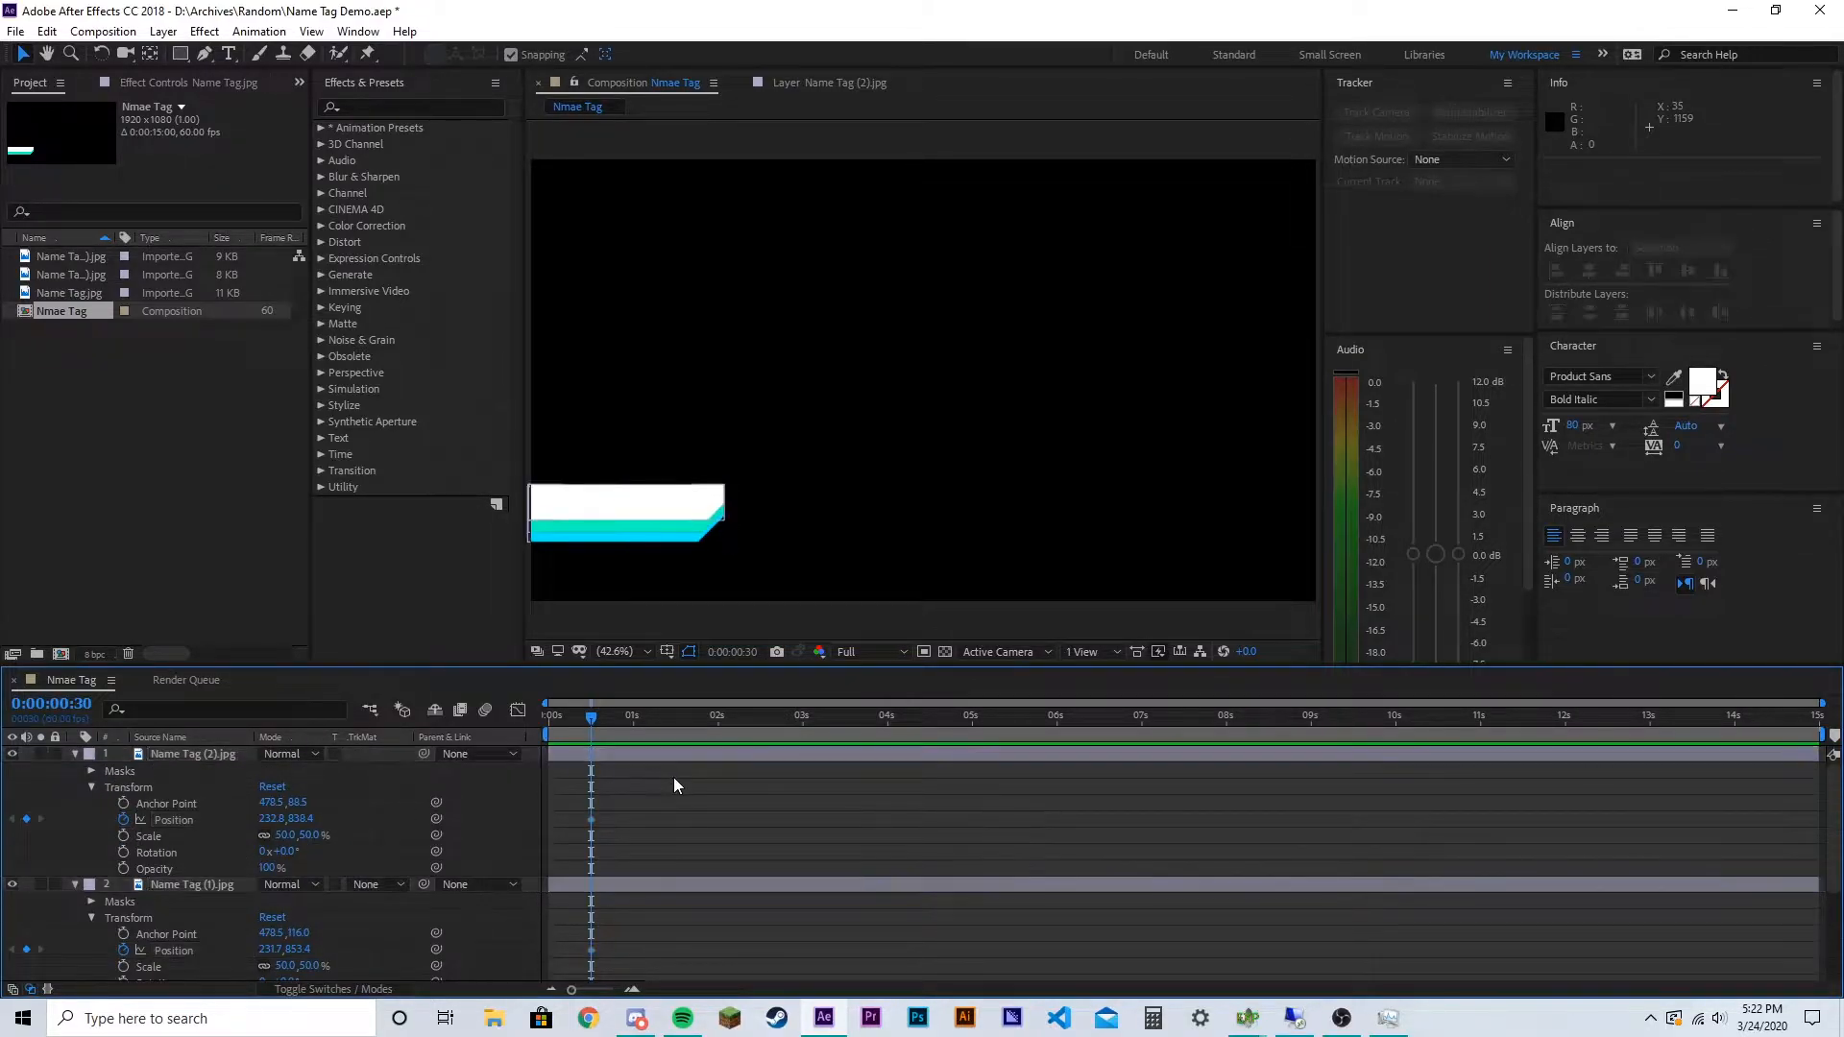
# At 0:00:00:00, keyframe all three name tags straight down below the frame, with white at 232.8, 1134.4 and green at 231.7, 1149.4
pyautogui.moveTo(593, 718); pyautogui.dragTo(481, 735)
pyautogui.click(172, 739)
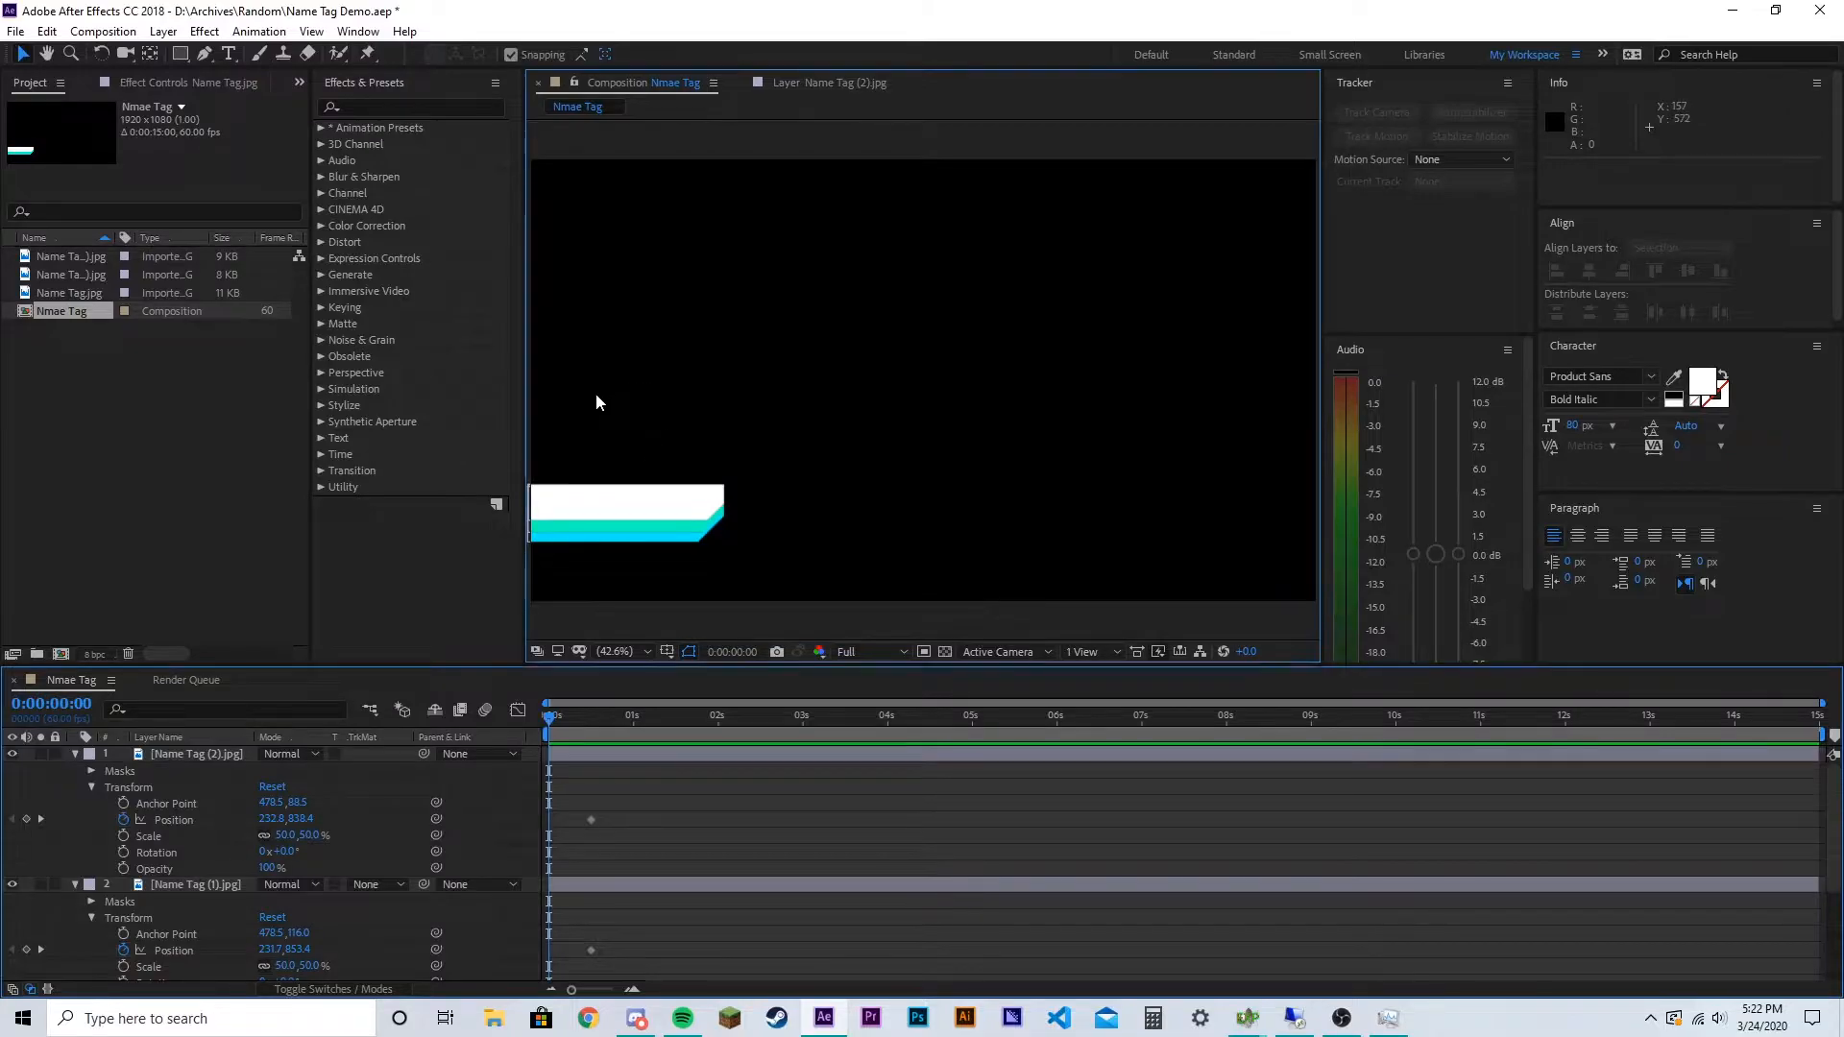
pyautogui.moveTo(596, 394); pyautogui.dragTo(774, 578)
pyautogui.scroll(-2, 769, 614)
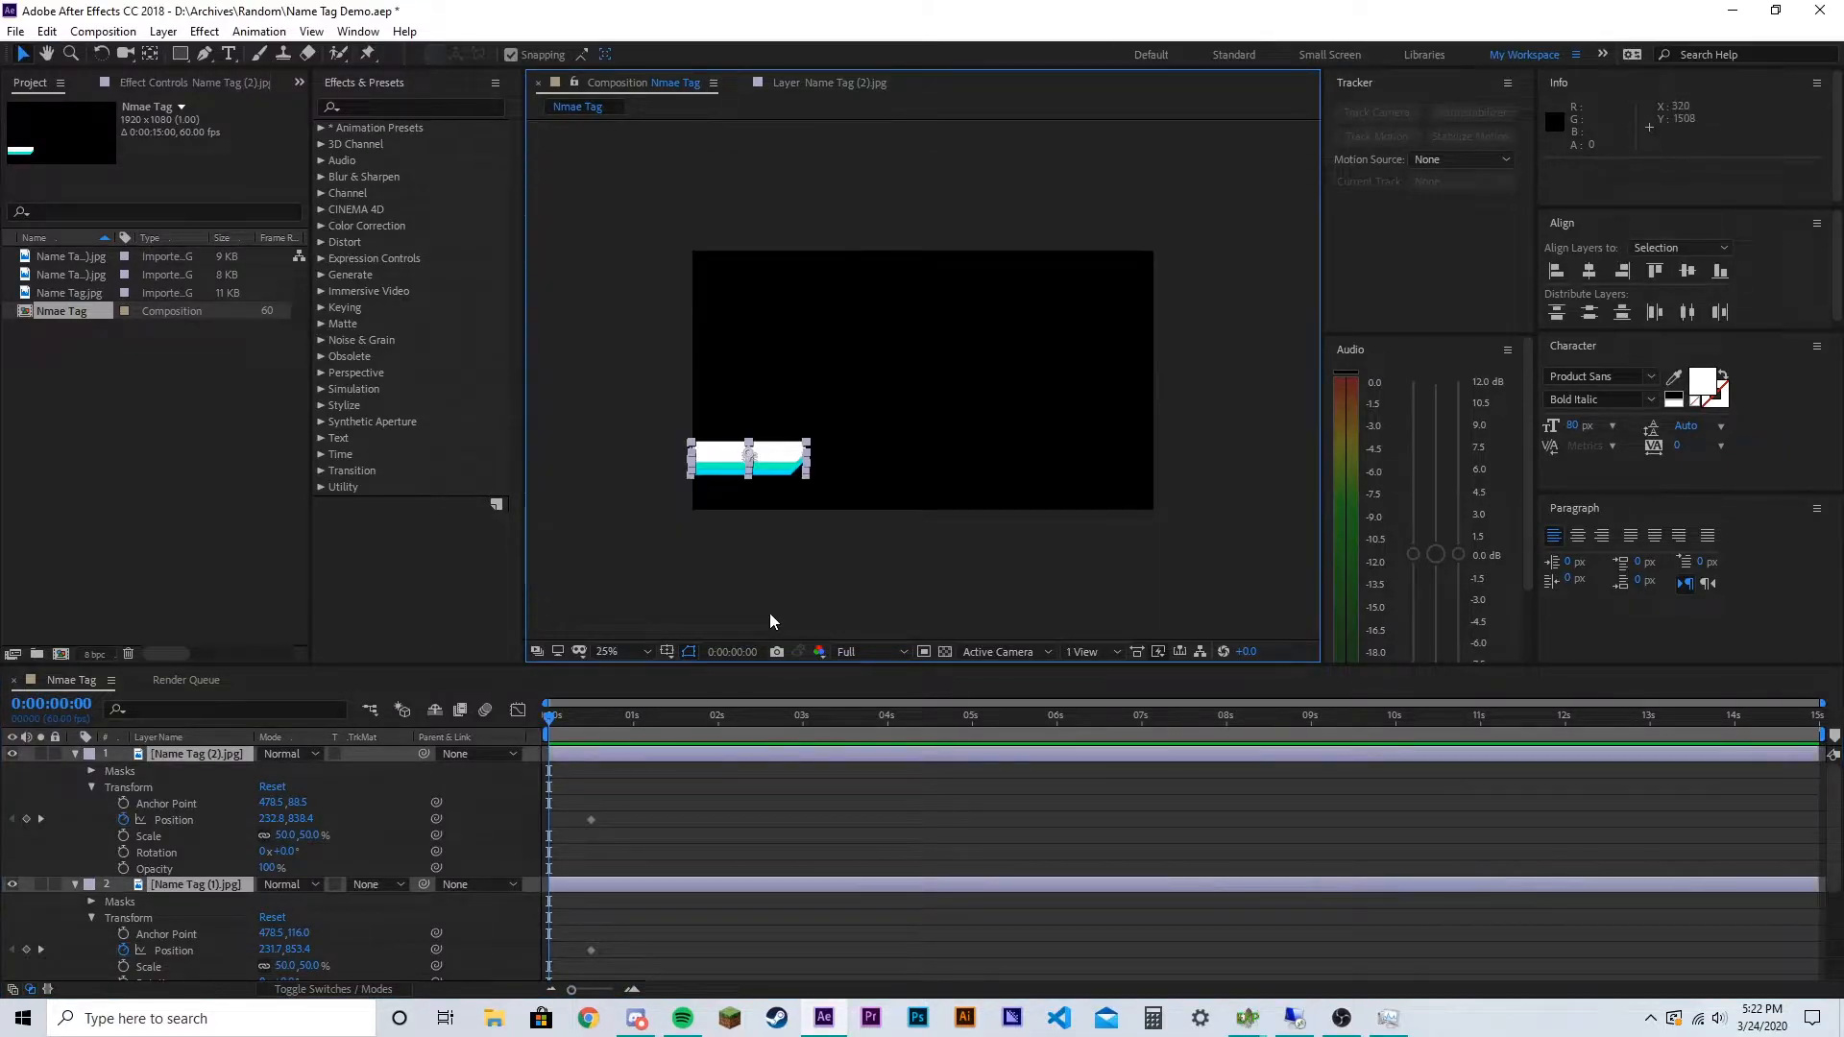
pyautogui.press('Down')
pyautogui.press('Down')
pyautogui.press('Down')
pyautogui.press('Down')
pyautogui.press('Down')
pyautogui.press('Down')
pyautogui.press('Down')
pyautogui.press('Down')
pyautogui.press('Down')
pyautogui.press('Down')
pyautogui.press('Down')
pyautogui.press('Down')
pyautogui.hotkey('shift', 'Down')
pyautogui.hotkey('shift', 'Down')
pyautogui.hotkey('shift', 'Down')
pyautogui.hotkey('shift', 'Down')
pyautogui.hotkey('shift', 'Down')
pyautogui.hotkey('shift', 'Down')
pyautogui.hotkey('shift', 'Down')
pyautogui.hotkey('shift', 'Down')
pyautogui.hotkey('shift', 'Down')
pyautogui.hotkey('shift', 'Down')
pyautogui.hotkey('shift', 'Down')
pyautogui.hotkey('shift', 'Down')
pyautogui.hotkey('shift', 'Down')
pyautogui.hotkey('shift', 'Down')
pyautogui.hotkey('shift', 'Down')
pyautogui.hotkey('shift', 'Down')
pyautogui.hotkey('shift', 'Down')
pyautogui.hotkey('shift', 'Down')
pyautogui.hotkey('shift', 'Down')
pyautogui.hotkey('shift', 'Down')
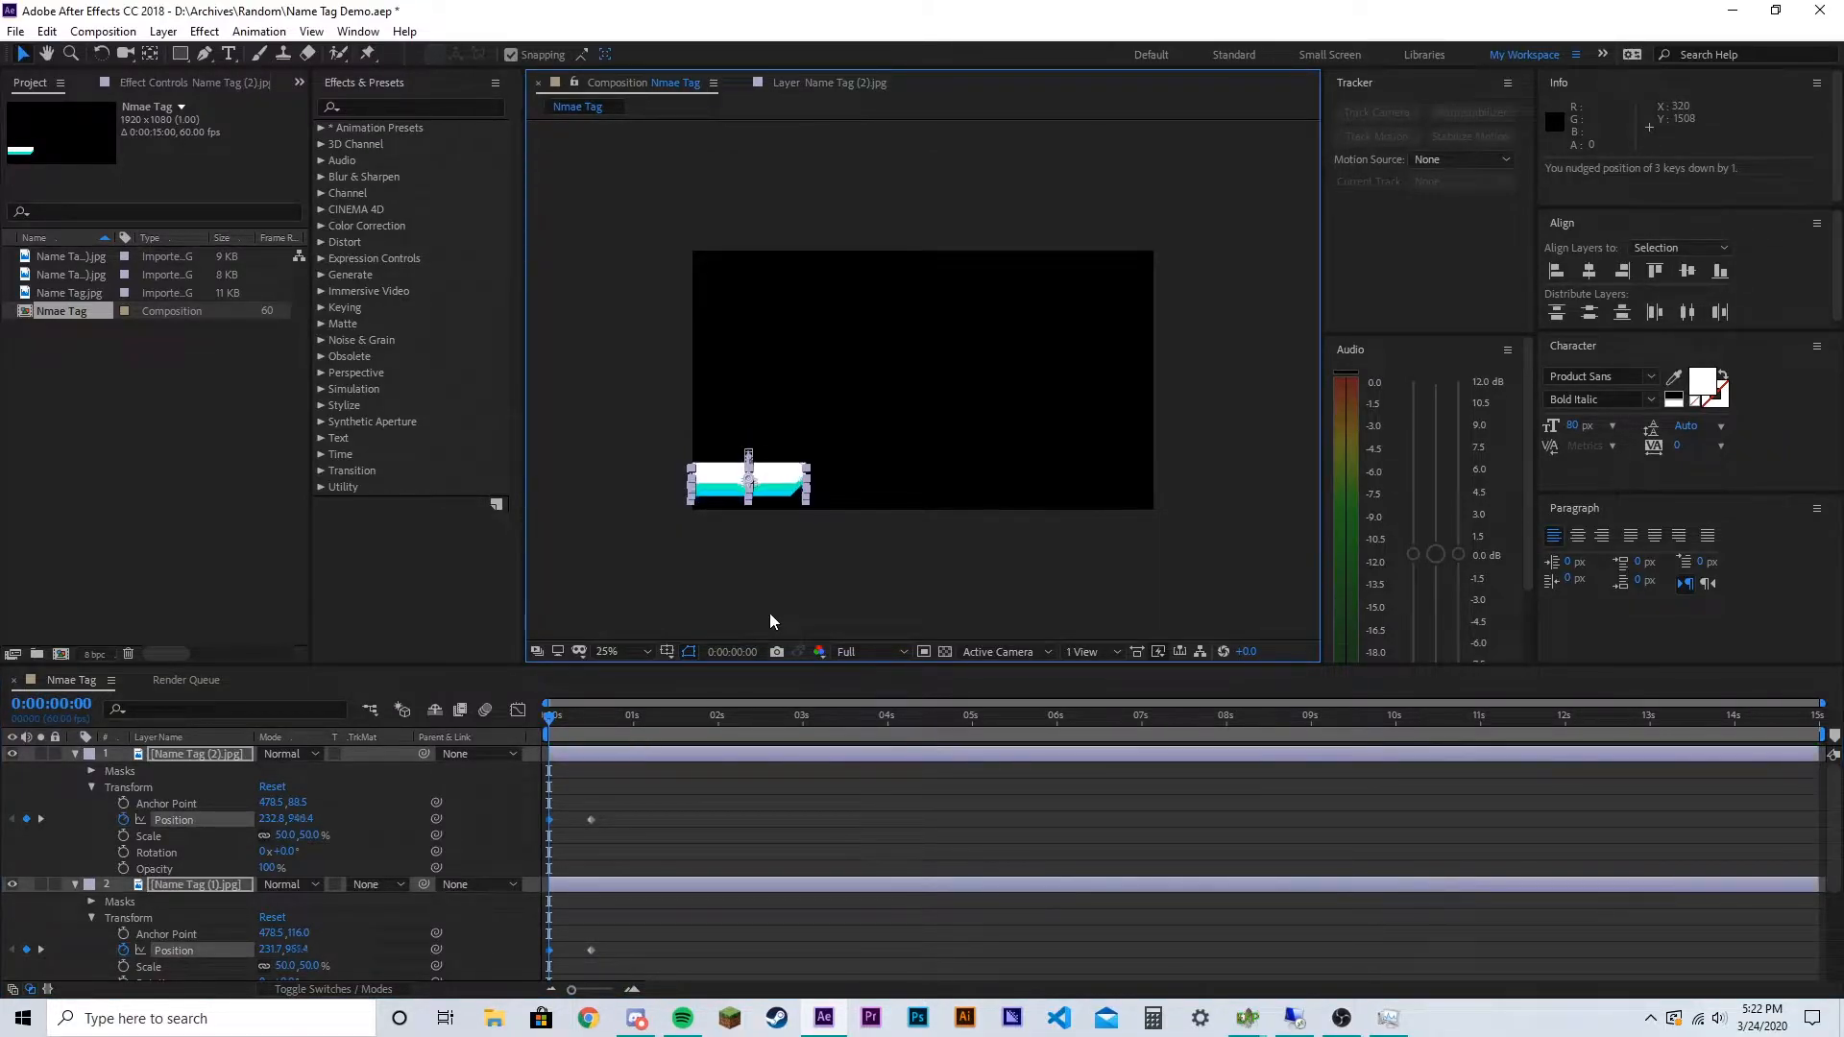
pyautogui.hotkey('shift', 'Down')
pyautogui.hotkey('shift', 'Down')
pyautogui.hotkey('shift', 'Down')
pyautogui.hotkey('shift', 'Down')
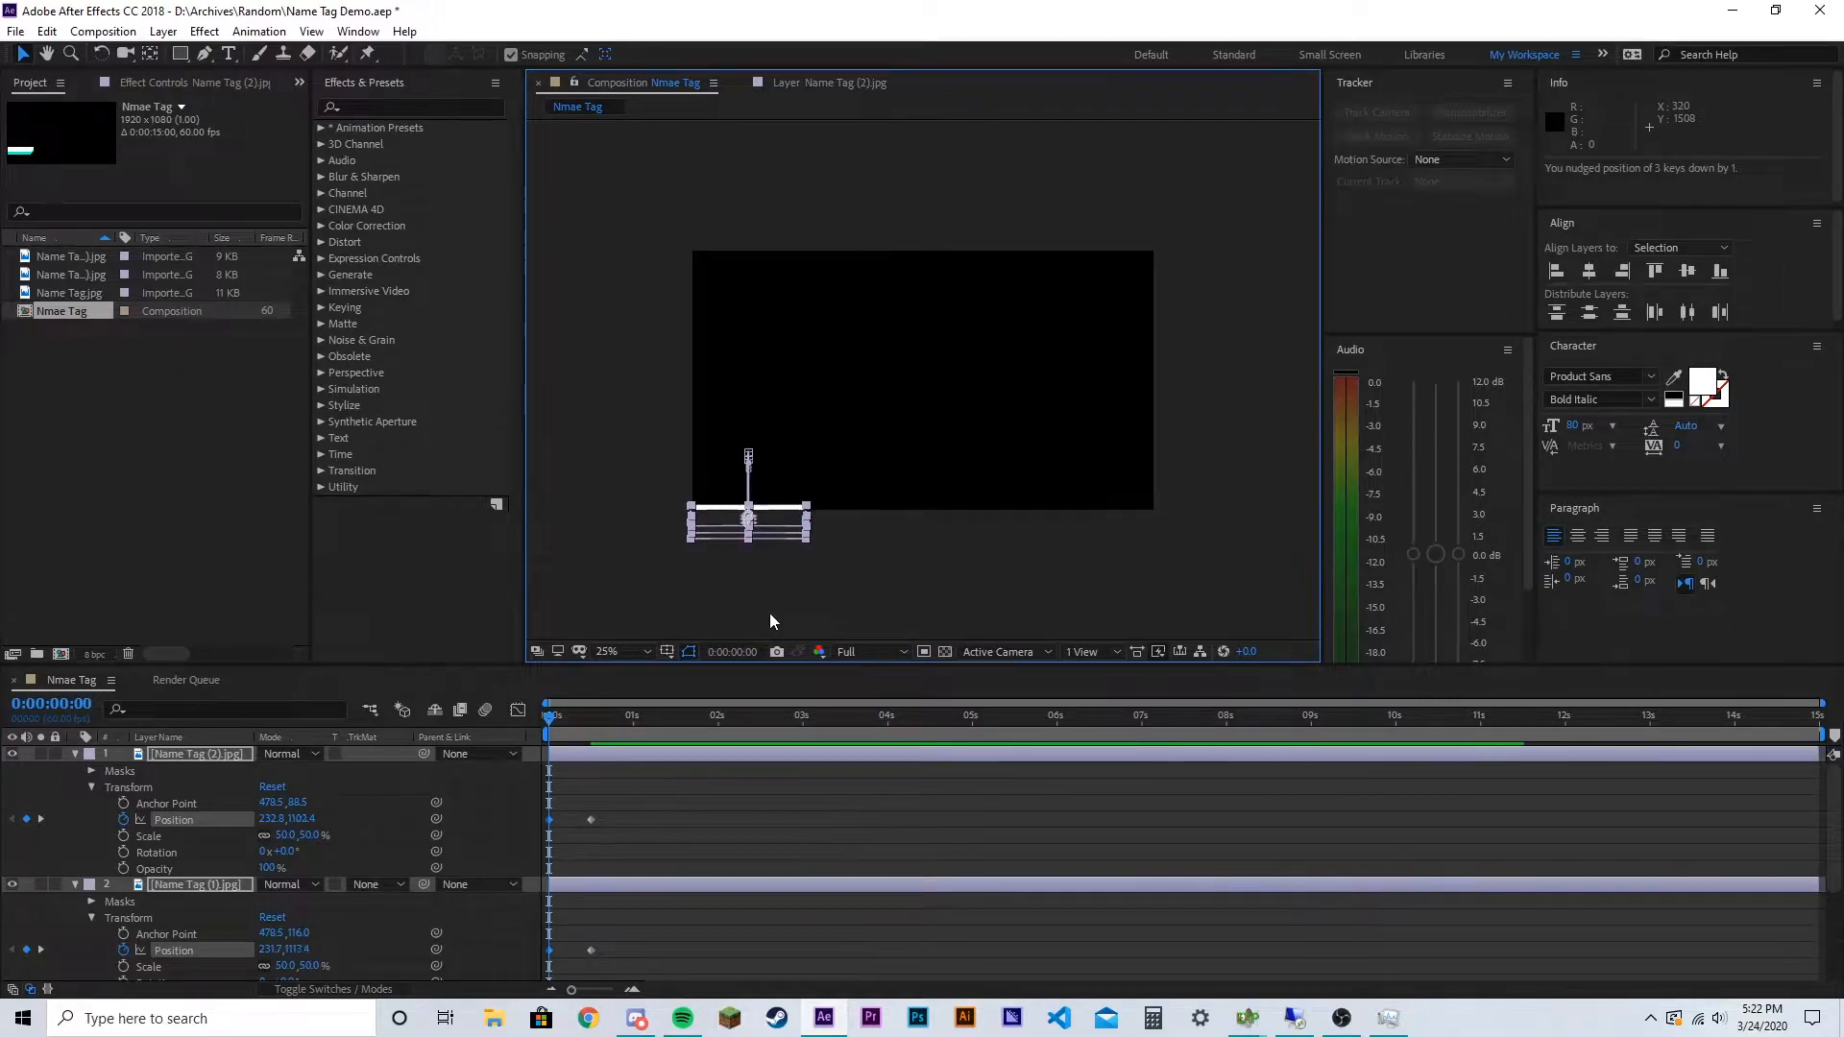
pyautogui.press('Down')
pyautogui.press('Down')
pyautogui.press('Down')
pyautogui.press('Down')
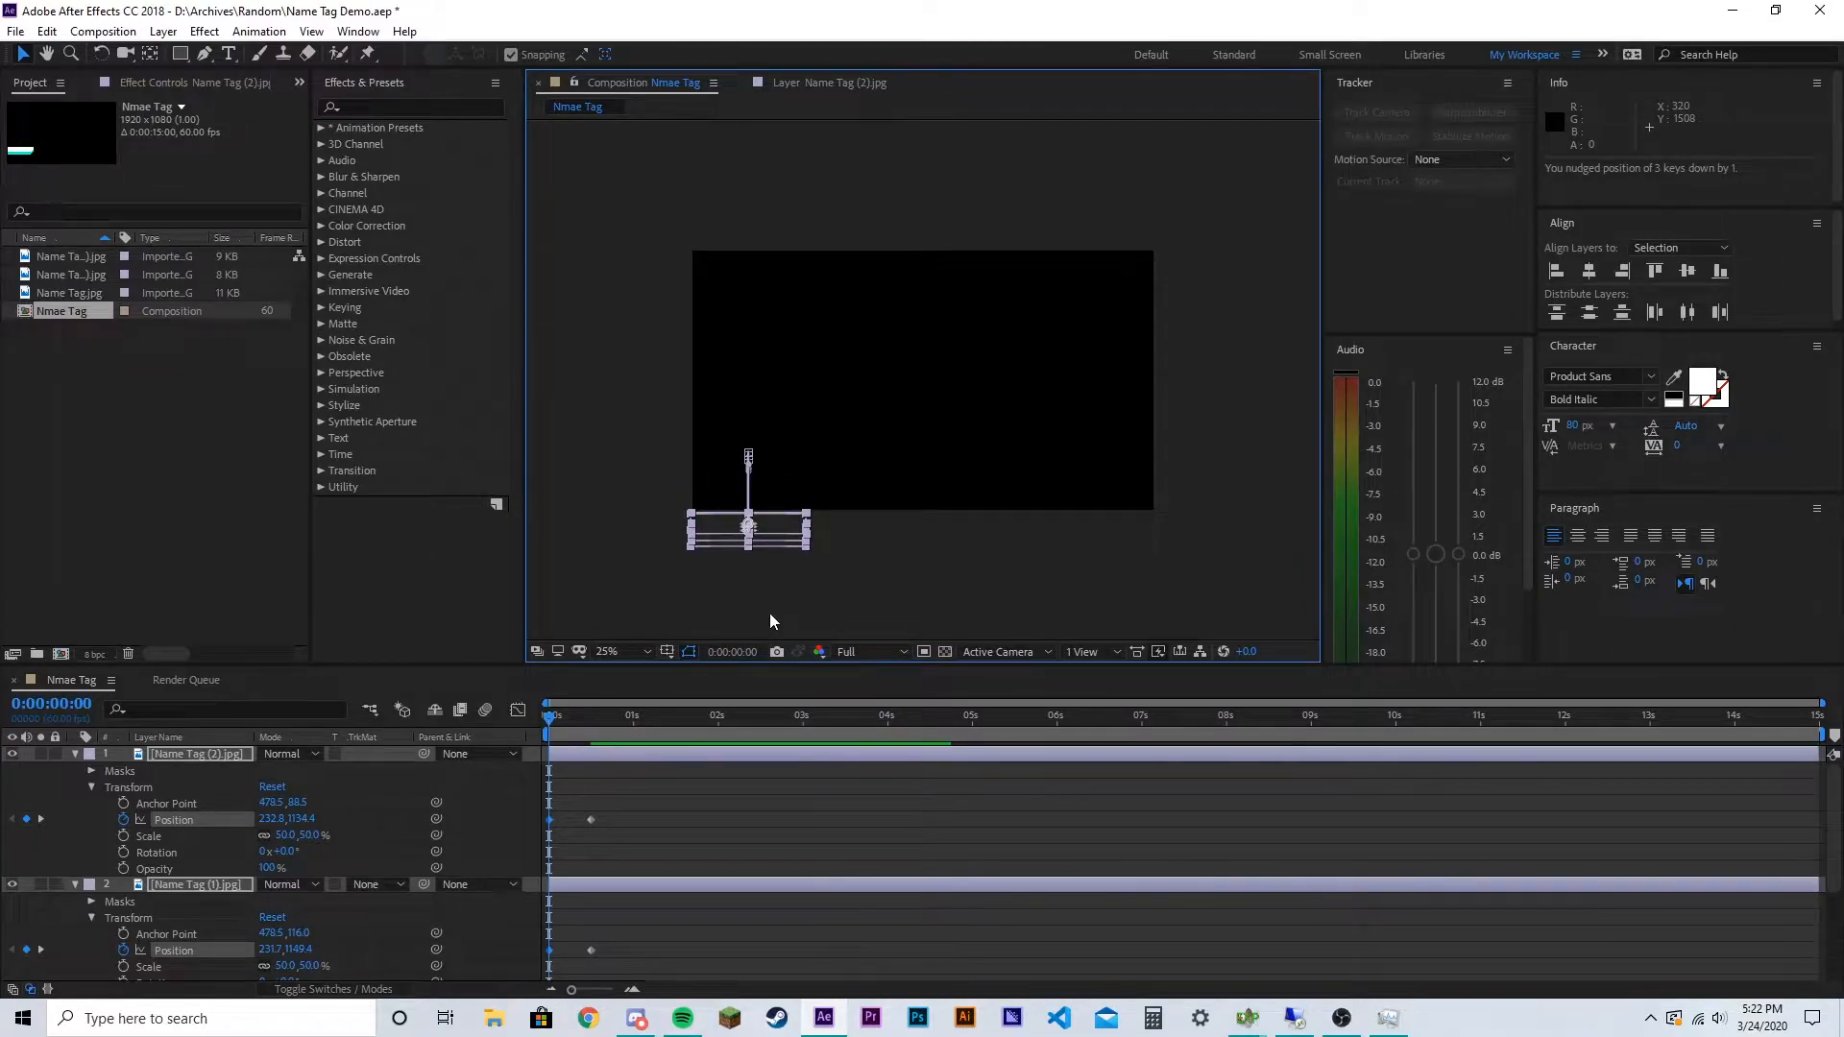
pyautogui.click(612, 649)
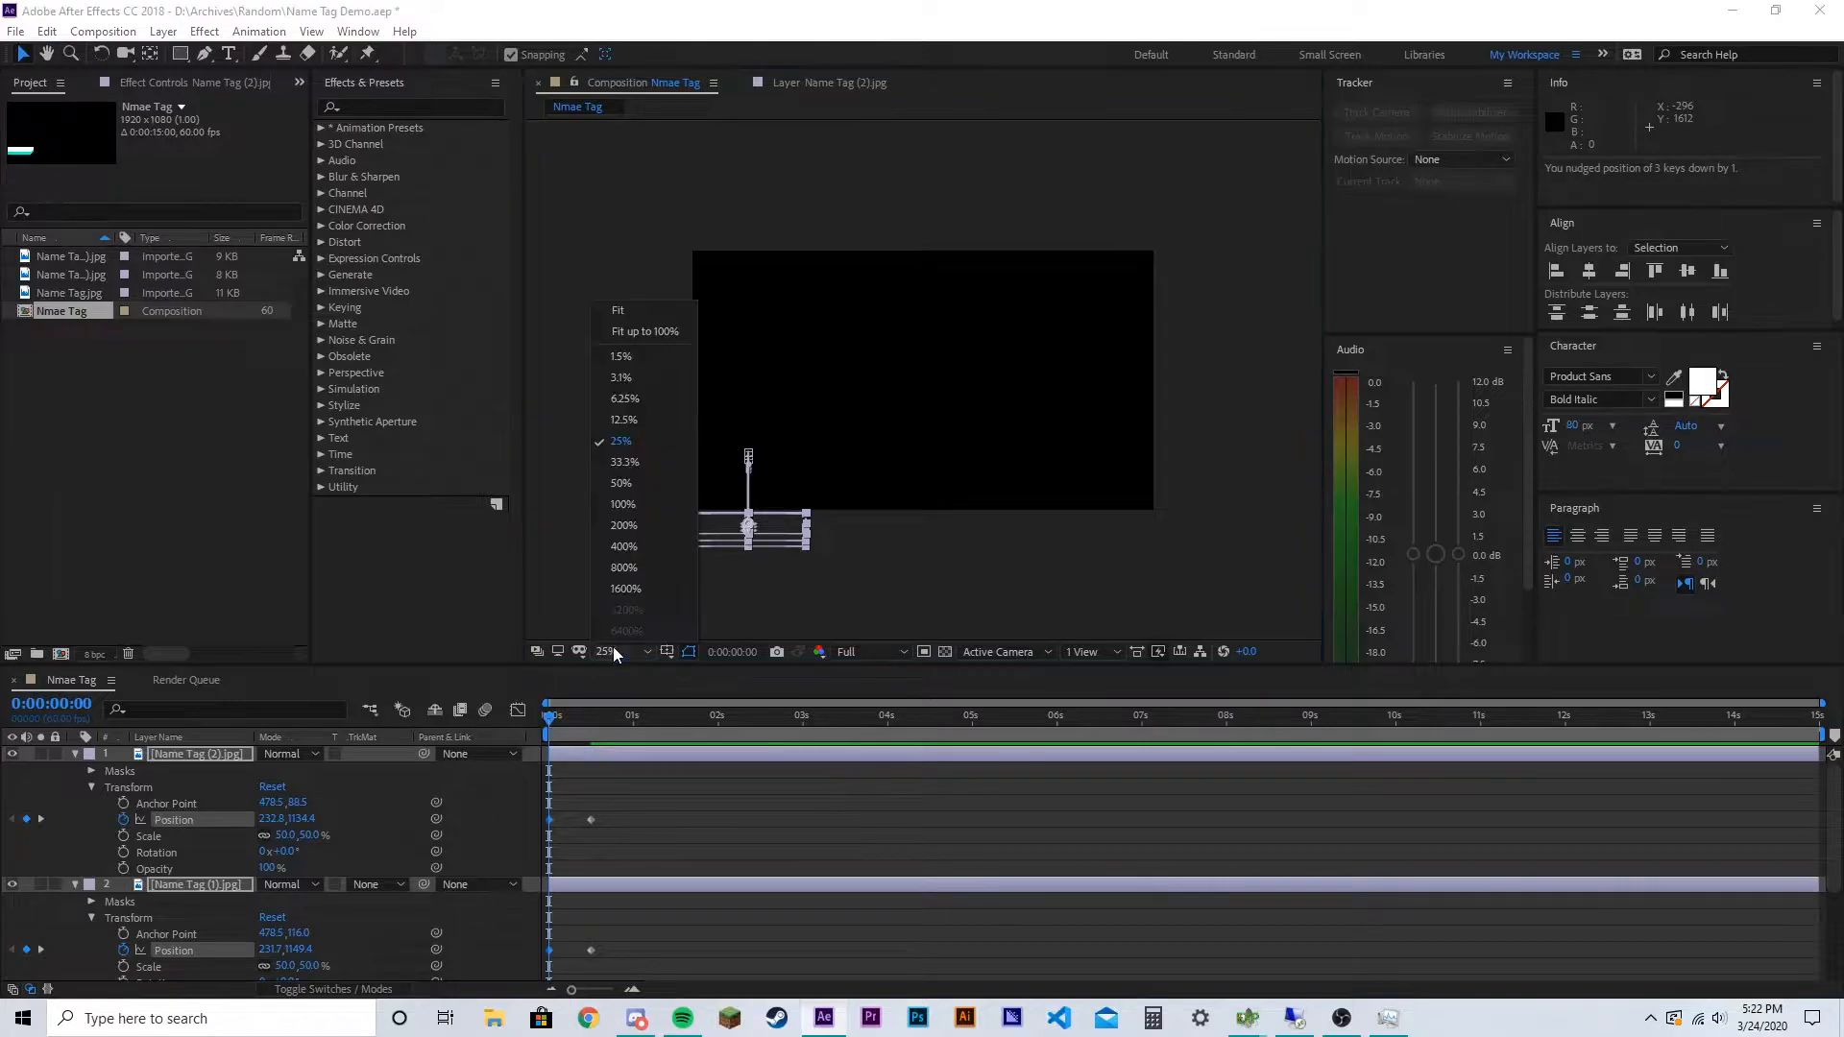
pyautogui.click(611, 350)
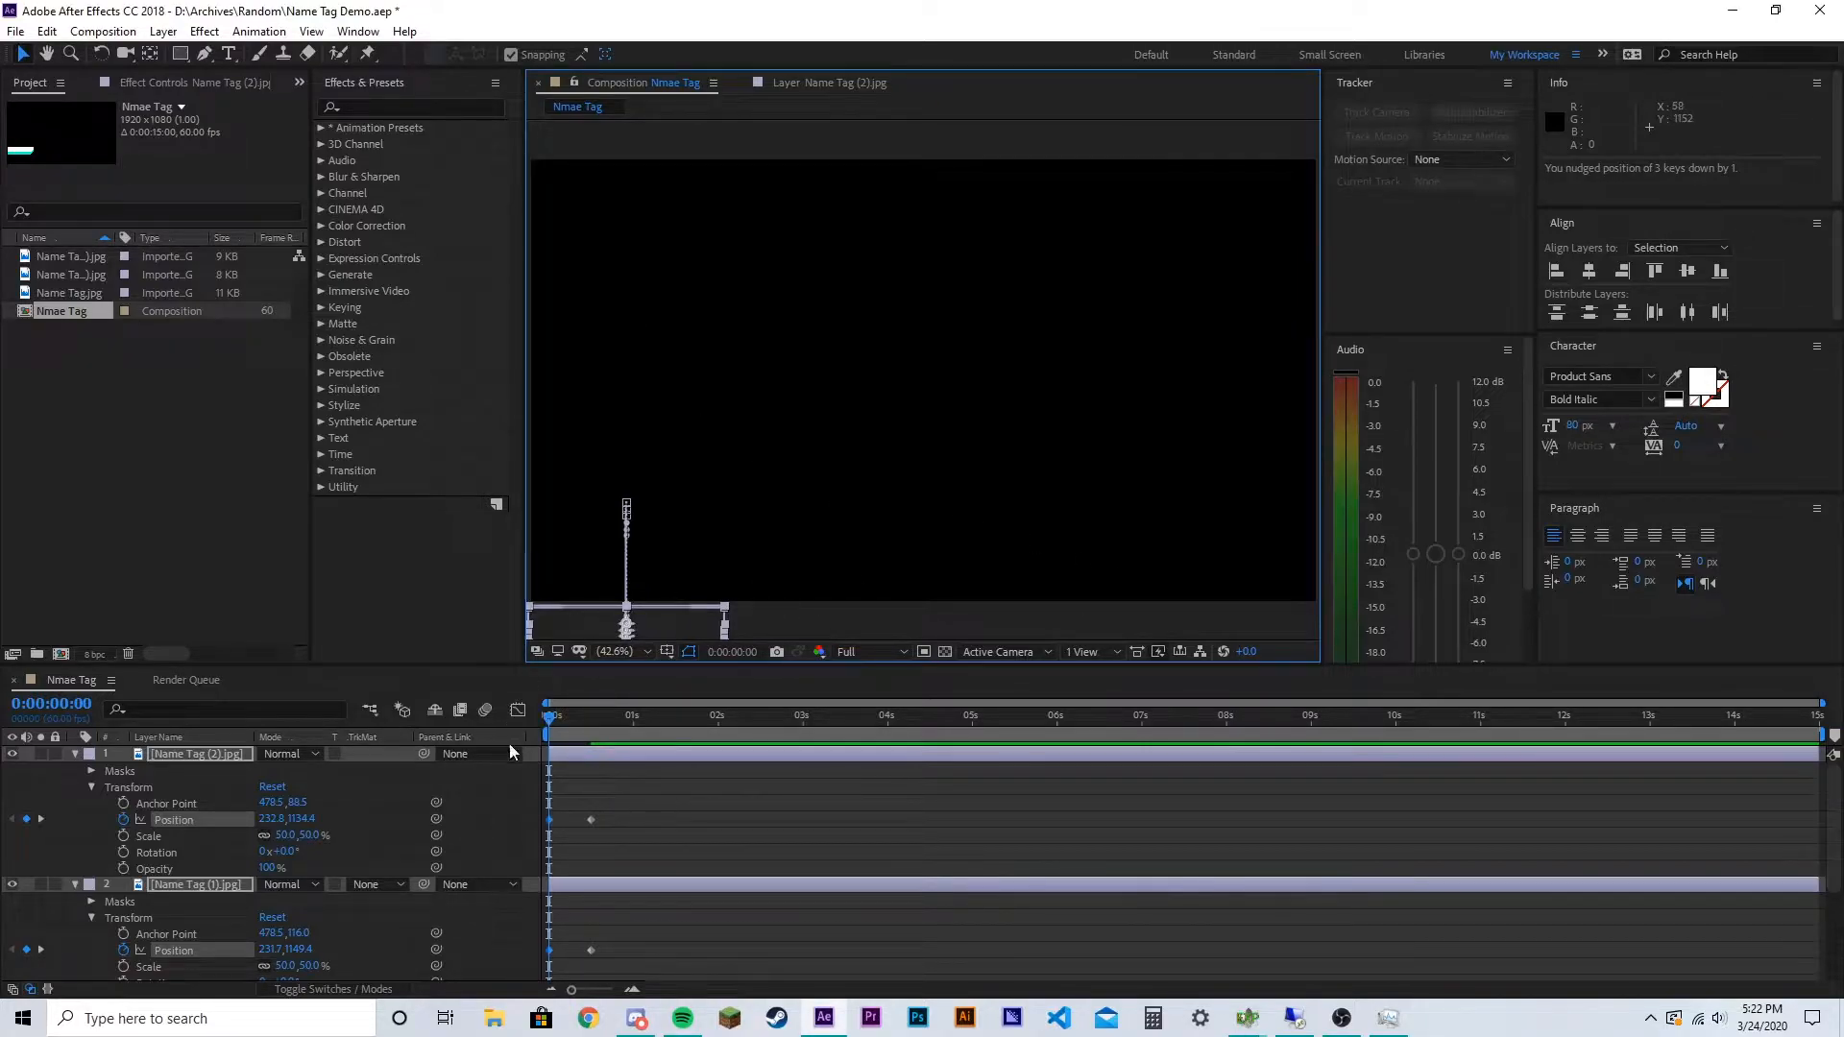
pyautogui.scroll(-2, 697, 854)
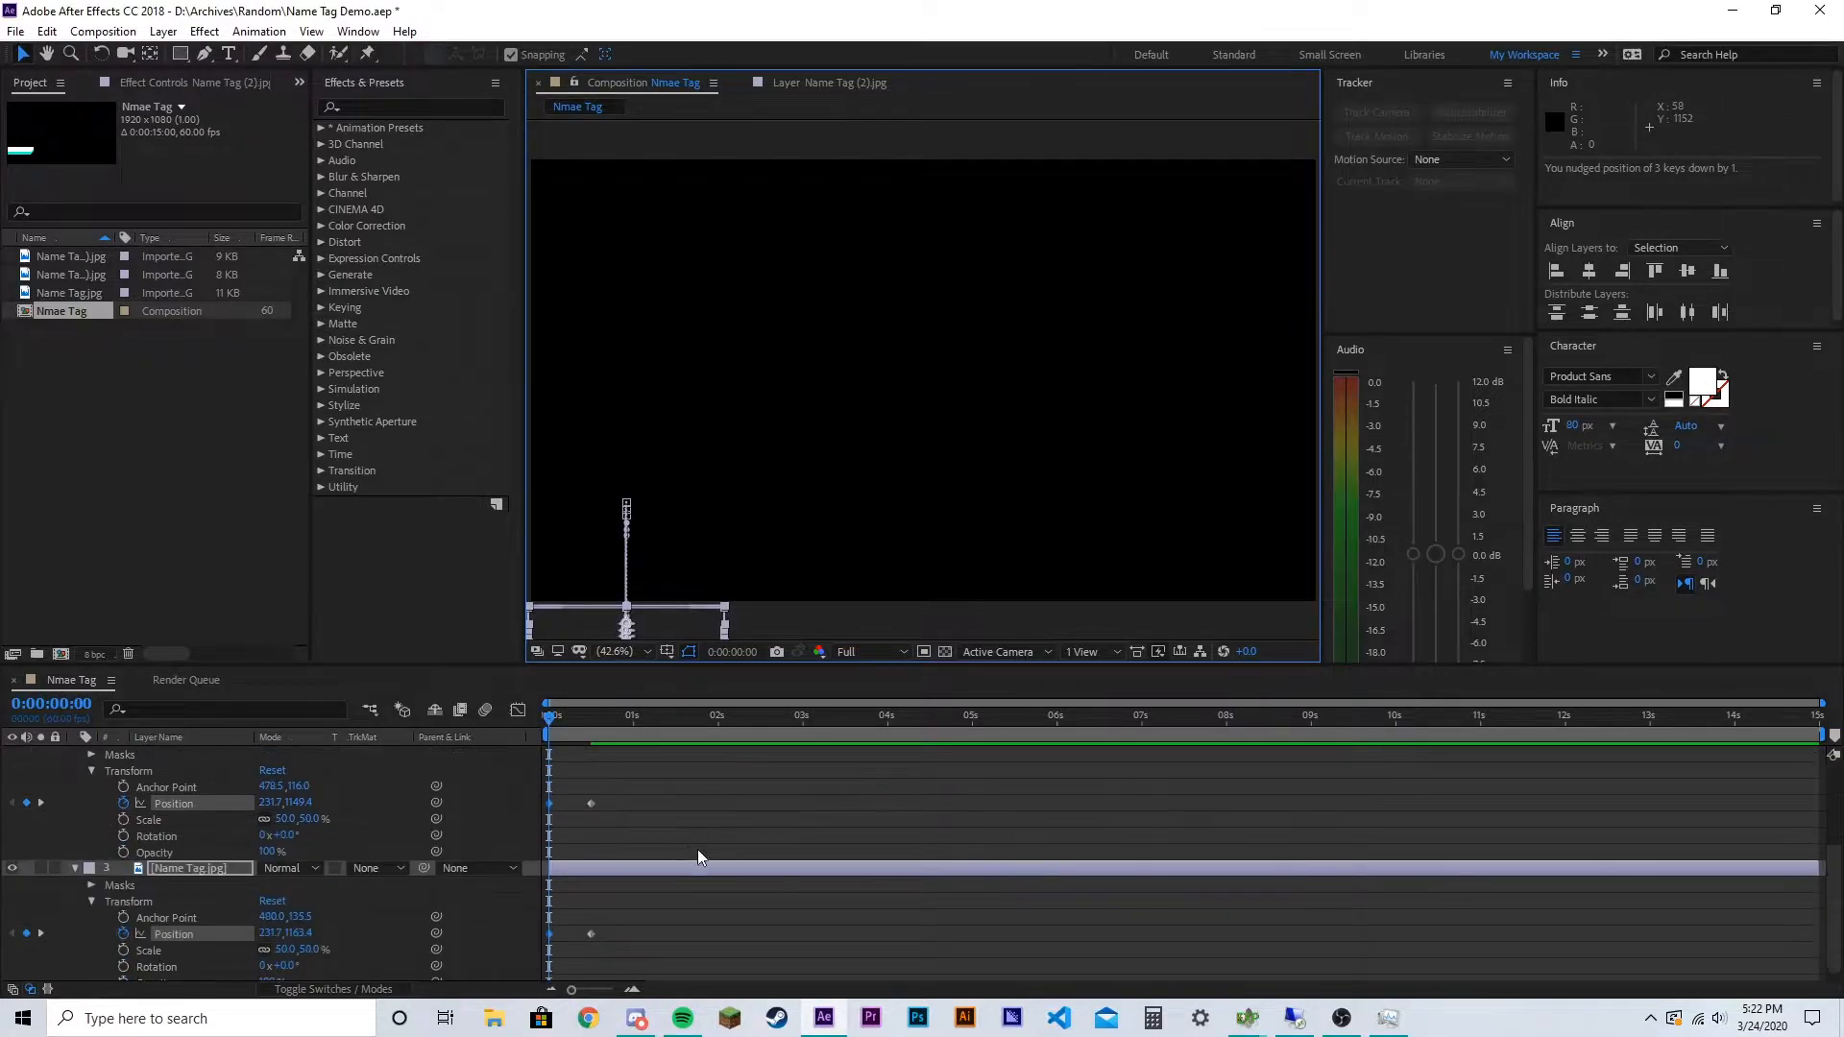
# Collapse the properties of all three layers and preview the name tag animation from 0:00:00:00
pyautogui.scroll(2, 700, 857)
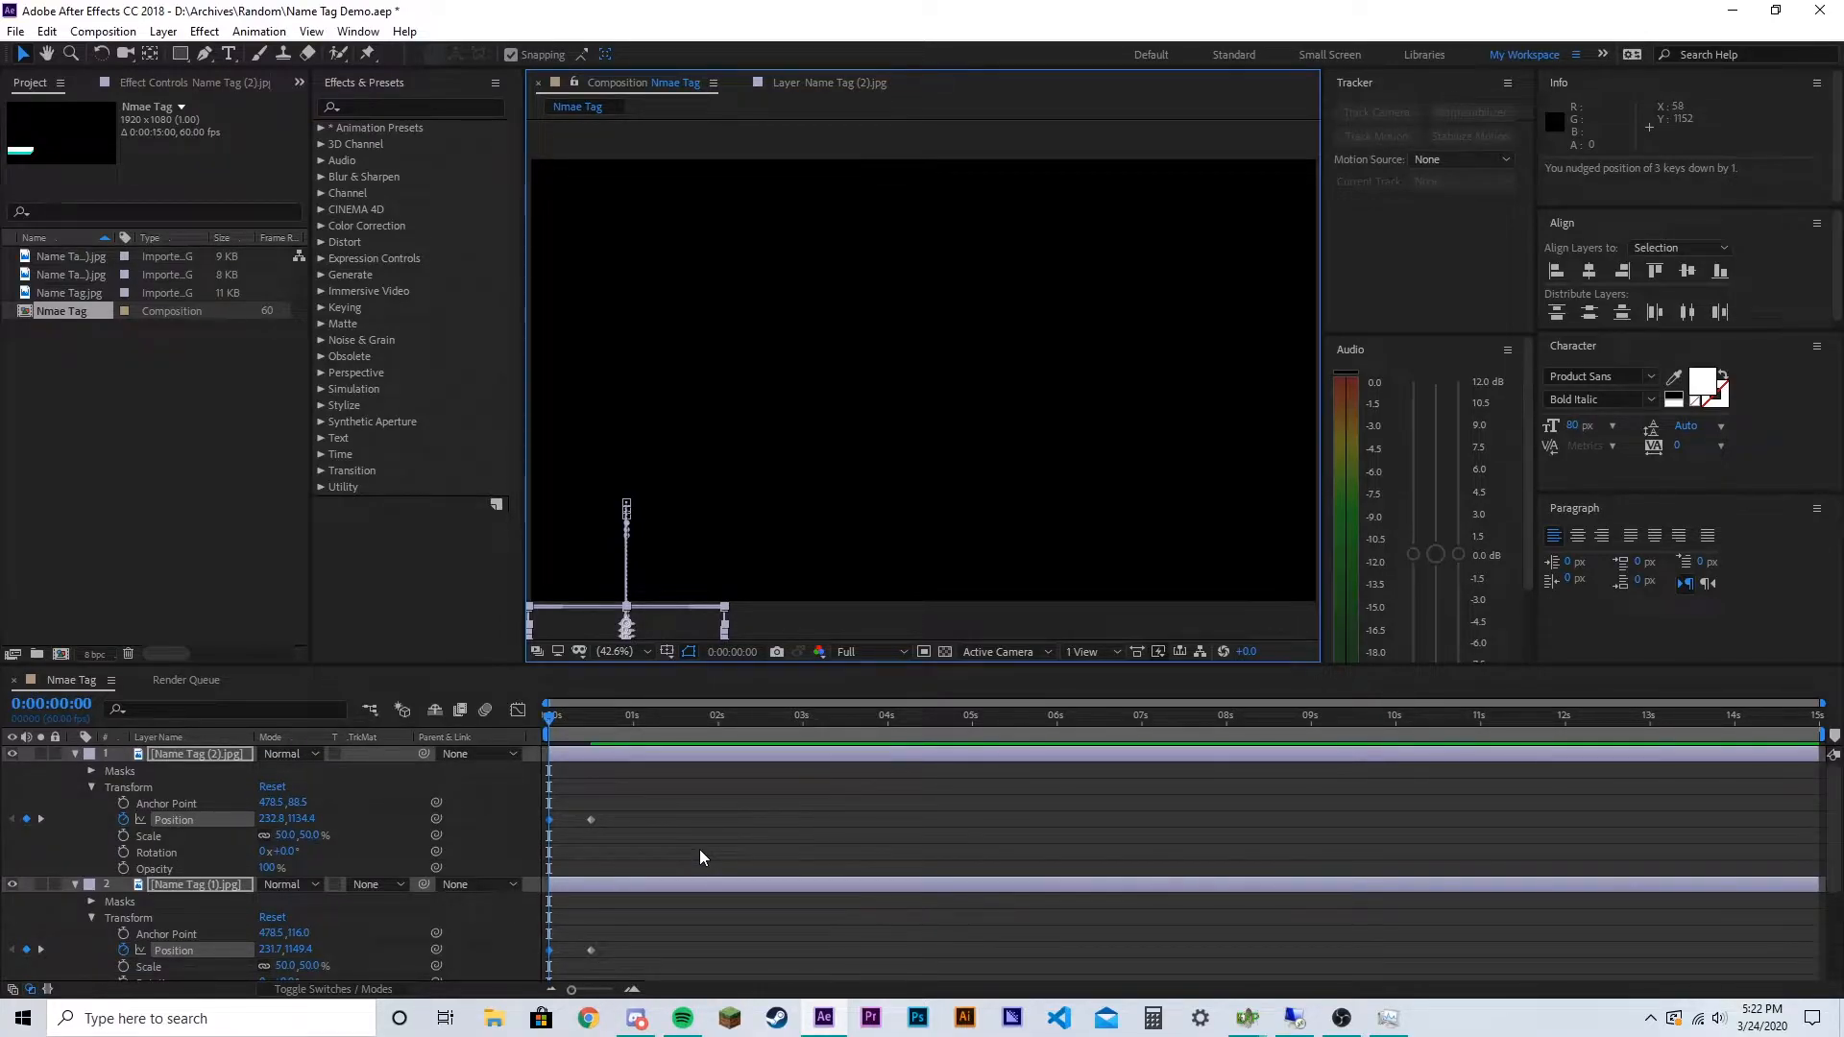
pyautogui.click(74, 753)
pyautogui.click(844, 878)
pyautogui.press('space')
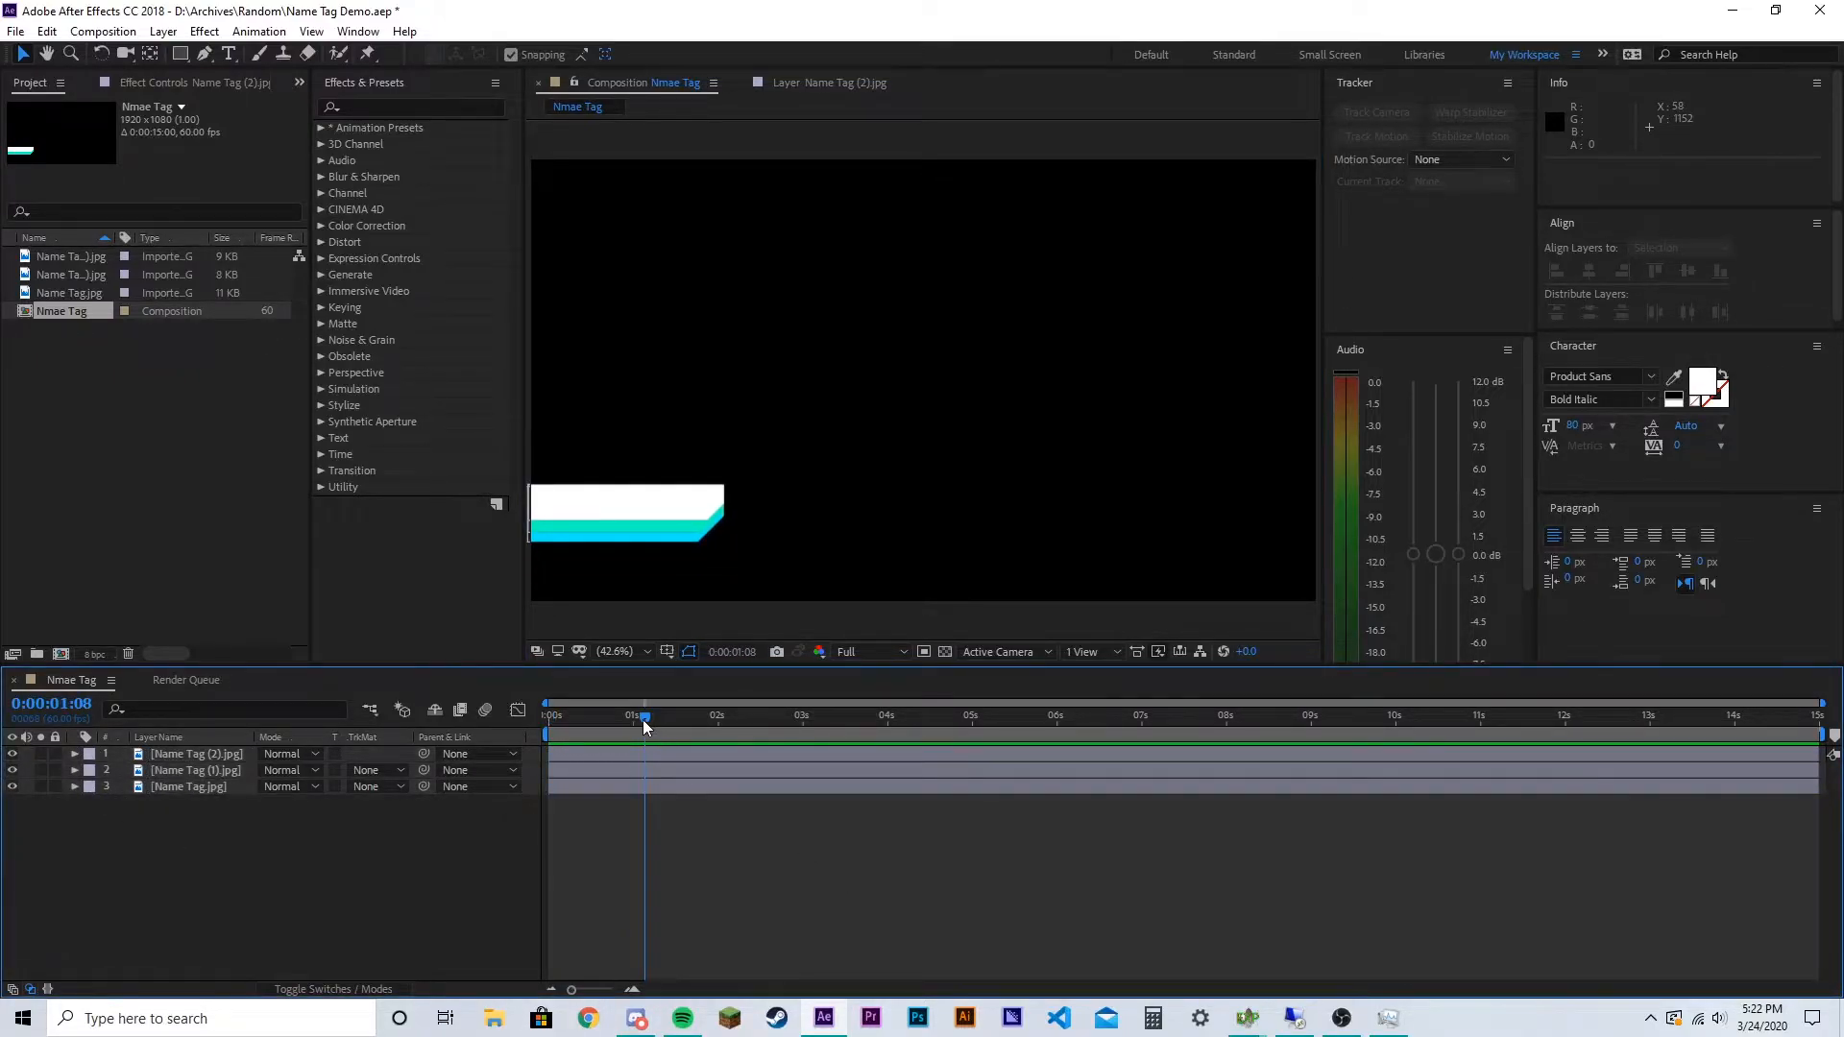
pyautogui.moveTo(644, 719); pyautogui.dragTo(541, 734)
pyautogui.press('space')
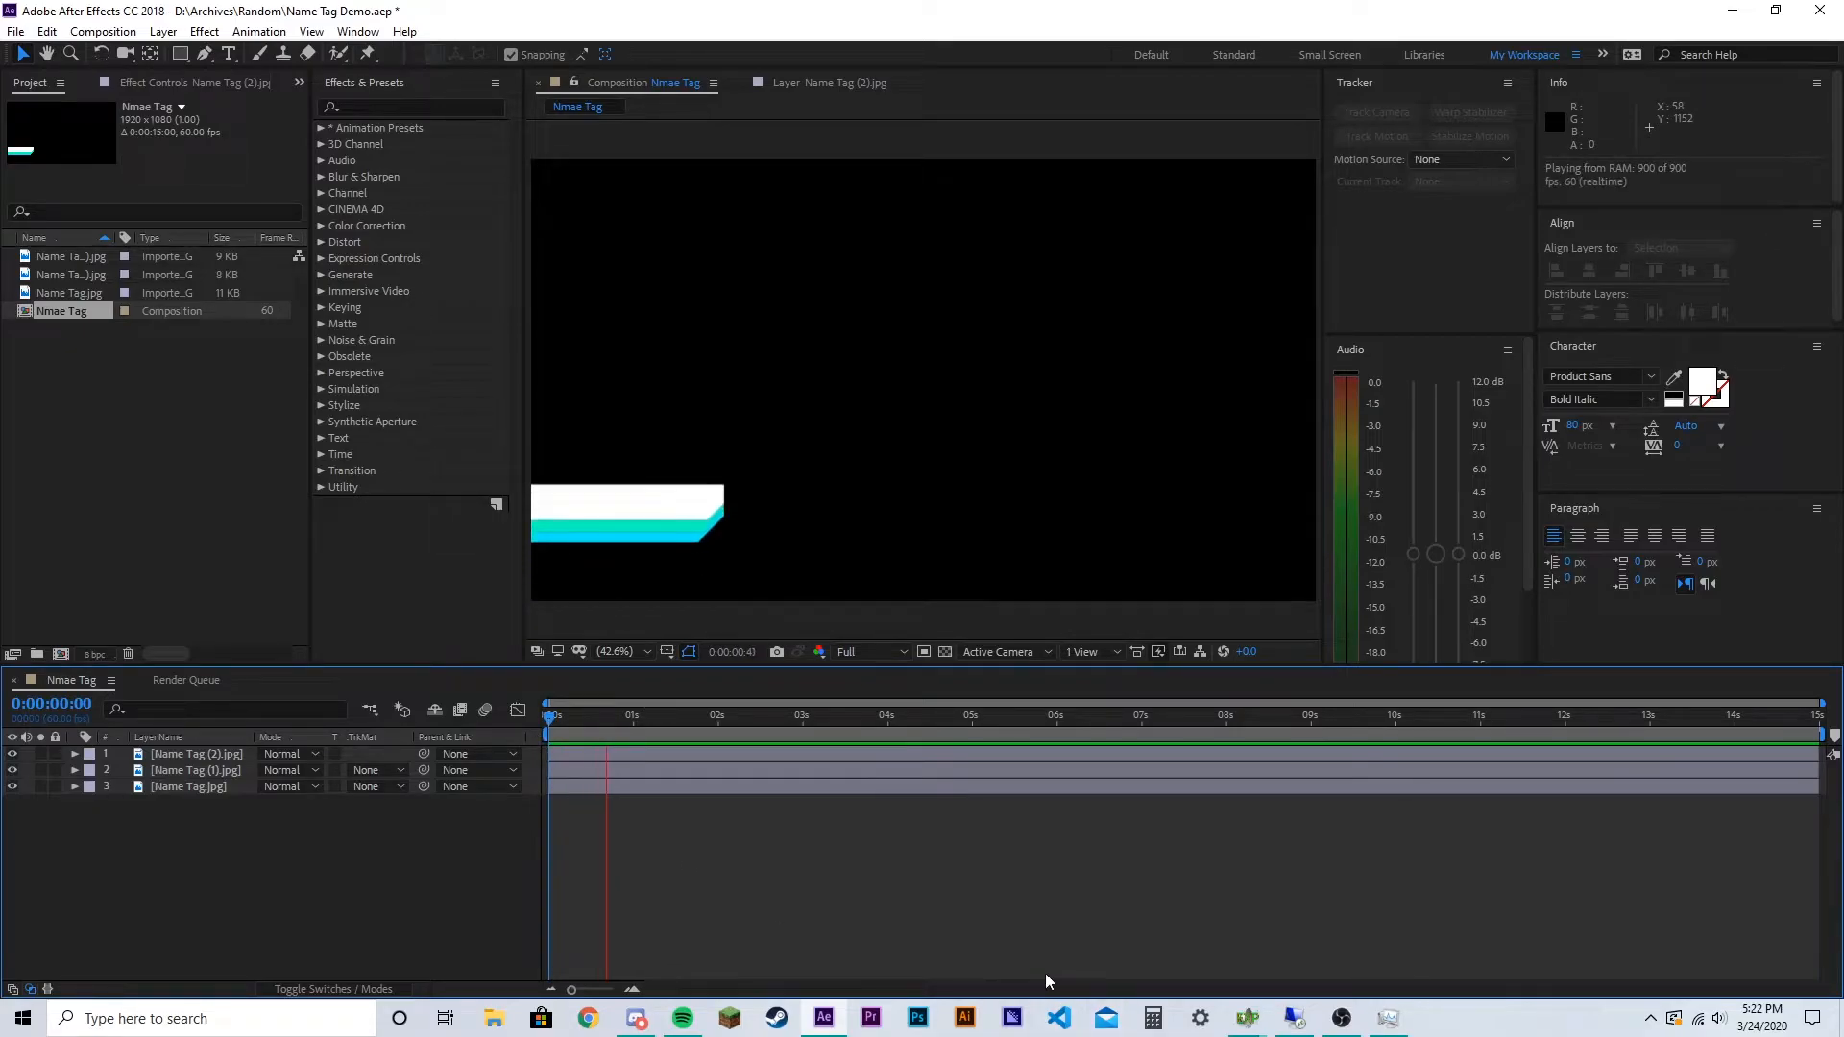
pyautogui.moveTo(622, 716); pyautogui.dragTo(460, 718)
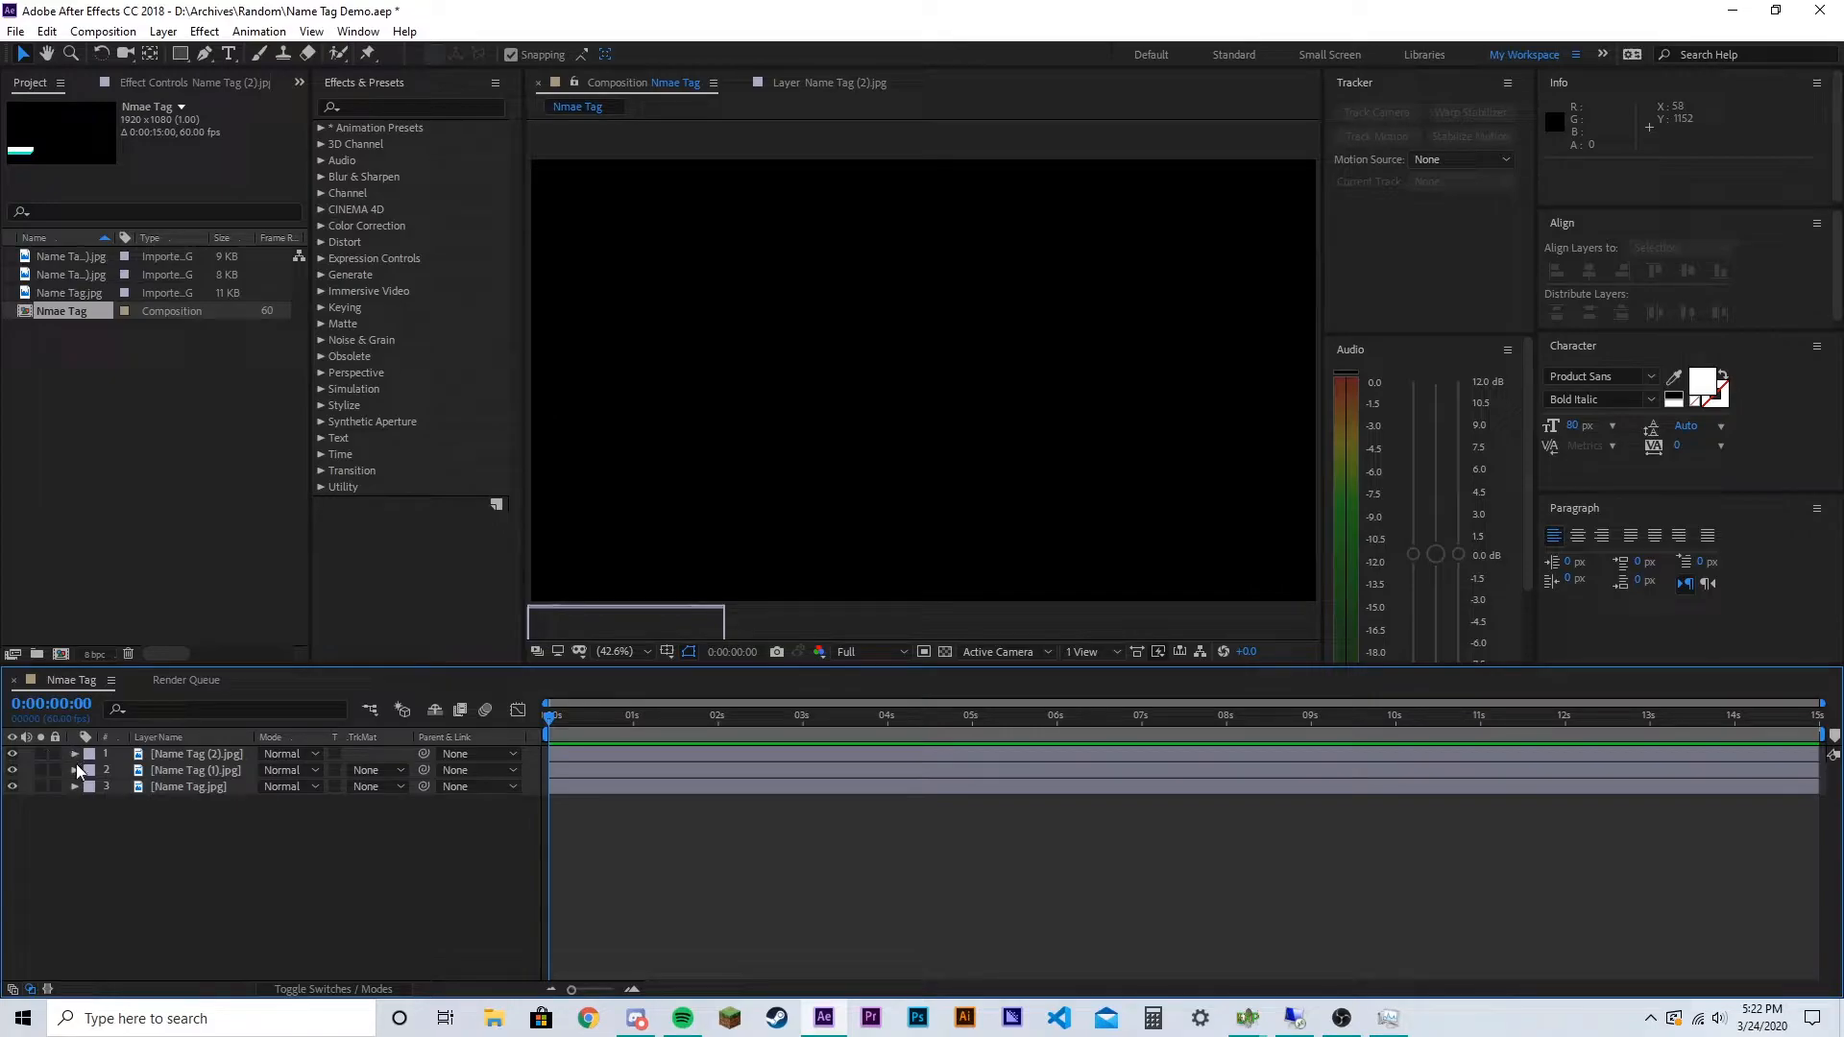
# Zoom the timeline in on the opening second and separate the Position of Name Tag (2).jpg into X and Y dimensions
pyautogui.click(213, 760)
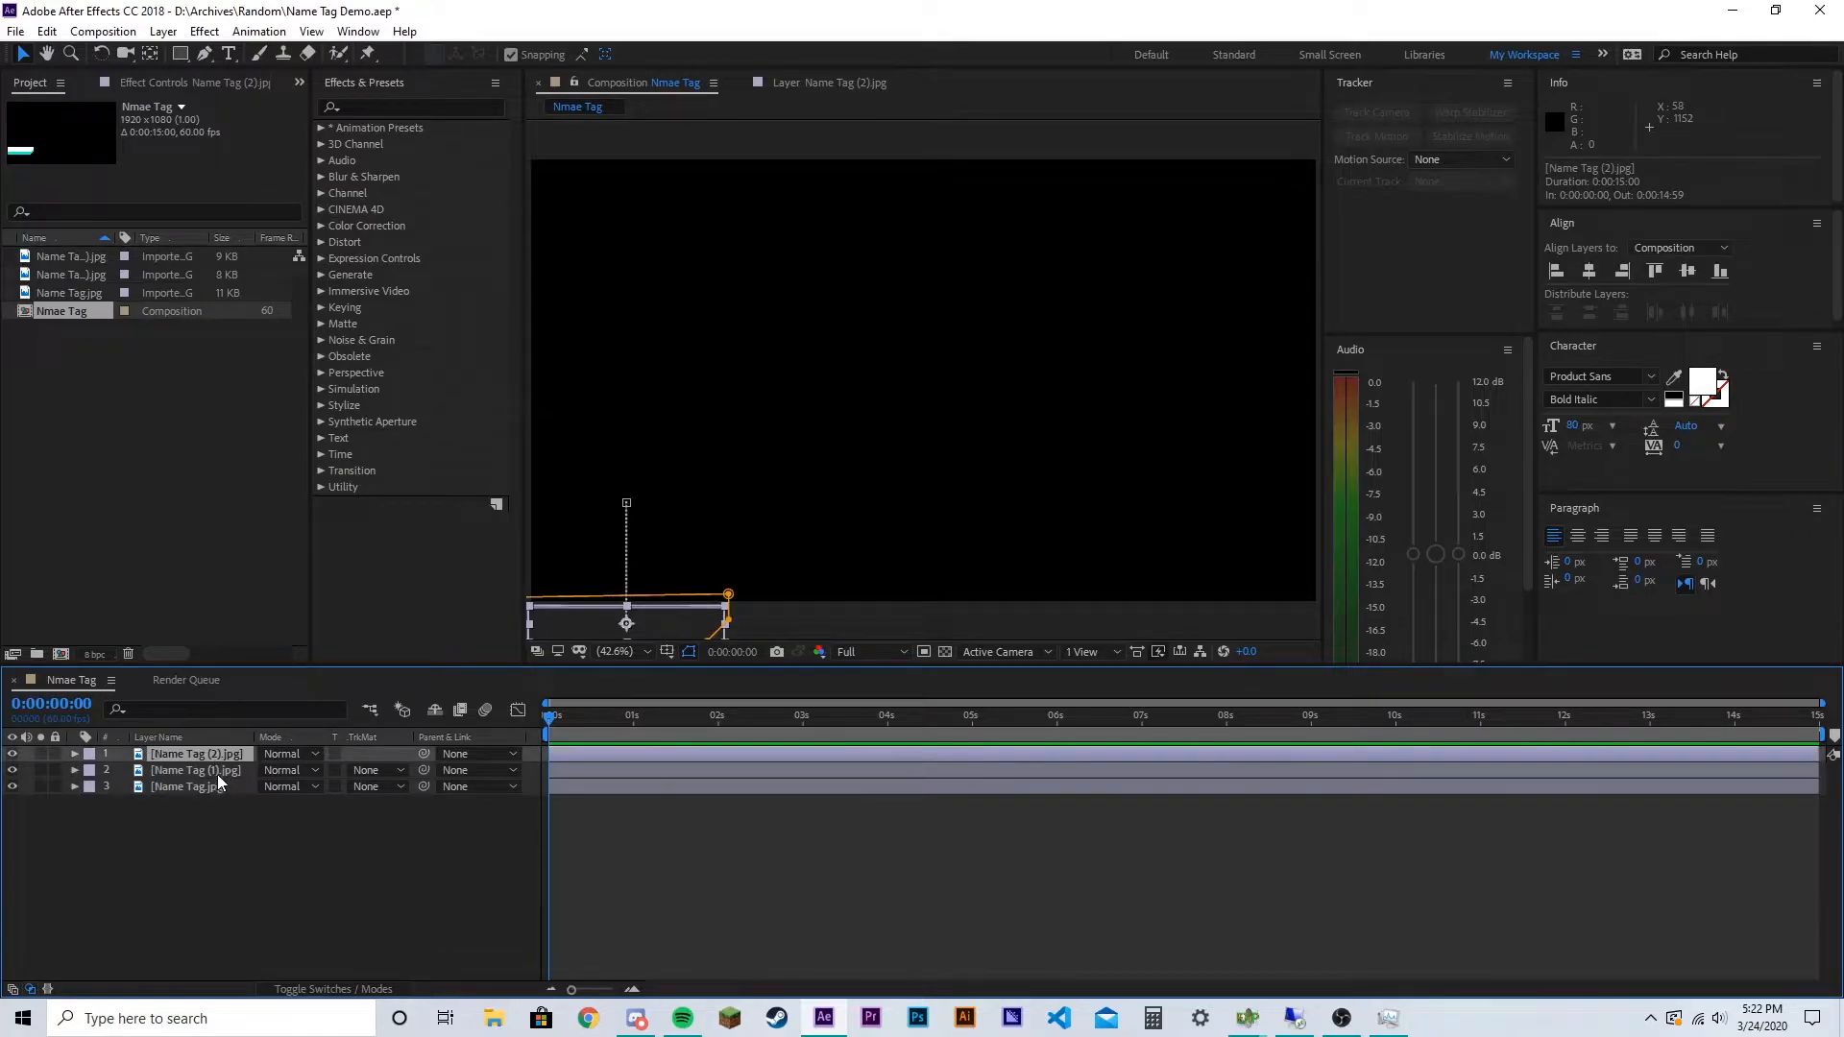
pyautogui.click(215, 771)
pyautogui.click(211, 786)
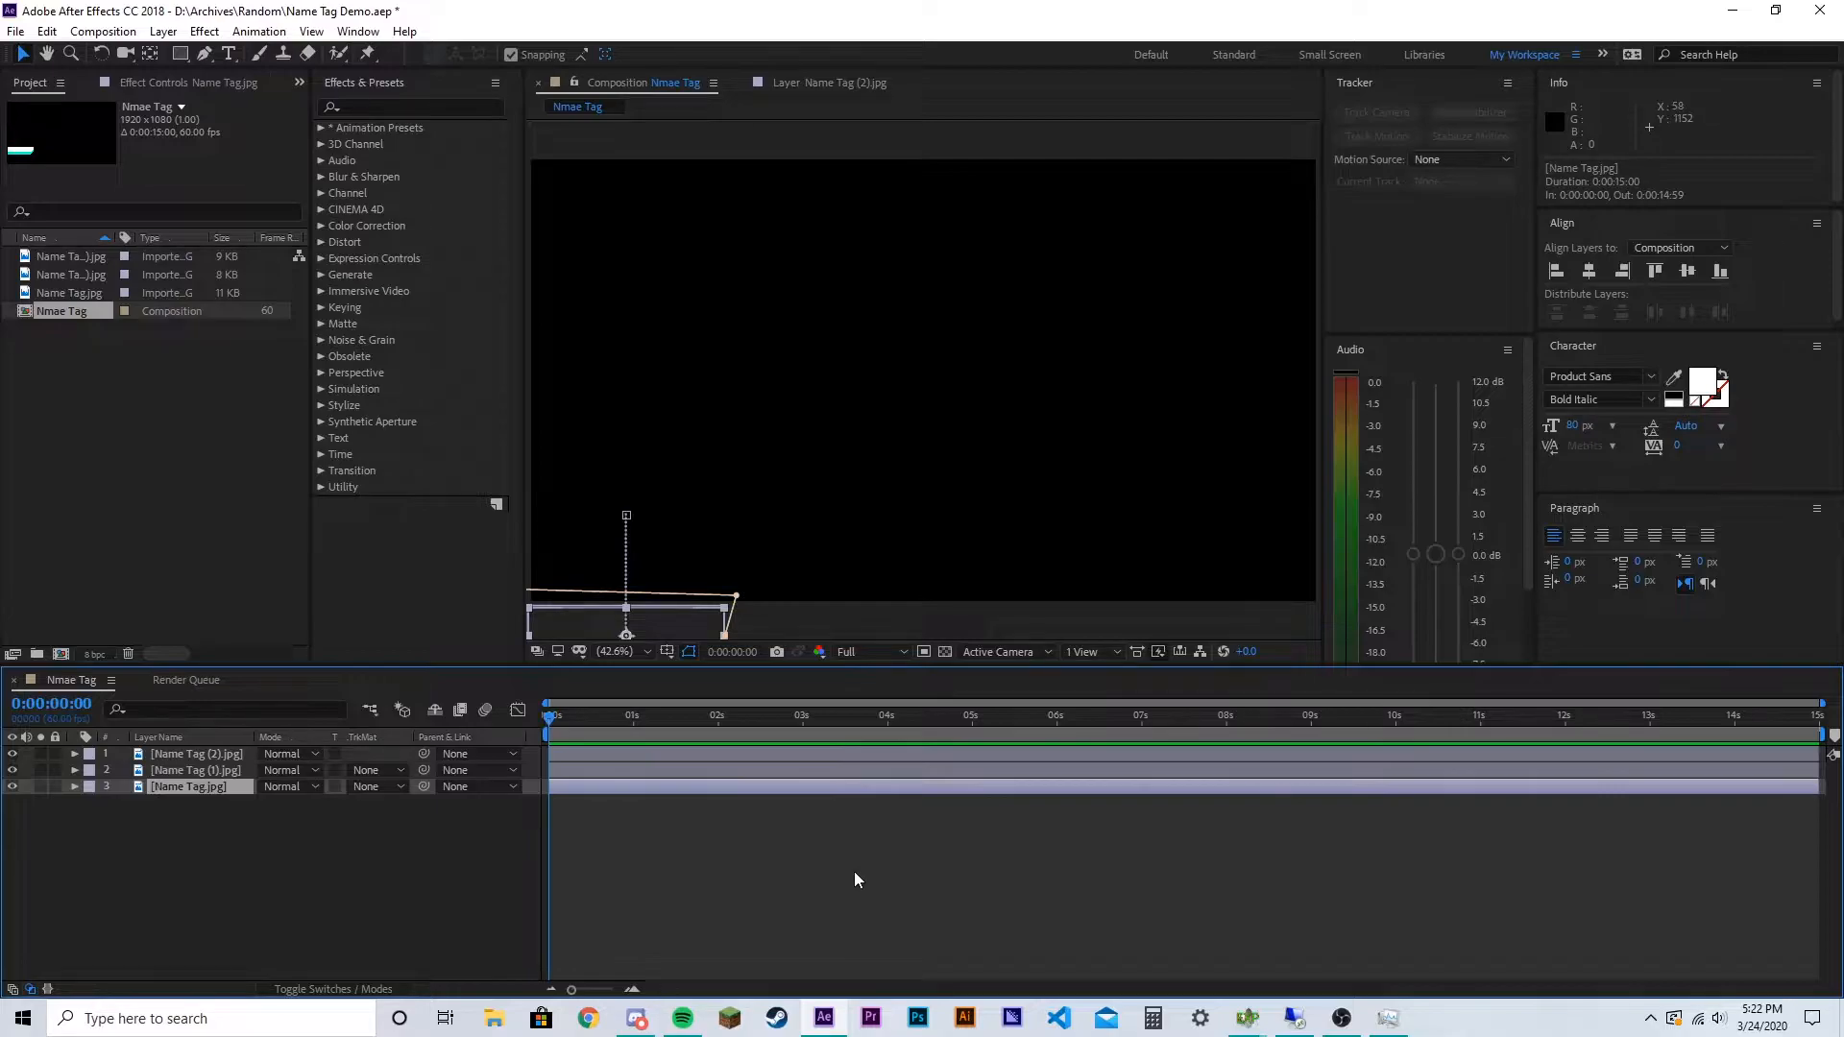
pyautogui.click(74, 754)
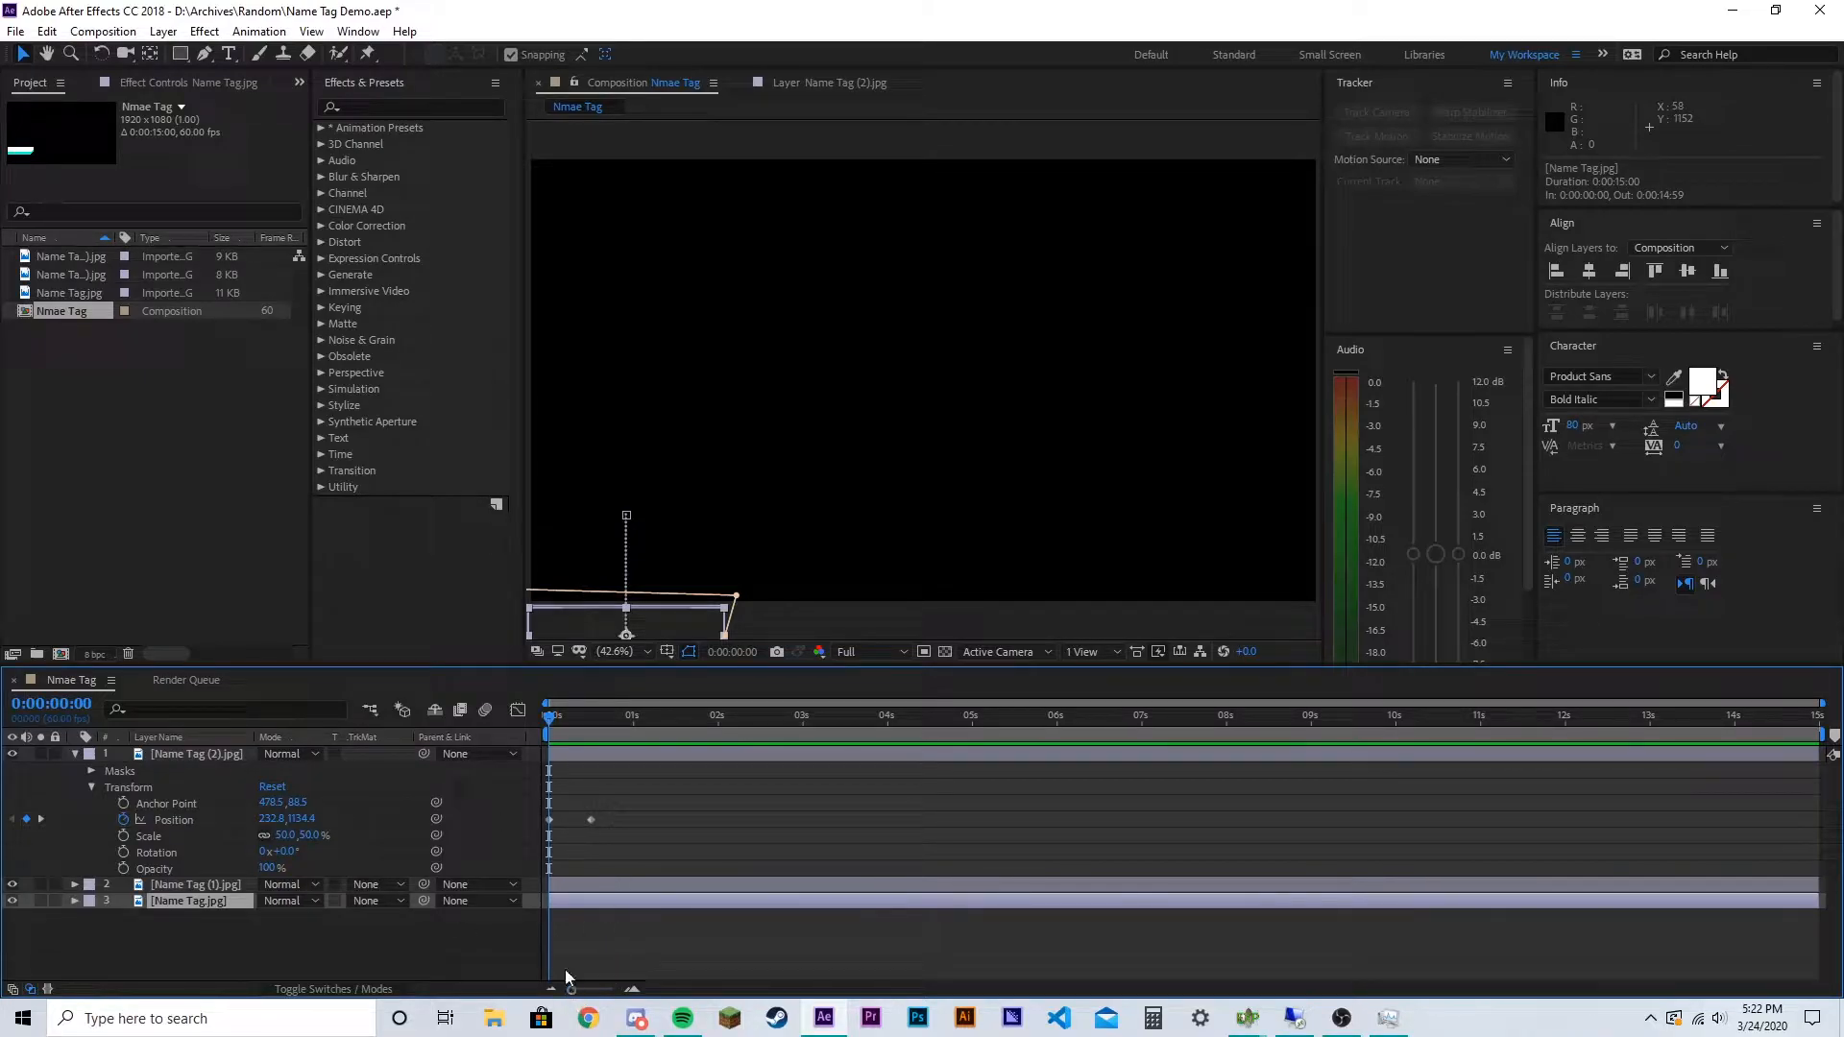
pyautogui.moveTo(574, 994); pyautogui.dragTo(611, 992)
pyautogui.click(1117, 821)
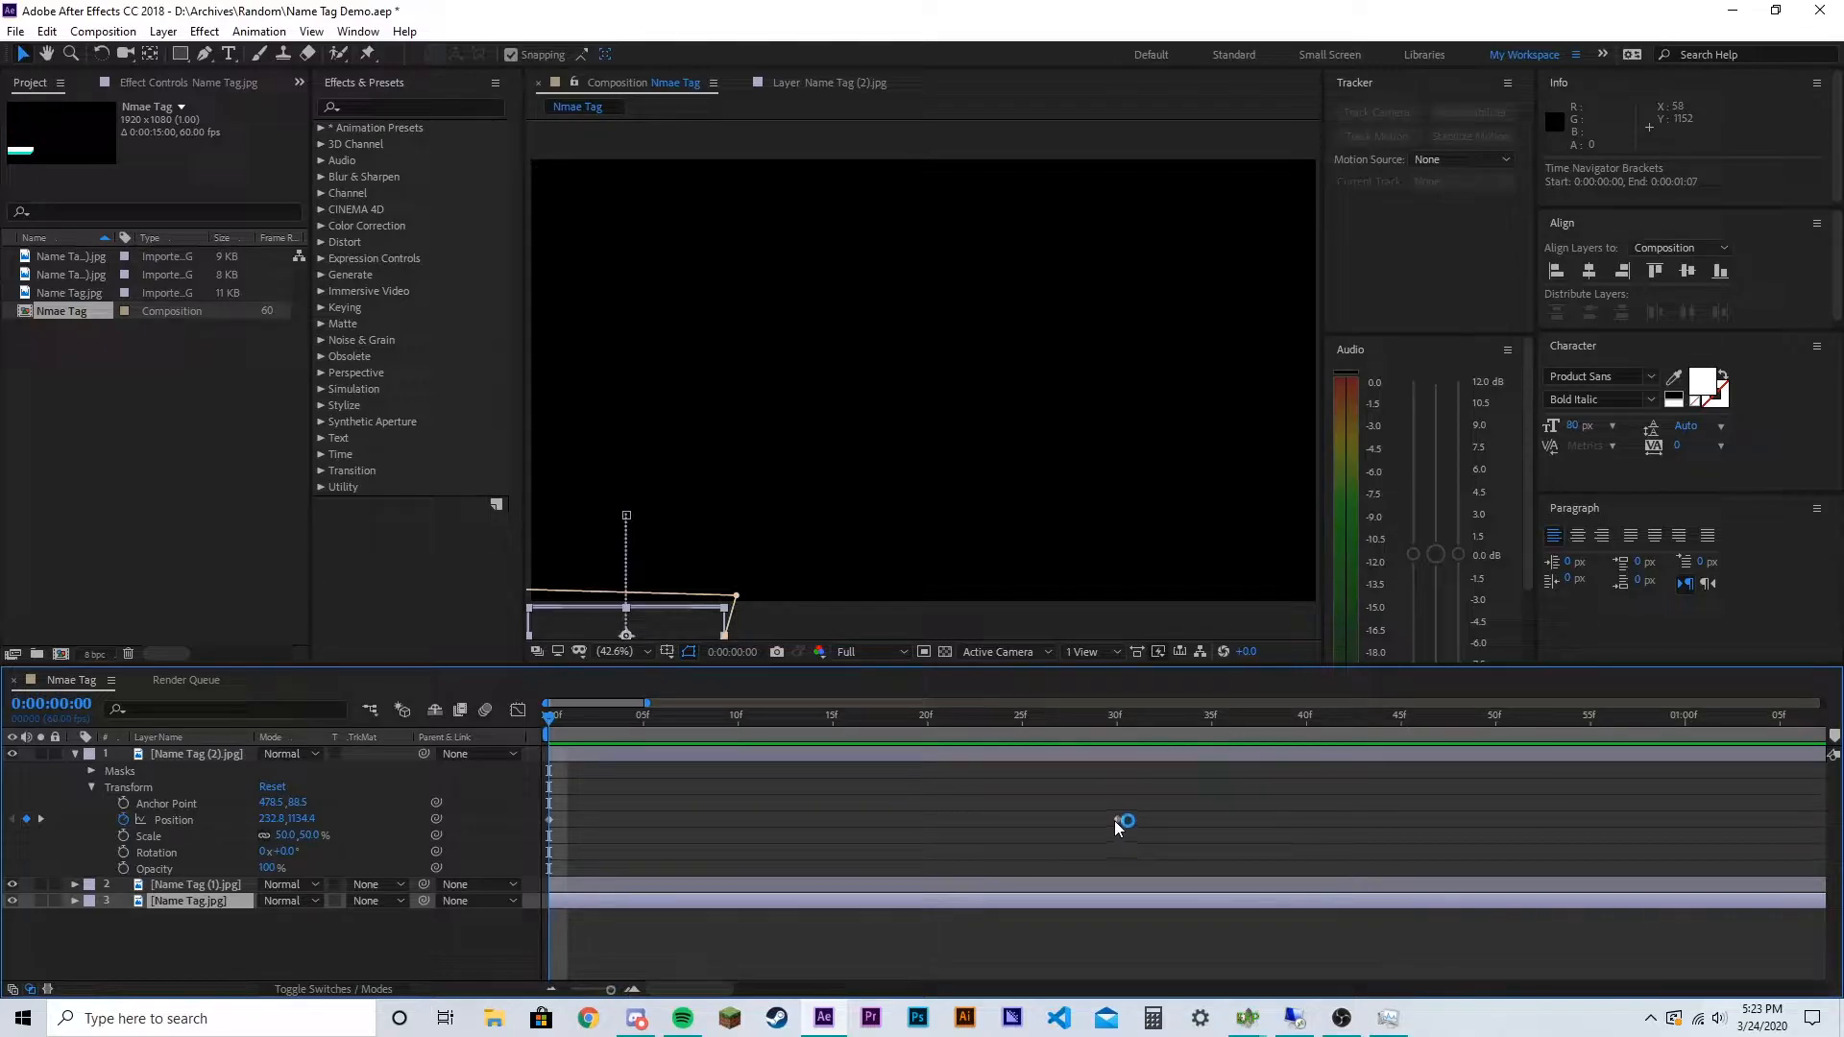
pyautogui.rightClick(184, 822)
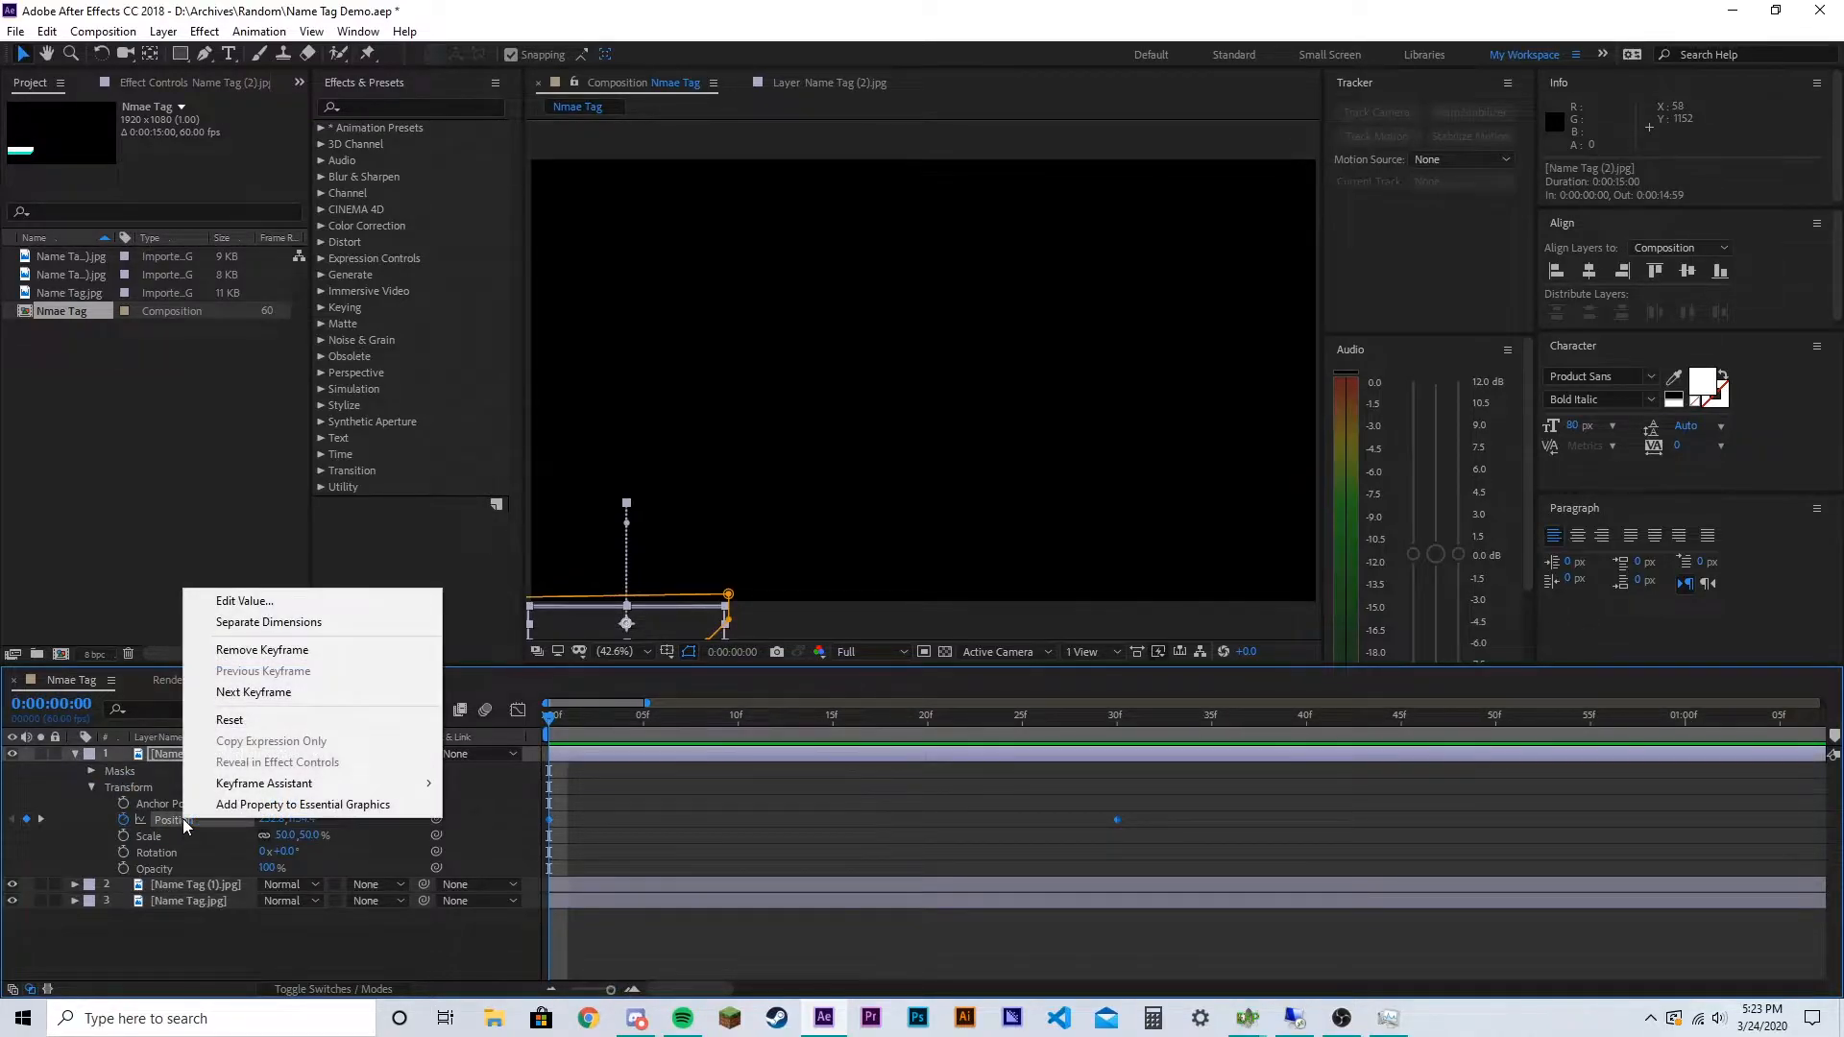
pyautogui.click(264, 622)
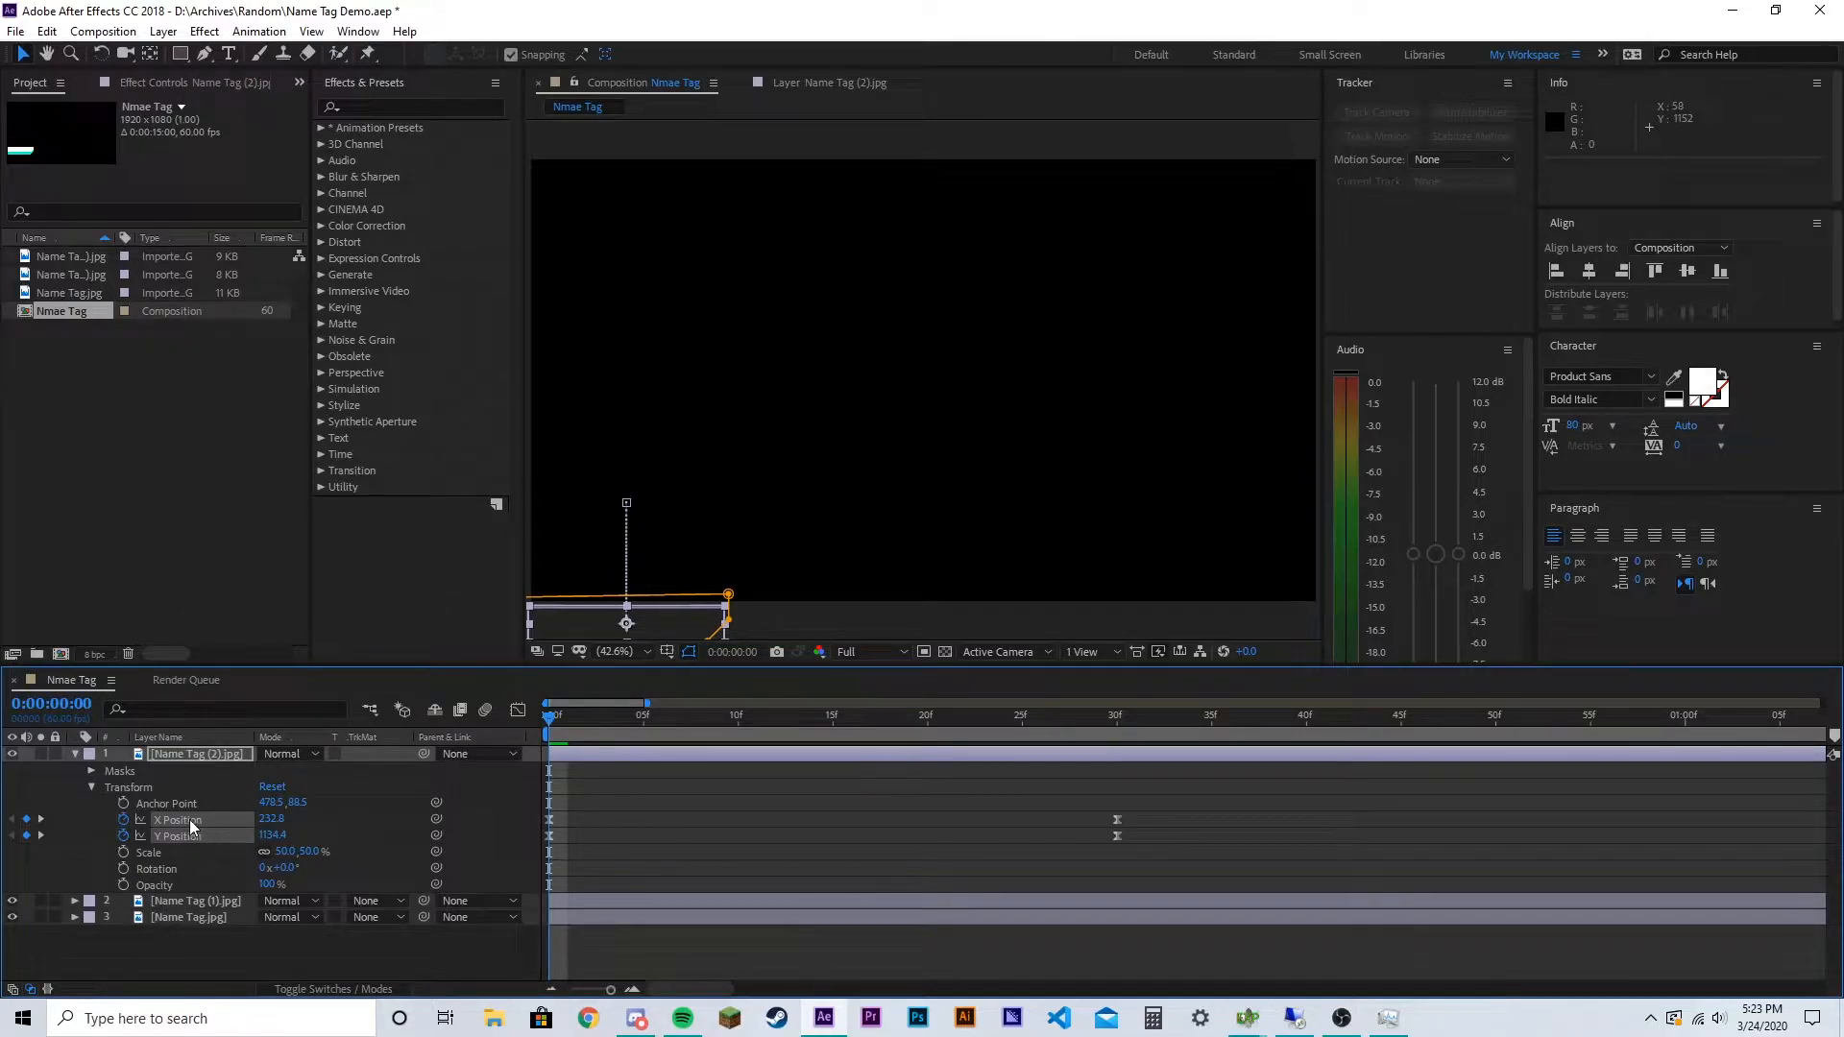
# Remove the X Position keyframes from Name Tag (2).jpg, keep its Y Position keyframes, and deselect the layer
pyautogui.click(219, 948)
pyautogui.click(176, 823)
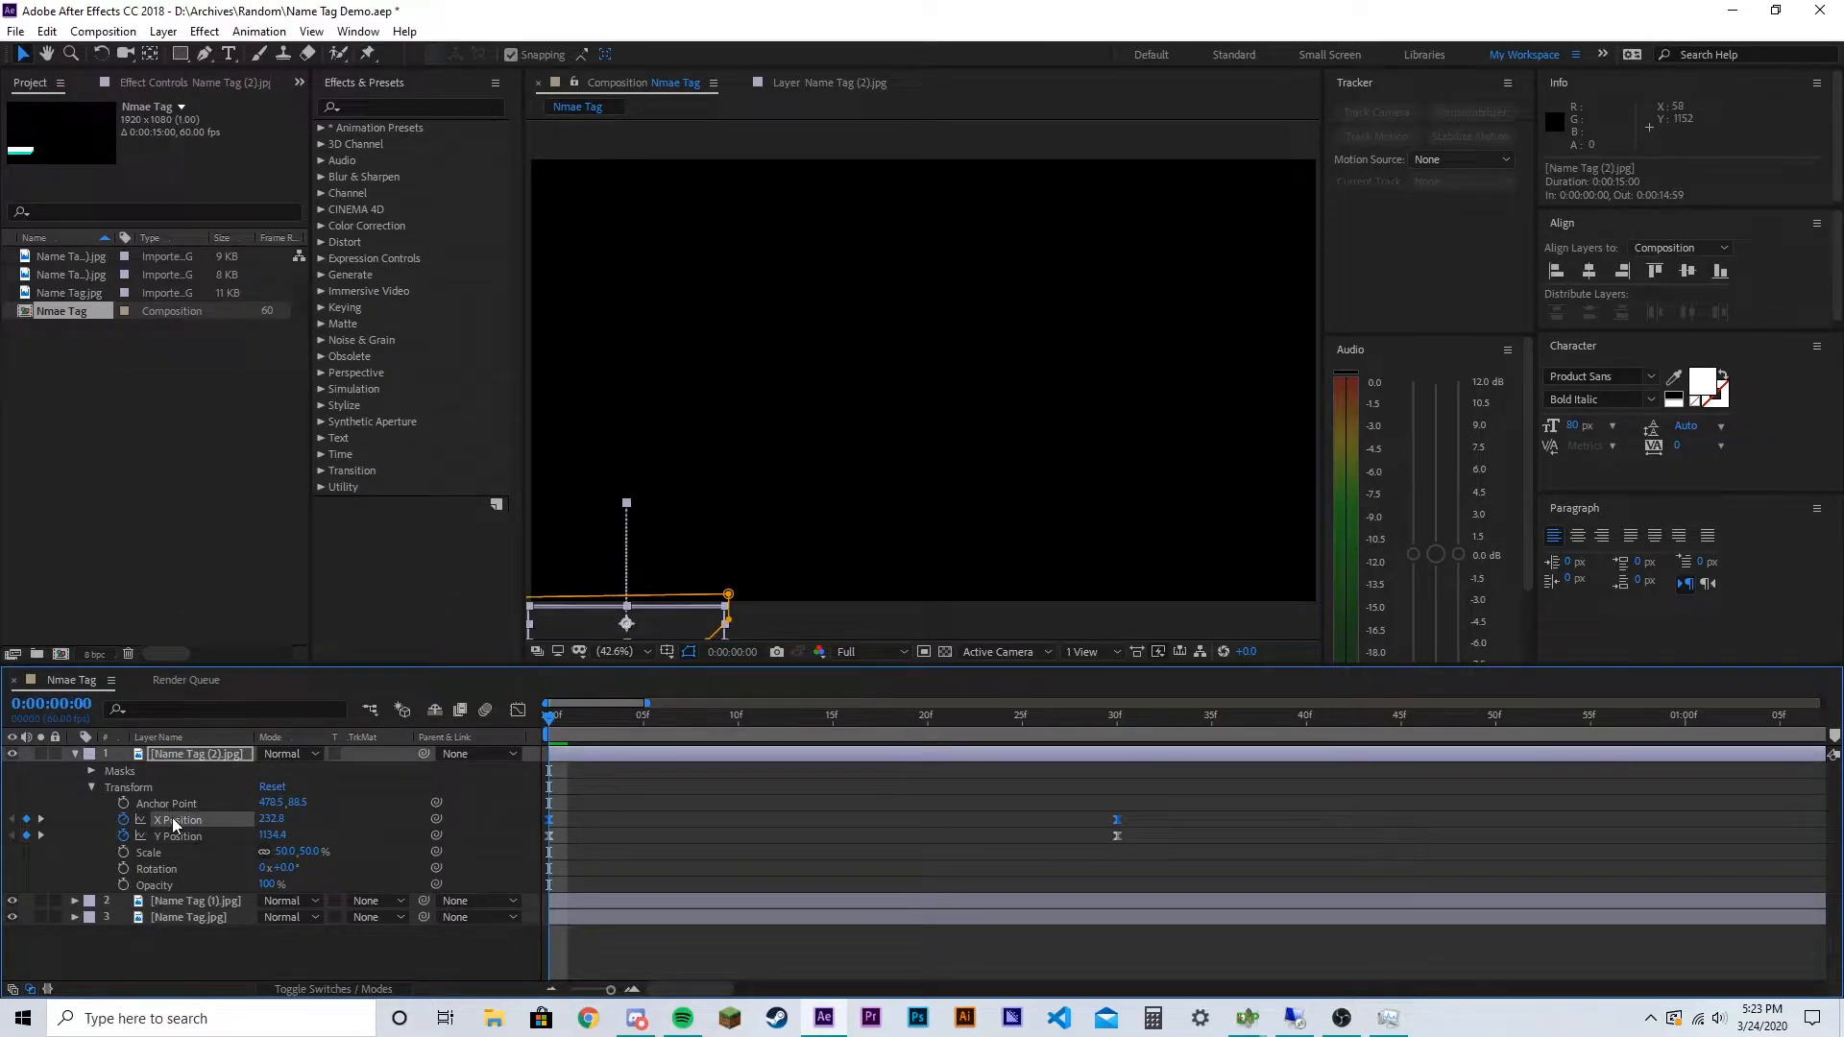
pyautogui.click(123, 819)
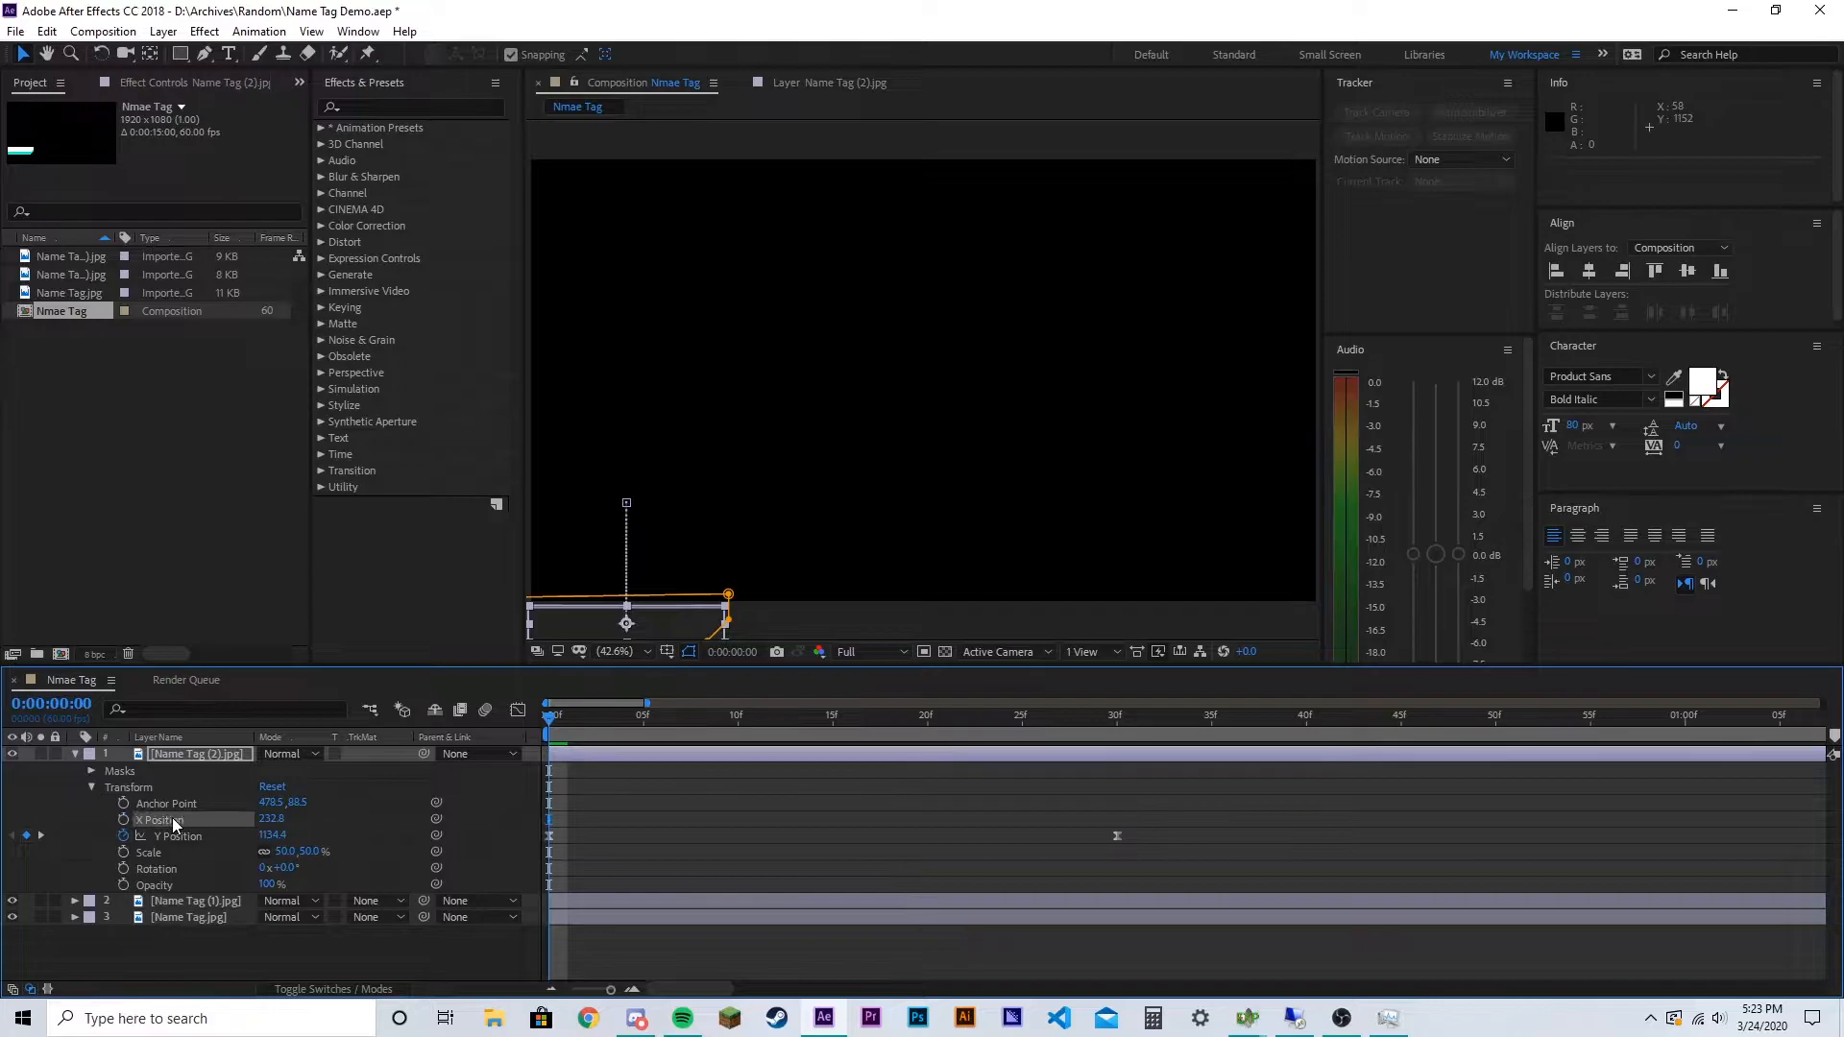
pyautogui.click(671, 962)
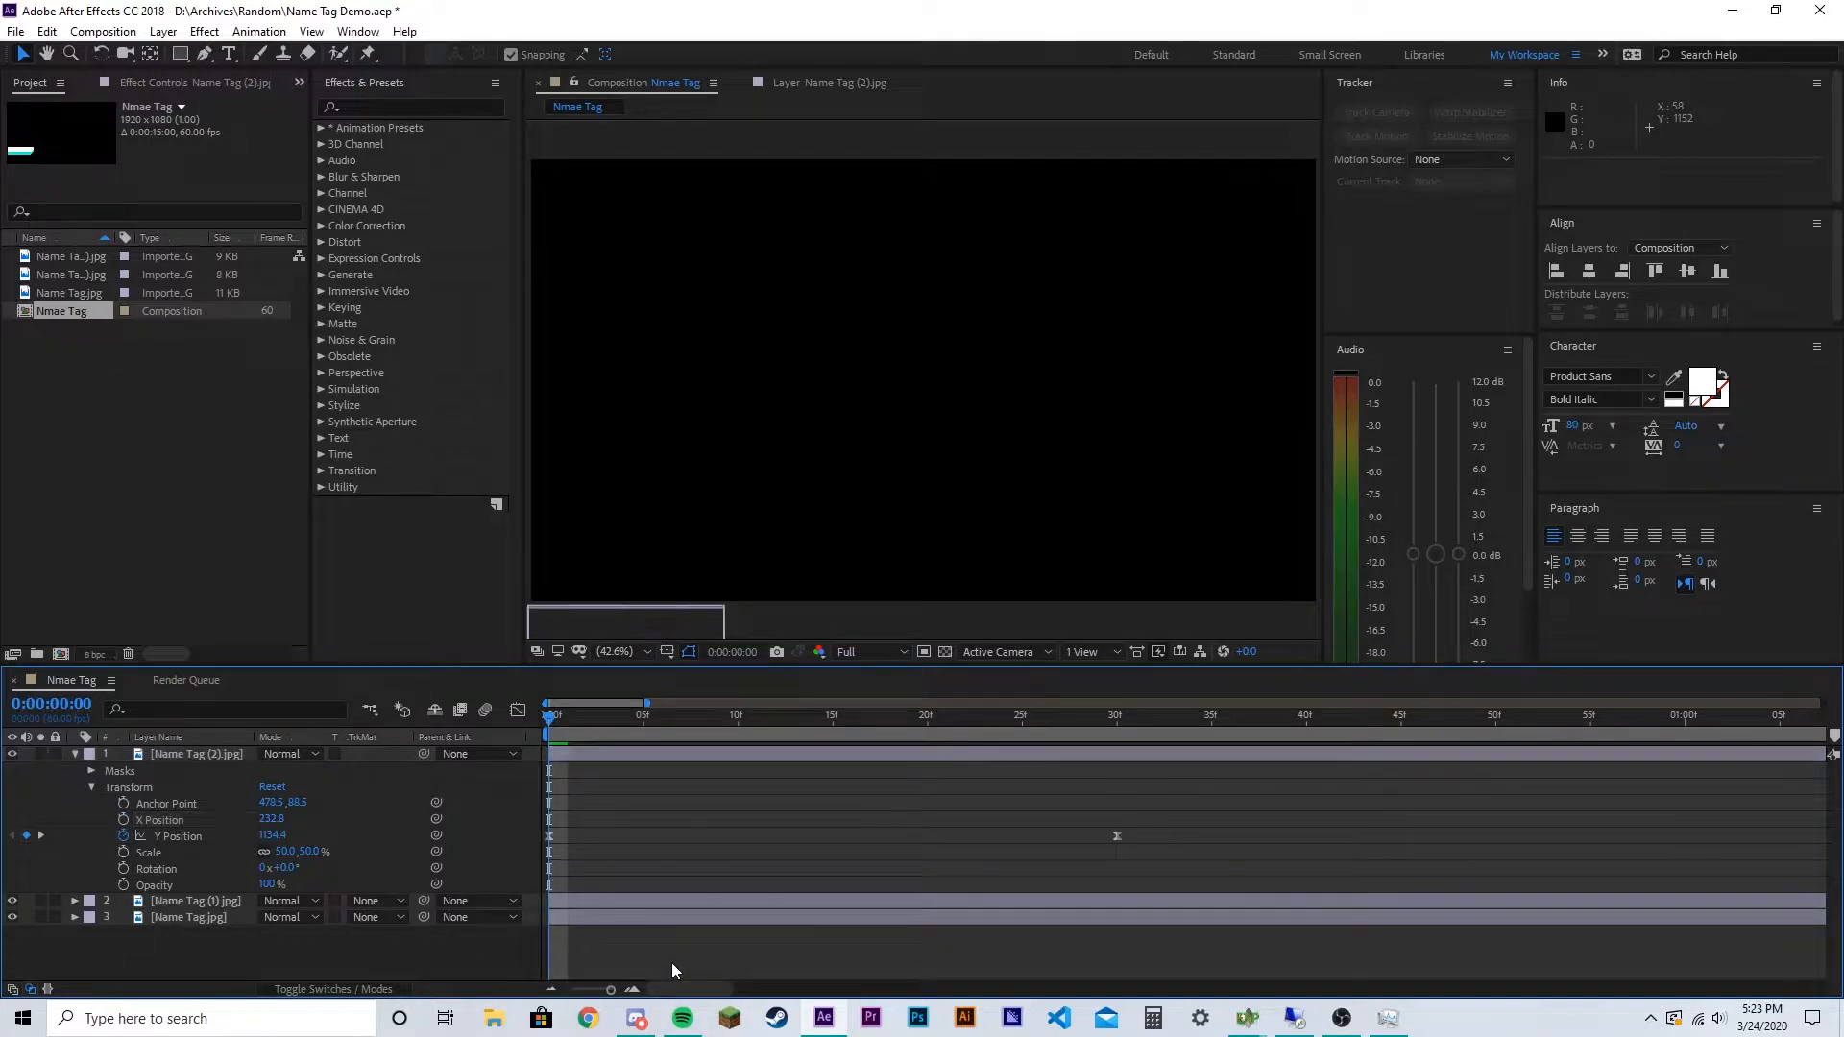
# Show the Y Position curve of Name Tag (2).jpg in the Graph Editor with both keyframes selected
pyautogui.click(1114, 836)
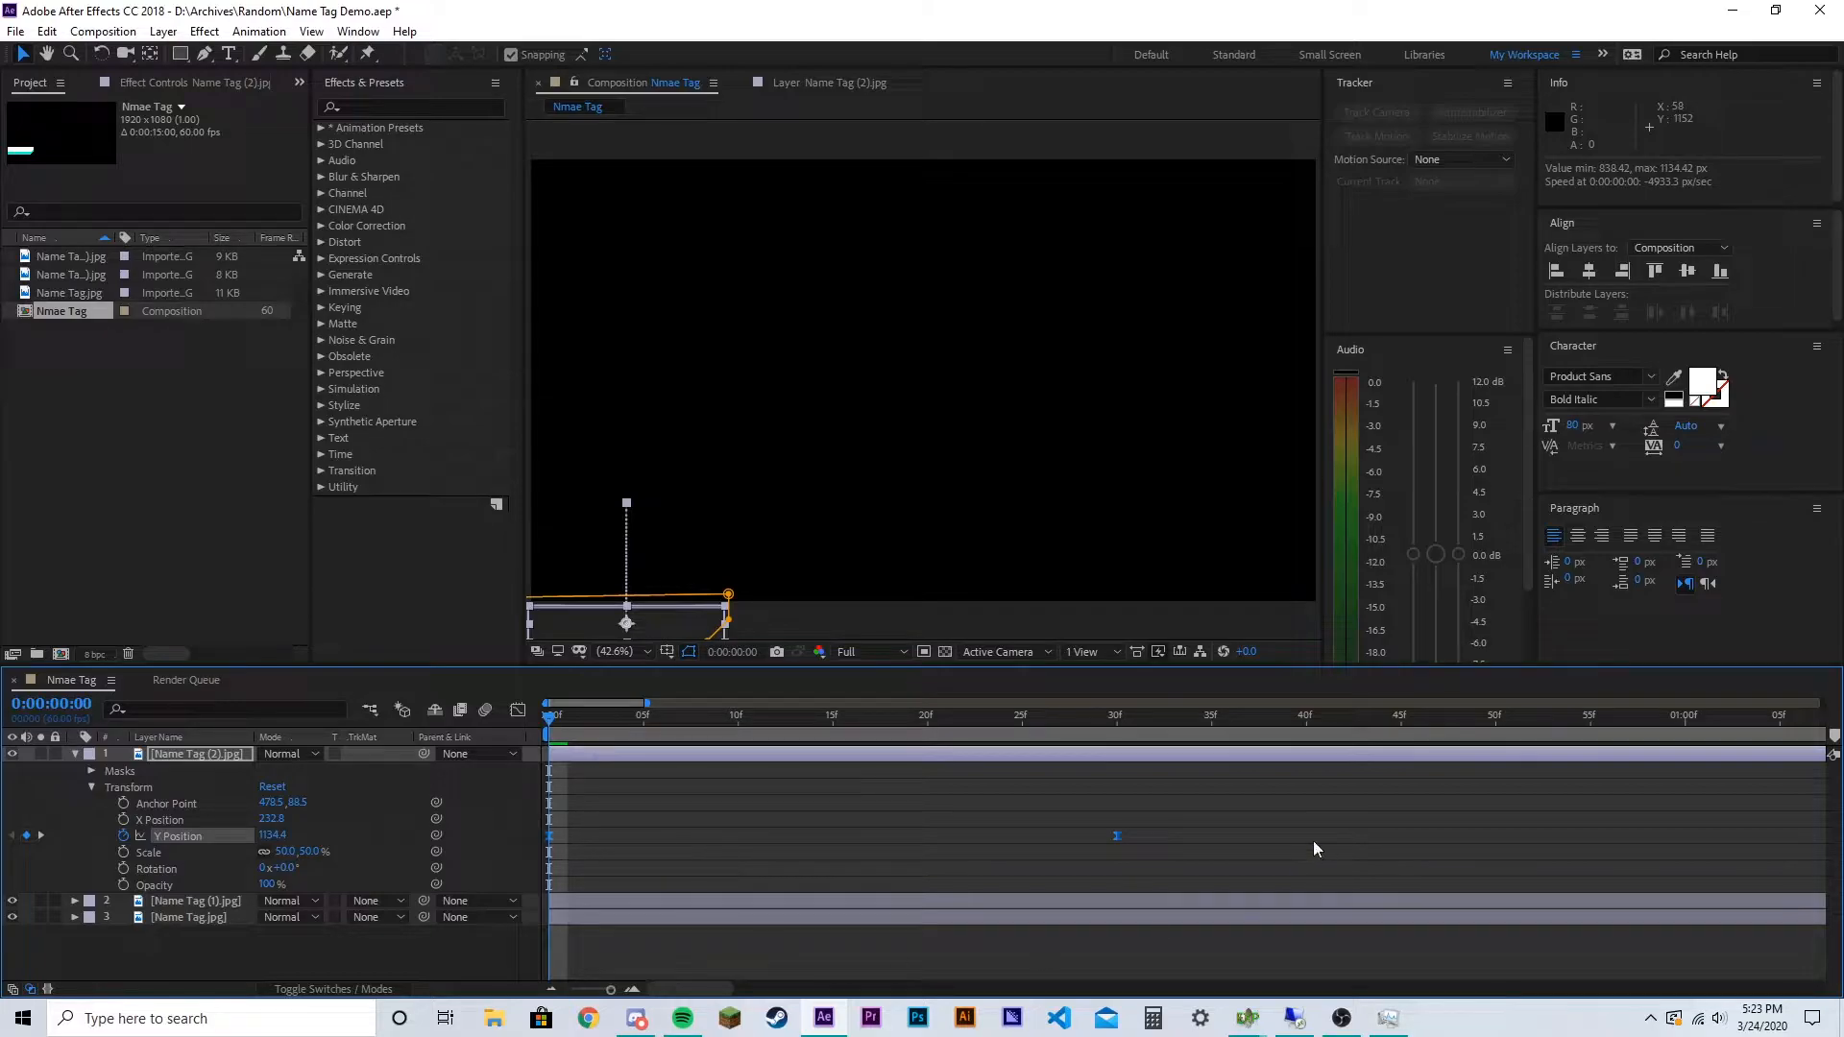
pyautogui.click(518, 711)
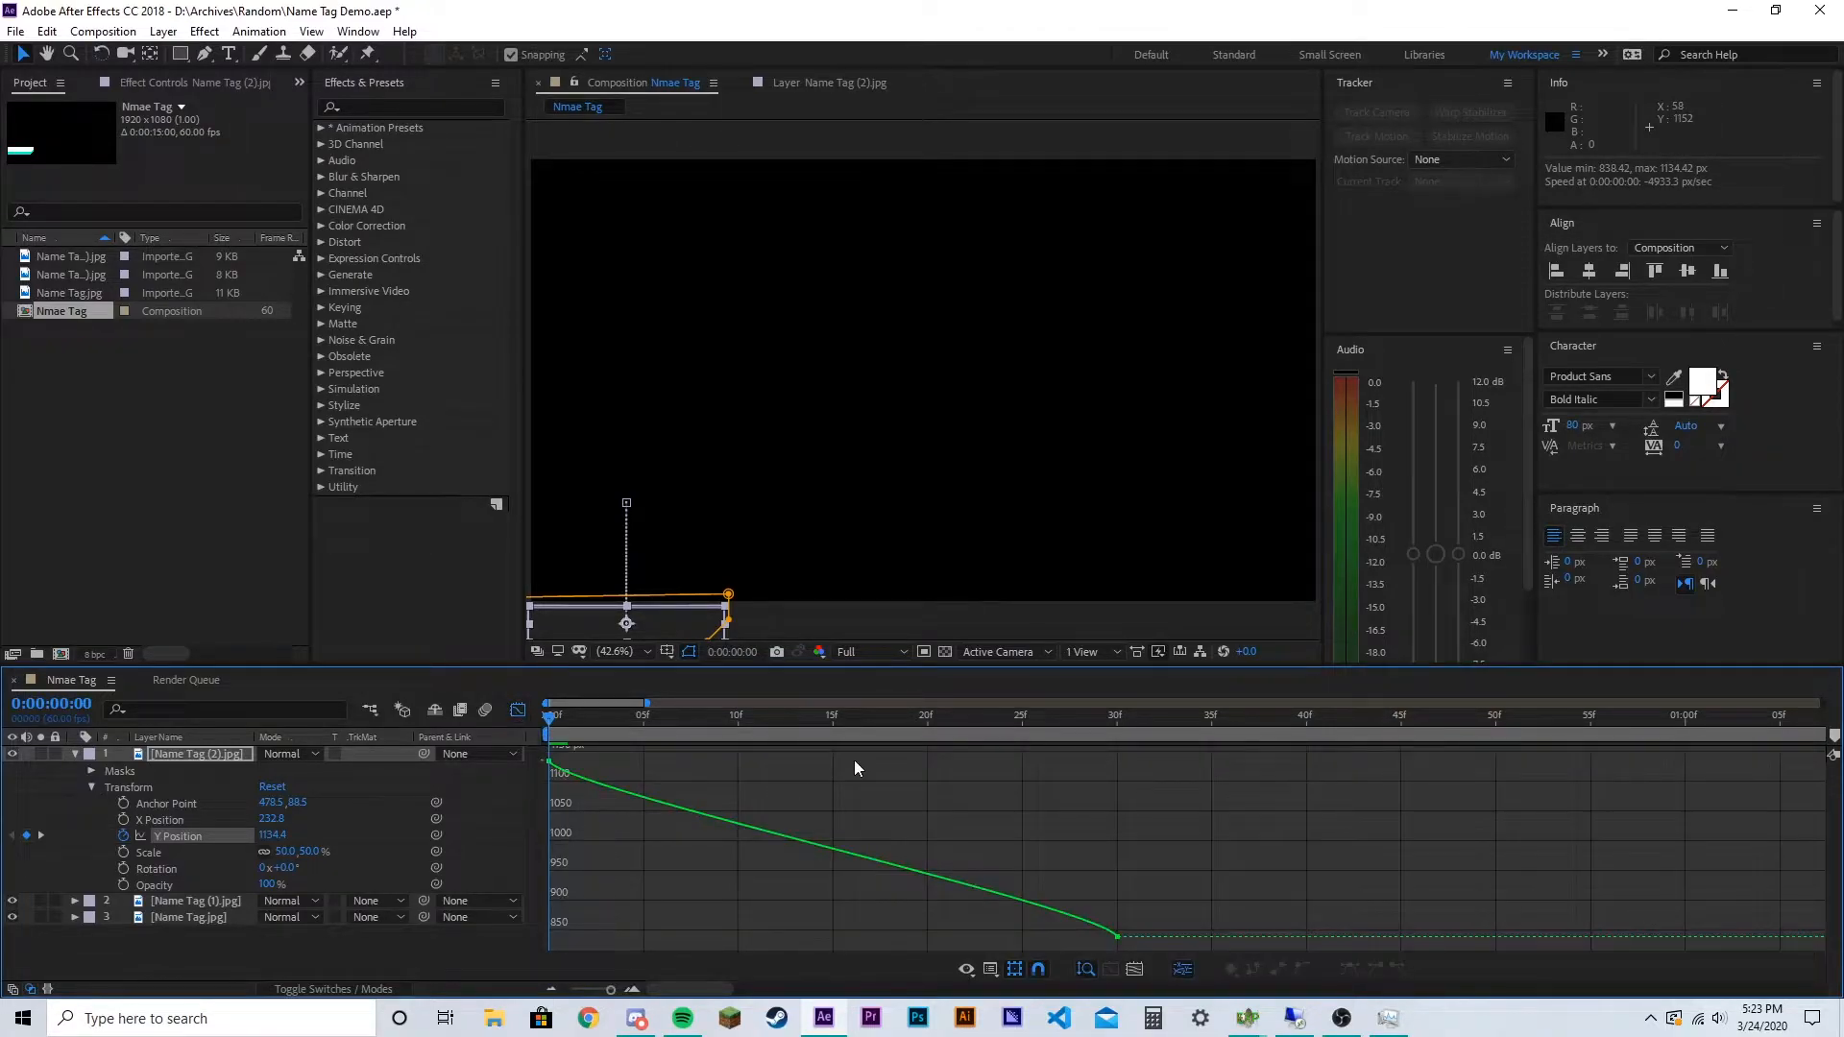
pyautogui.click(826, 848)
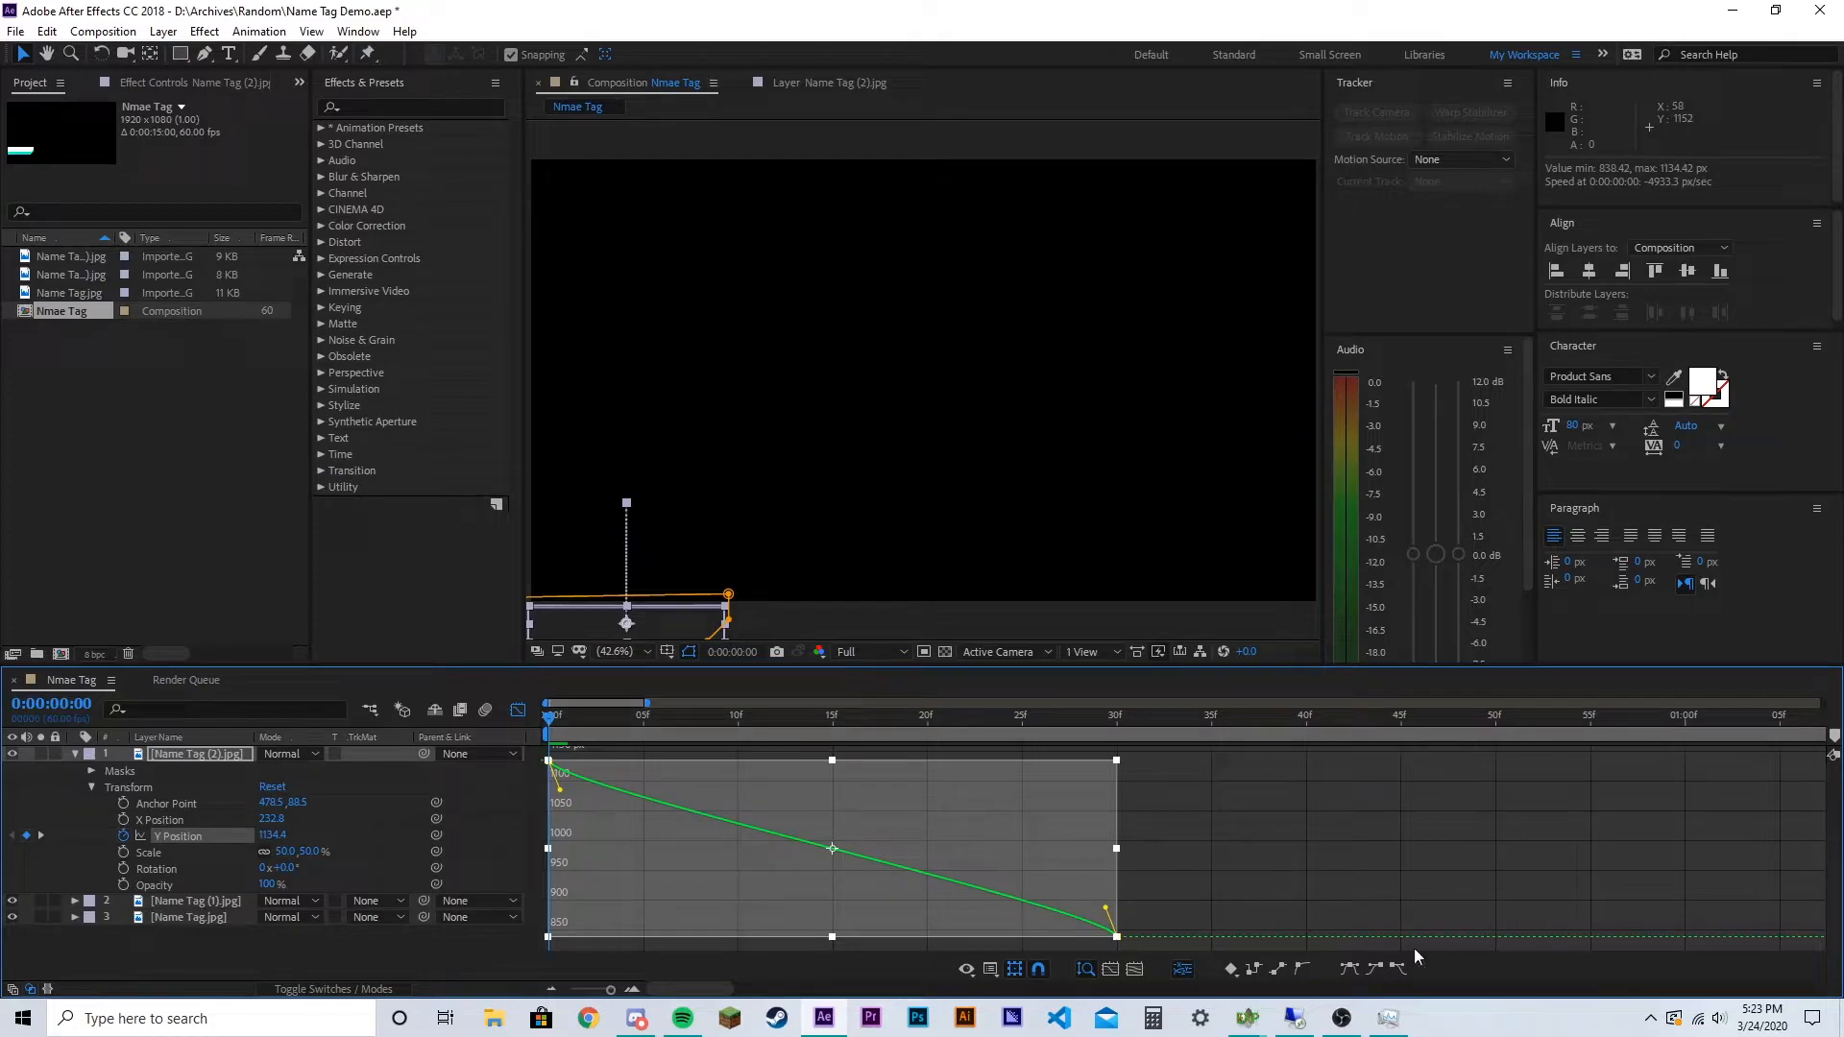
# Try an Easy Ease curve with a steep start and long slowdown on Y Position, and convert the keyframes back to linear
pyautogui.click(1348, 969)
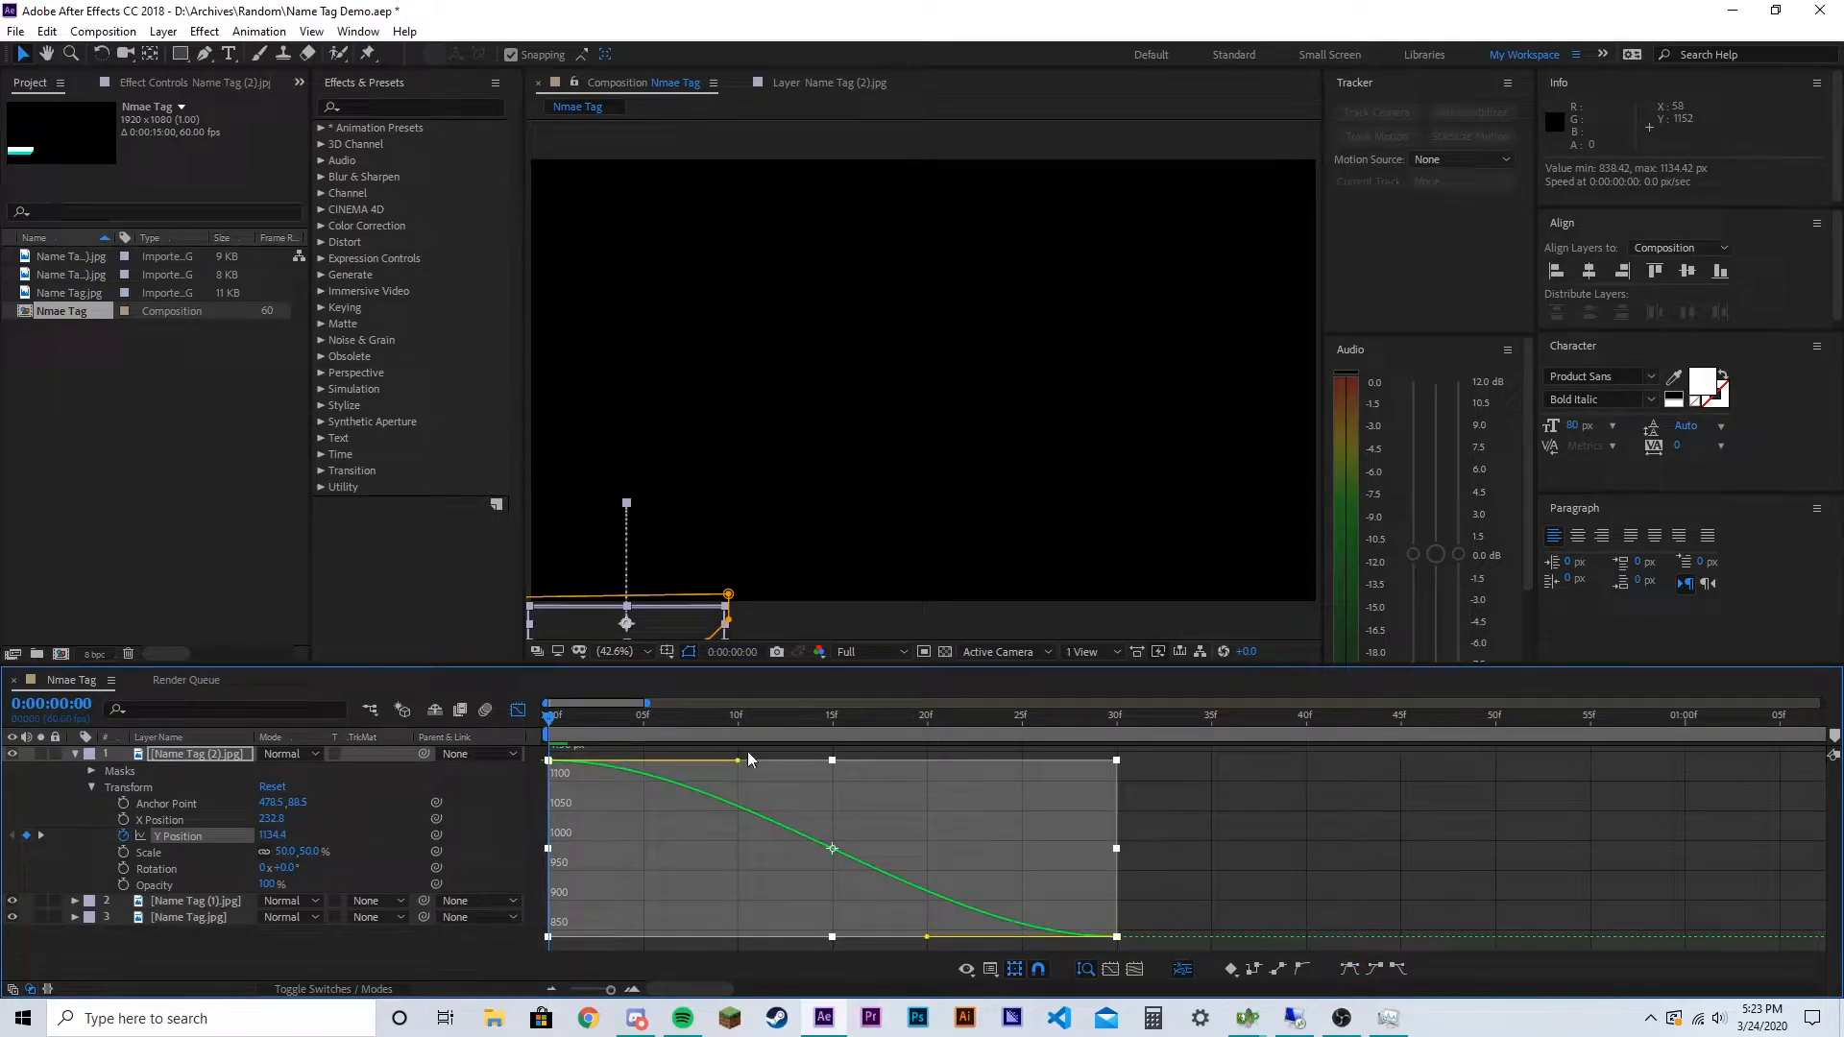
pyautogui.moveTo(735, 764); pyautogui.dragTo(556, 933)
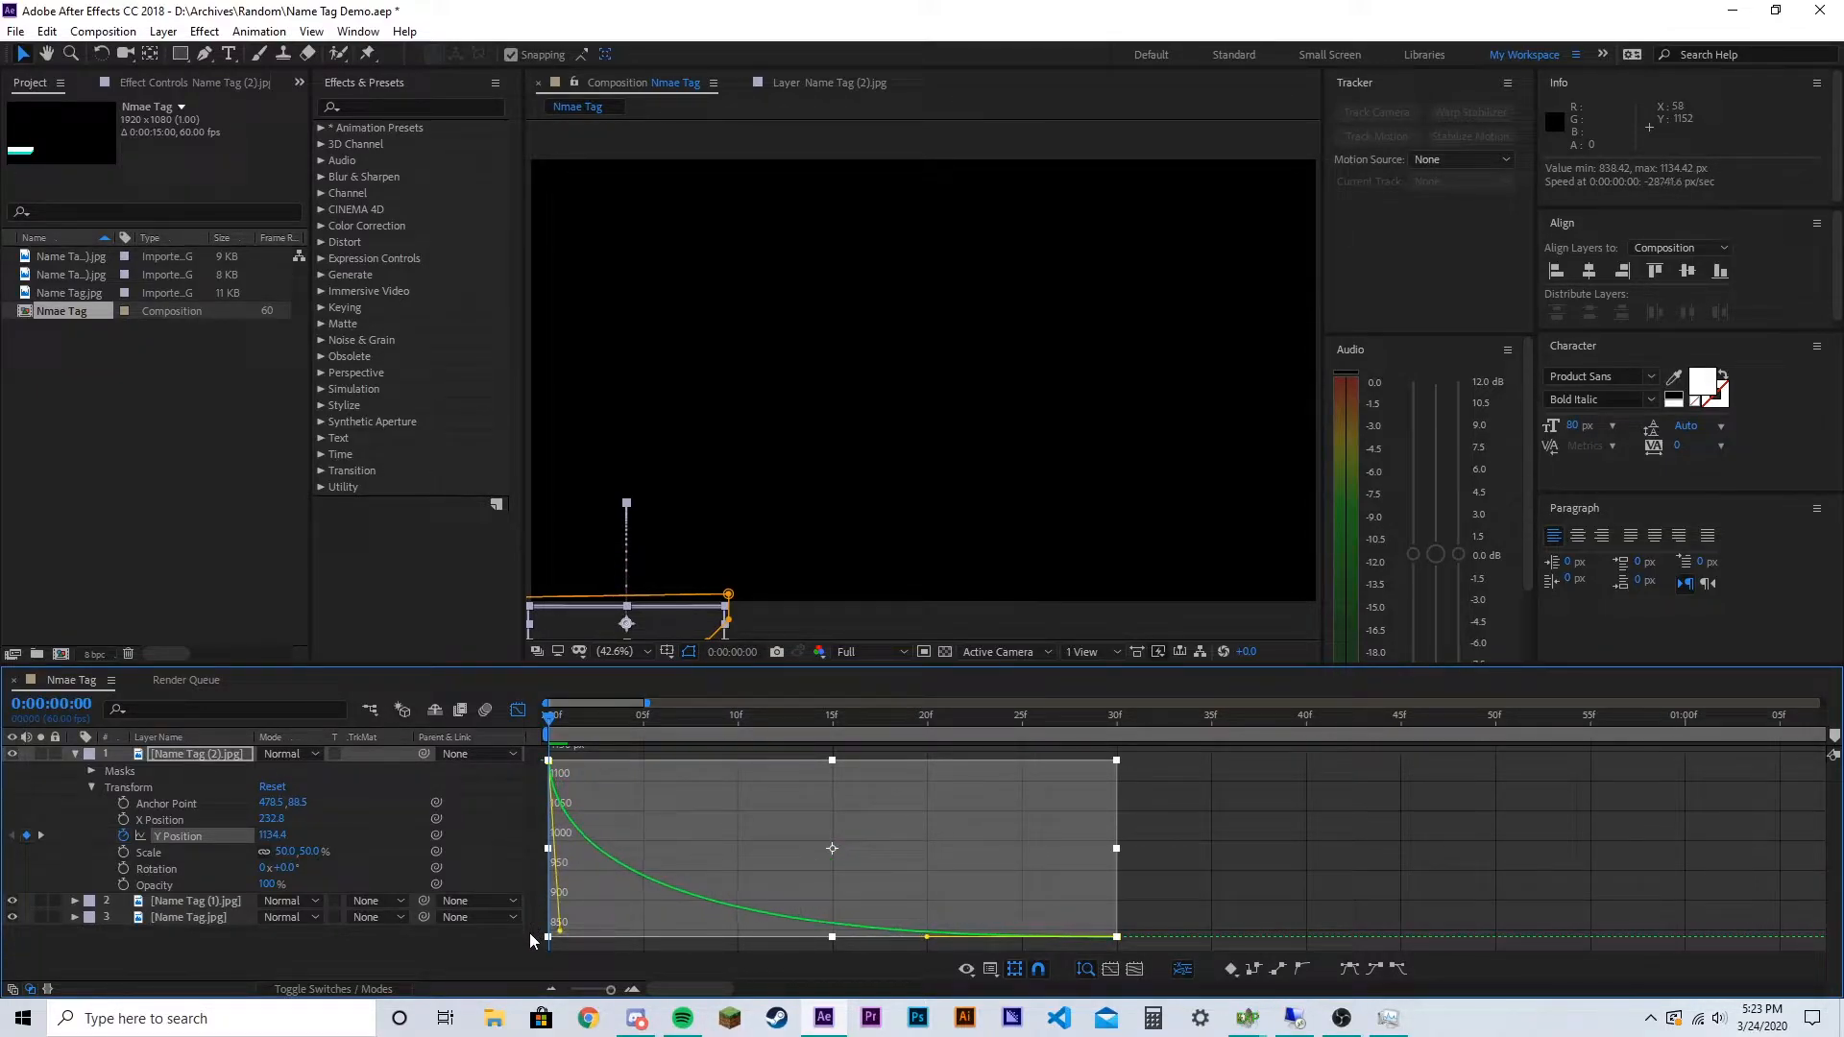
pyautogui.moveTo(925, 936); pyautogui.dragTo(832, 935)
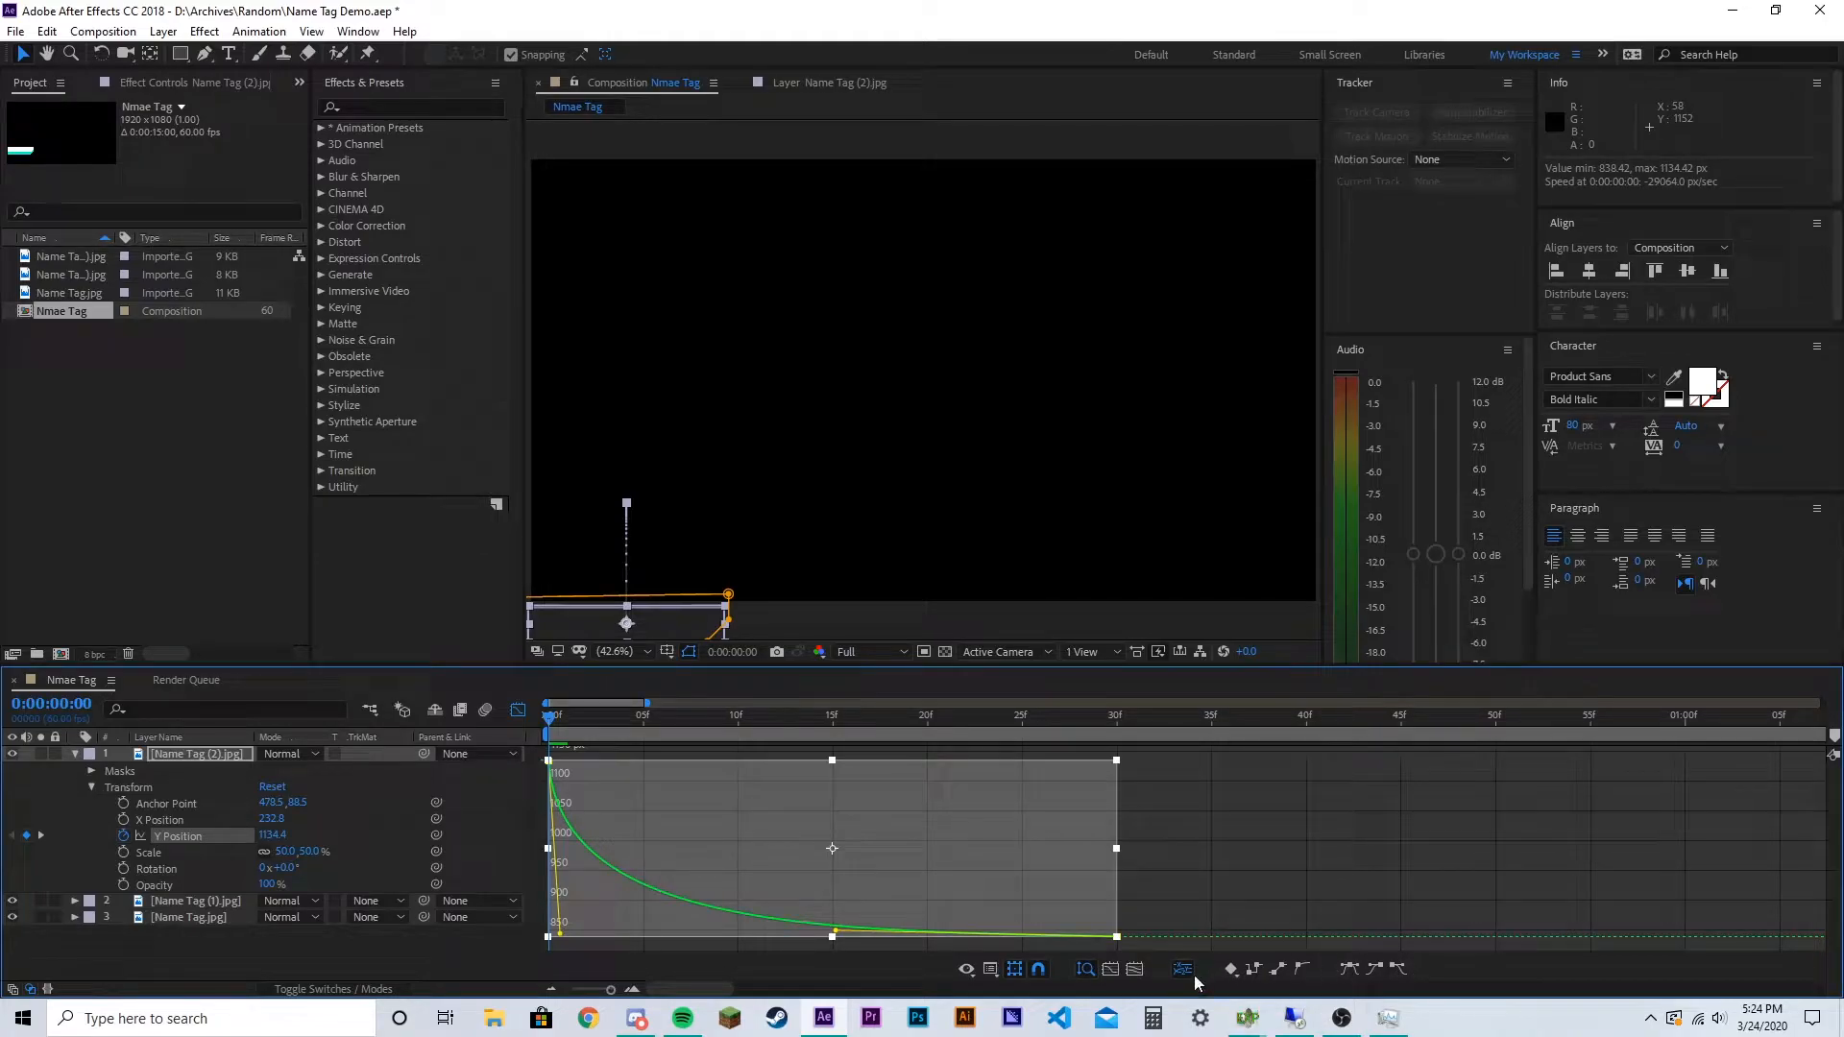
pyautogui.click(1277, 969)
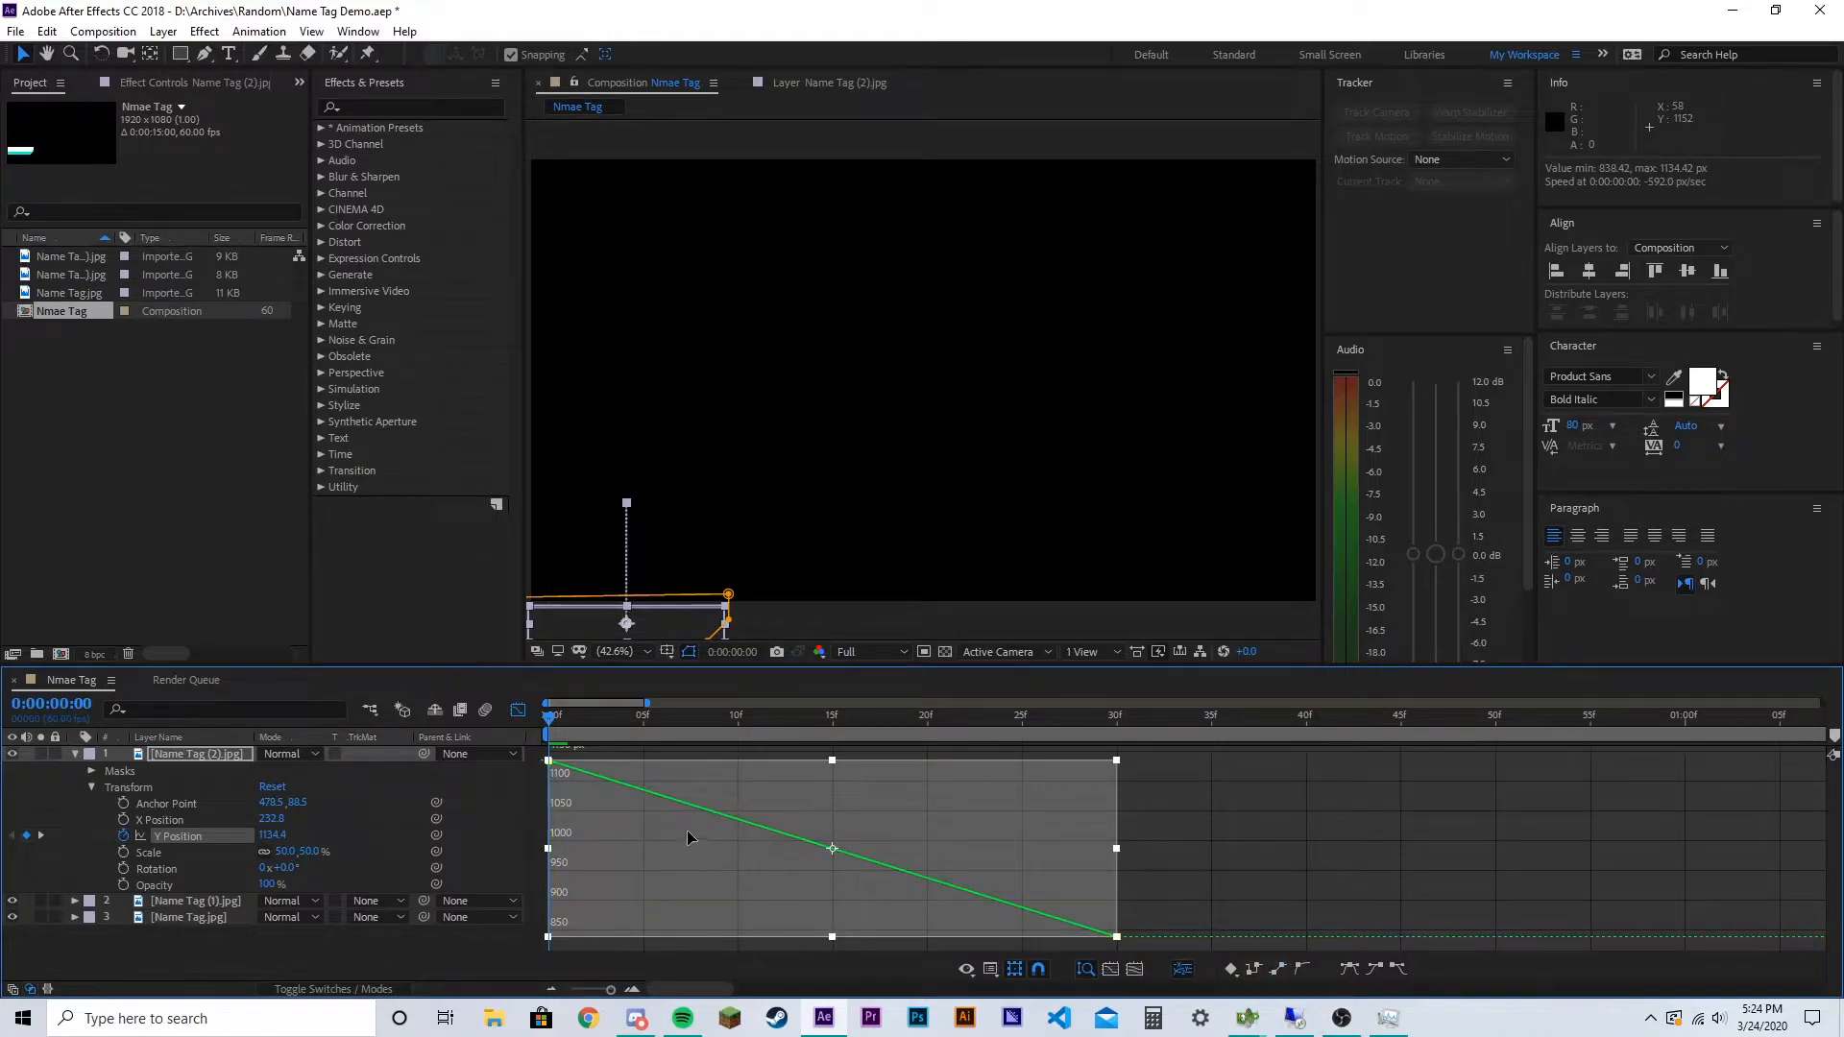
# Easy-ease both Y Position keyframes, aiming the start handle steeply downward and extending the end handle back to about frame 15
pyautogui.click(1349, 970)
pyautogui.moveTo(736, 761); pyautogui.dragTo(561, 938)
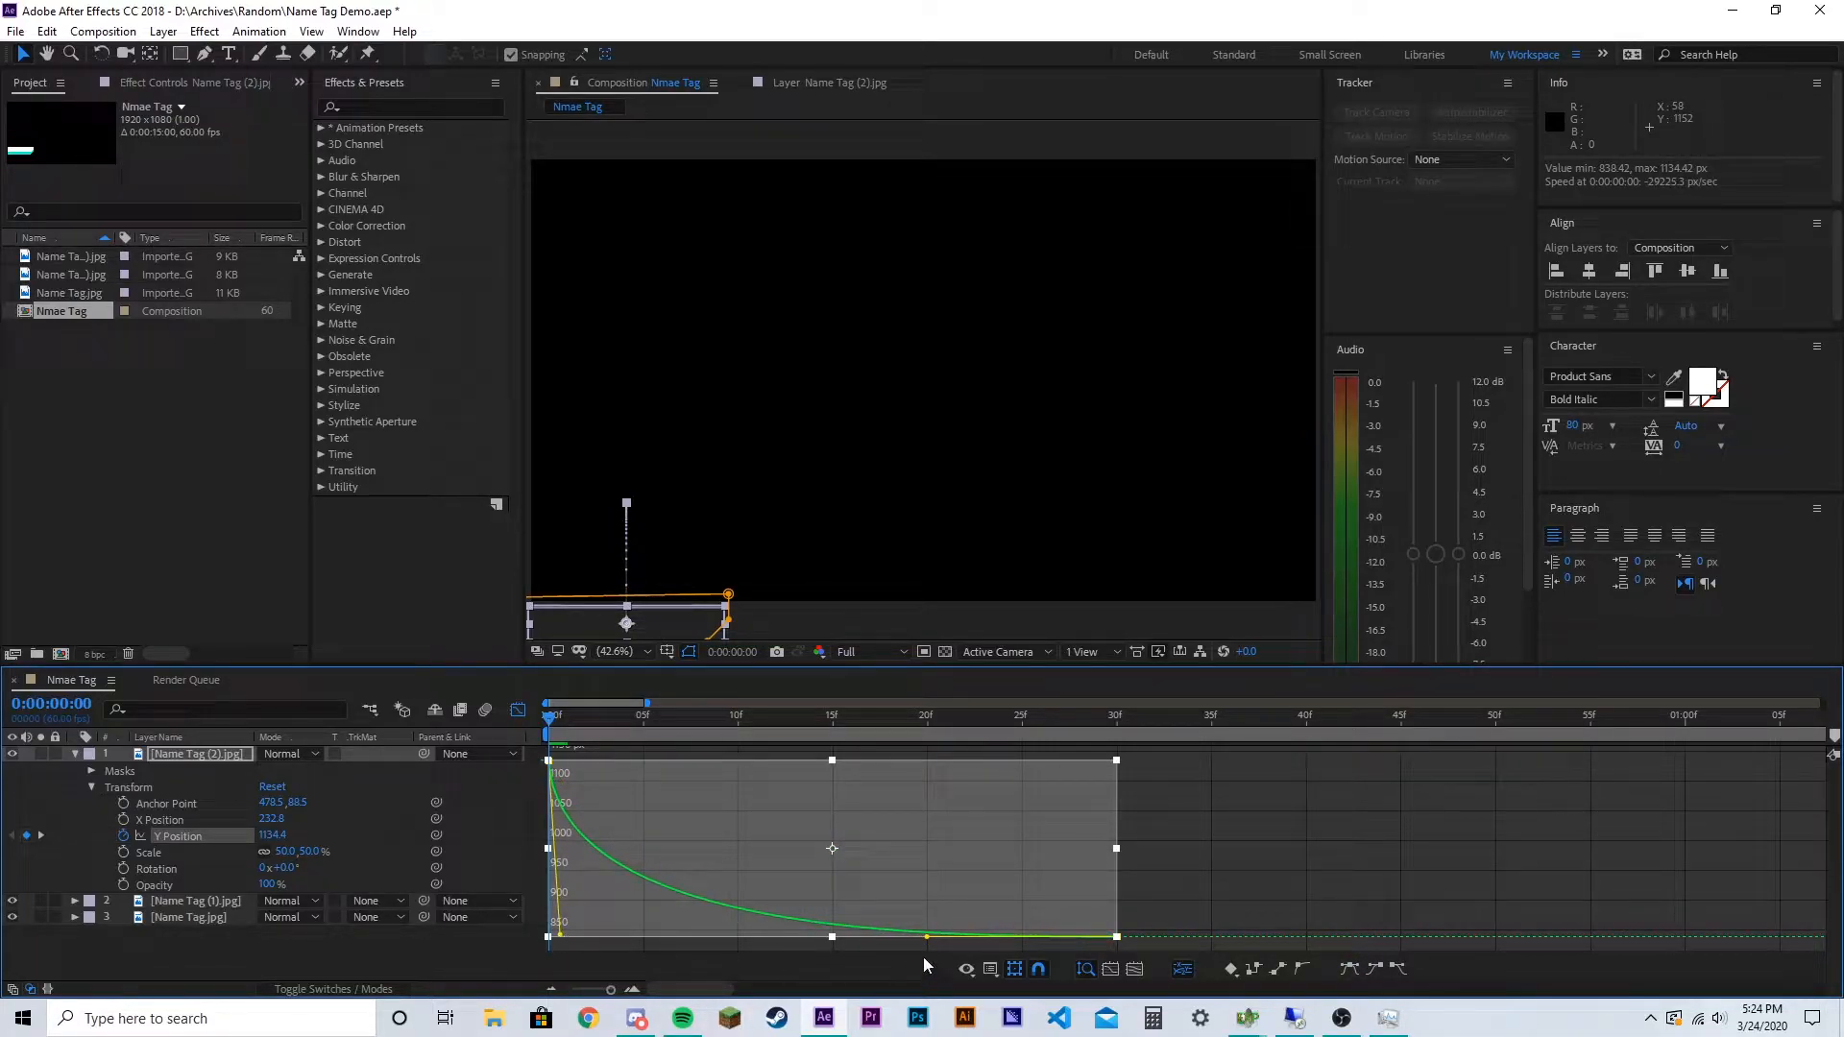
pyautogui.moveTo(930, 938); pyautogui.dragTo(831, 939)
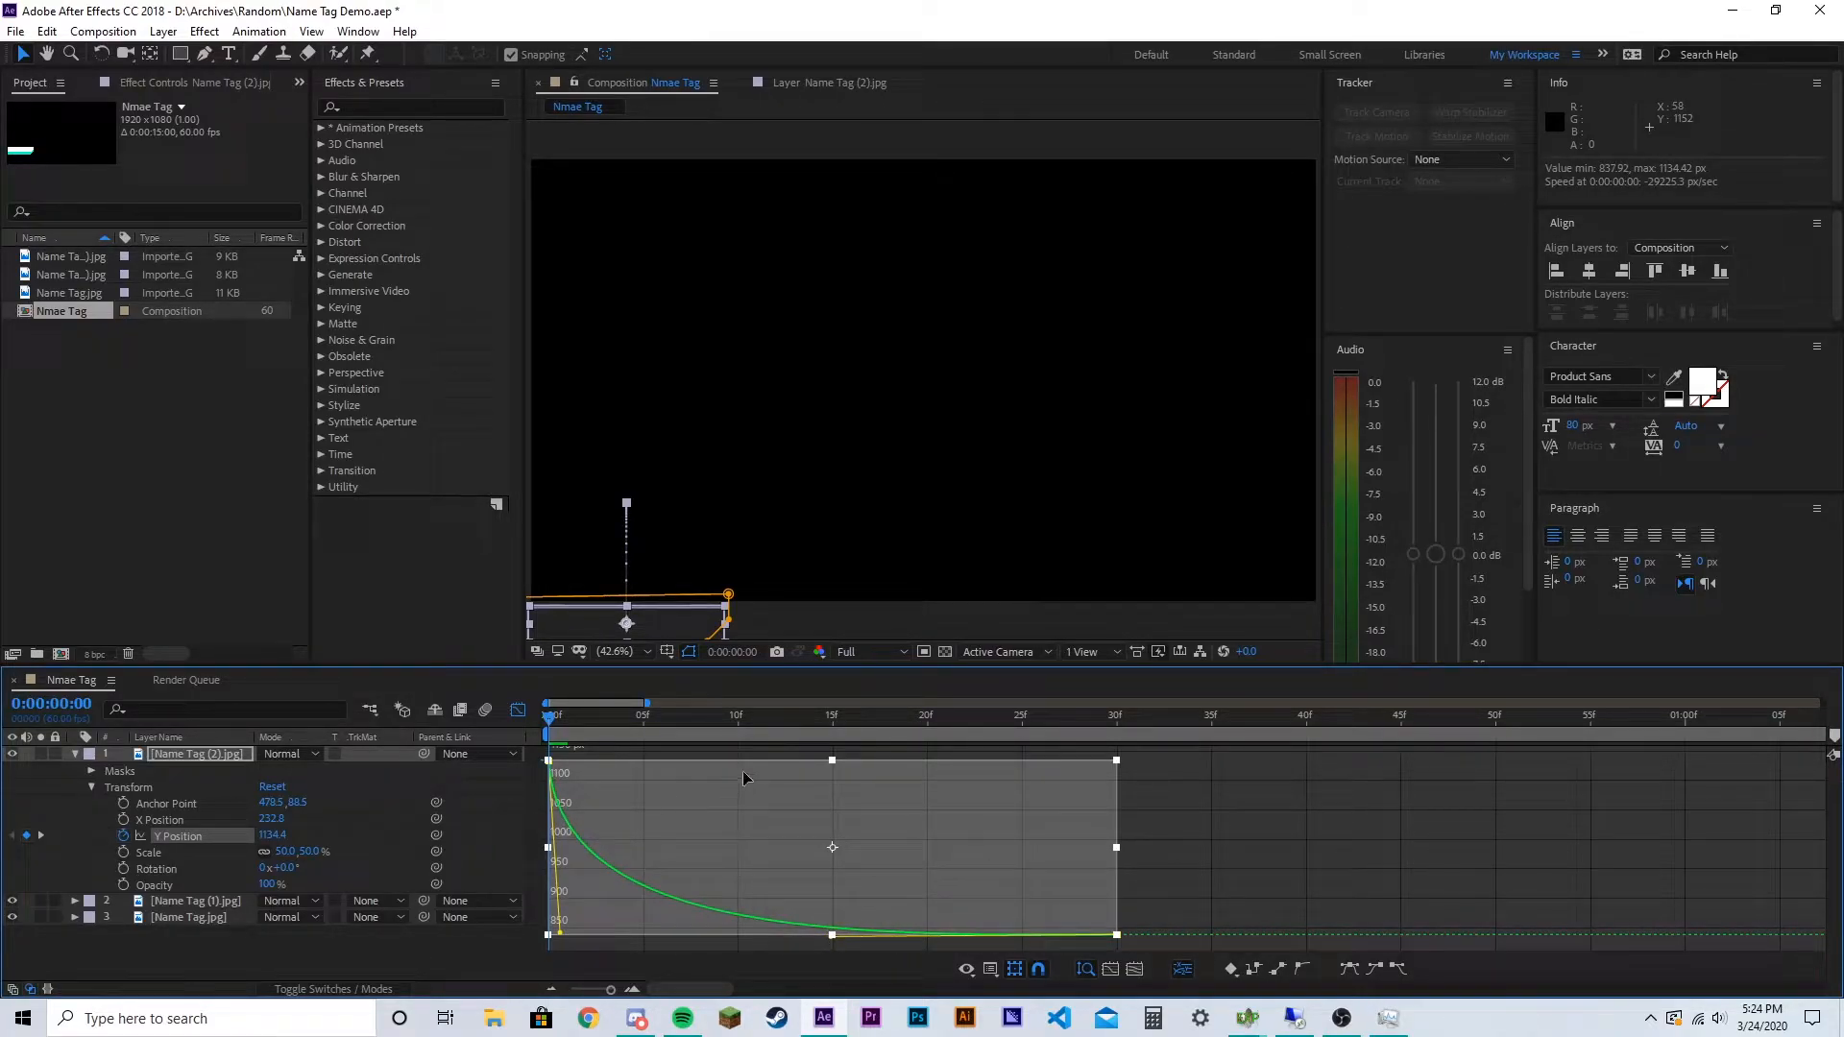
# Preview the eased rise of Name Tag (2).jpg and return to 0:00:00:00
pyautogui.moveTo(549, 718); pyautogui.dragTo(625, 718)
pyautogui.press('space')
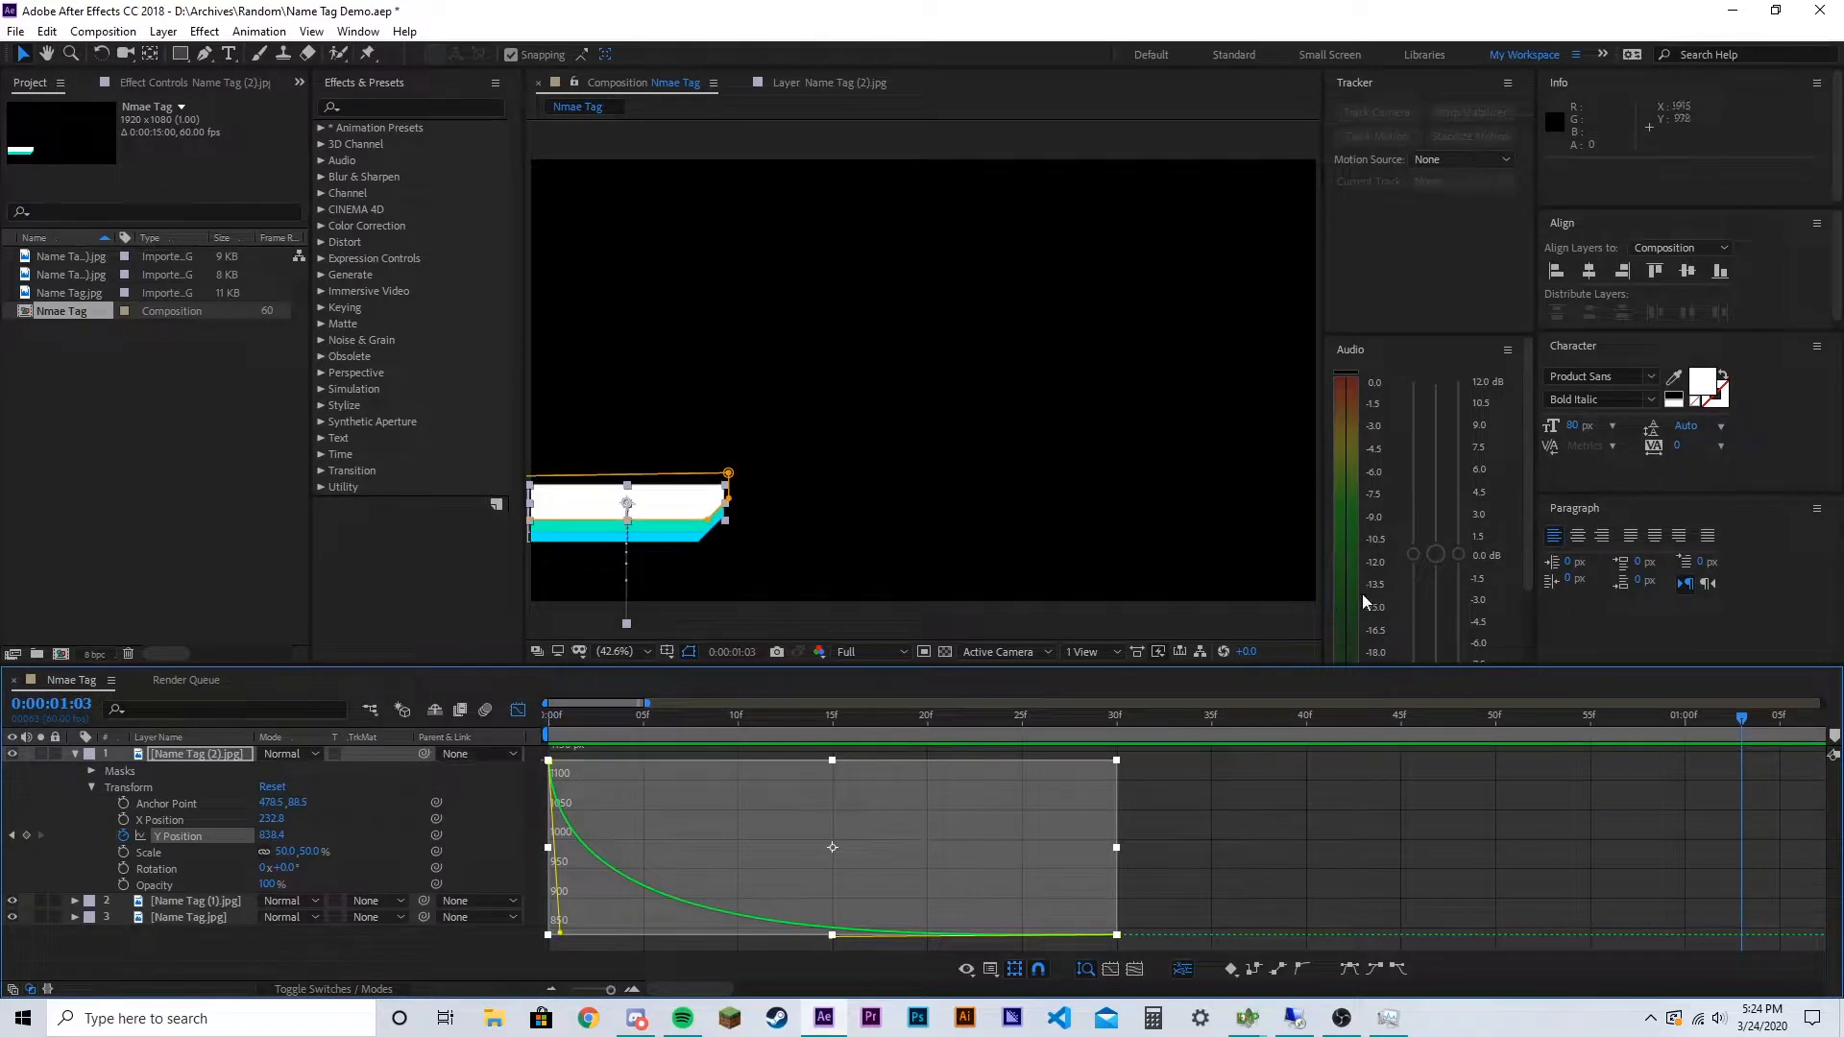
pyautogui.press('space')
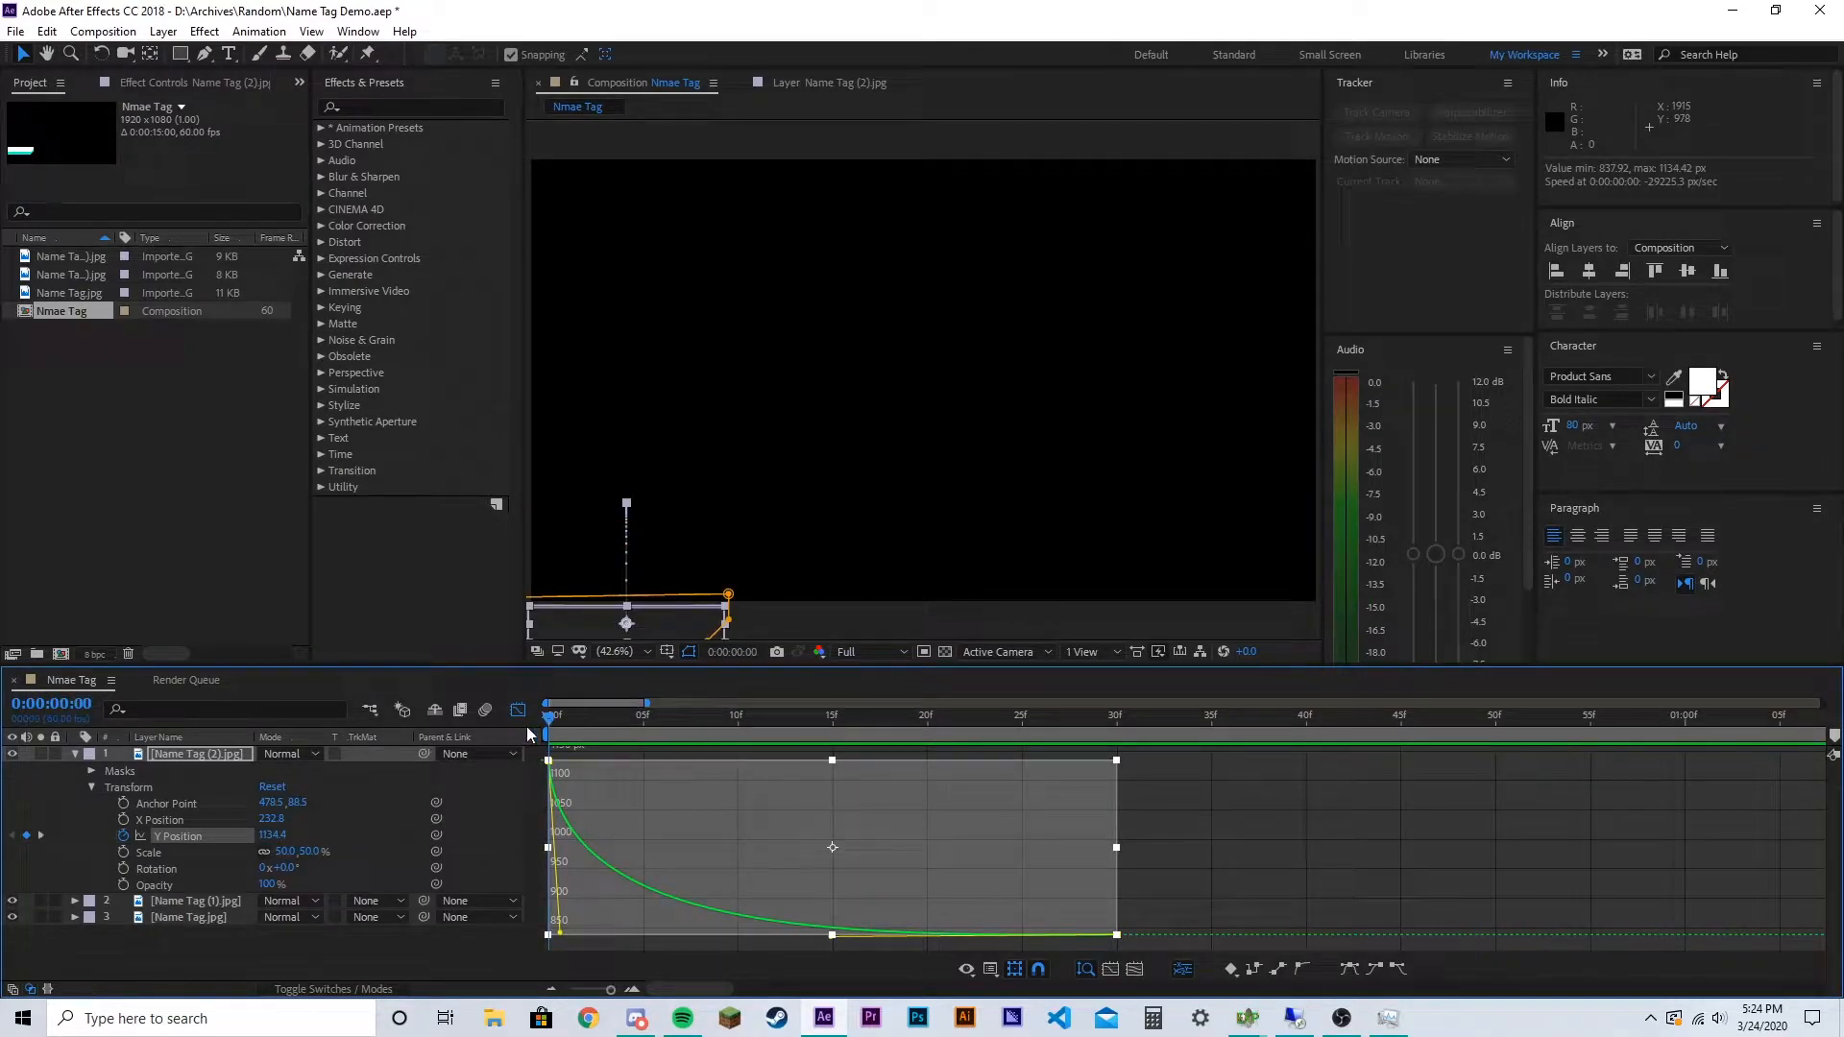
# Shift the name tags' position keyframes to run from 0:00:00:30 to 0:00:01:00, and preview the delayed animation from the start
pyautogui.click(74, 753)
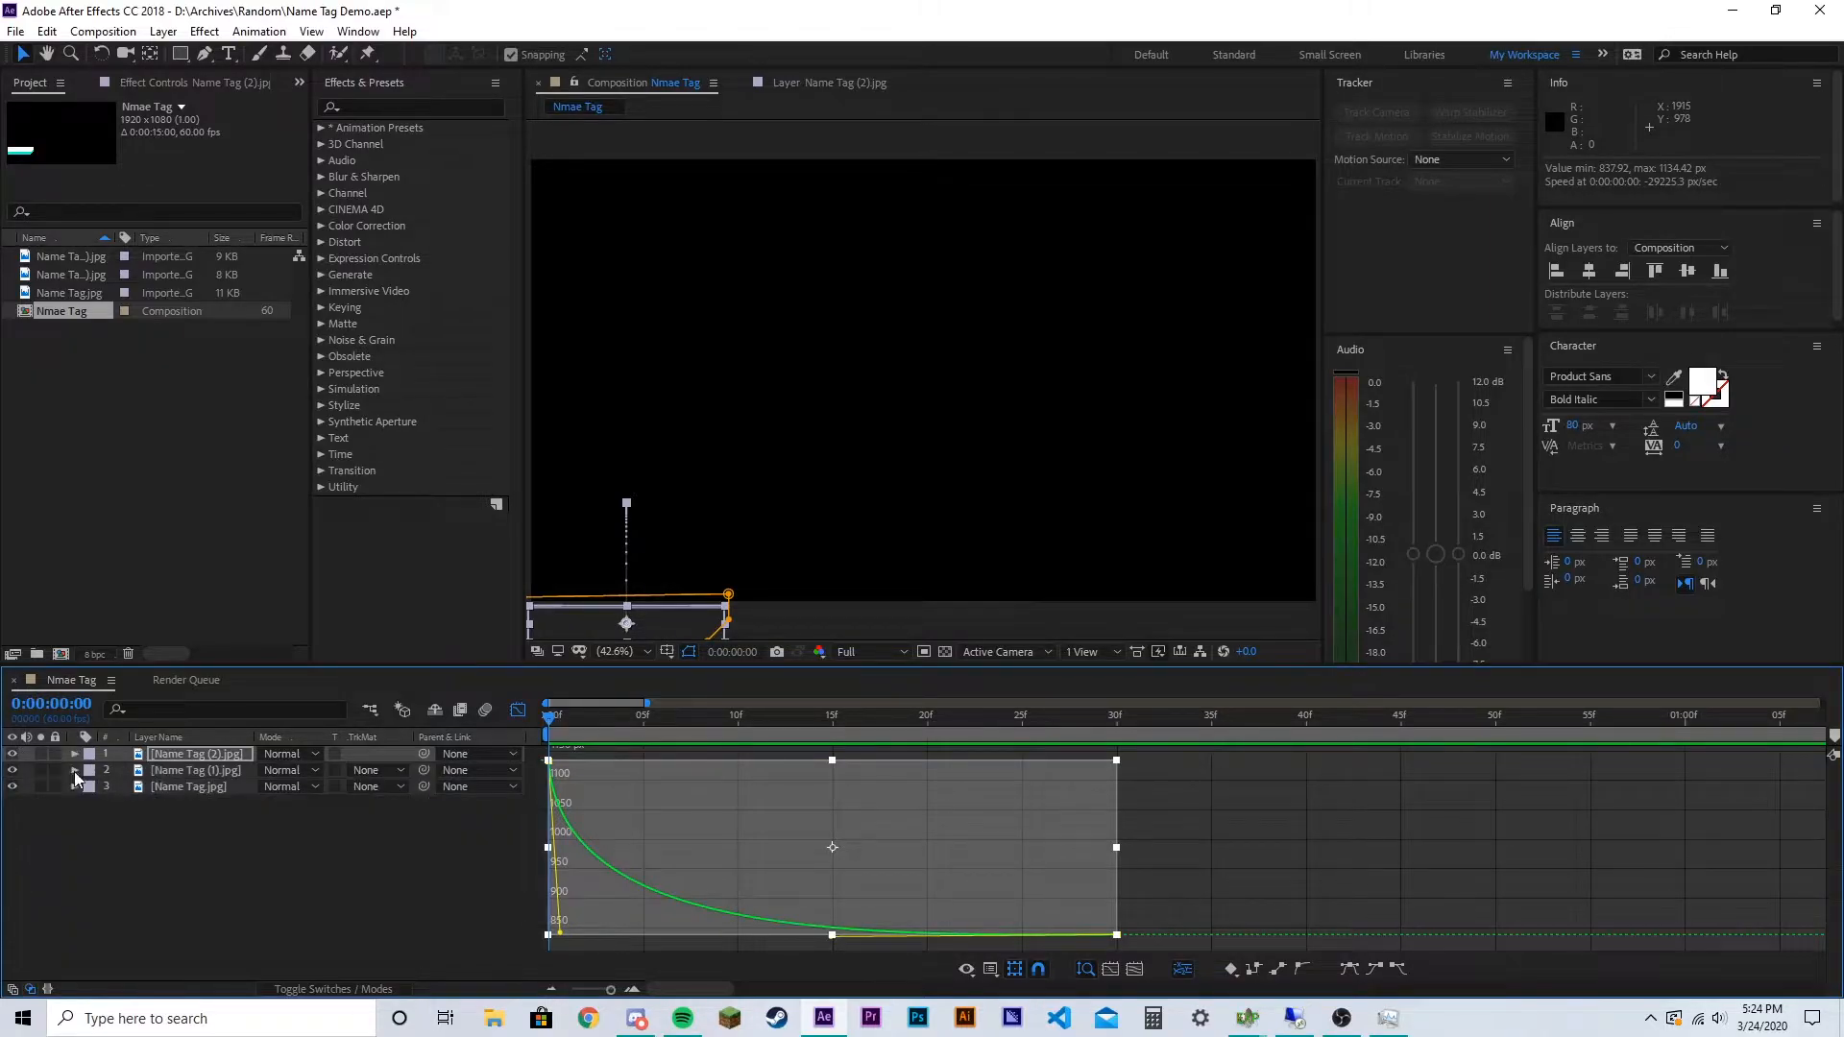
pyautogui.moveTo(639, 893); pyautogui.dragTo(1208, 894)
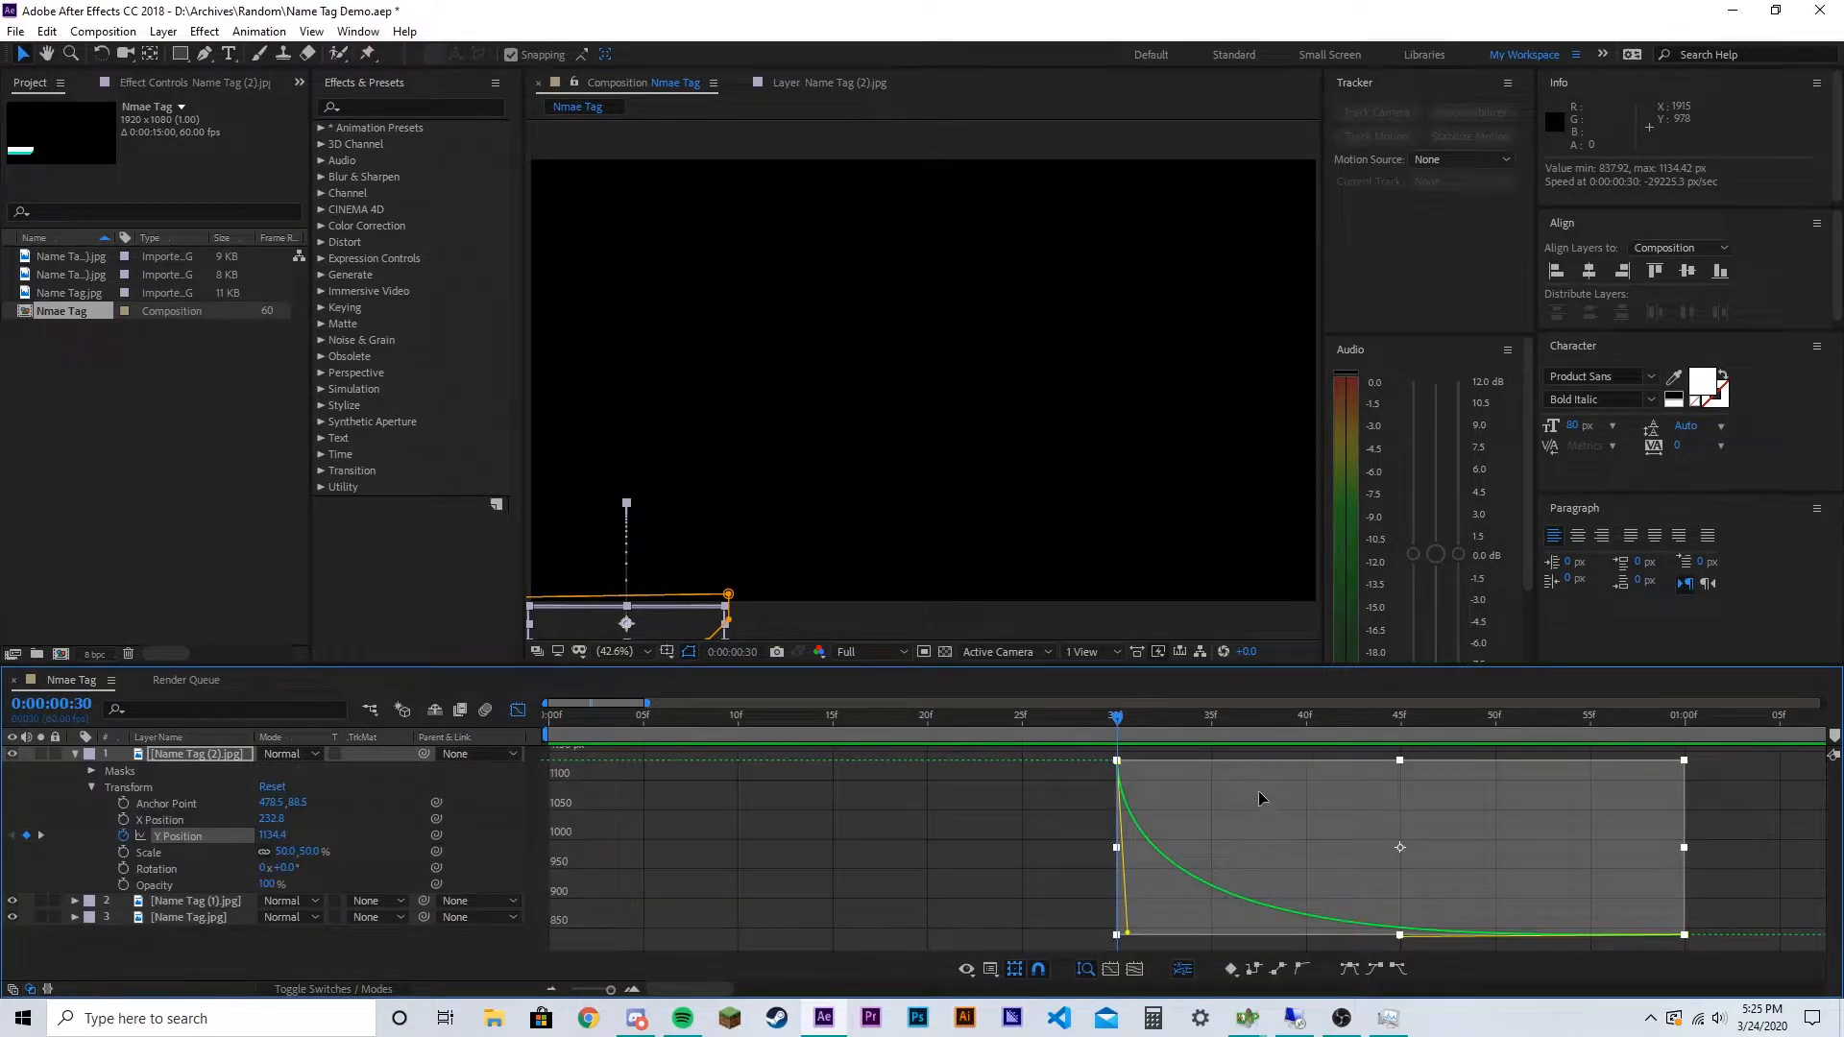
pyautogui.moveTo(1117, 720); pyautogui.dragTo(550, 720)
pyautogui.press('space')
pyautogui.press('space')
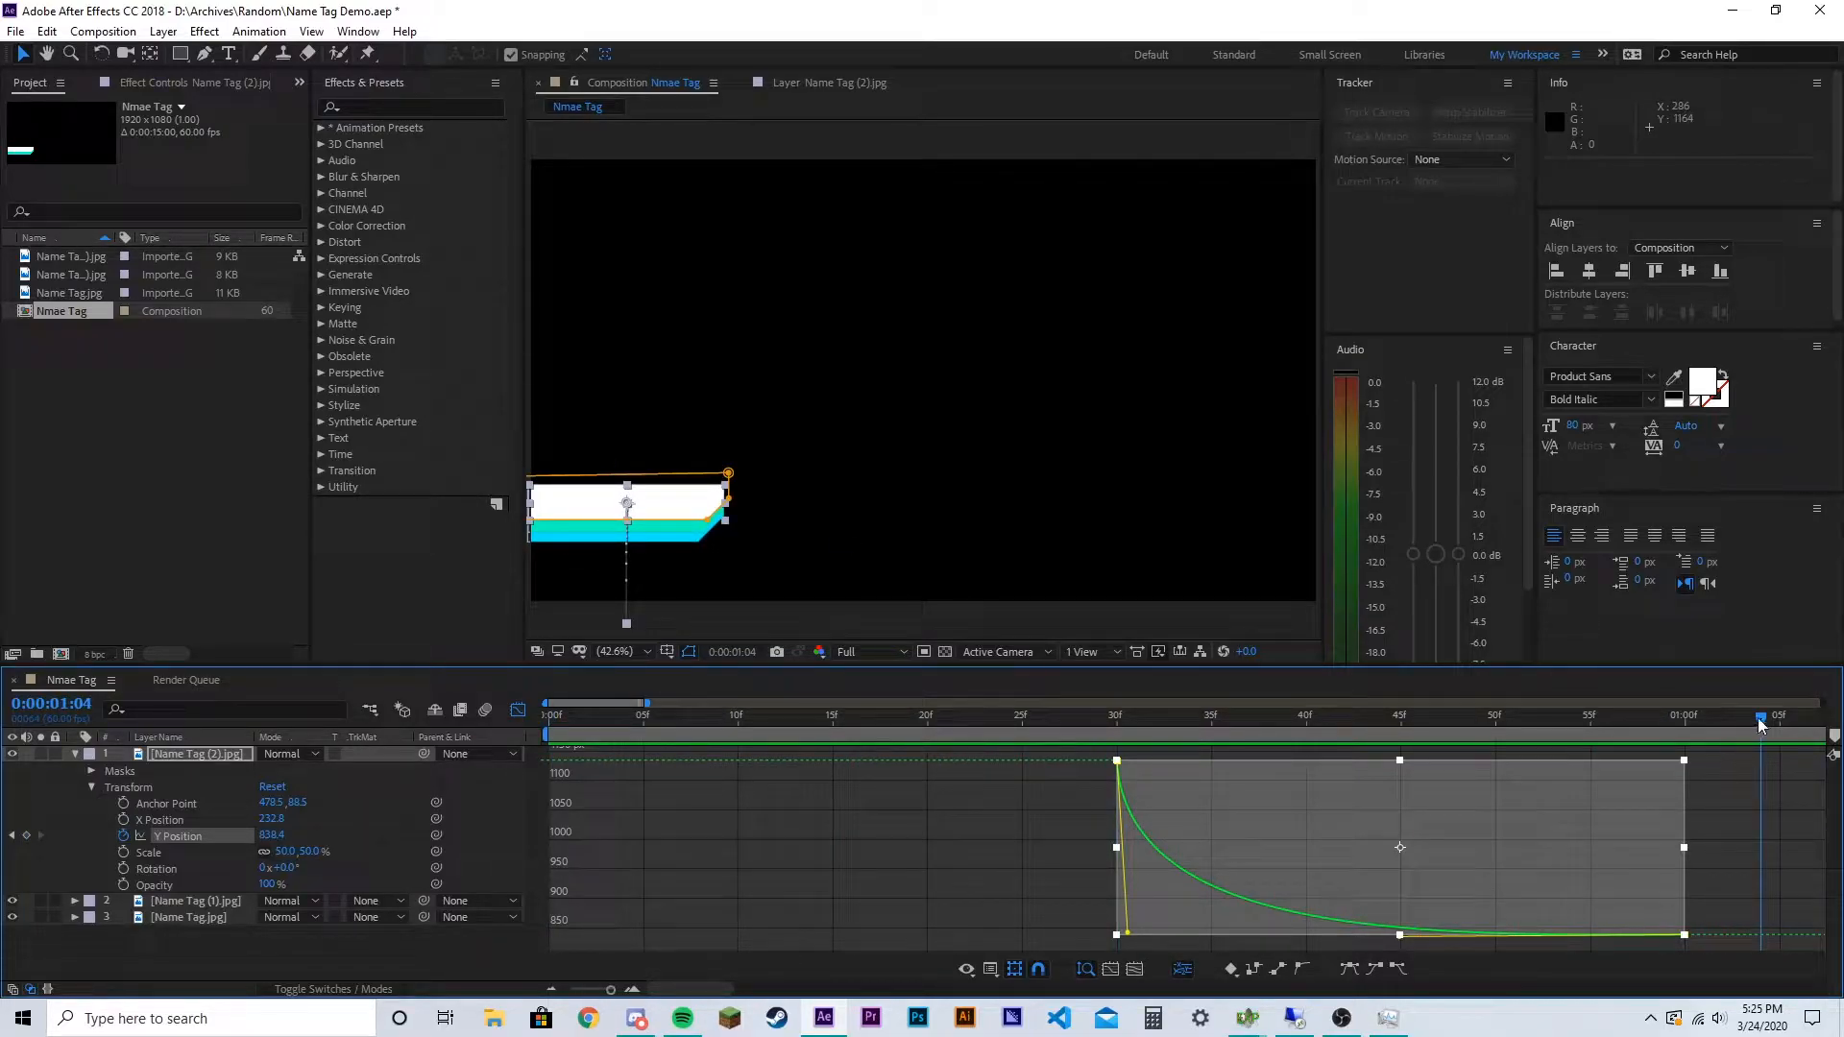
# Shorten the start handle of the Y Position curve for a softer launch, preview the motion, and return to 0:00:00:00
pyautogui.moveTo(1128, 935); pyautogui.dragTo(1128, 882)
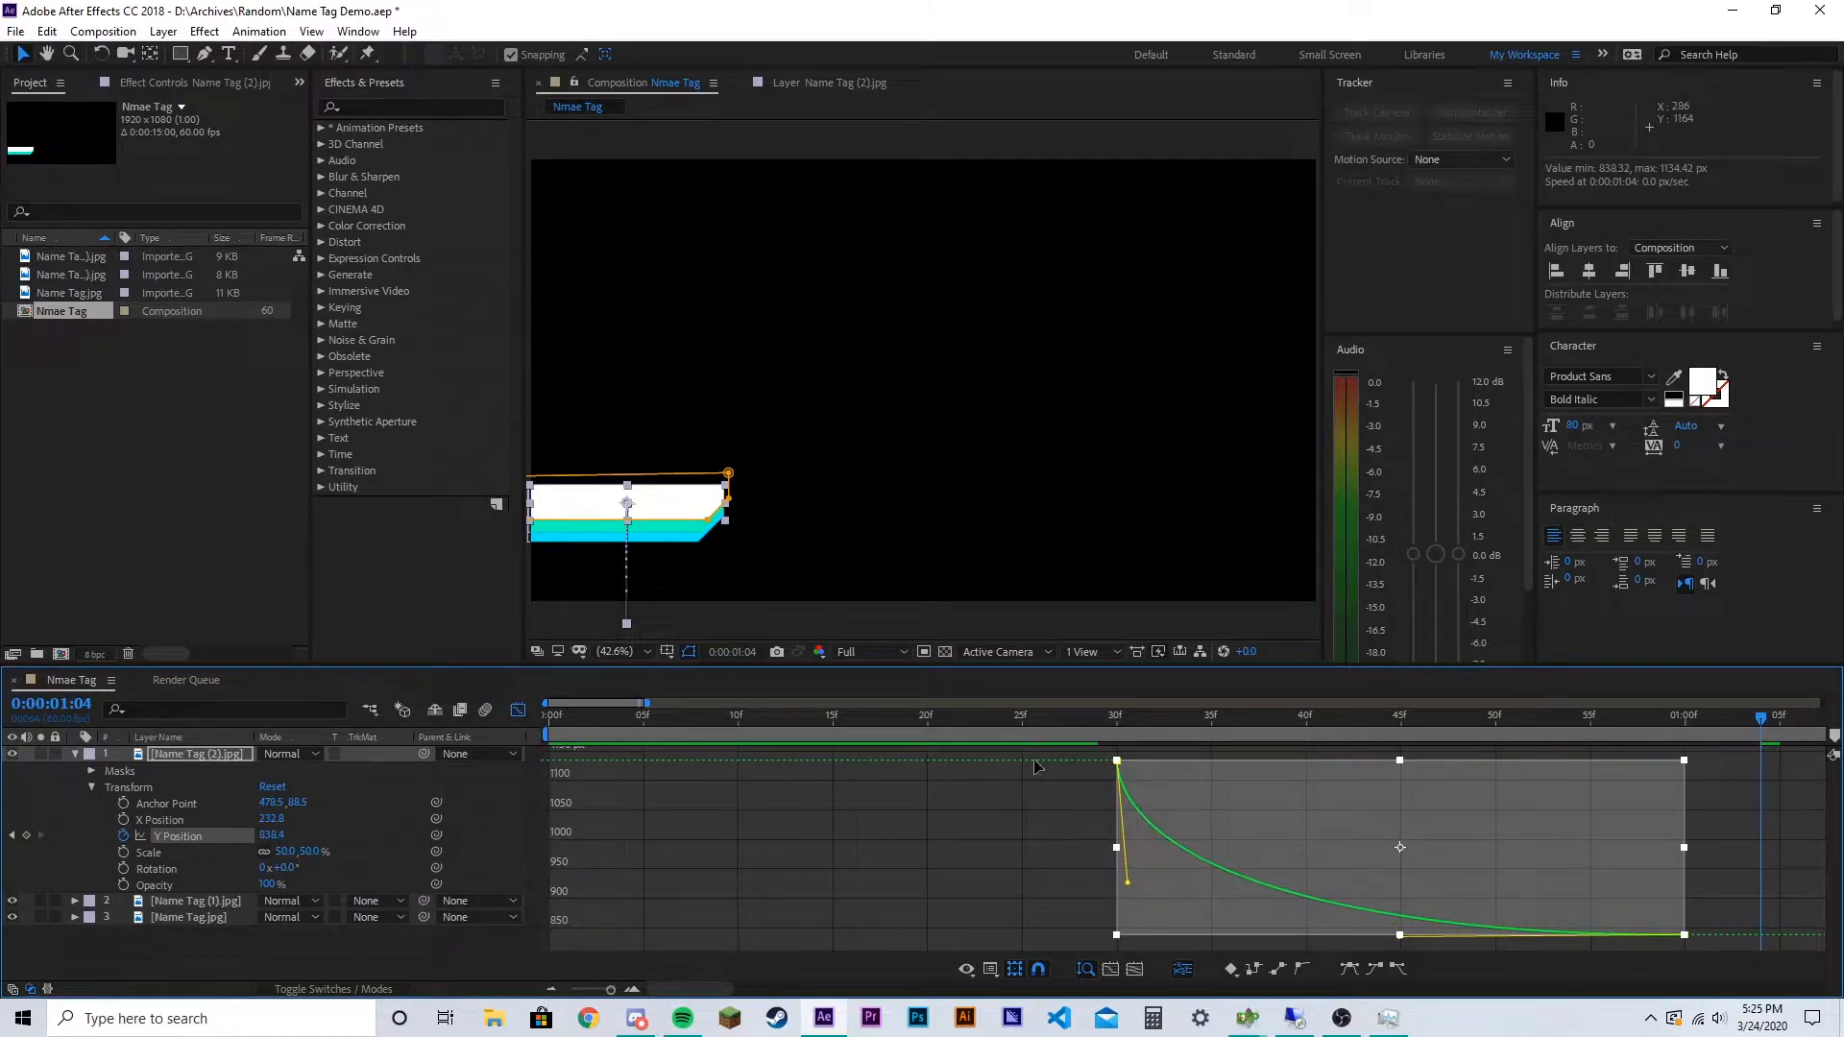
pyautogui.press('space')
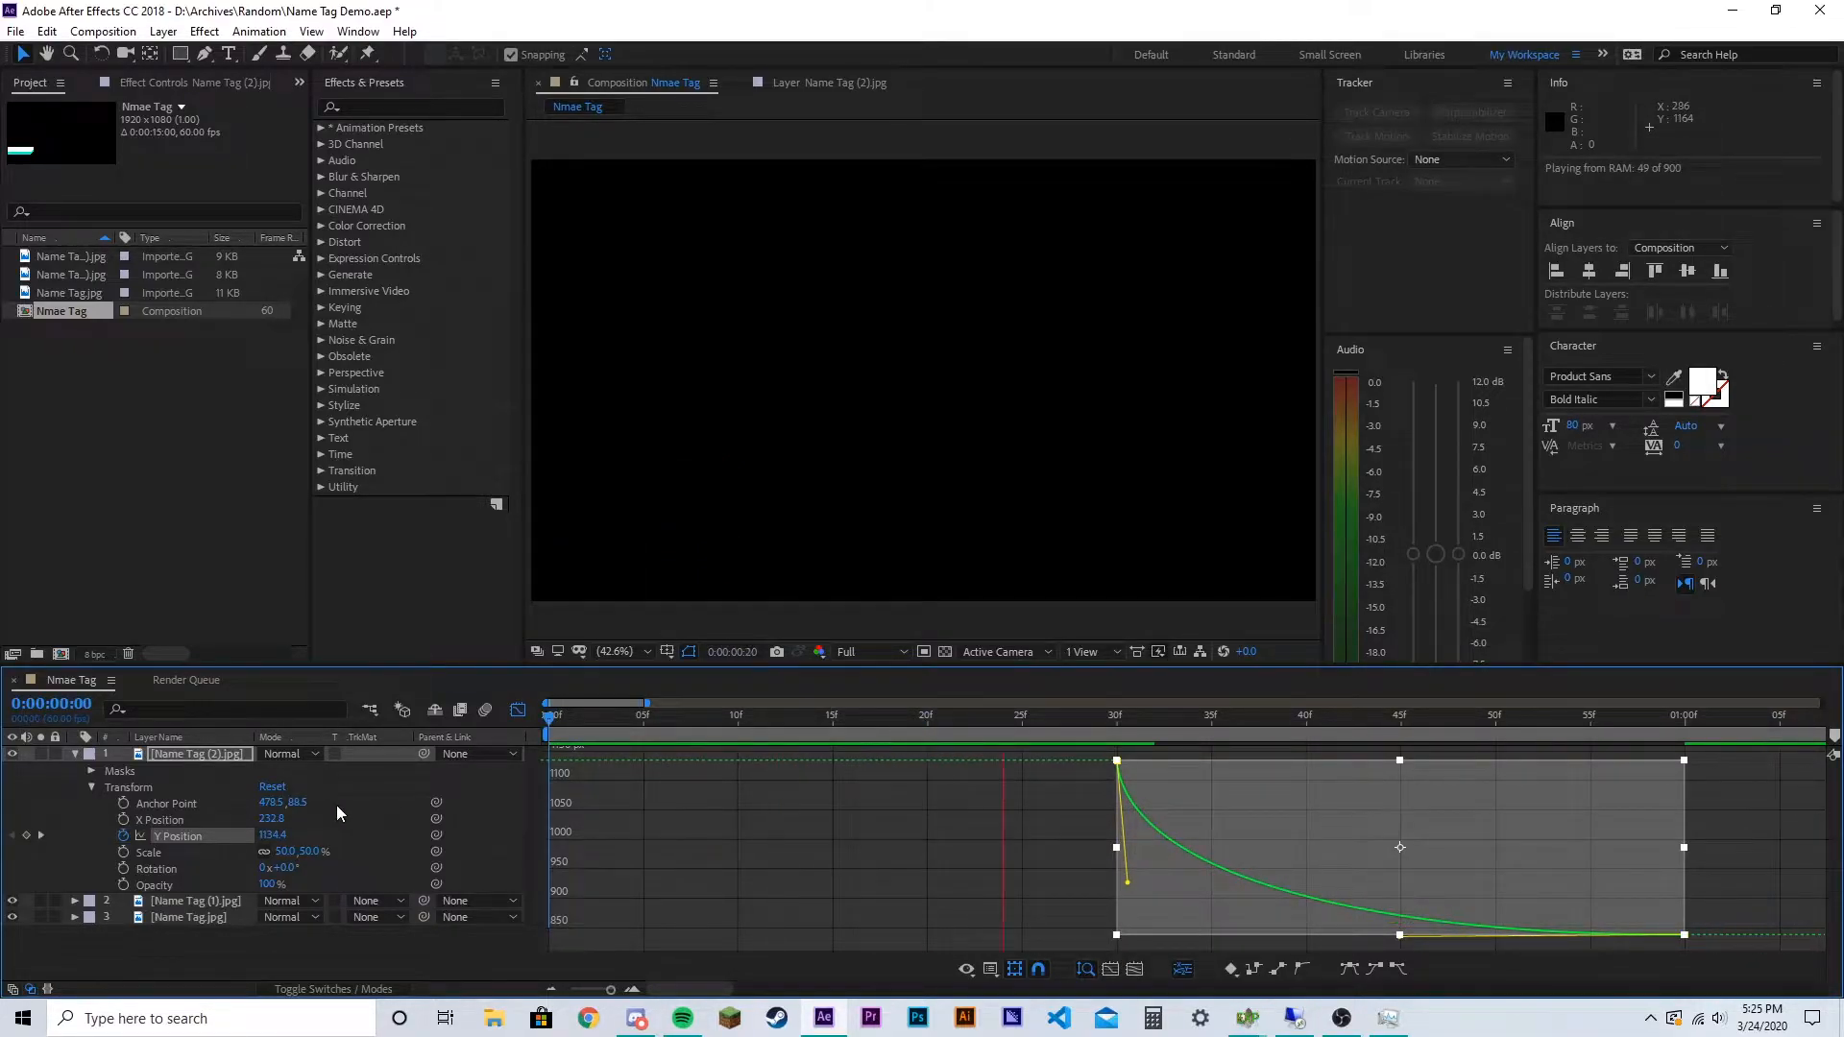
pyautogui.press('space')
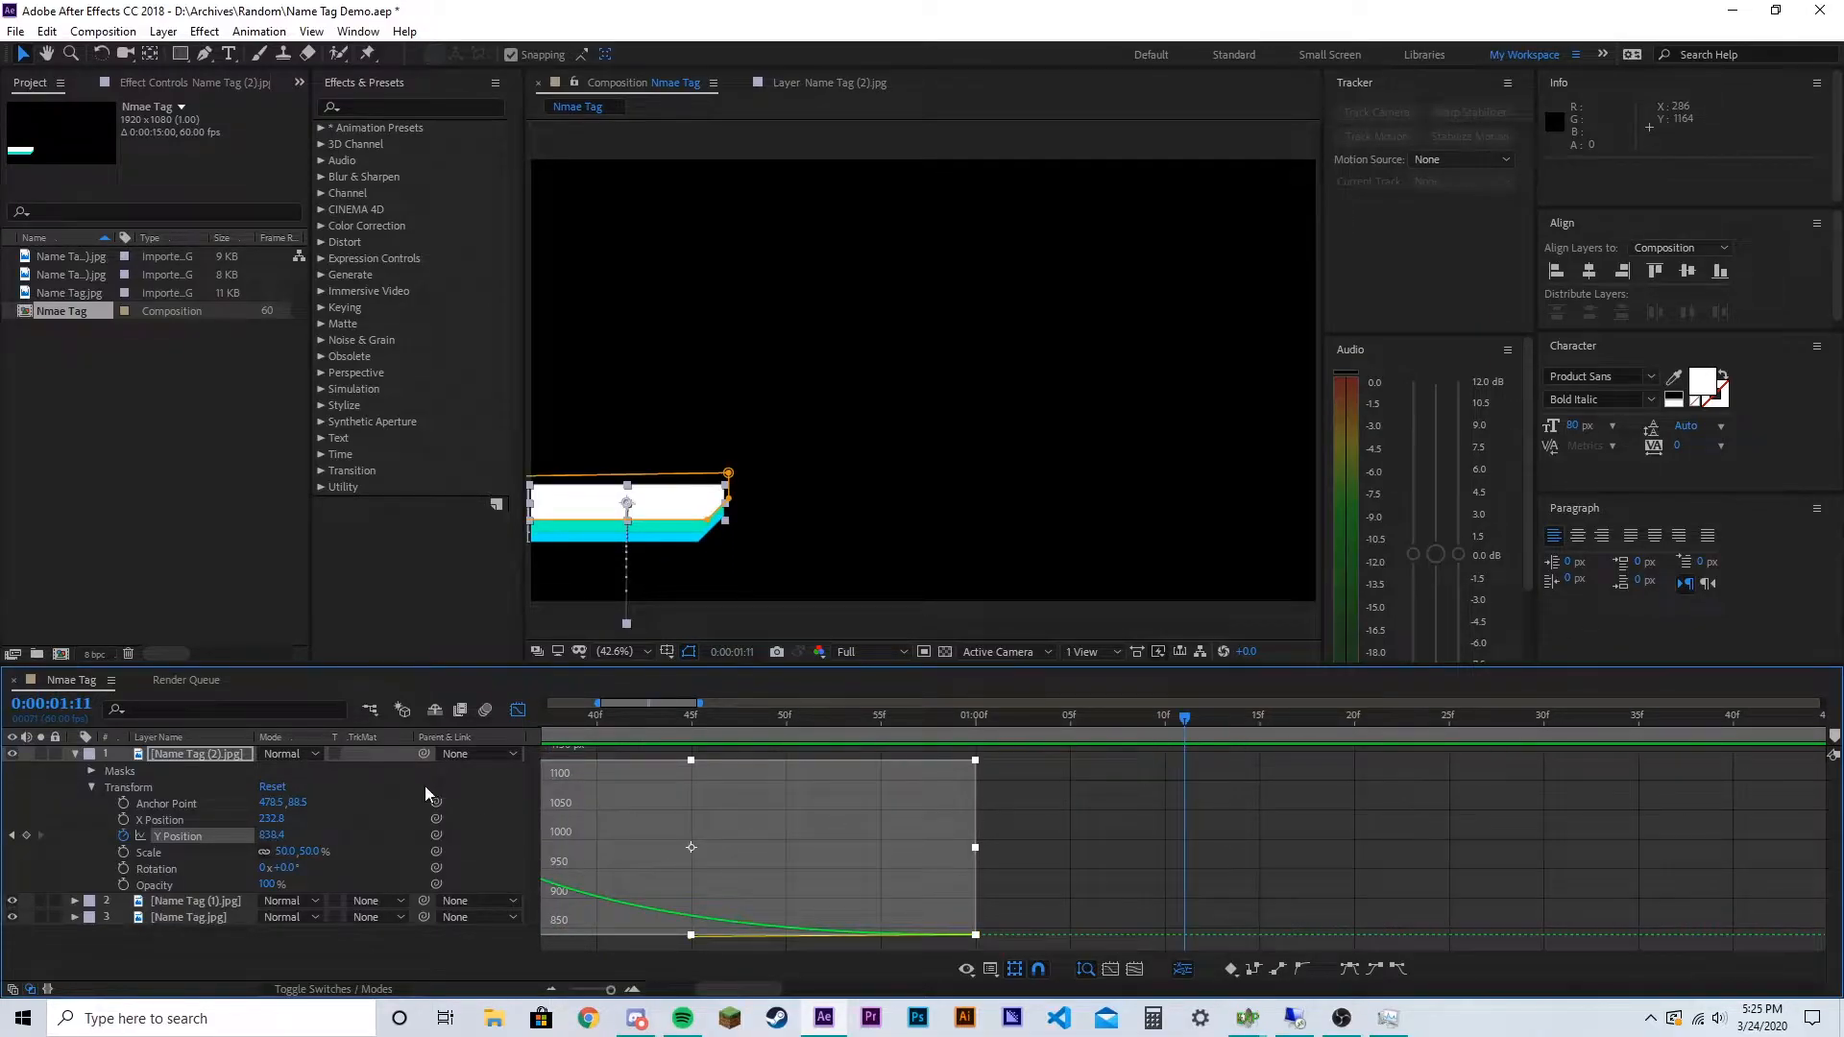
pyautogui.press('Home')
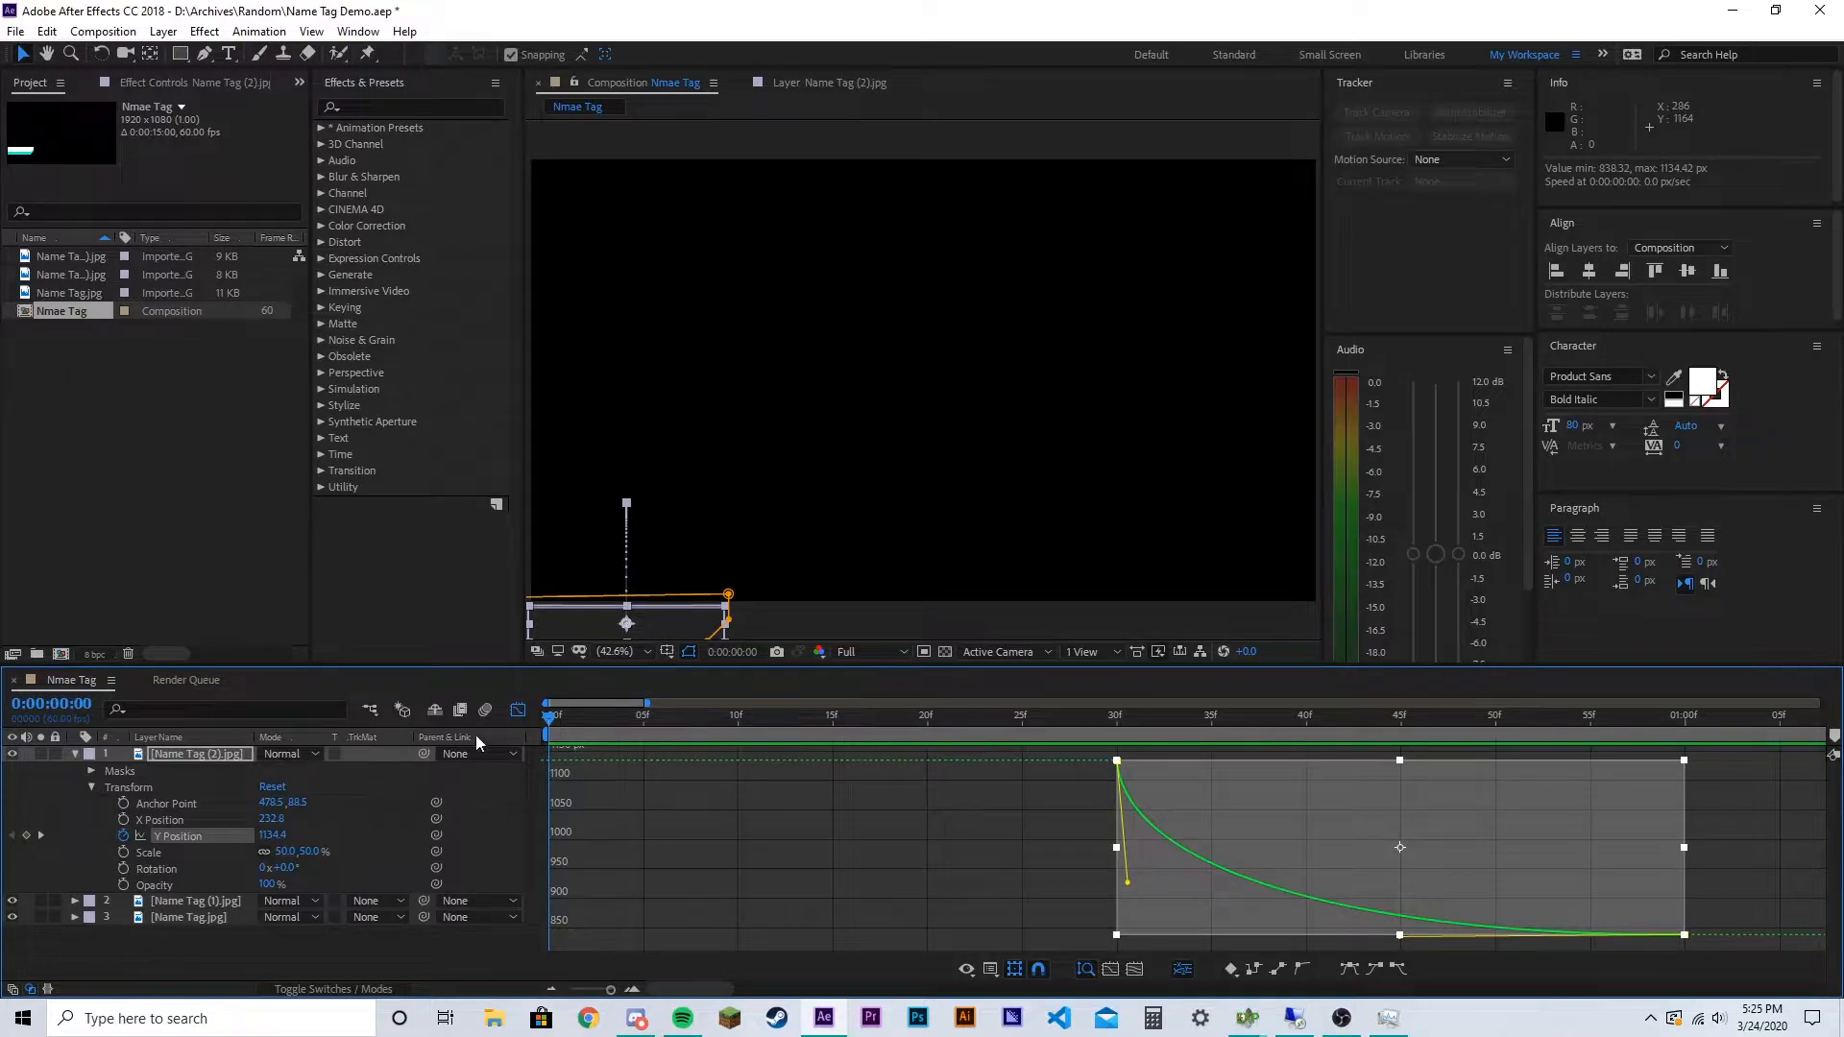
# Leave the Graph Editor, separate the Position of Name Tag (1).jpg into X and Y dimensions, and remove its X Position keyframes
pyautogui.click(75, 754)
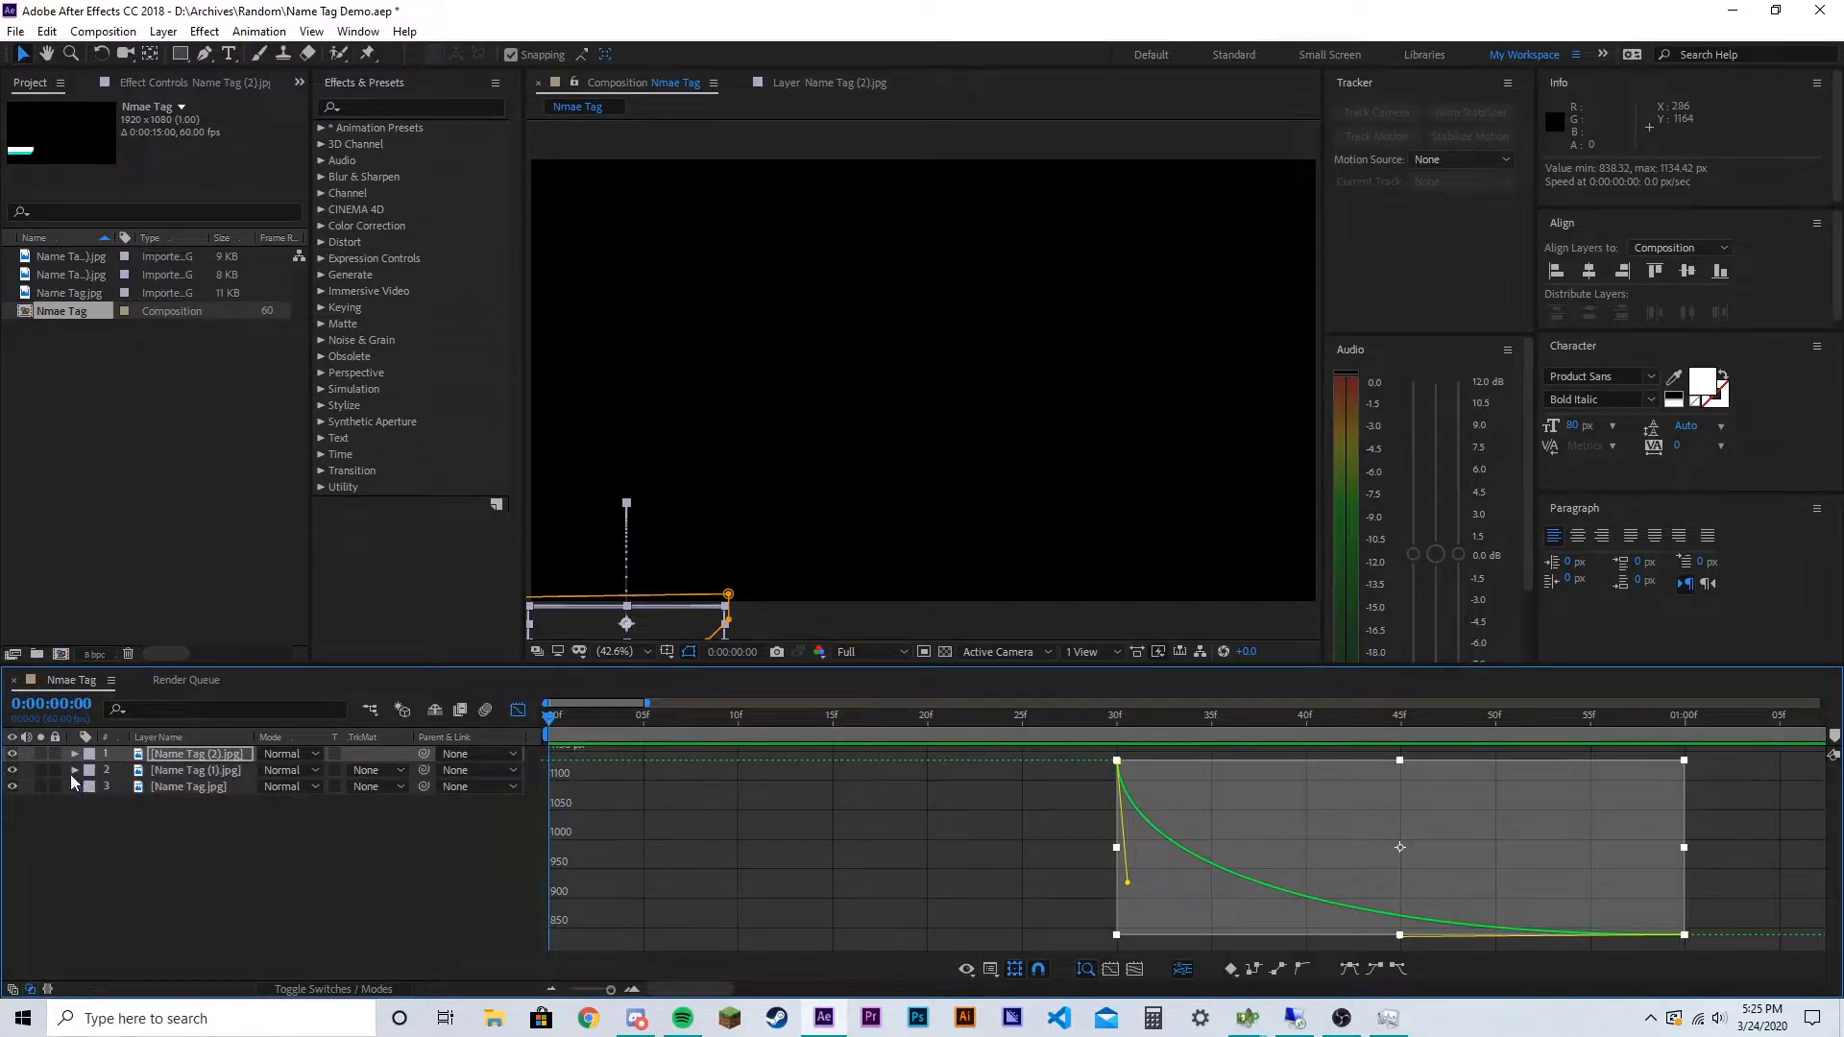
pyautogui.click(75, 770)
pyautogui.click(518, 711)
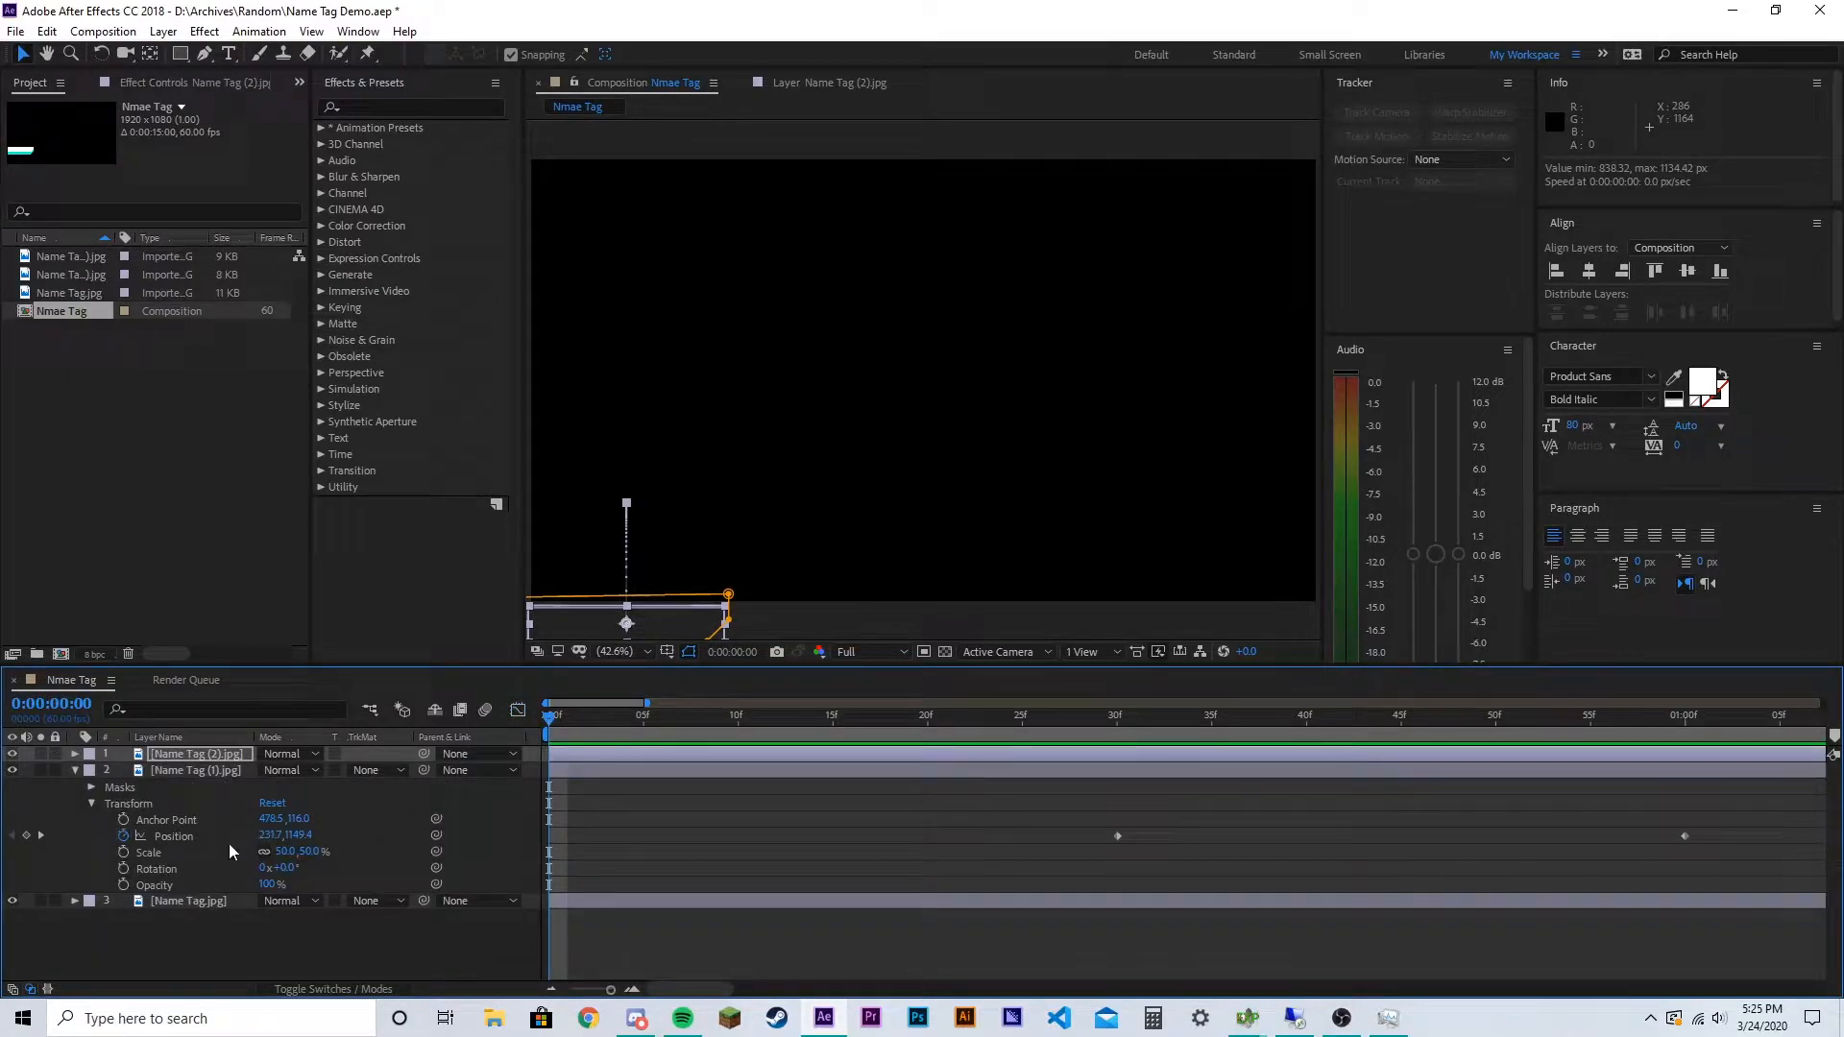
pyautogui.rightClick(175, 837)
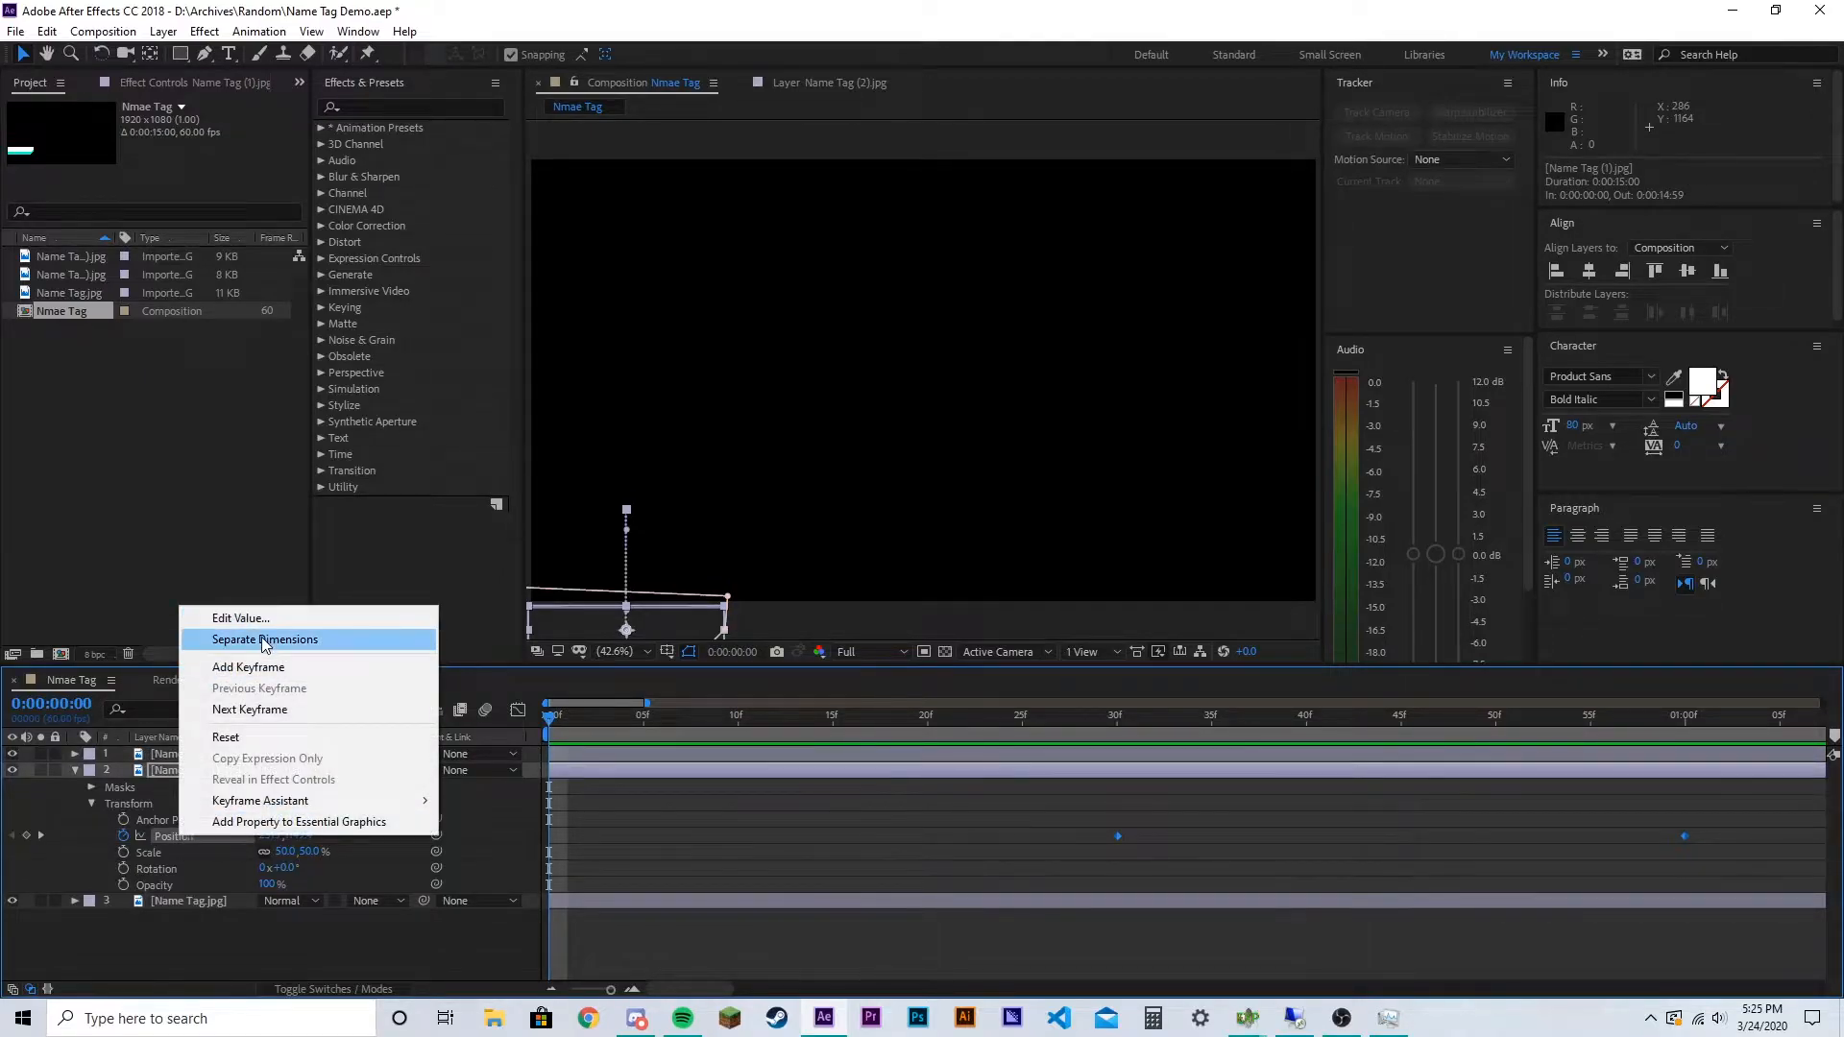
pyautogui.click(265, 640)
pyautogui.click(155, 899)
pyautogui.click(184, 837)
pyautogui.press('Delete')
# Ease the Y Position curve of Name Tag (1).jpg with a steep start handle and a long flat end handle in the Graph Editor
pyautogui.moveTo(1111, 852); pyautogui.dragTo(1610, 890)
pyautogui.click(518, 710)
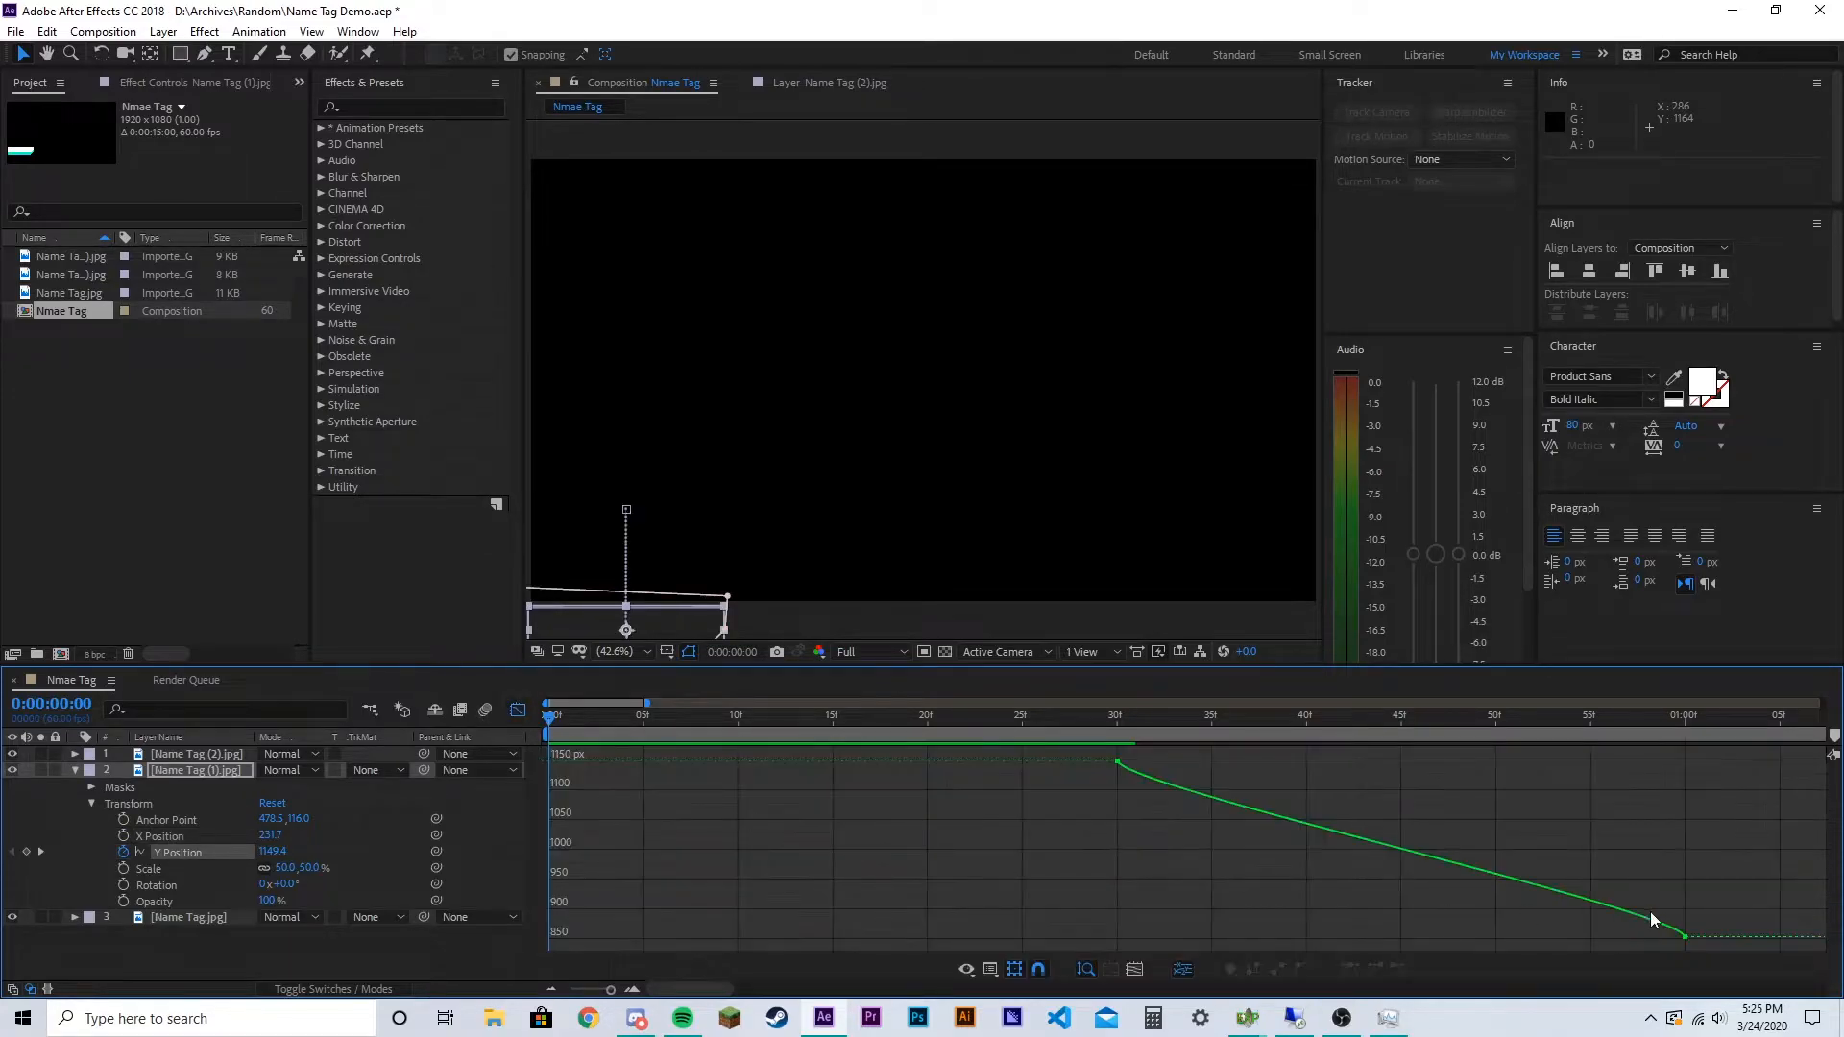
pyautogui.click(1530, 886)
pyautogui.moveTo(1675, 907); pyautogui.dragTo(1399, 938)
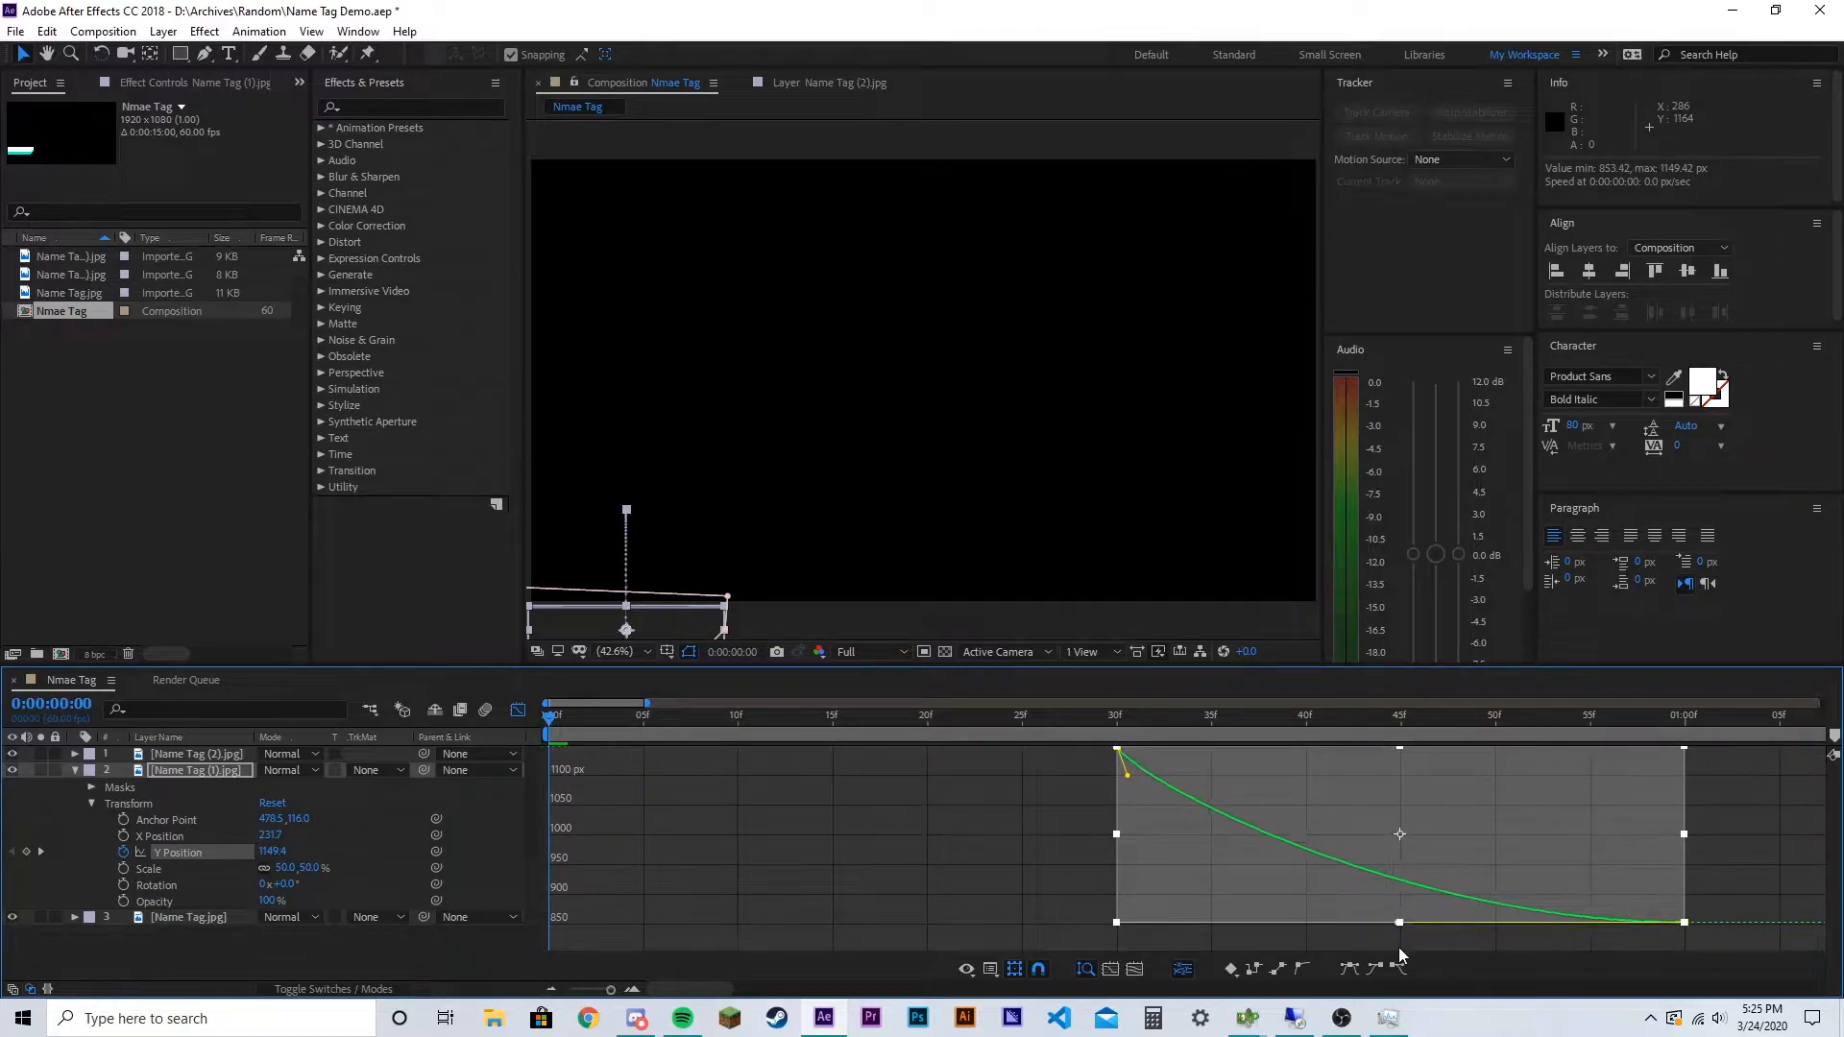
pyautogui.moveTo(1126, 800); pyautogui.dragTo(1098, 889)
pyautogui.hotkey('ctrl', 'z')
# Preview the eased rise of Name Tag (1).jpg from the start of the composition
pyautogui.press('space')
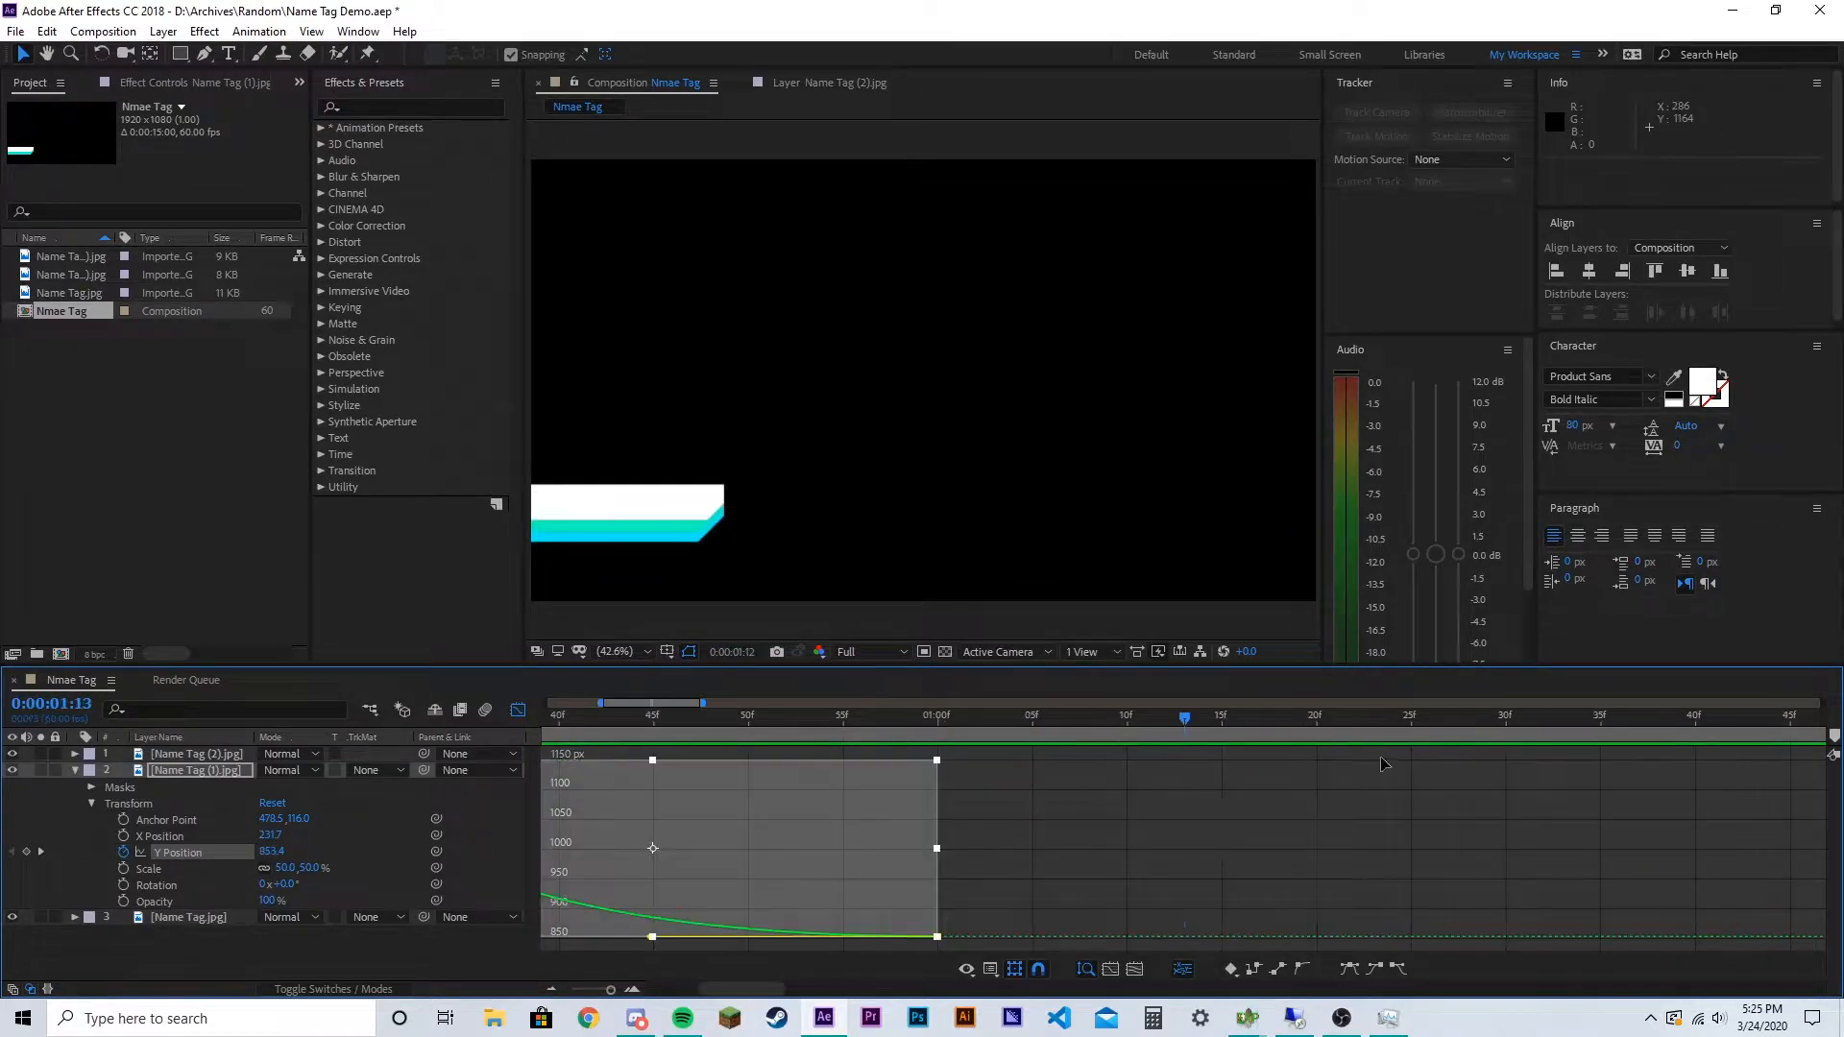
pyautogui.press('space')
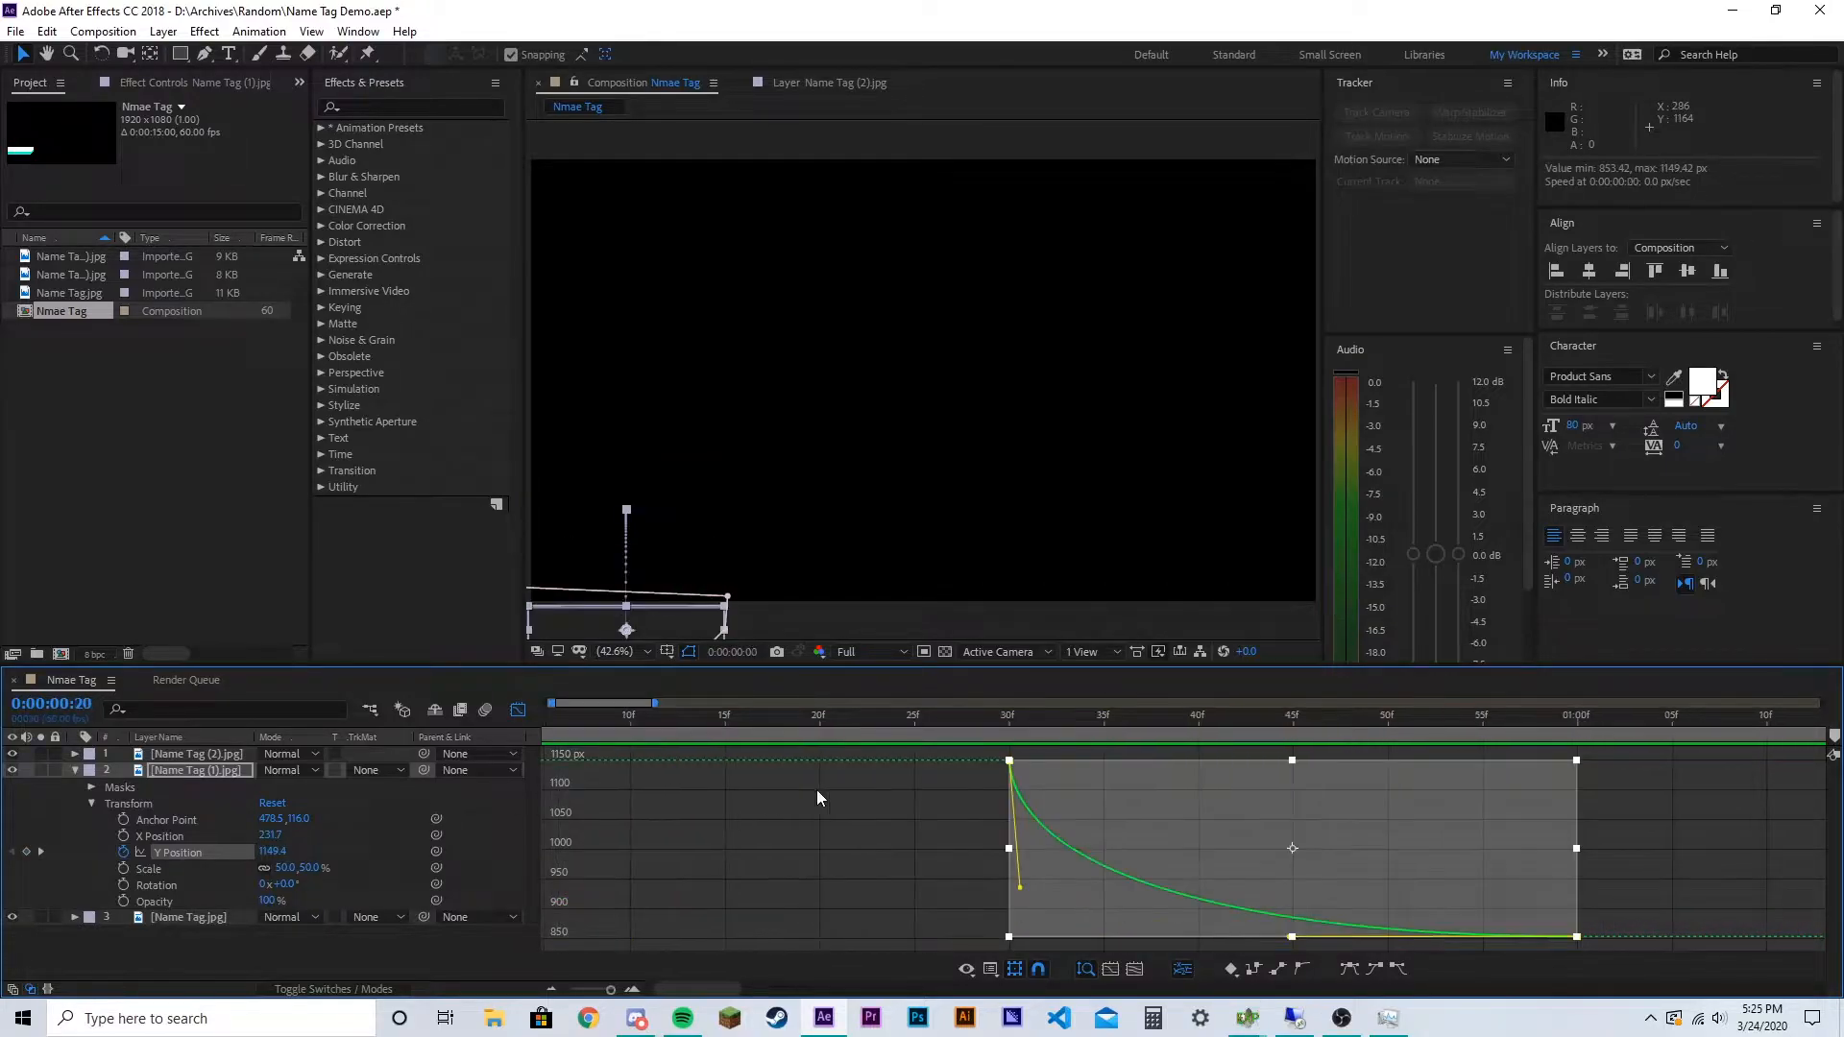
pyautogui.press('space')
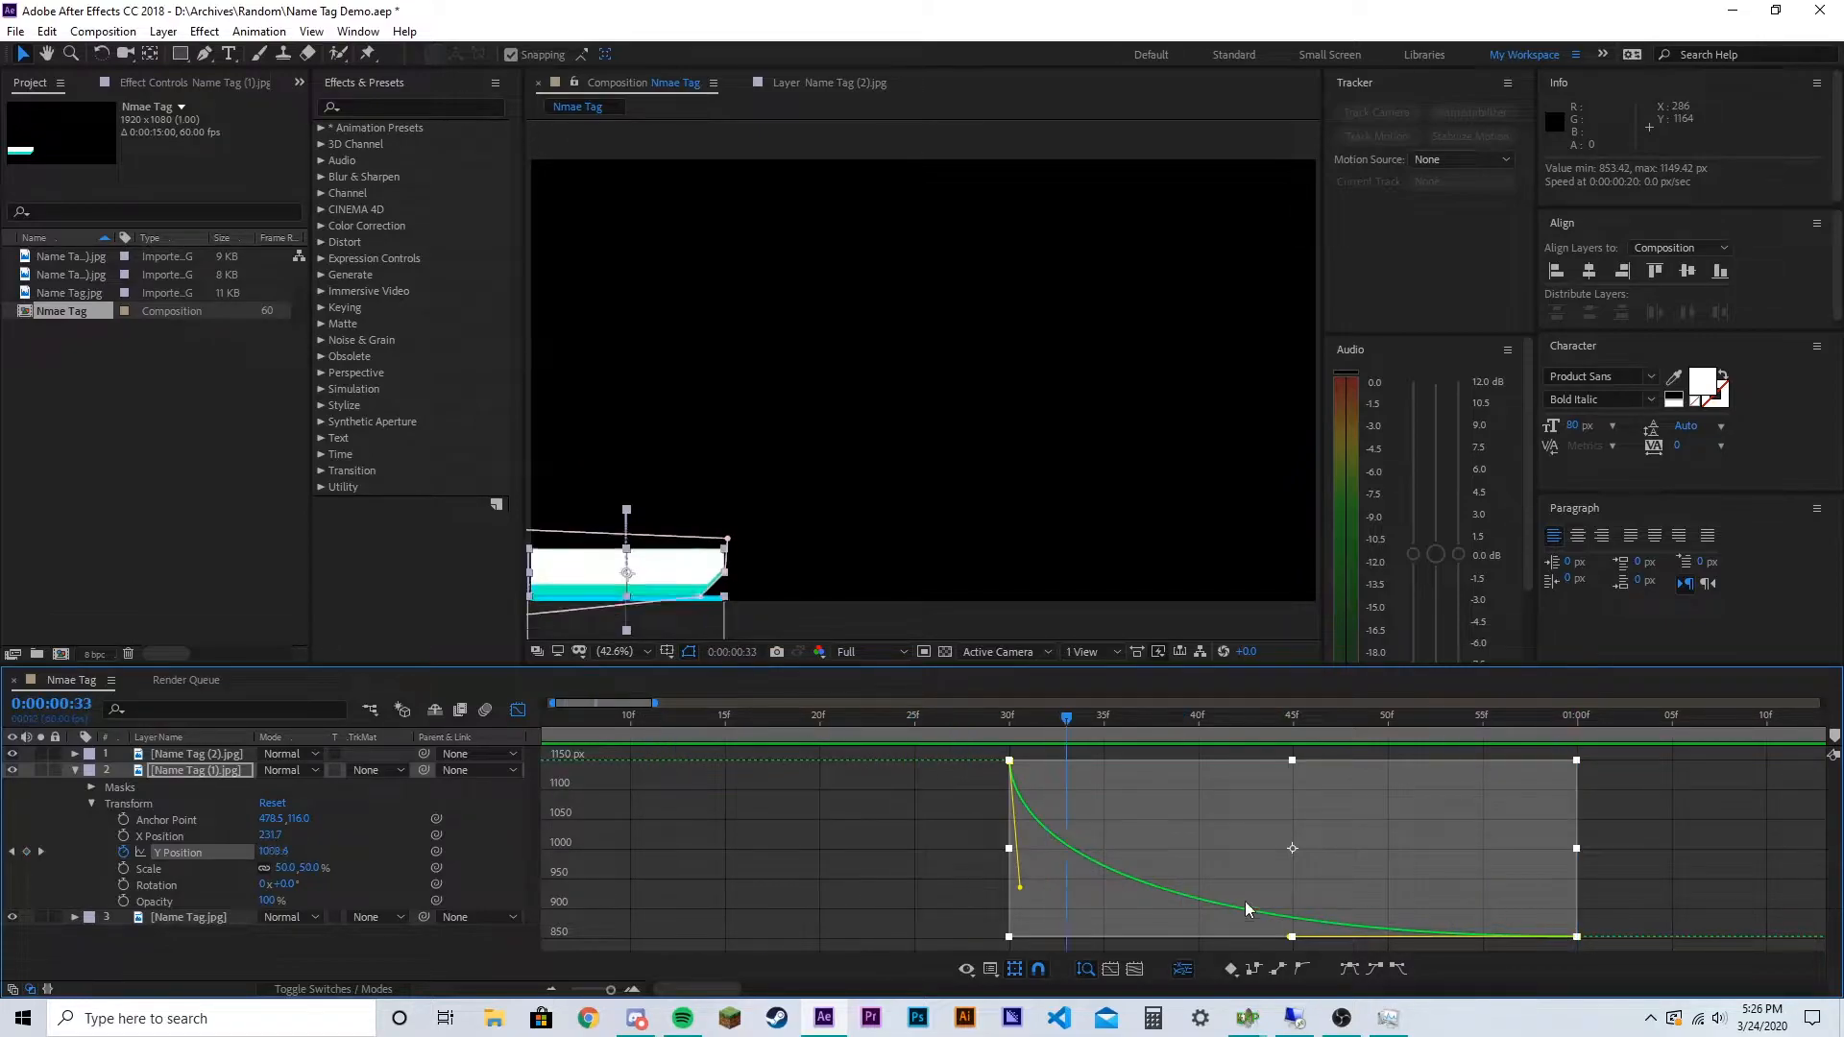
pyautogui.press('space')
pyautogui.press('space')
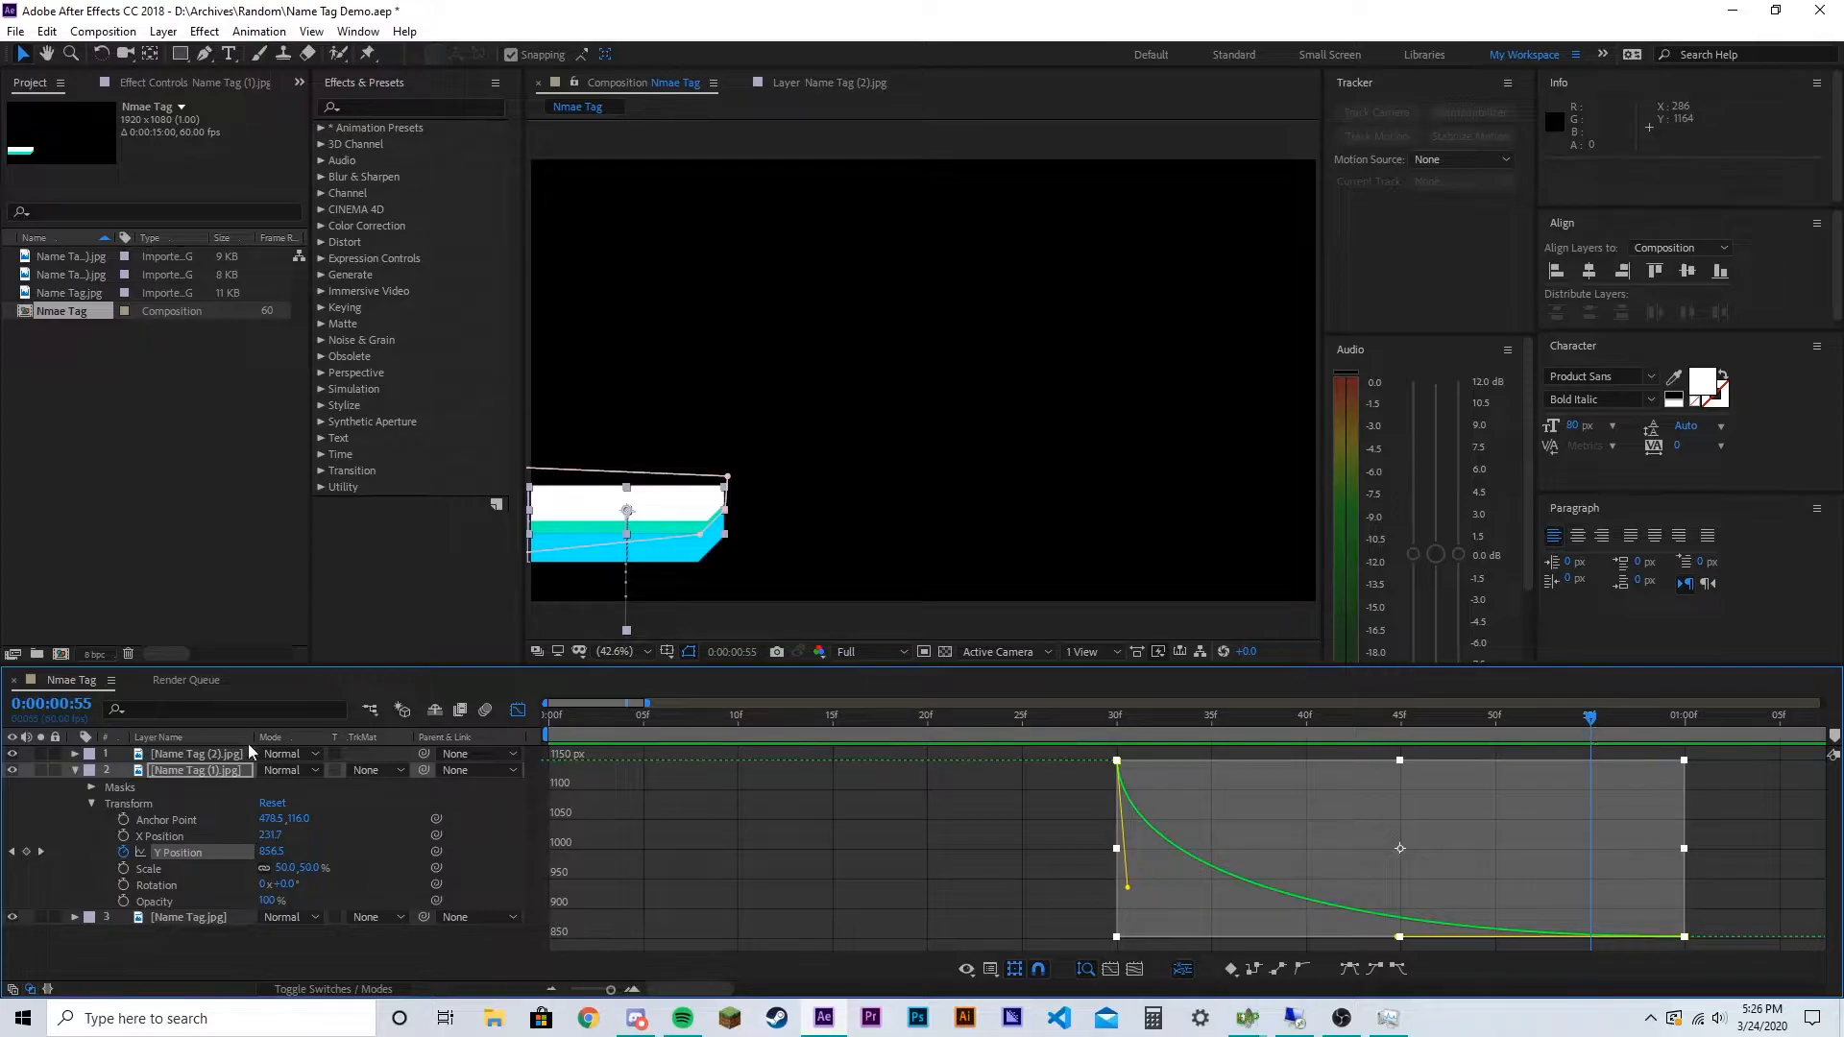
# Separate the Position of Name Tag.jpg into dimensions and give its Y Position curve a steep start and a long flat end handle
pyautogui.click(74, 770)
pyautogui.click(75, 787)
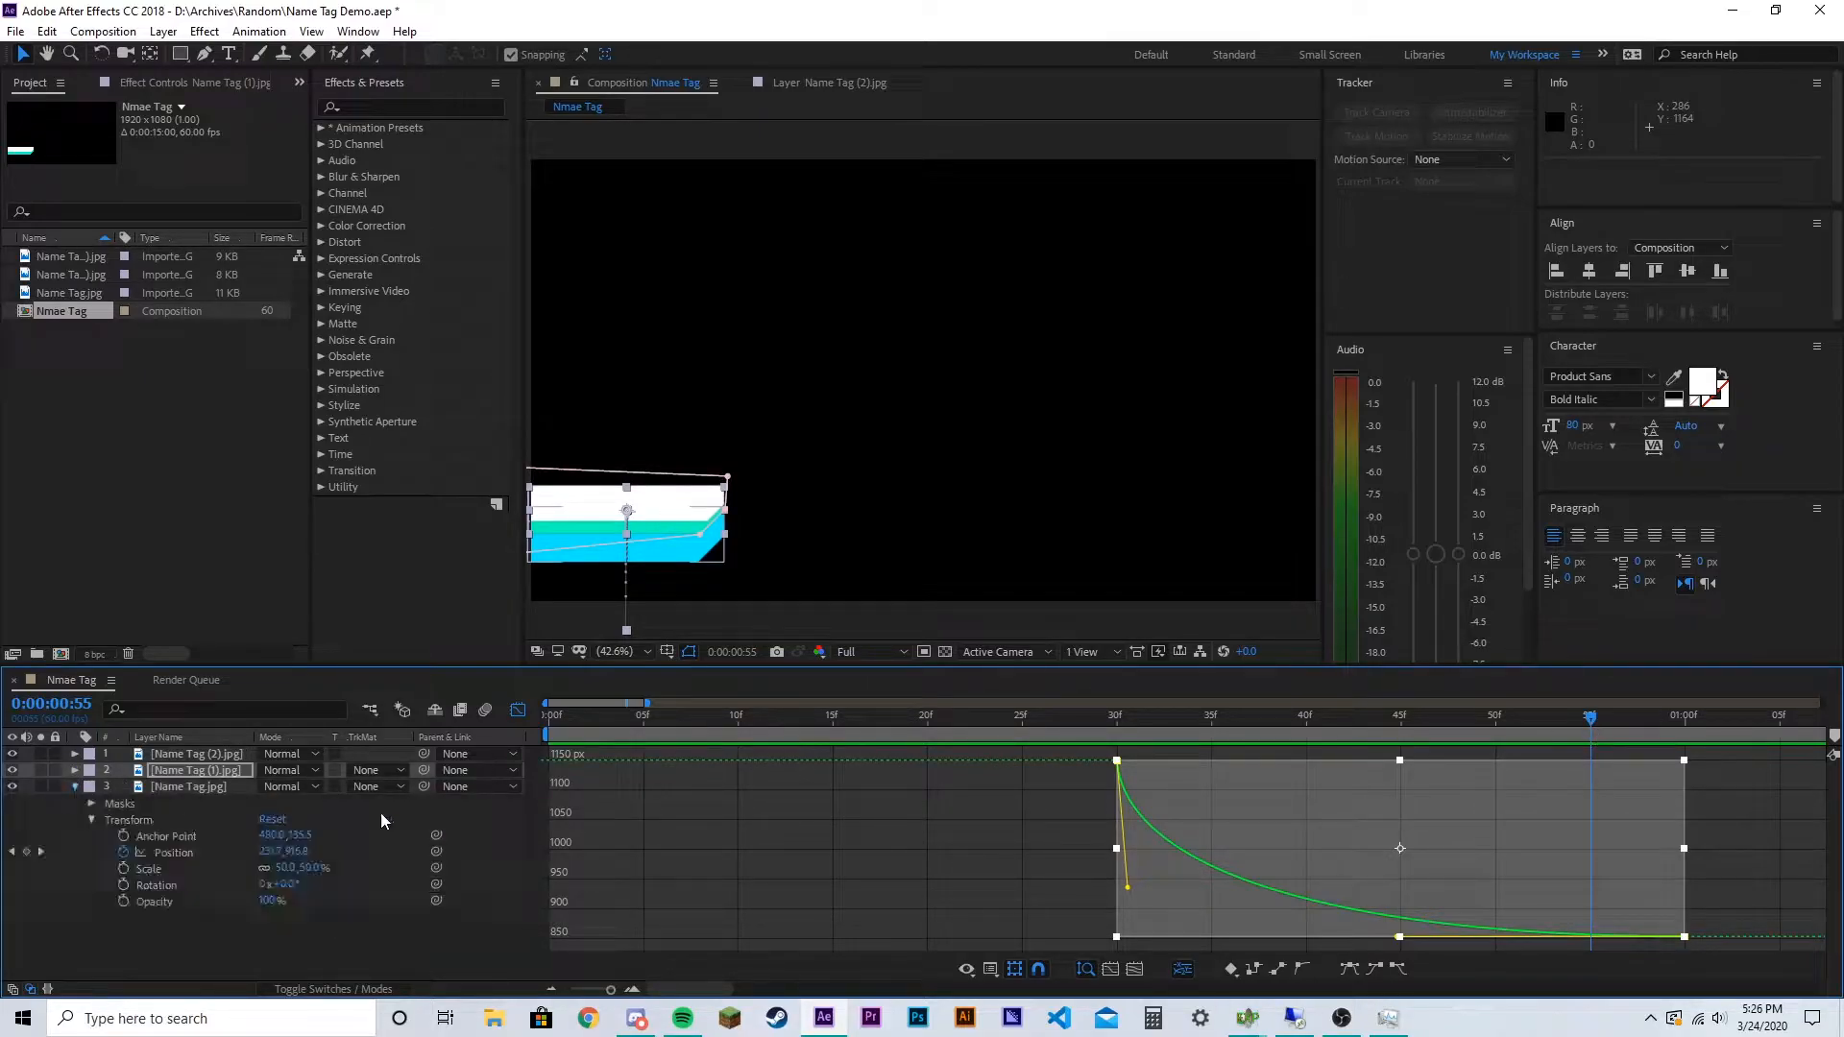
pyautogui.moveTo(1407, 936); pyautogui.dragTo(1398, 937)
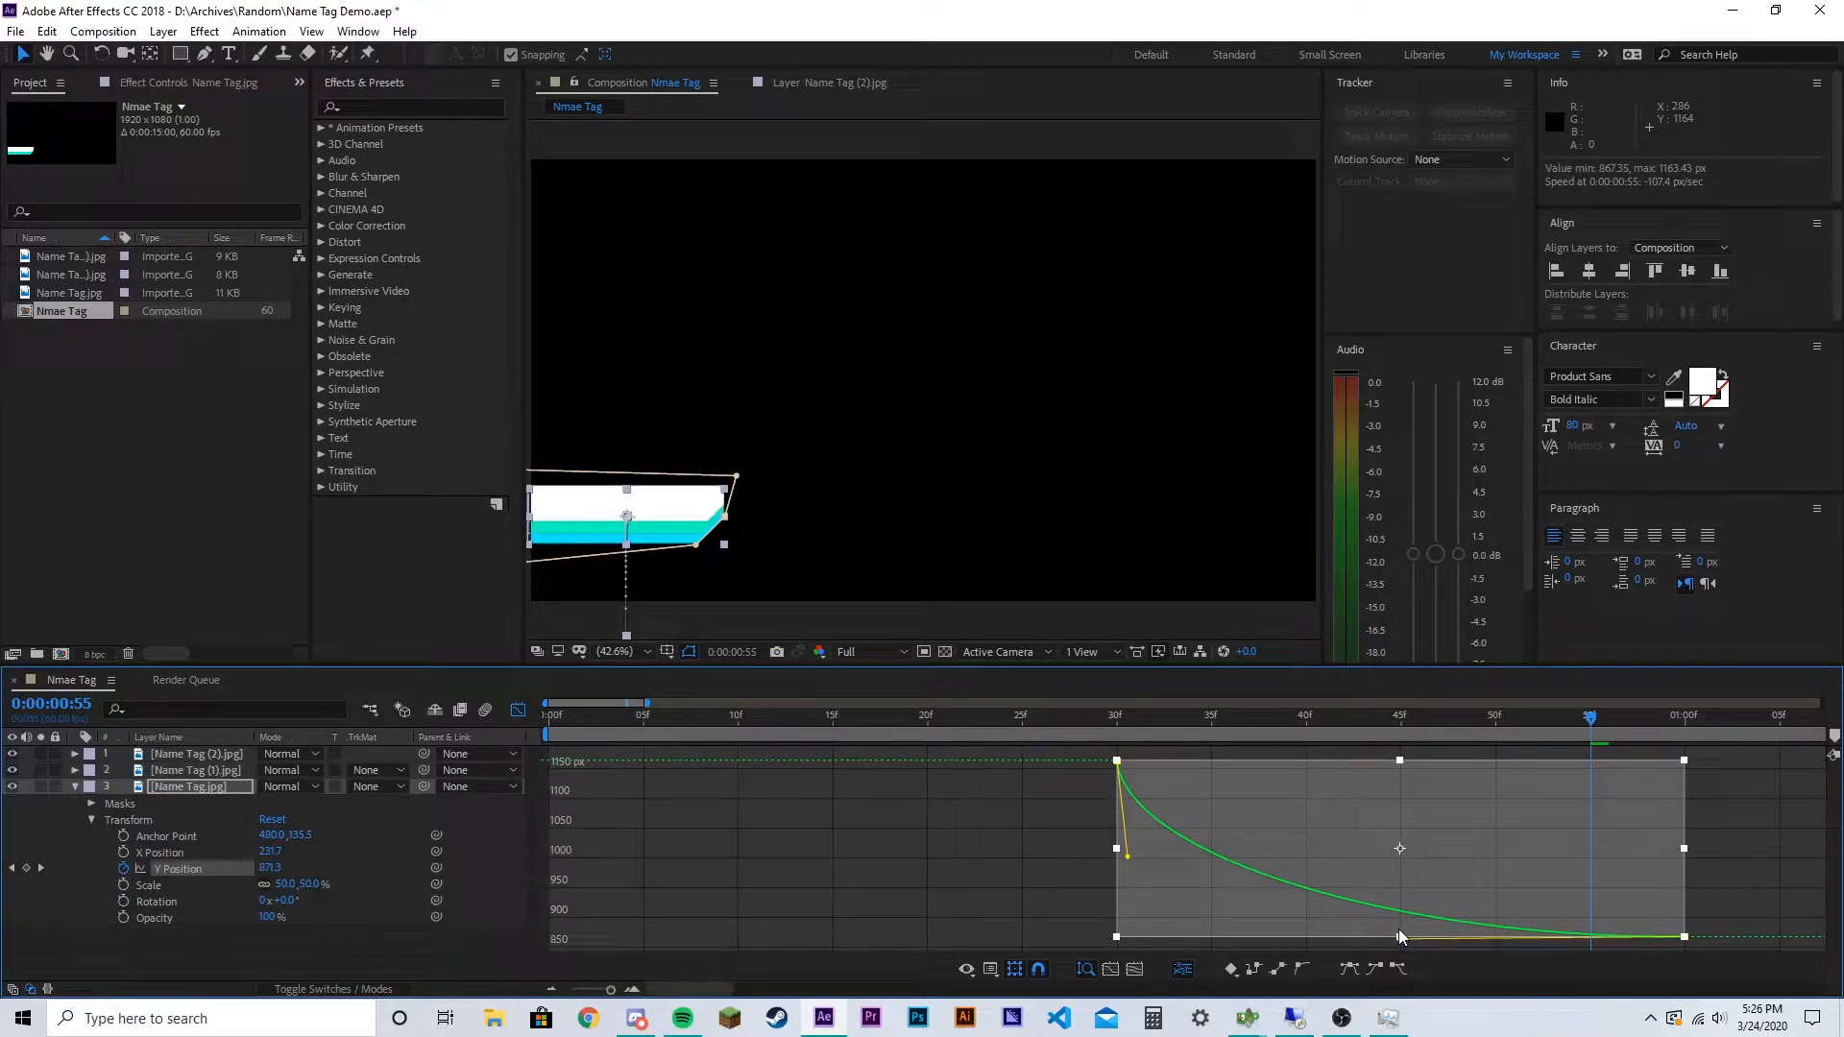
# Preview the rise of Name Tag.jpg together with the other layers and scrub through its motion
pyautogui.press('space')
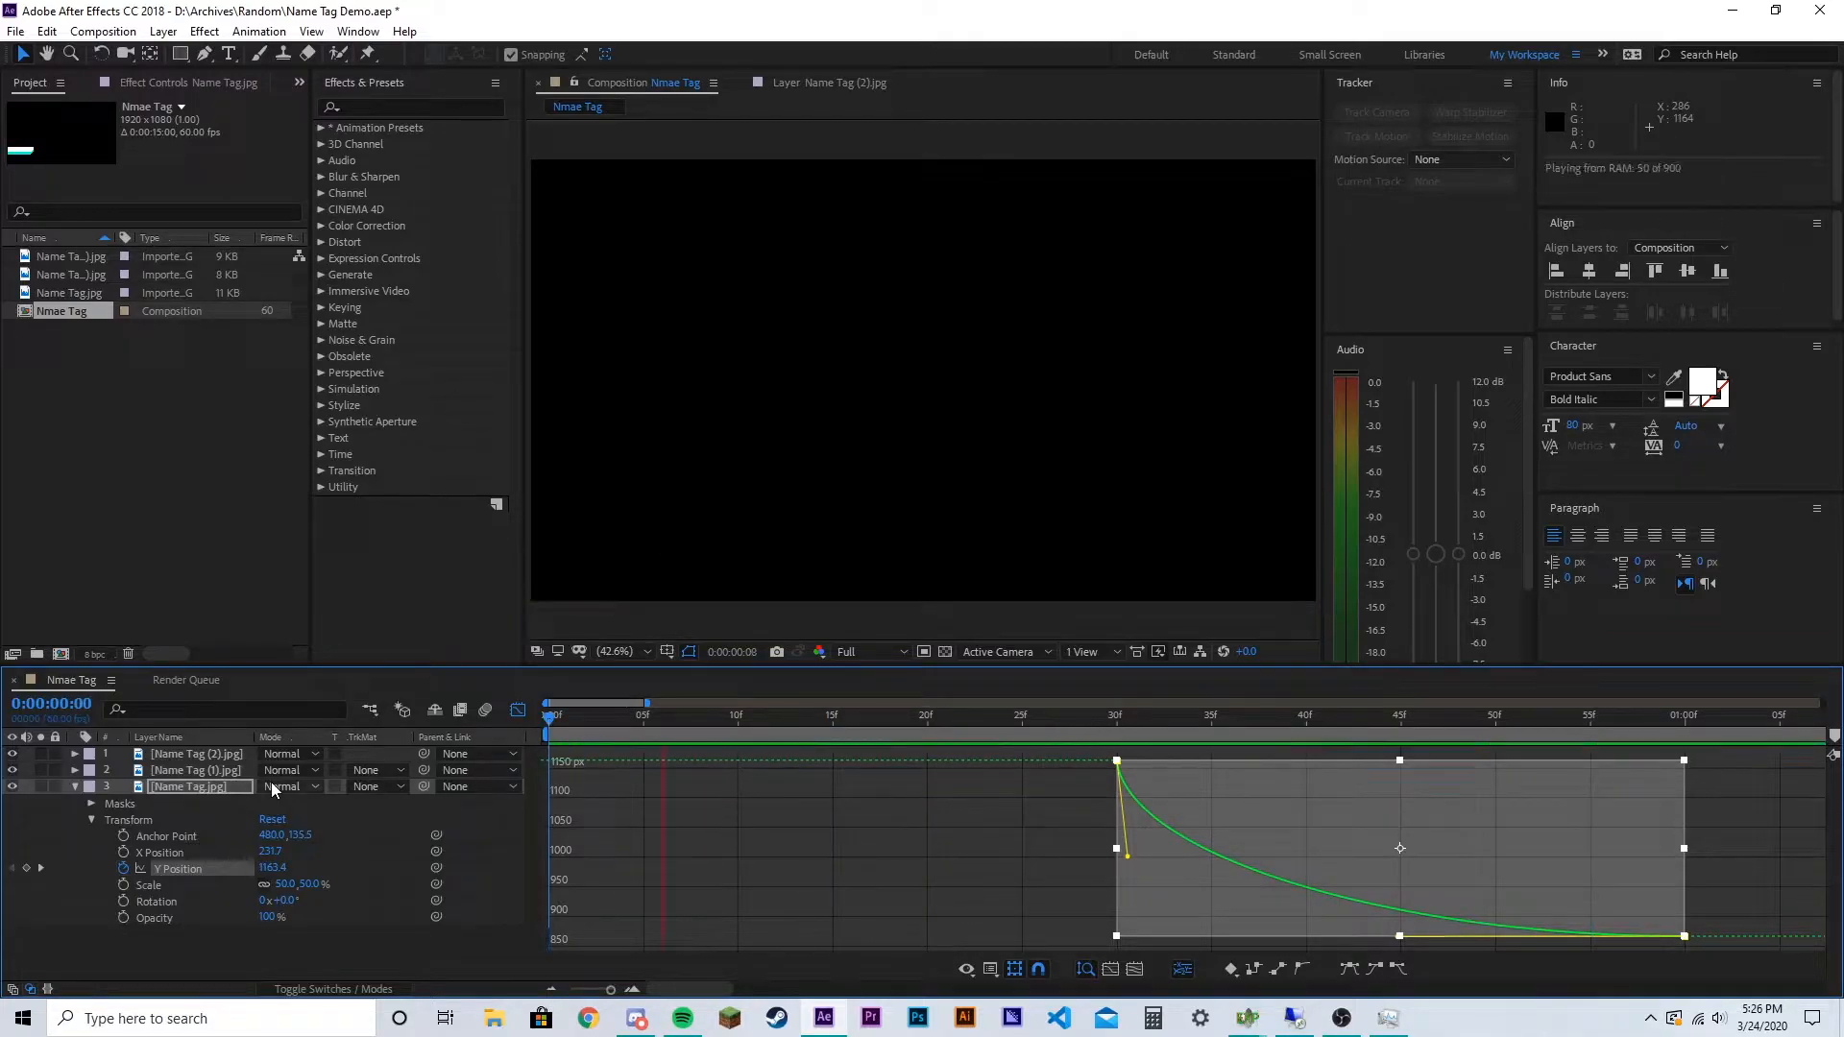
pyautogui.press('space')
pyautogui.moveTo(1591, 718); pyautogui.dragTo(1375, 777)
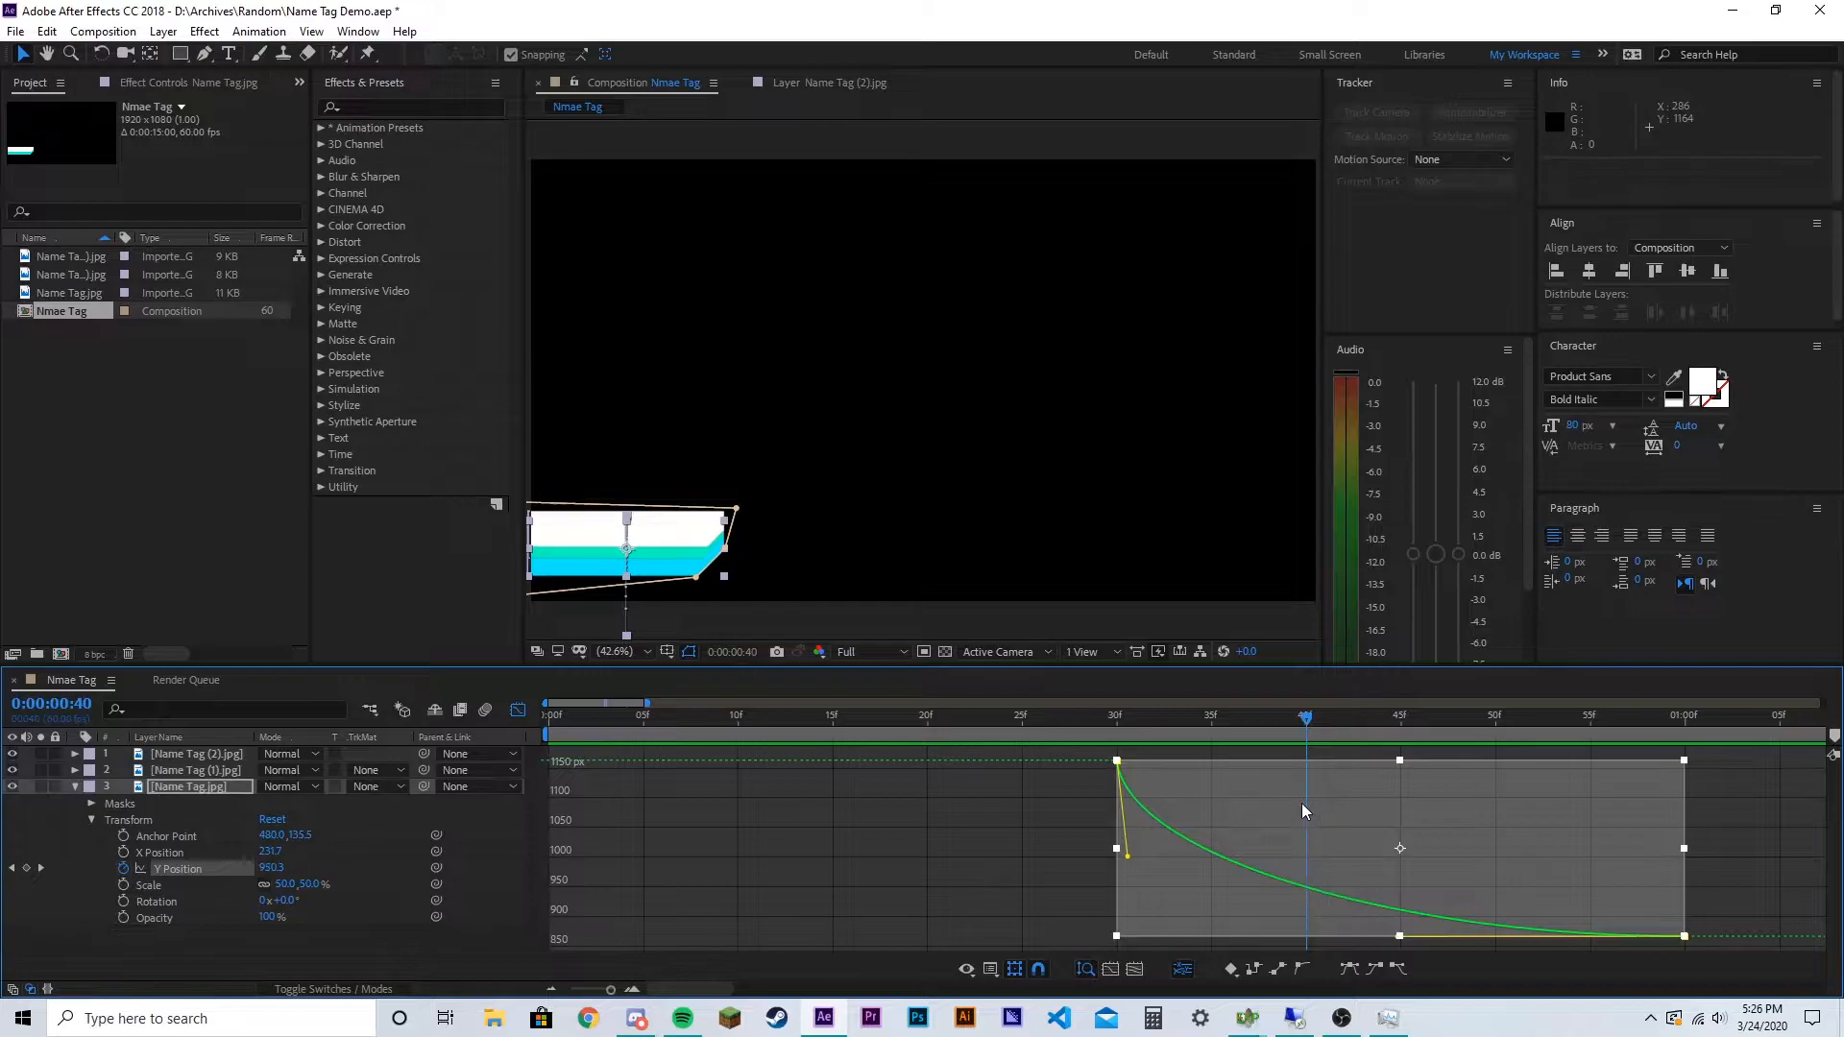
# Lengthen the start handle of Name Tag.jpg's Y Position curve for a faster launch, and preview the motion from the start
pyautogui.moveTo(1128, 857); pyautogui.dragTo(1128, 874)
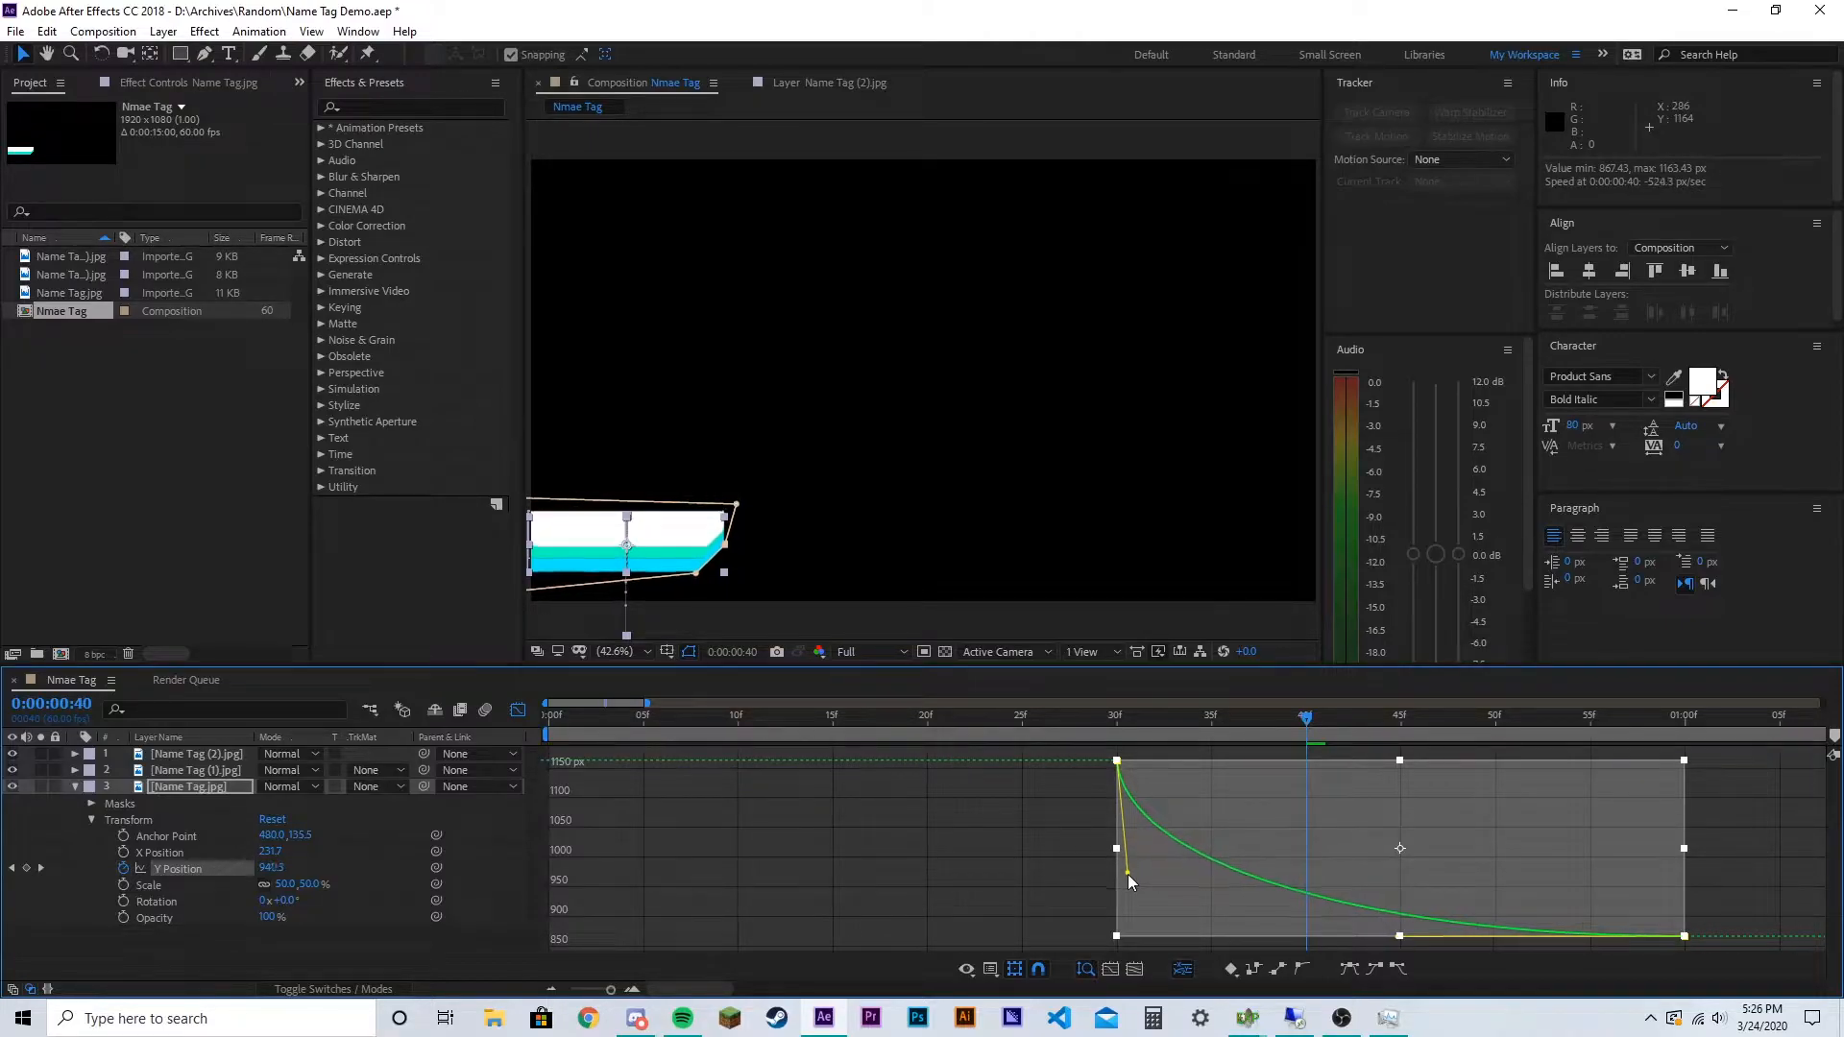
pyautogui.moveTo(1161, 730); pyautogui.dragTo(949, 805)
pyautogui.press('Home')
pyautogui.press('space')
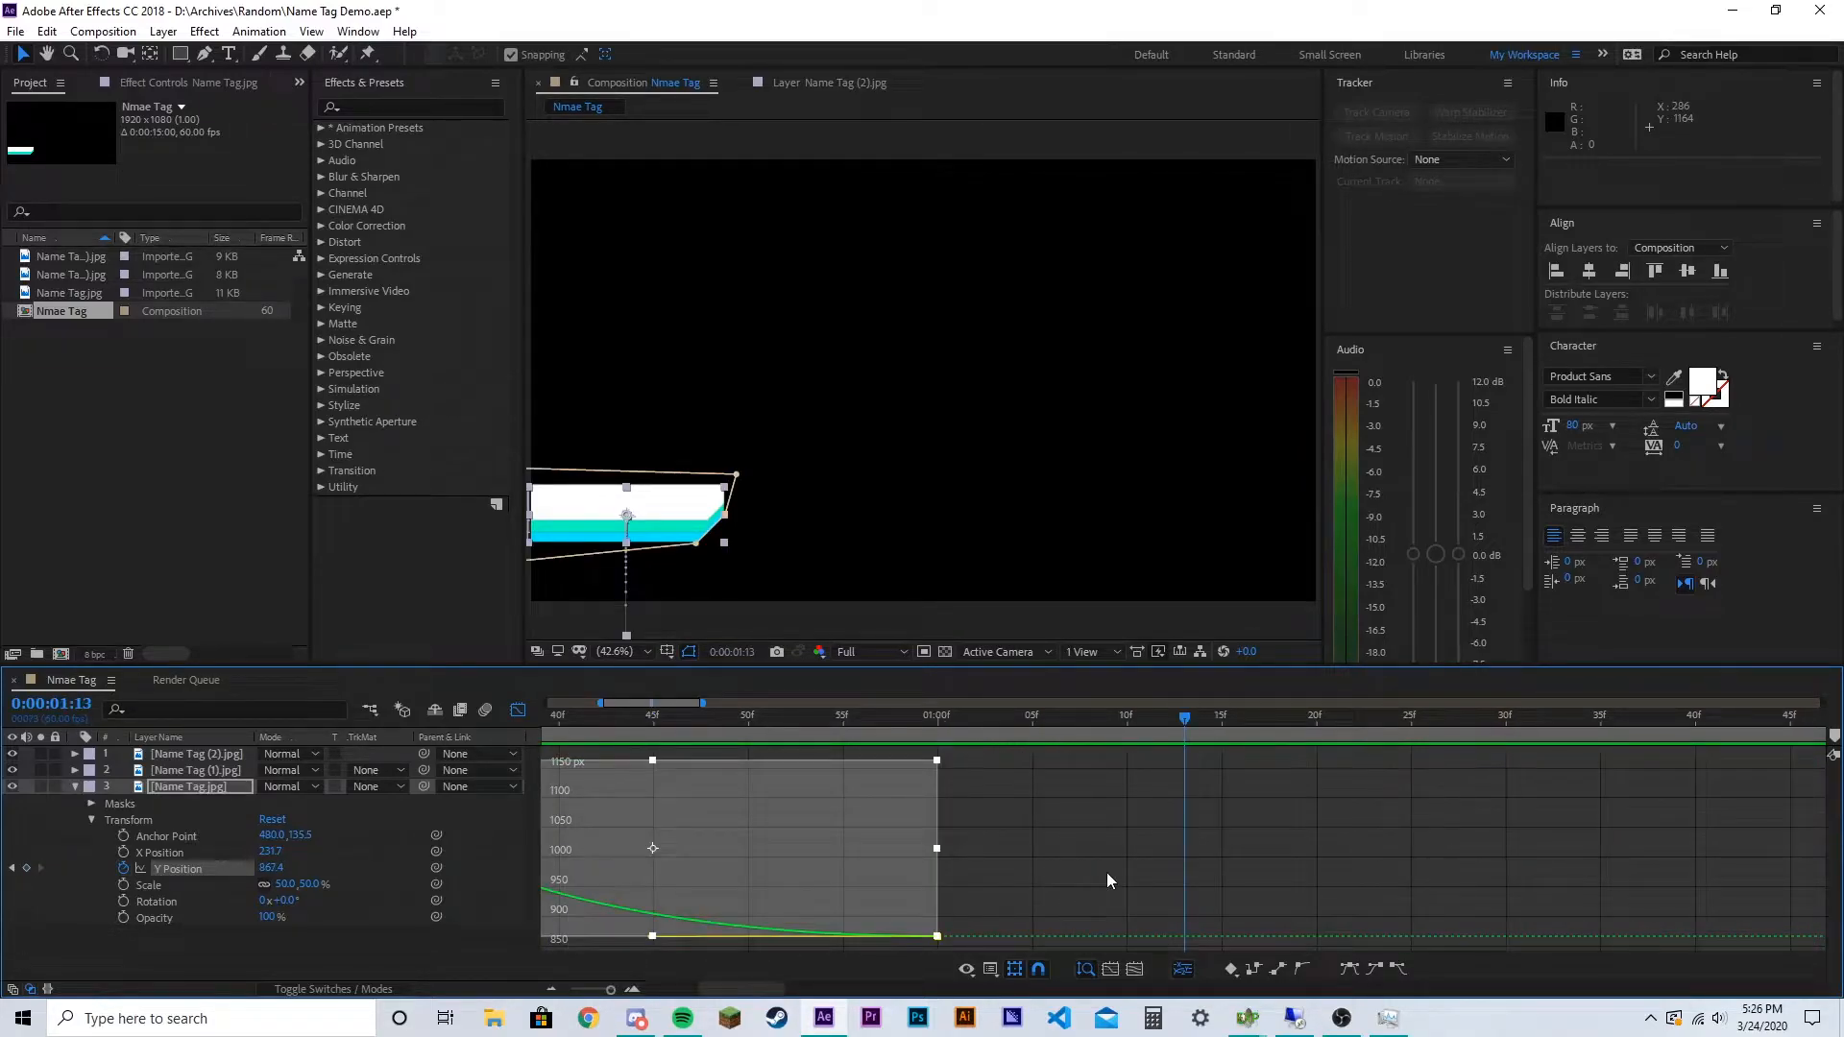
# Leave the Graph Editor and inspect Name Tag.jpg's Y Position keyframes at 0:00:01:00 and 0:00:00:30
pyautogui.click(75, 788)
pyautogui.click(517, 711)
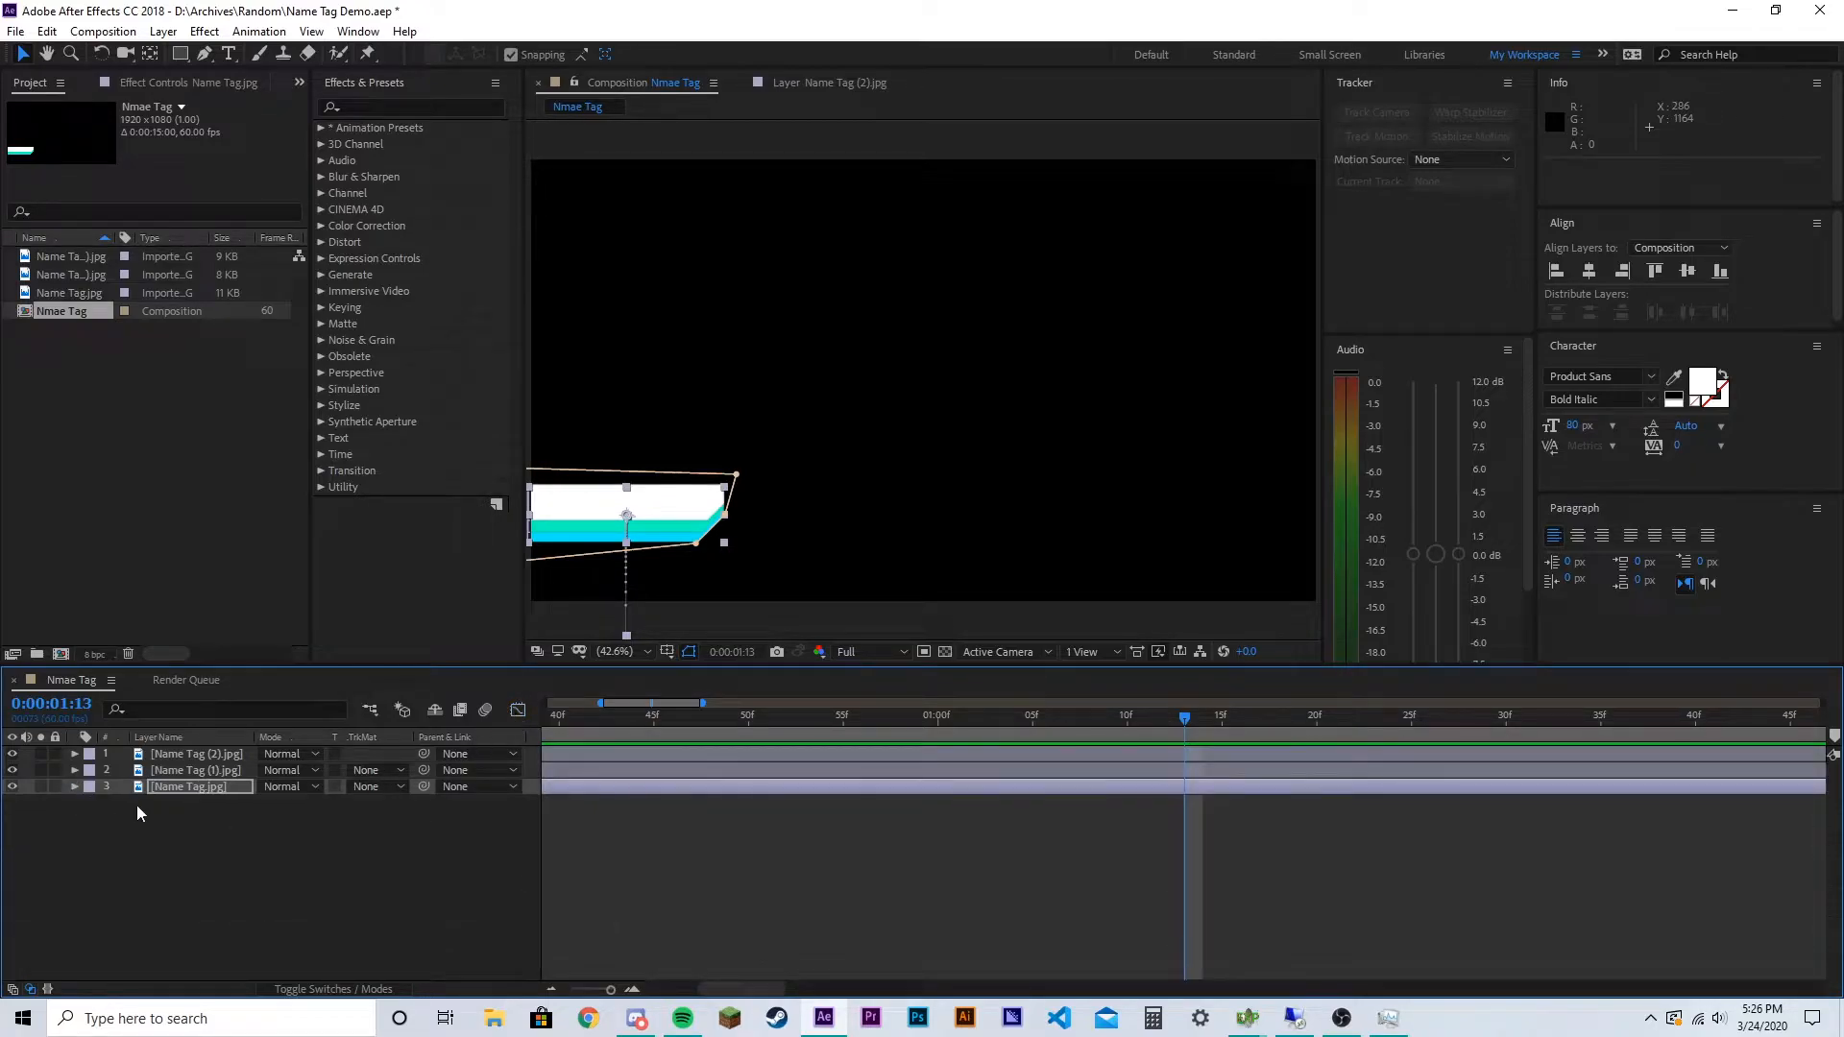
pyautogui.click(75, 787)
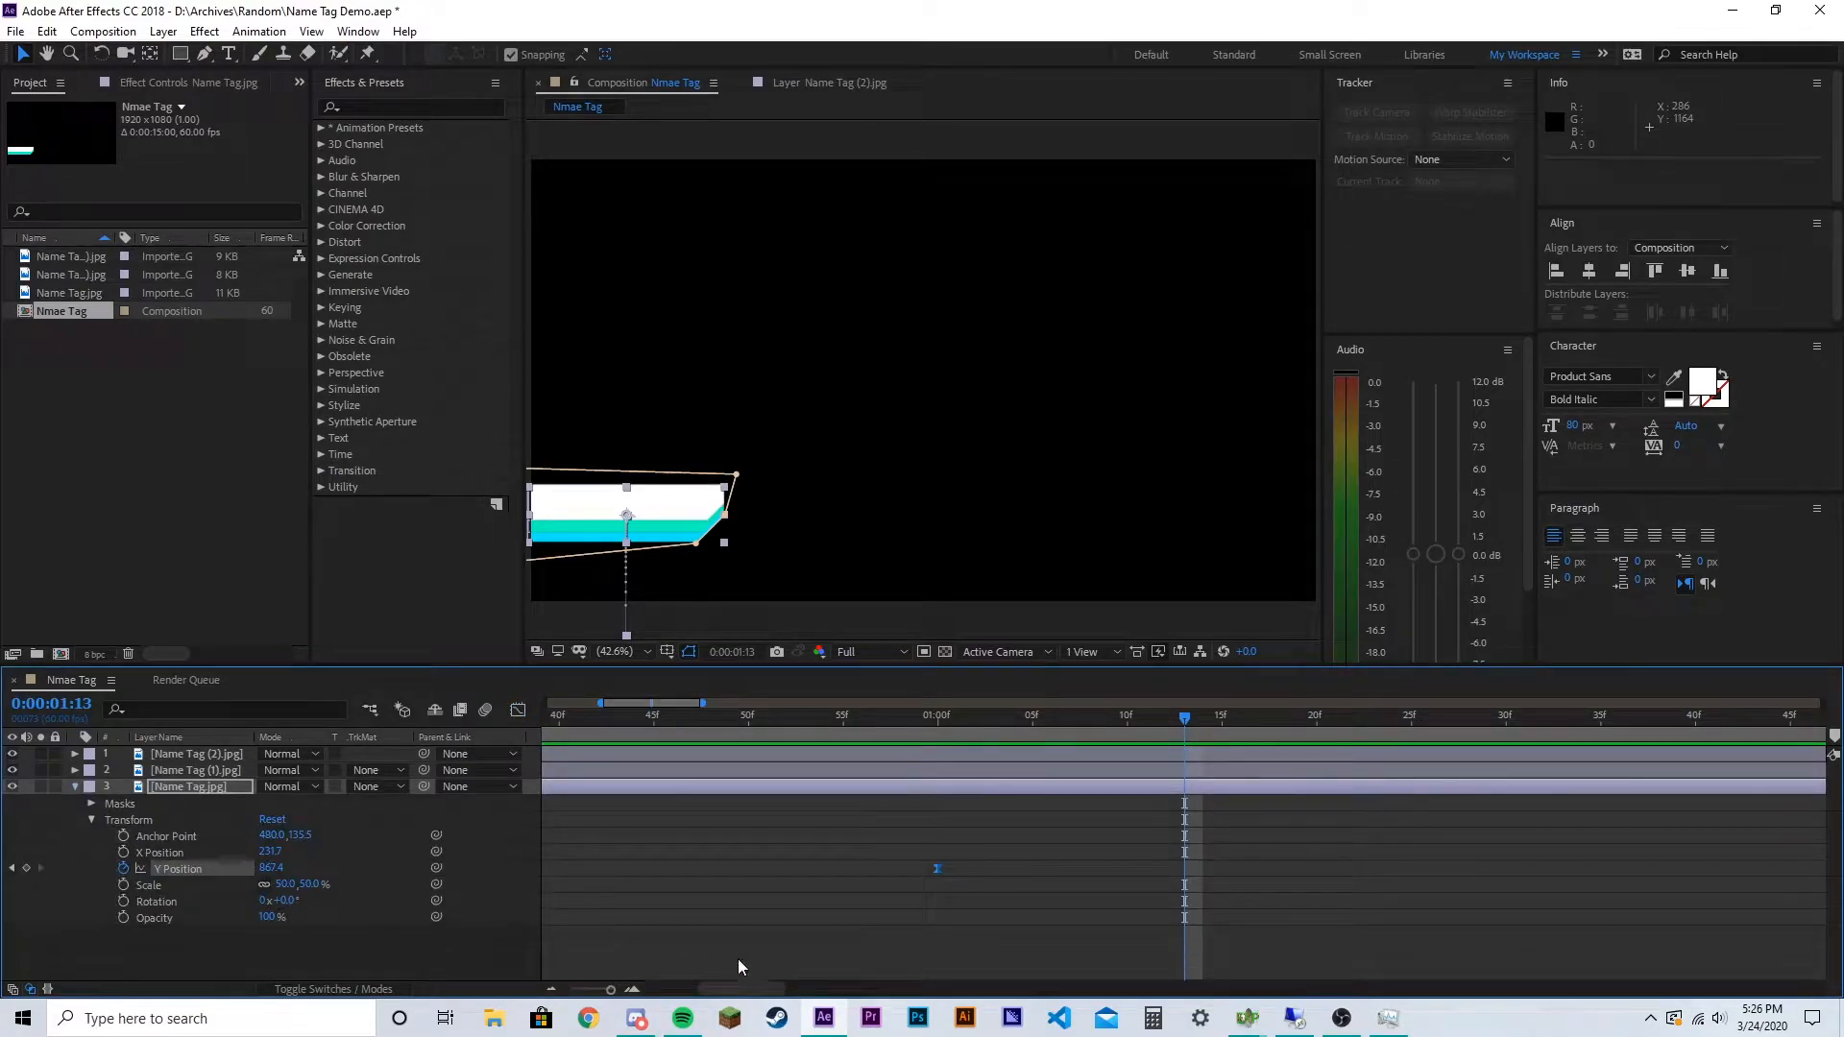
pyautogui.moveTo(1166, 718); pyautogui.dragTo(936, 939)
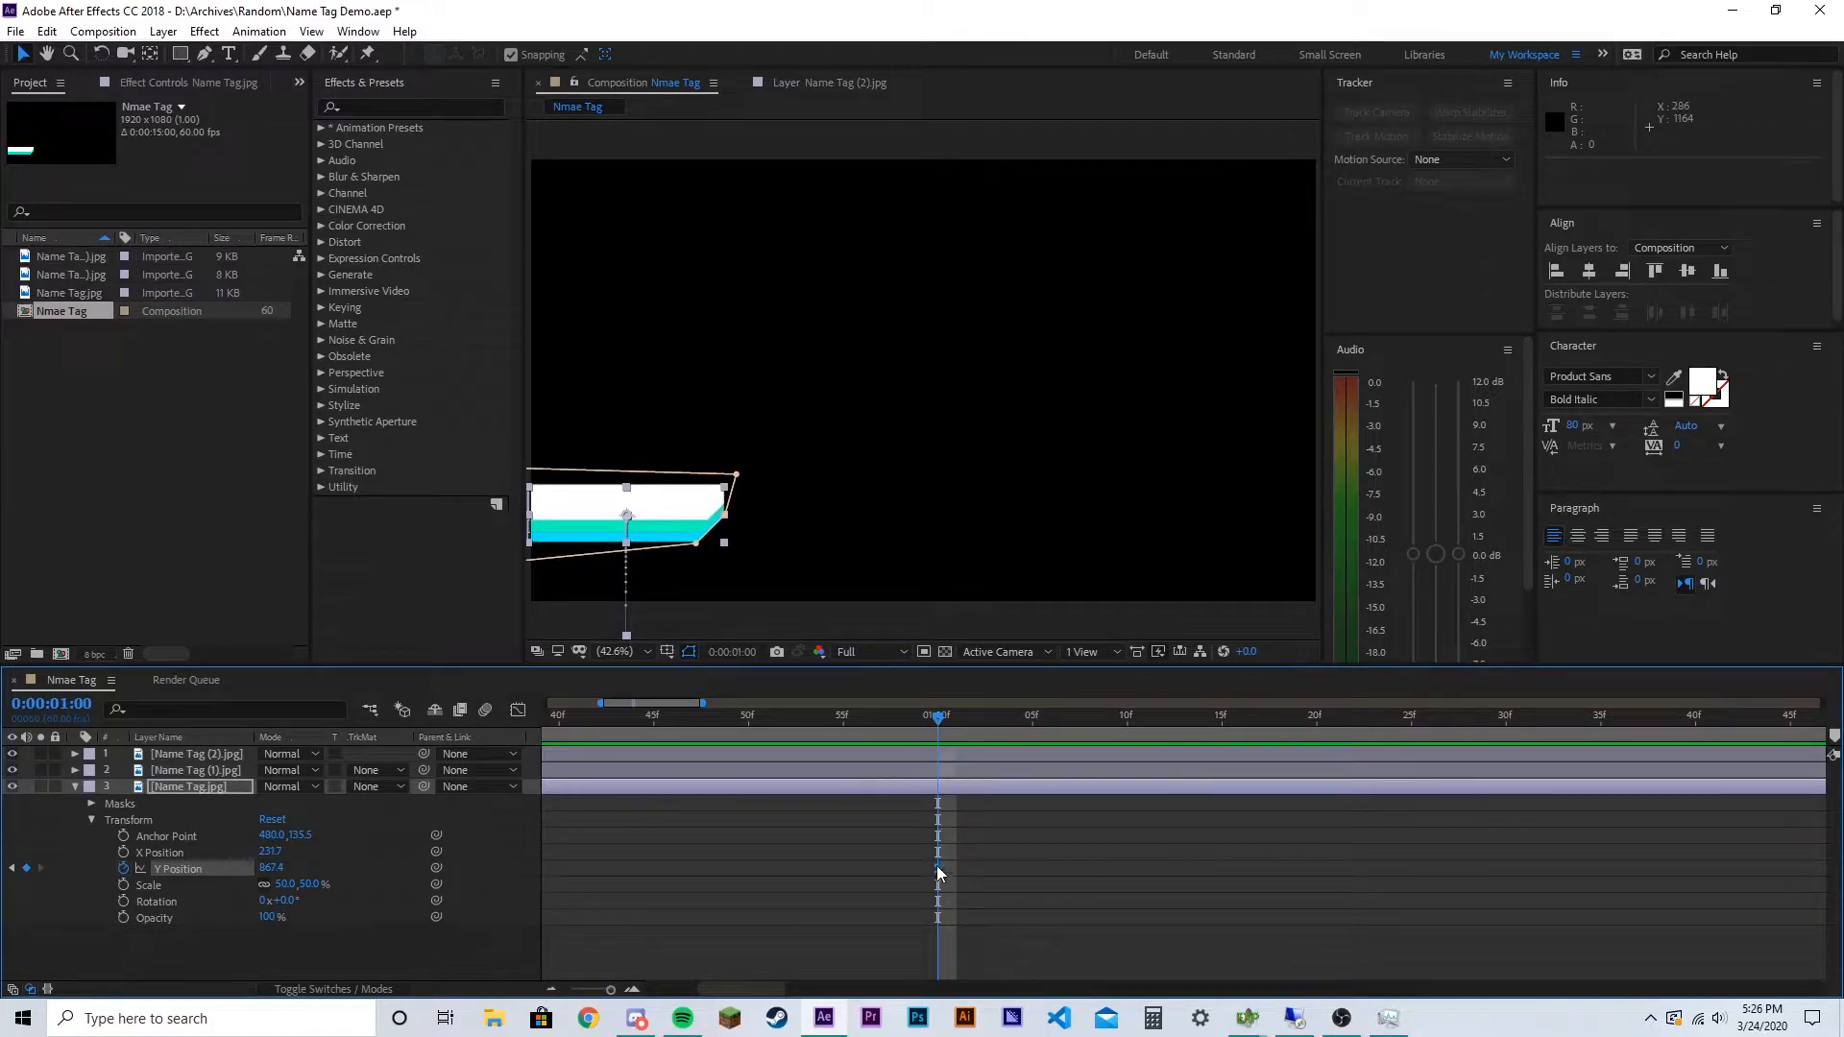
pyautogui.moveTo(939, 718); pyautogui.dragTo(1118, 922)
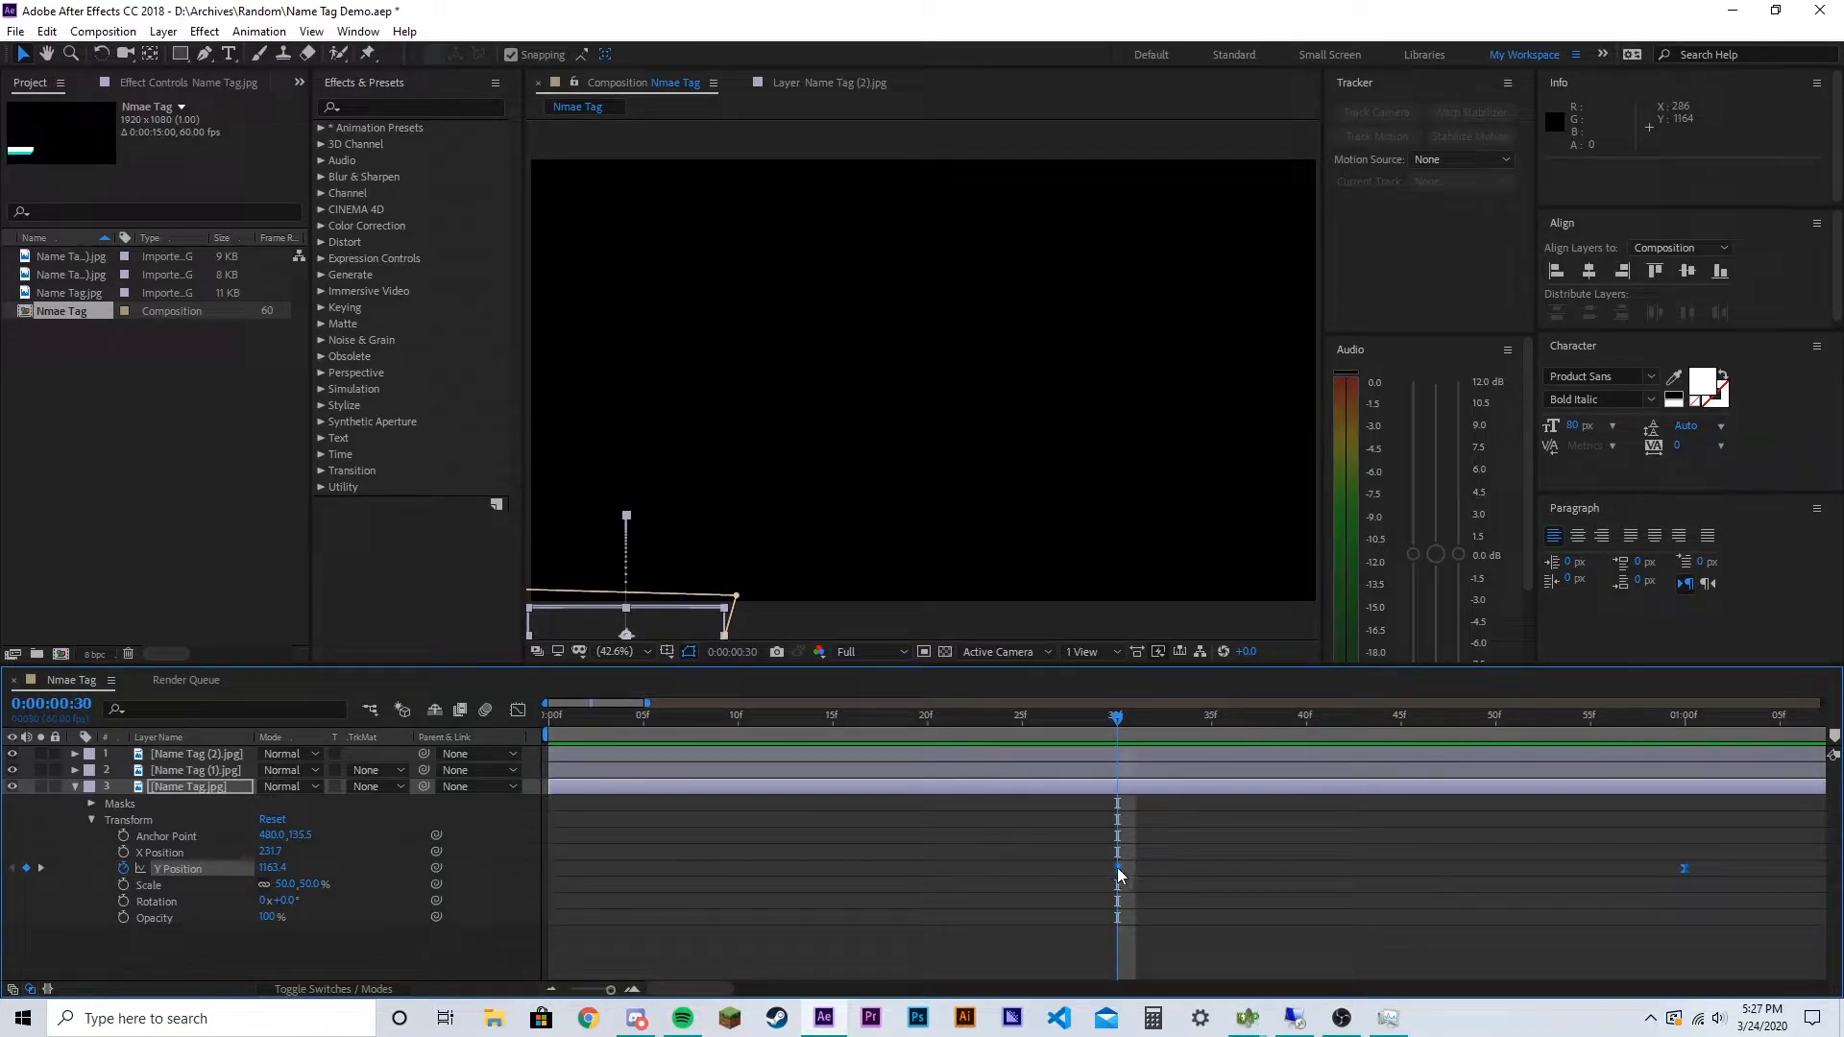
# Examine the start handle of Name Tag.jpg's Y Position curve in the Graph Editor and return to the keyframe view
pyautogui.moveTo(1119, 872)
pyautogui.moveTo(1115, 722); pyautogui.dragTo(1111, 780)
pyautogui.click(518, 710)
pyautogui.click(1106, 774)
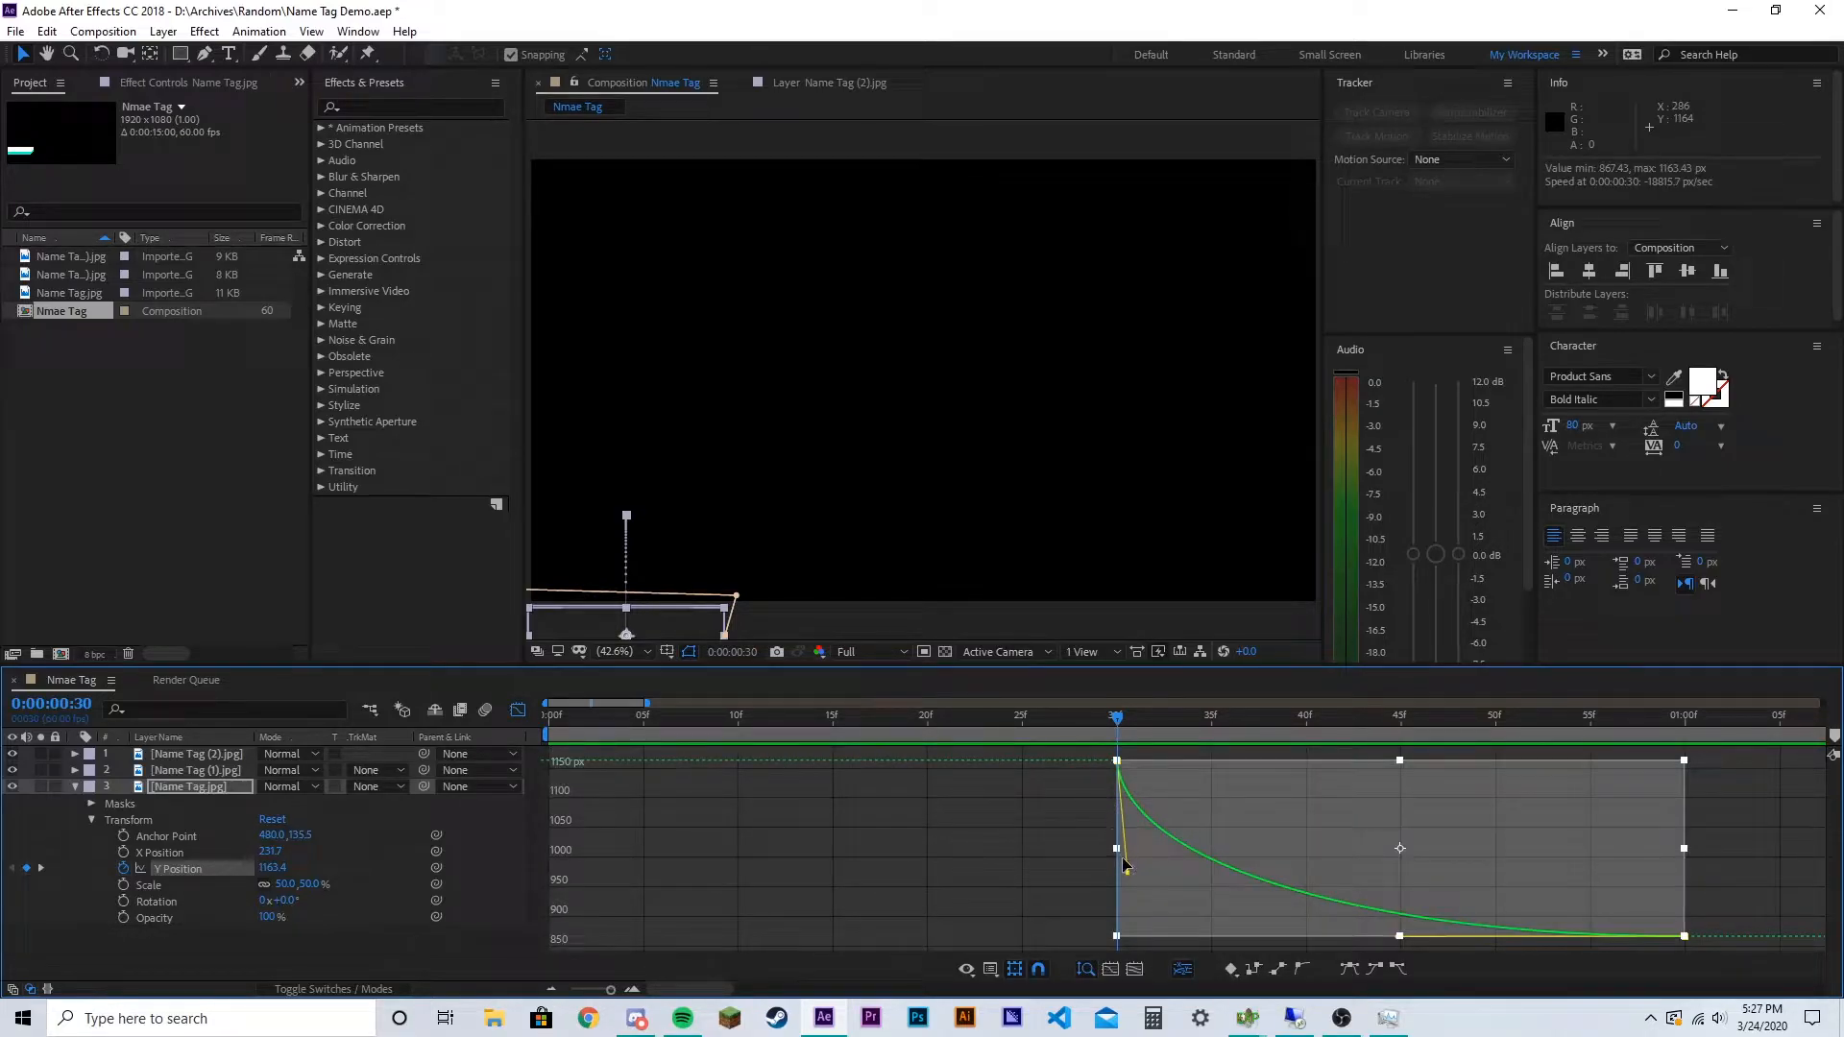
pyautogui.click(518, 710)
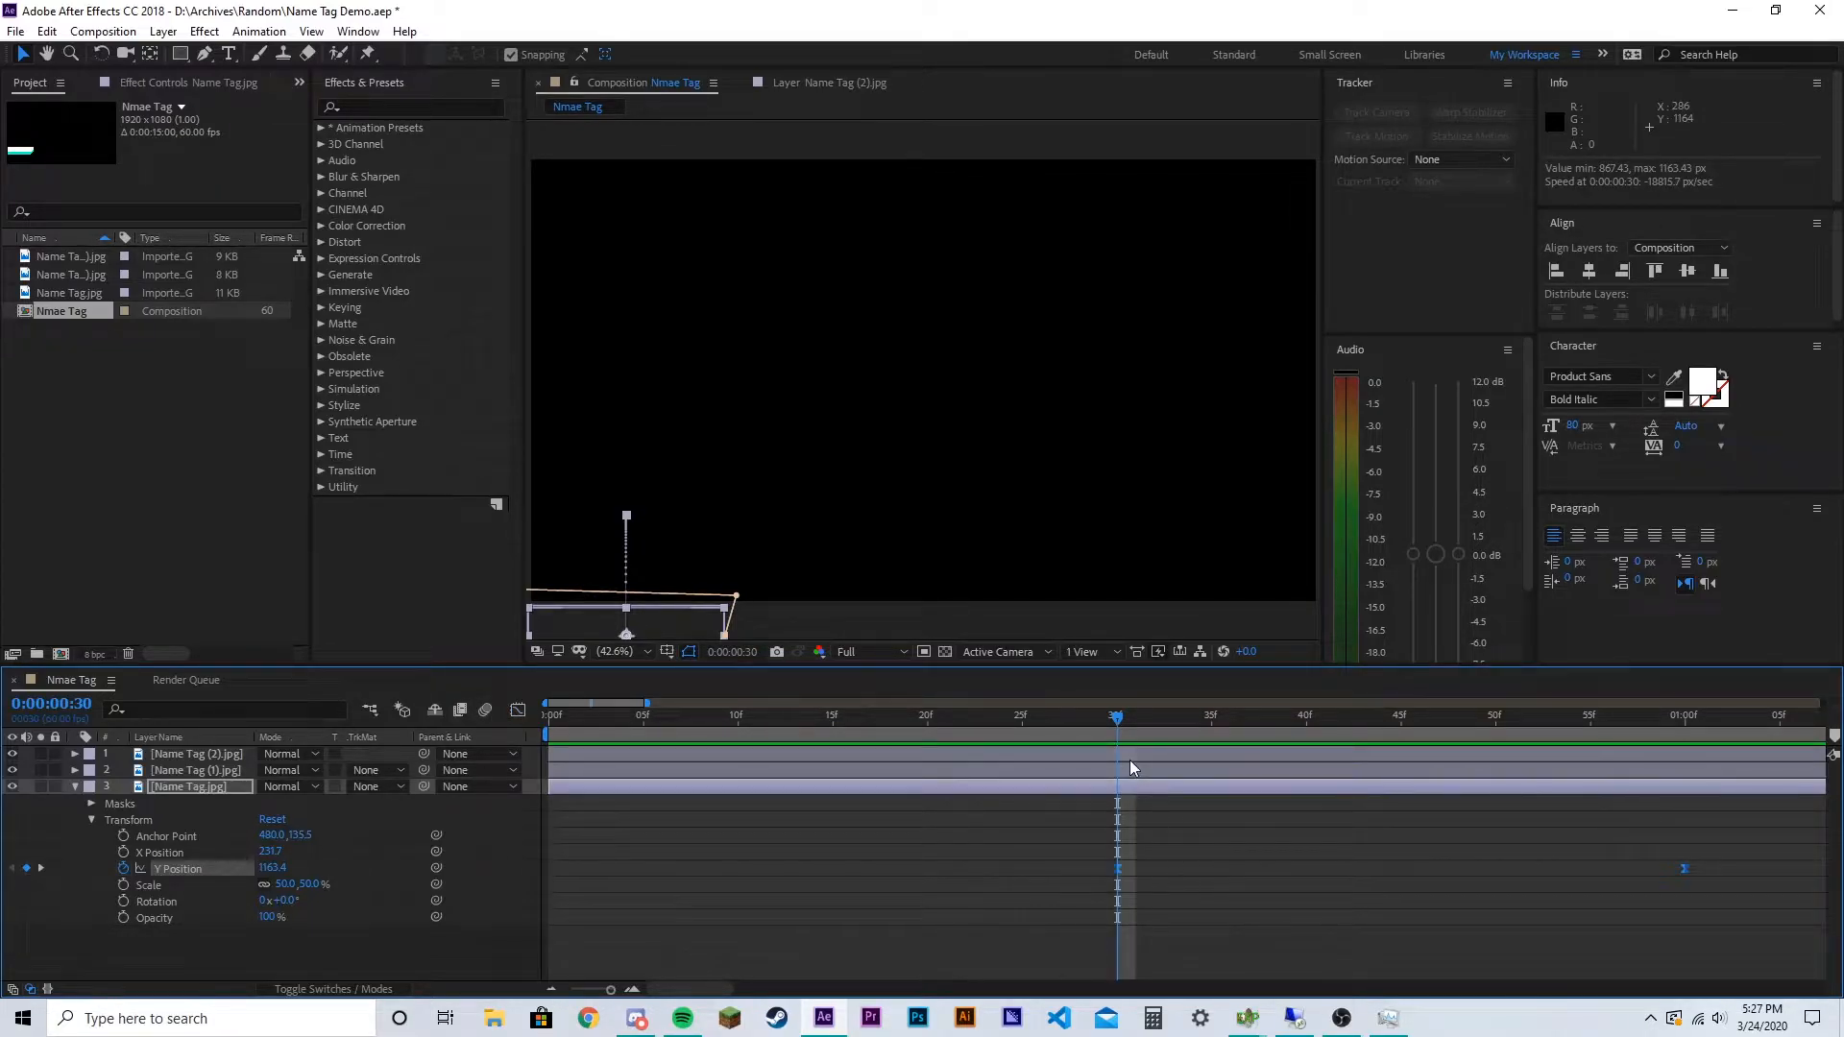
# Scrub Name Tag.jpg's motion to its end keyframe at 0:00:01:00, and preview from 0:00:00:00
pyautogui.moveTo(1133, 721); pyautogui.dragTo(1687, 912)
pyautogui.press('Home')
pyautogui.moveTo(670, 862); pyautogui.dragTo(496, 876)
pyautogui.press('space')
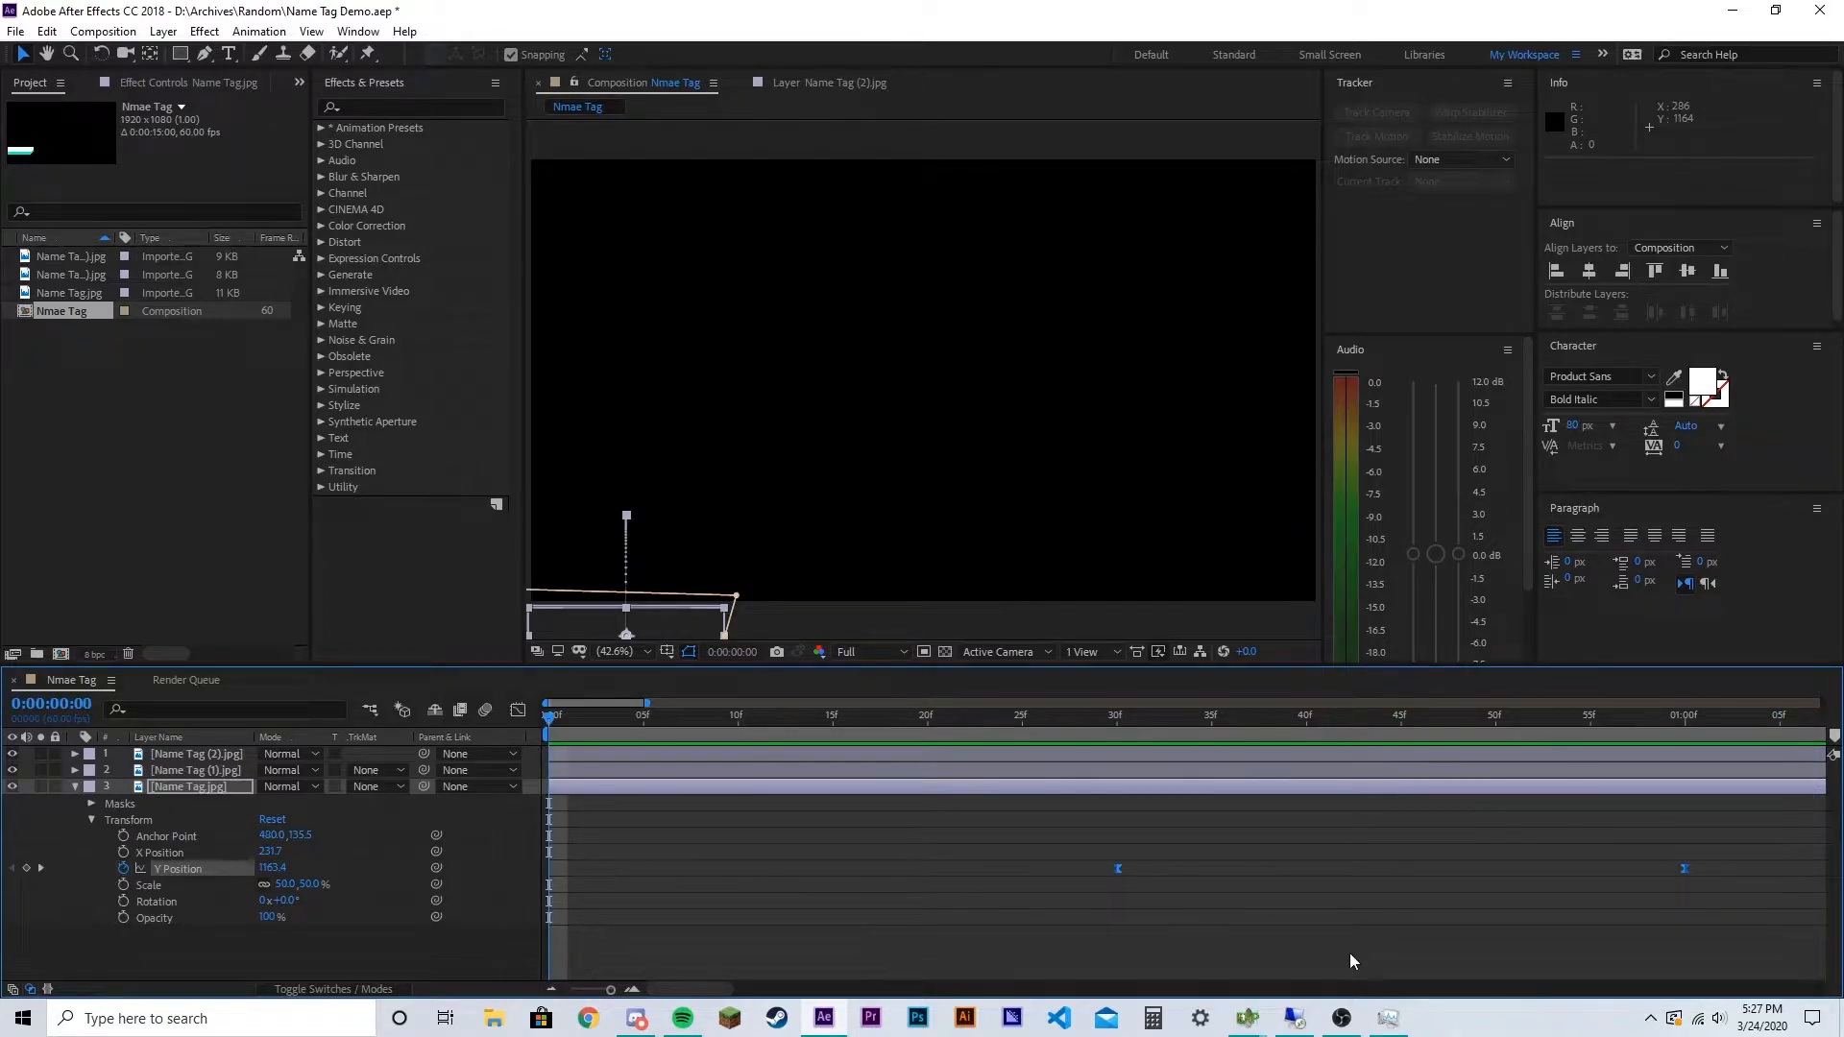
# Reveal the Y Position keyframes of both Name Tag (1).jpg and Name Tag.jpg, and clear the keyframe selection
pyautogui.click(76, 787)
pyautogui.click(73, 771)
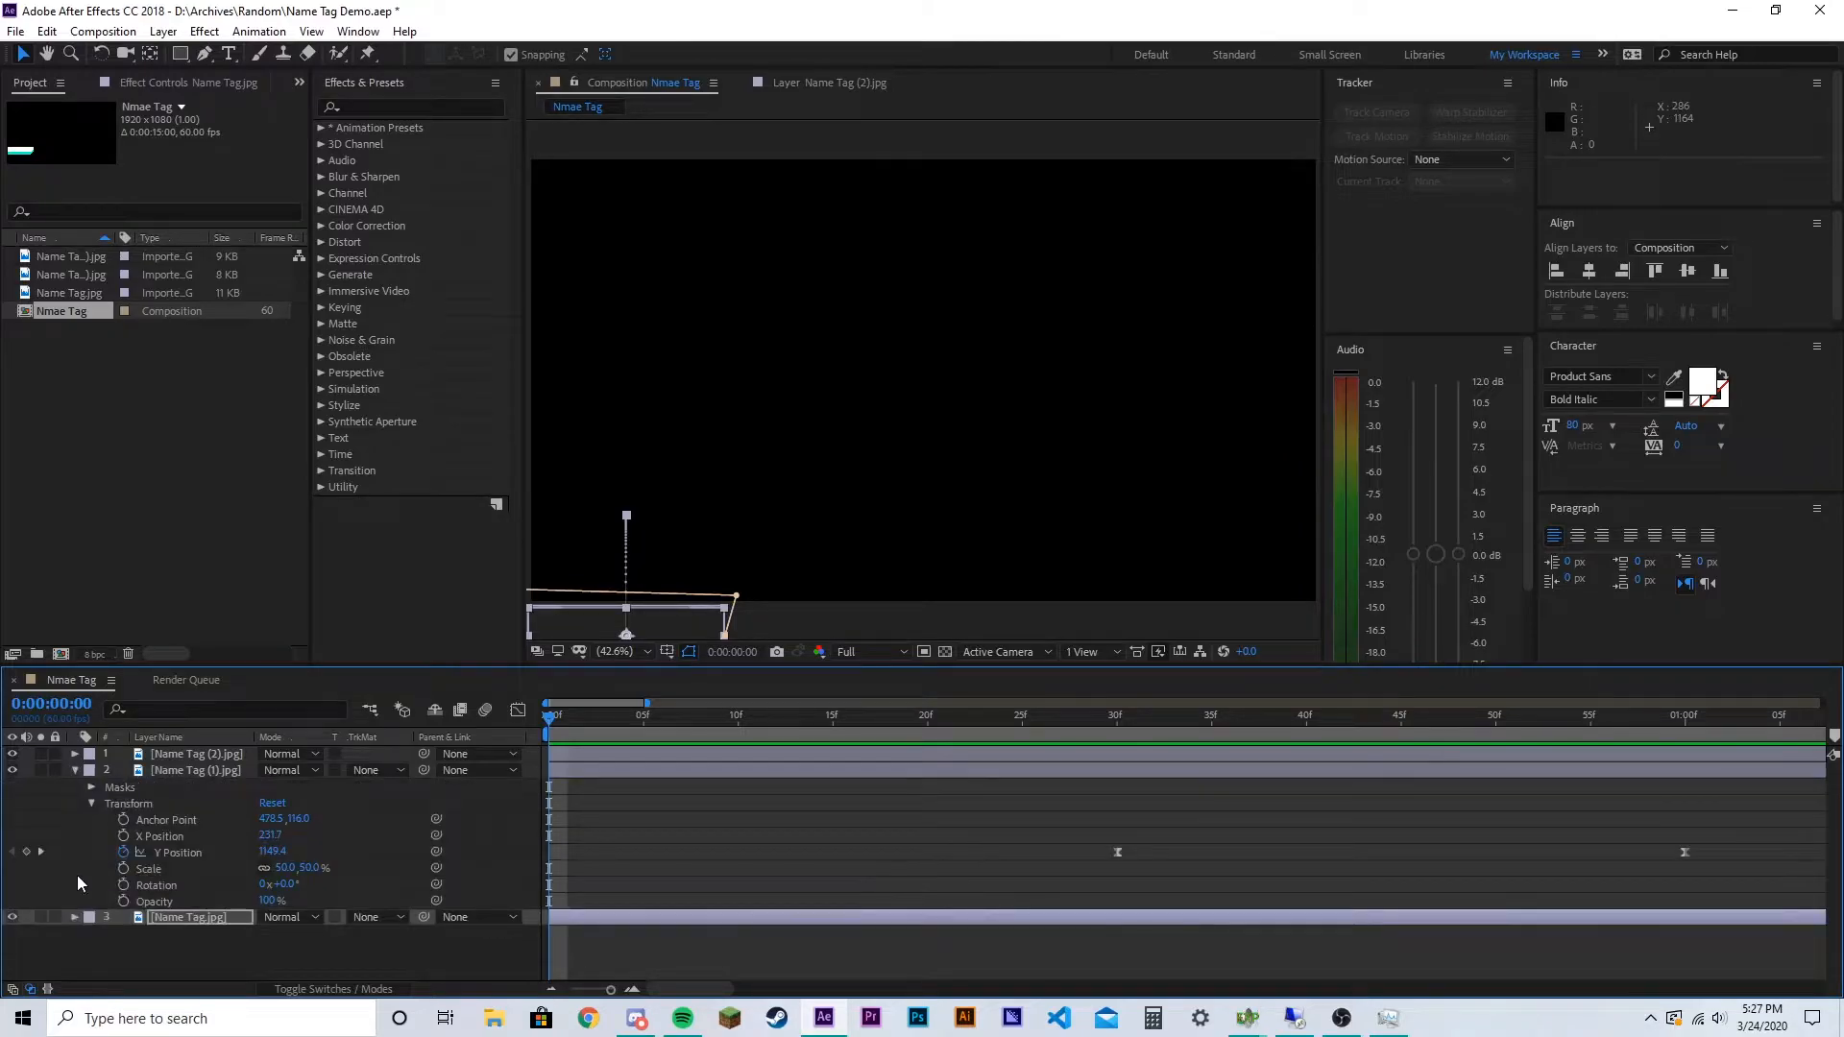
pyautogui.click(75, 918)
pyautogui.scroll(-2, 1124, 807)
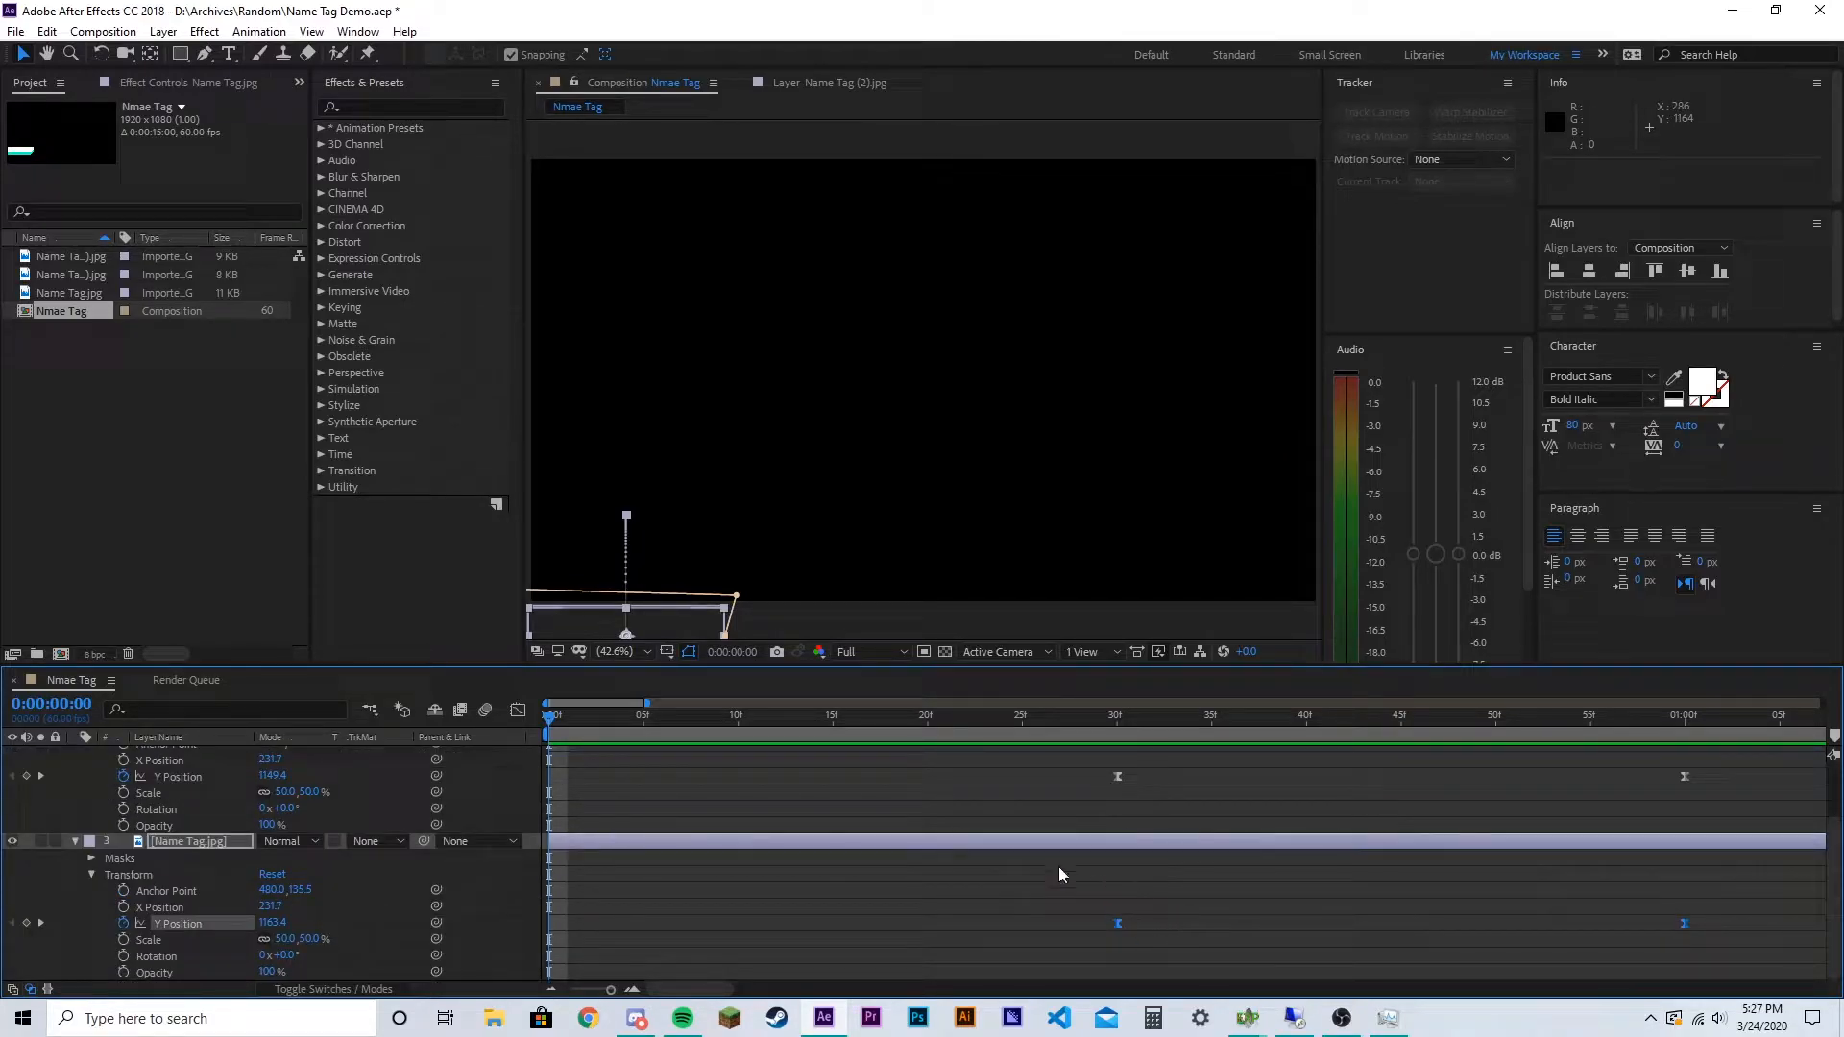
pyautogui.scroll(1, 1057, 879)
pyautogui.click(1164, 799)
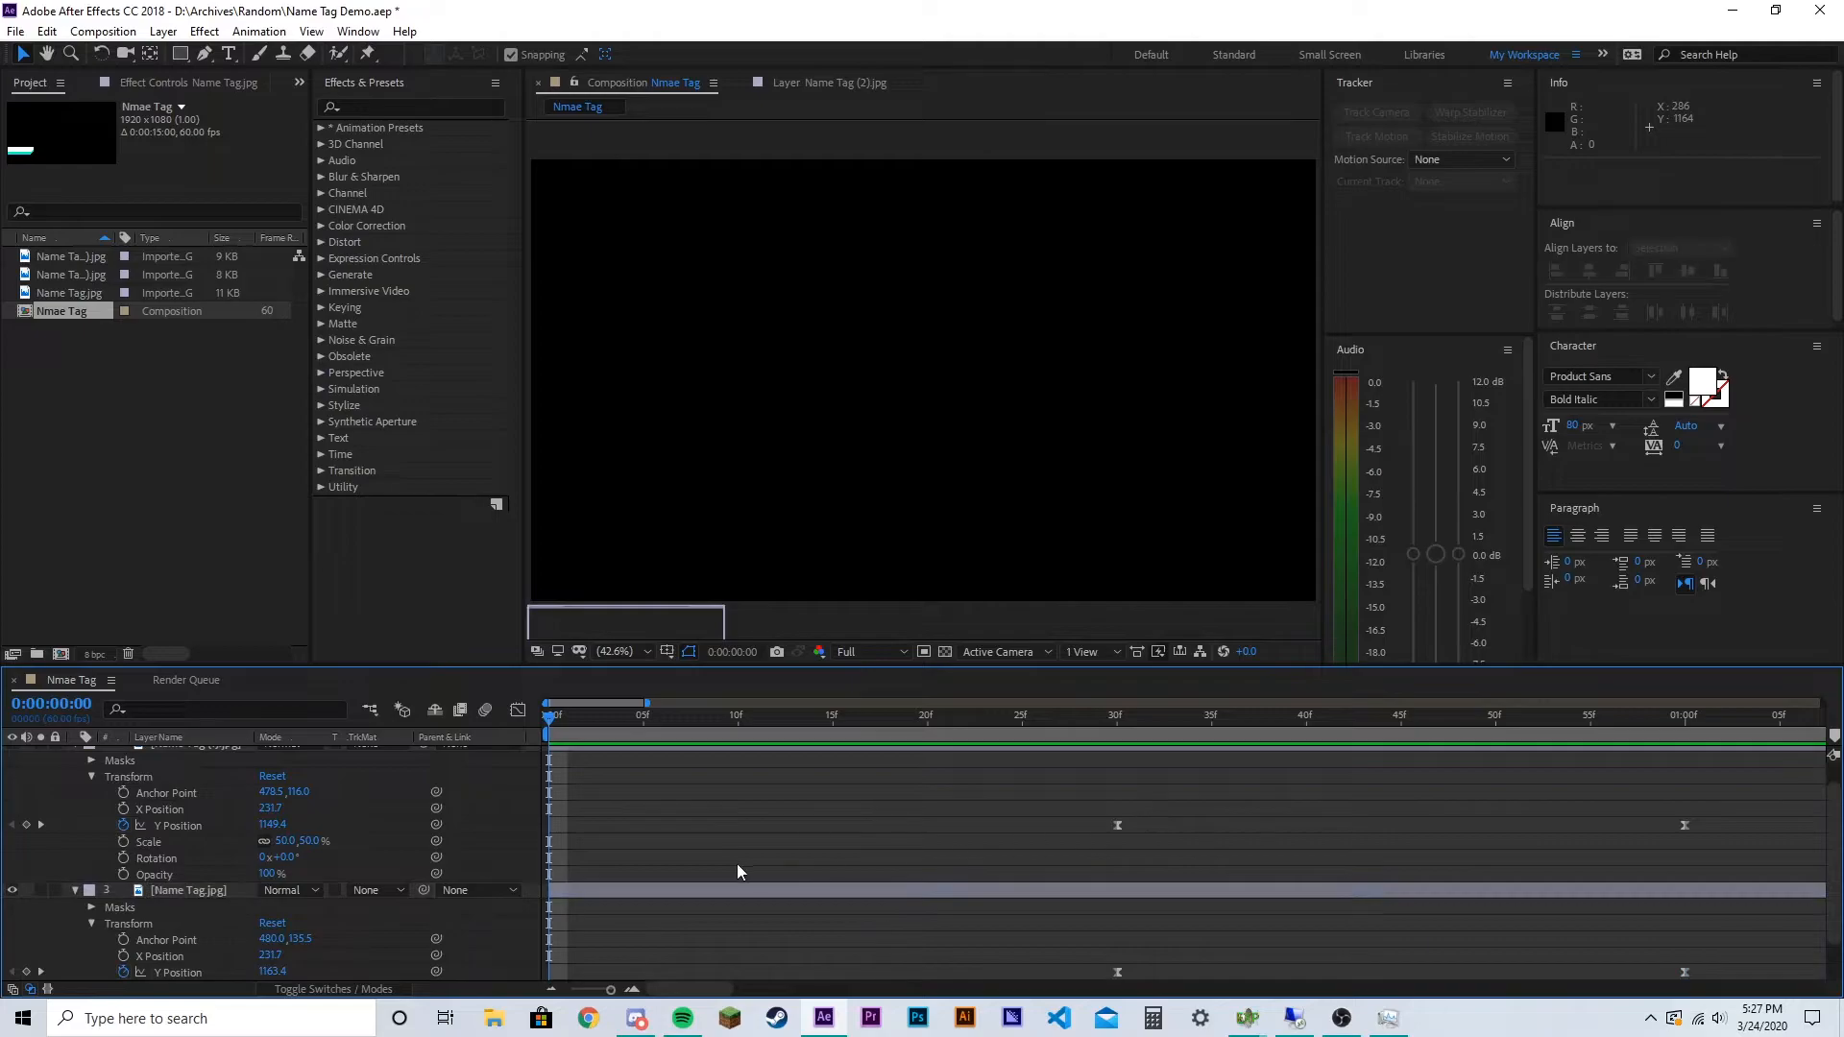
# Shift both Y Position keyframes of Name Tag (1).jpg so that its rise starts at 0:00:00:40
pyautogui.scroll(1, 1196, 856)
pyautogui.moveTo(1072, 810); pyautogui.dragTo(1732, 896)
pyautogui.moveTo(1085, 714); pyautogui.dragTo(1303, 751)
pyautogui.moveTo(1118, 852); pyautogui.dragTo(1314, 864)
# Shift both Y Position keyframes of Name Tag.jpg so that its rise starts at 0:00:00:50
pyautogui.scroll(-2, 1072, 866)
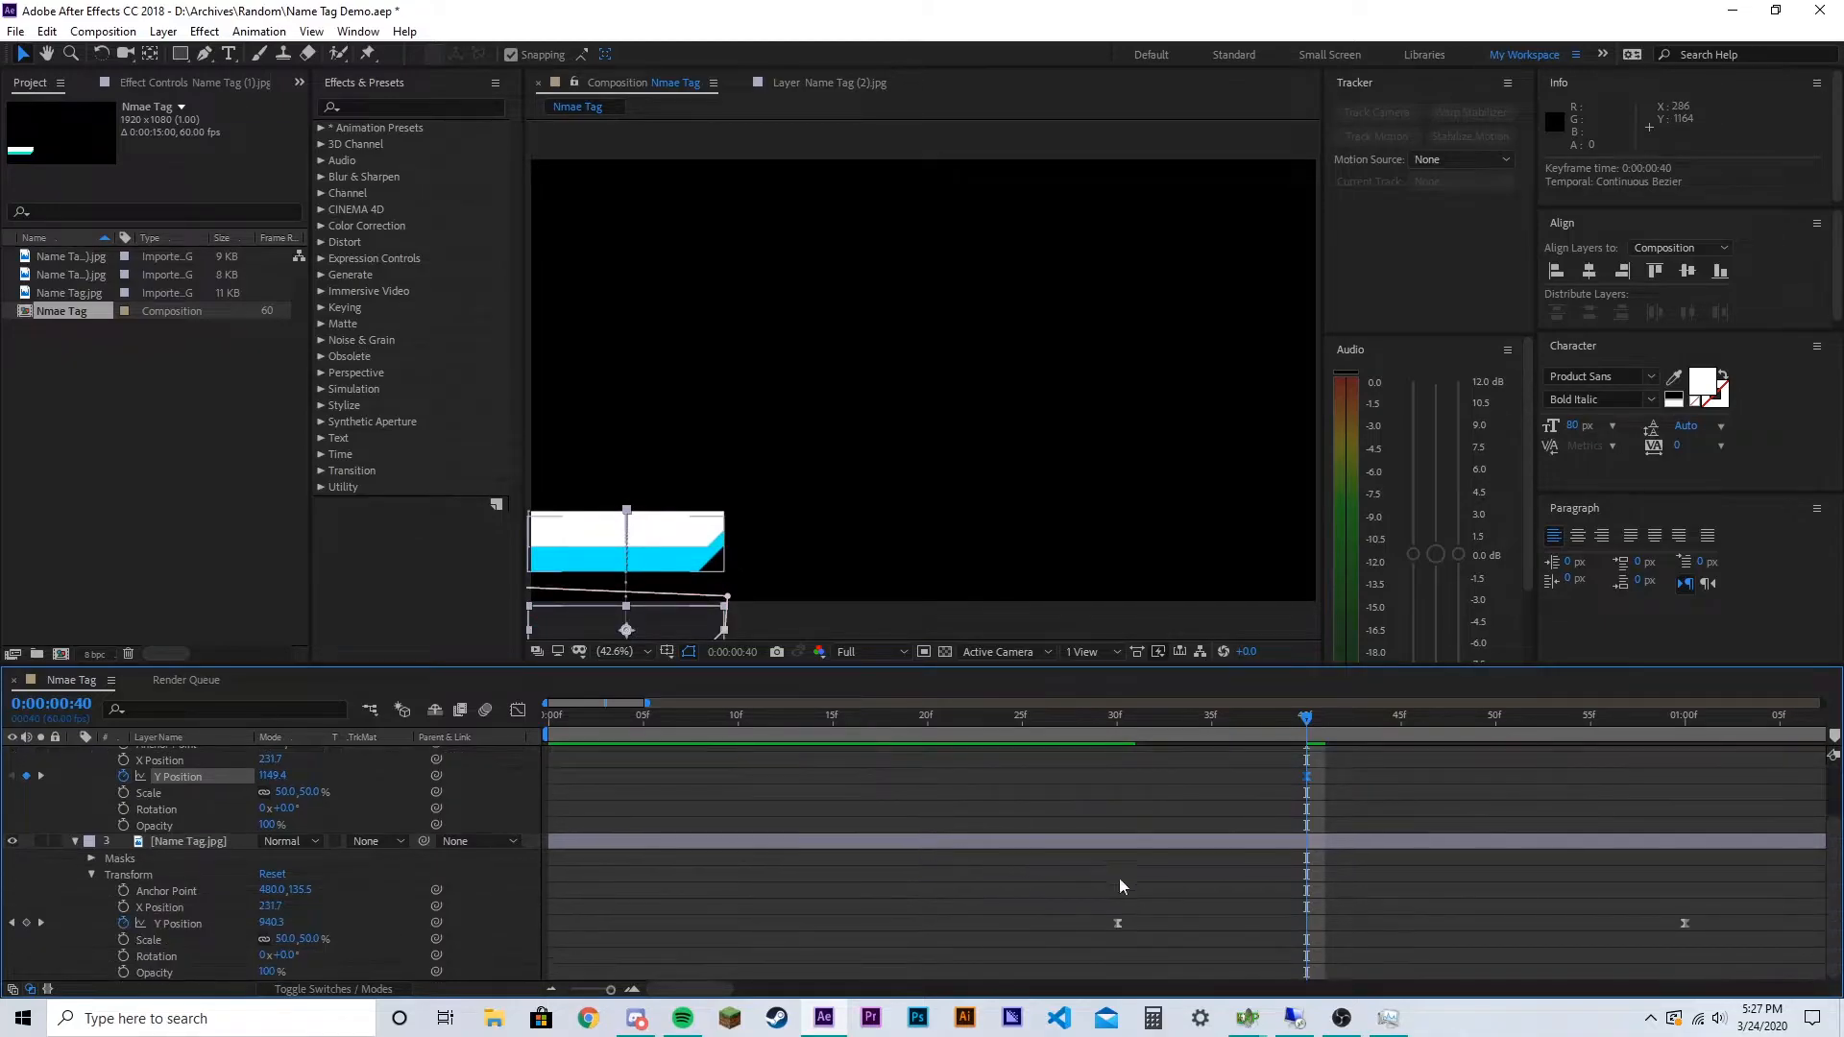
pyautogui.moveTo(1079, 911); pyautogui.dragTo(1717, 982)
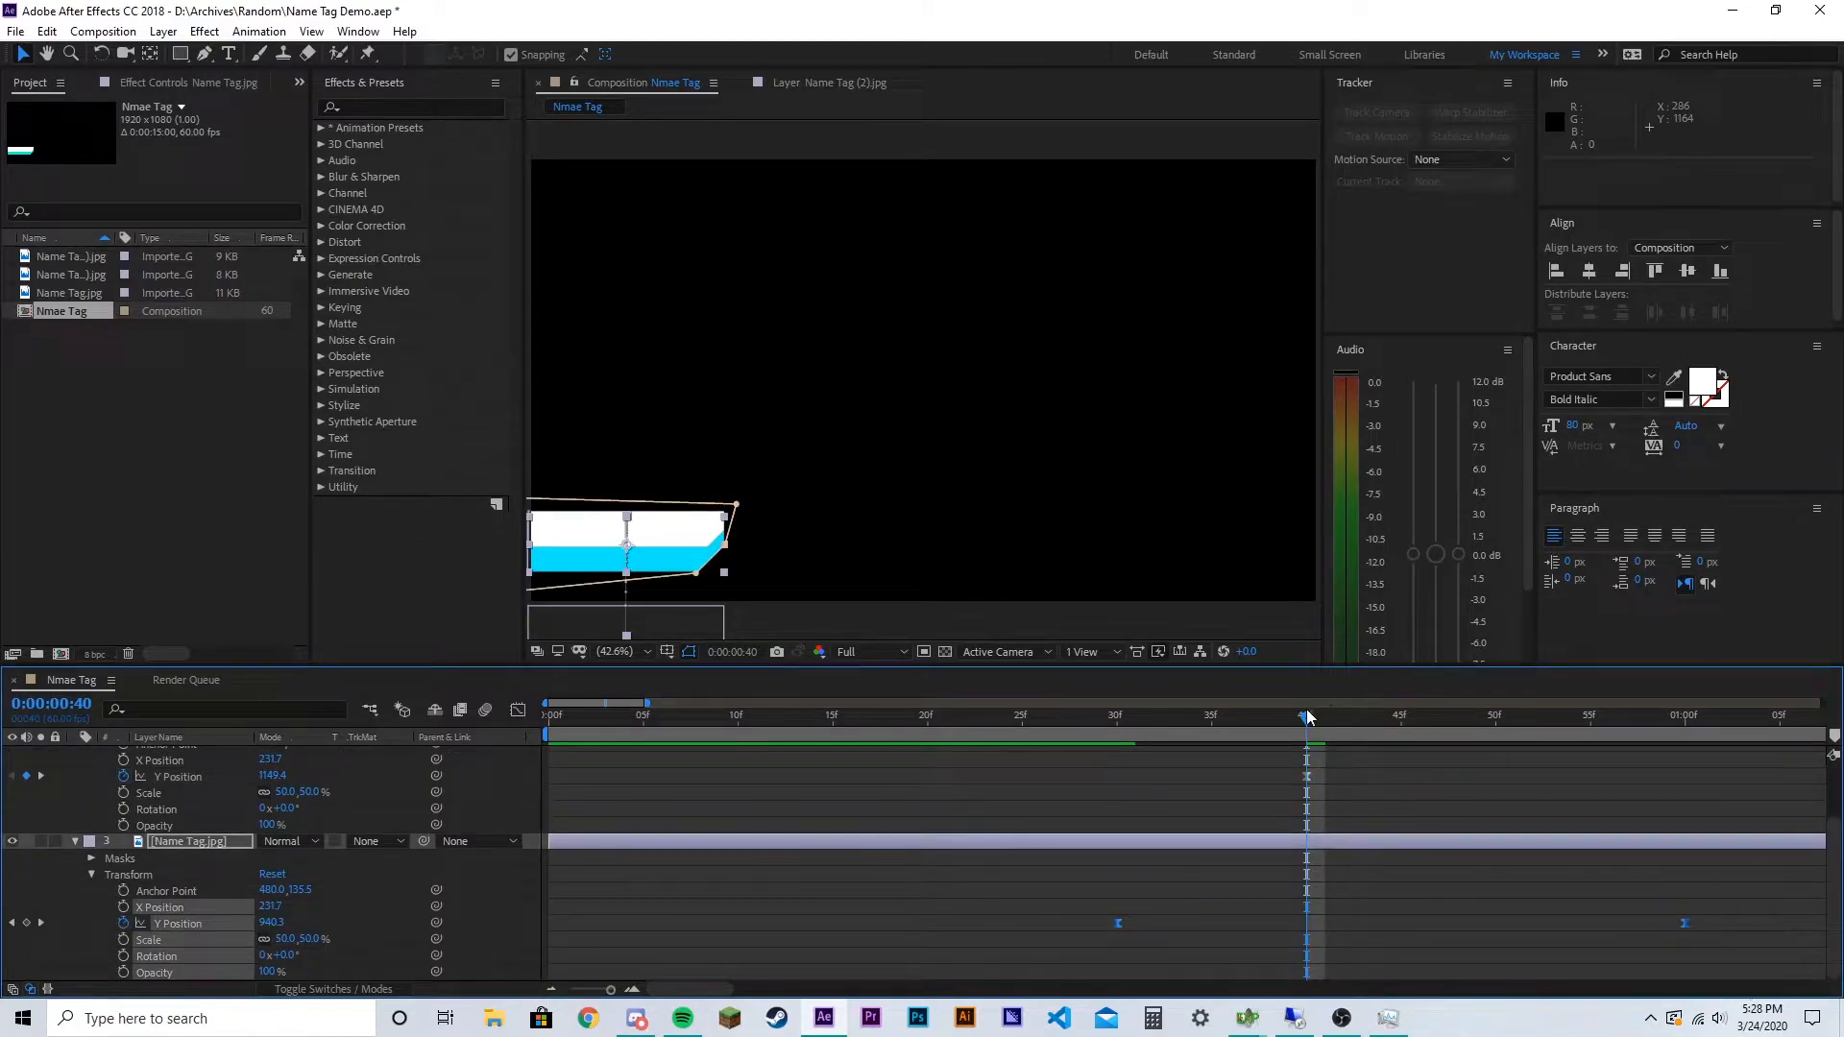
pyautogui.moveTo(1307, 715); pyautogui.dragTo(1501, 737)
pyautogui.moveTo(1124, 916); pyautogui.dragTo(1503, 942)
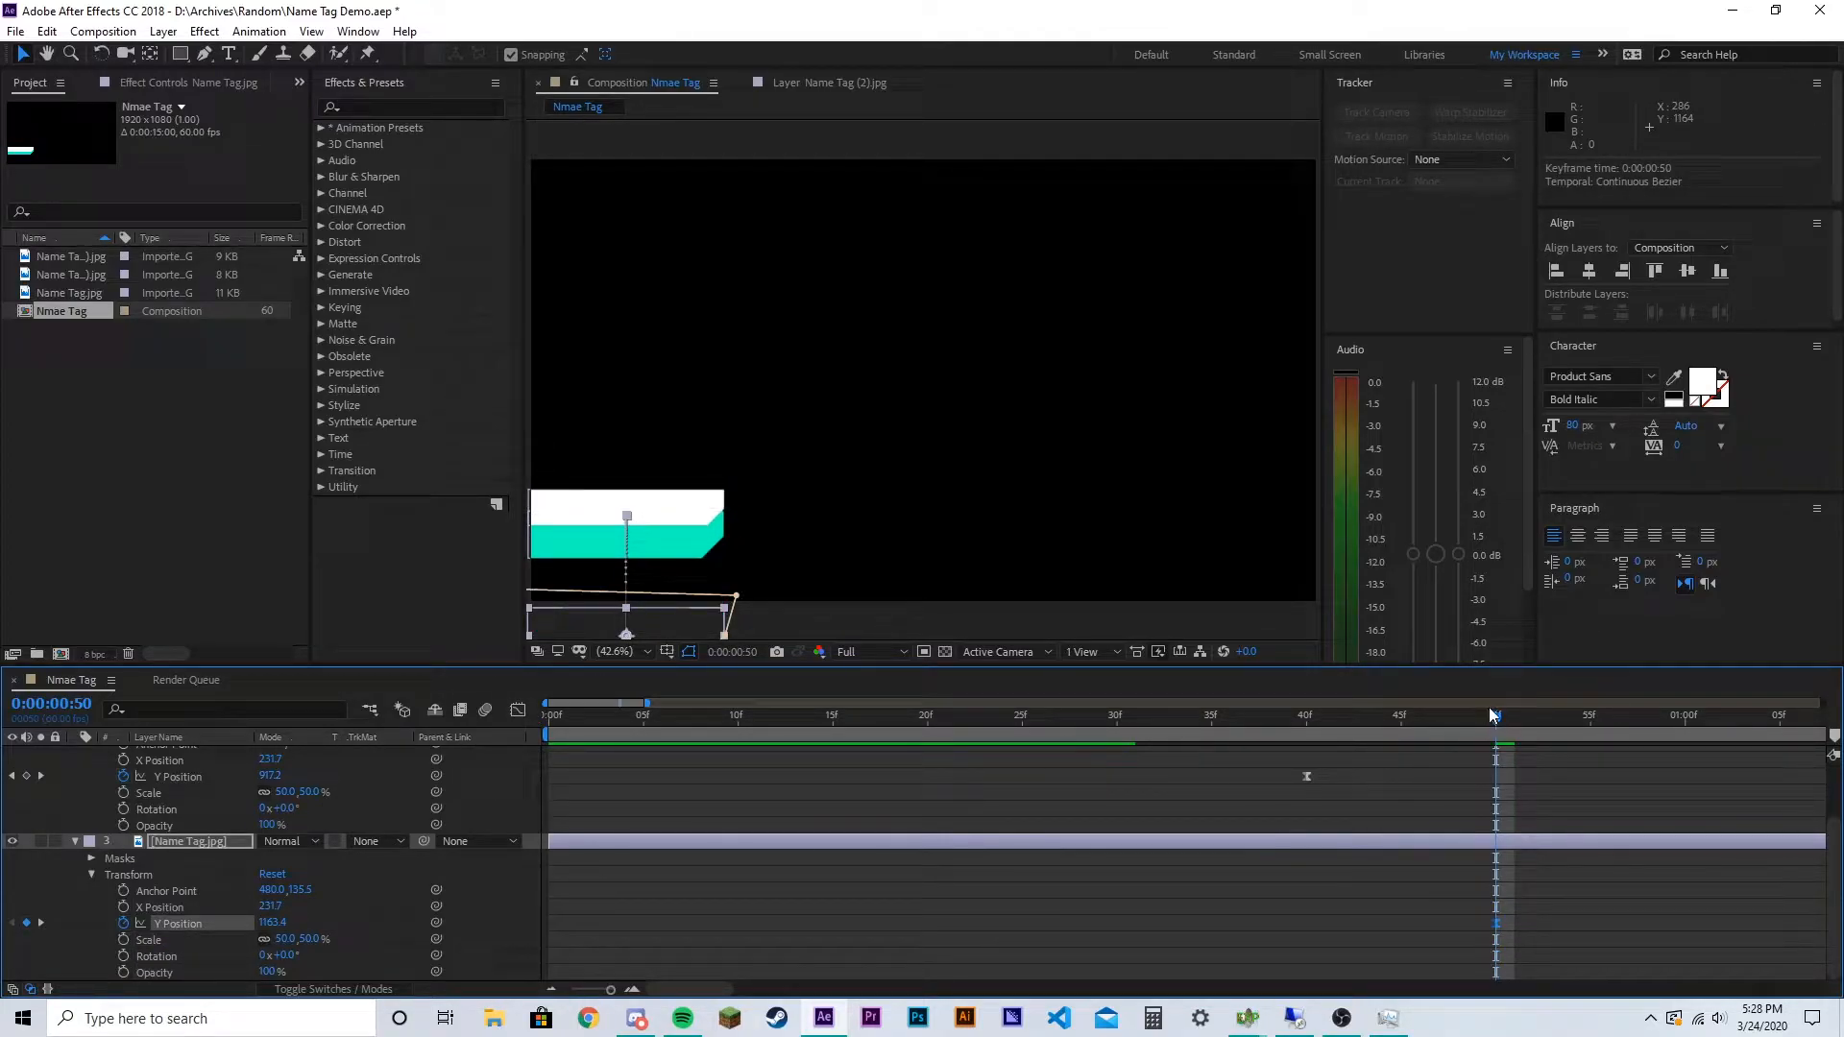
# Preview the staggered rise of the three name tag layers and scrub back through it
pyautogui.press('space')
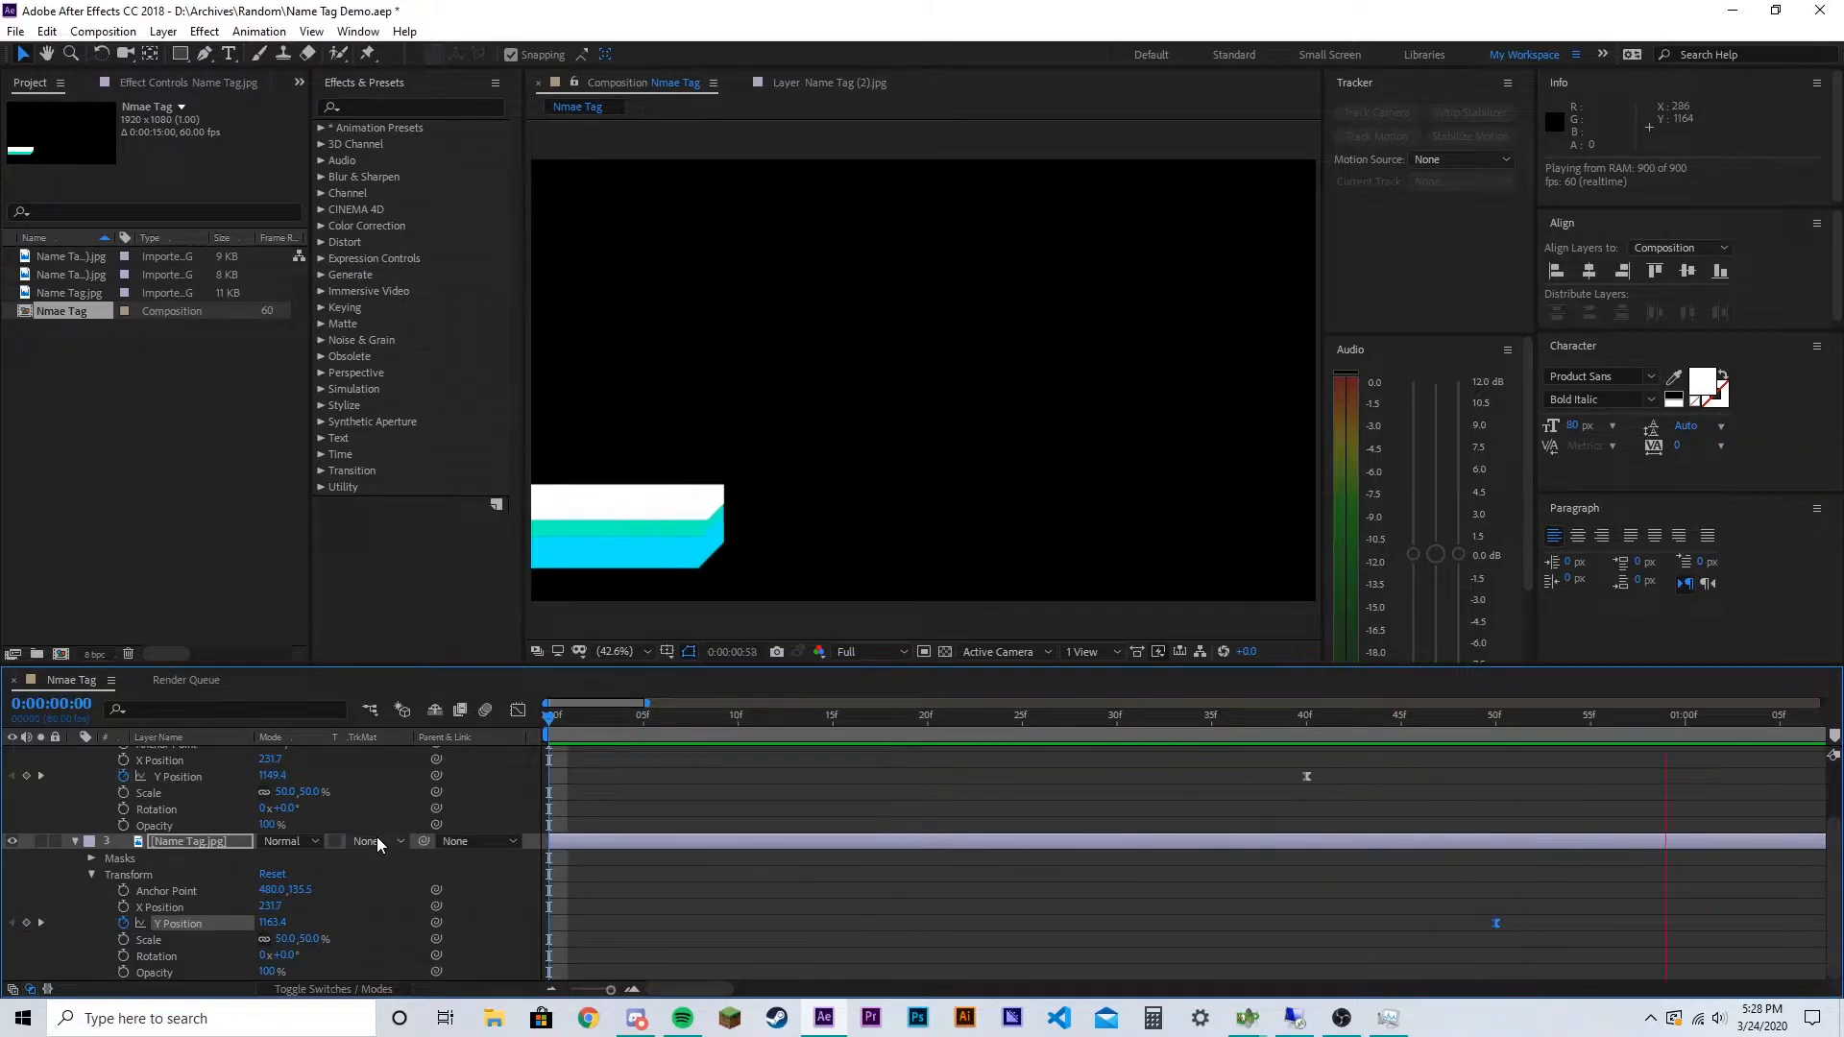
pyautogui.press('space')
pyautogui.moveTo(1184, 718); pyautogui.dragTo(783, 787)
# Move both Y Position keyframes of Name Tag (1).jpg earlier so that its rise starts at 0:00:00:35
pyautogui.scroll(2, 833, 794)
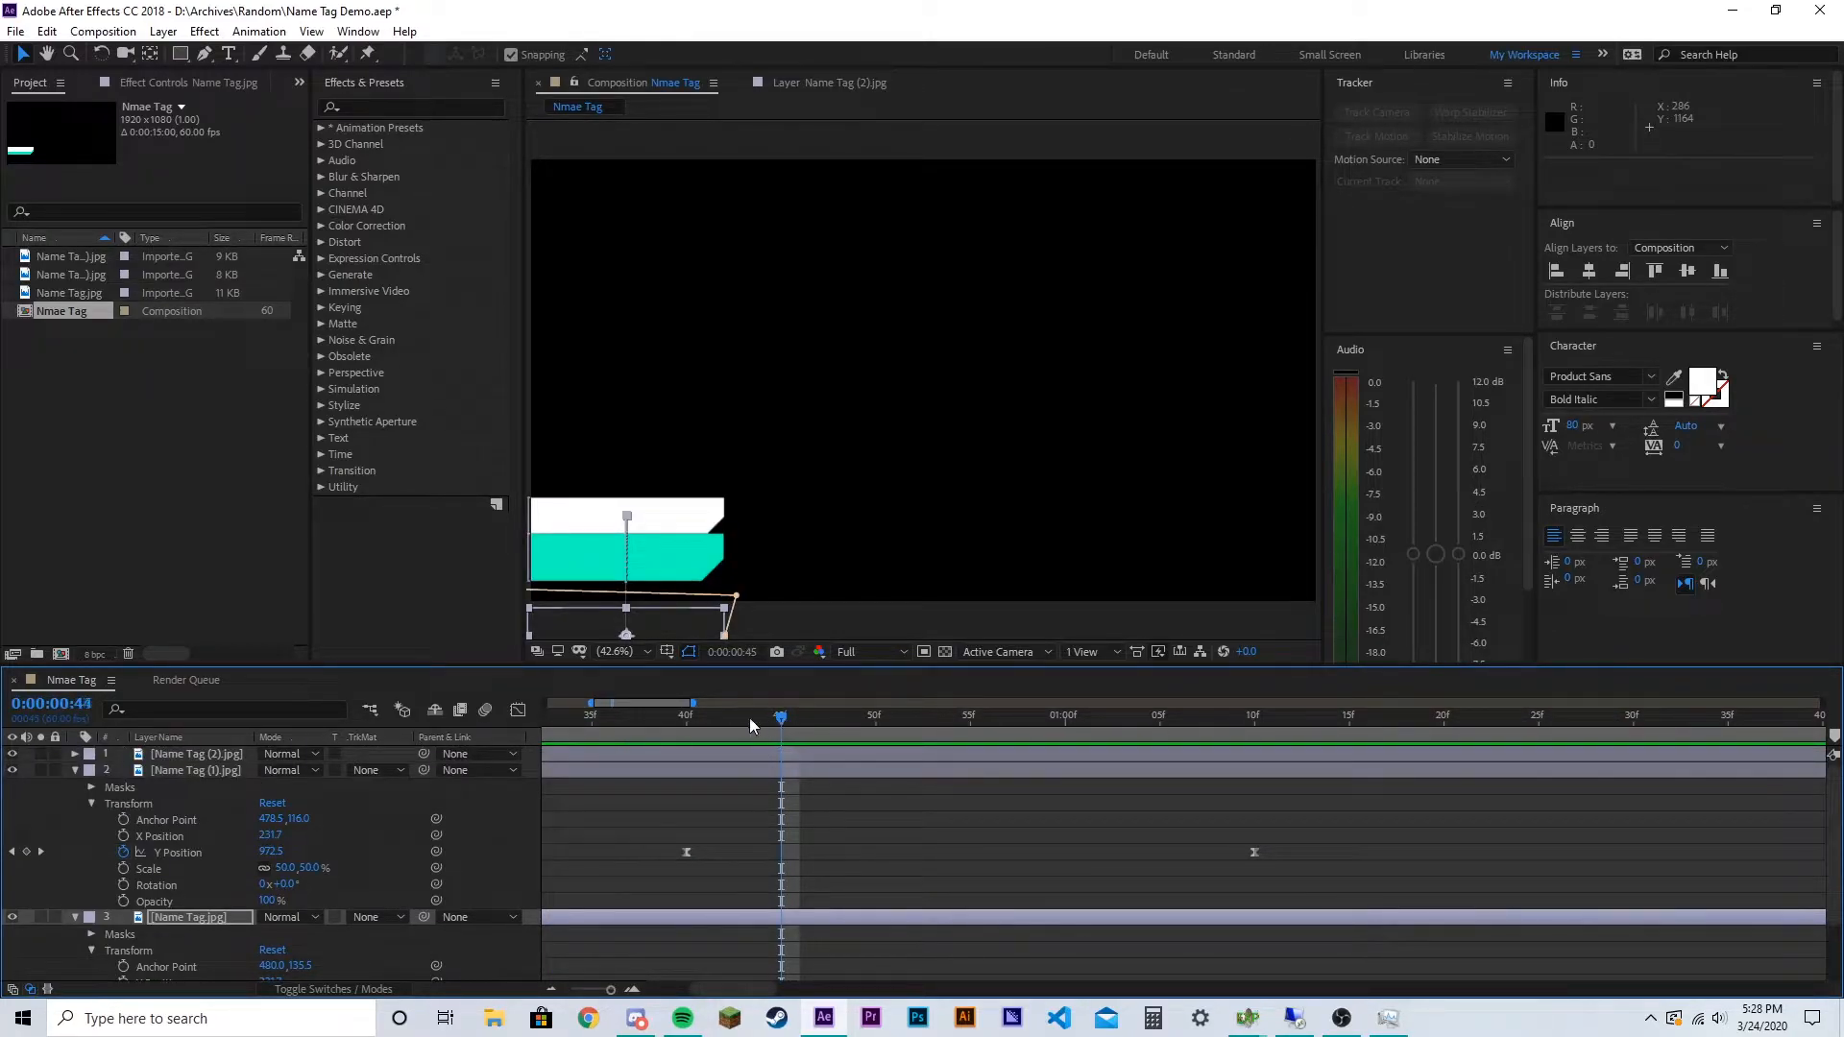
pyautogui.moveTo(797, 724); pyautogui.dragTo(591, 721)
pyautogui.moveTo(659, 836); pyautogui.dragTo(1457, 948)
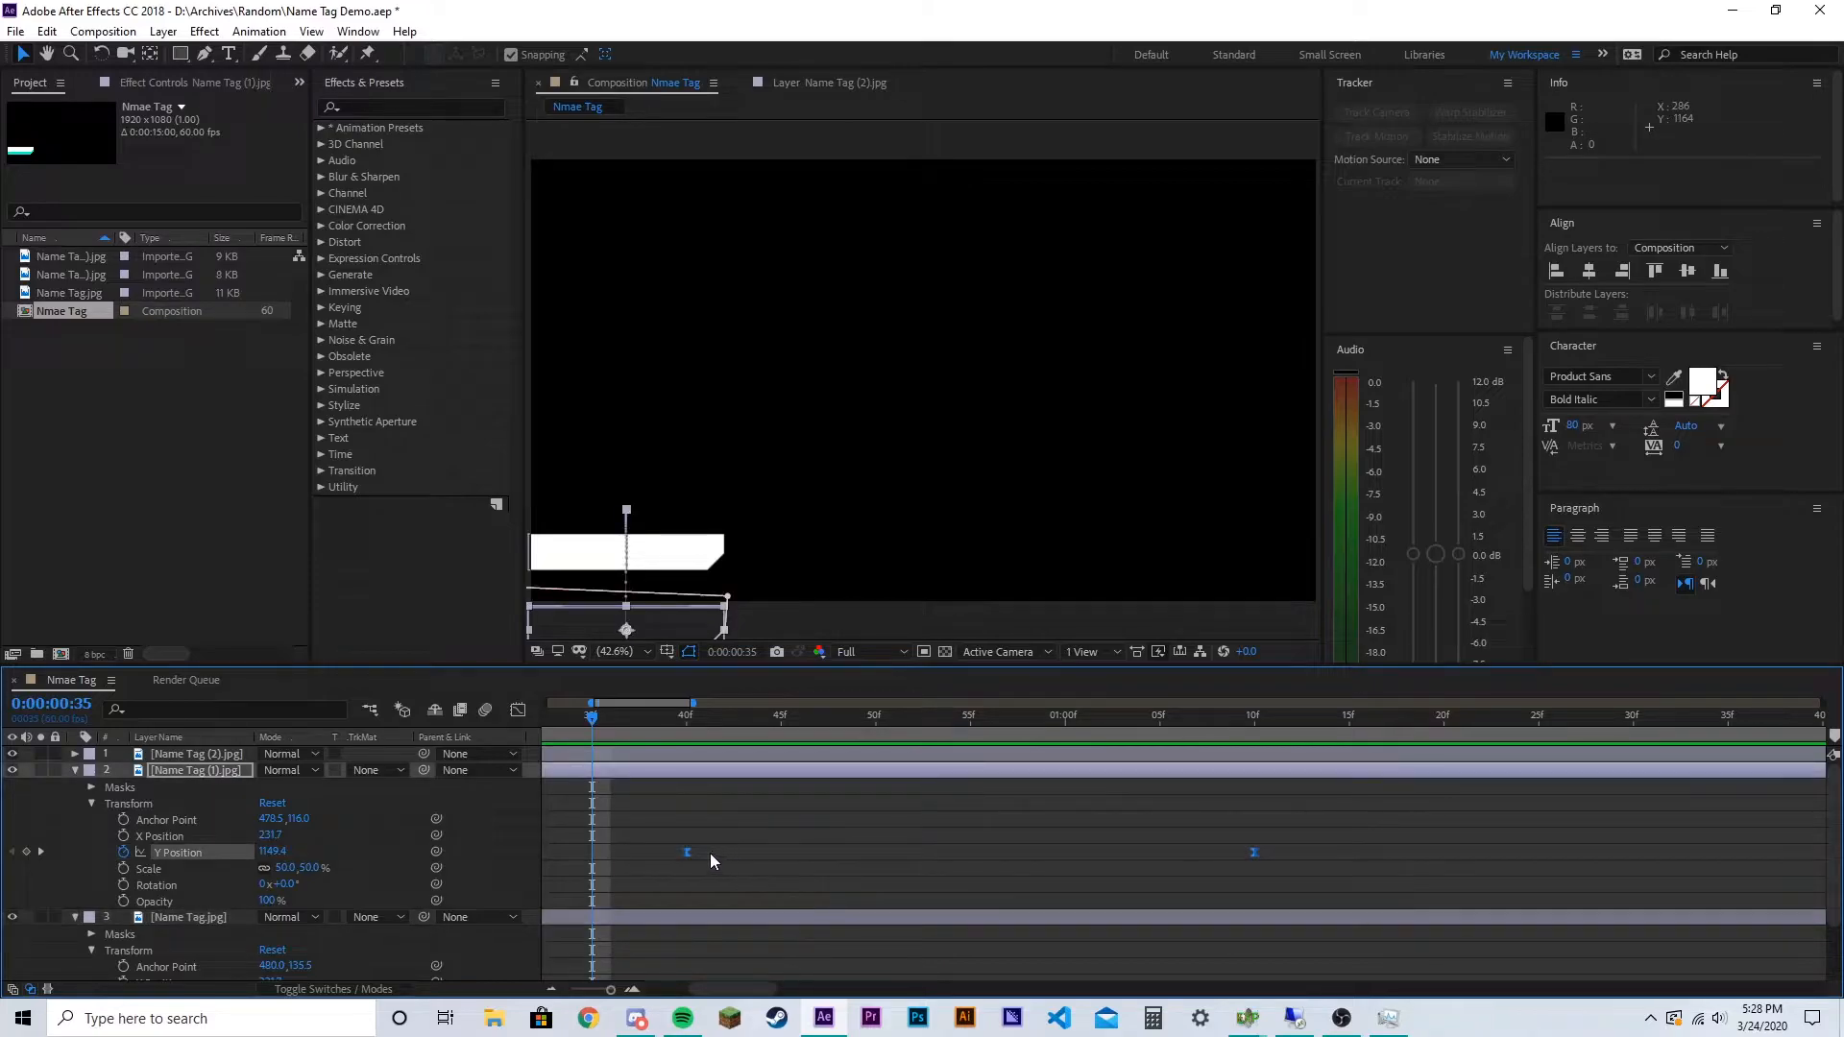
pyautogui.moveTo(683, 852); pyautogui.dragTo(593, 852)
# Move both Y Position keyframes of Name Tag.jpg earlier so that its rise starts at 0:00:00:40
pyautogui.scroll(-2, 768, 884)
pyautogui.moveTo(857, 901); pyautogui.dragTo(1594, 978)
pyautogui.click(684, 723)
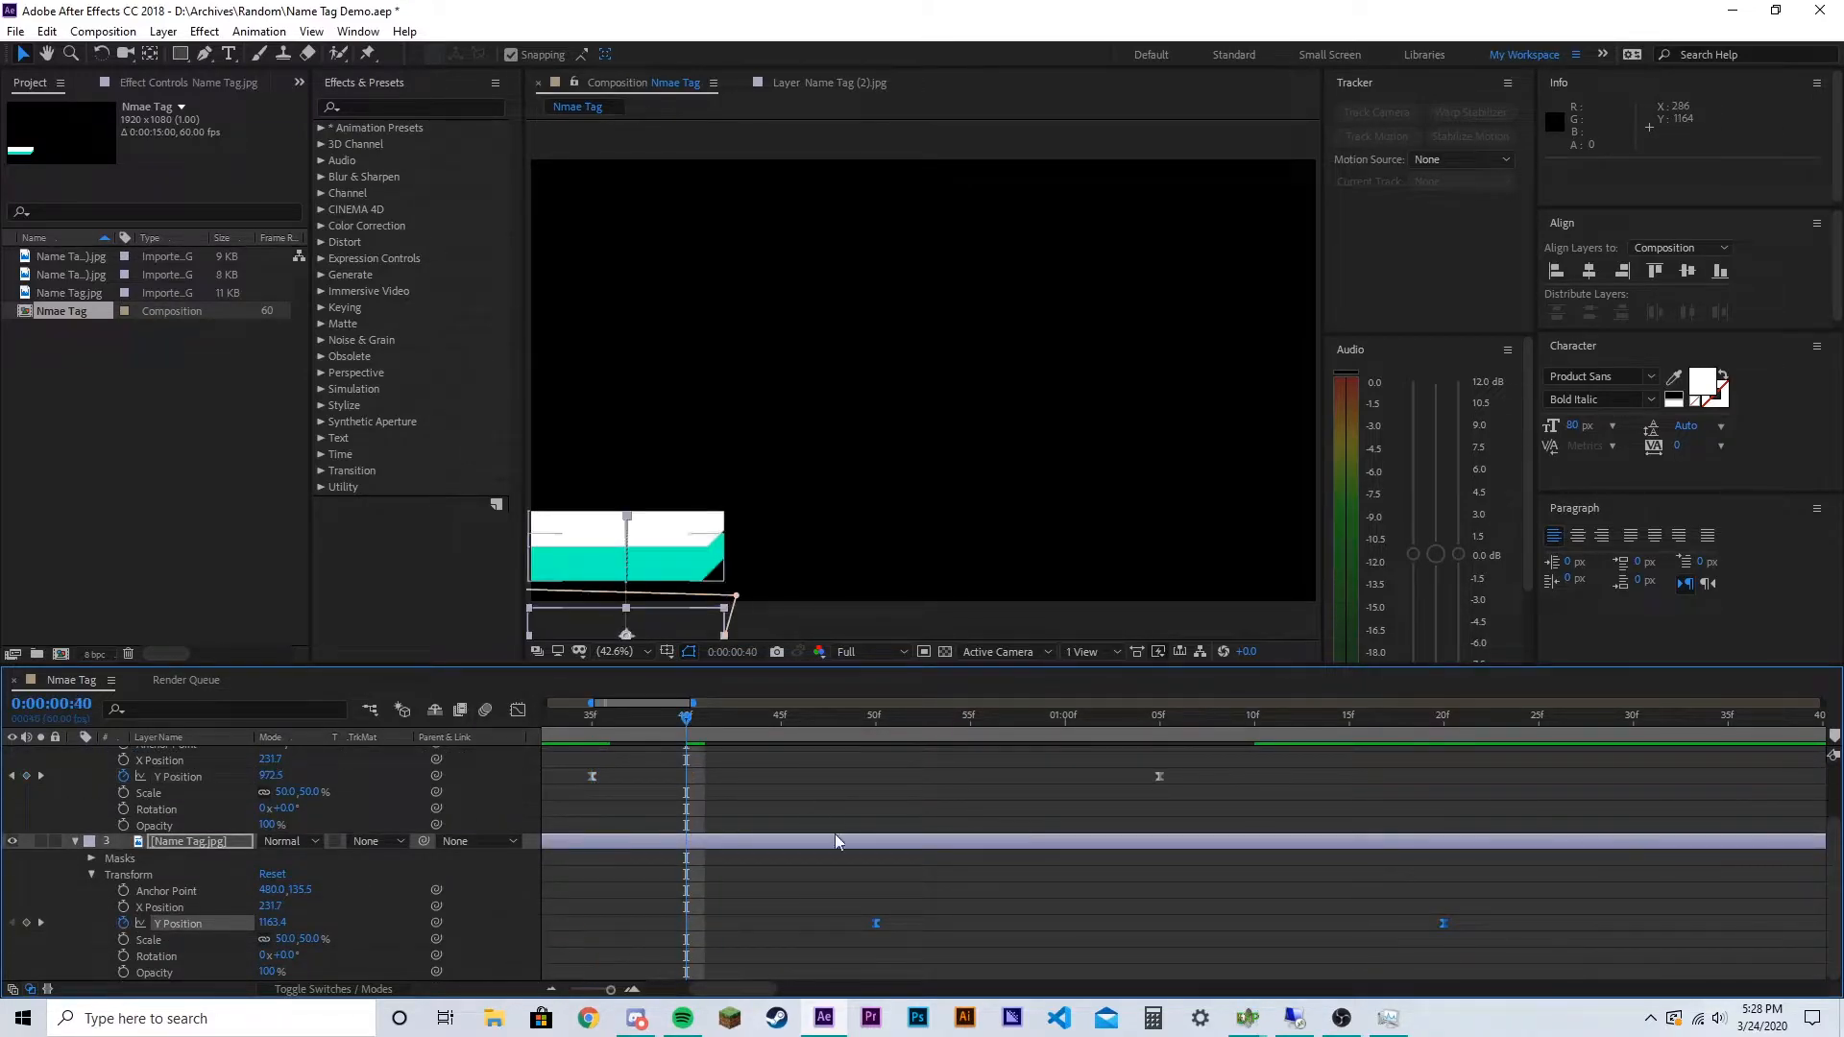
pyautogui.moveTo(875, 923); pyautogui.dragTo(689, 928)
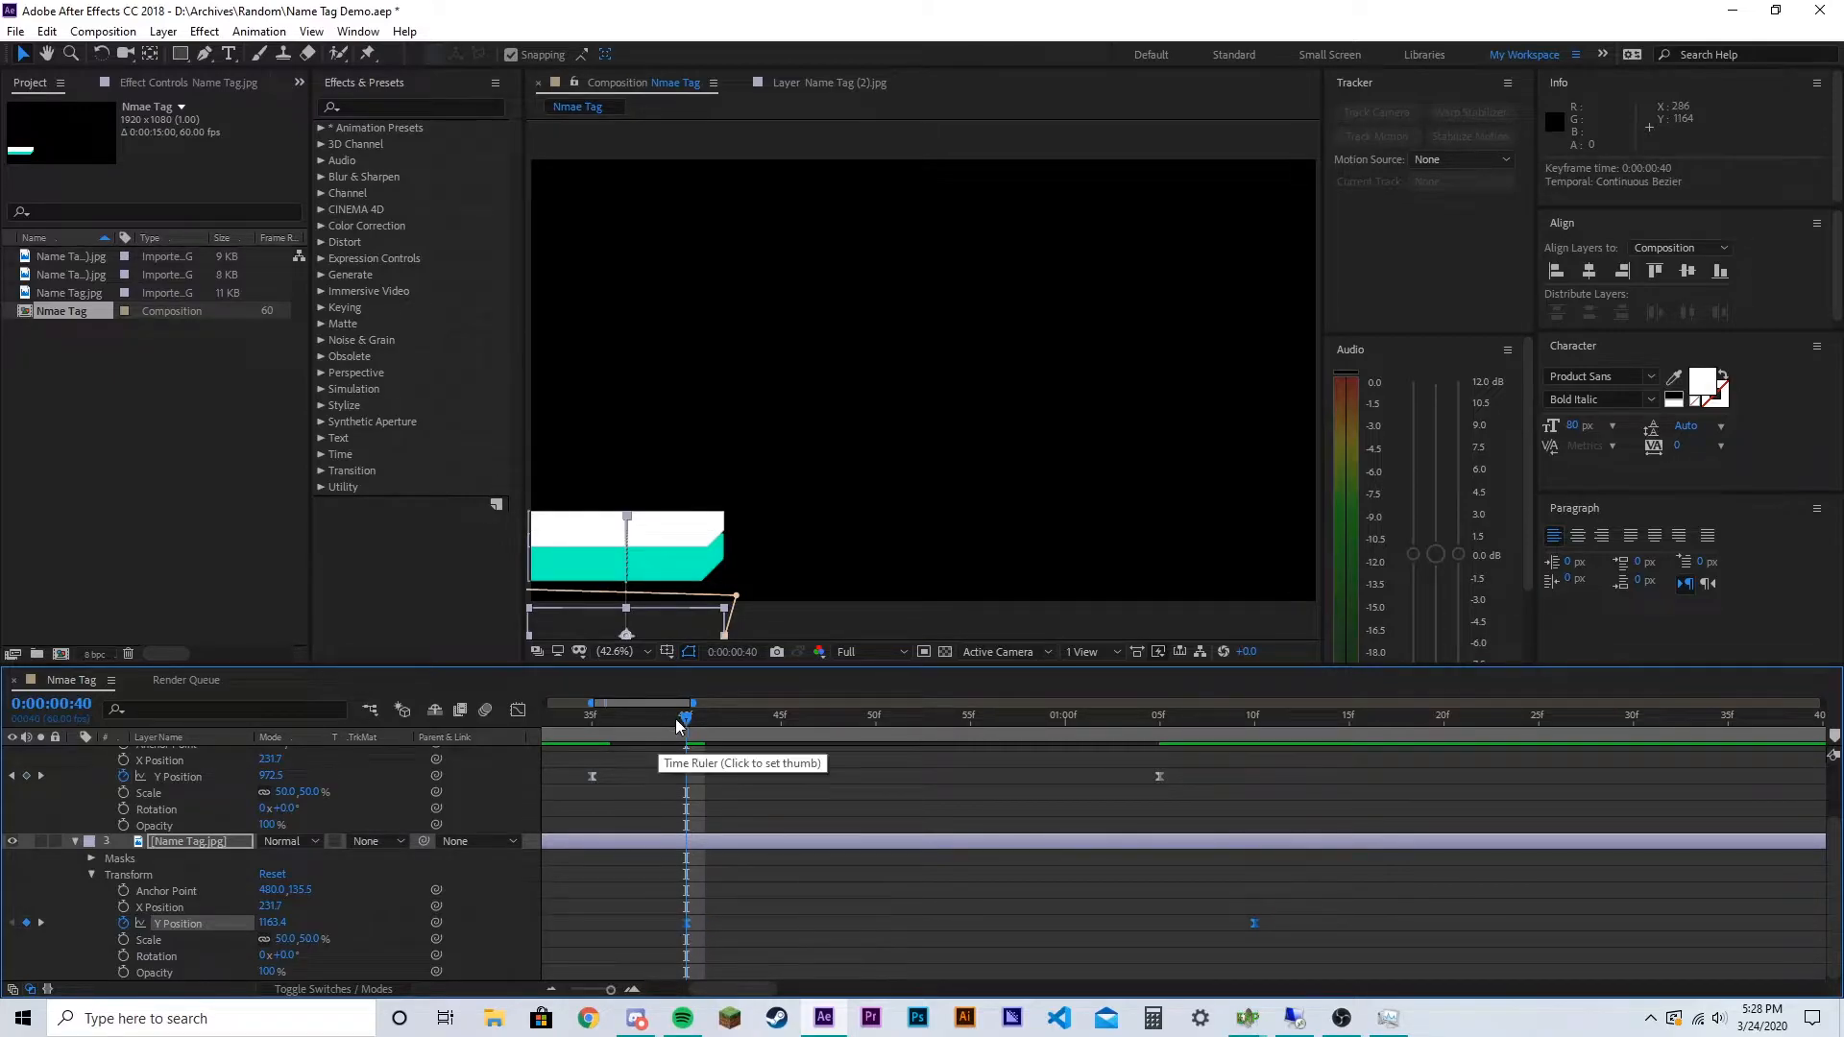
# Preview the tightened stagger from the start, and collapse the properties of Name Tag.jpg and Name Tag (1).jpg
pyautogui.press('Home')
pyautogui.press('space')
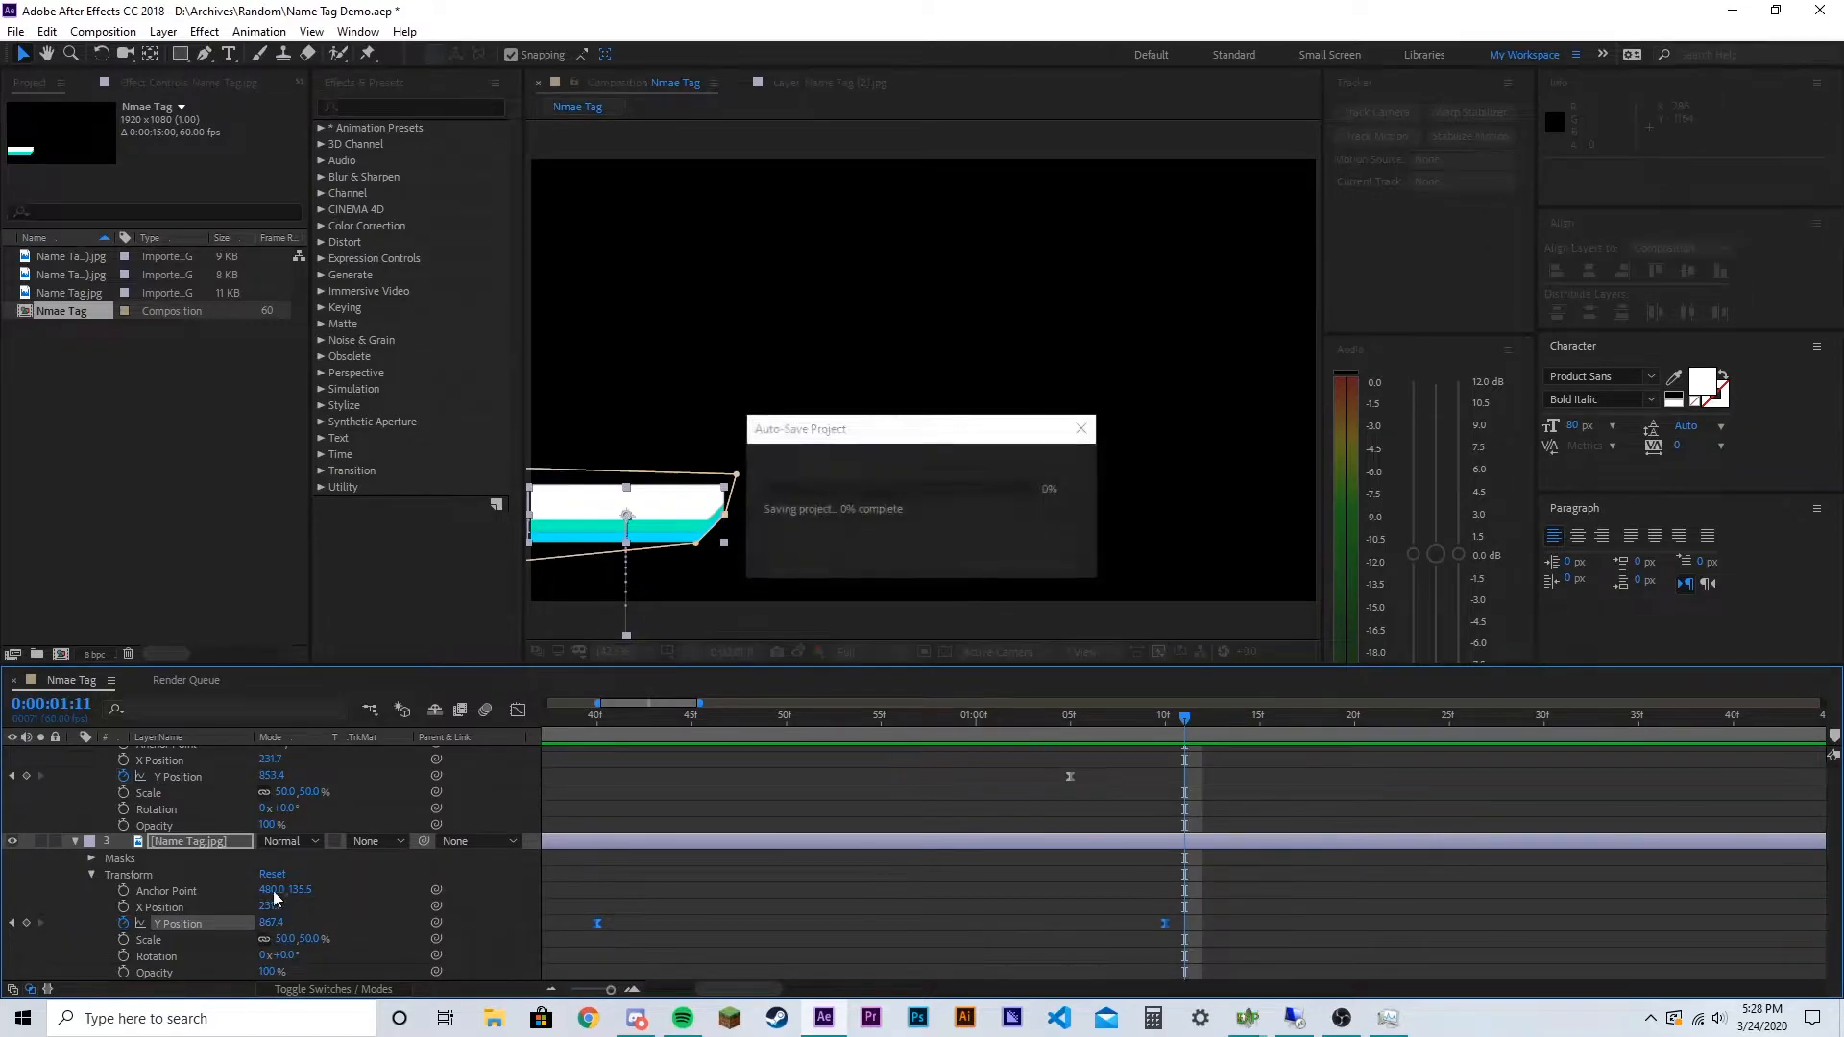
pyautogui.click(74, 841)
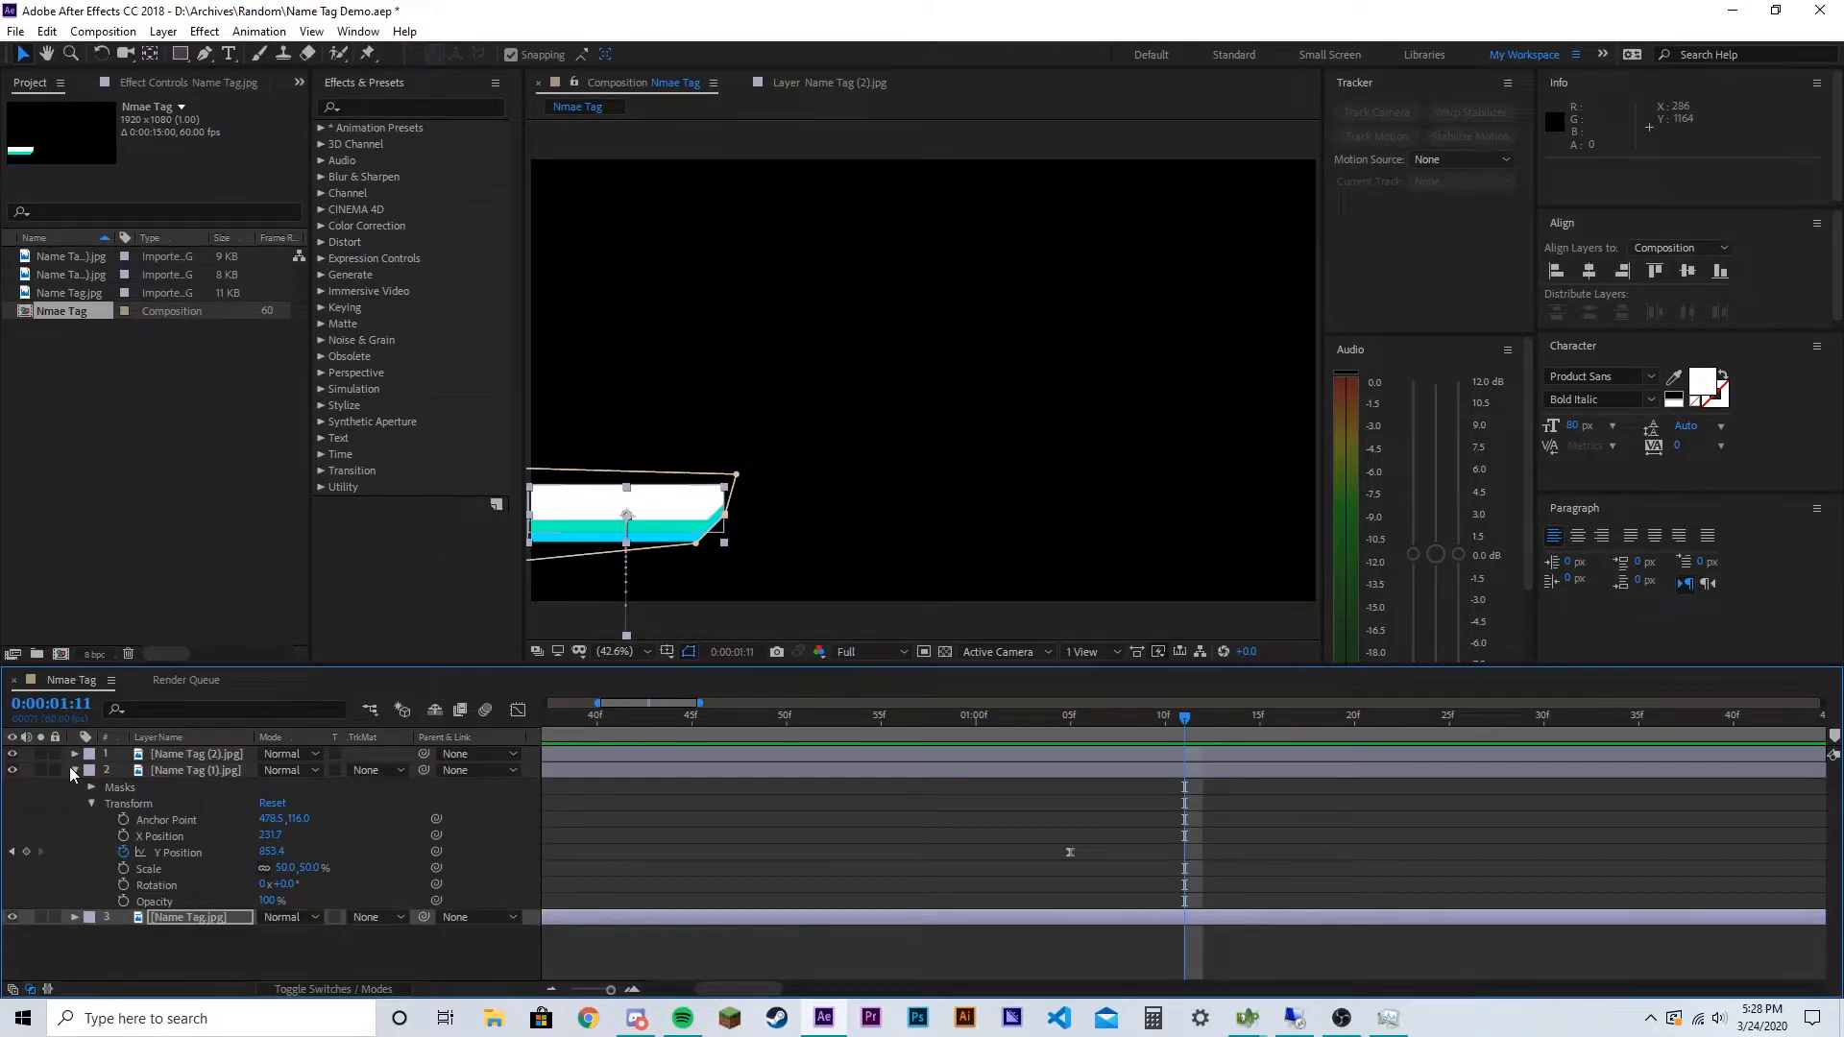
pyautogui.click(72, 768)
# Replay the complete animation from 0:00:00:00 and scrub through it to 0:00:01:10
pyautogui.press('Home')
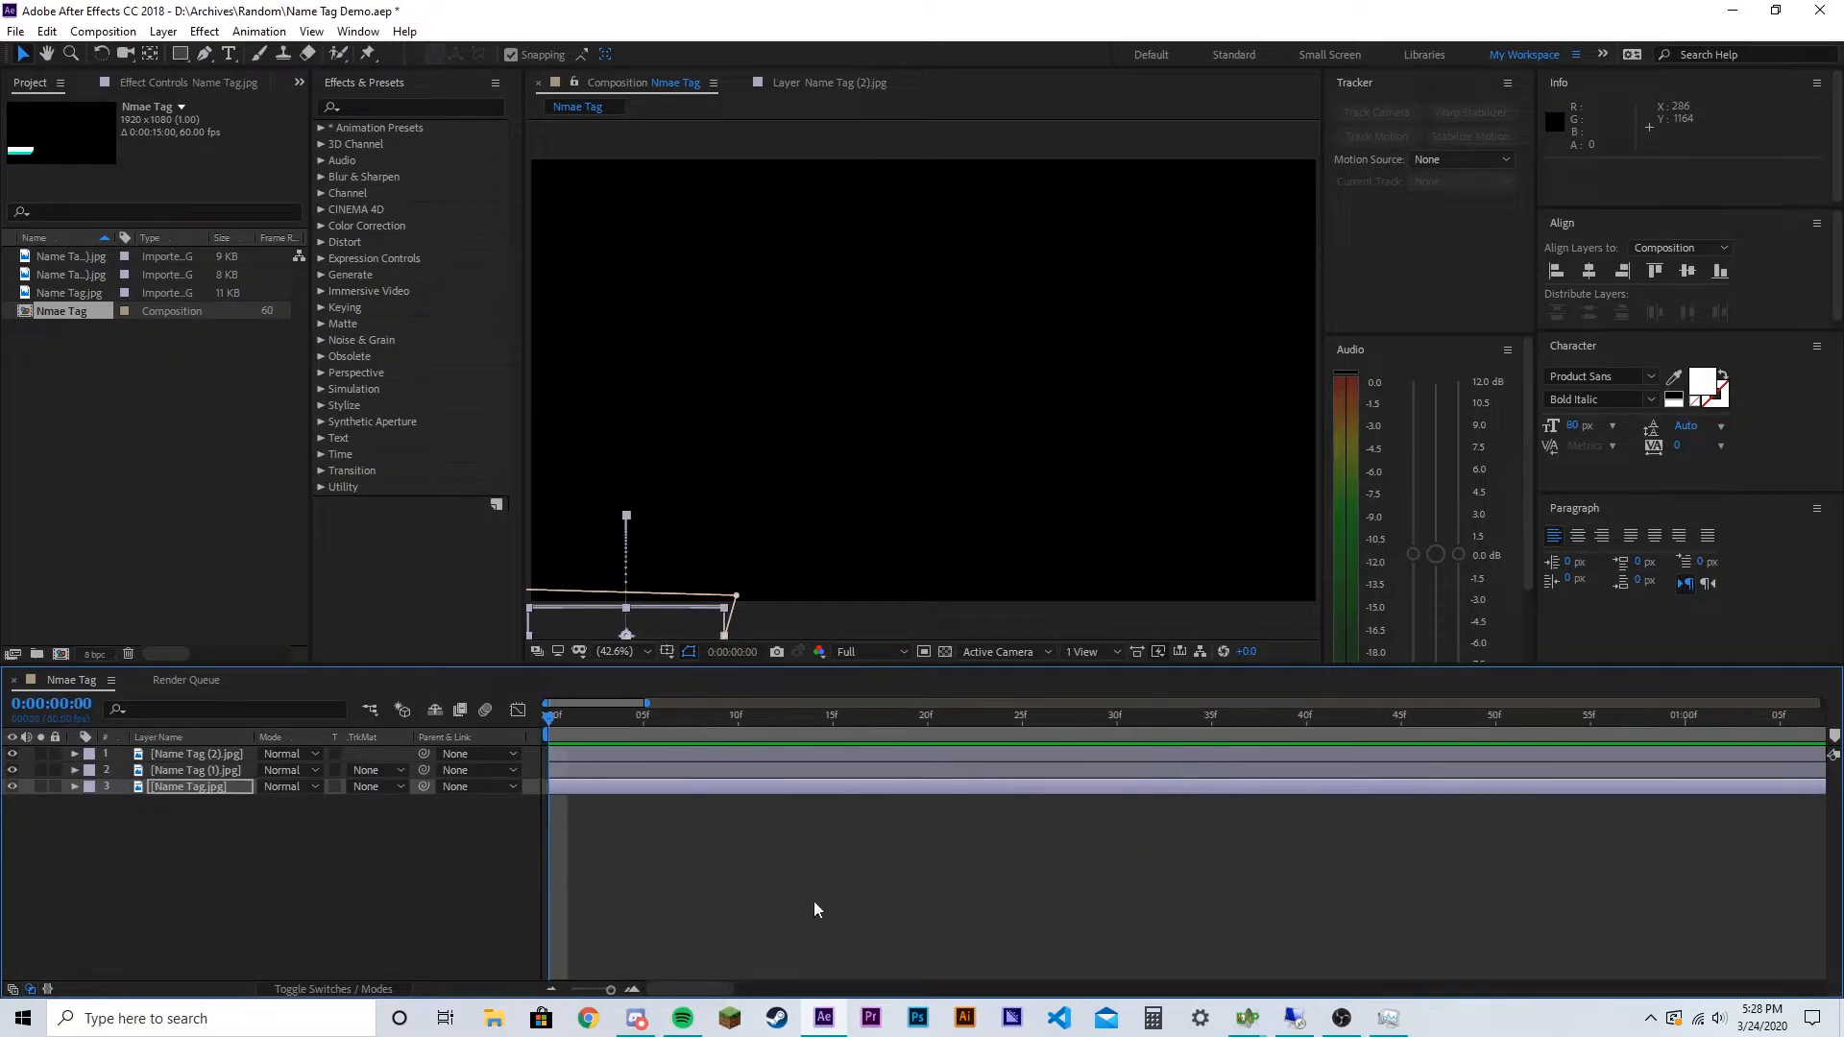
pyautogui.press('space')
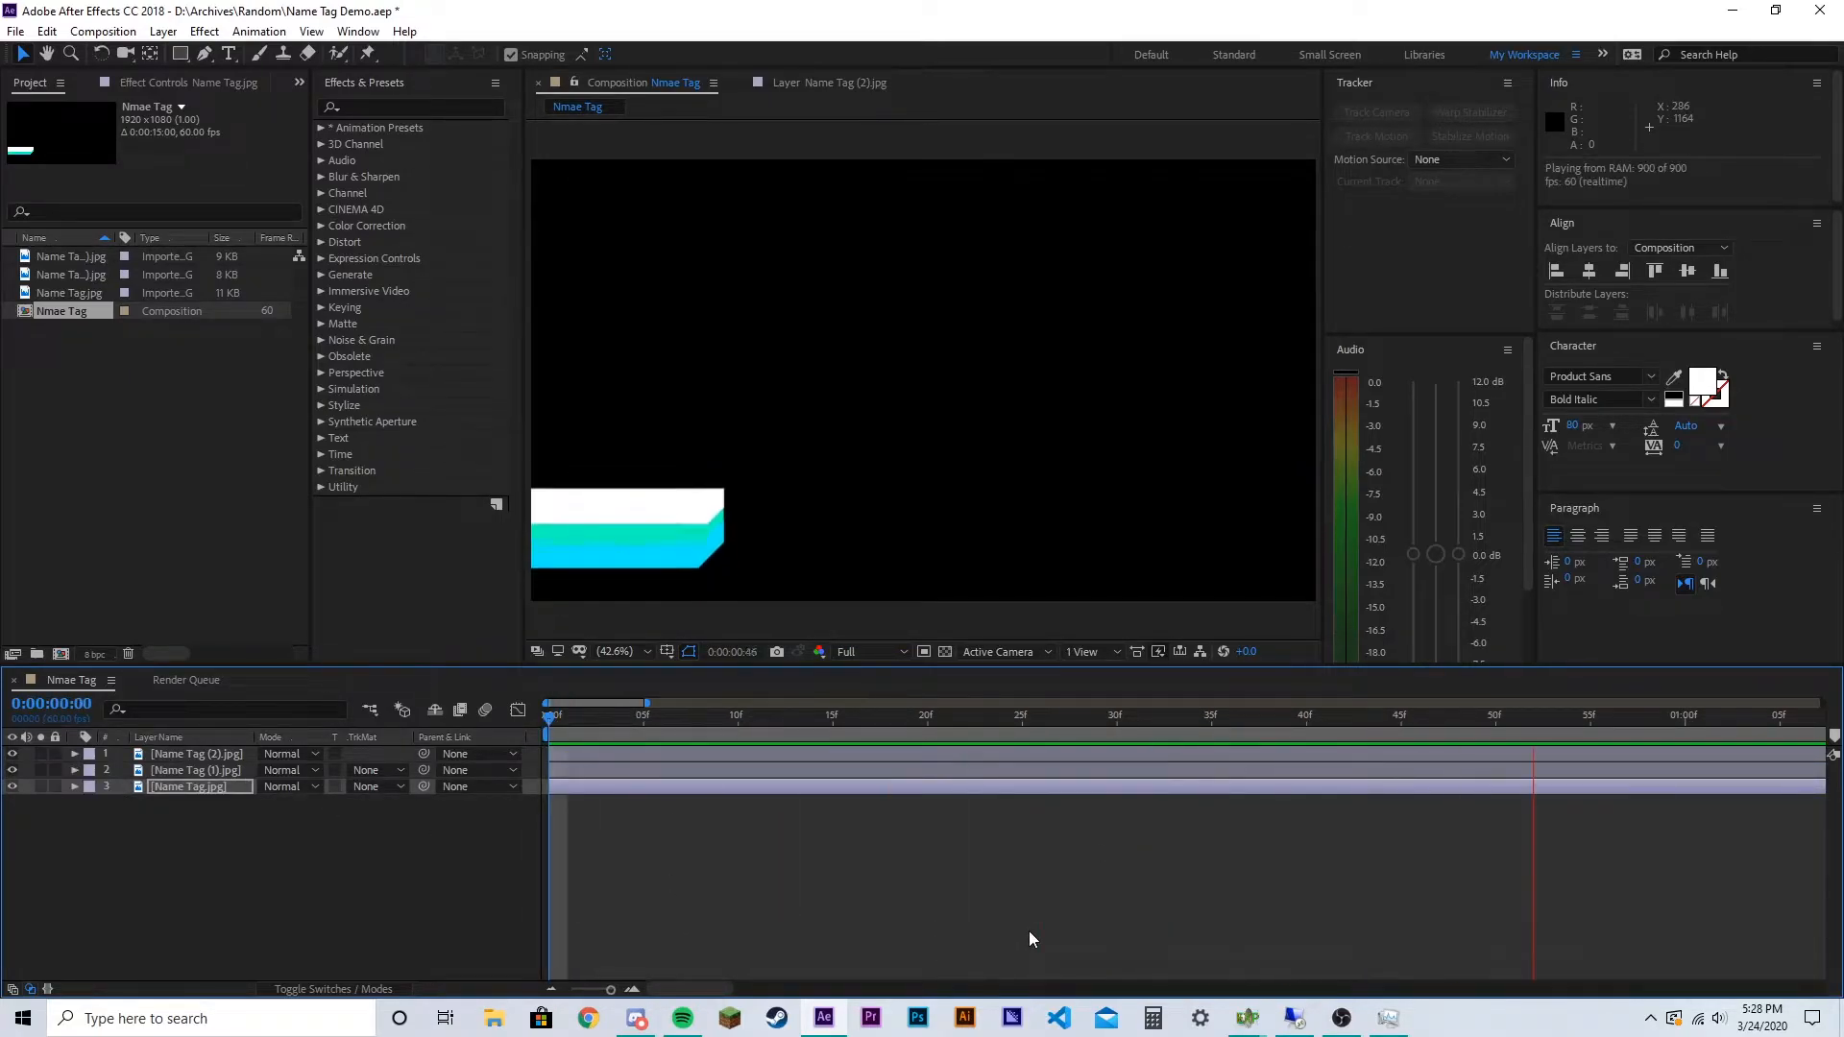
pyautogui.moveTo(1180, 722); pyautogui.dragTo(755, 796)
pyautogui.moveTo(772, 776); pyautogui.dragTo(1650, 889)
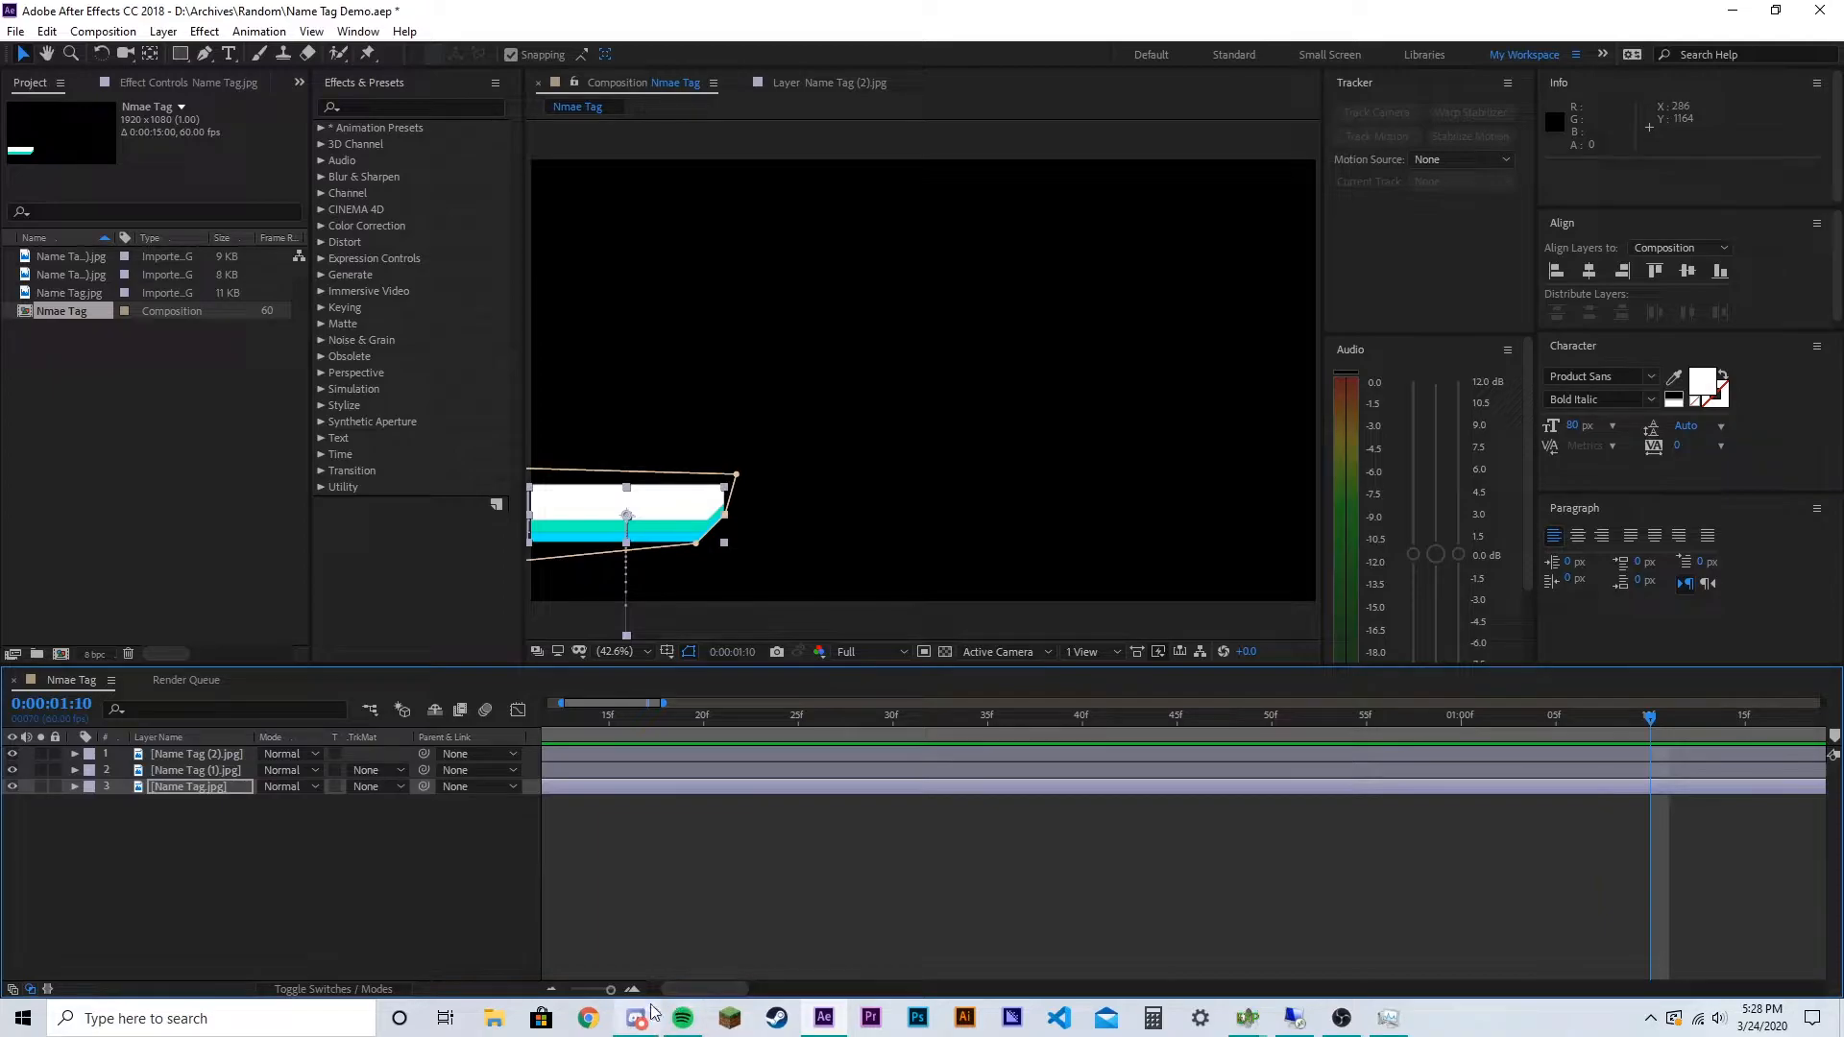
# At 0:00:05:00, nudge all three name tag layers straight up above the frame, bringing Name Tag.jpg to Y Position -78.6
pyautogui.moveTo(744, 990); pyautogui.dragTo(779, 992)
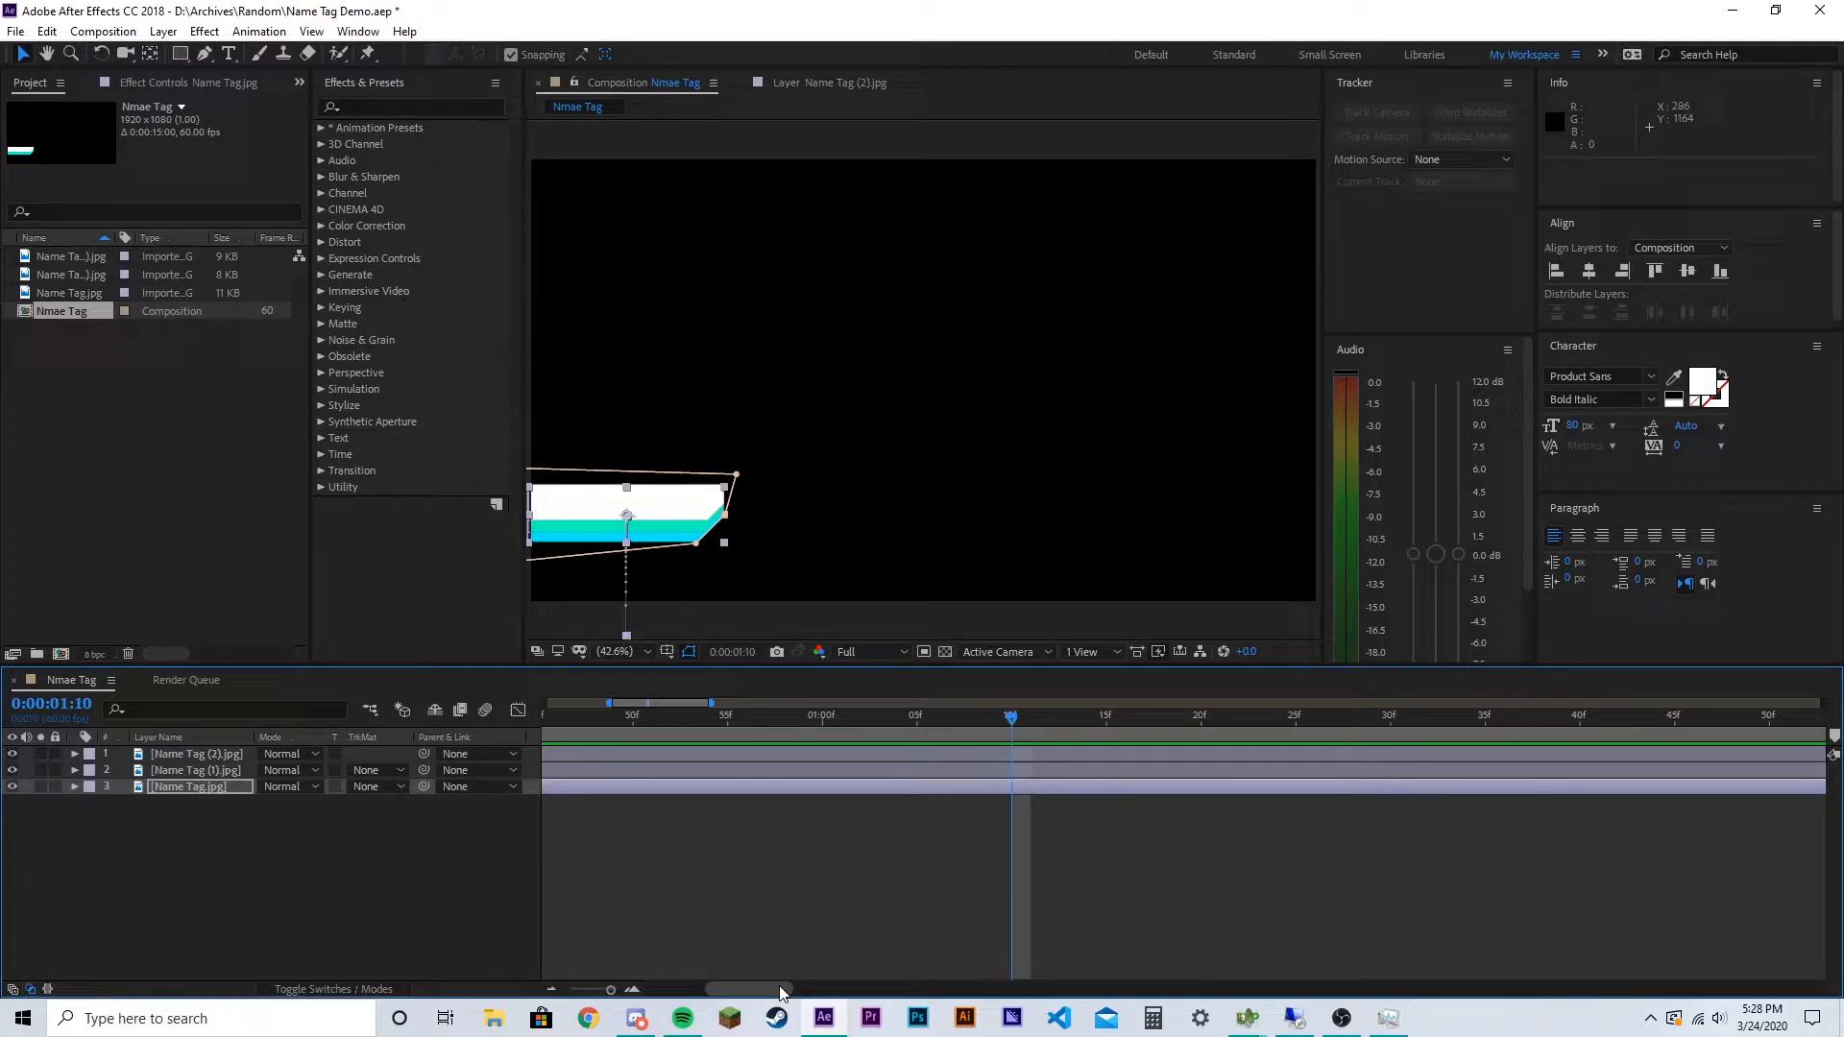
pyautogui.moveTo(783, 993); pyautogui.dragTo(1032, 1016)
pyautogui.click(1763, 722)
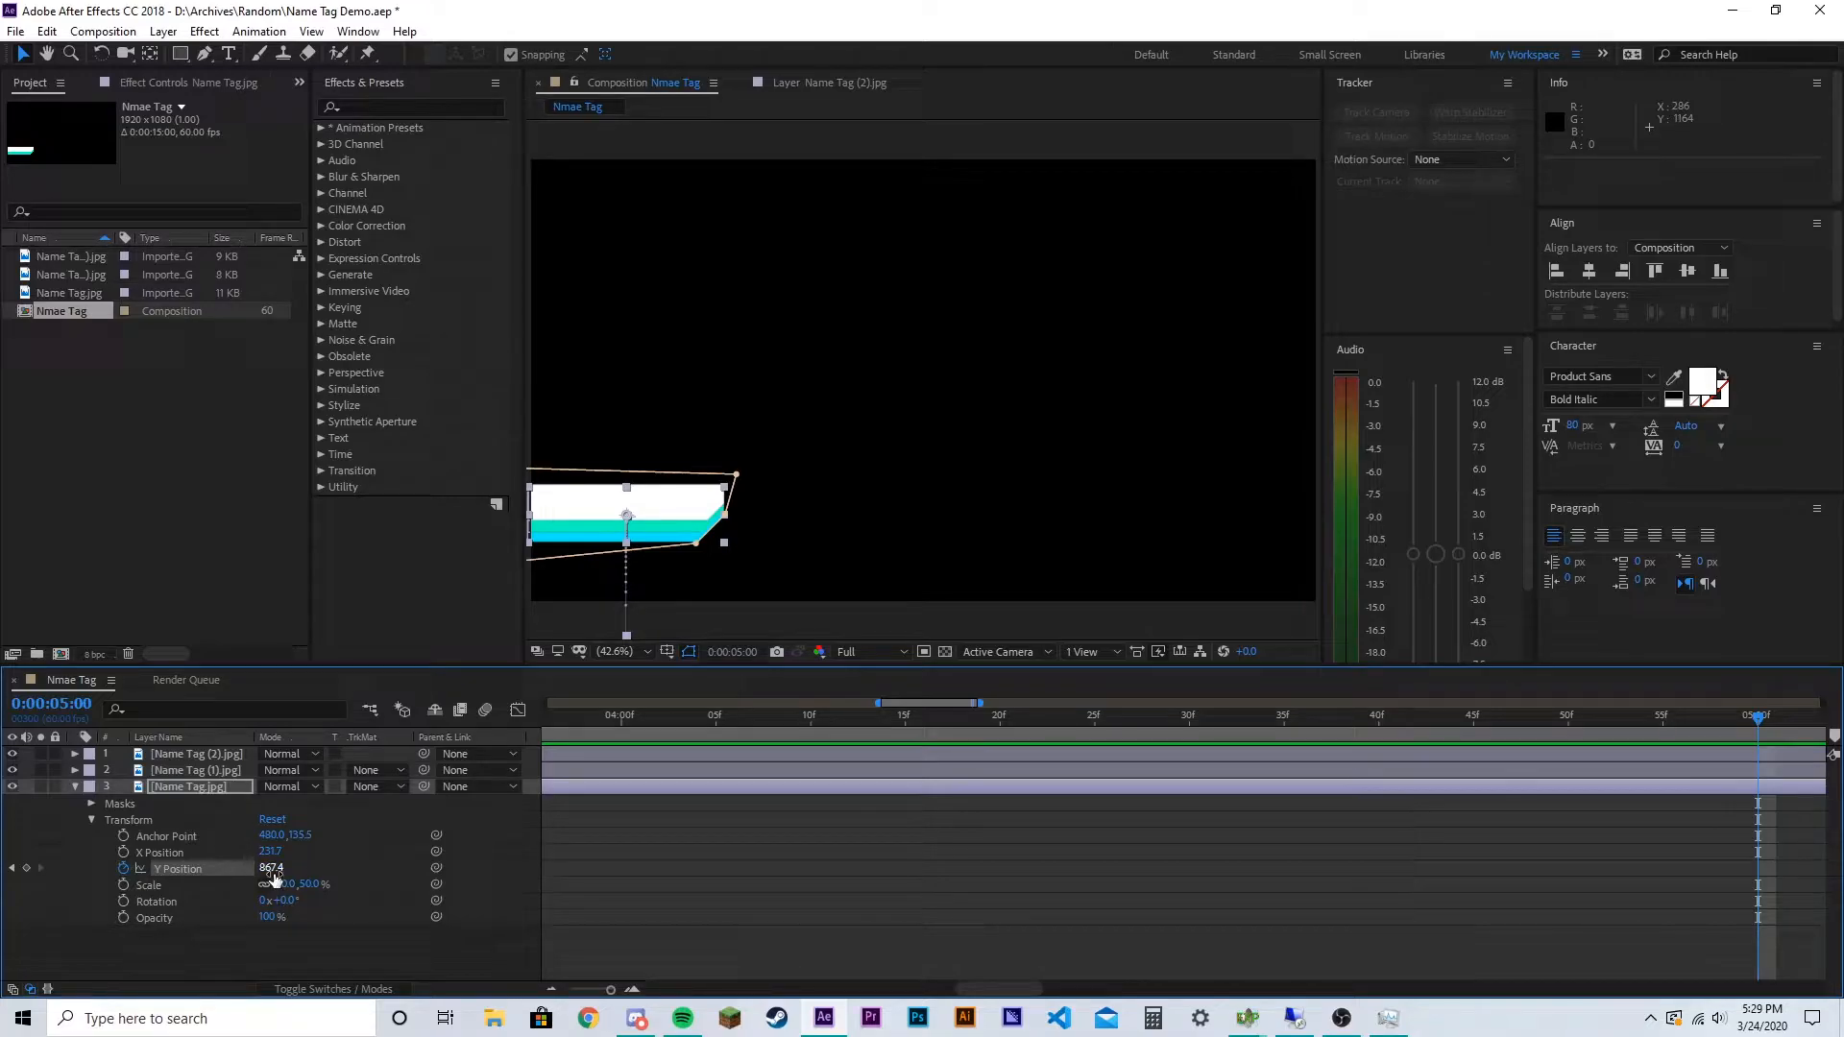
pyautogui.keyDown('ctrl'); pyautogui.click(226, 771); pyautogui.keyUp('ctrl')
pyautogui.keyDown('ctrl'); pyautogui.click(224, 754); pyautogui.keyUp('ctrl')
pyautogui.press('Up')
pyautogui.press('Up')
pyautogui.press('Up')
pyautogui.press('Up')
pyautogui.press('Up')
pyautogui.press('Up')
pyautogui.press('Up')
pyautogui.press('Up')
pyautogui.press('Up')
pyautogui.press('Up')
pyautogui.press('Up')
pyautogui.press('Up')
pyautogui.press('Up')
pyautogui.press('Up')
pyautogui.press('Up')
pyautogui.press('Up')
pyautogui.press('Up')
pyautogui.press('Up')
pyautogui.press('Up')
pyautogui.press('Up')
pyautogui.press('Up')
pyautogui.press('Up')
pyautogui.press('Up')
pyautogui.press('Up')
pyautogui.press('Up')
pyautogui.press('Up')
pyautogui.press('Up')
pyautogui.press('Up')
pyautogui.press('Up')
pyautogui.press('Up')
pyautogui.press('Up')
pyautogui.press('Up')
pyautogui.press('Up')
pyautogui.press('Up')
pyautogui.press('Up')
pyautogui.press('Up')
pyautogui.press('Up')
pyautogui.press('Up')
pyautogui.press('Up')
pyautogui.press('Up')
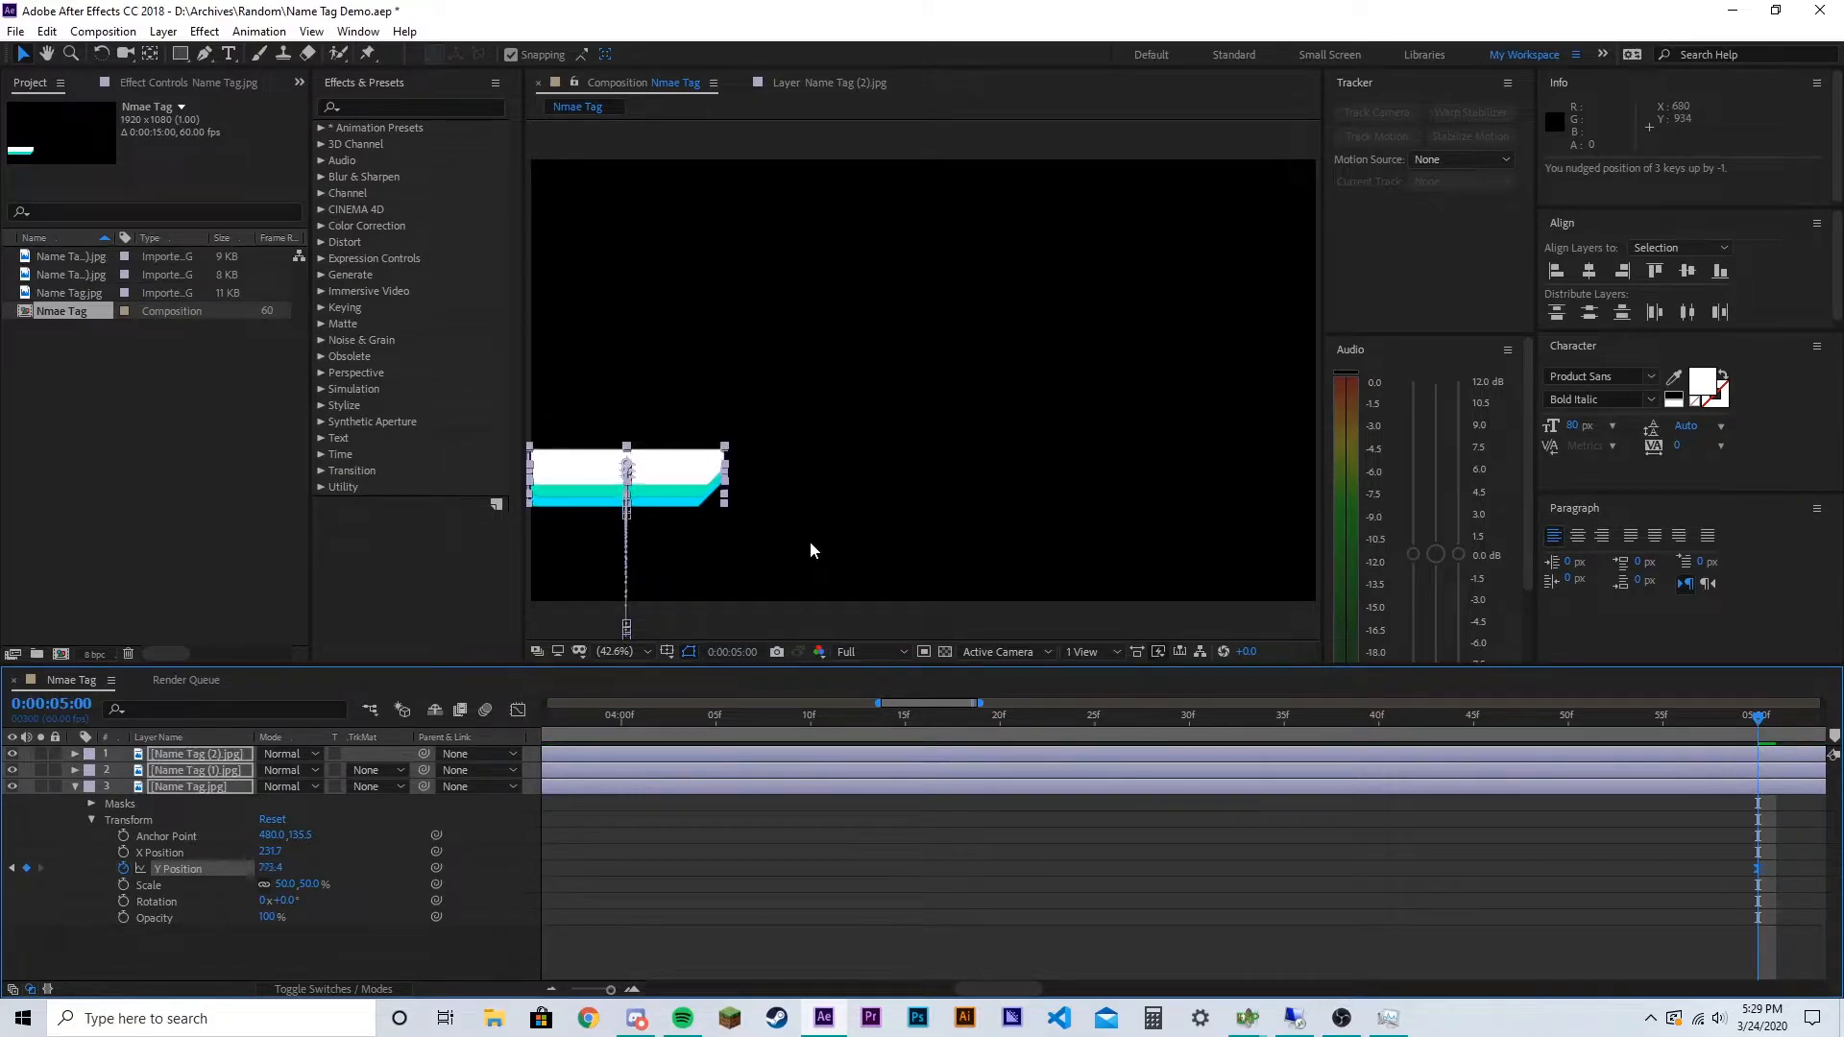
pyautogui.press('Up')
pyautogui.press('Up')
pyautogui.press('Up')
pyautogui.press('Up')
pyautogui.press('Up')
pyautogui.press('Up')
pyautogui.press('Up')
pyautogui.press('Up')
pyautogui.press('Up')
pyautogui.press('Up')
pyautogui.press('Up')
pyautogui.press('Up')
pyautogui.press('Up')
pyautogui.press('Up')
pyautogui.press('Up')
pyautogui.press('Up')
pyautogui.press('Up')
pyautogui.press('Up')
pyautogui.press('Up')
pyautogui.press('Up')
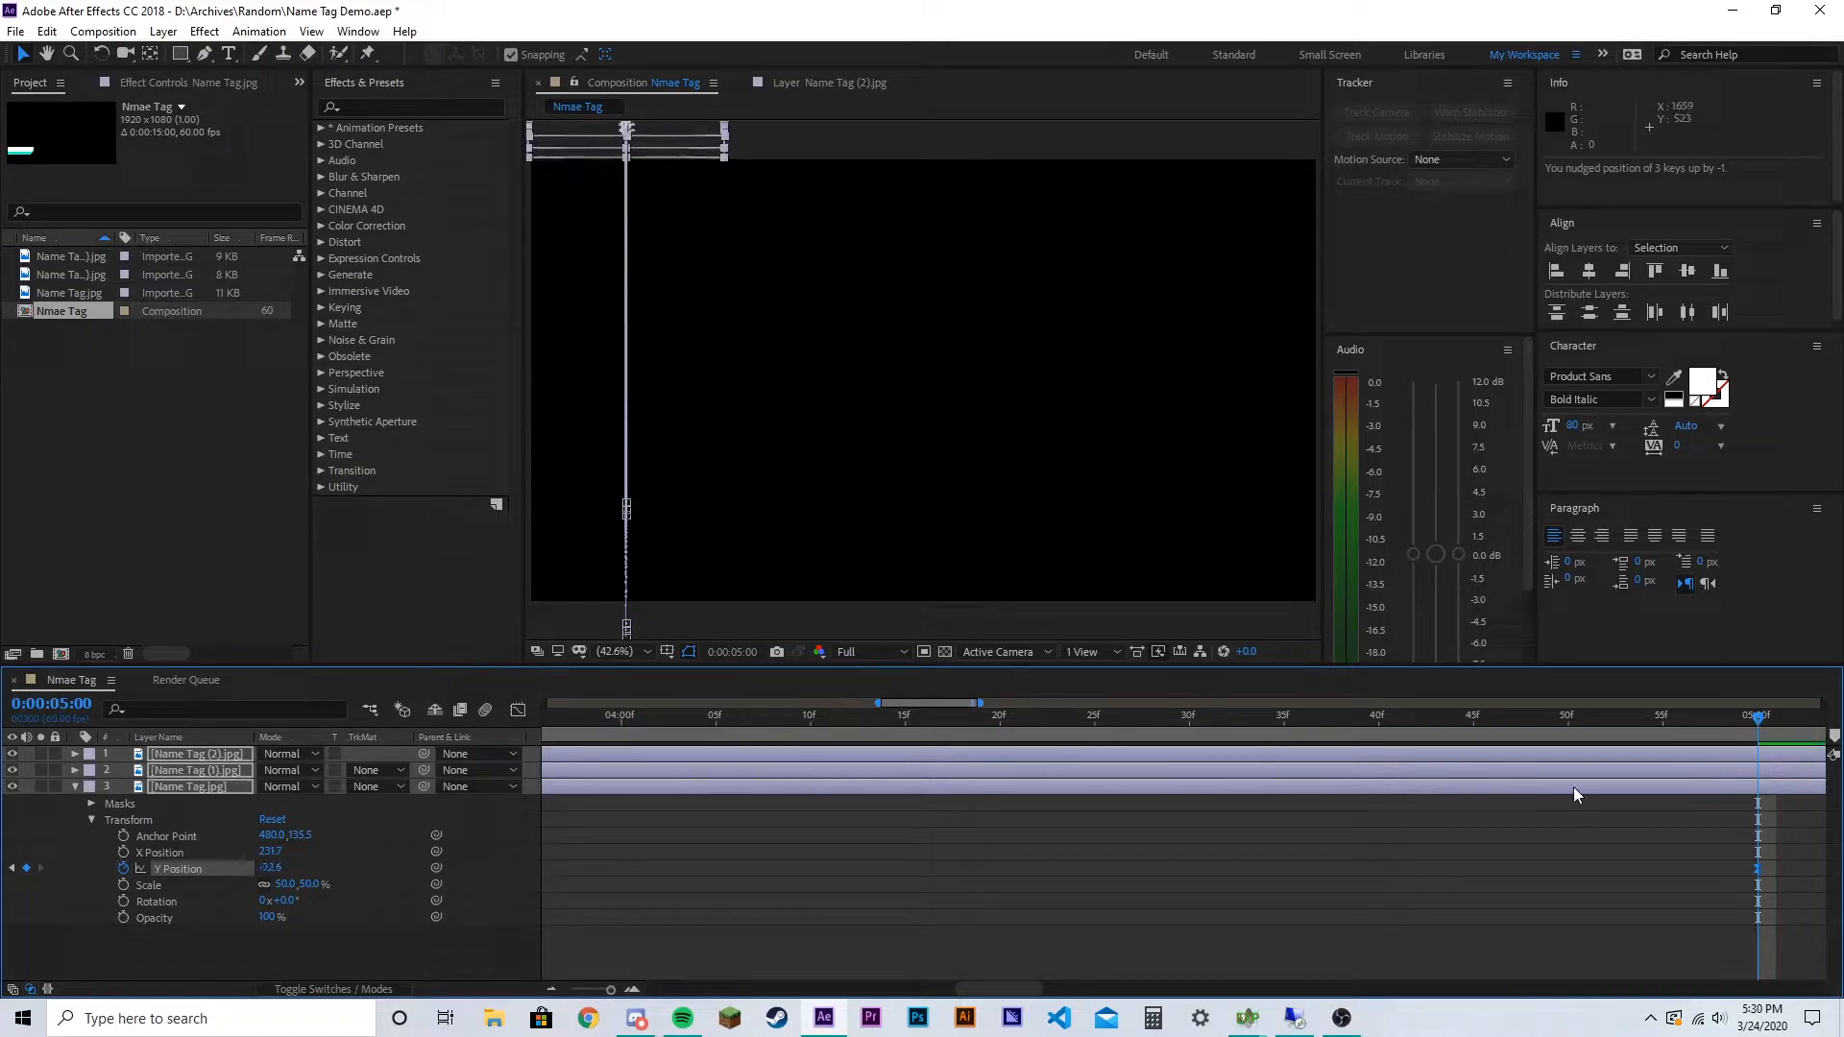
pyautogui.press('Up')
pyautogui.press('Up')
pyautogui.press('Up')
pyautogui.press('Up')
pyautogui.press('Up')
pyautogui.press('Up')
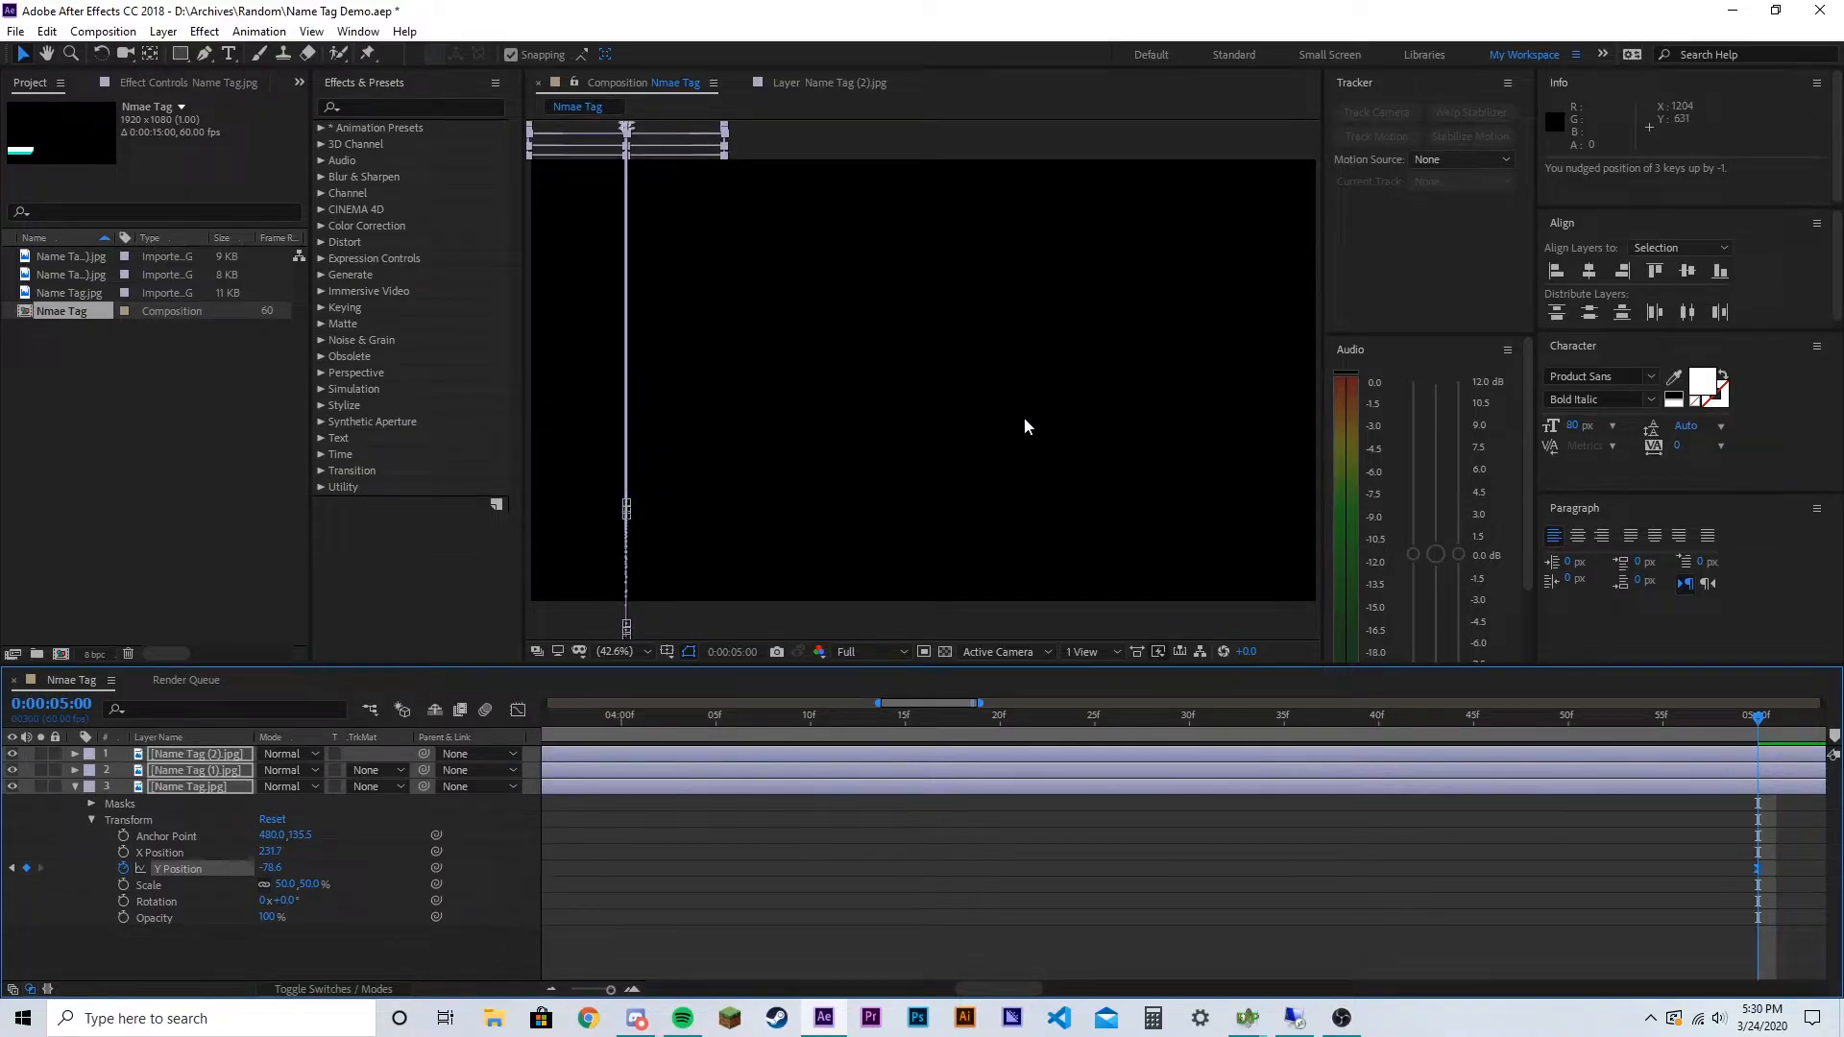
pyautogui.press(',')
pyautogui.press(',')
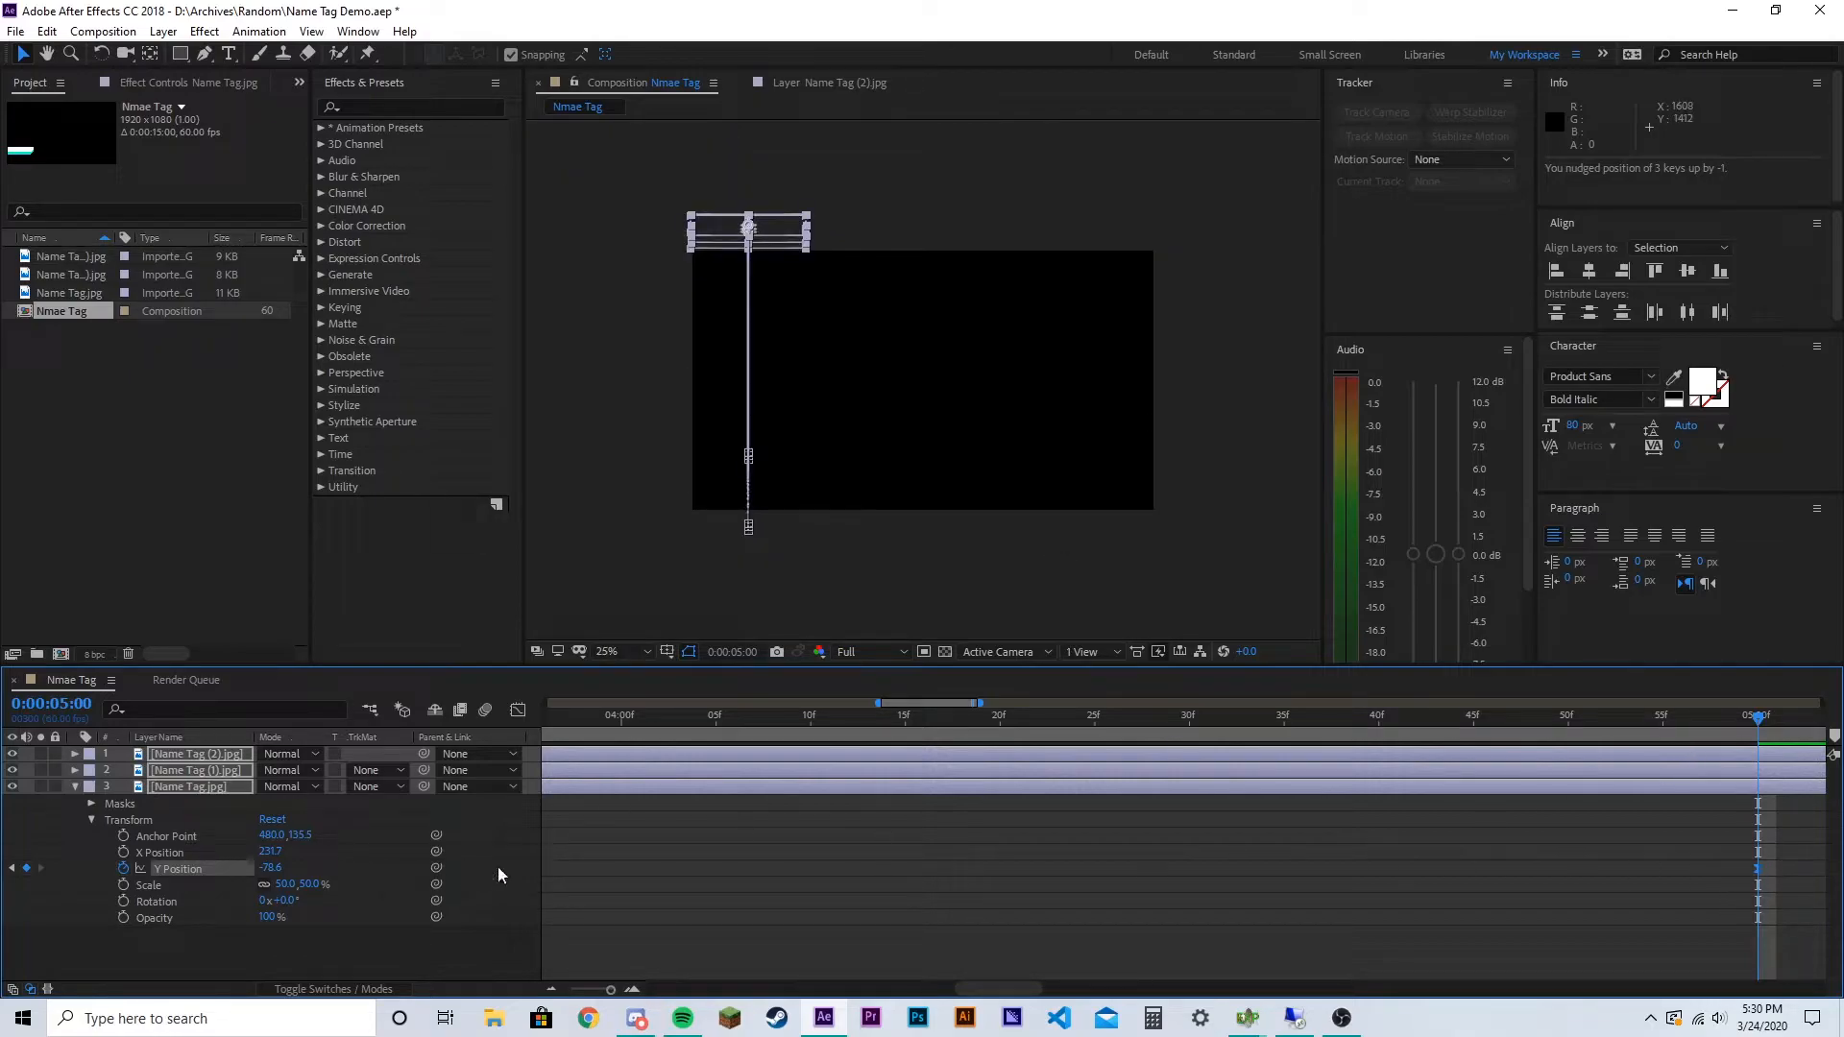
# Scrub back to 0:00:04:30 and examine the rise keyframes of Name Tag.jpg's Y Position
pyautogui.click(1455, 801)
pyautogui.click(1630, 900)
pyautogui.moveTo(1759, 719); pyautogui.dragTo(1189, 803)
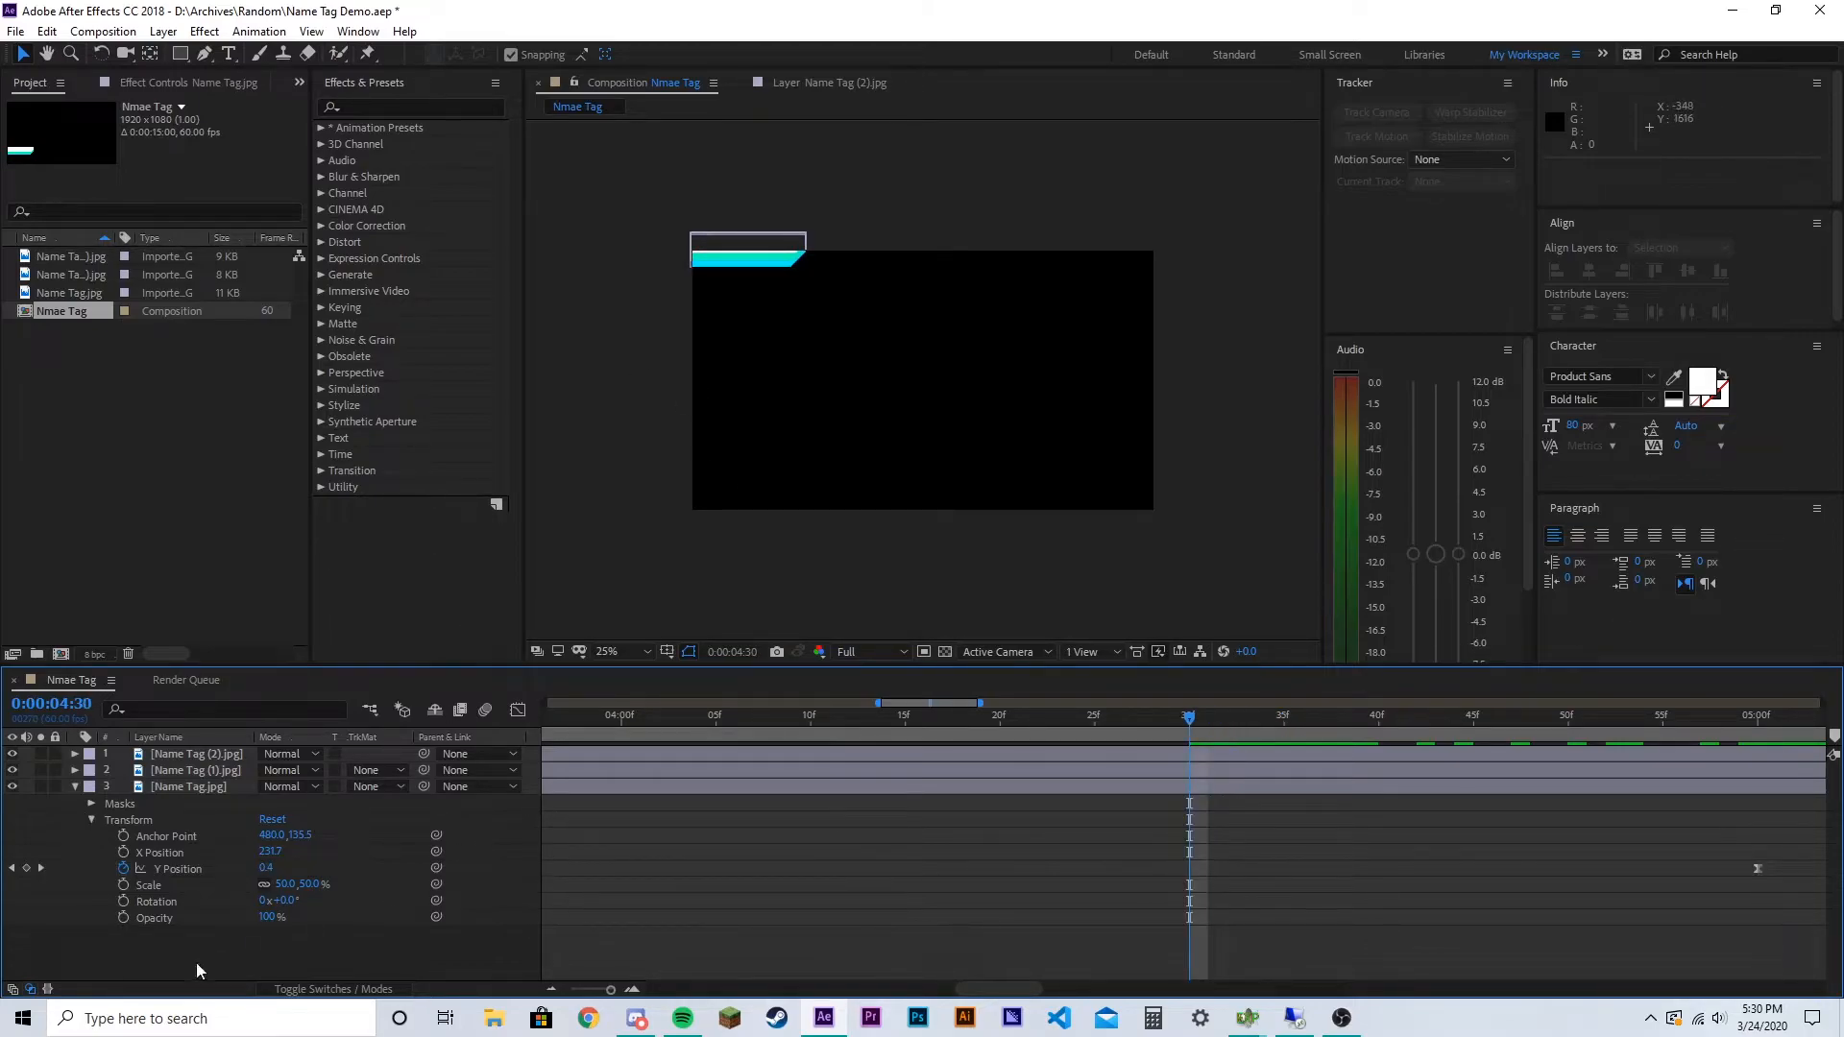
pyautogui.moveTo(999, 989); pyautogui.dragTo(696, 989)
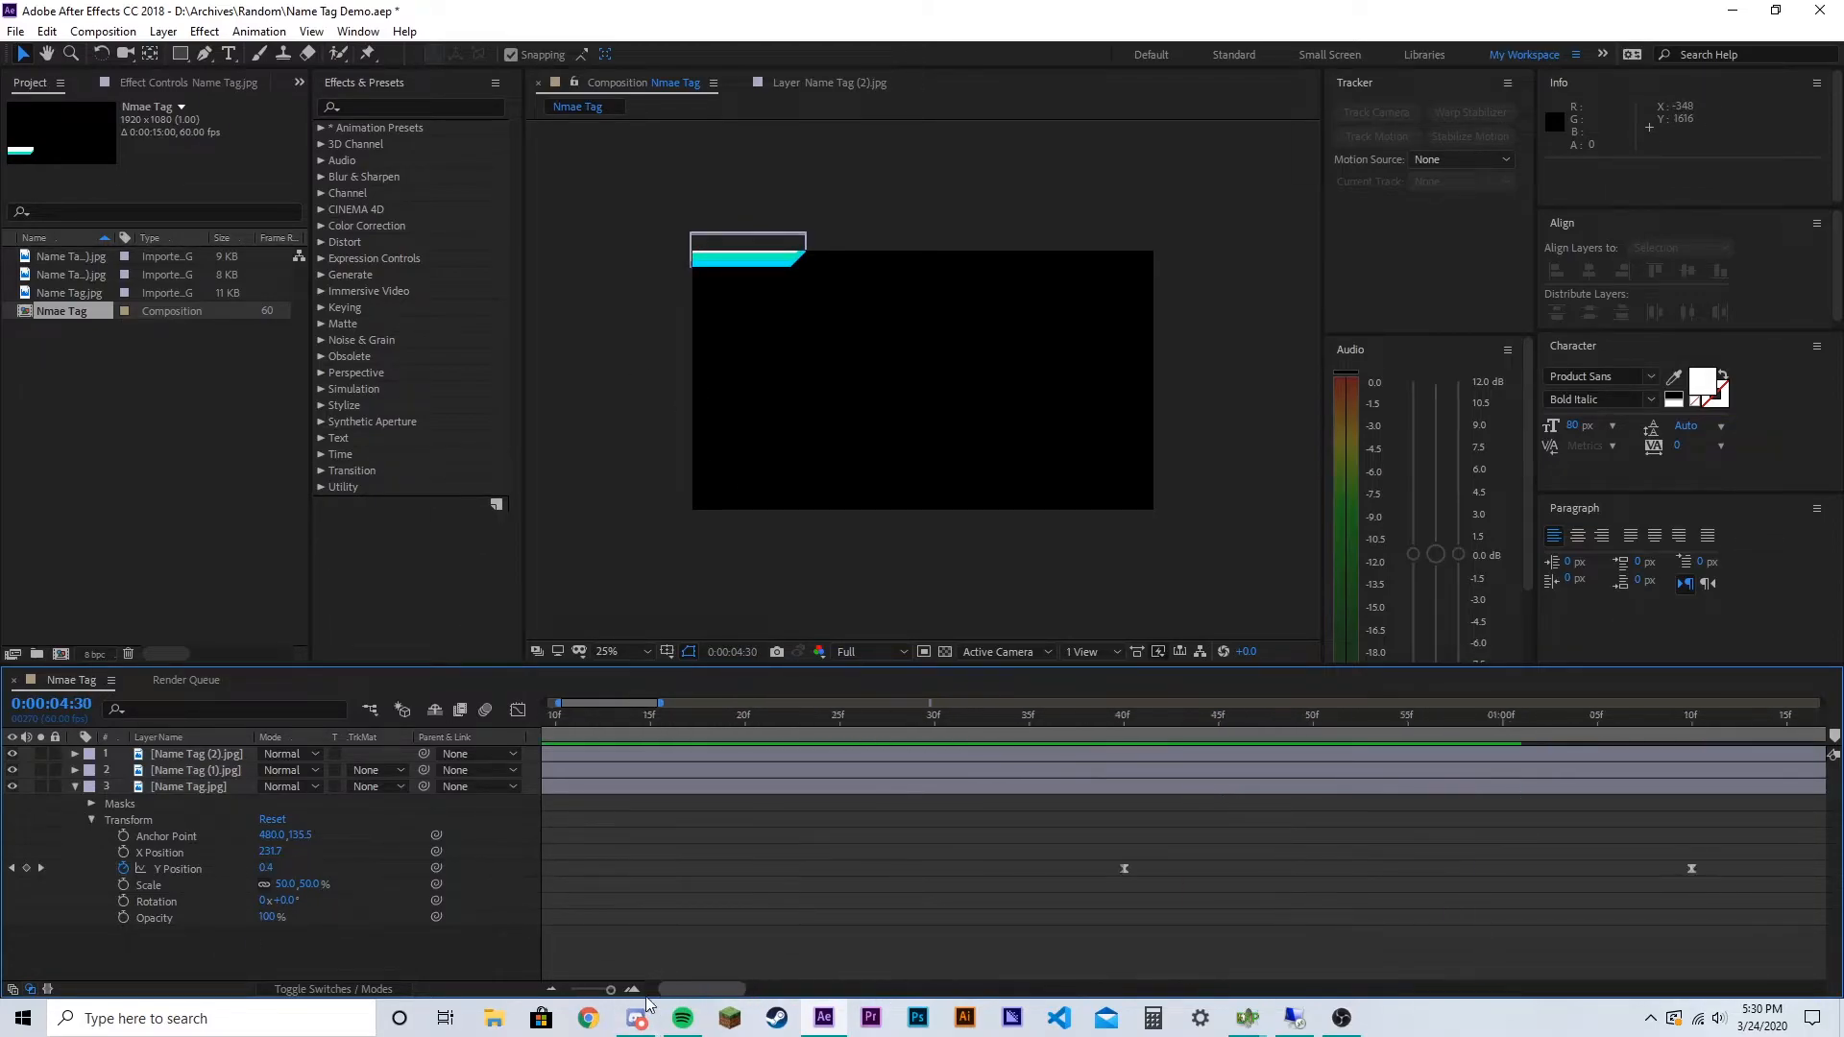
pyautogui.hscroll(8, 1710, 870)
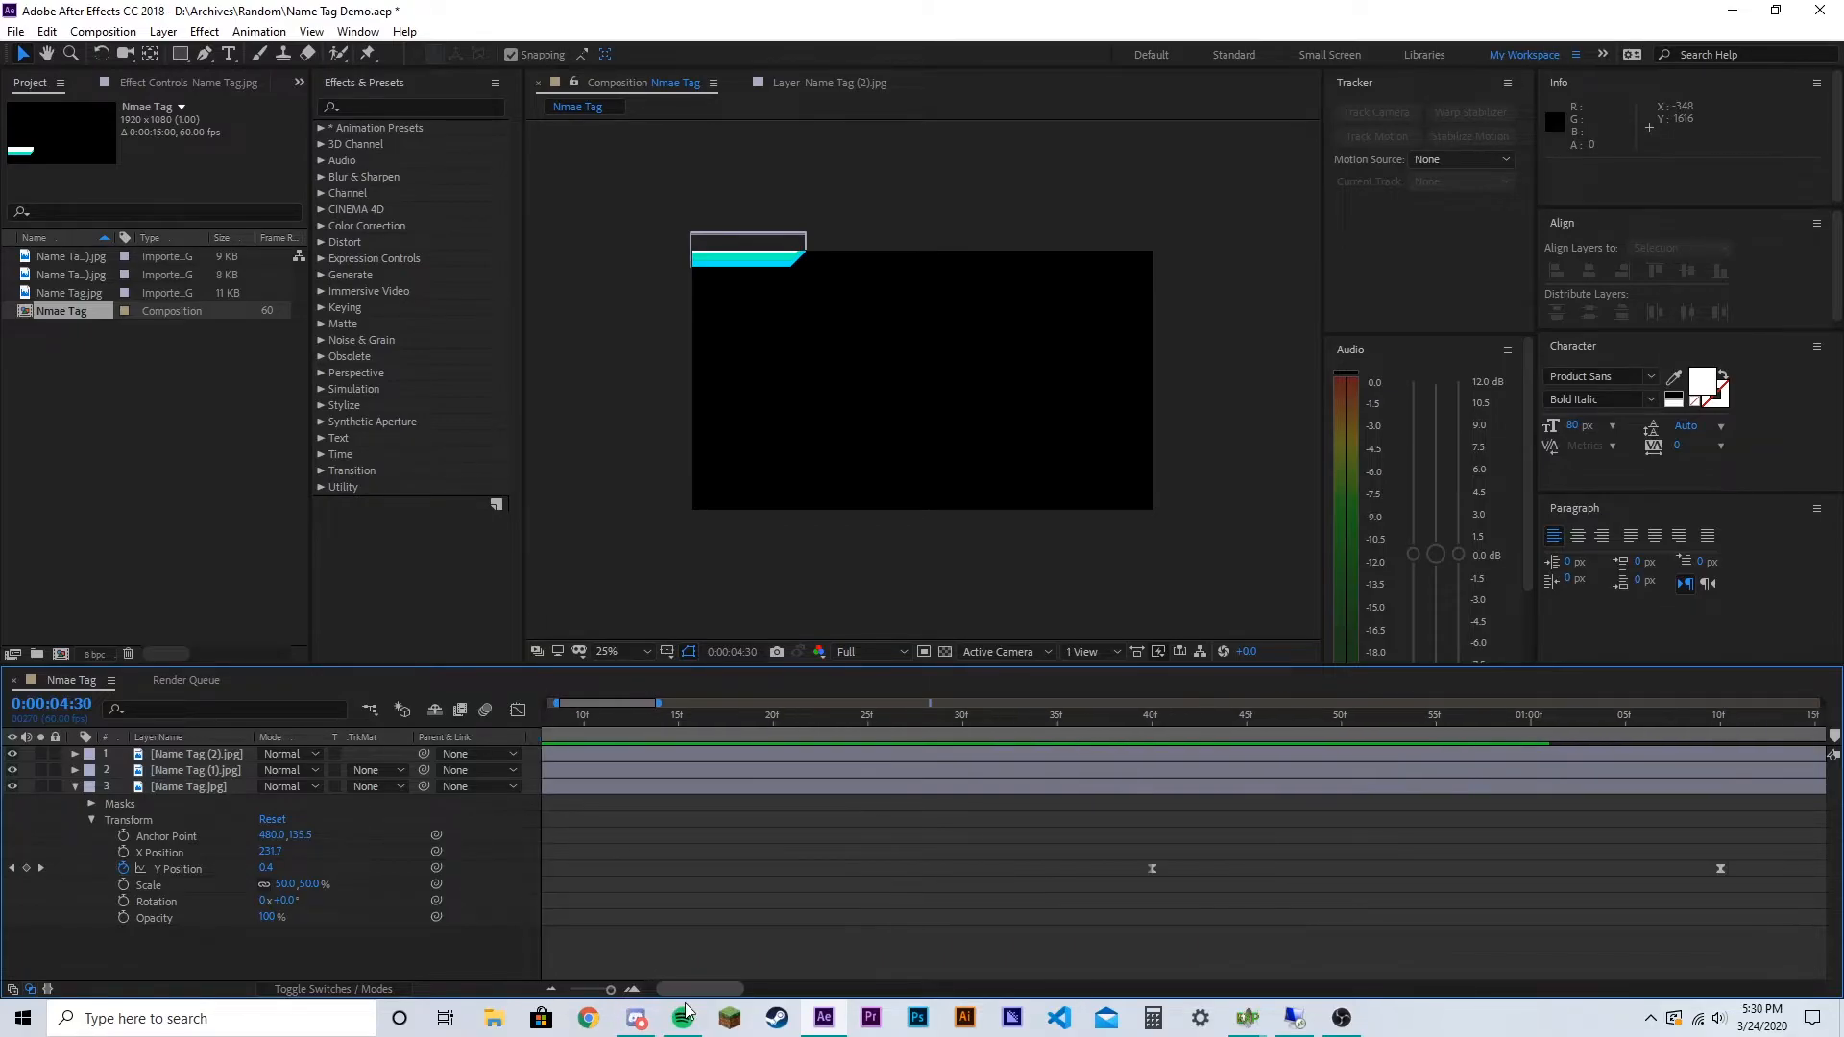
pyautogui.click(1415, 868)
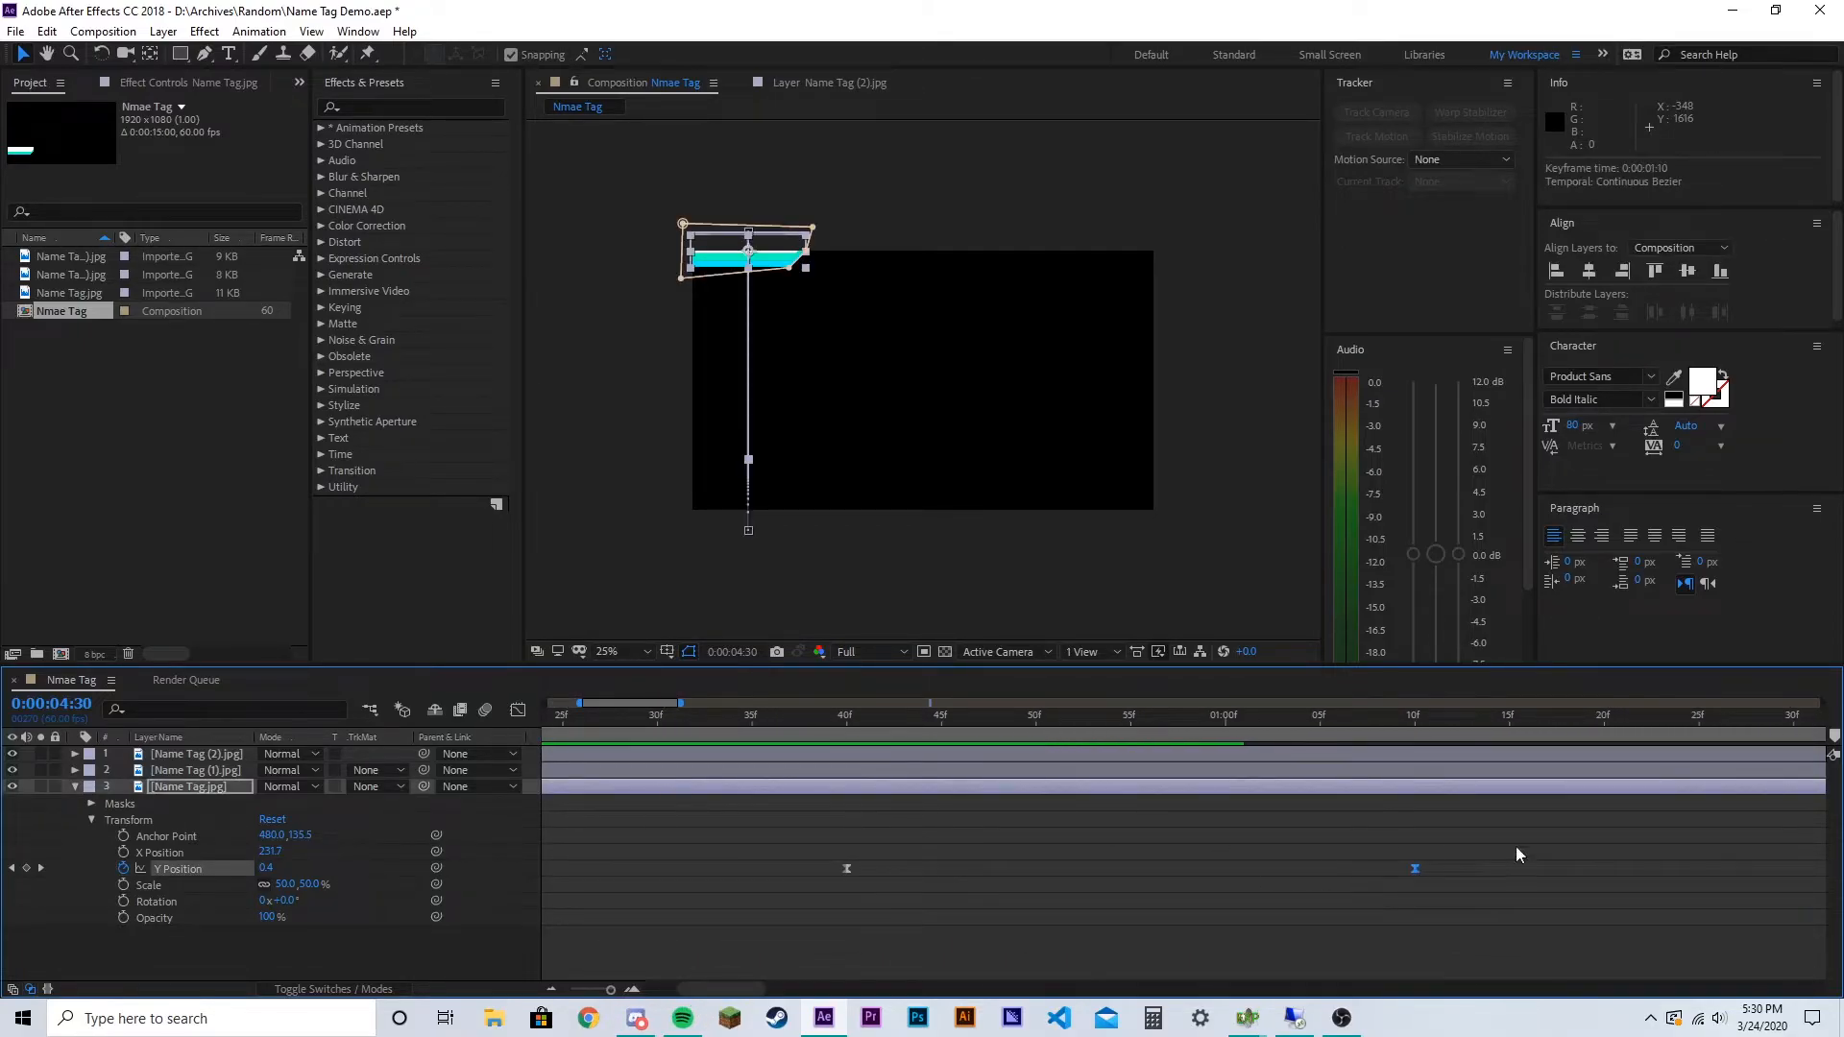
# Expand the properties of Name Tag (1).jpg and Name Tag (2).jpg and check all Y Position keyframes up to 0:00:05:00
pyautogui.click(75, 770)
pyautogui.click(75, 754)
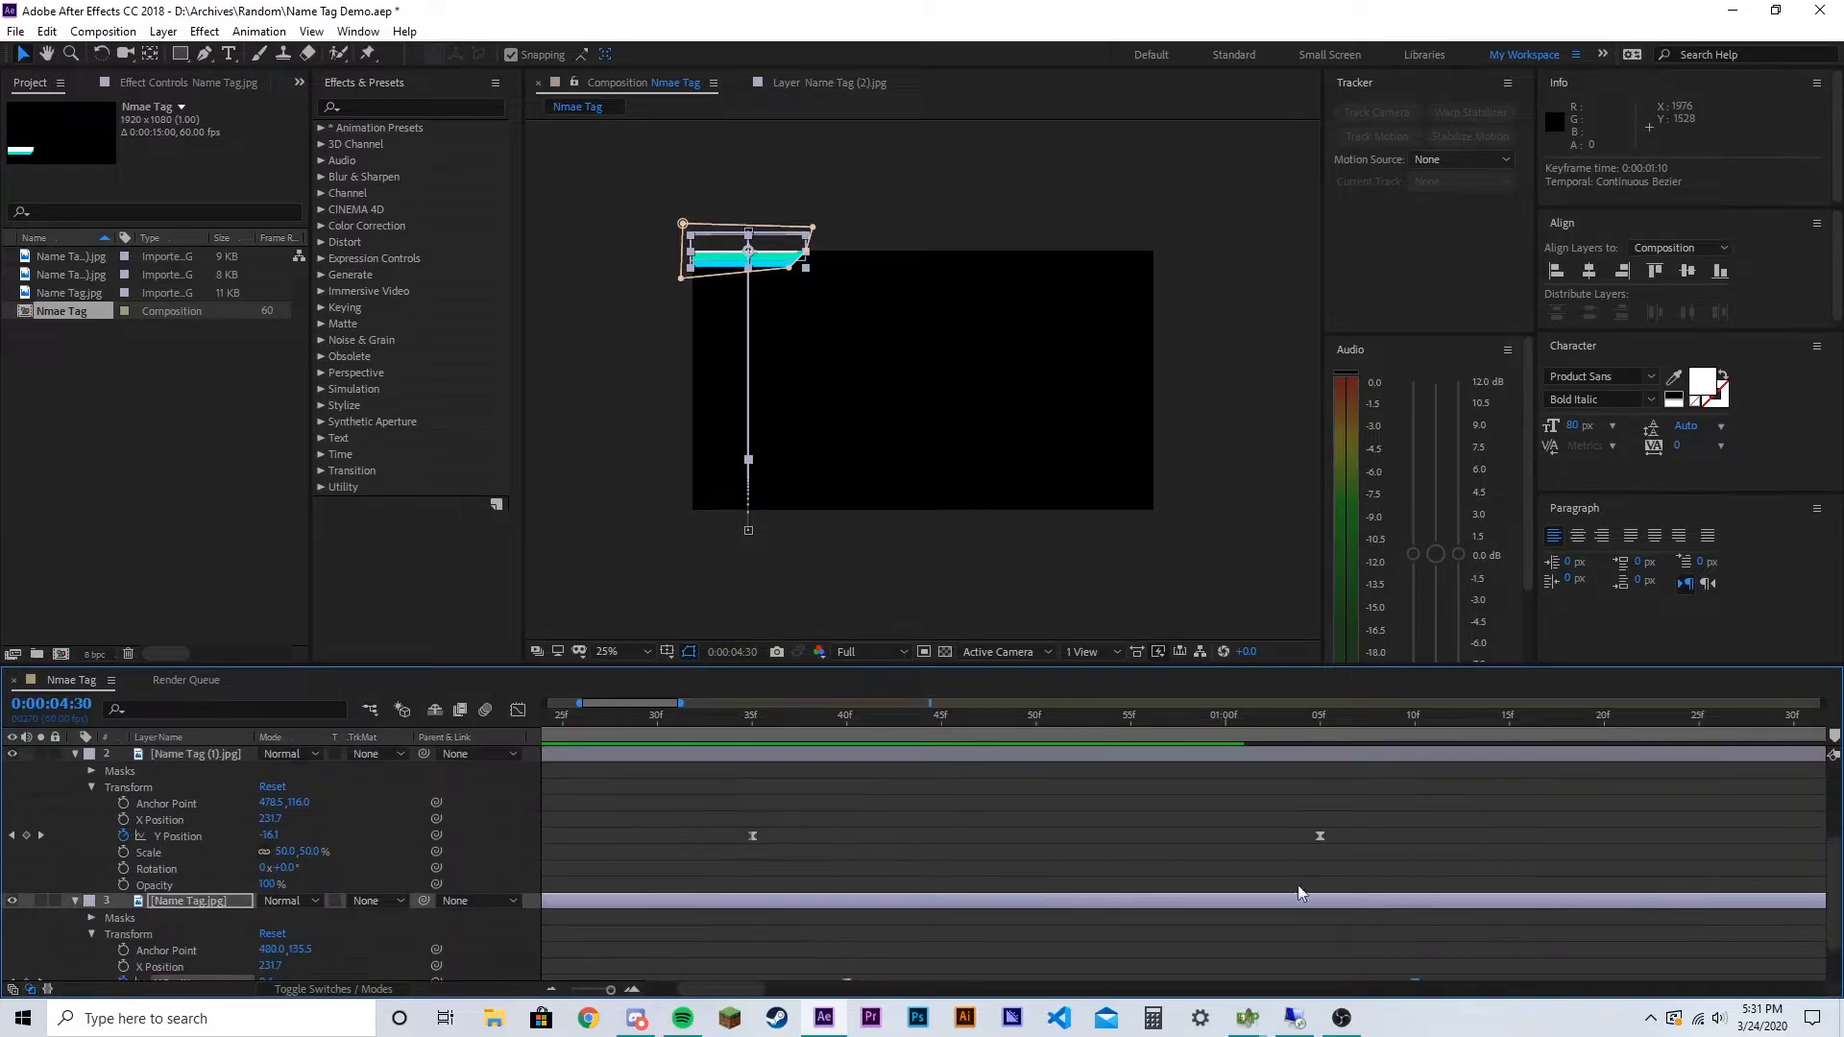
pyautogui.scroll(-5, 1132, 901)
pyautogui.moveTo(611, 990); pyautogui.dragTo(576, 1002)
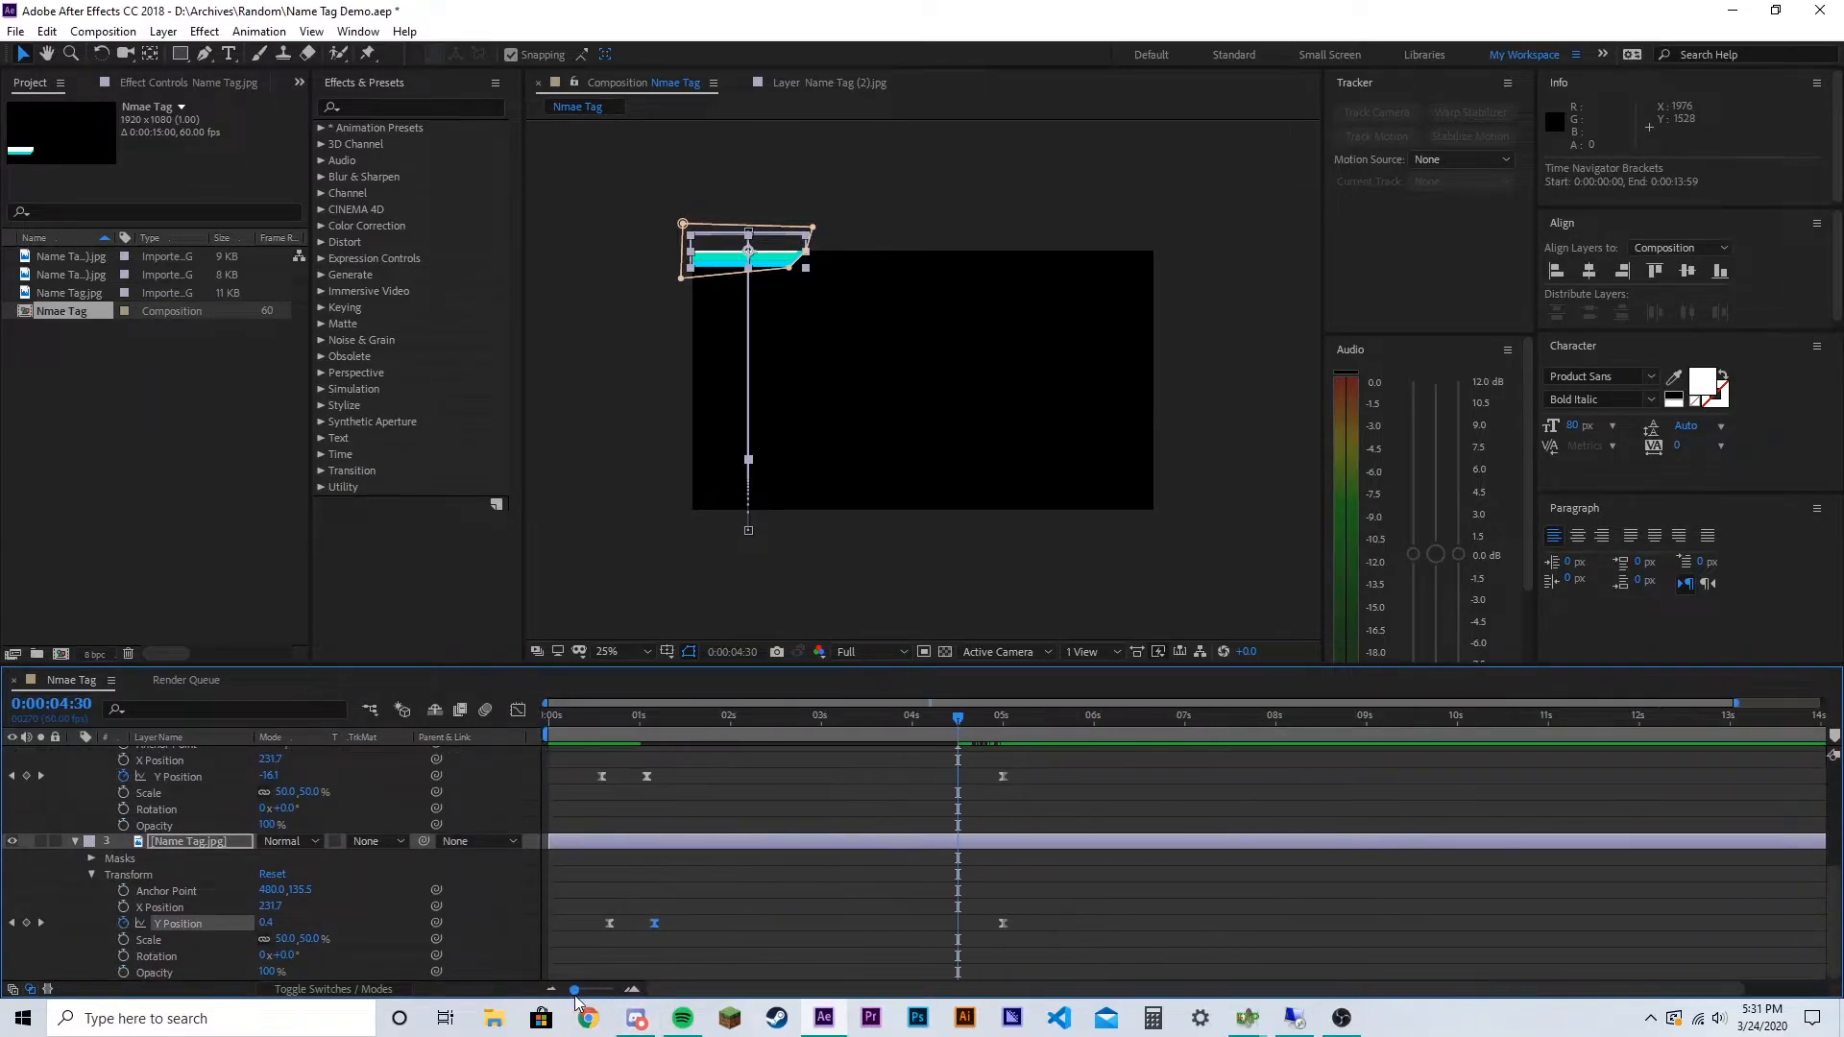
pyautogui.scroll(3, 765, 836)
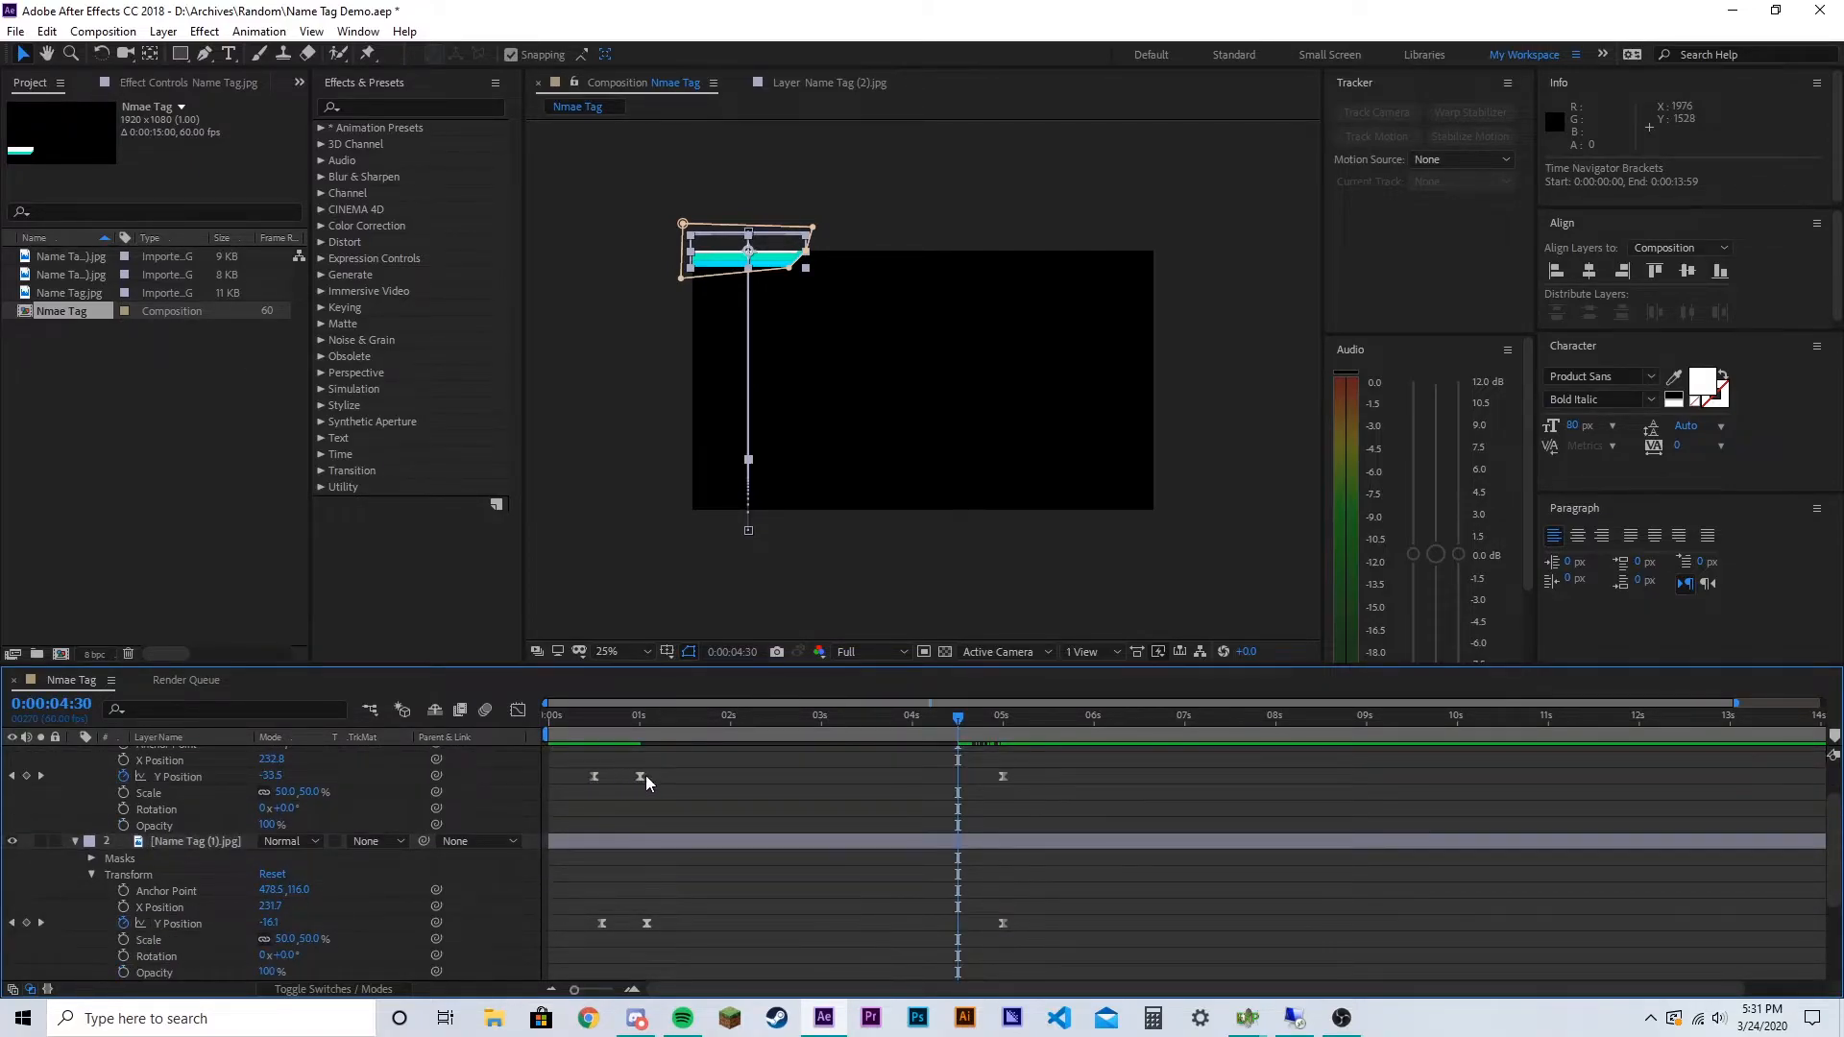
pyautogui.moveTo(955, 733); pyautogui.dragTo(1006, 793)
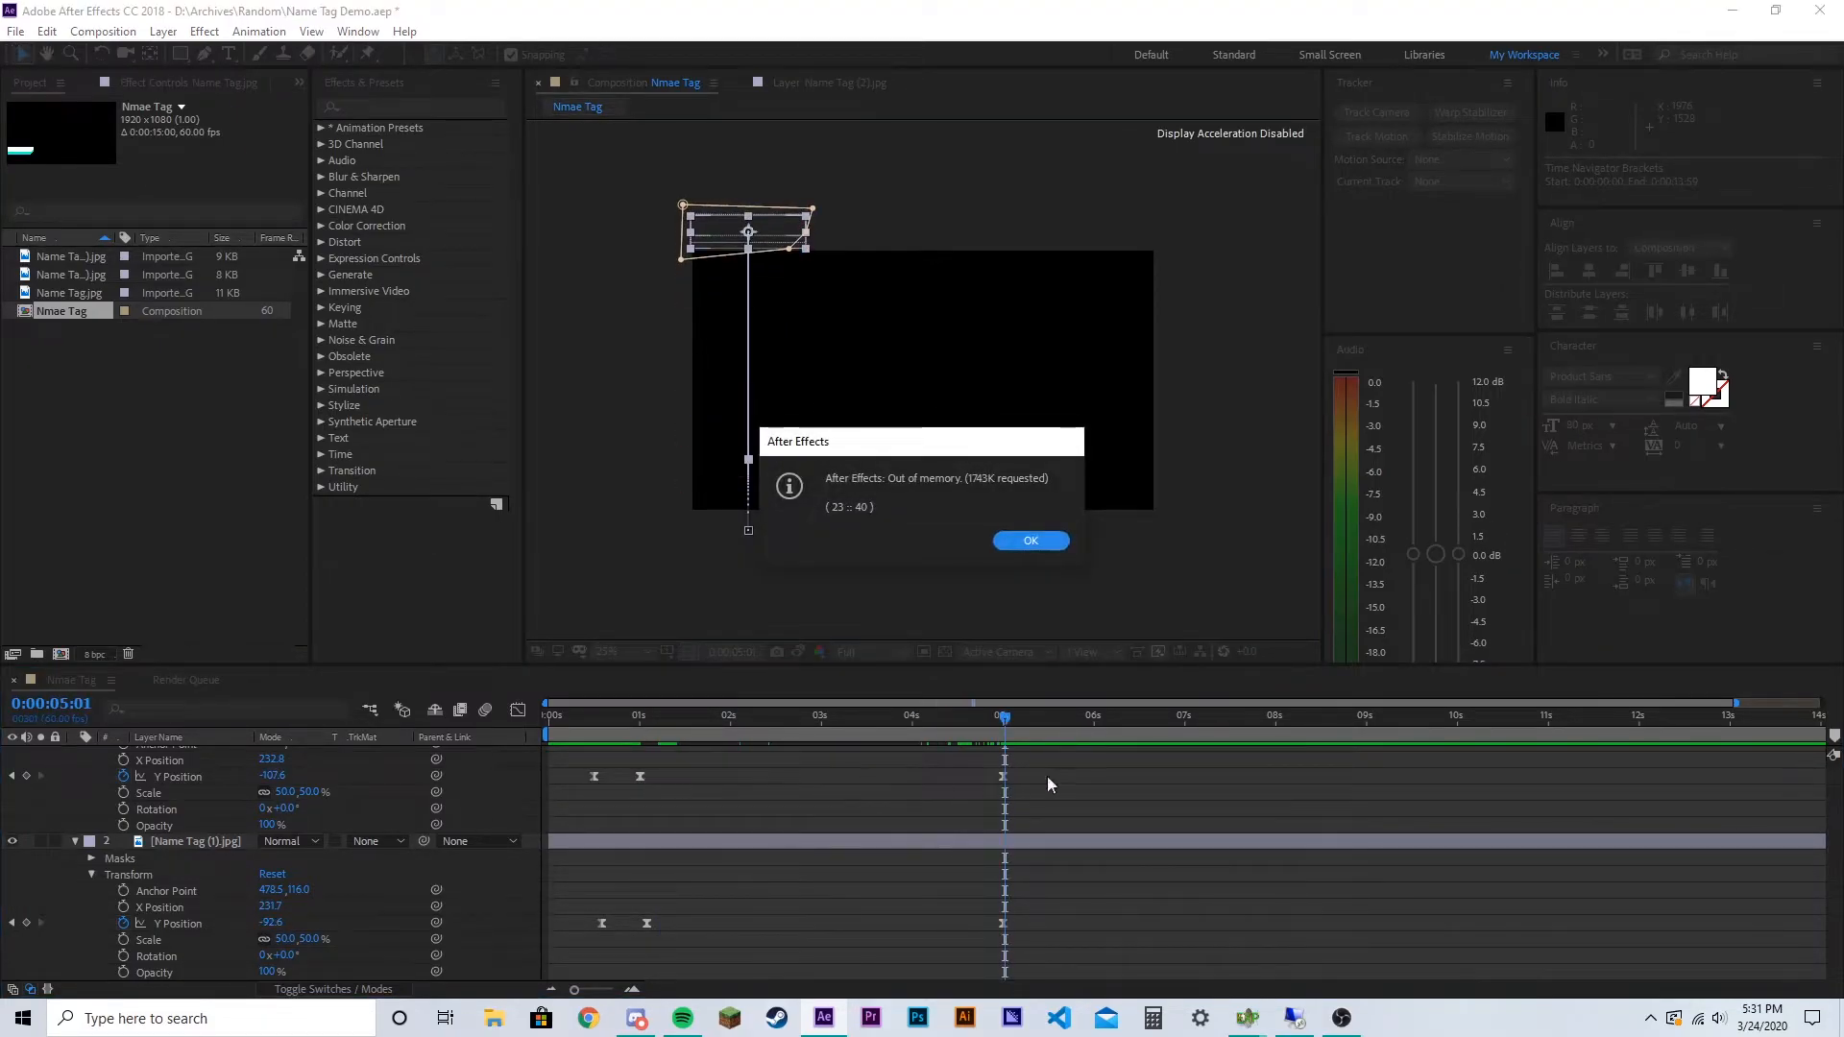
pyautogui.click(1008, 543)
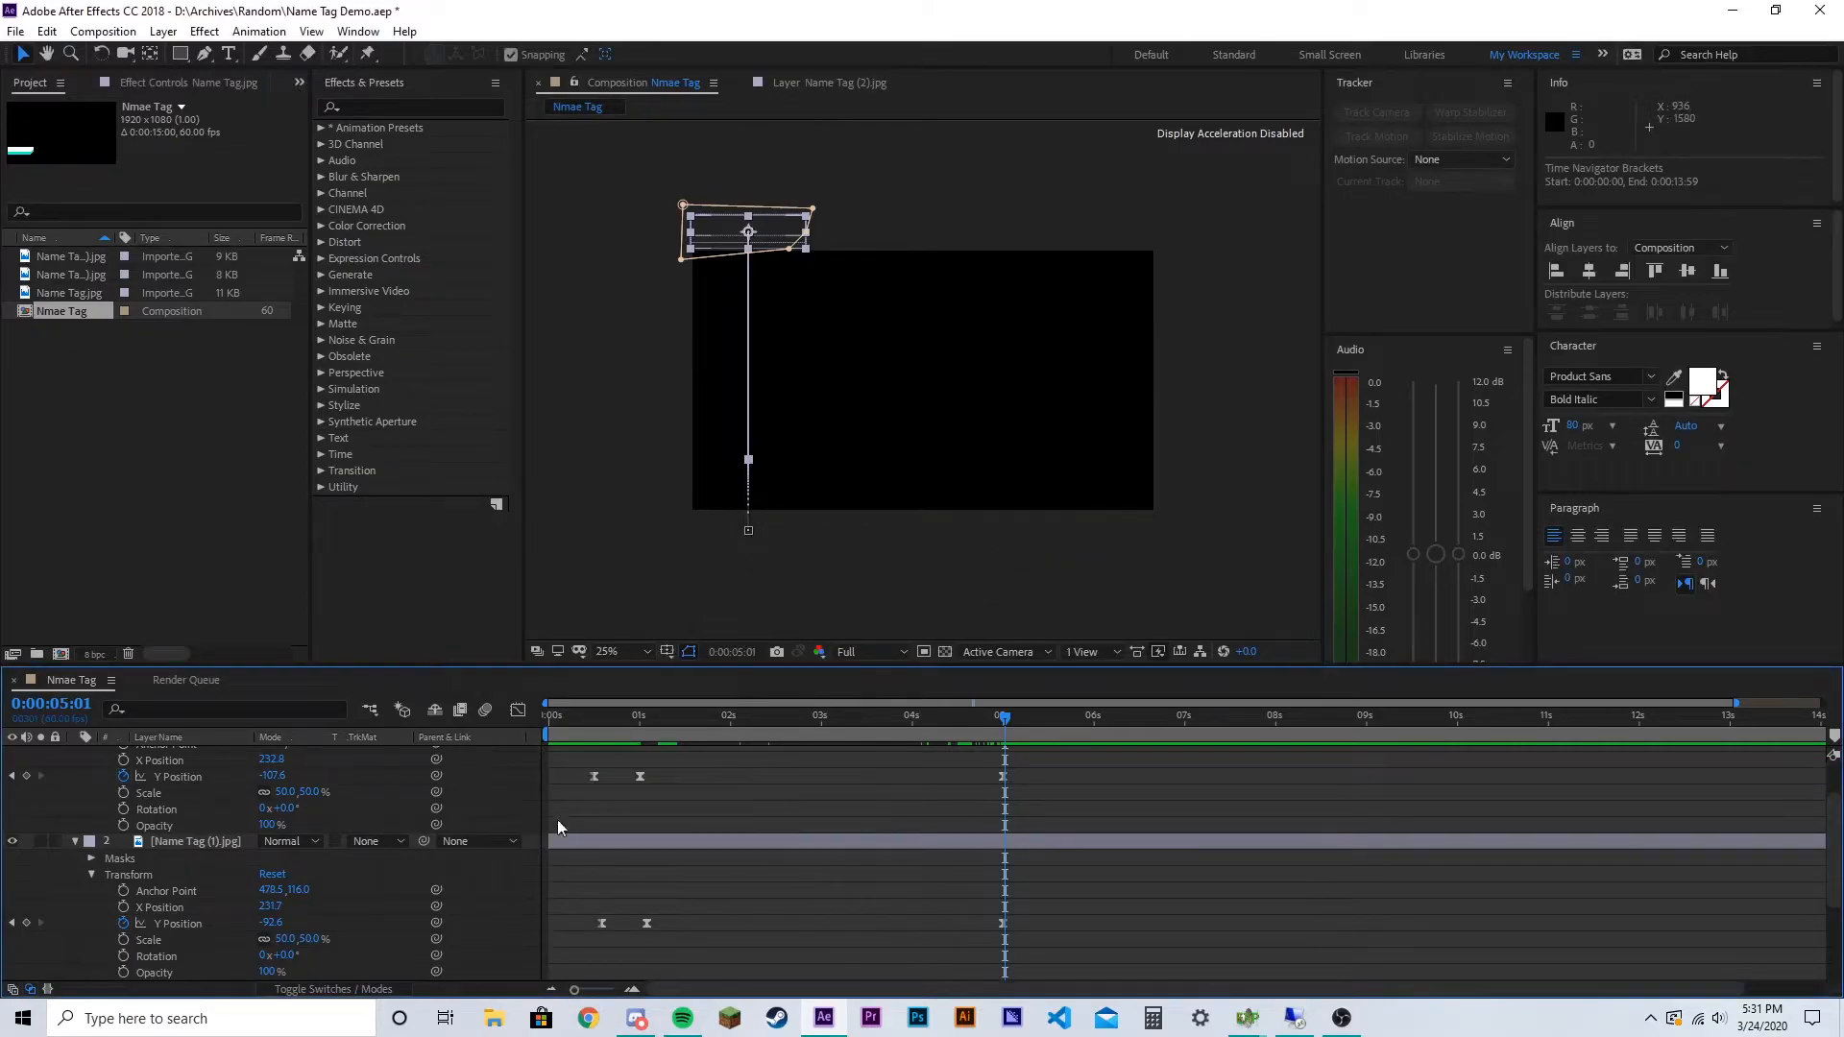
# Copy Name Tag (2).jpg's Y Position of 838.4 from the end of its rise into a hold keyframe at 0:00:04:30
pyautogui.click(1000, 727)
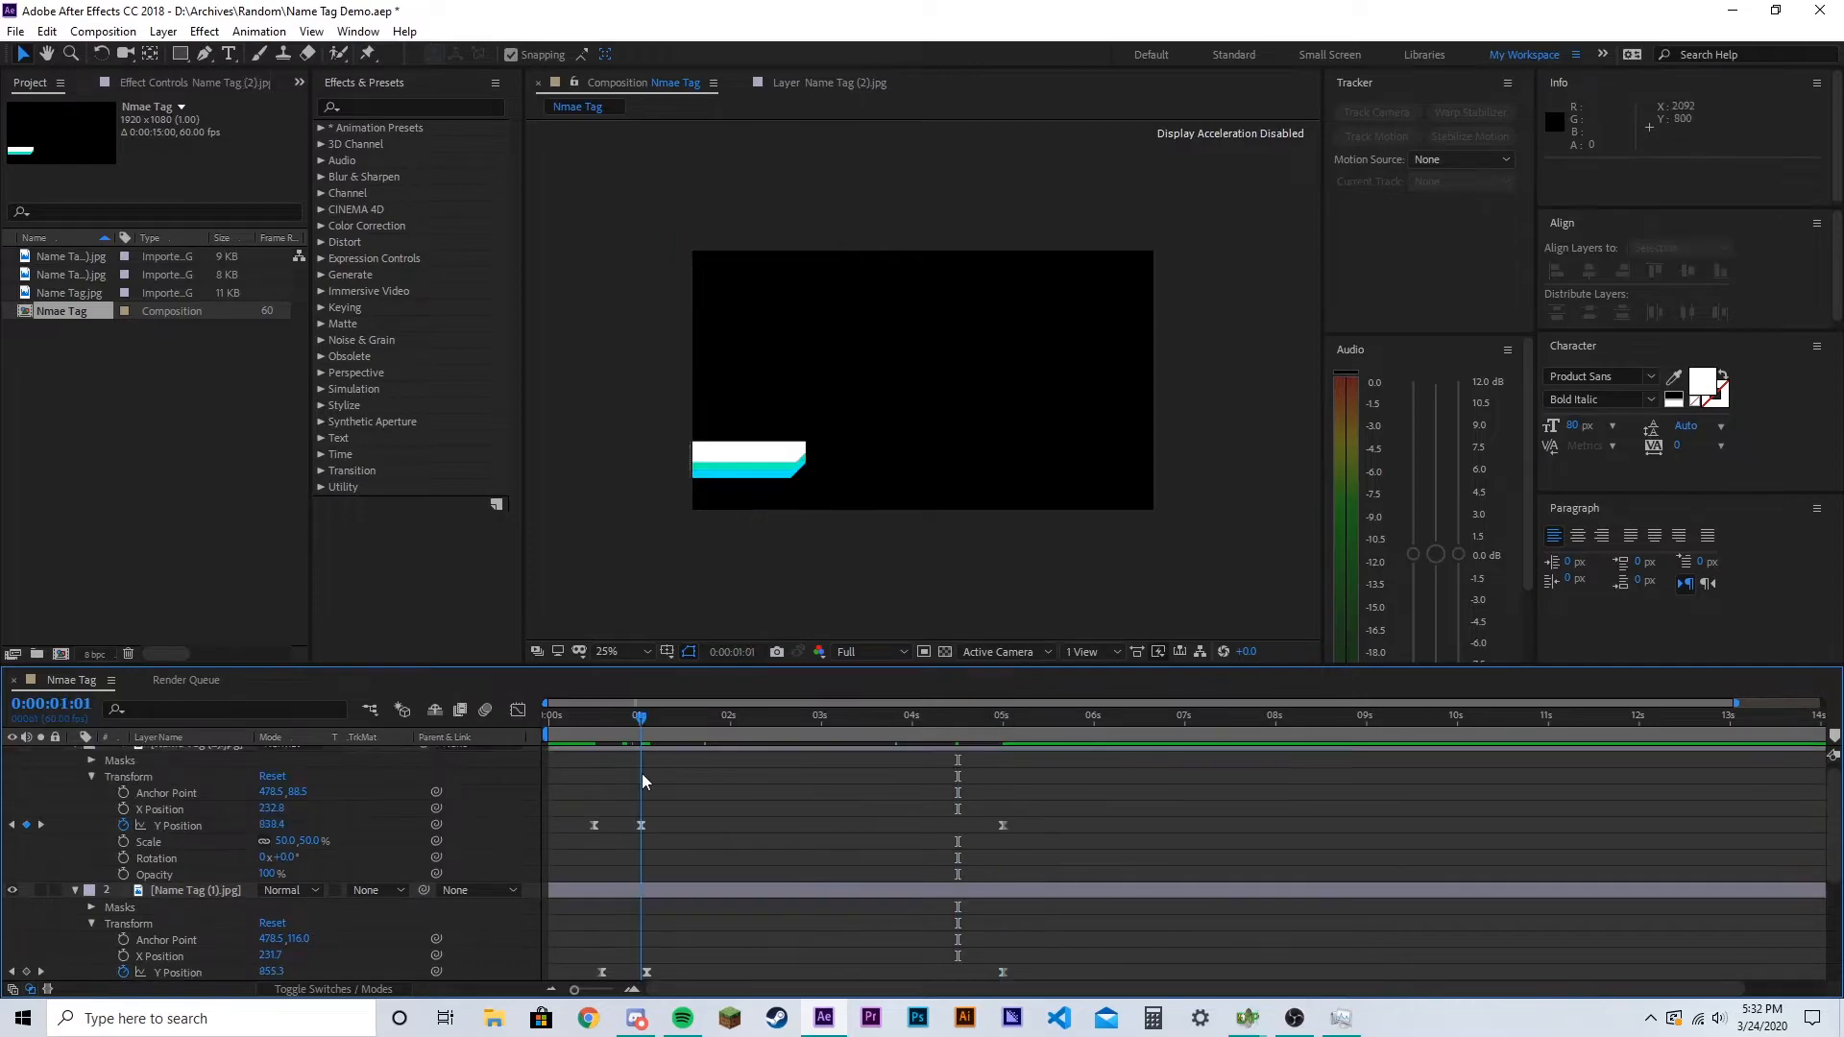
pyautogui.scroll(-2, 326, 857)
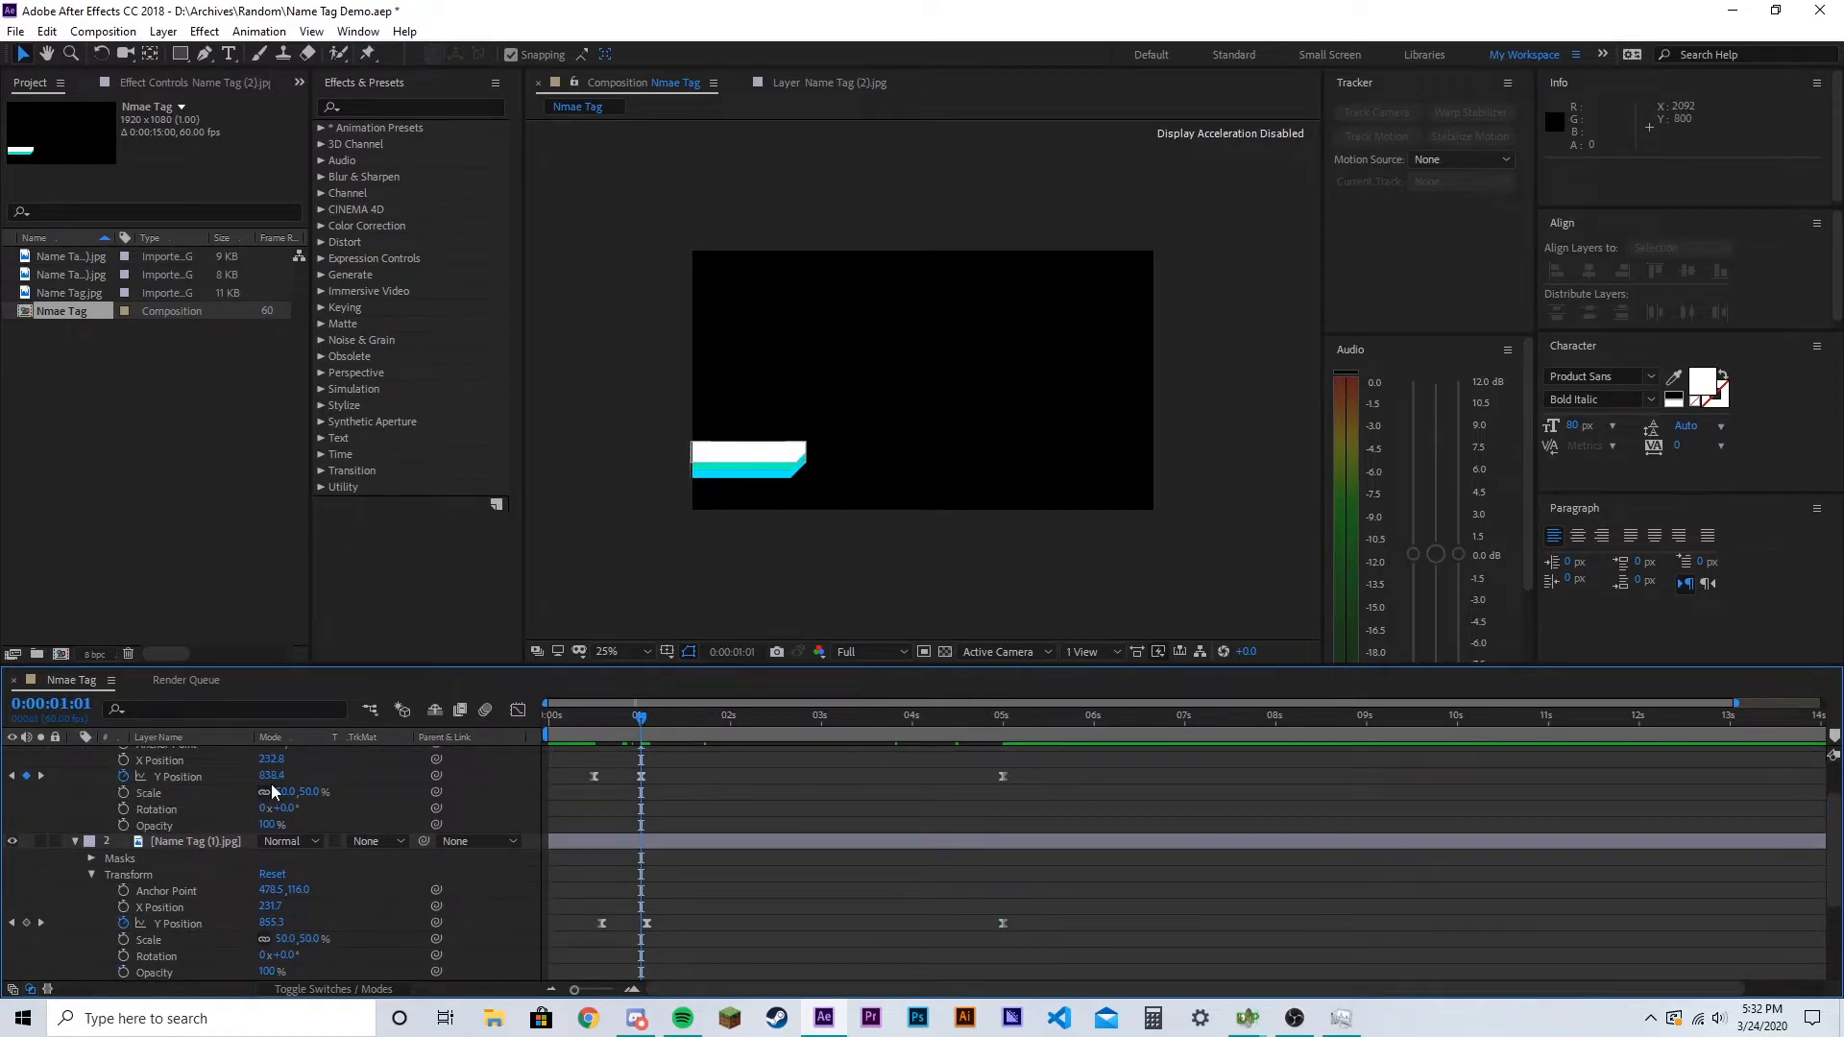
pyautogui.click(271, 776)
pyautogui.click(353, 772)
pyautogui.moveTo(644, 722); pyautogui.dragTo(961, 755)
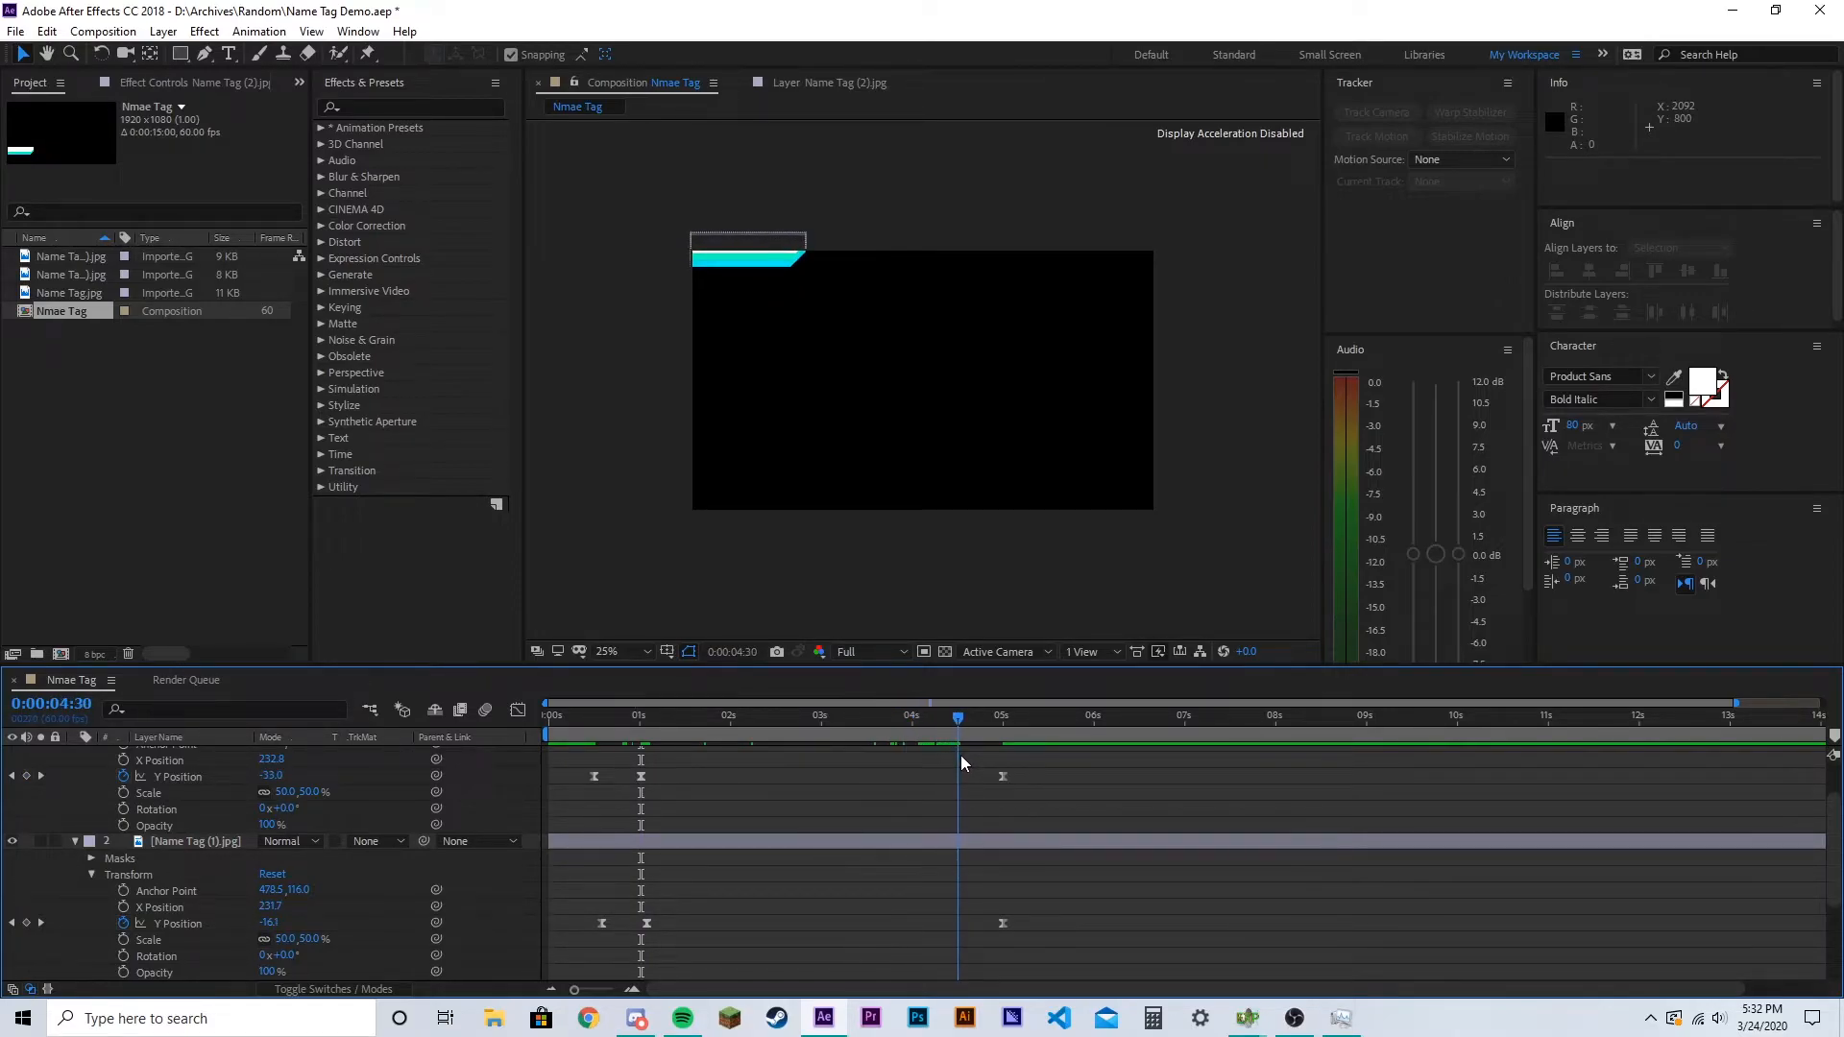
pyautogui.click(269, 776)
pyautogui.write('838.4')
pyautogui.press('Return')
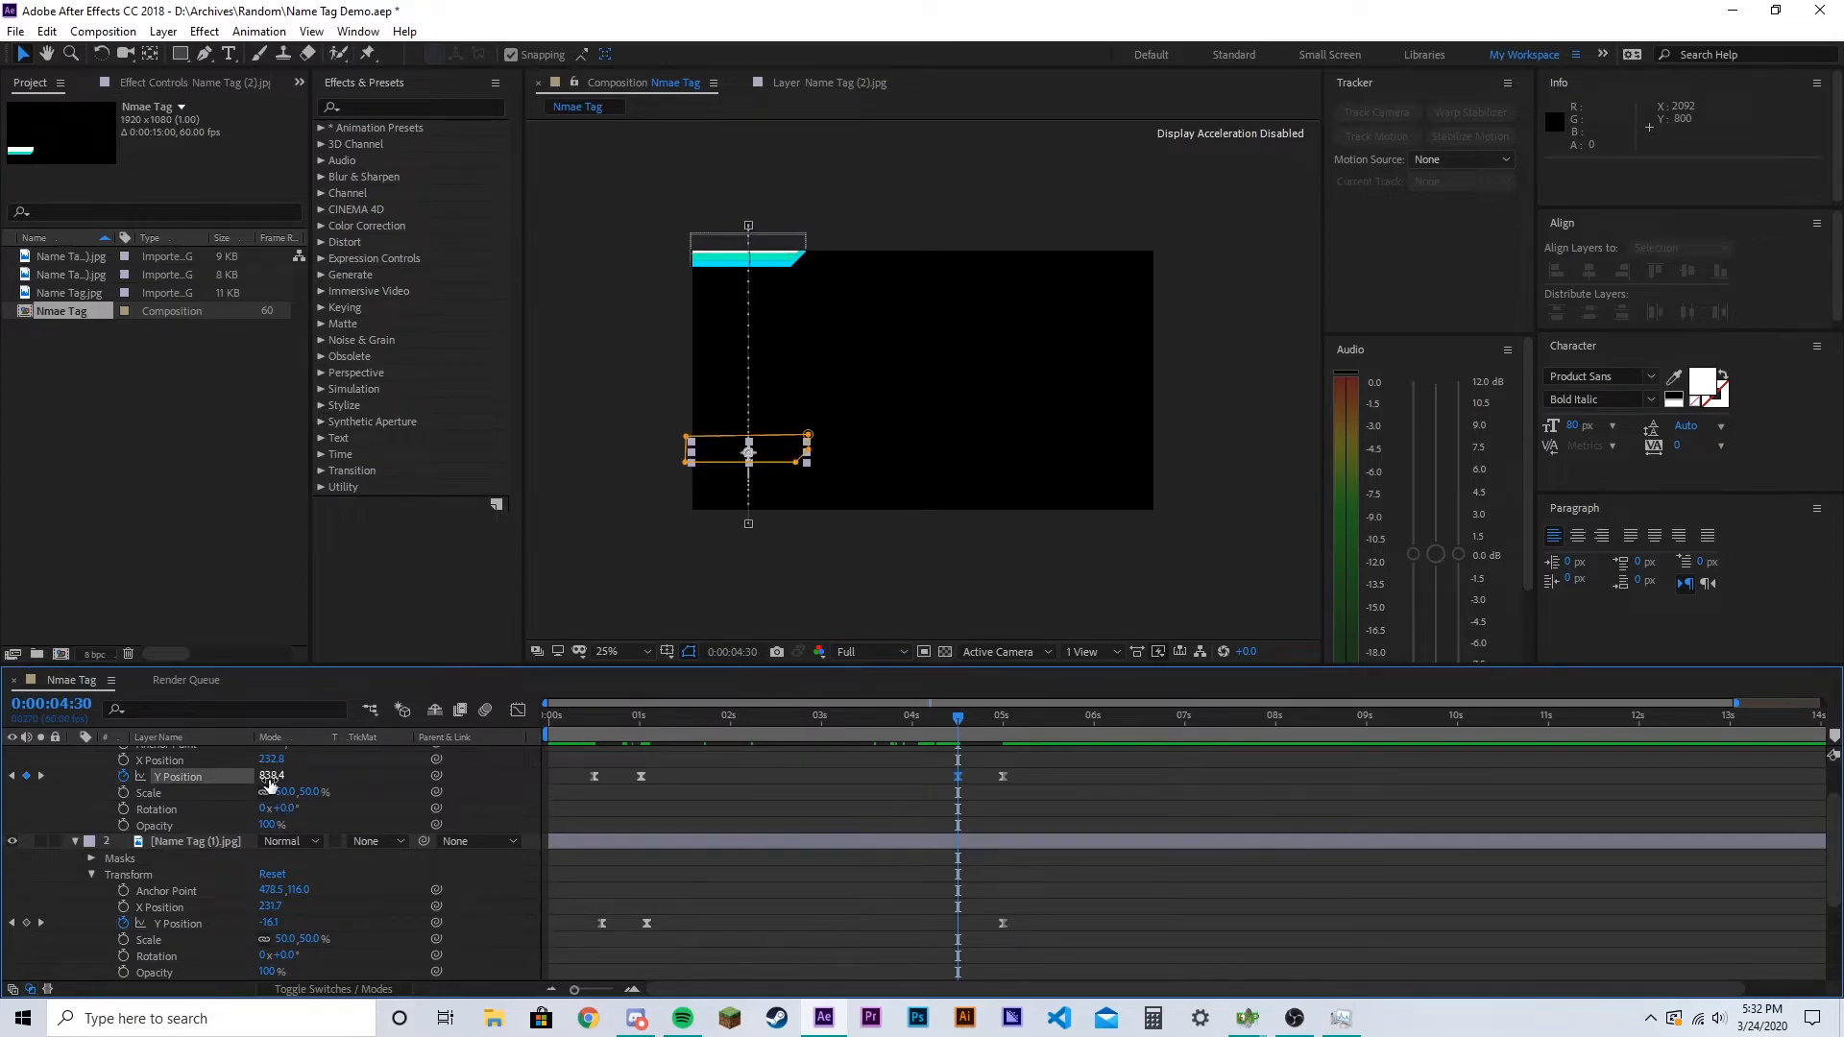
# Copy Name Tag (1).jpg's Y Position of 853.4 from 0:00:01:05 into a hold keyframe at 0:00:04:30
pyautogui.scroll(-3, 1091, 867)
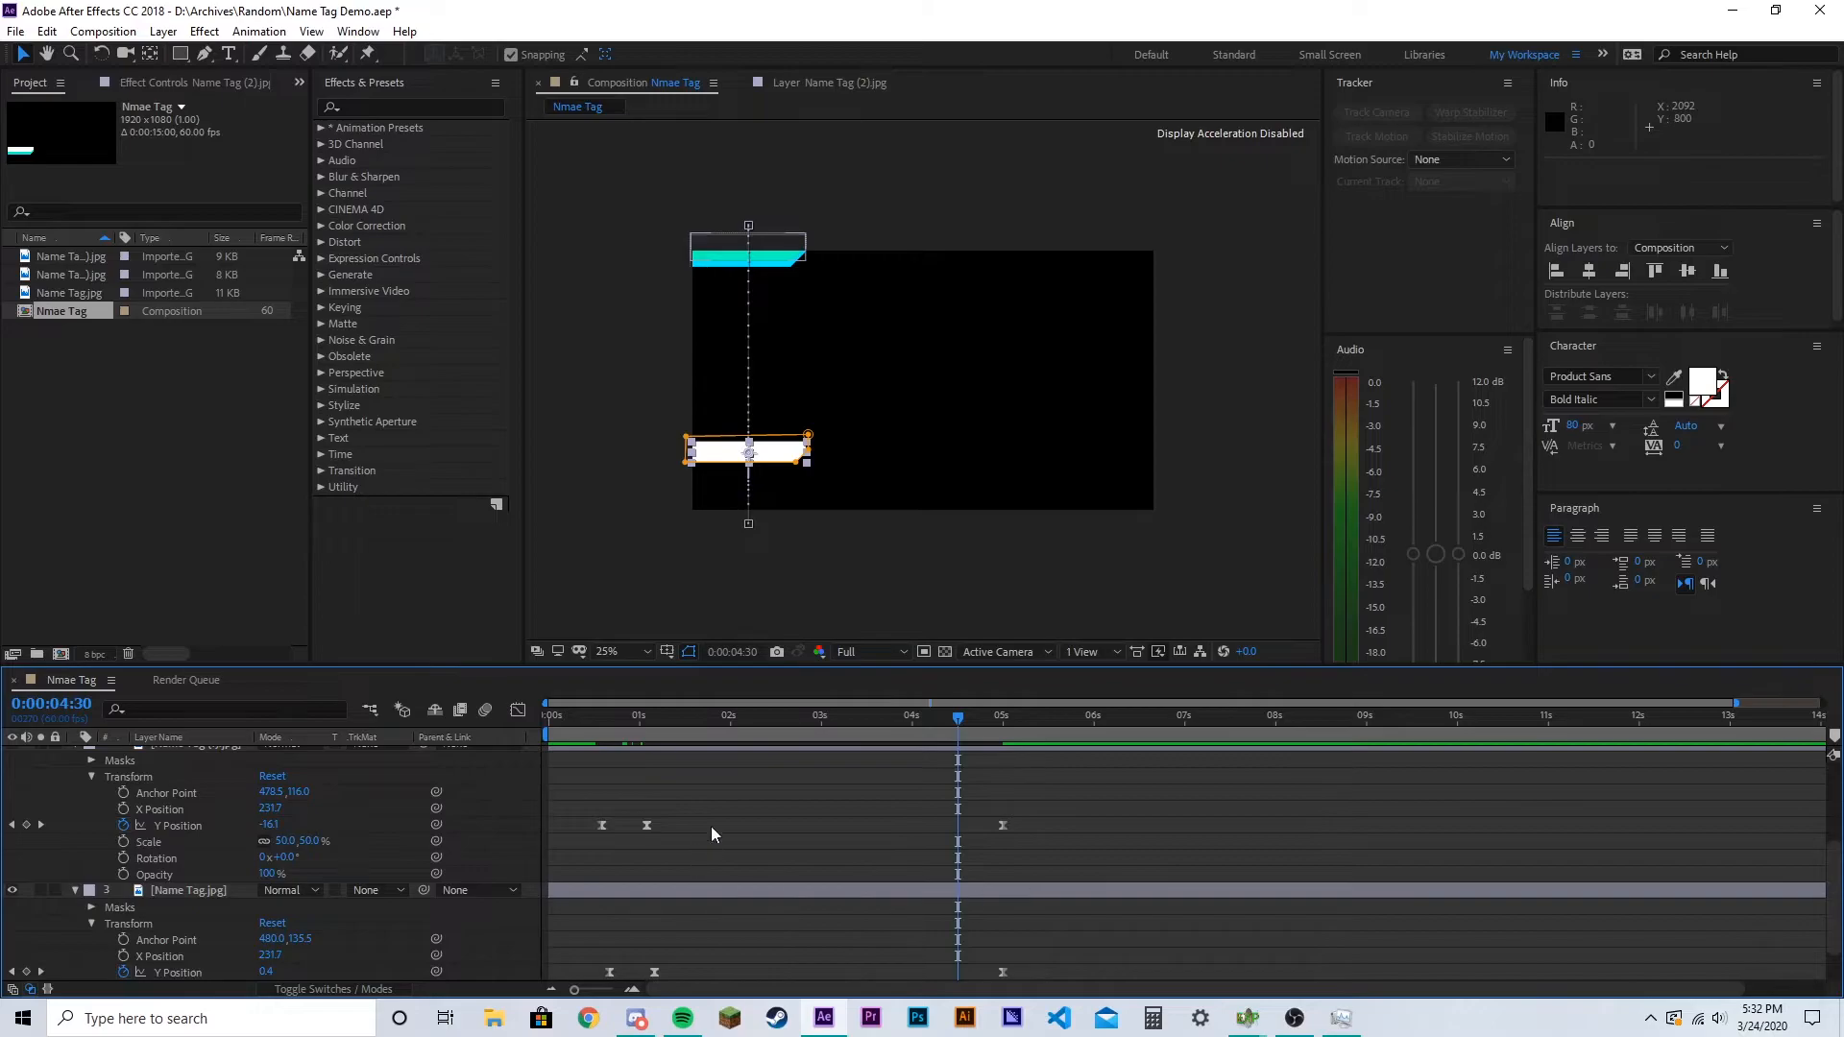
pyautogui.moveTo(956, 729); pyautogui.dragTo(647, 751)
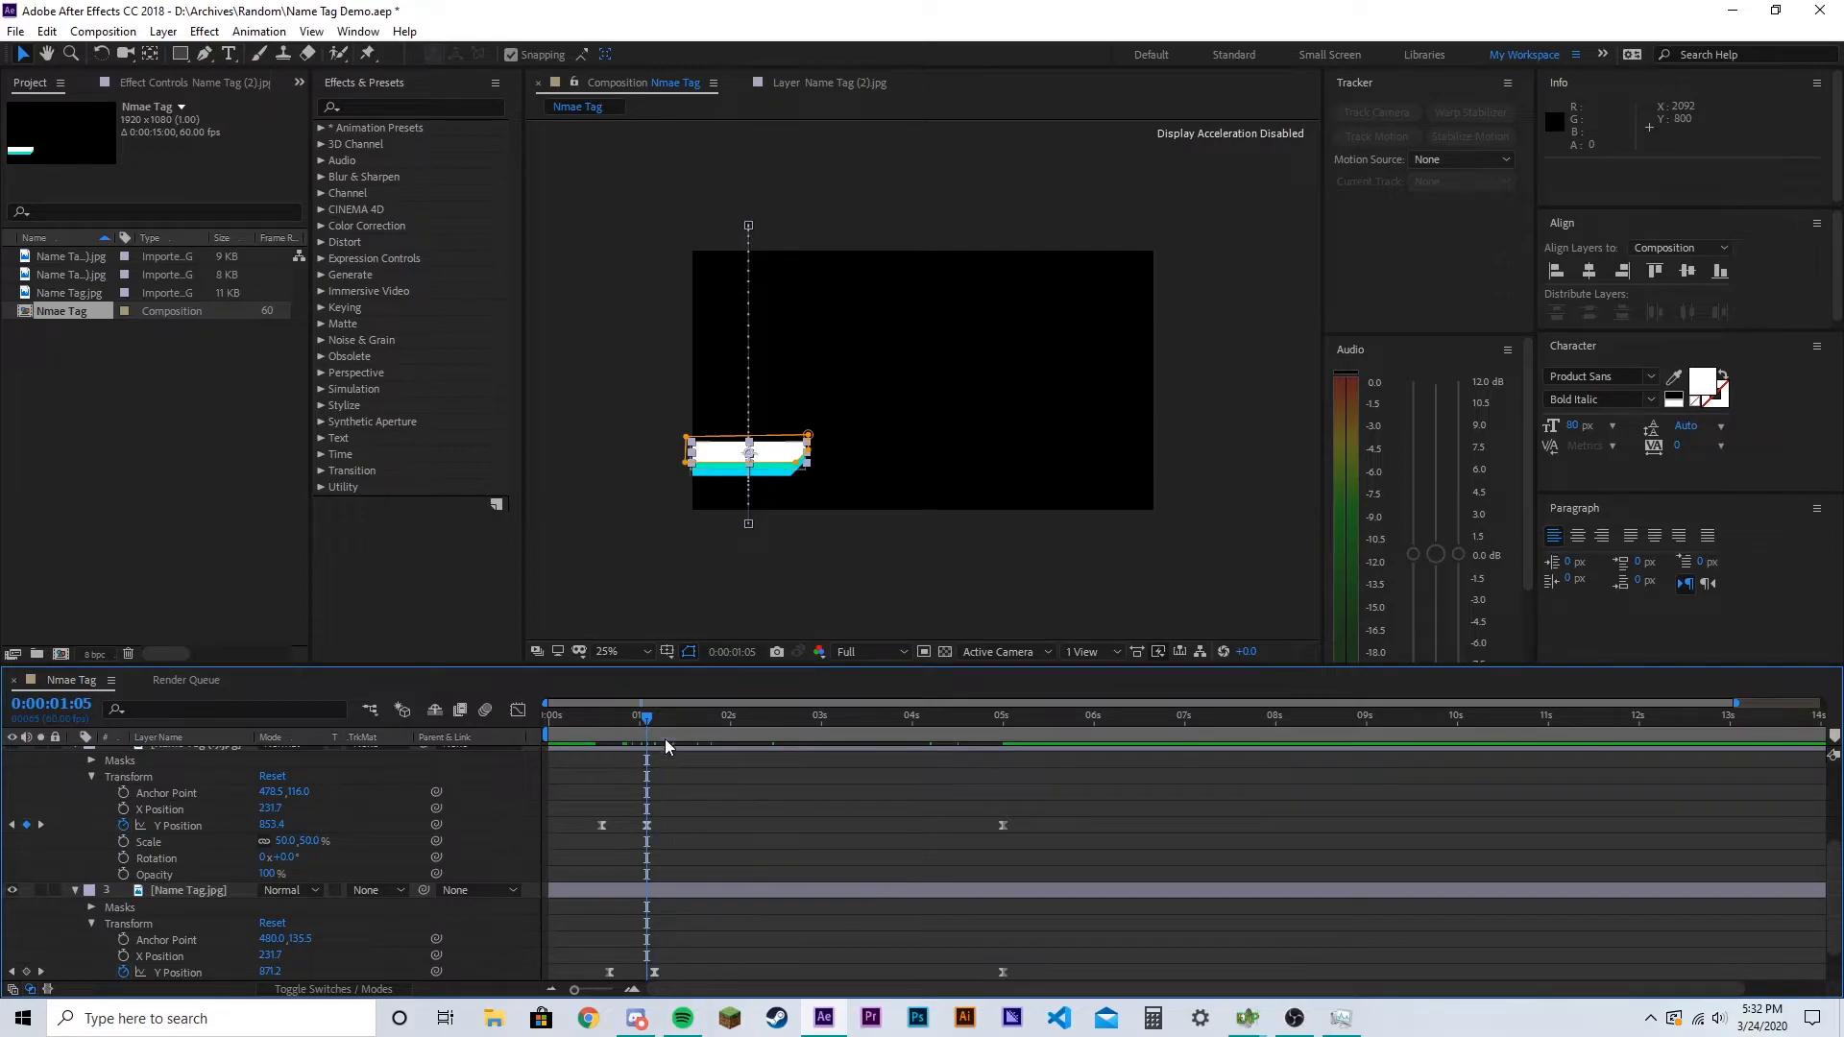
pyautogui.moveTo(644, 722)
pyautogui.mouseDown()
pyautogui.moveTo(672, 737)
pyautogui.moveTo(635, 745)
pyautogui.mouseUp()
pyautogui.moveTo(648, 725); pyautogui.dragTo(644, 776)
pyautogui.click(270, 825)
pyautogui.scroll(2, 385, 855)
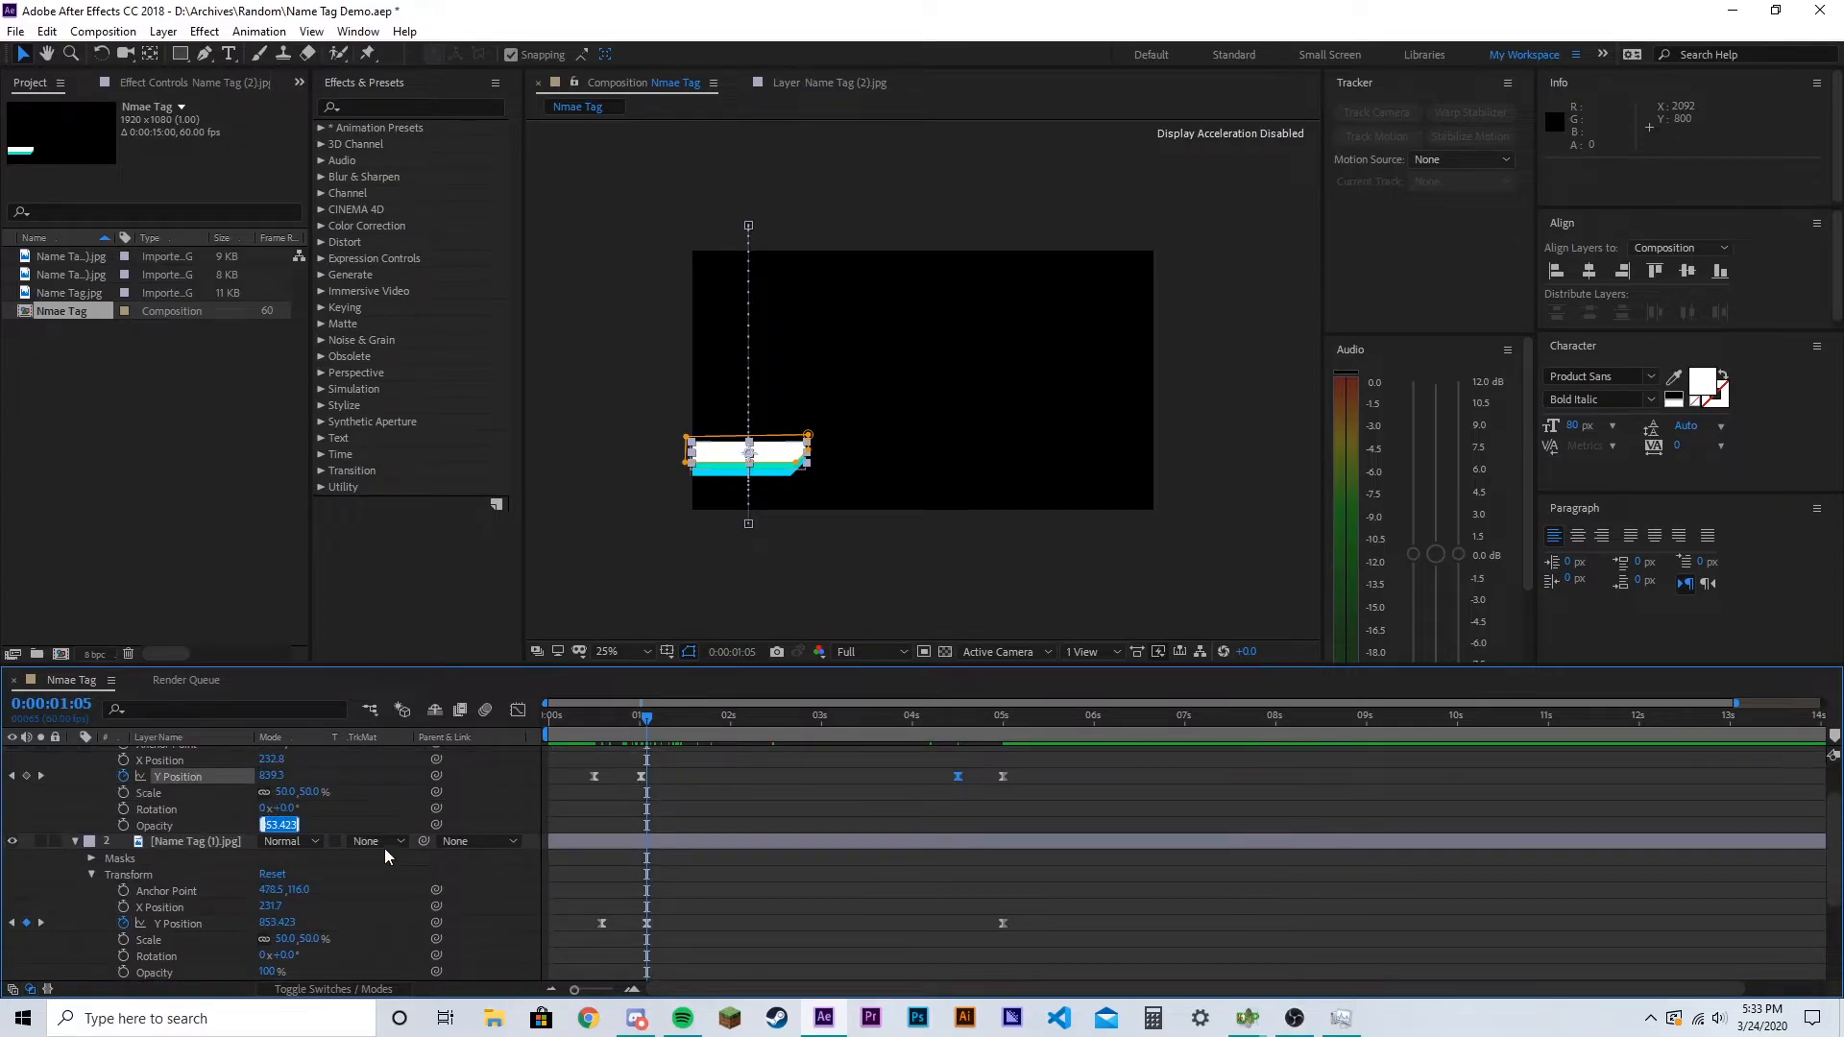
pyautogui.scroll(-2, 385, 856)
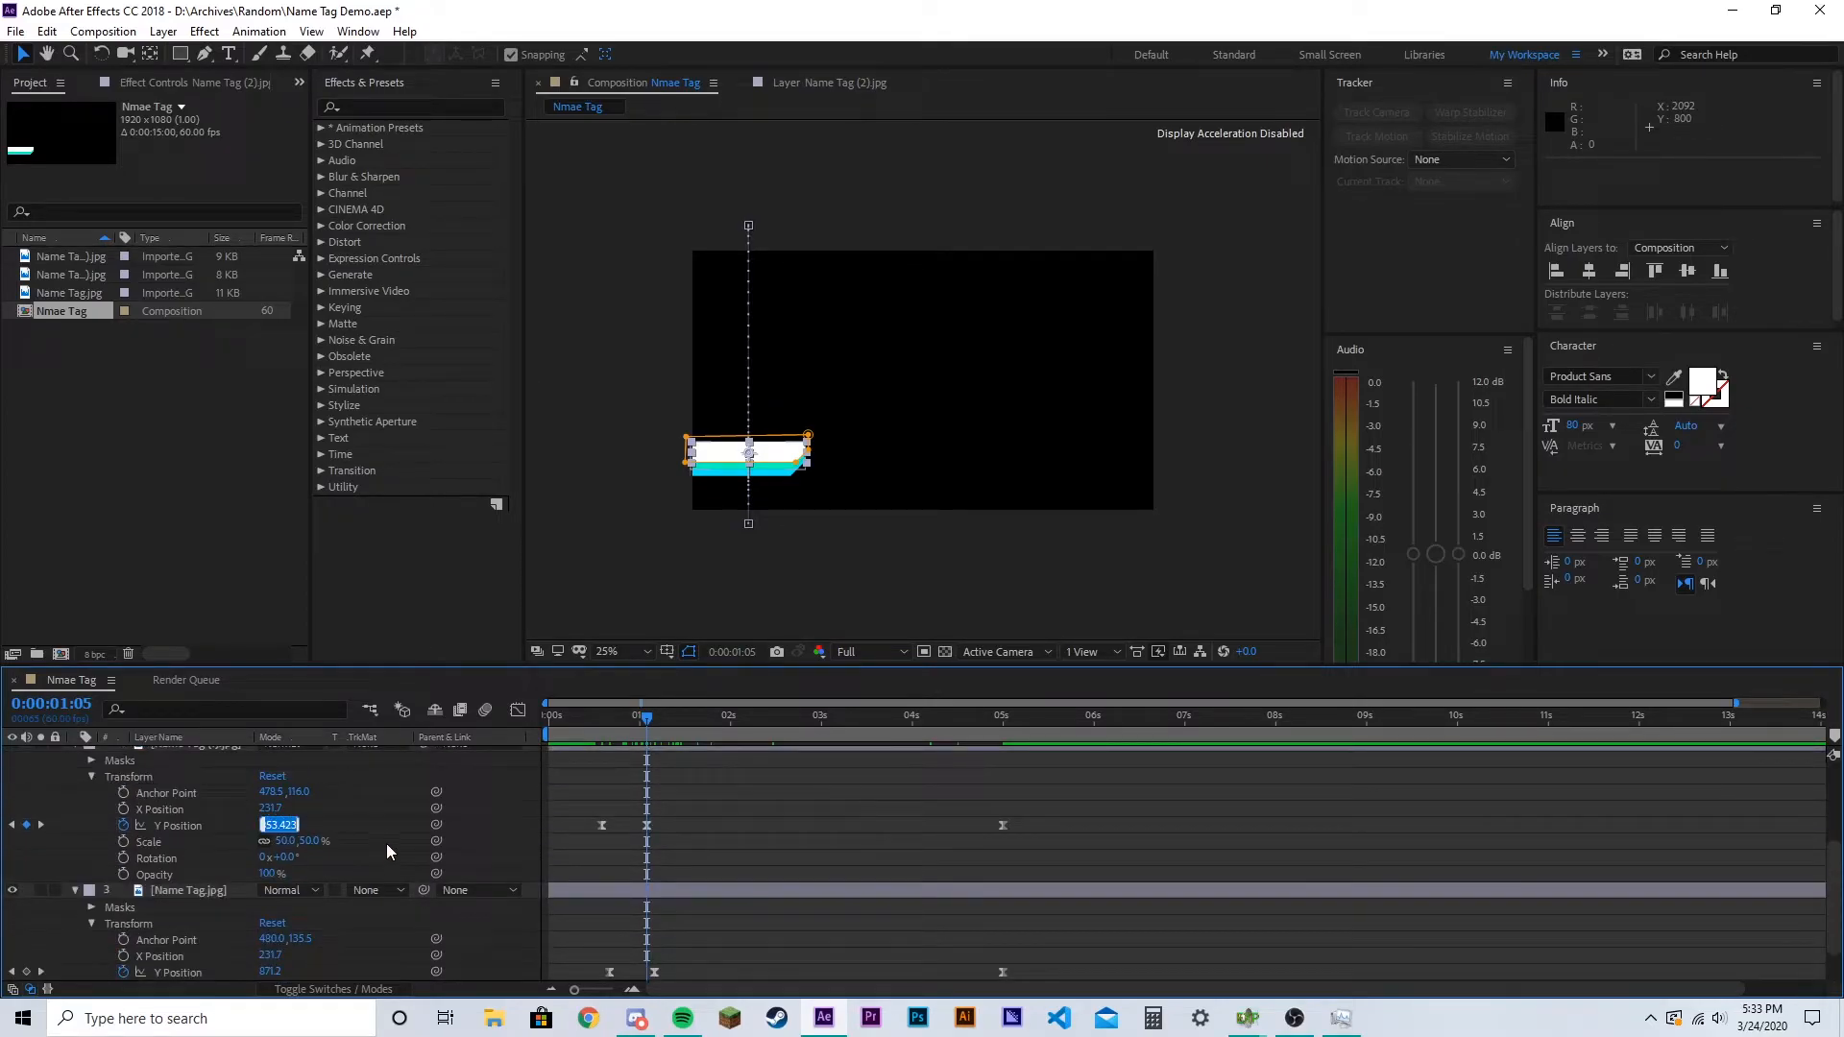
pyautogui.moveTo(646, 723); pyautogui.dragTo(958, 766)
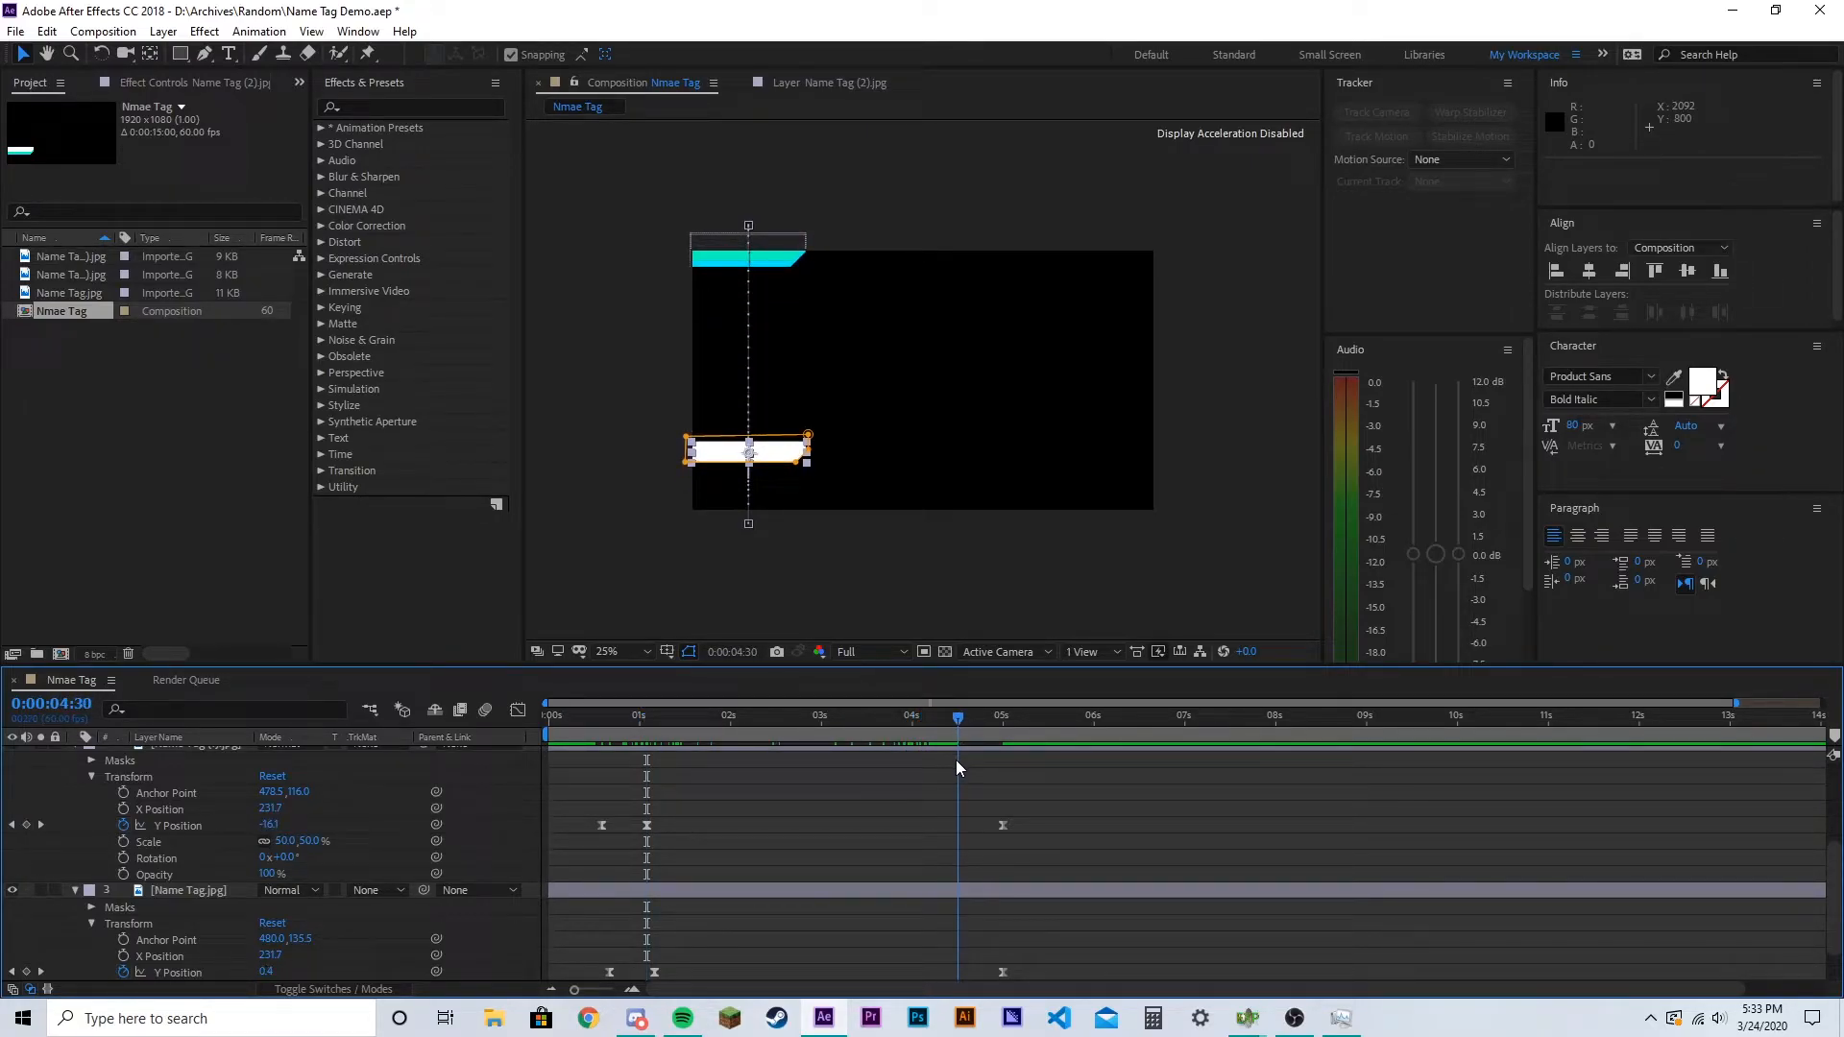
pyautogui.click(266, 826)
pyautogui.write('853.4')
pyautogui.press('Return')
# Copy Name Tag.jpg's Y Position of 867.4 from 0:00:01:10 into a hold keyframe at 0:00:04:30
pyautogui.scroll(-1, 868, 845)
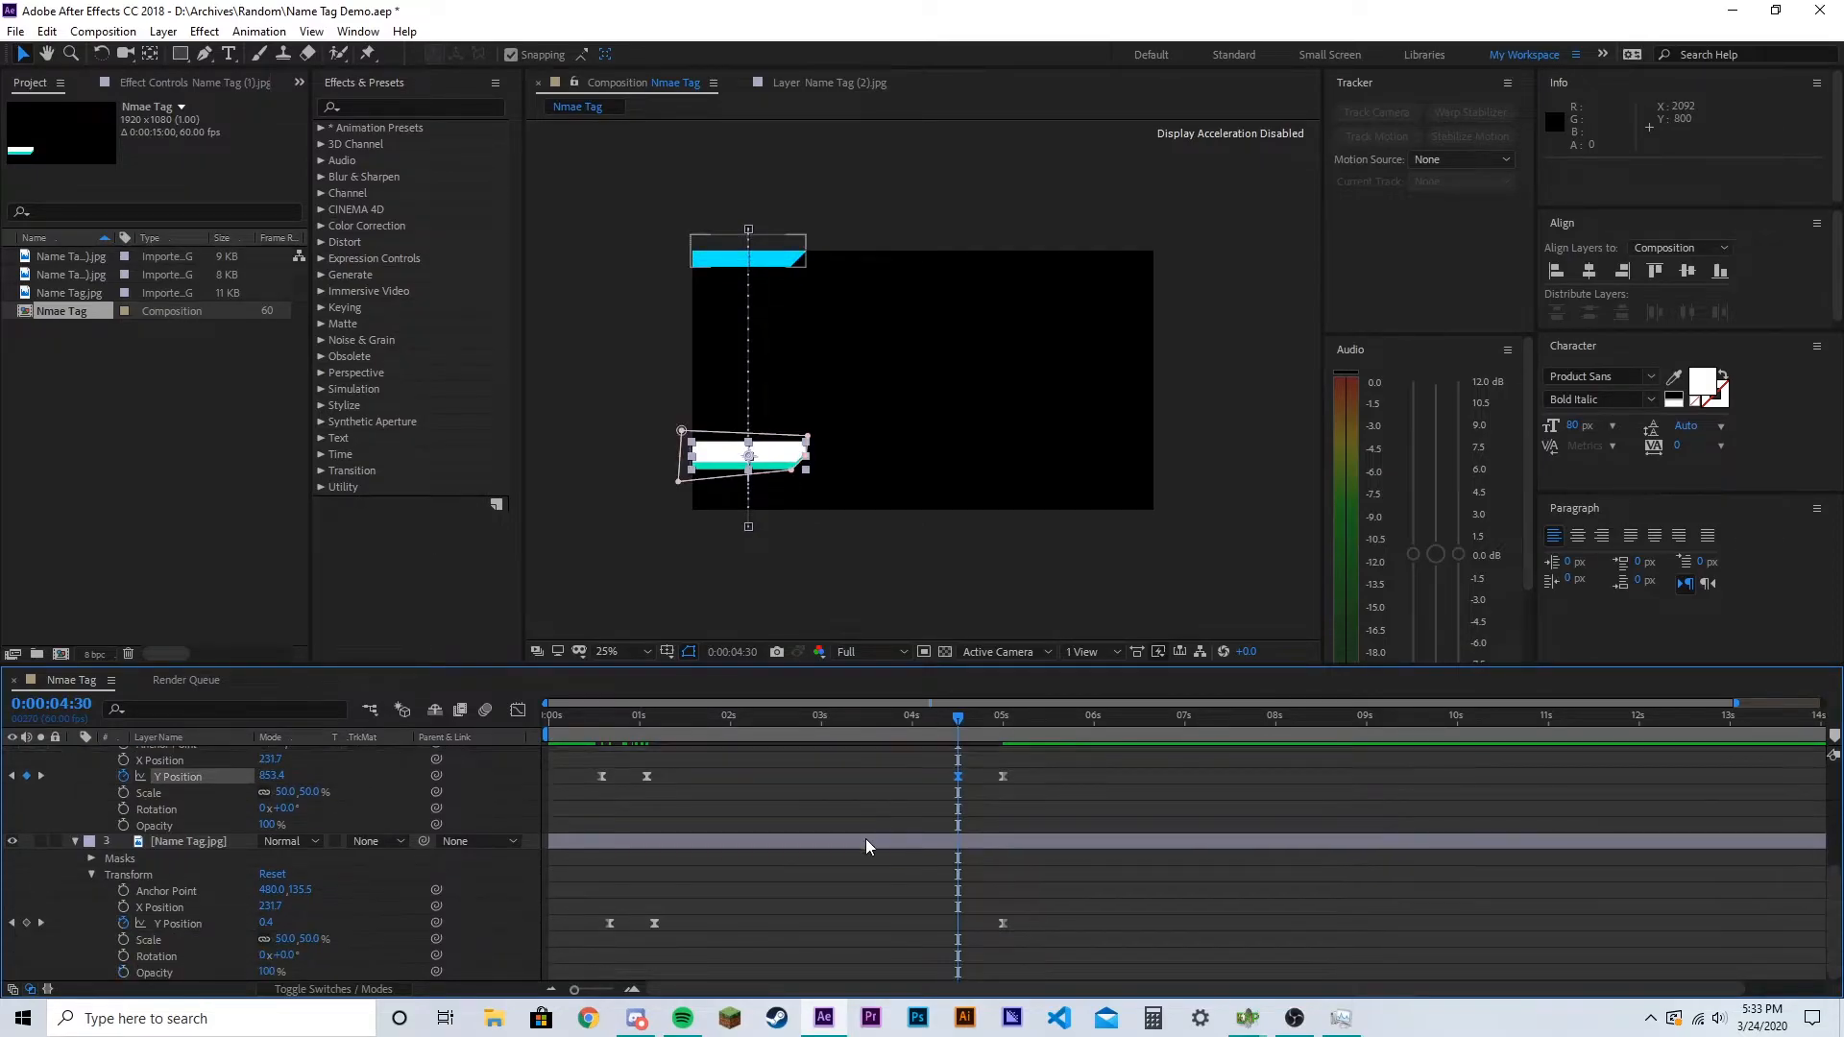
pyautogui.moveTo(960, 720); pyautogui.dragTo(659, 778)
pyautogui.click(272, 922)
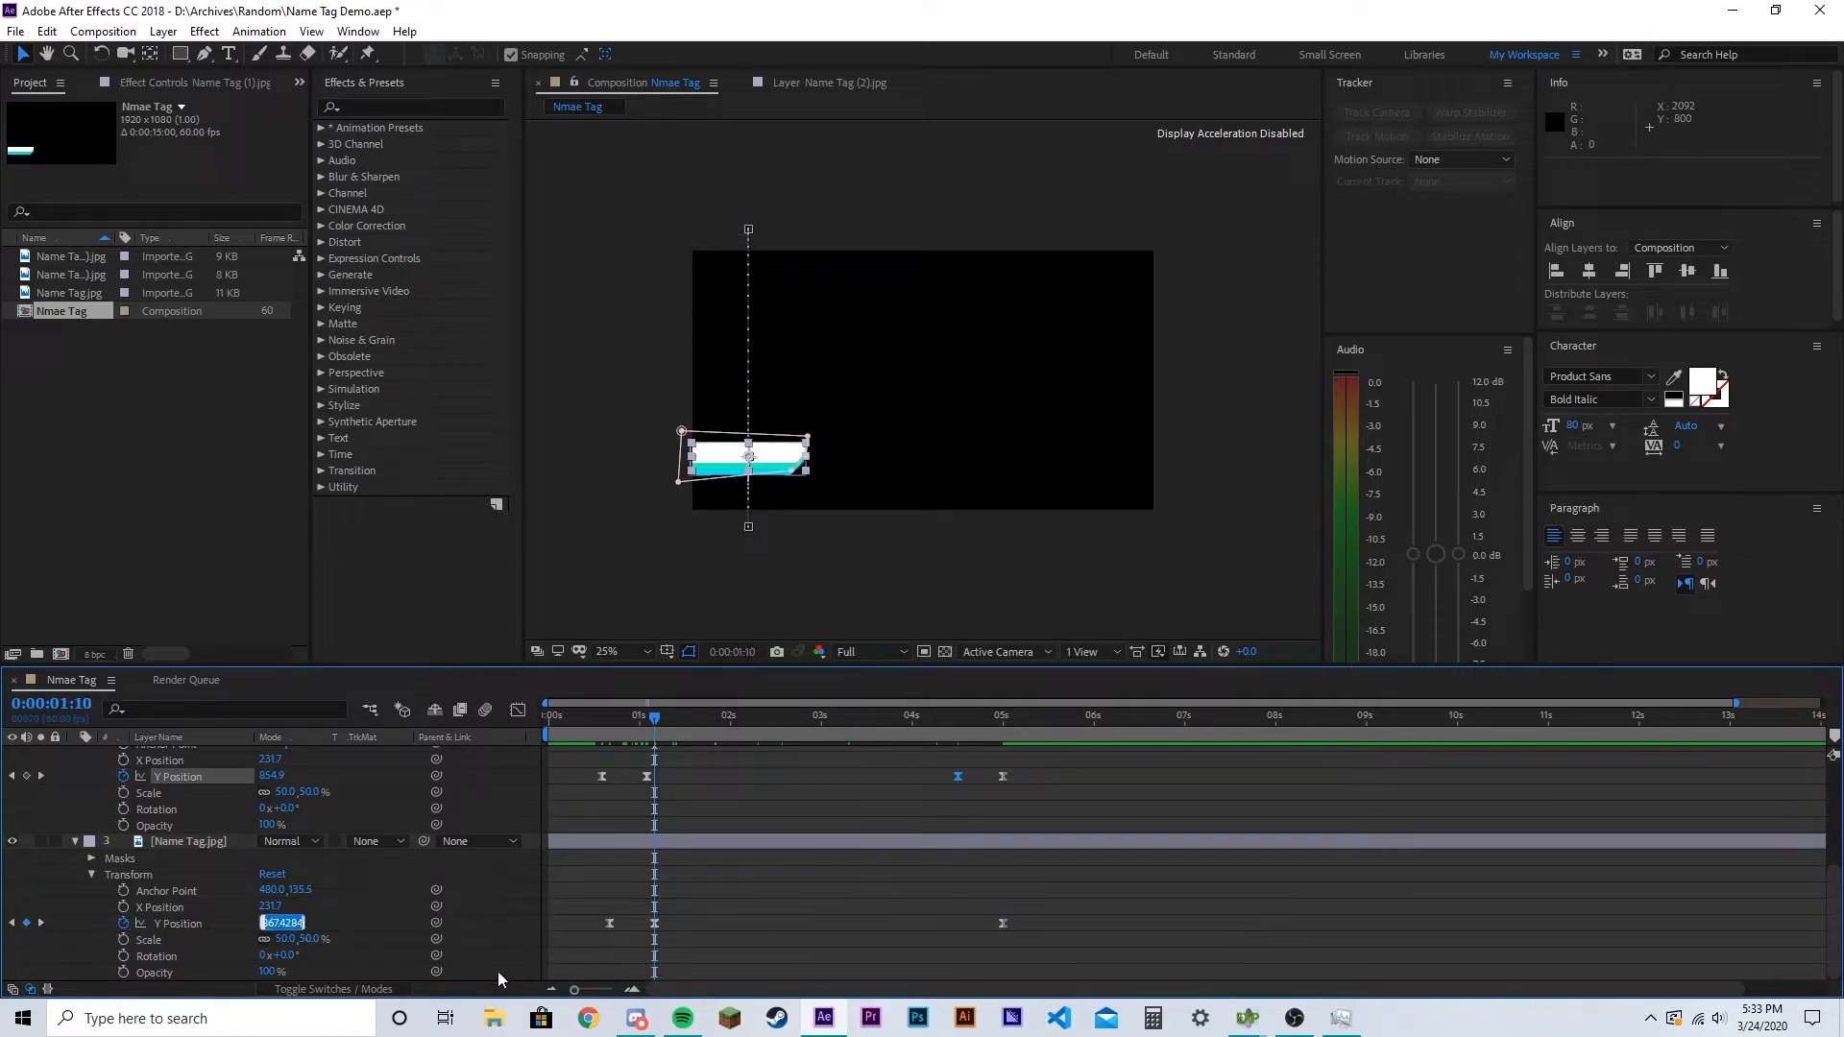
pyautogui.moveTo(647, 720); pyautogui.dragTo(958, 786)
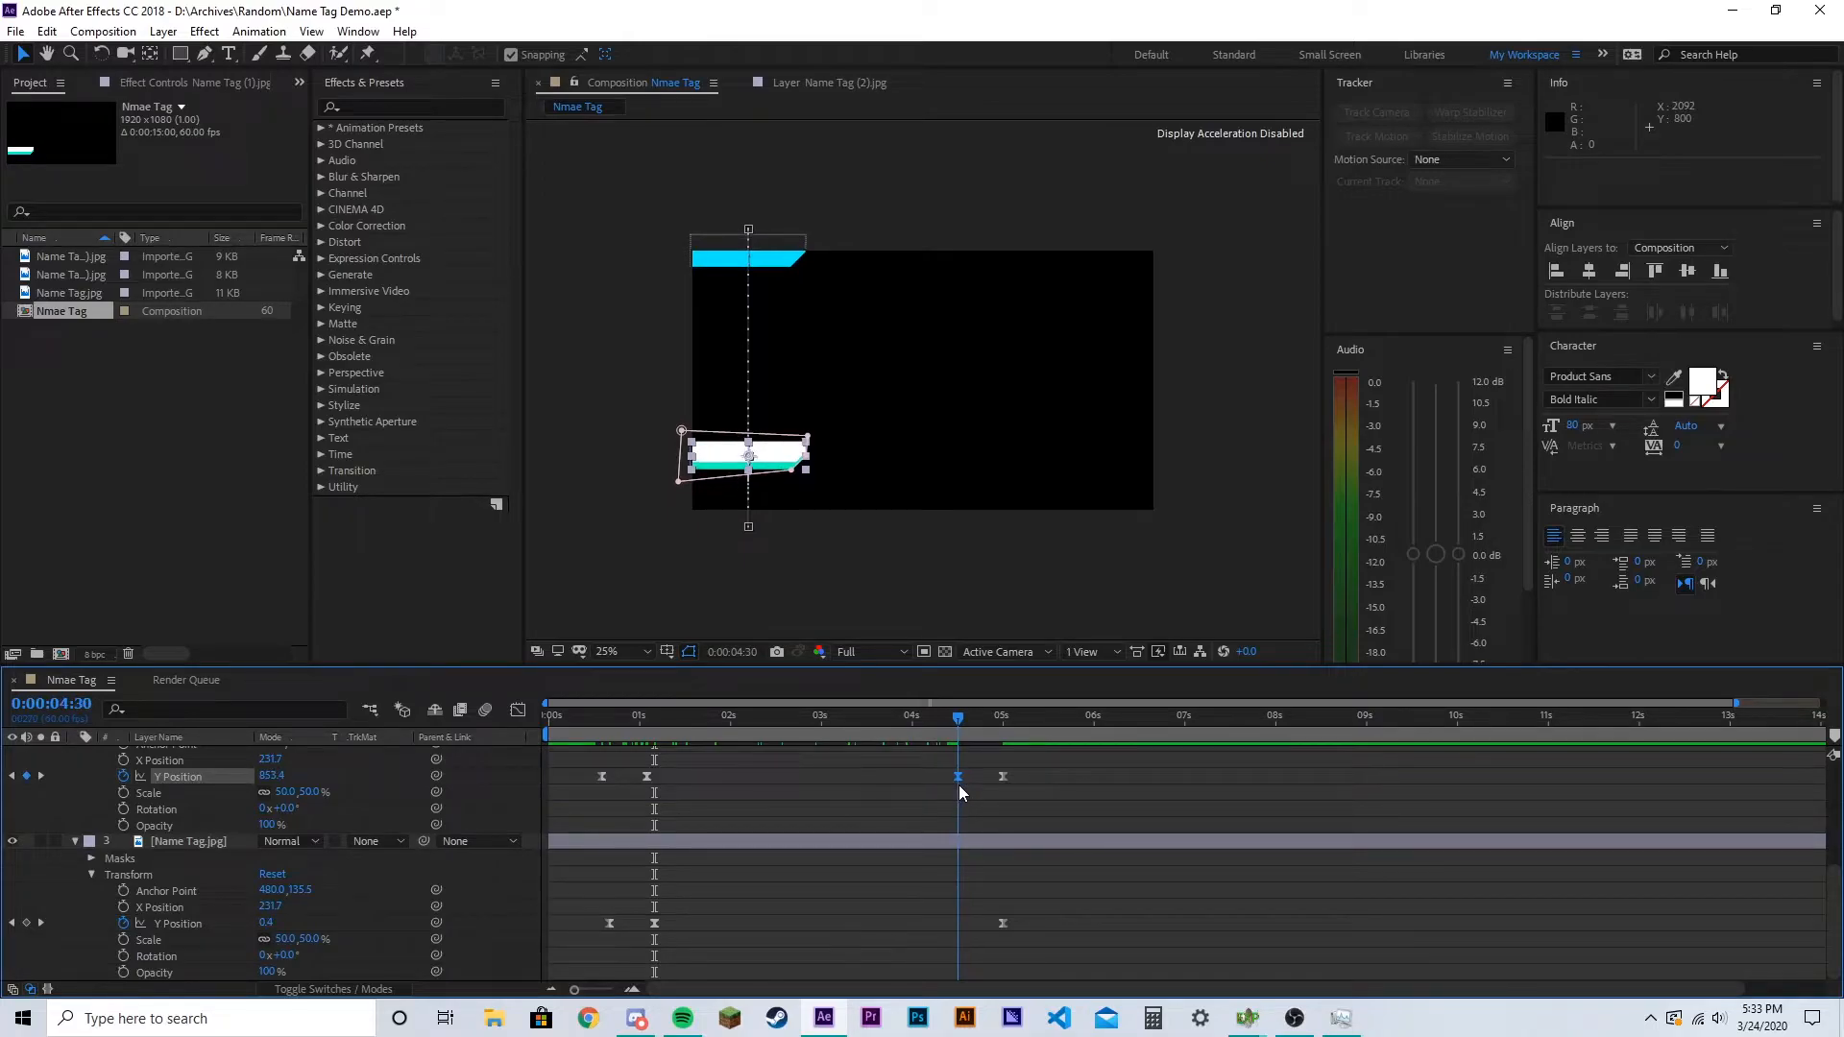
pyautogui.click(266, 923)
pyautogui.write('868.4')
pyautogui.press('Return')
# Preview the exit movement from about 0:00:03:50, and return to the hold keyframes at 0:00:04:30
pyautogui.scroll(2, 1017, 849)
pyautogui.scroll(3, 1017, 849)
pyautogui.moveTo(965, 720)
pyautogui.mouseDown()
pyautogui.moveTo(947, 719)
pyautogui.moveTo(1006, 736)
pyautogui.moveTo(891, 764)
pyautogui.mouseUp()
pyautogui.press('space')
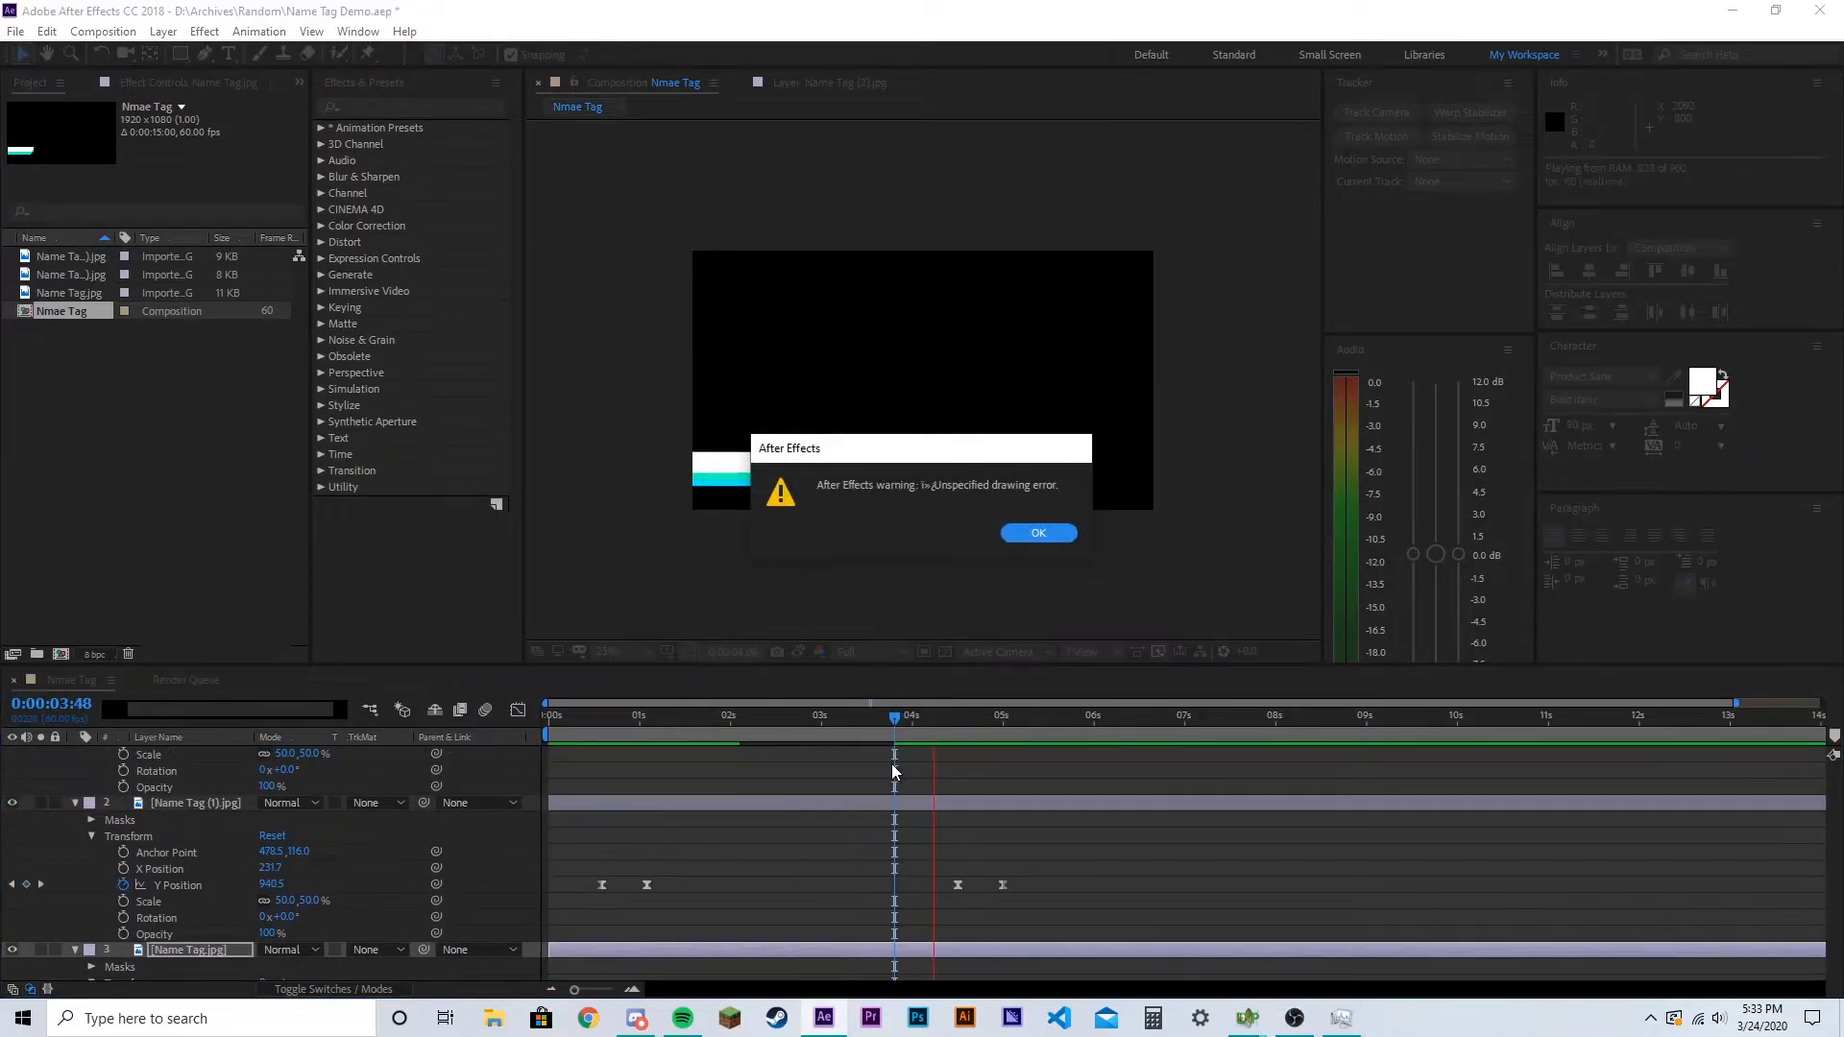
pyautogui.click(1028, 534)
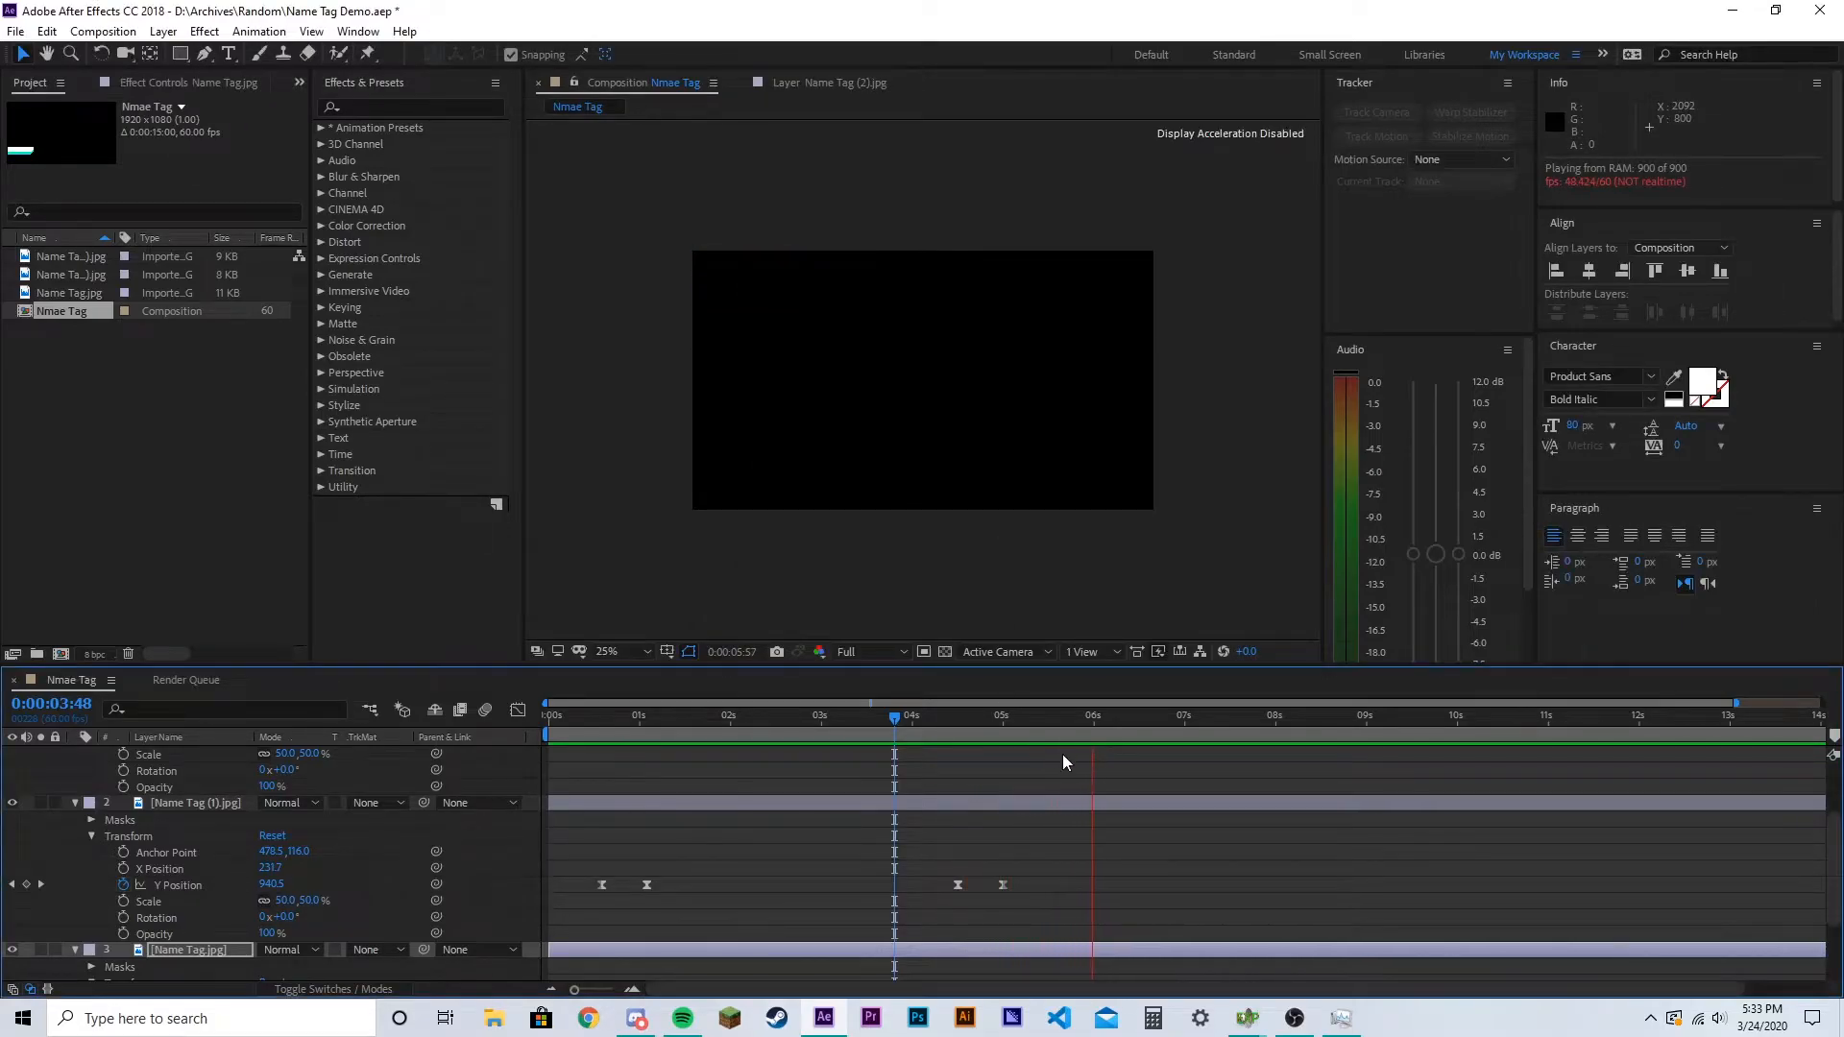
pyautogui.press('space')
pyautogui.moveTo(913, 722); pyautogui.dragTo(899, 757)
pyautogui.press('space')
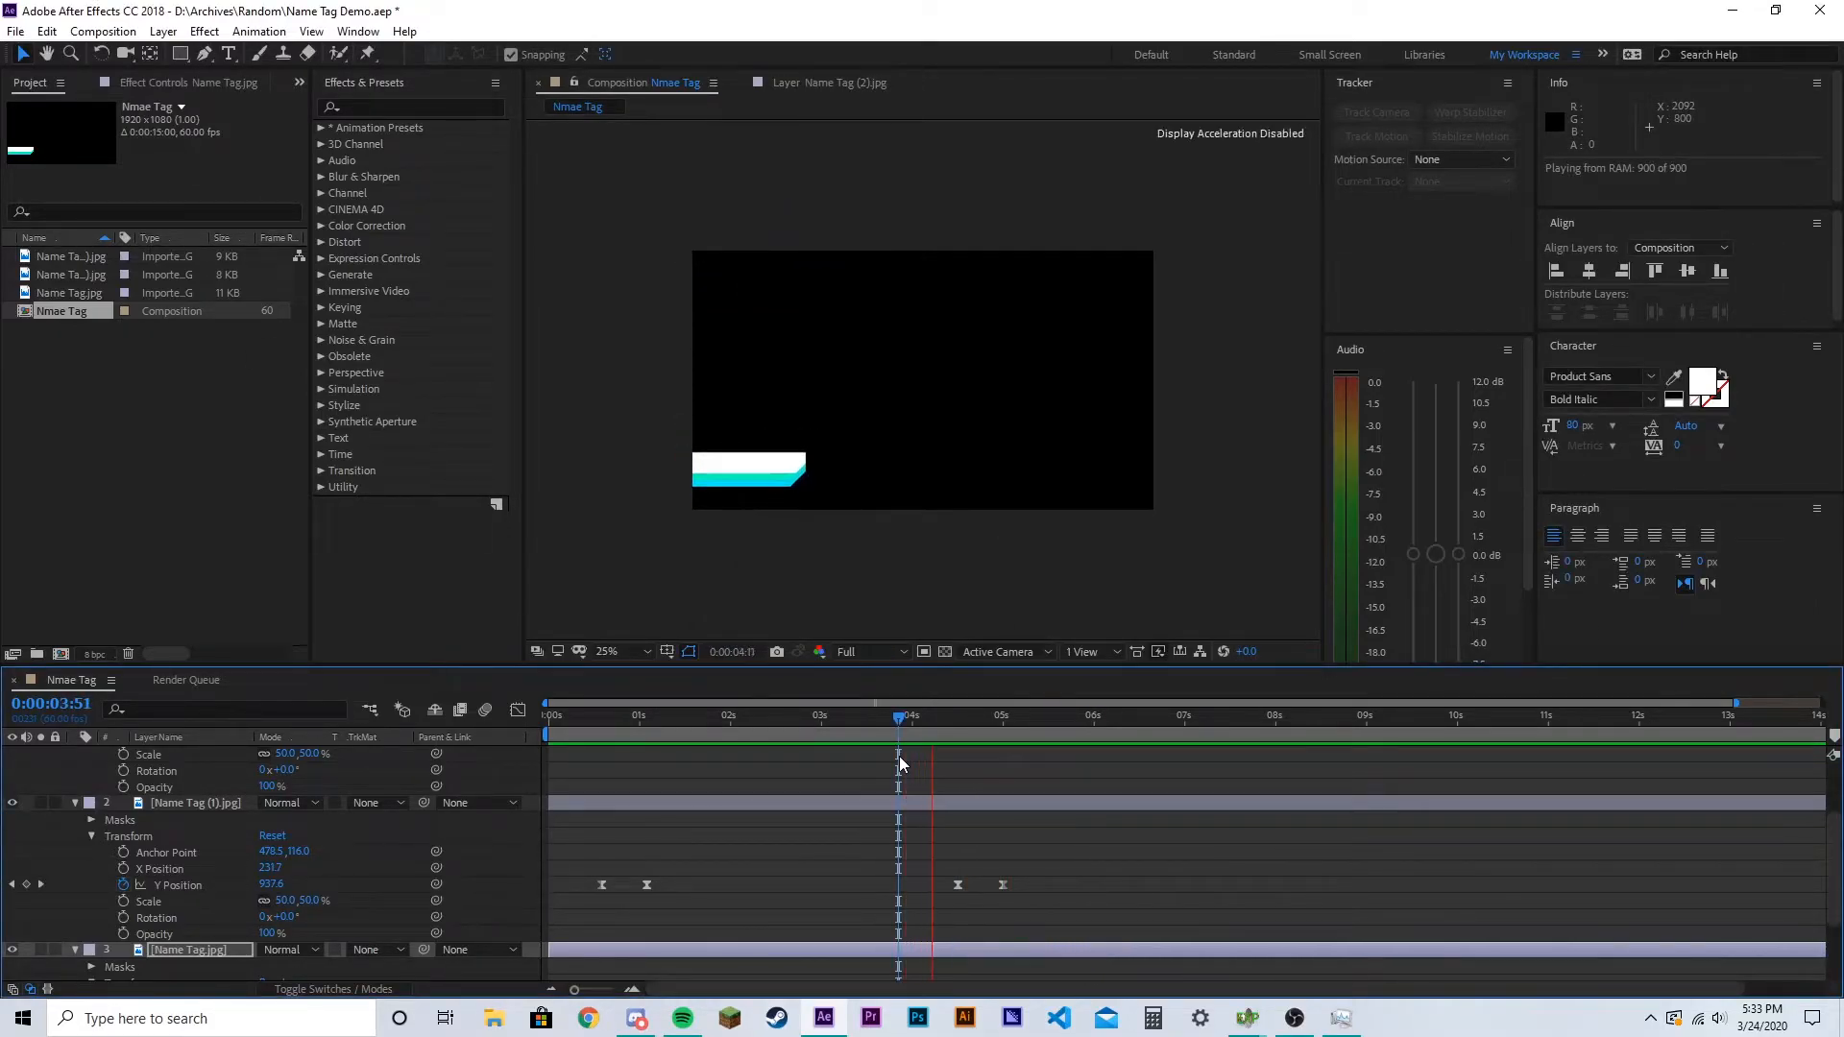
pyautogui.press('space')
pyautogui.scroll(-3, 1076, 850)
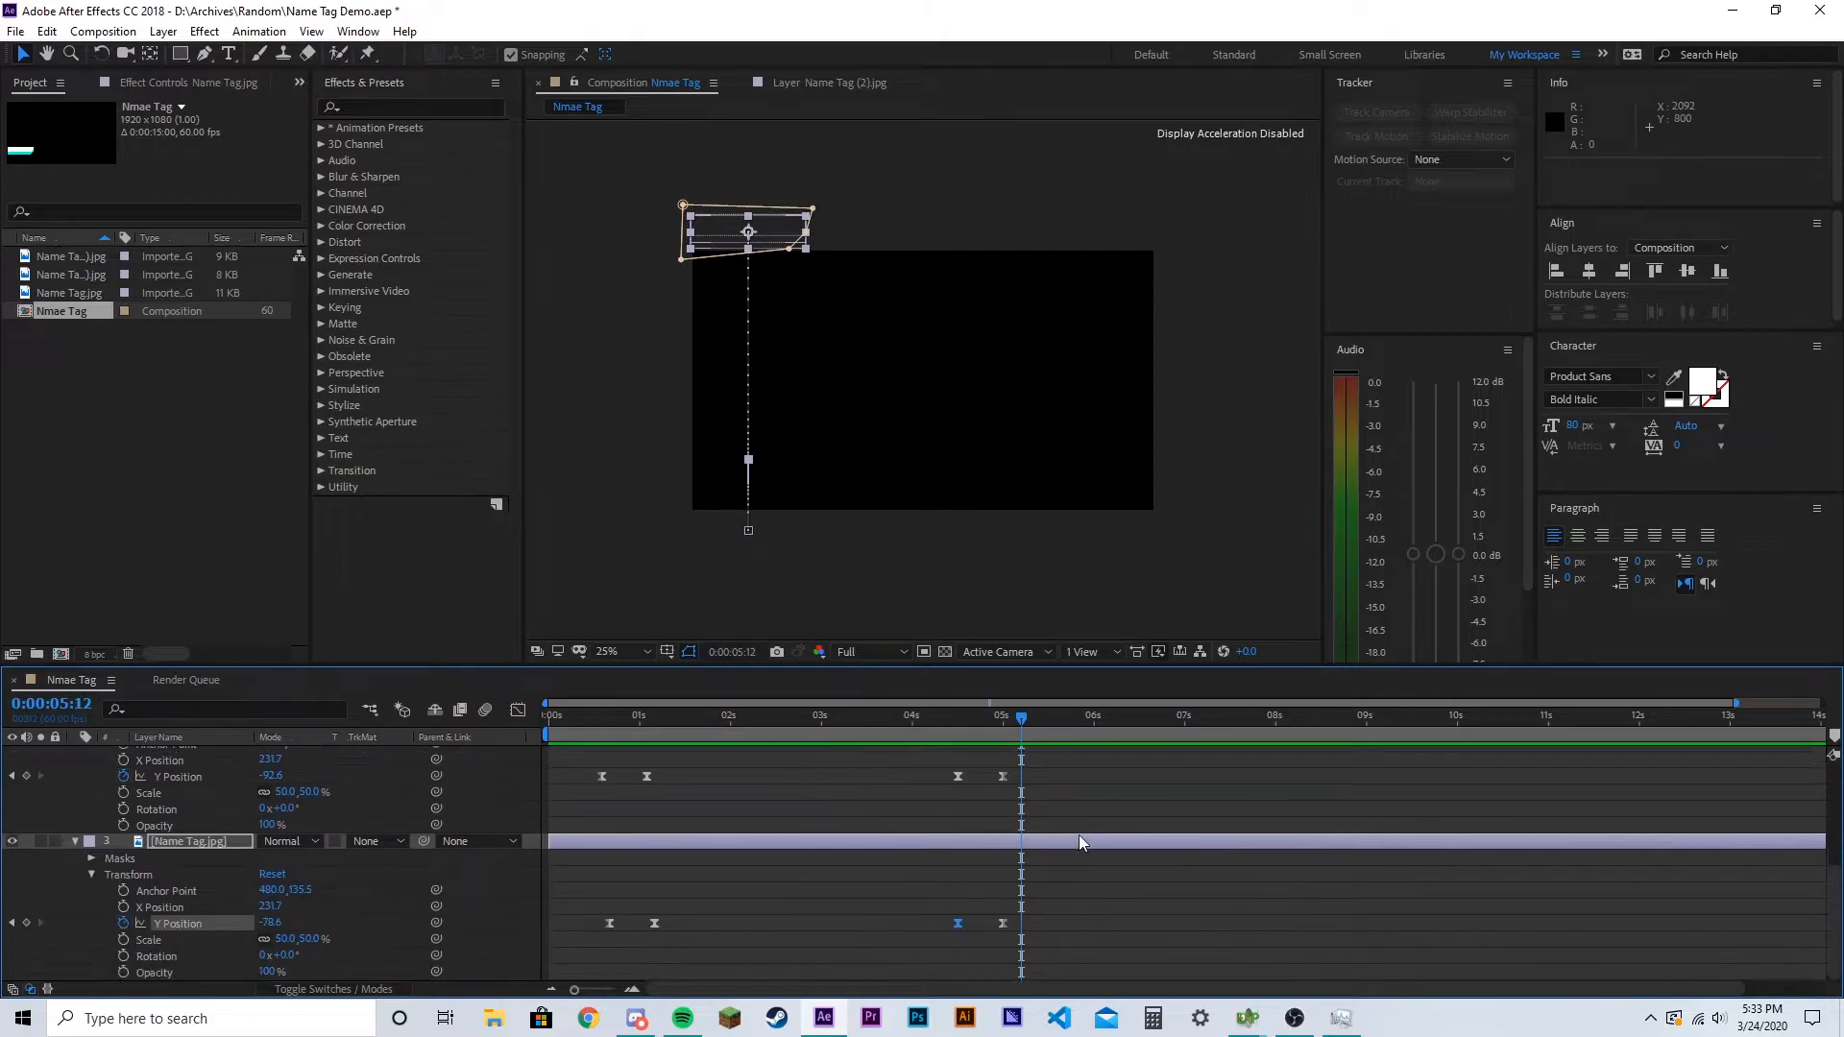
pyautogui.scroll(4, 1079, 841)
pyautogui.moveTo(1030, 725); pyautogui.dragTo(958, 789)
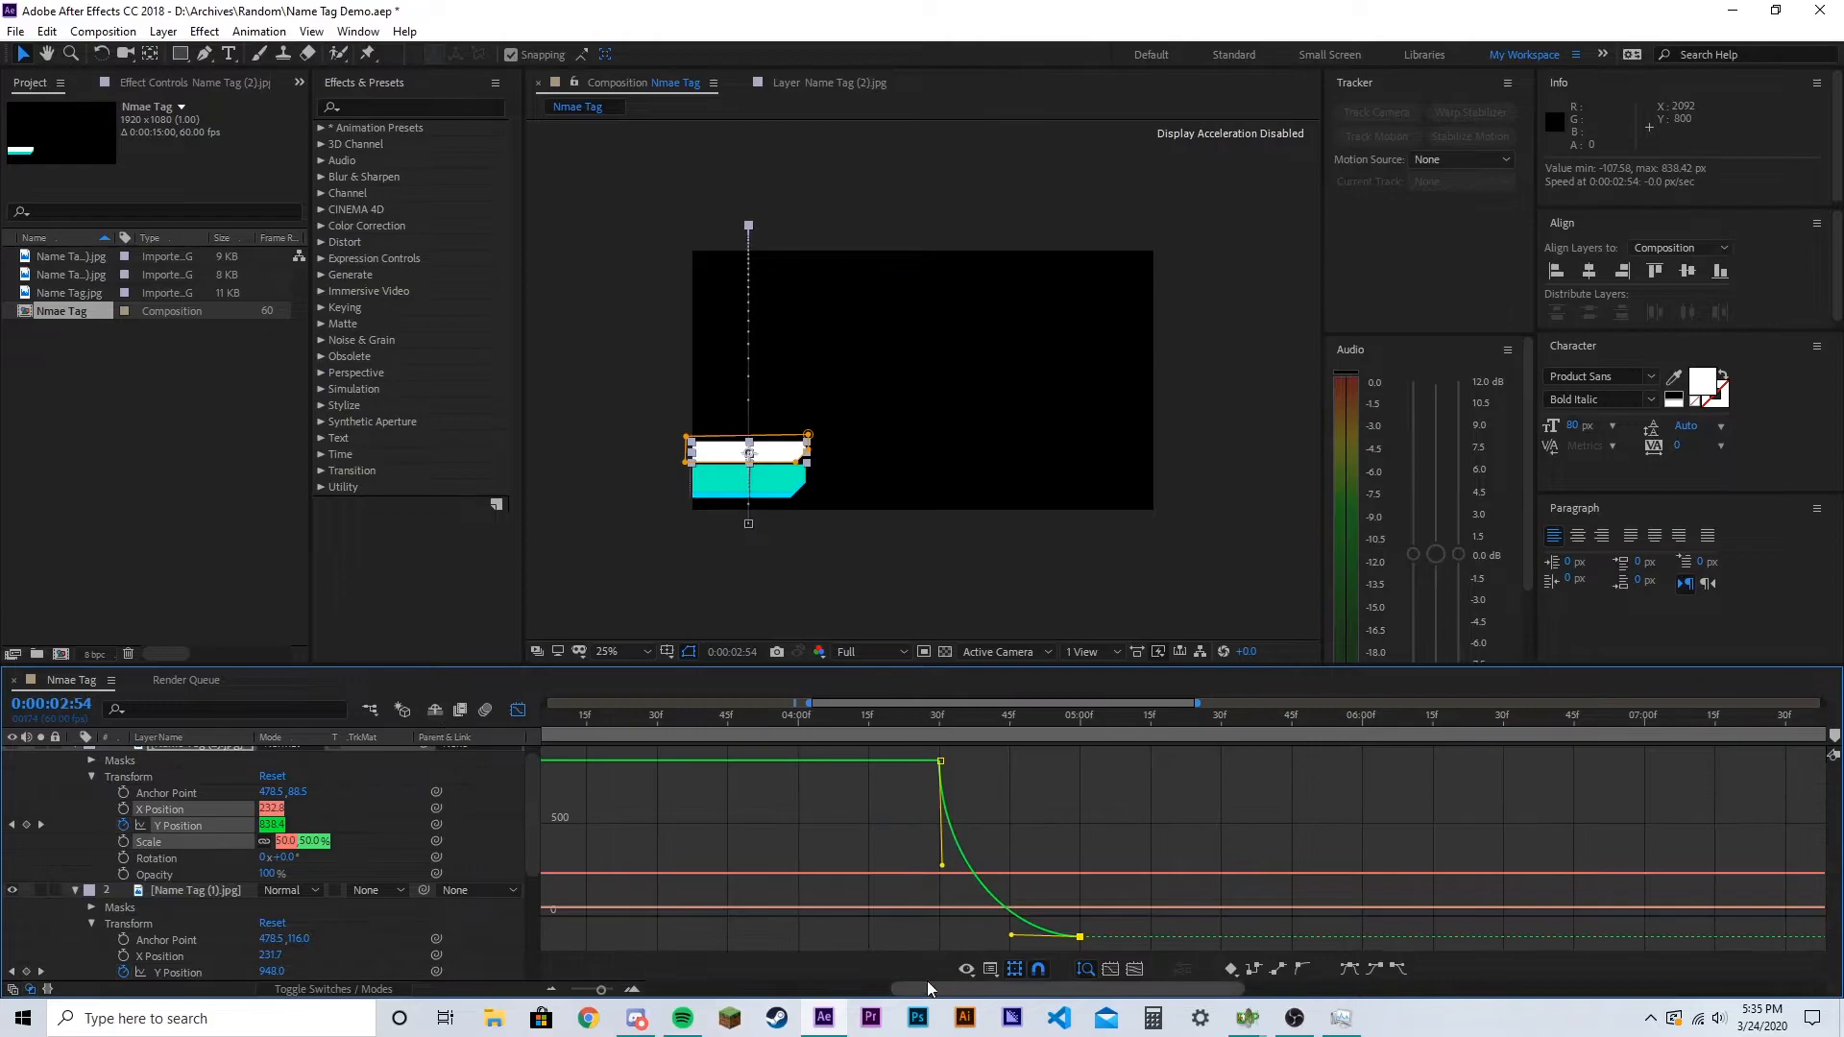
# Examine Name Tag (2).jpg's Y Position curve in the Graph Editor at its rise-end keyframe, 0:00:01:01
pyautogui.moveTo(926, 982); pyautogui.dragTo(632, 959)
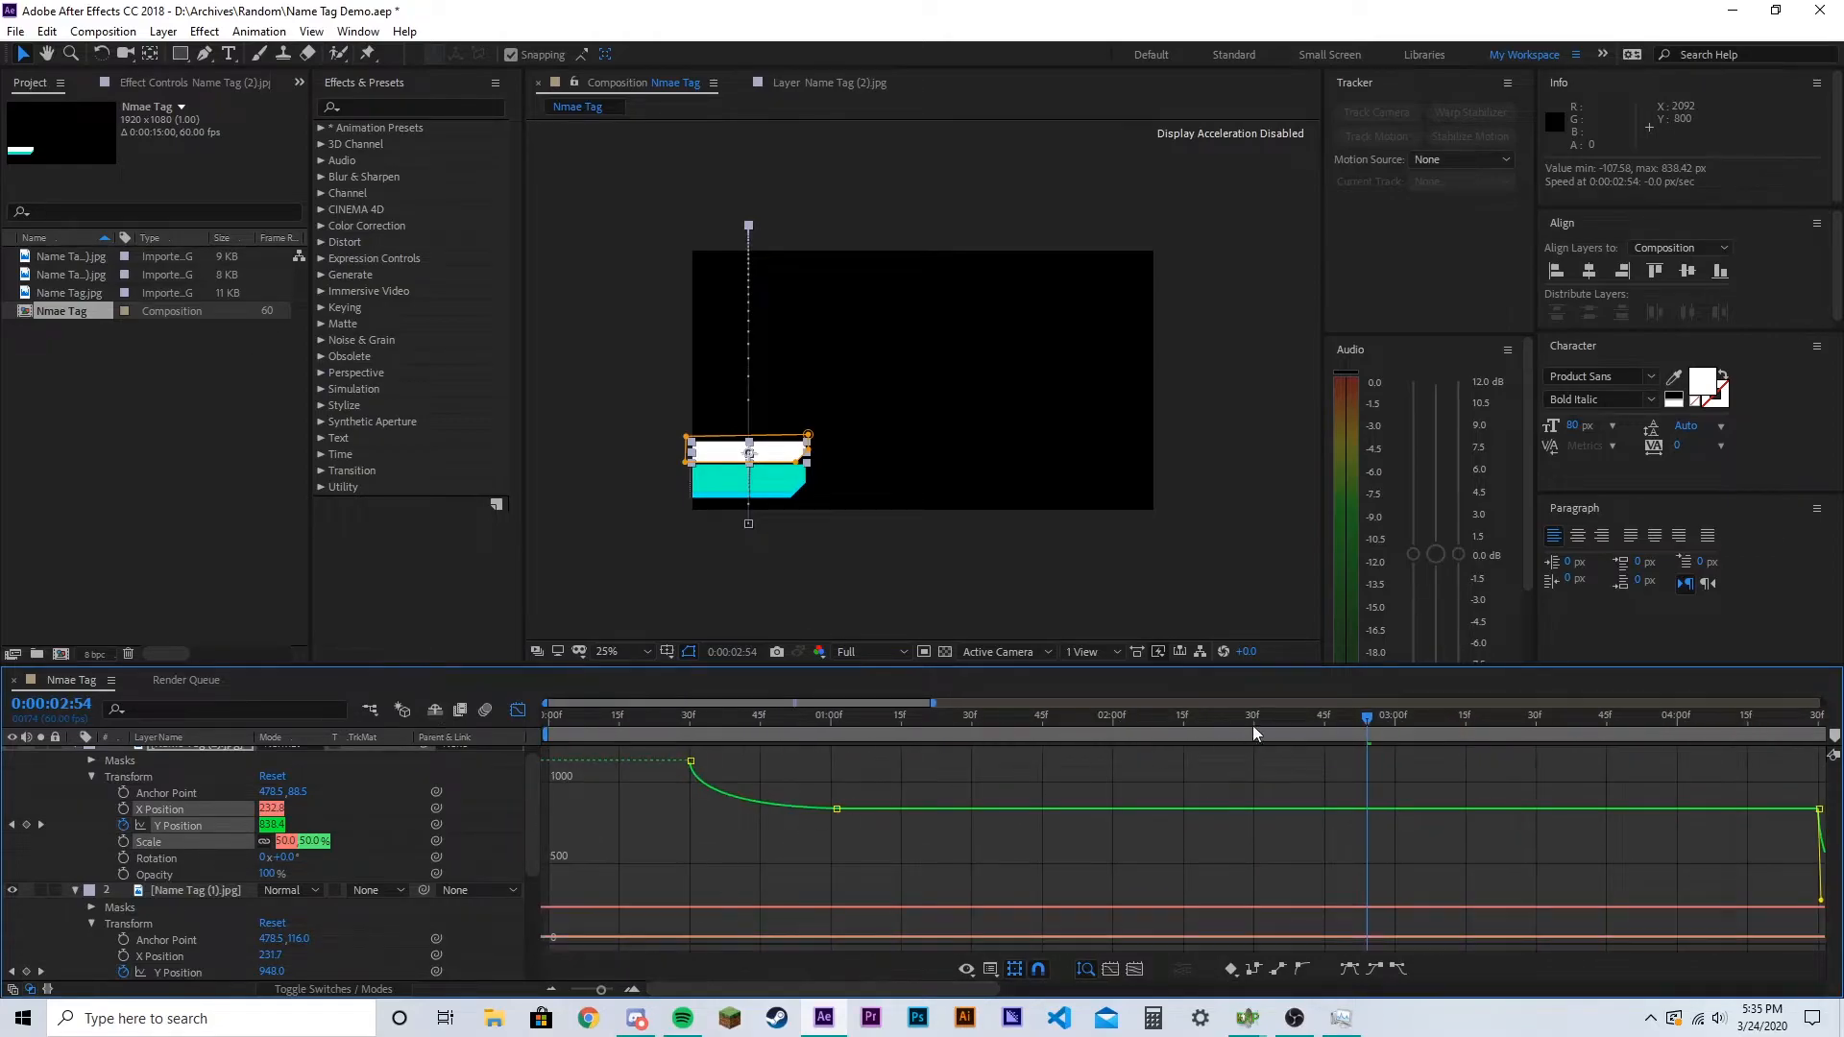
pyautogui.hotkey('shift', 'F3')
pyautogui.moveTo(1388, 735); pyautogui.dragTo(833, 820)
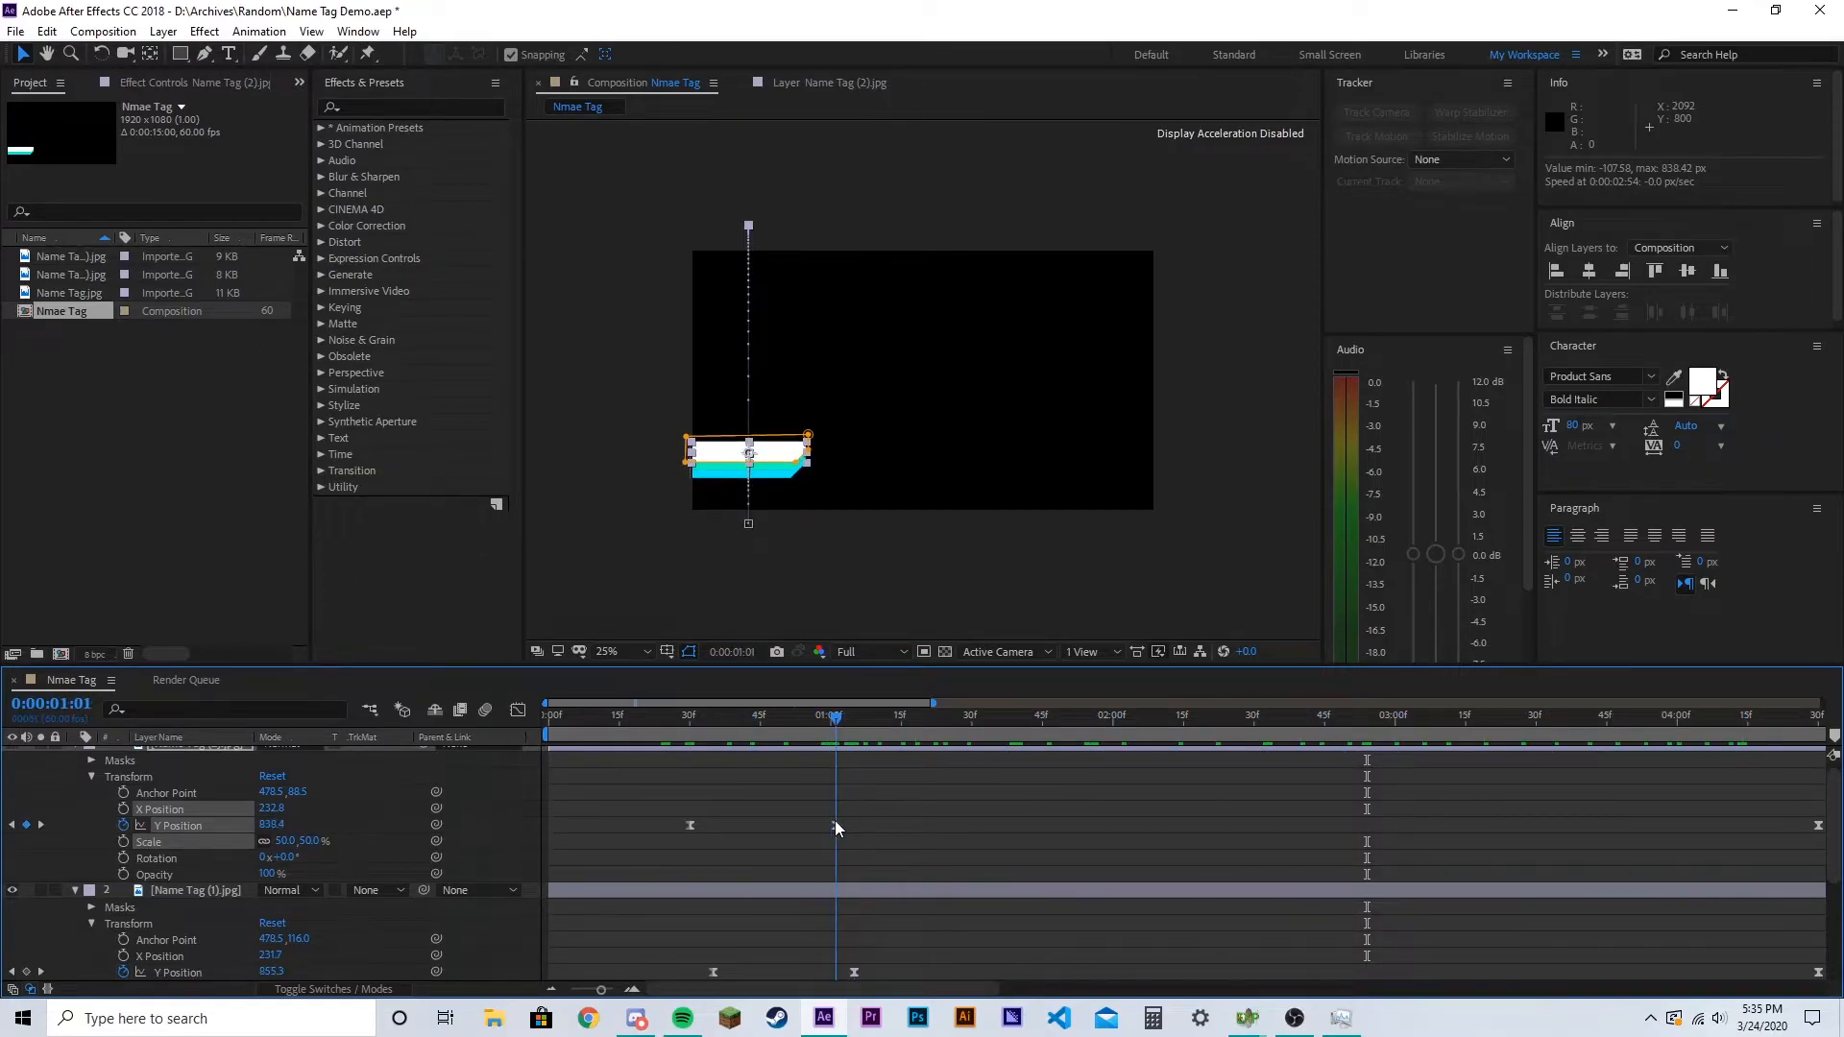
pyautogui.click(519, 711)
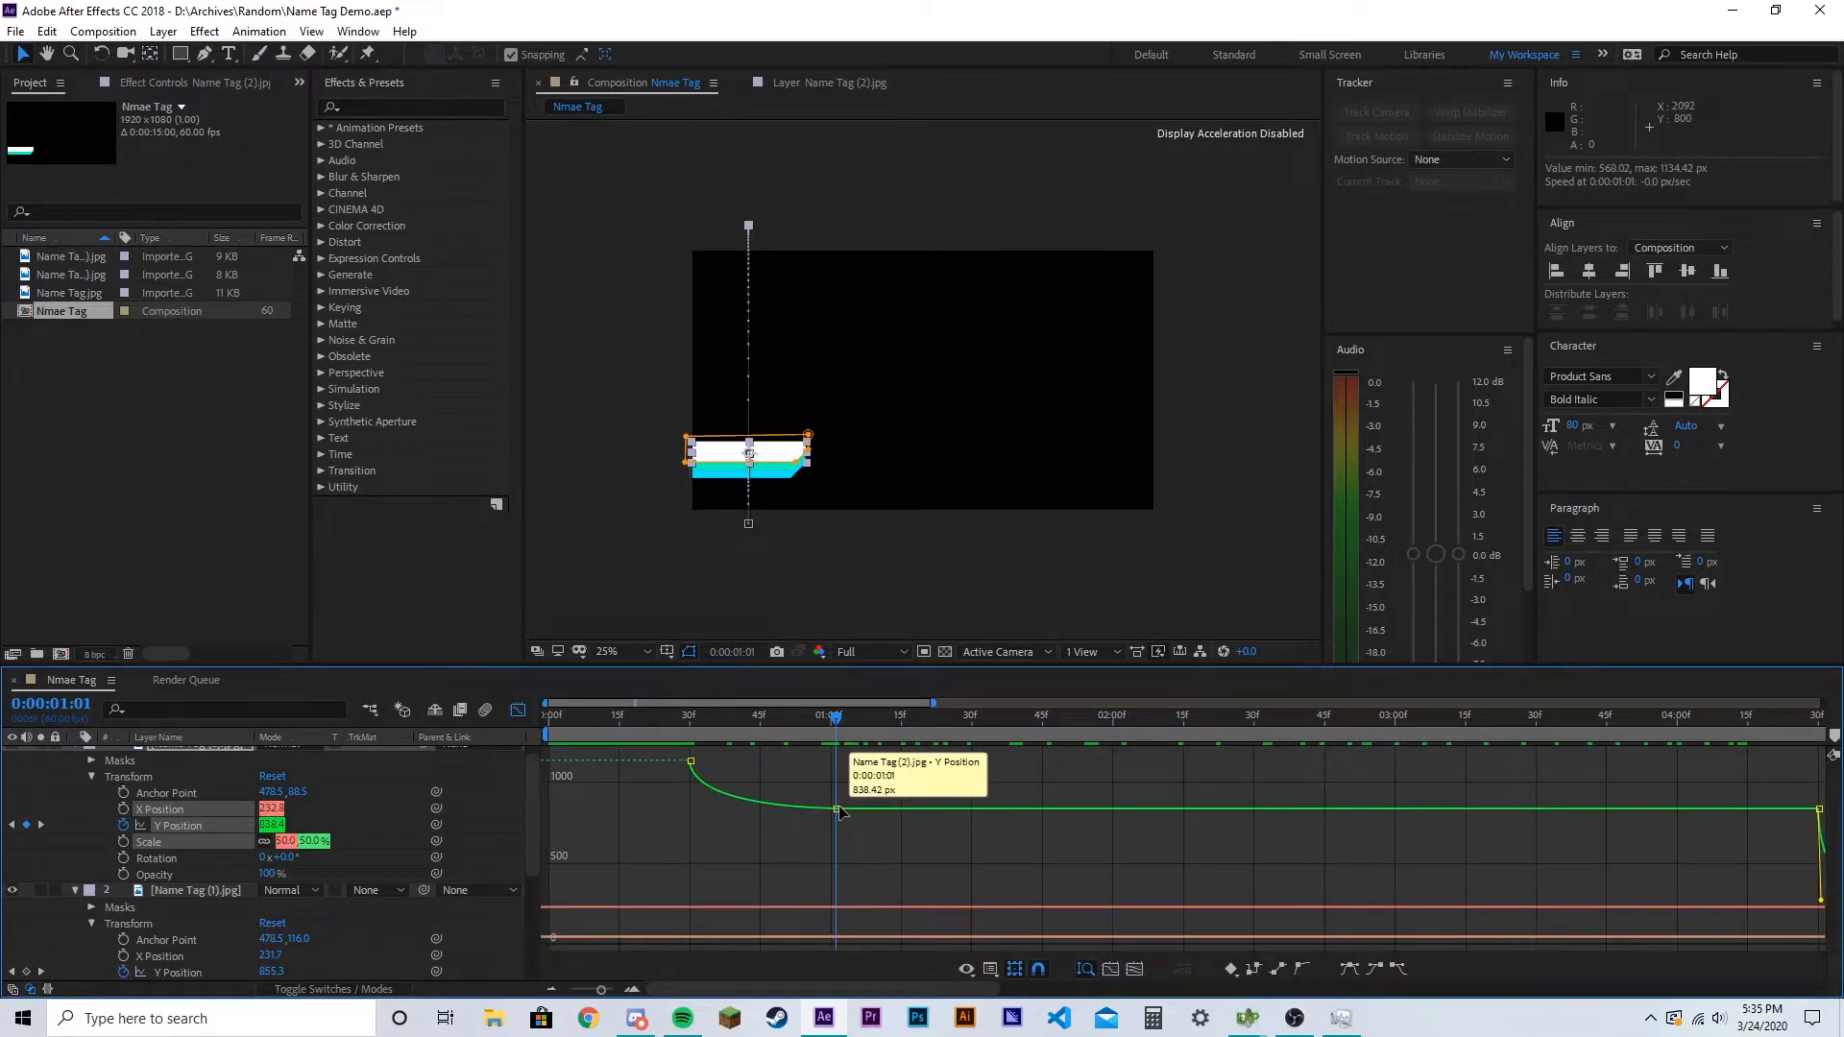
# Flatten Name Tag (1).jpg's Y Position hold between 0:00:01:05 and 0:00:04:30 by converting both keyframes to linear
pyautogui.click(520, 711)
pyautogui.scroll(-4, 855, 880)
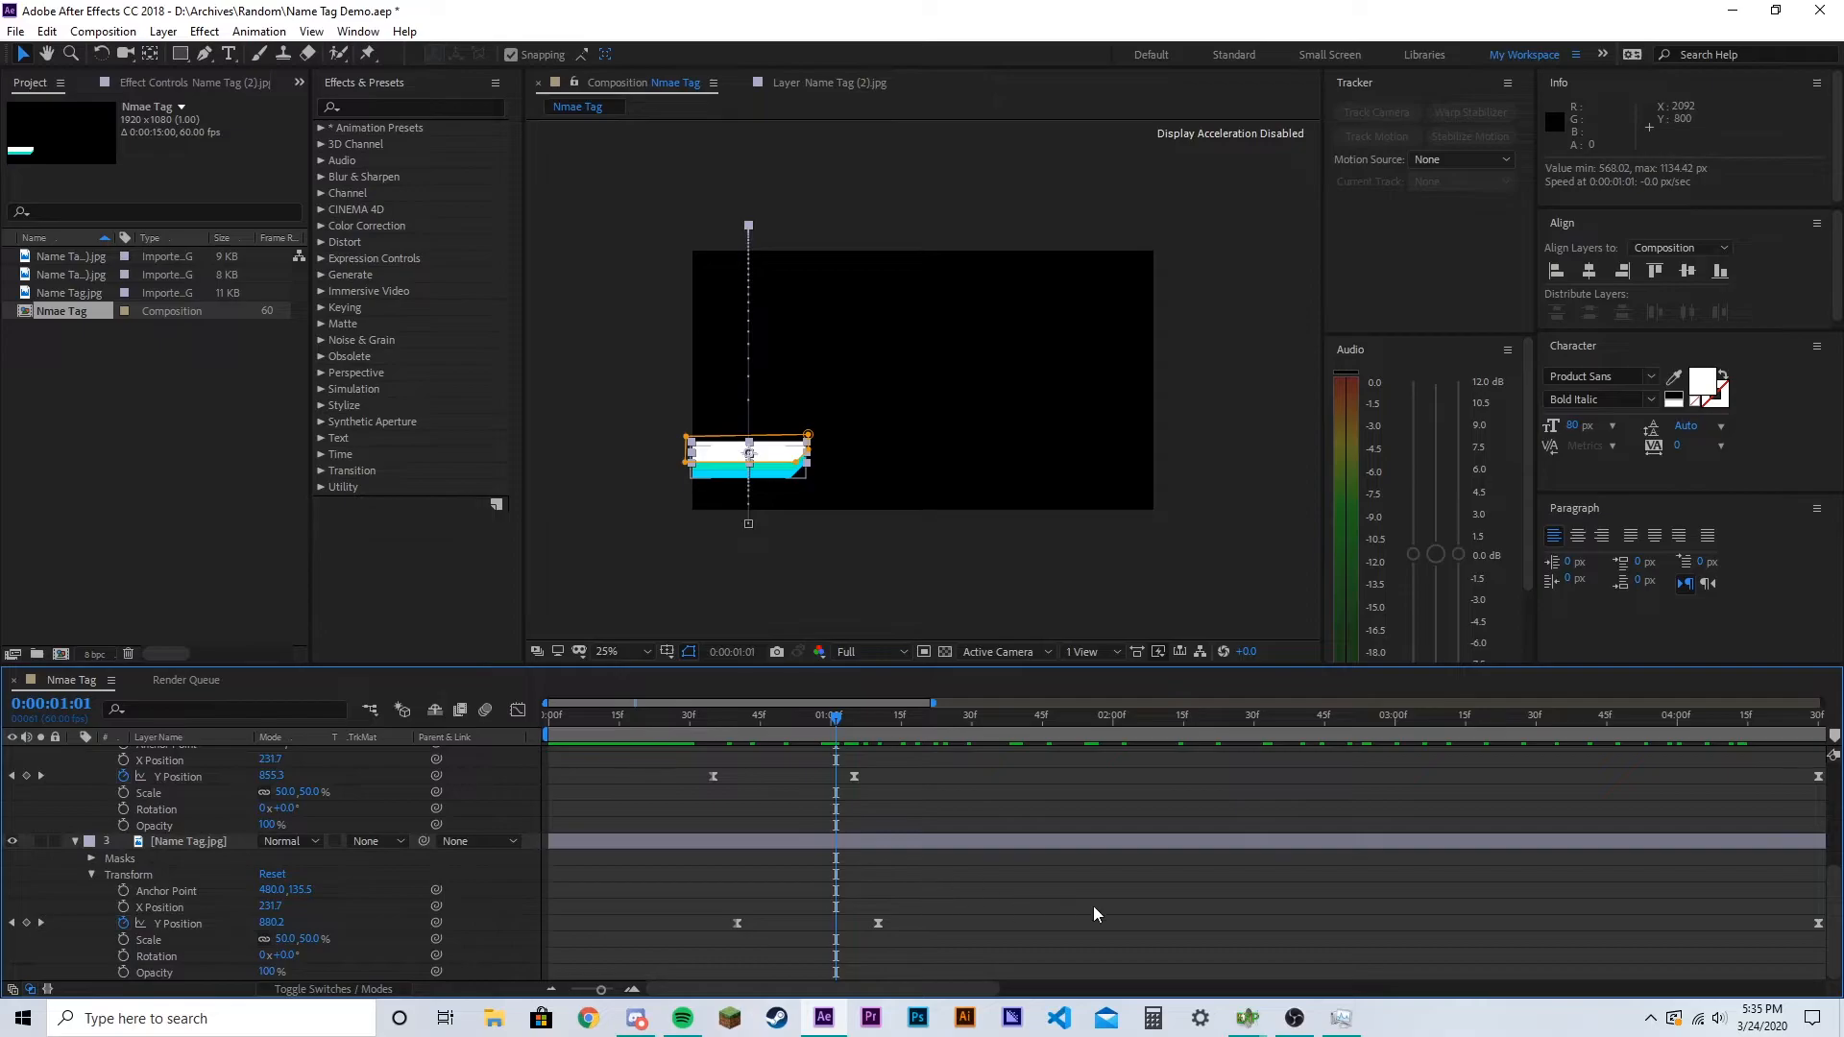
pyautogui.scroll(1, 960, 845)
pyautogui.moveTo(815, 799); pyautogui.dragTo(1820, 845)
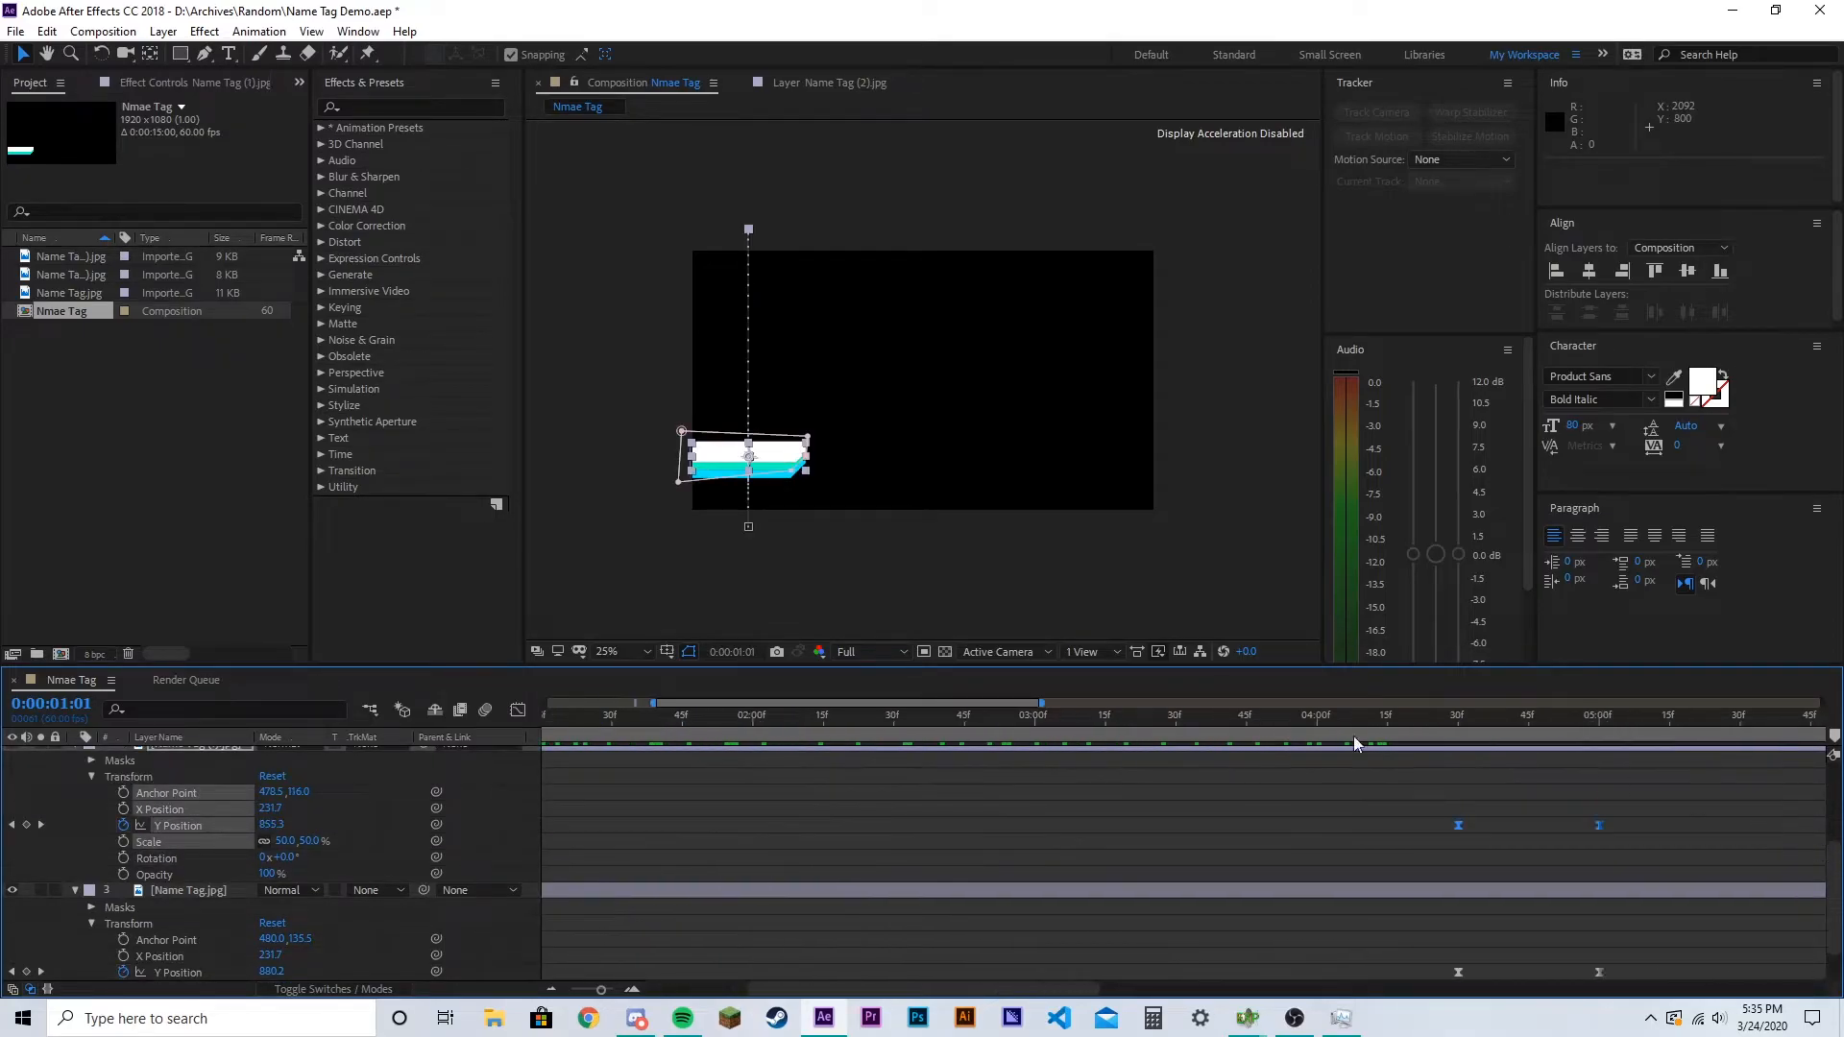
pyautogui.click(1235, 873)
pyautogui.click(519, 710)
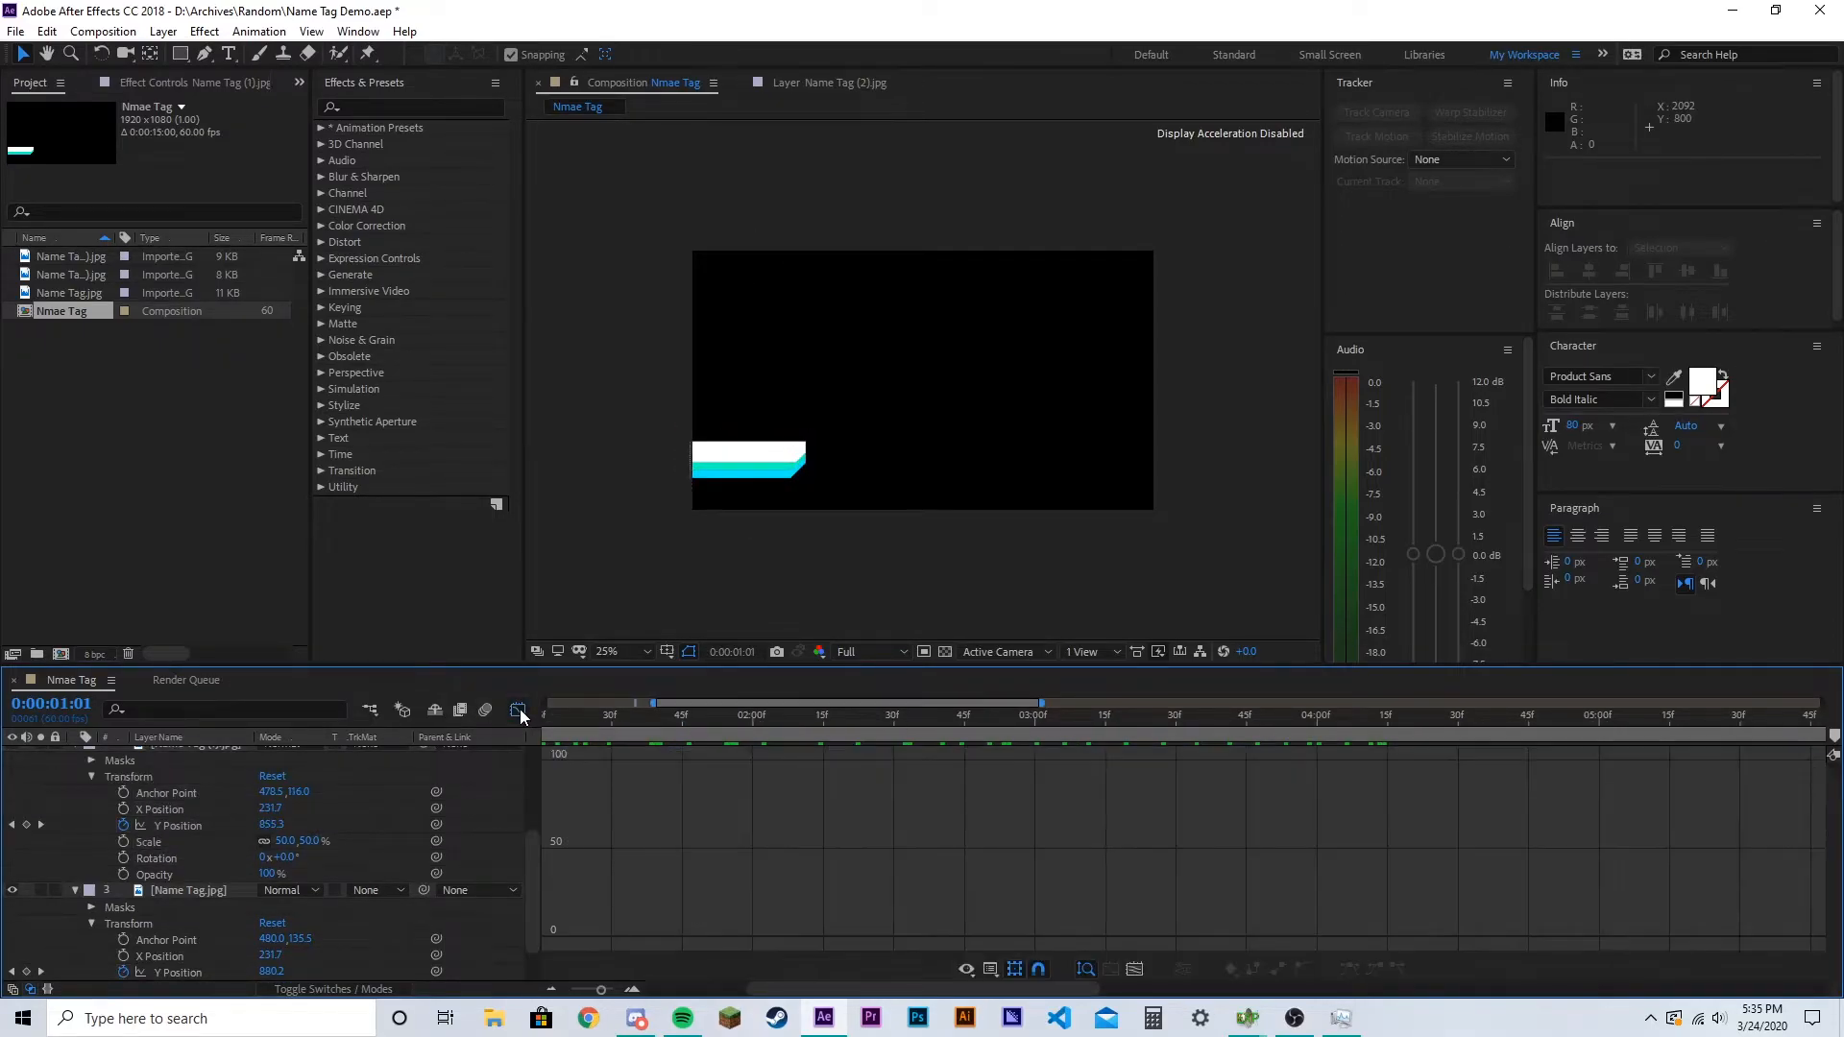
pyautogui.click(180, 826)
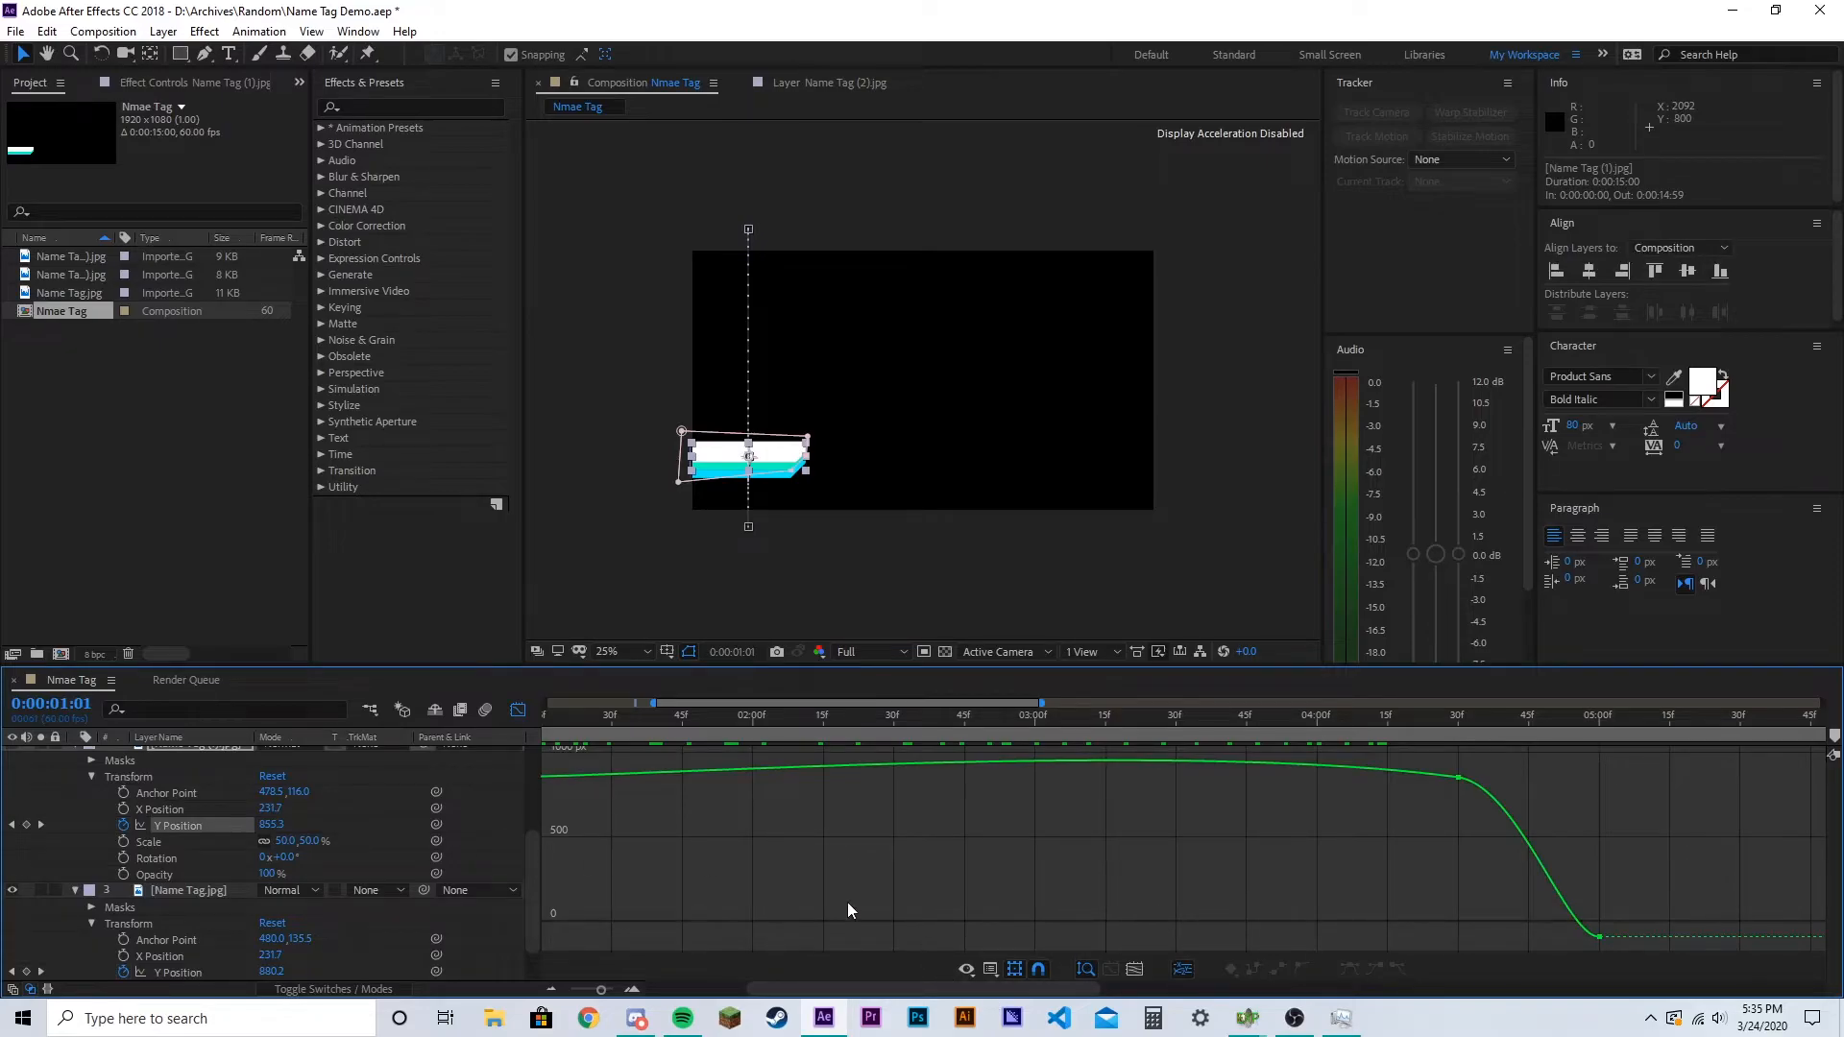
pyautogui.moveTo(602, 990); pyautogui.dragTo(599, 991)
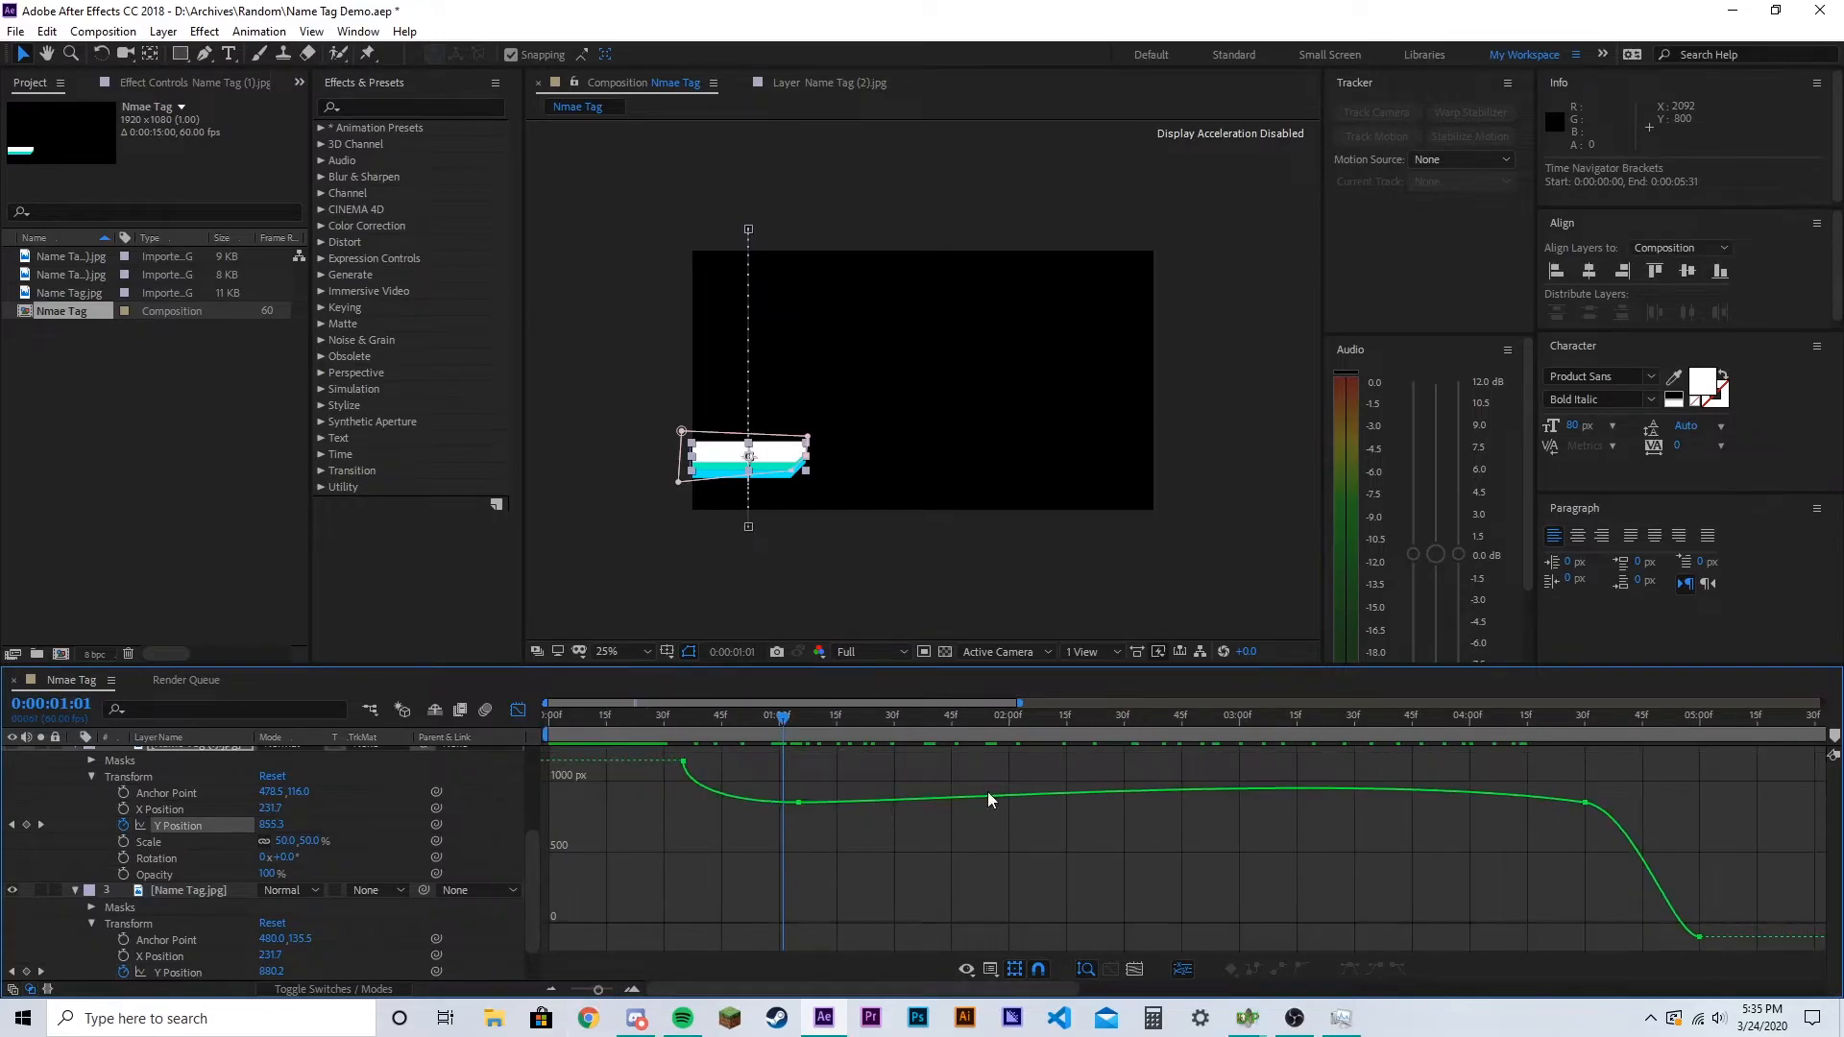
pyautogui.click(1211, 796)
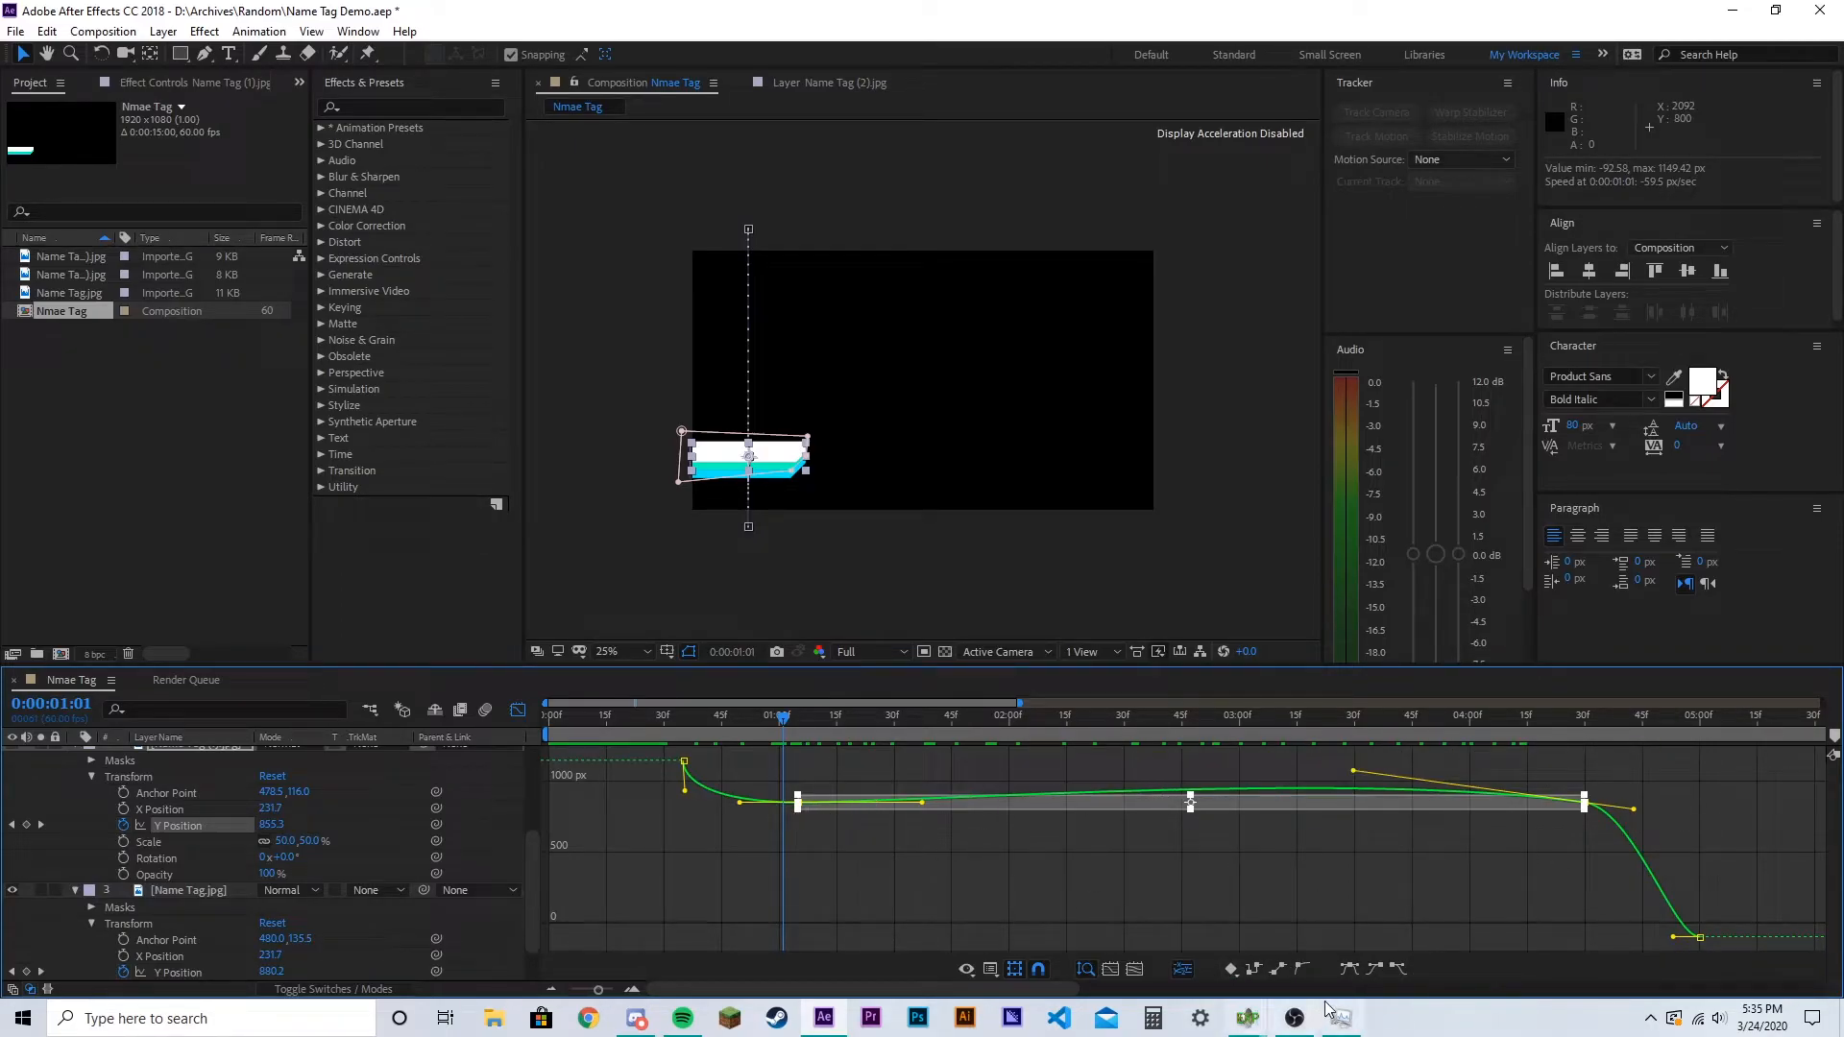
pyautogui.click(1278, 970)
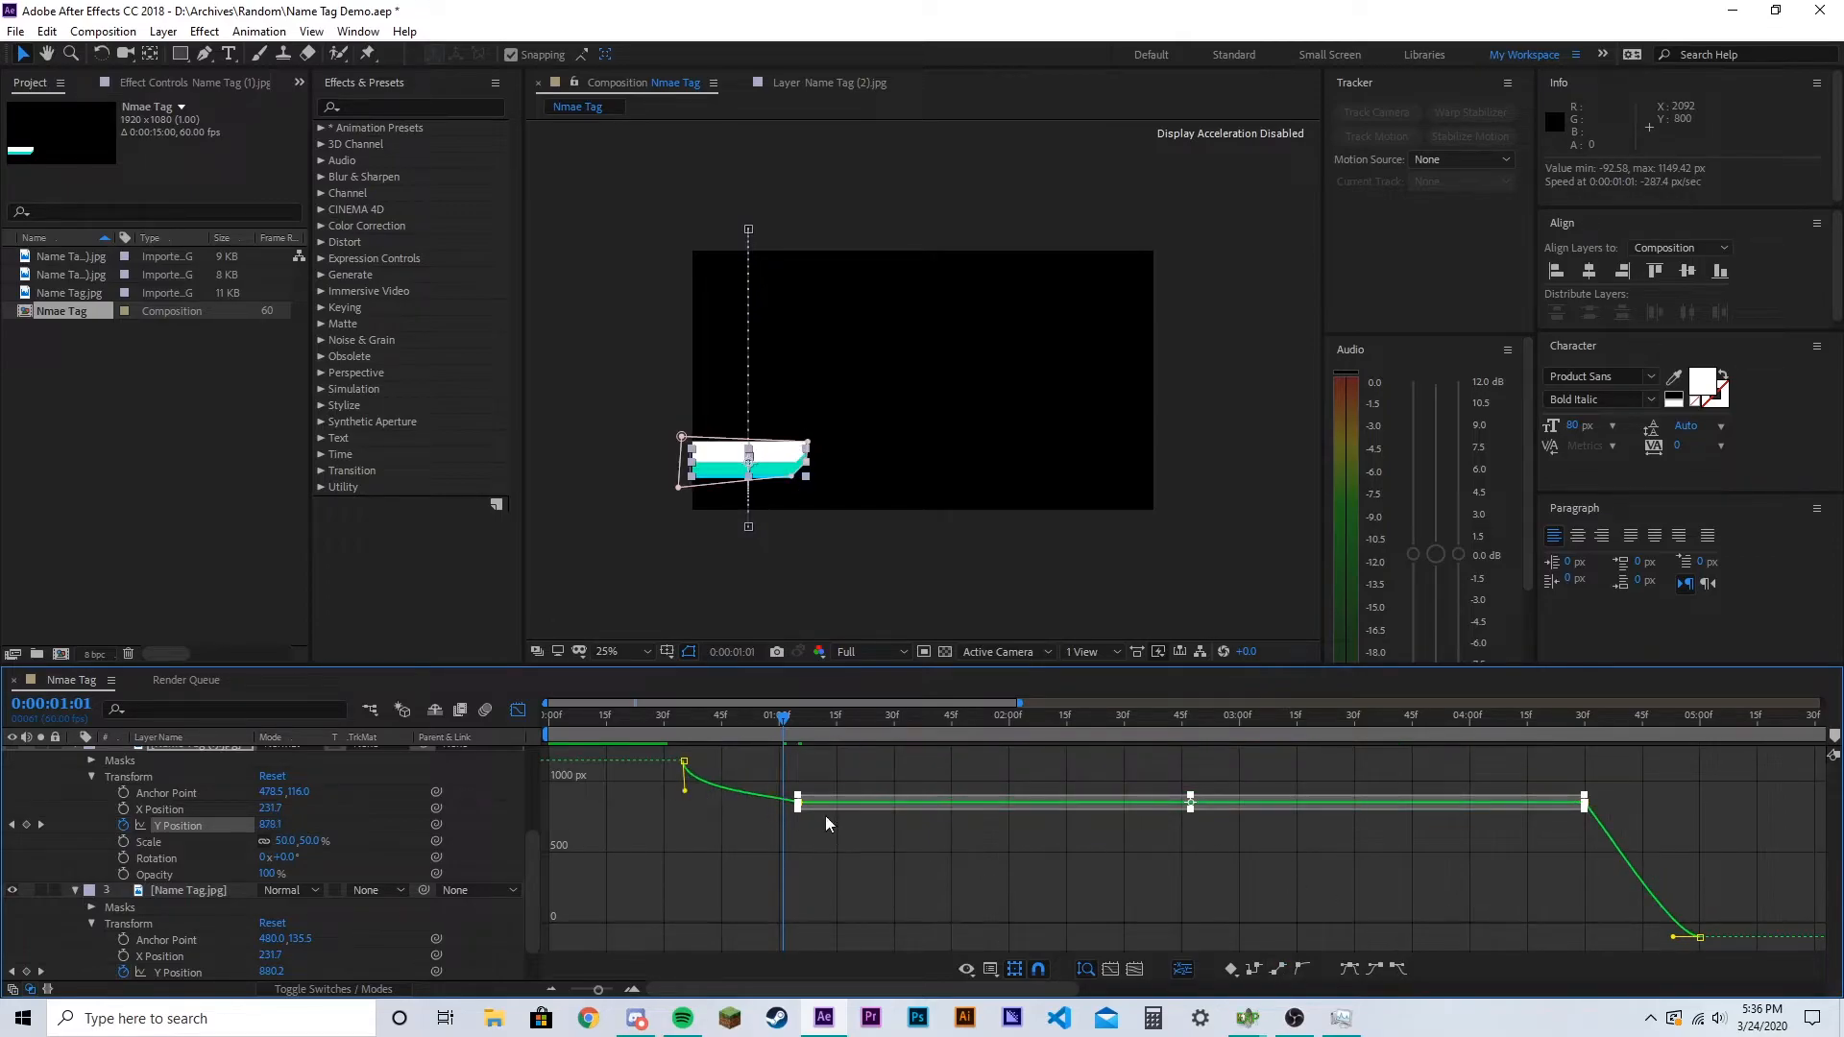
# Apply Easy Ease In to Name Tag (1).jpg's rise-end keyframe at 0:00:01:05 and lengthen its incoming handle
pyautogui.click(799, 802)
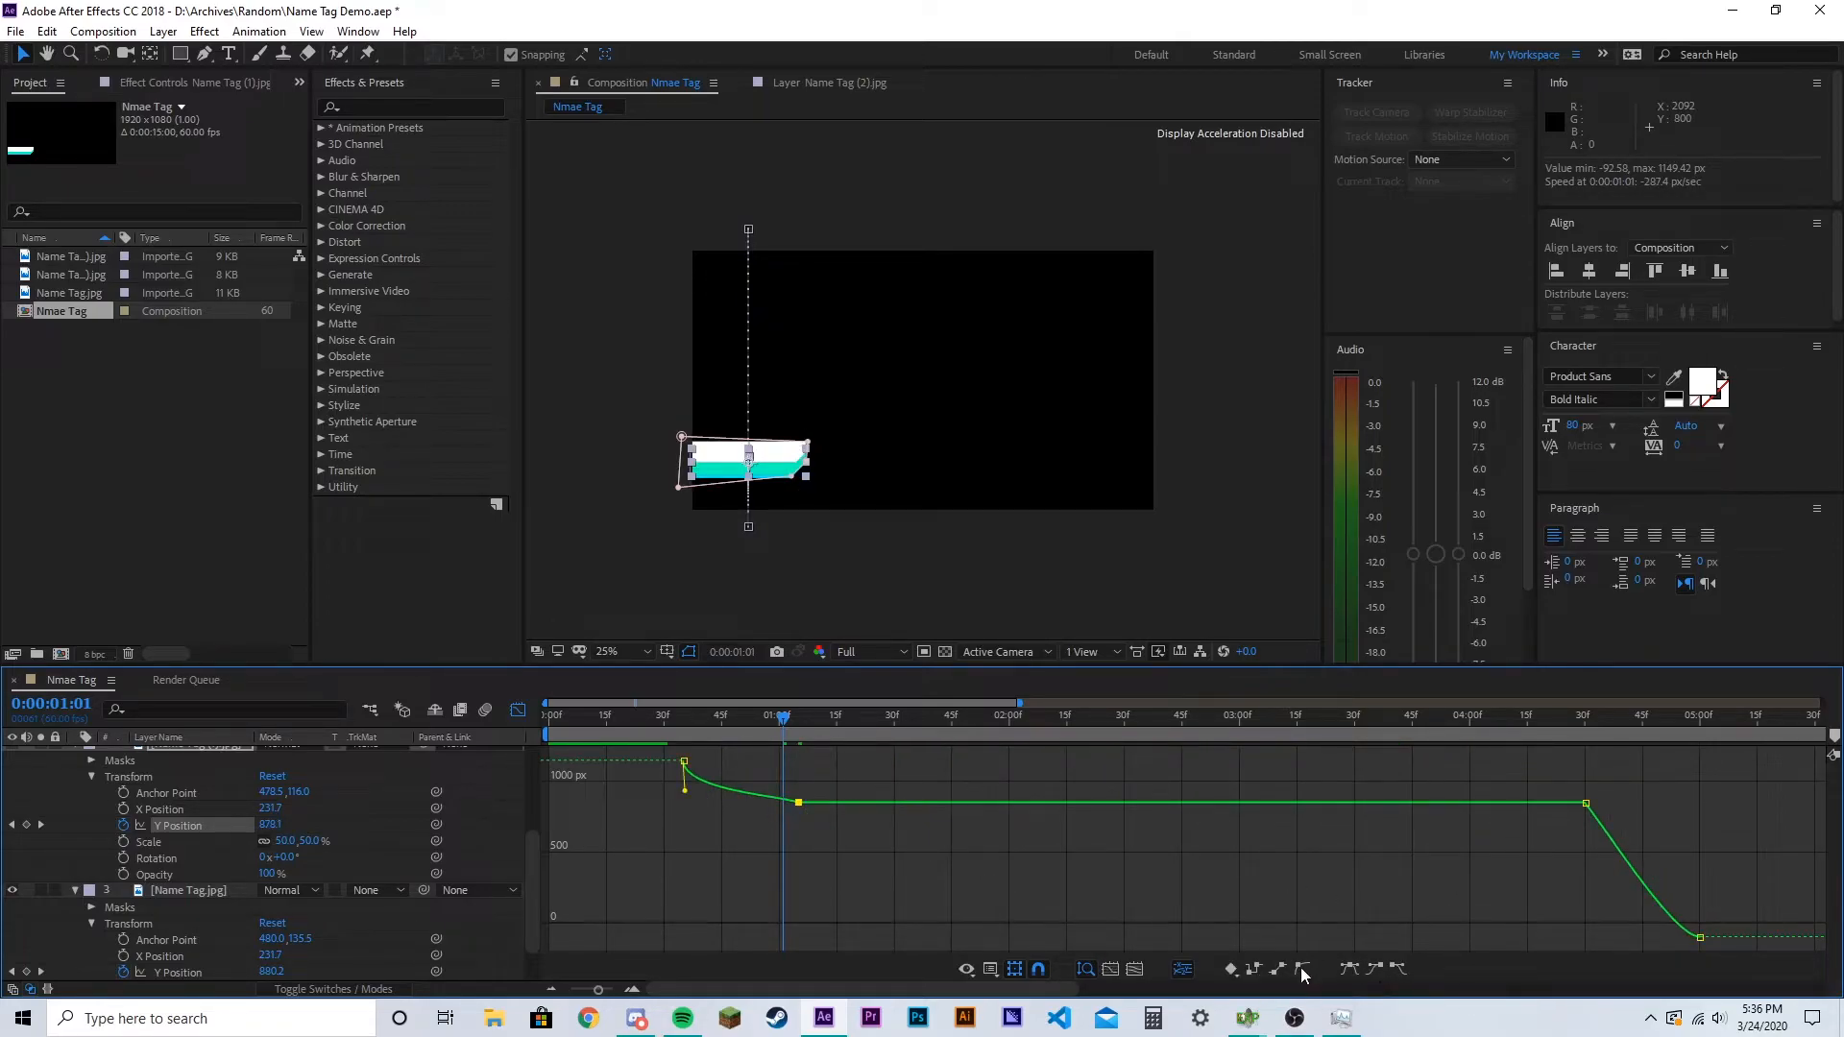
pyautogui.click(1379, 967)
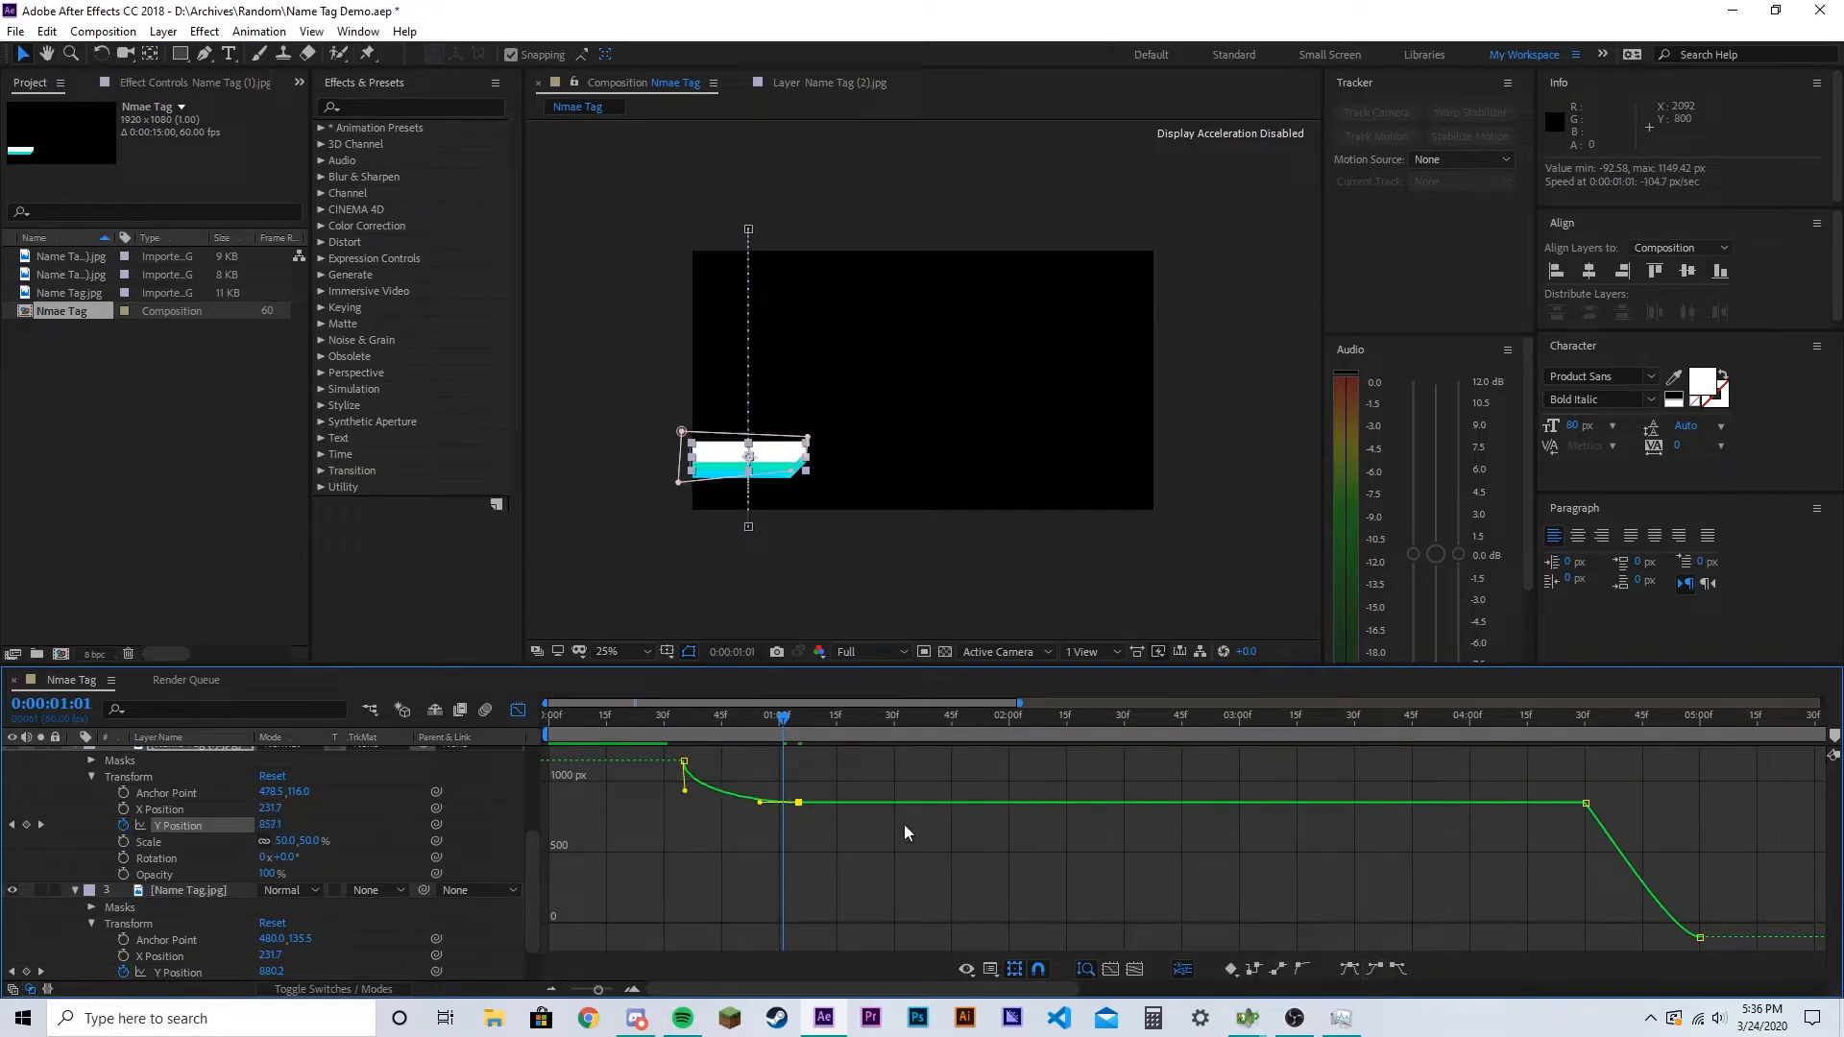
pyautogui.moveTo(727, 806); pyautogui.dragTo(724, 803)
# Apply Easy Ease Out to Name Tag (1).jpg's 0:00:04:30 keyframe and shape the exit curve with a fast start and slow finish
pyautogui.click(1586, 804)
pyautogui.click(1401, 972)
pyautogui.moveTo(1624, 804); pyautogui.dragTo(1586, 896)
pyautogui.moveTo(1672, 938); pyautogui.dragTo(1641, 933)
# Preview the animation from 0:00:00:10 through the exit
pyautogui.moveTo(820, 724); pyautogui.dragTo(588, 722)
pyautogui.press('space')
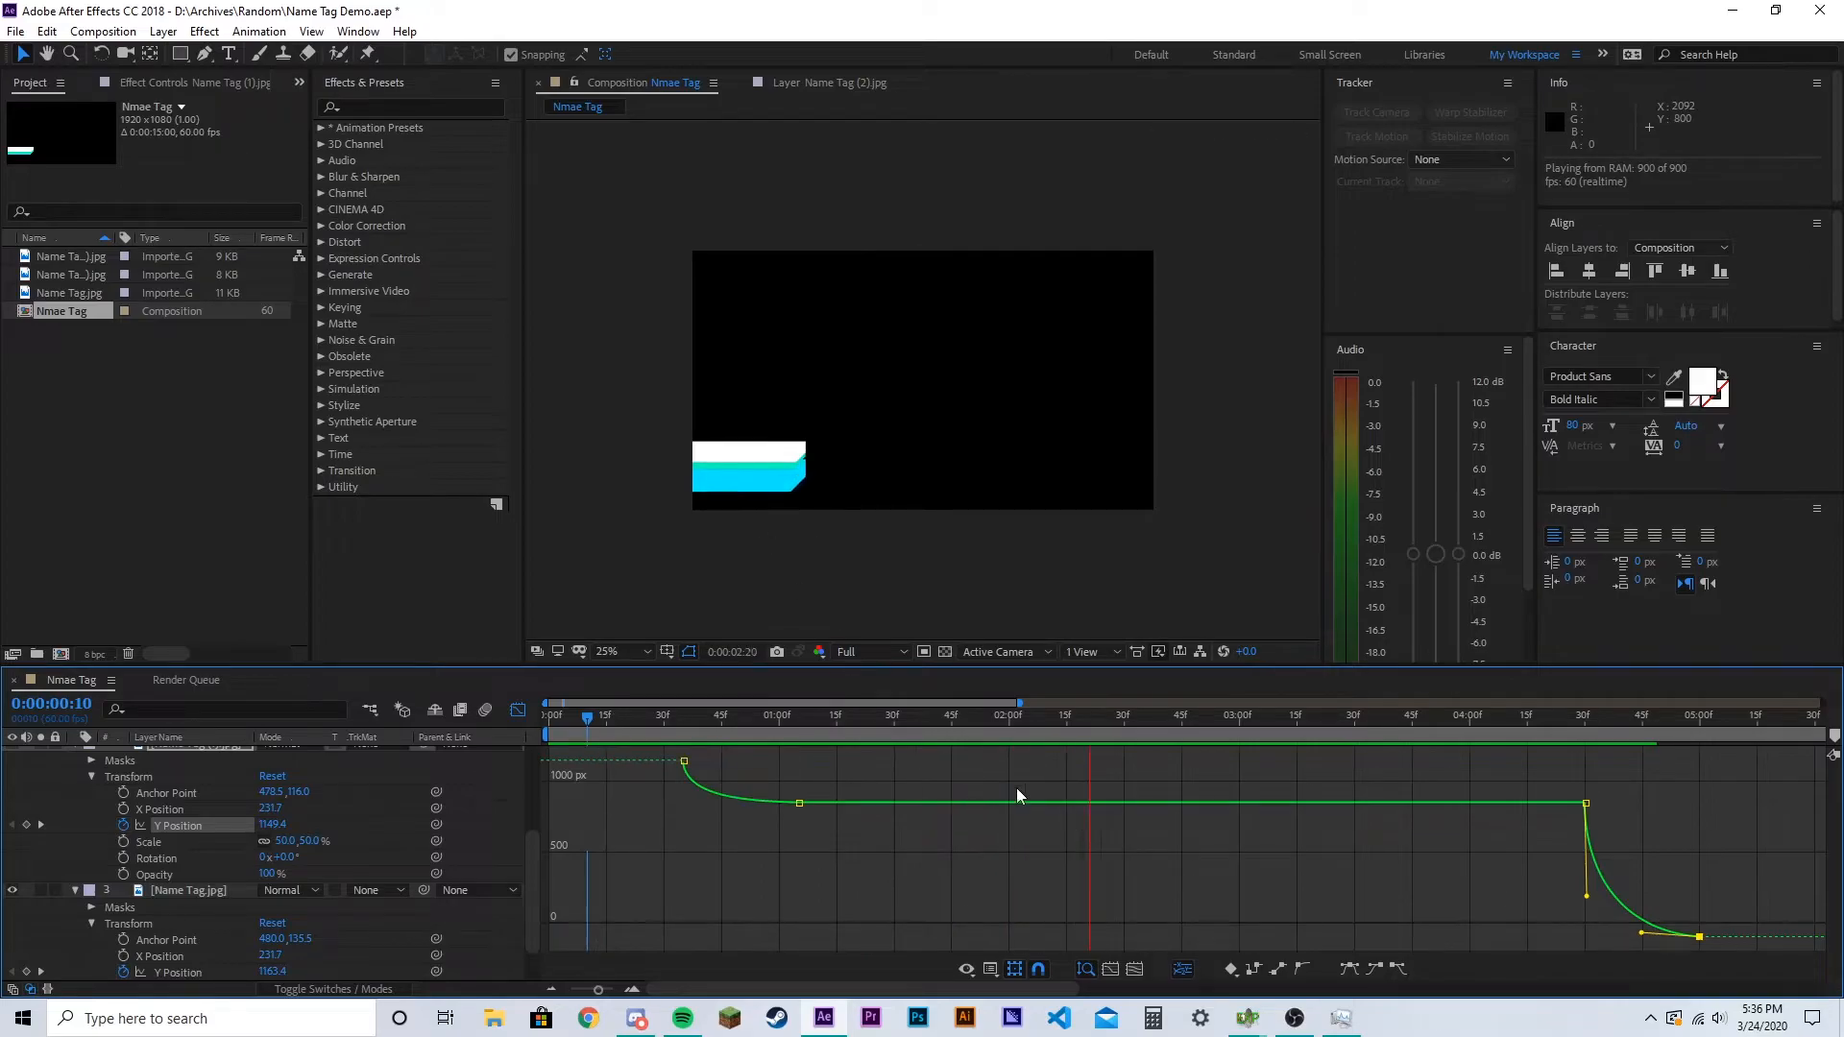
pyautogui.moveTo(1054, 805)
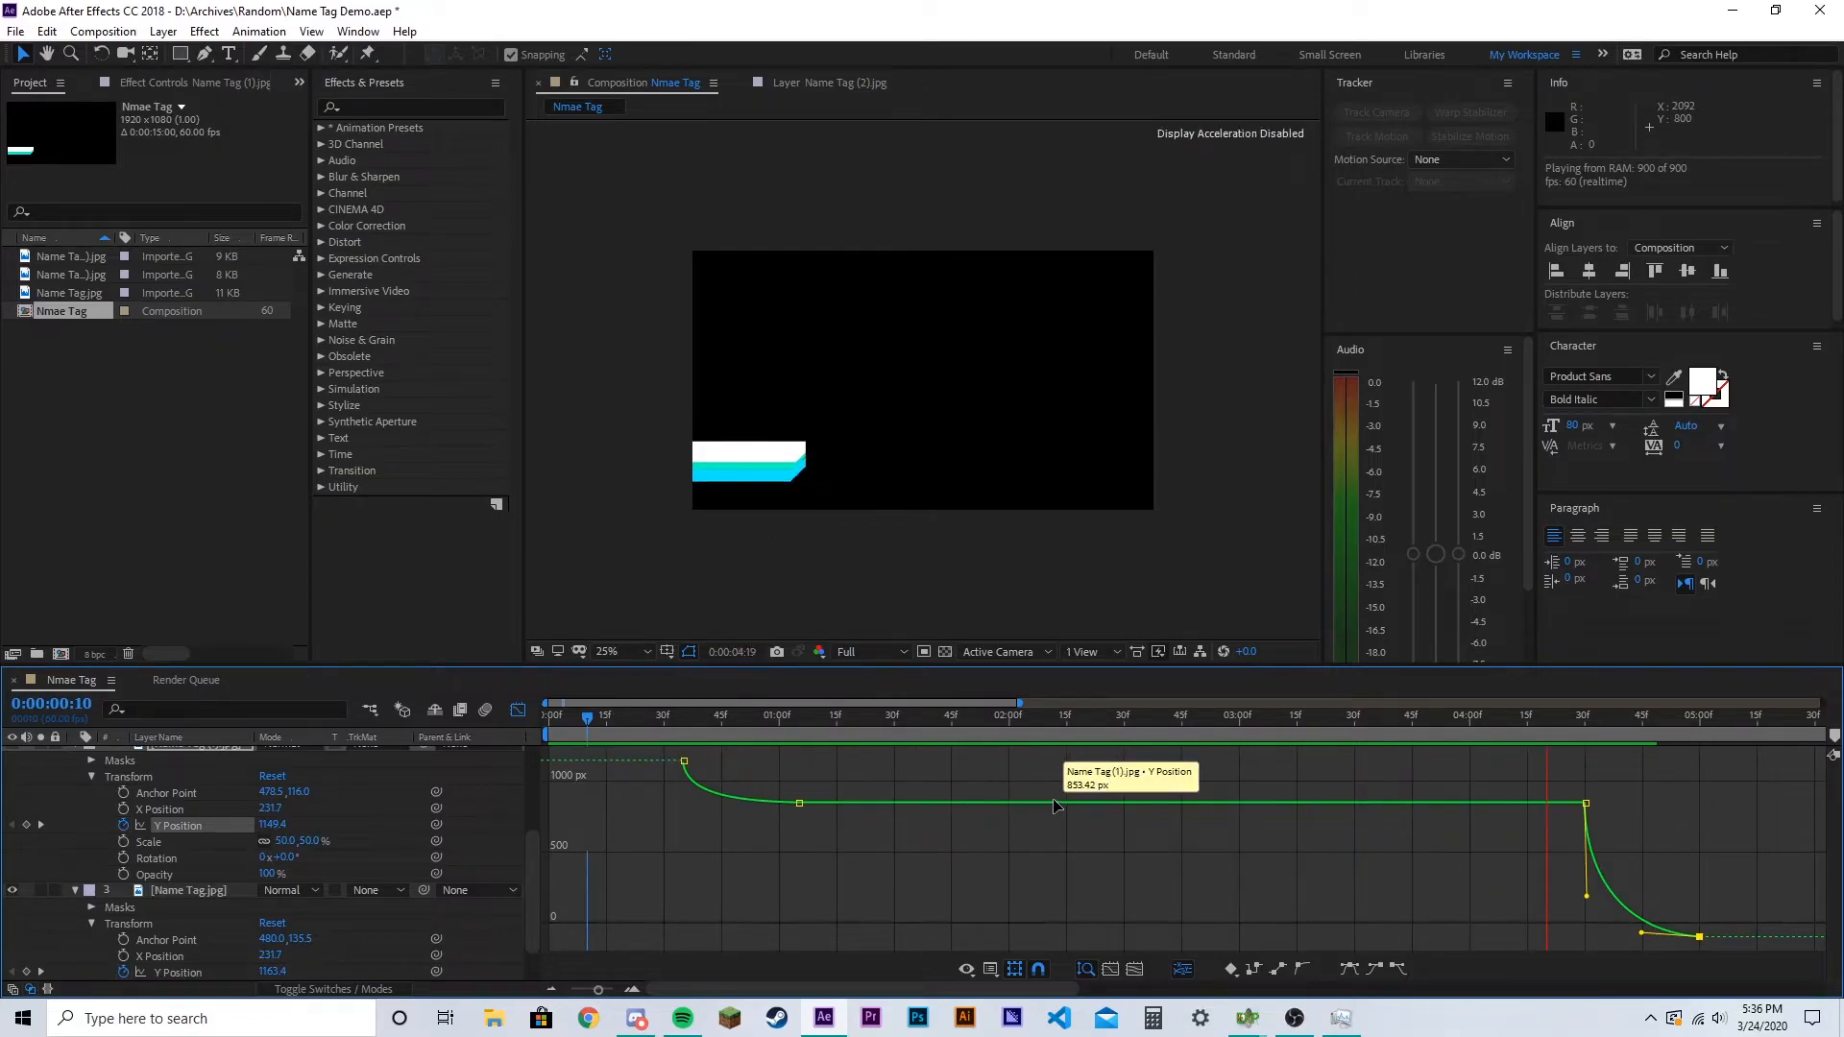
pyautogui.press('space')
# Reshape Name Tag (1).jpg's exit curve to start slowly and accelerate toward 0:00:05:00, and preview it from 0:00:03:20
pyautogui.moveTo(1739, 724); pyautogui.dragTo(1516, 732)
pyautogui.moveTo(1586, 900); pyautogui.dragTo(1667, 807)
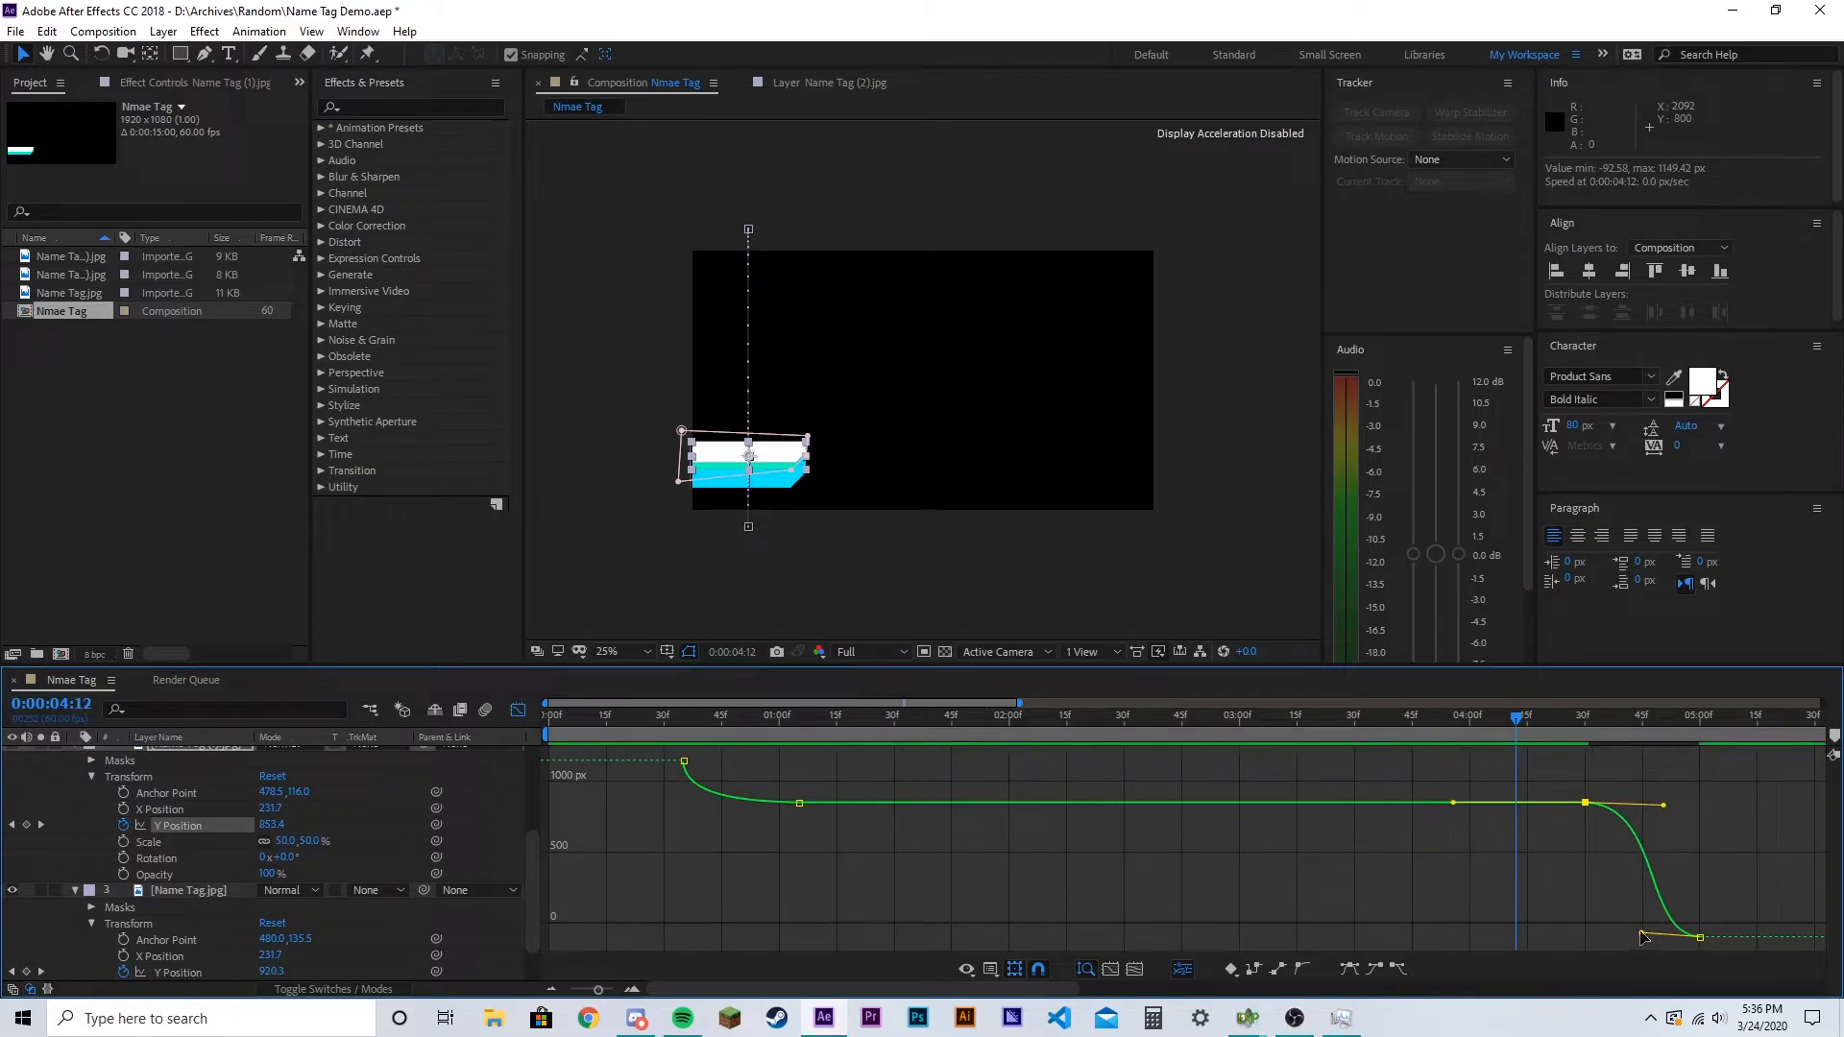
pyautogui.moveTo(1642, 932); pyautogui.dragTo(1652, 805)
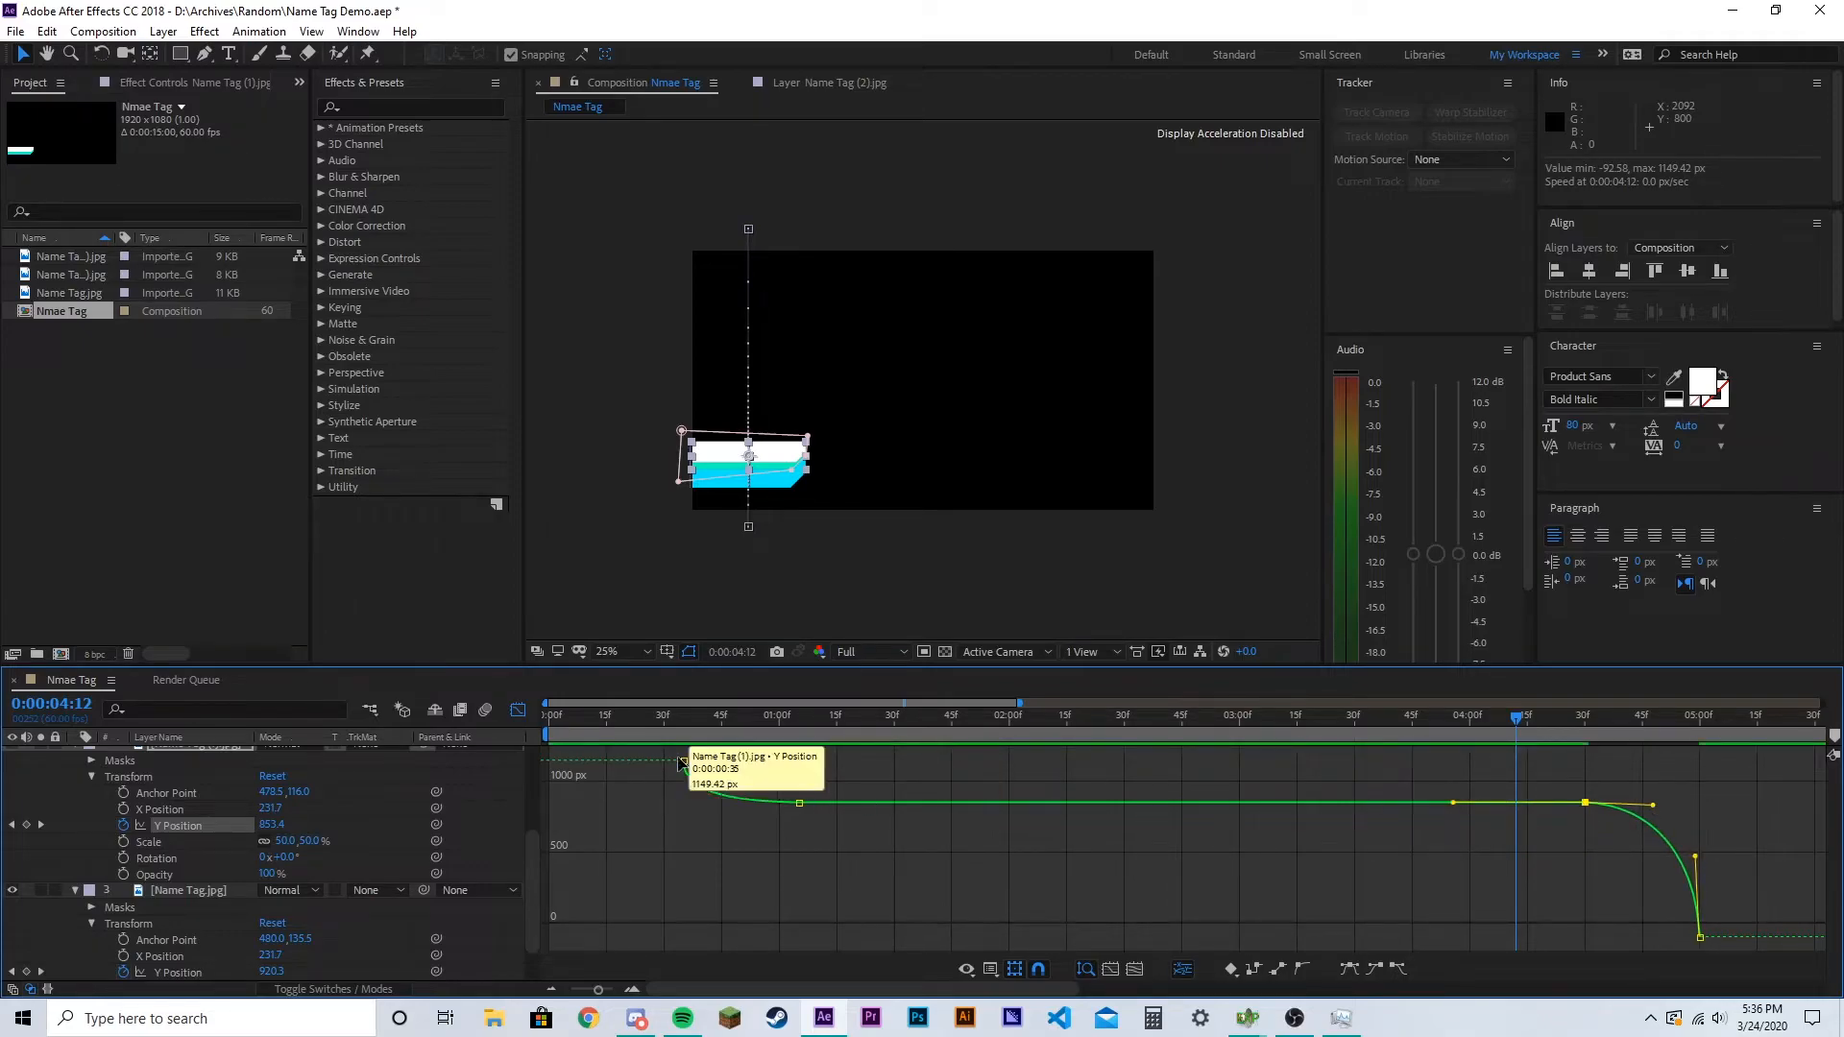
pyautogui.press('space')
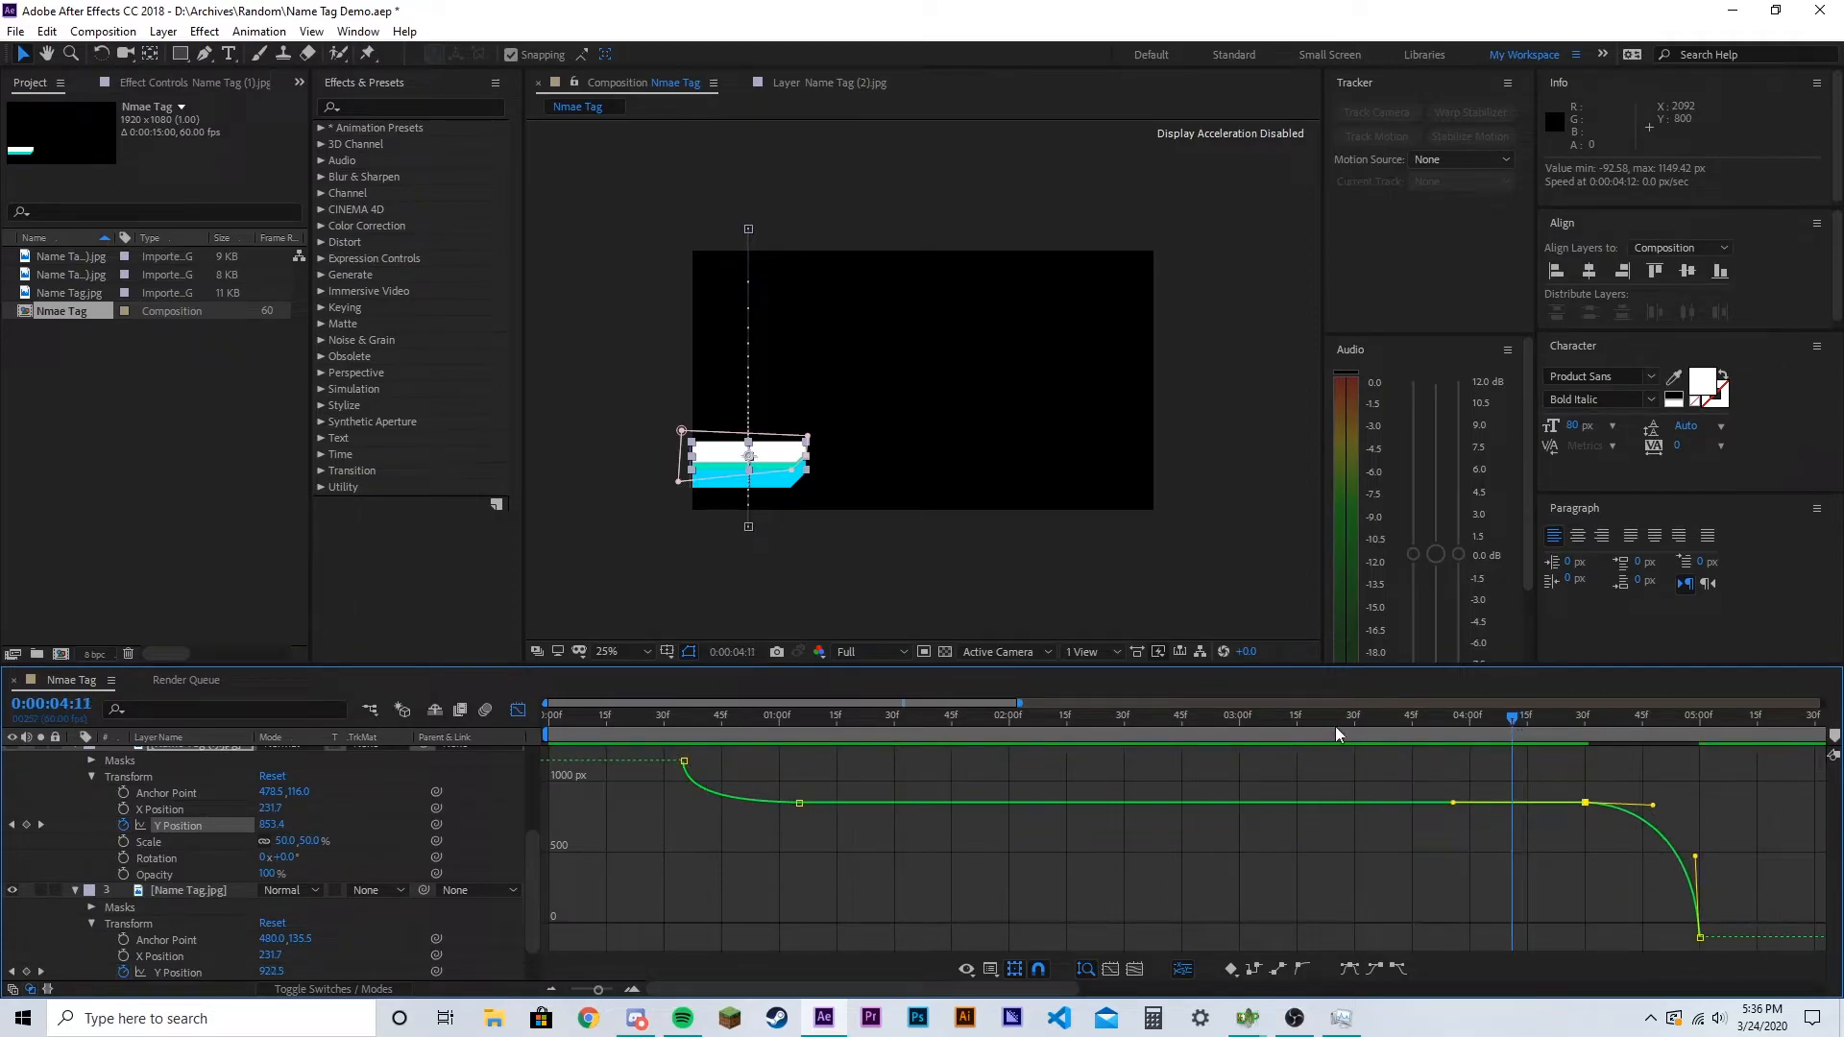
pyautogui.click(1314, 728)
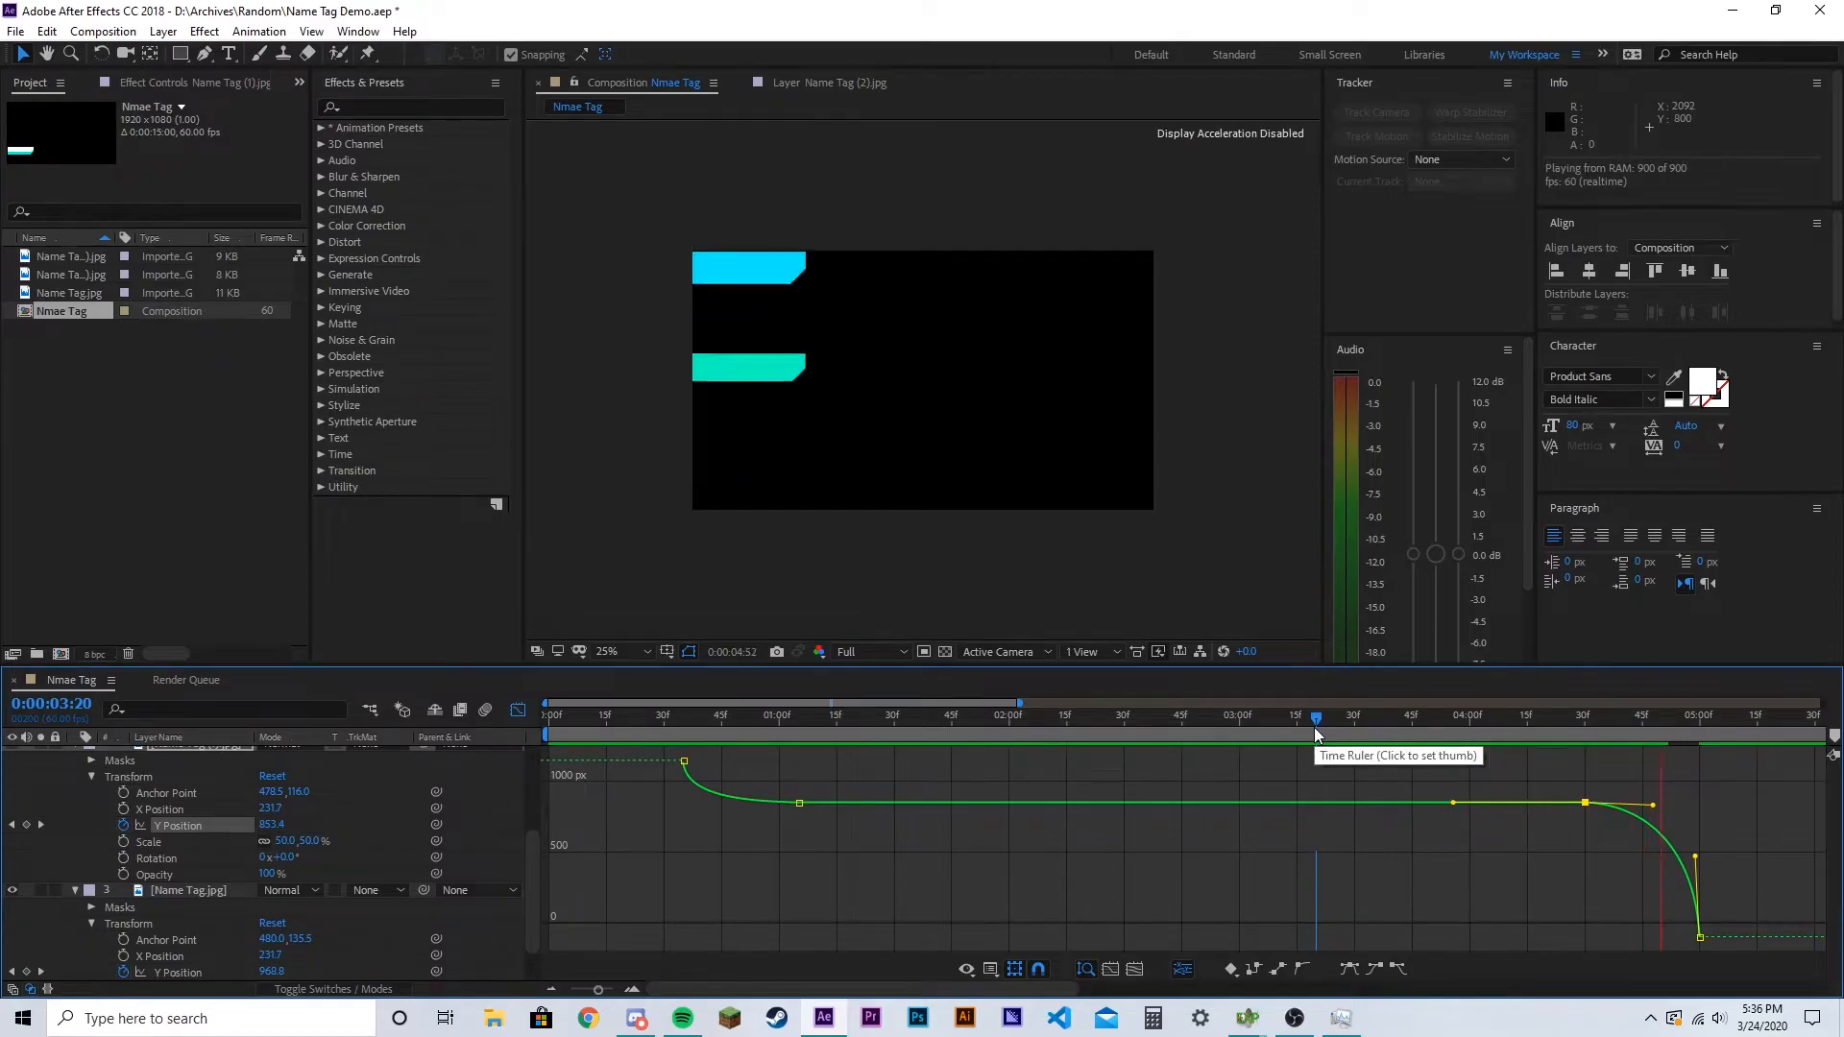
pyautogui.press('space')
# Reshape Name Tag (2).jpg's Y Position exit curve between 0:00:04:30 and 0:00:05:00 to start slowly and finish fast
pyautogui.scroll(3, 306, 805)
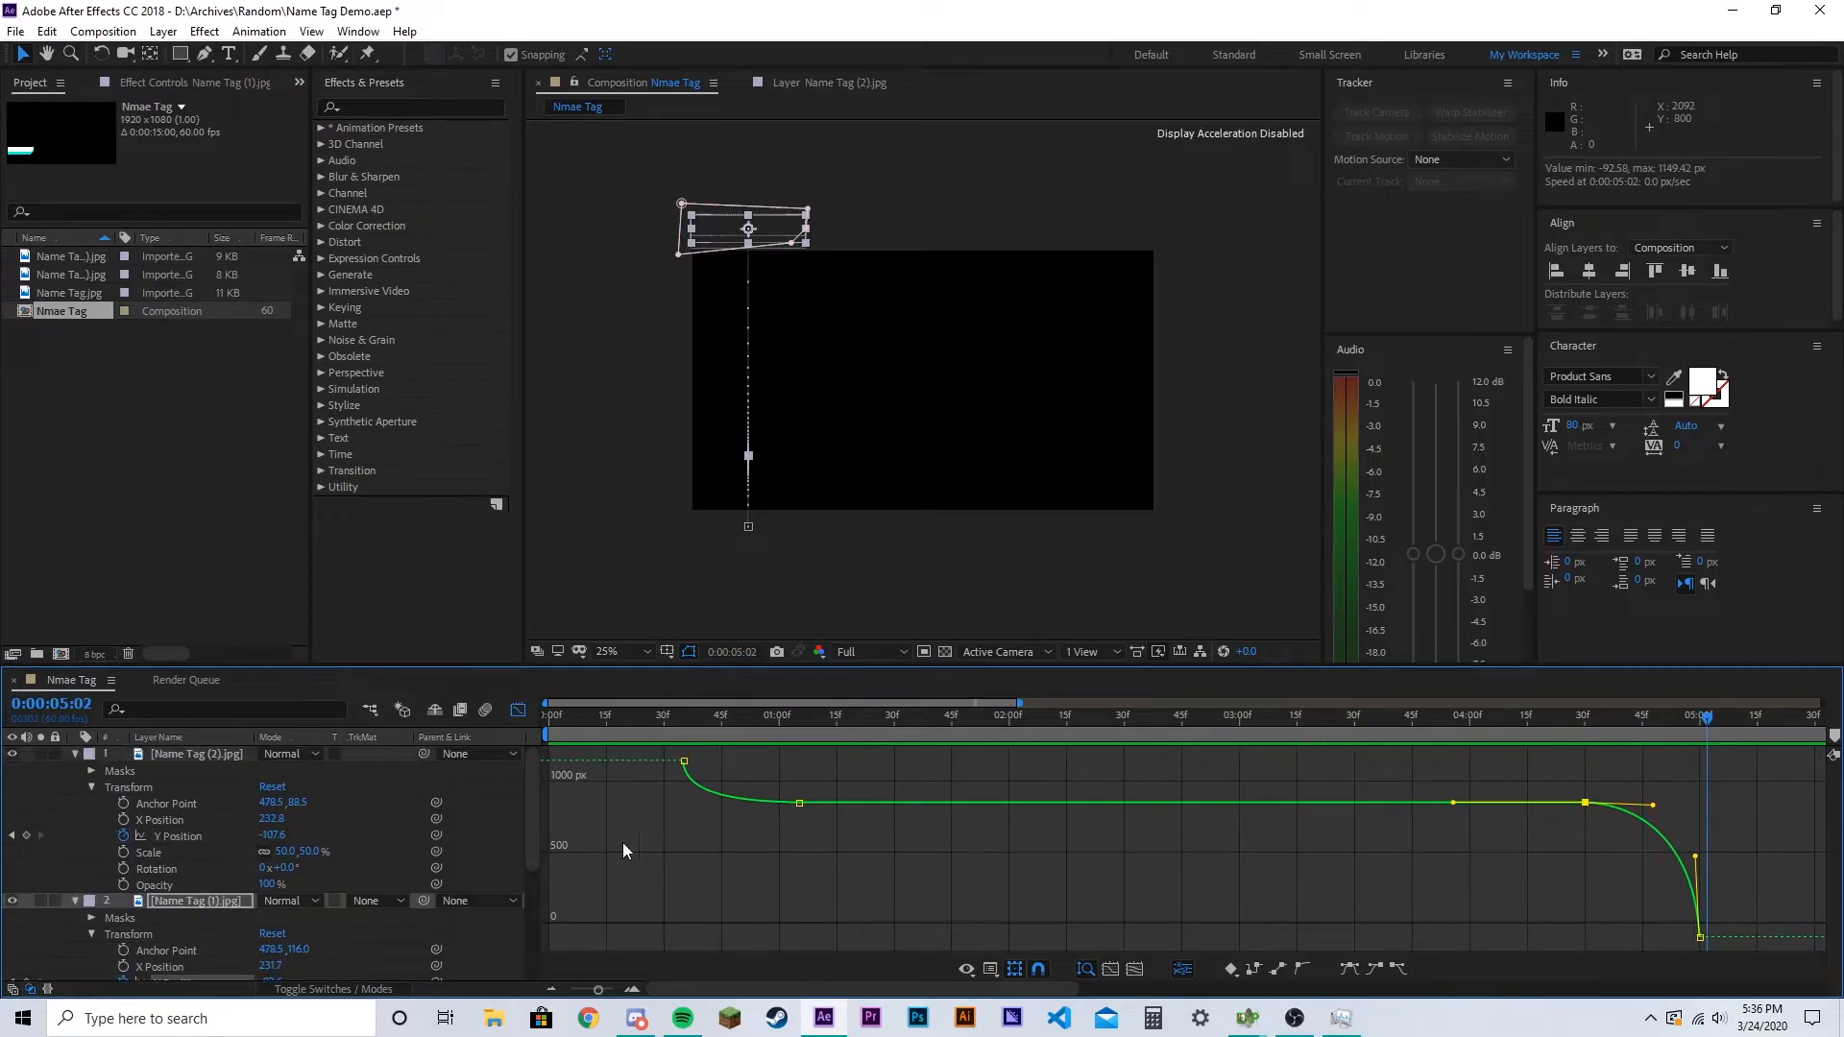
pyautogui.click(518, 711)
pyautogui.moveTo(1543, 809); pyautogui.dragTo(1711, 858)
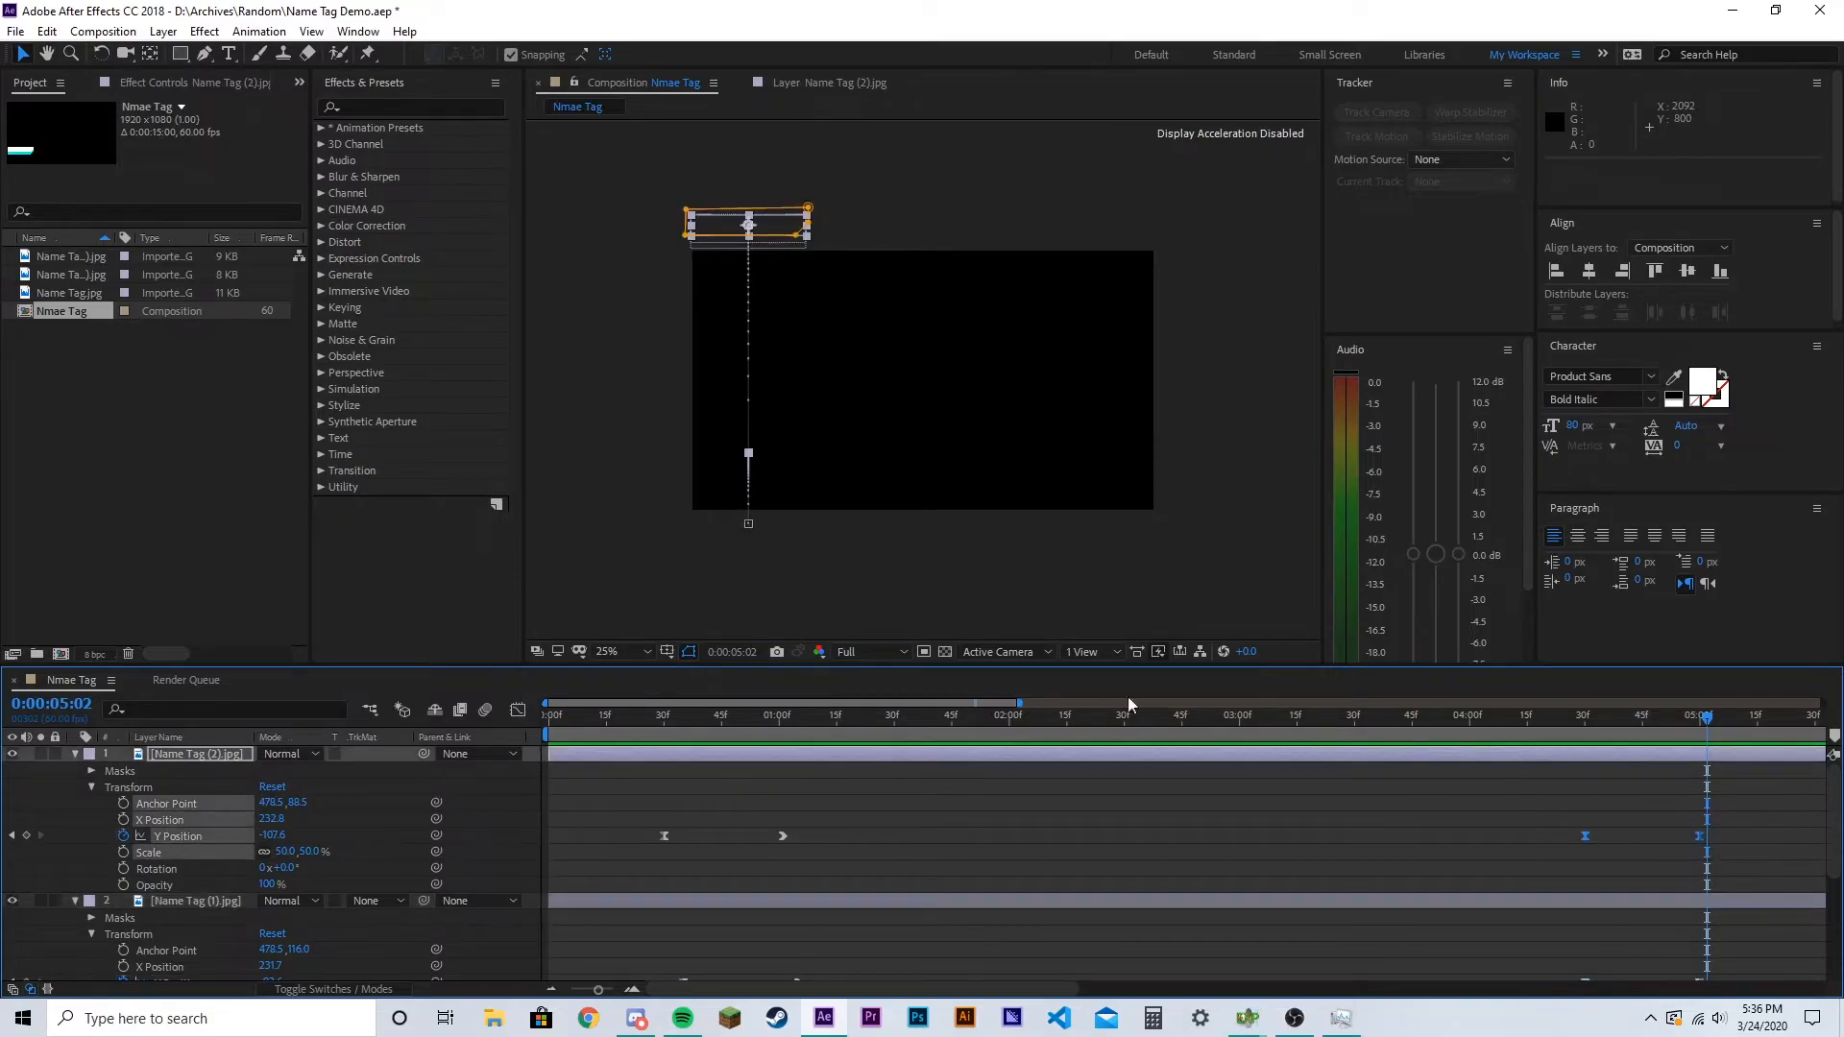
pyautogui.click(519, 711)
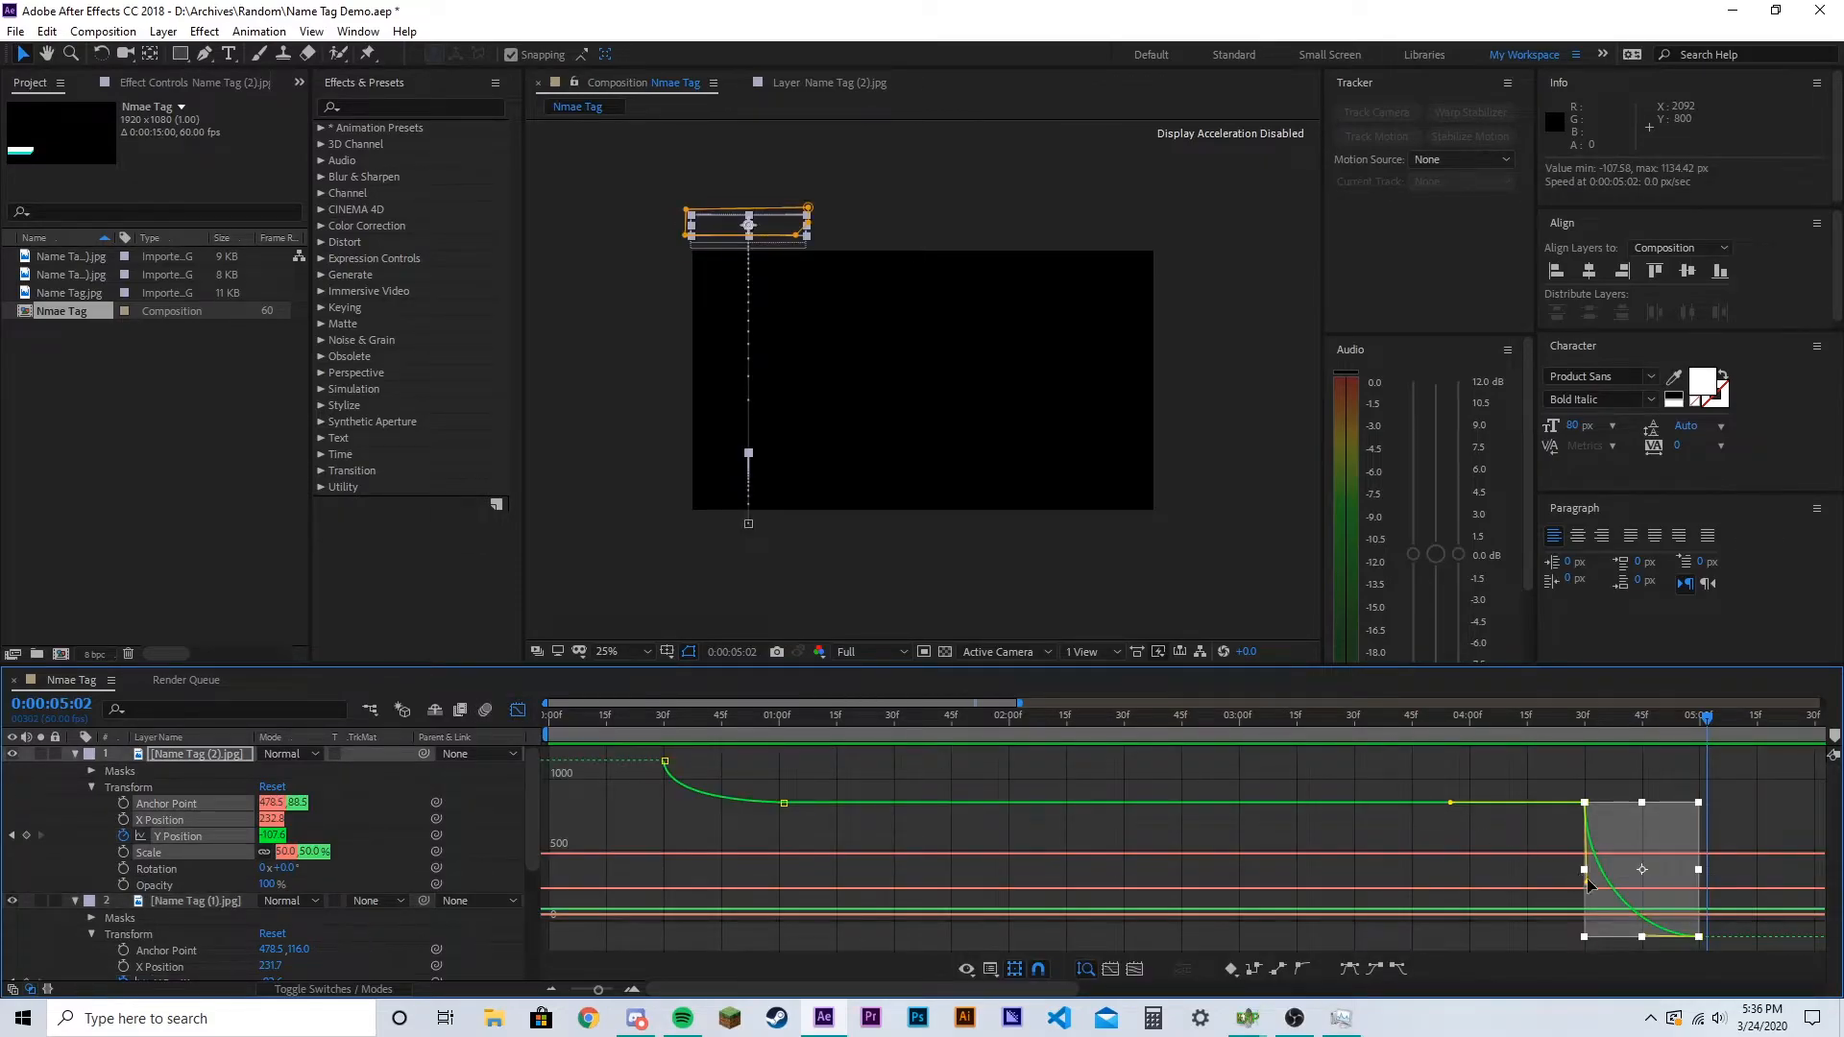
pyautogui.moveTo(1588, 884); pyautogui.dragTo(1657, 804)
pyautogui.click(1724, 942)
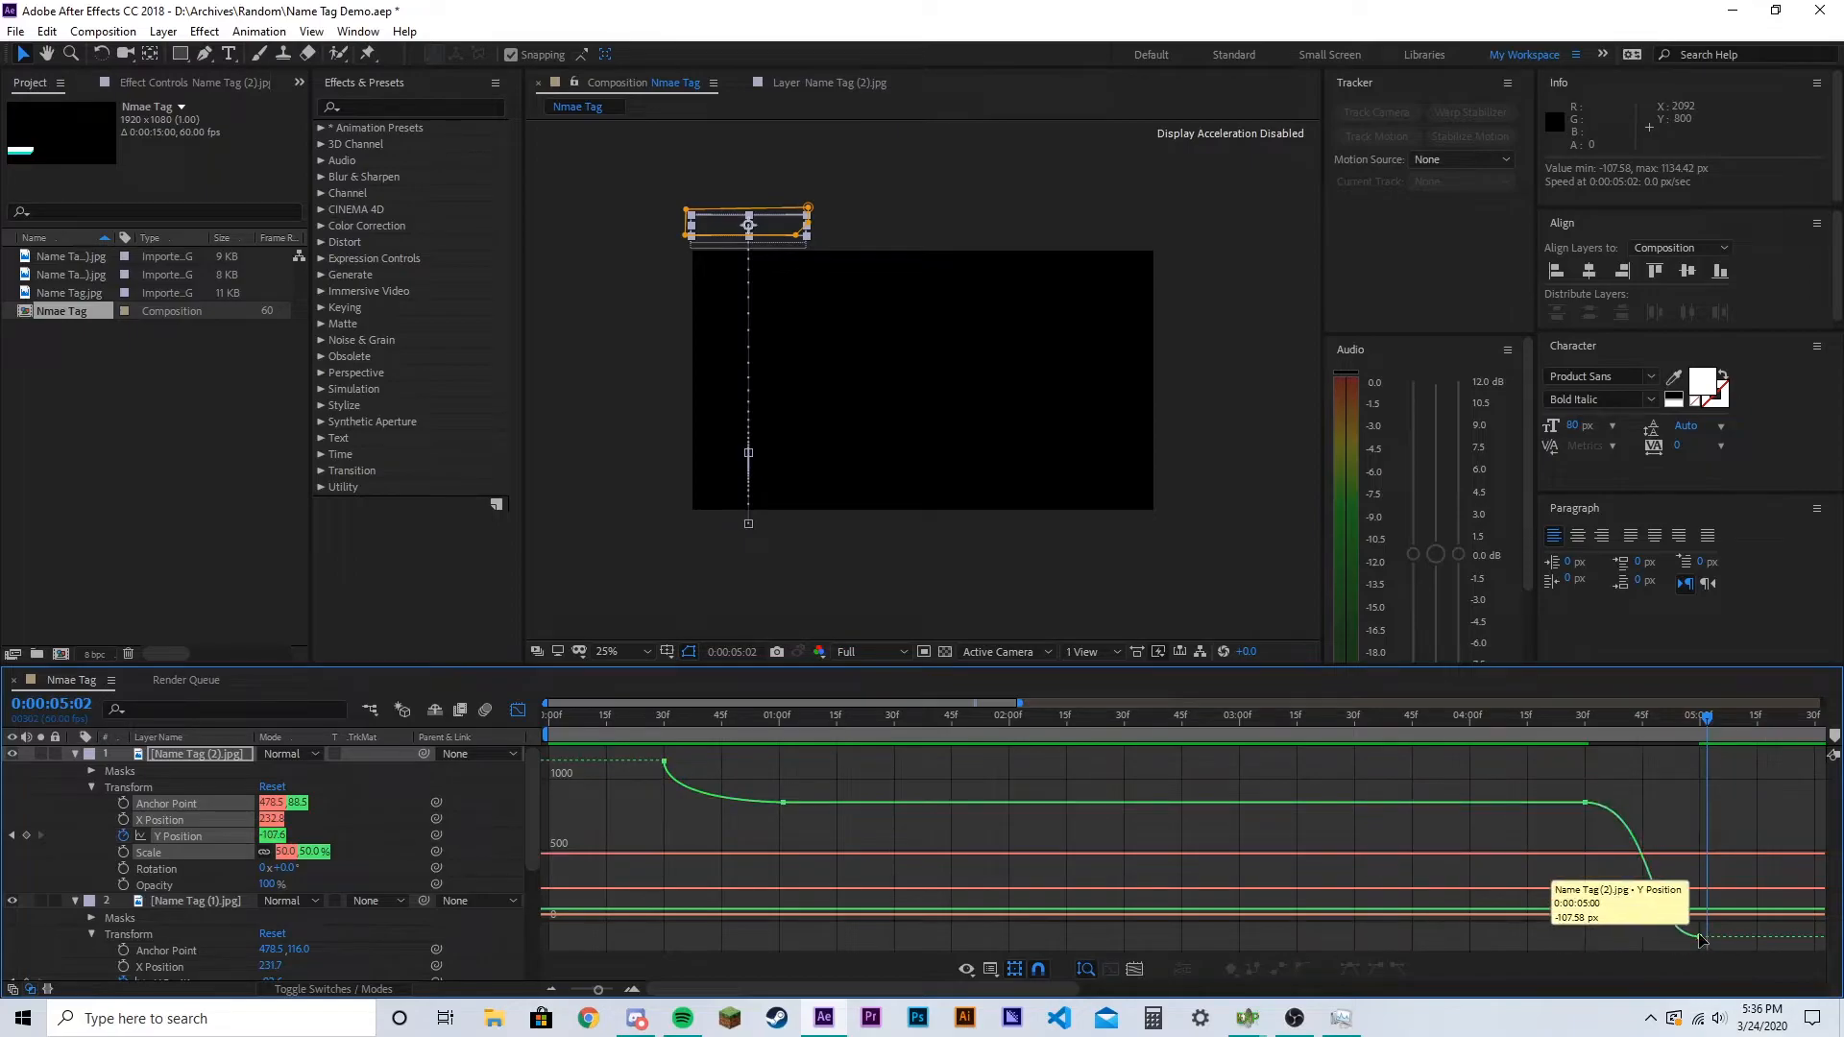
pyautogui.click(1700, 938)
pyautogui.moveTo(1646, 937); pyautogui.dragTo(1698, 854)
# Preview the exit from about 0:00:04:00 and inspect the layers' alignment at 0:00:04:59
pyautogui.click(1456, 734)
pyautogui.press('space')
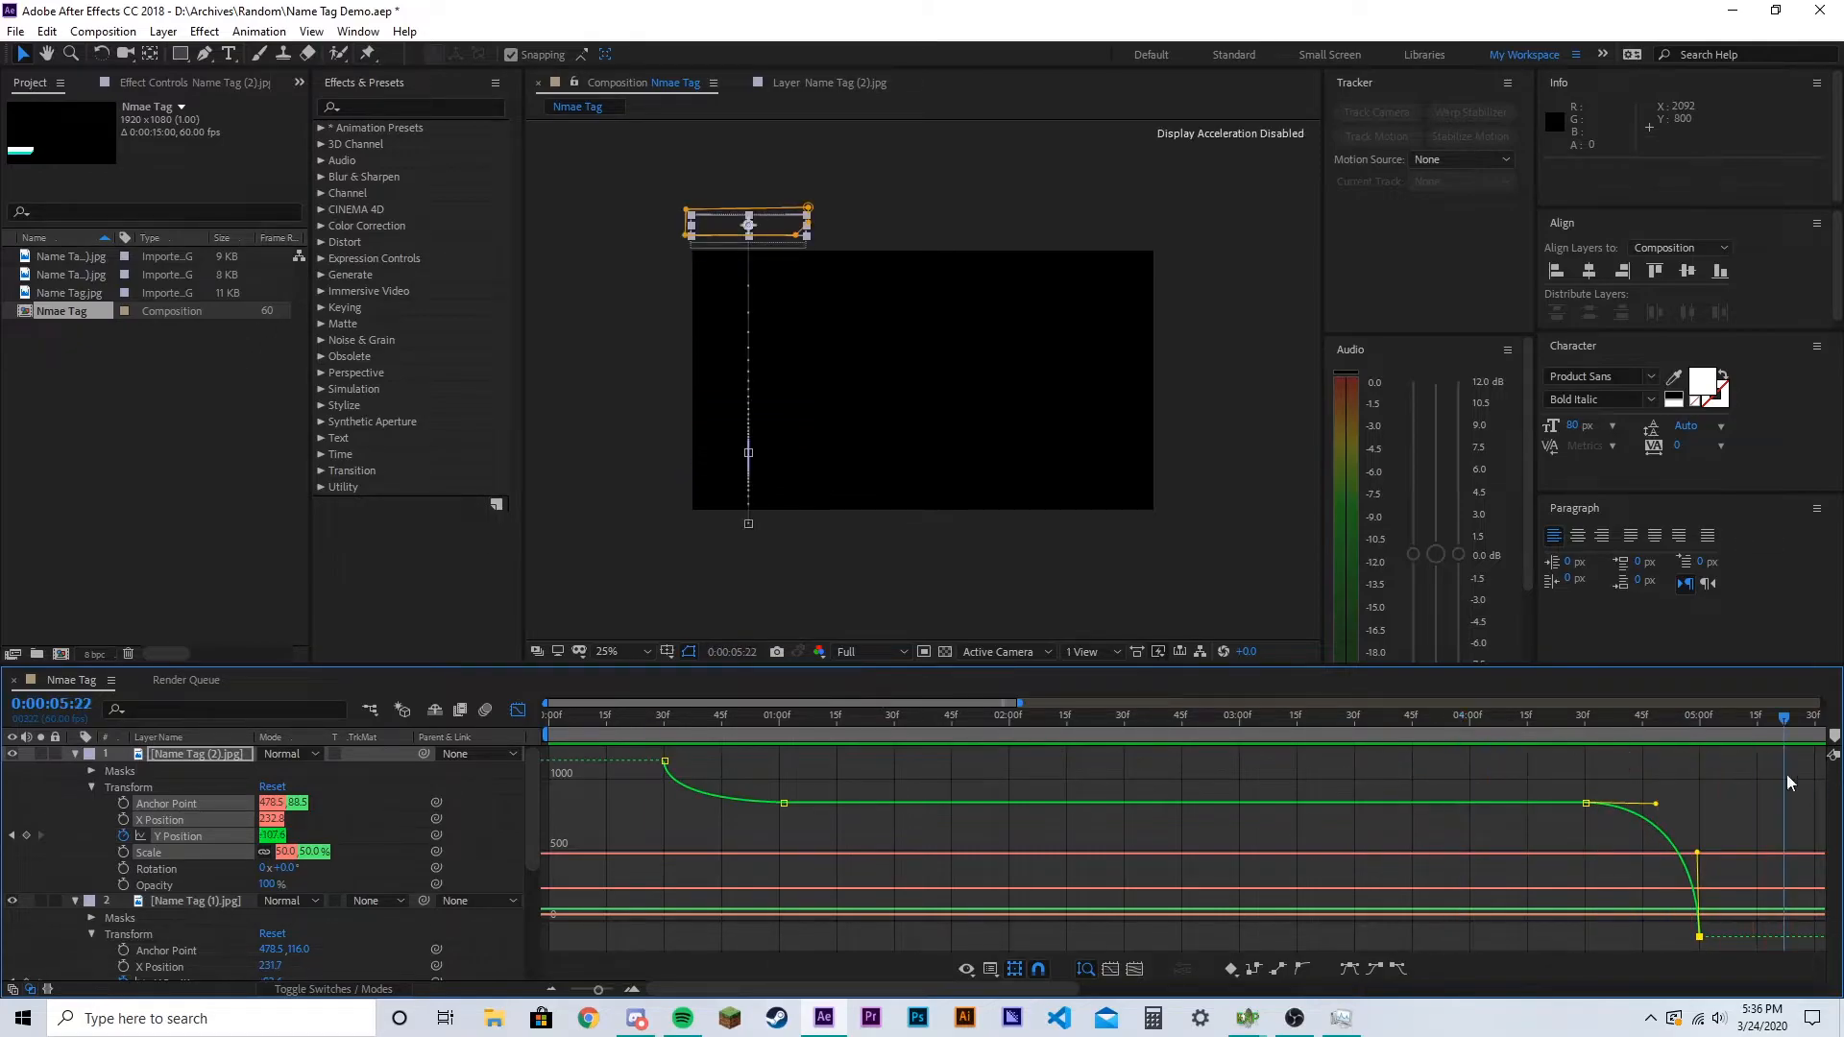
pyautogui.moveTo(1778, 729); pyautogui.dragTo(1697, 740)
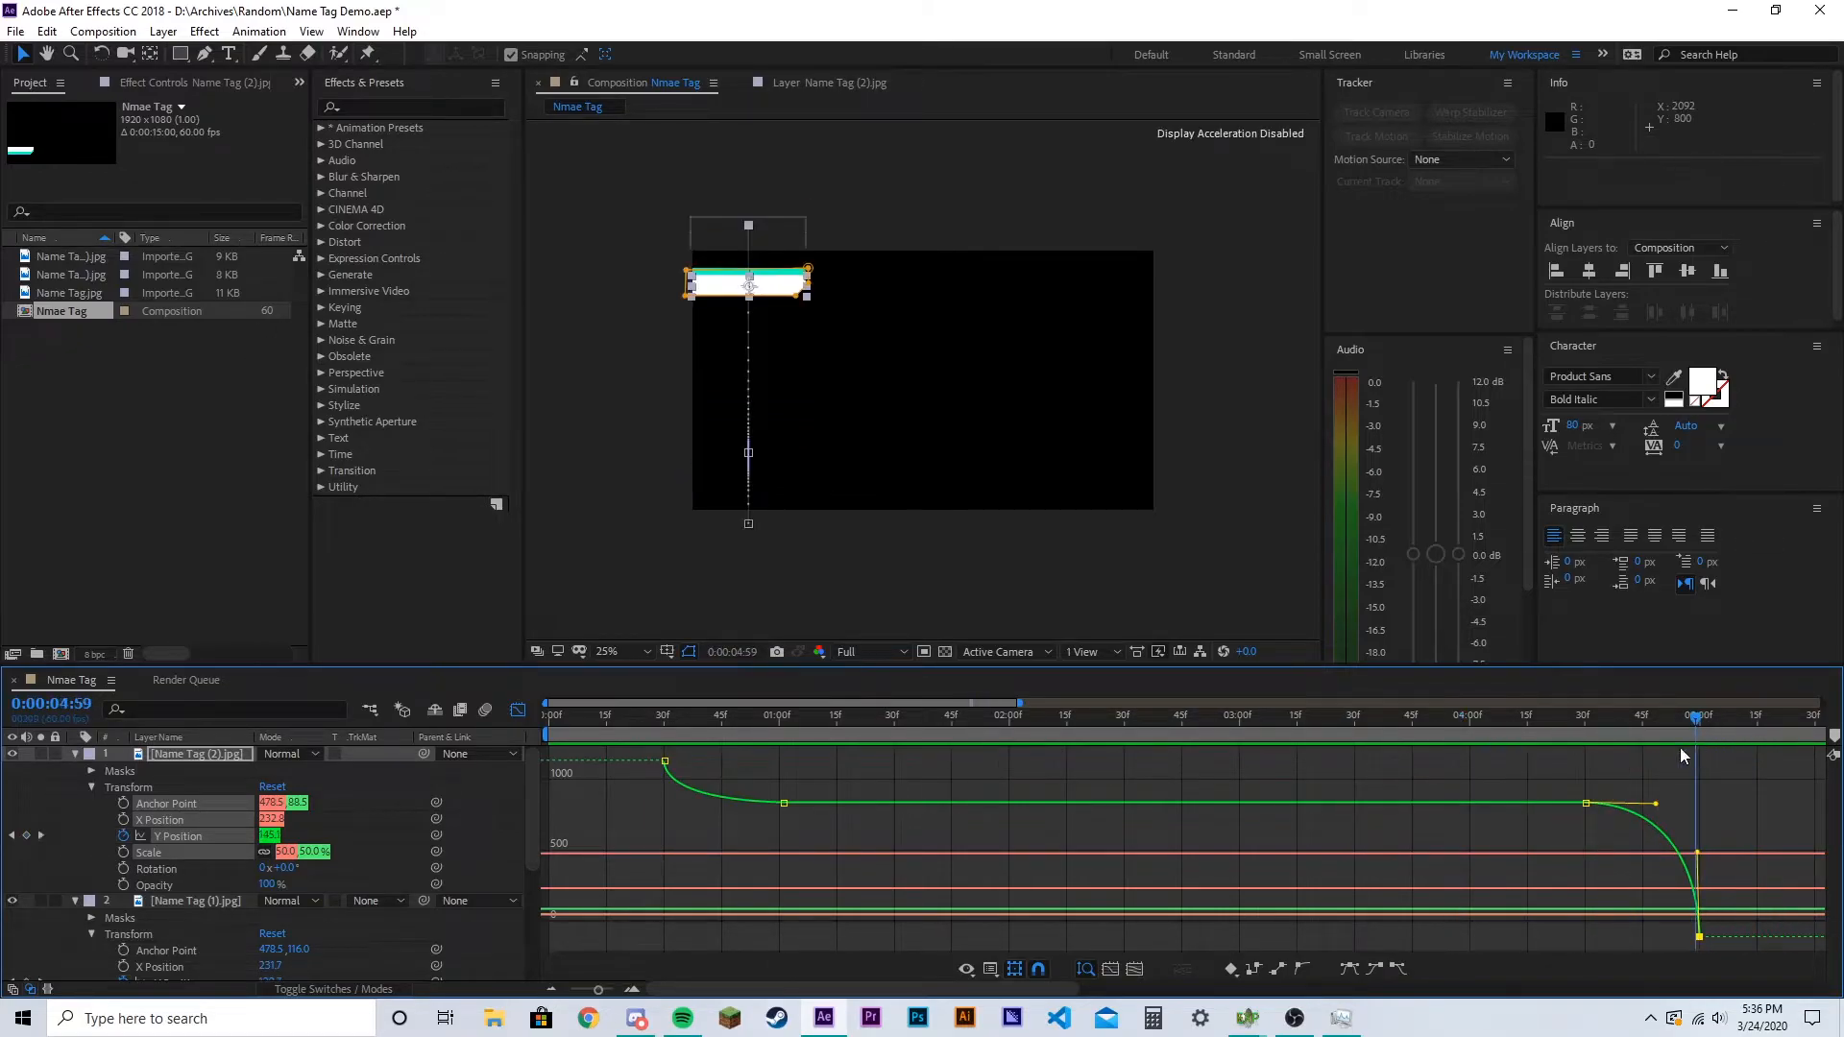
# Flatten Name Tag.jpg's Y Position hold between 0:00:01:10 and 0:00:04:30 by converting both keyframes to linear
pyautogui.click(524, 714)
pyautogui.scroll(-5, 778, 864)
pyautogui.moveTo(803, 905); pyautogui.dragTo(1620, 948)
pyautogui.click(518, 711)
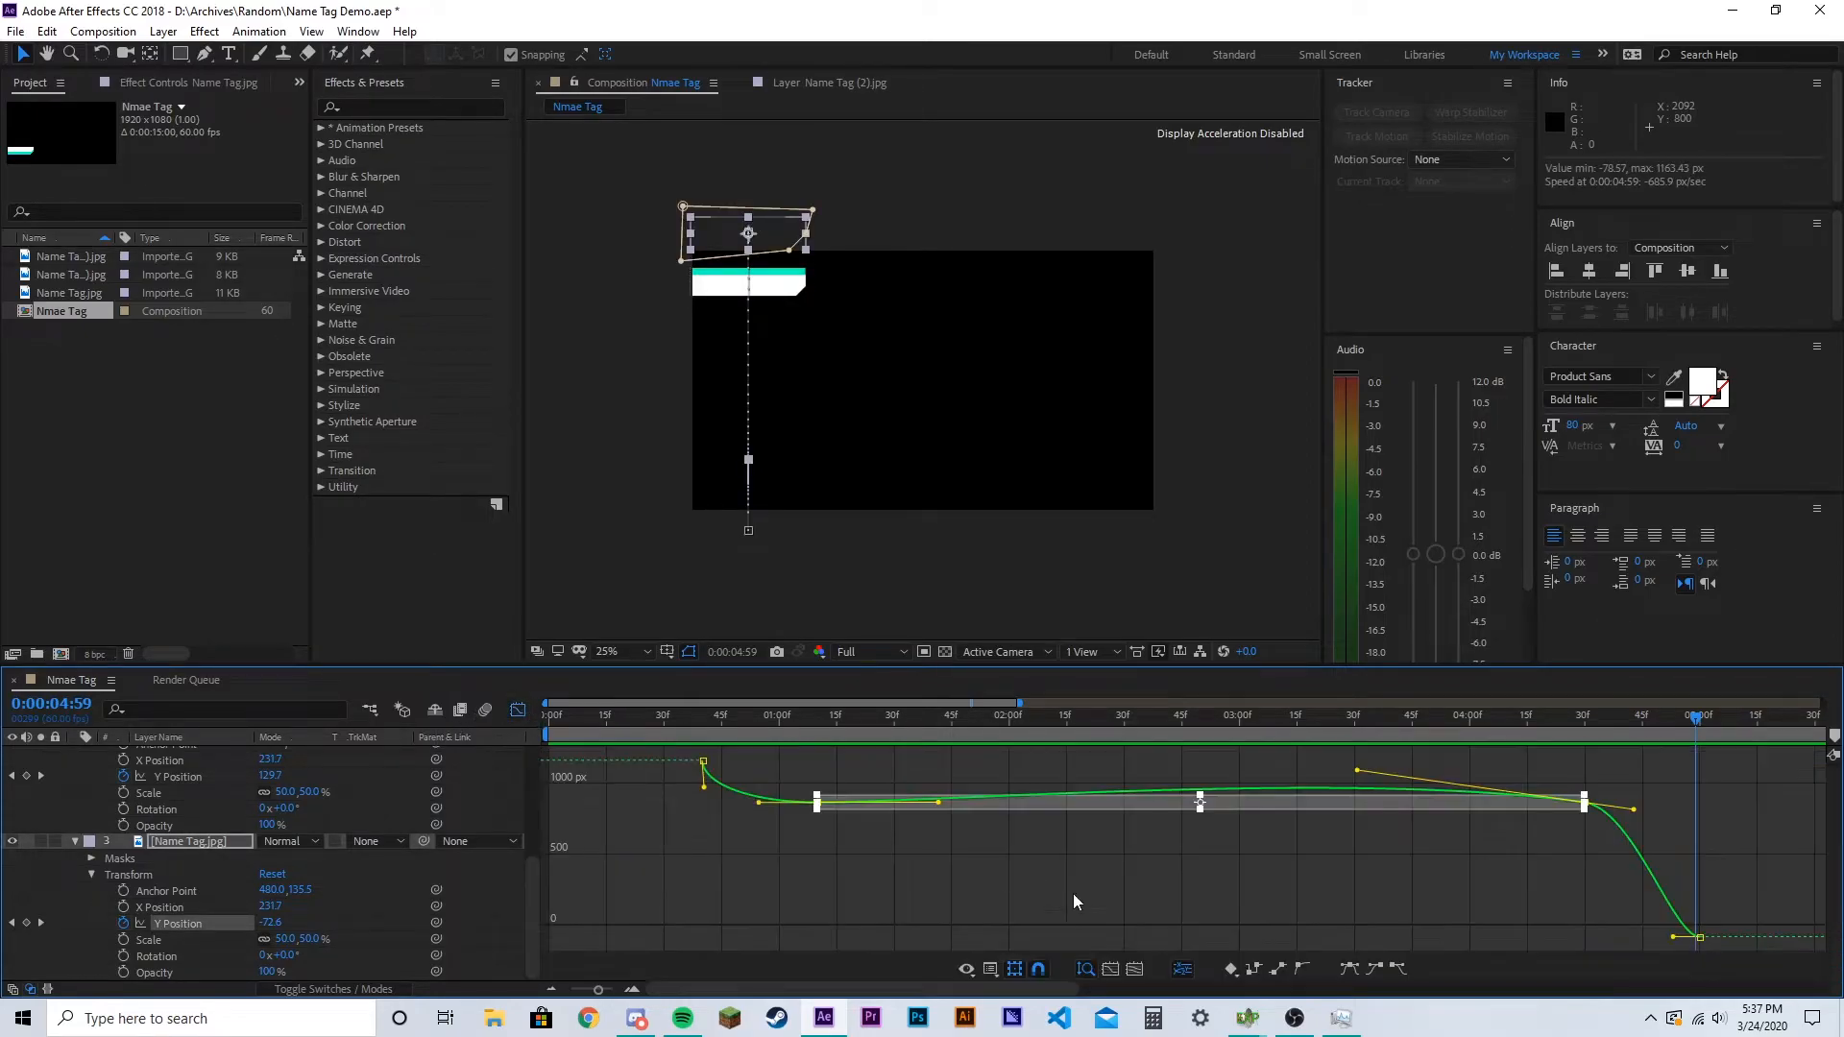
pyautogui.click(1279, 968)
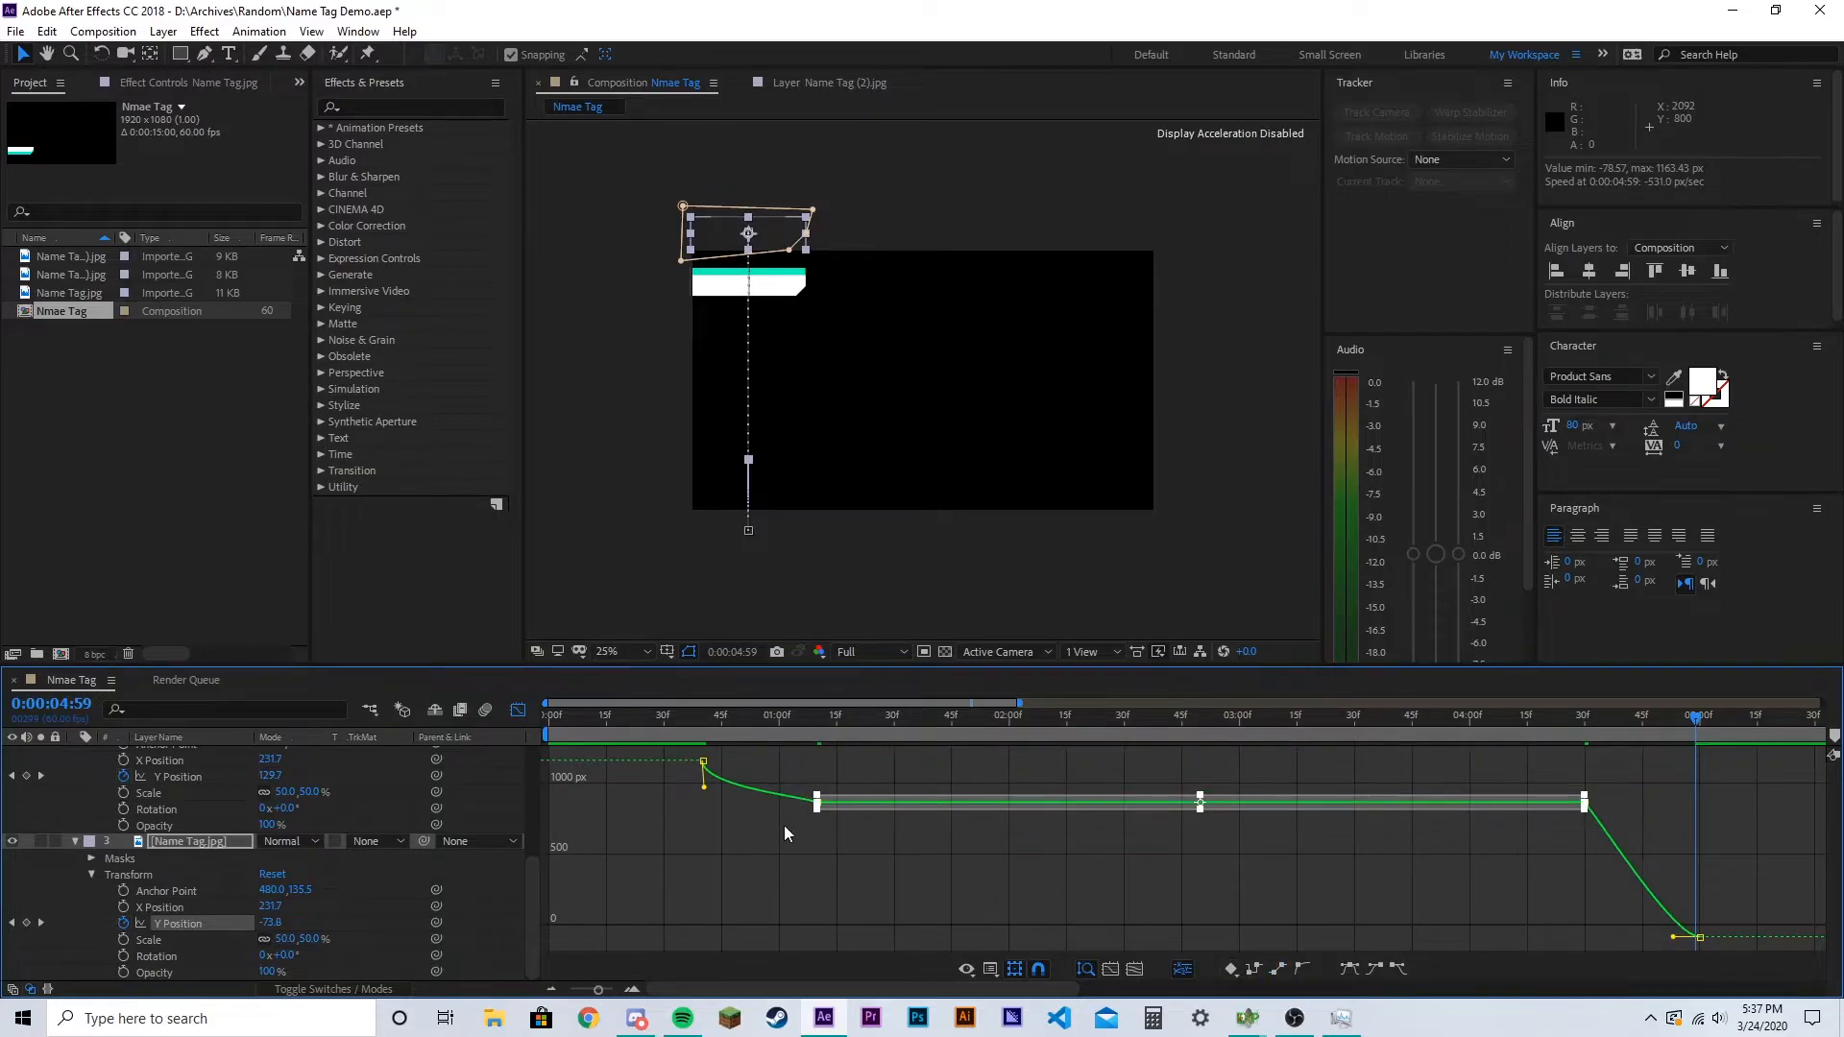
# Apply Easy Ease In to Name Tag.jpg's rise-end keyframe at 0:00:01:10 and lengthen its incoming handle
pyautogui.click(811, 805)
pyautogui.click(820, 807)
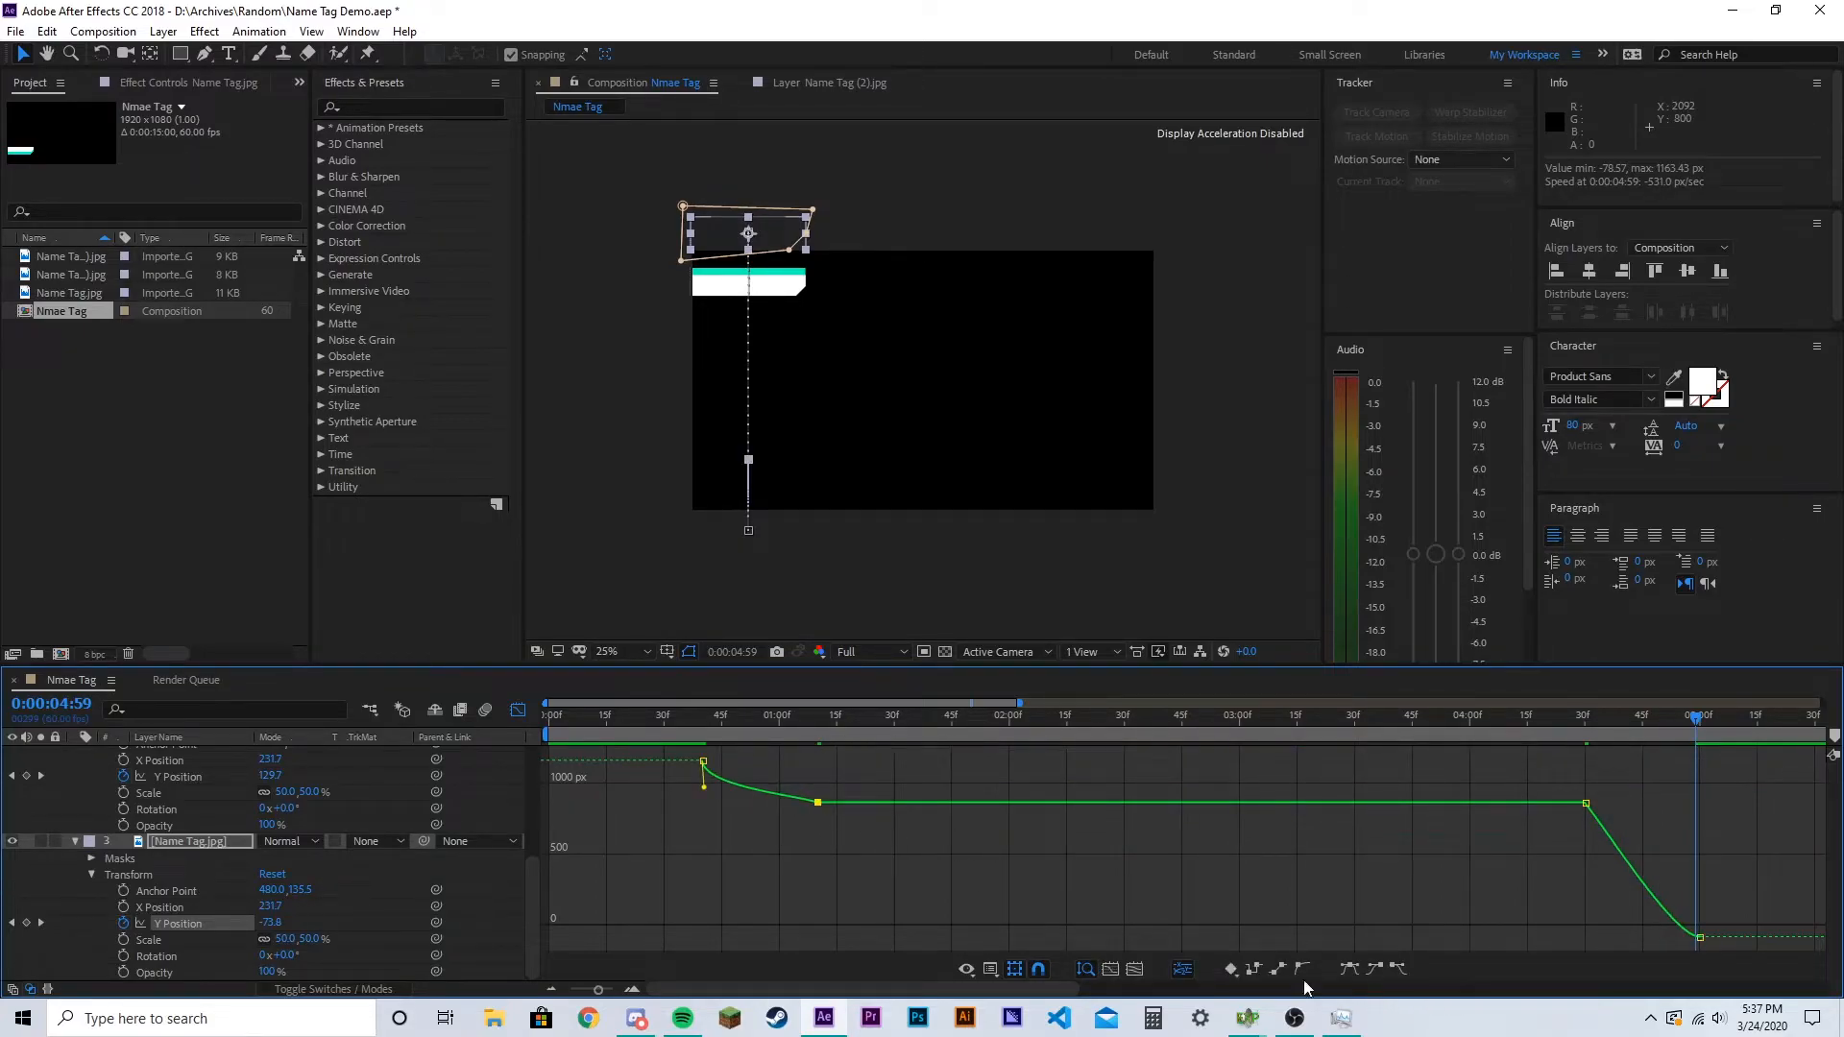
pyautogui.click(1370, 967)
pyautogui.moveTo(779, 804); pyautogui.dragTo(746, 805)
# Apply Easy Ease Out to Name Tag.jpg's 0:00:04:30 keyframe and shape its exit curve to accelerate toward 0:00:05:00
pyautogui.click(1584, 804)
pyautogui.click(1401, 966)
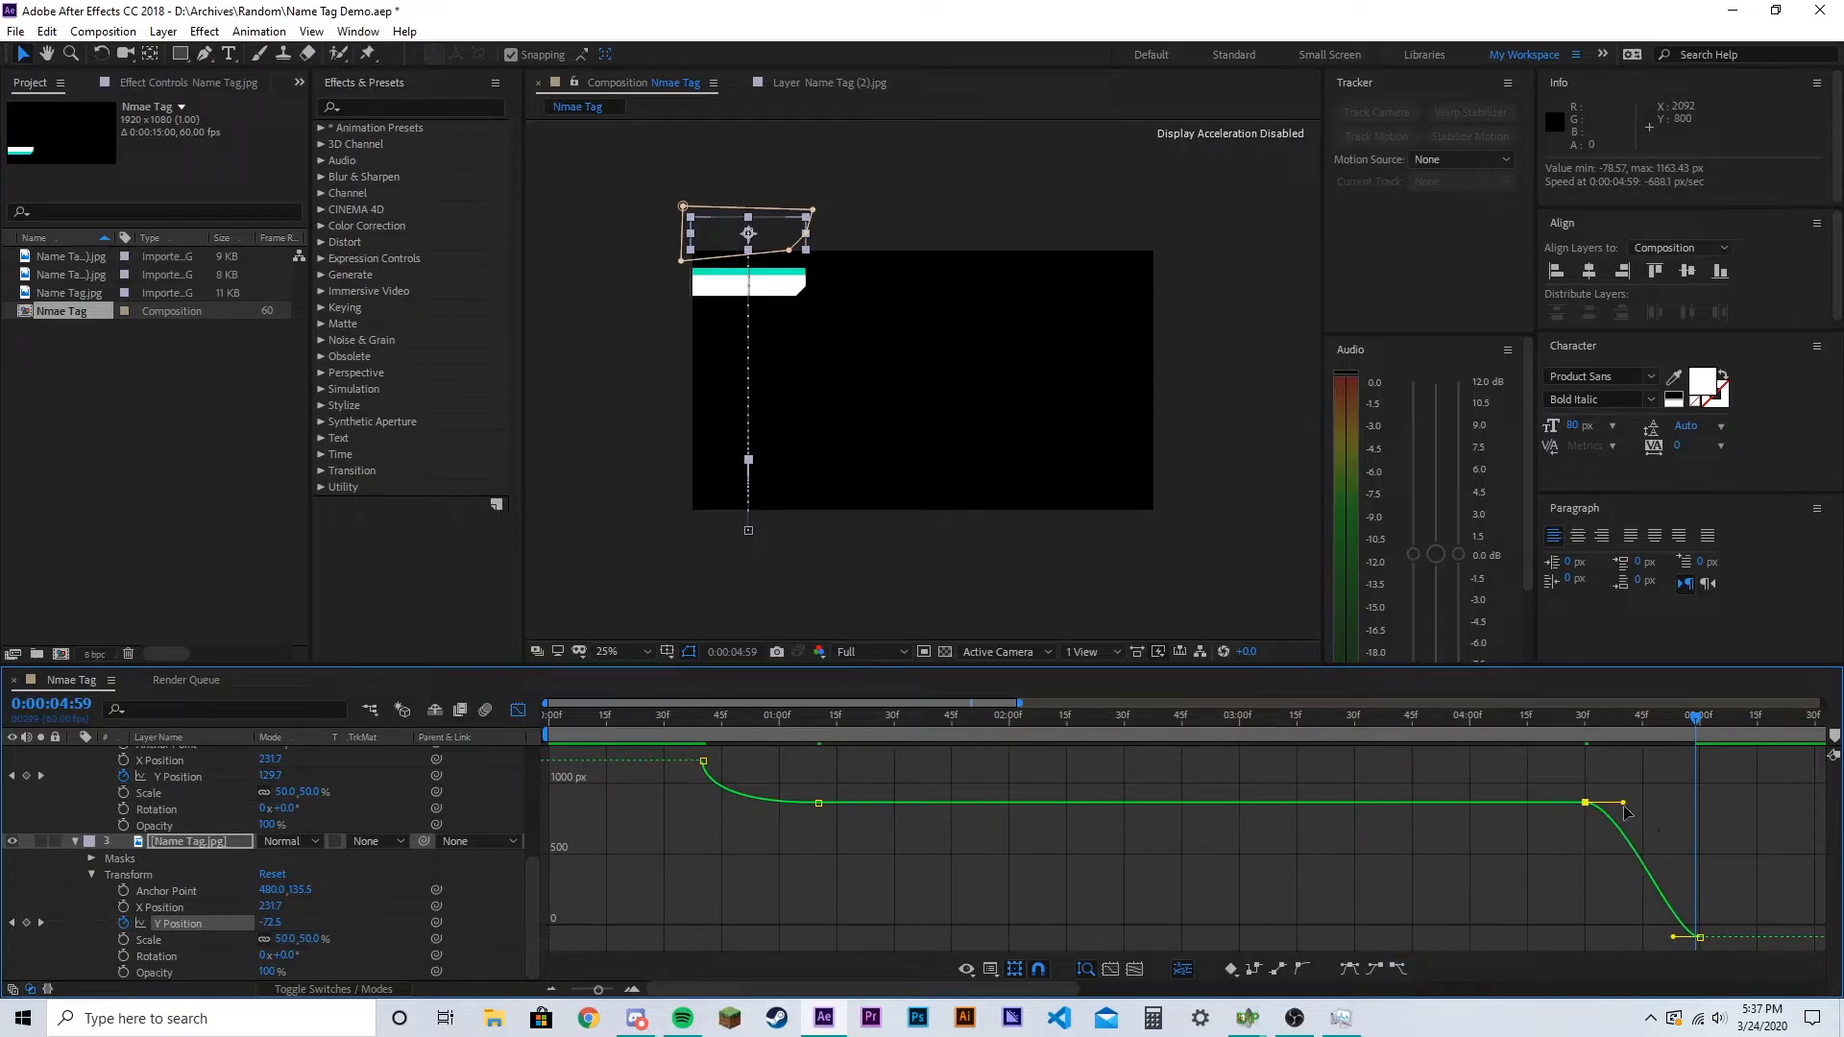
pyautogui.moveTo(1623, 803)
pyautogui.mouseDown()
pyautogui.moveTo(1666, 803)
pyautogui.moveTo(1645, 803)
pyautogui.mouseUp()
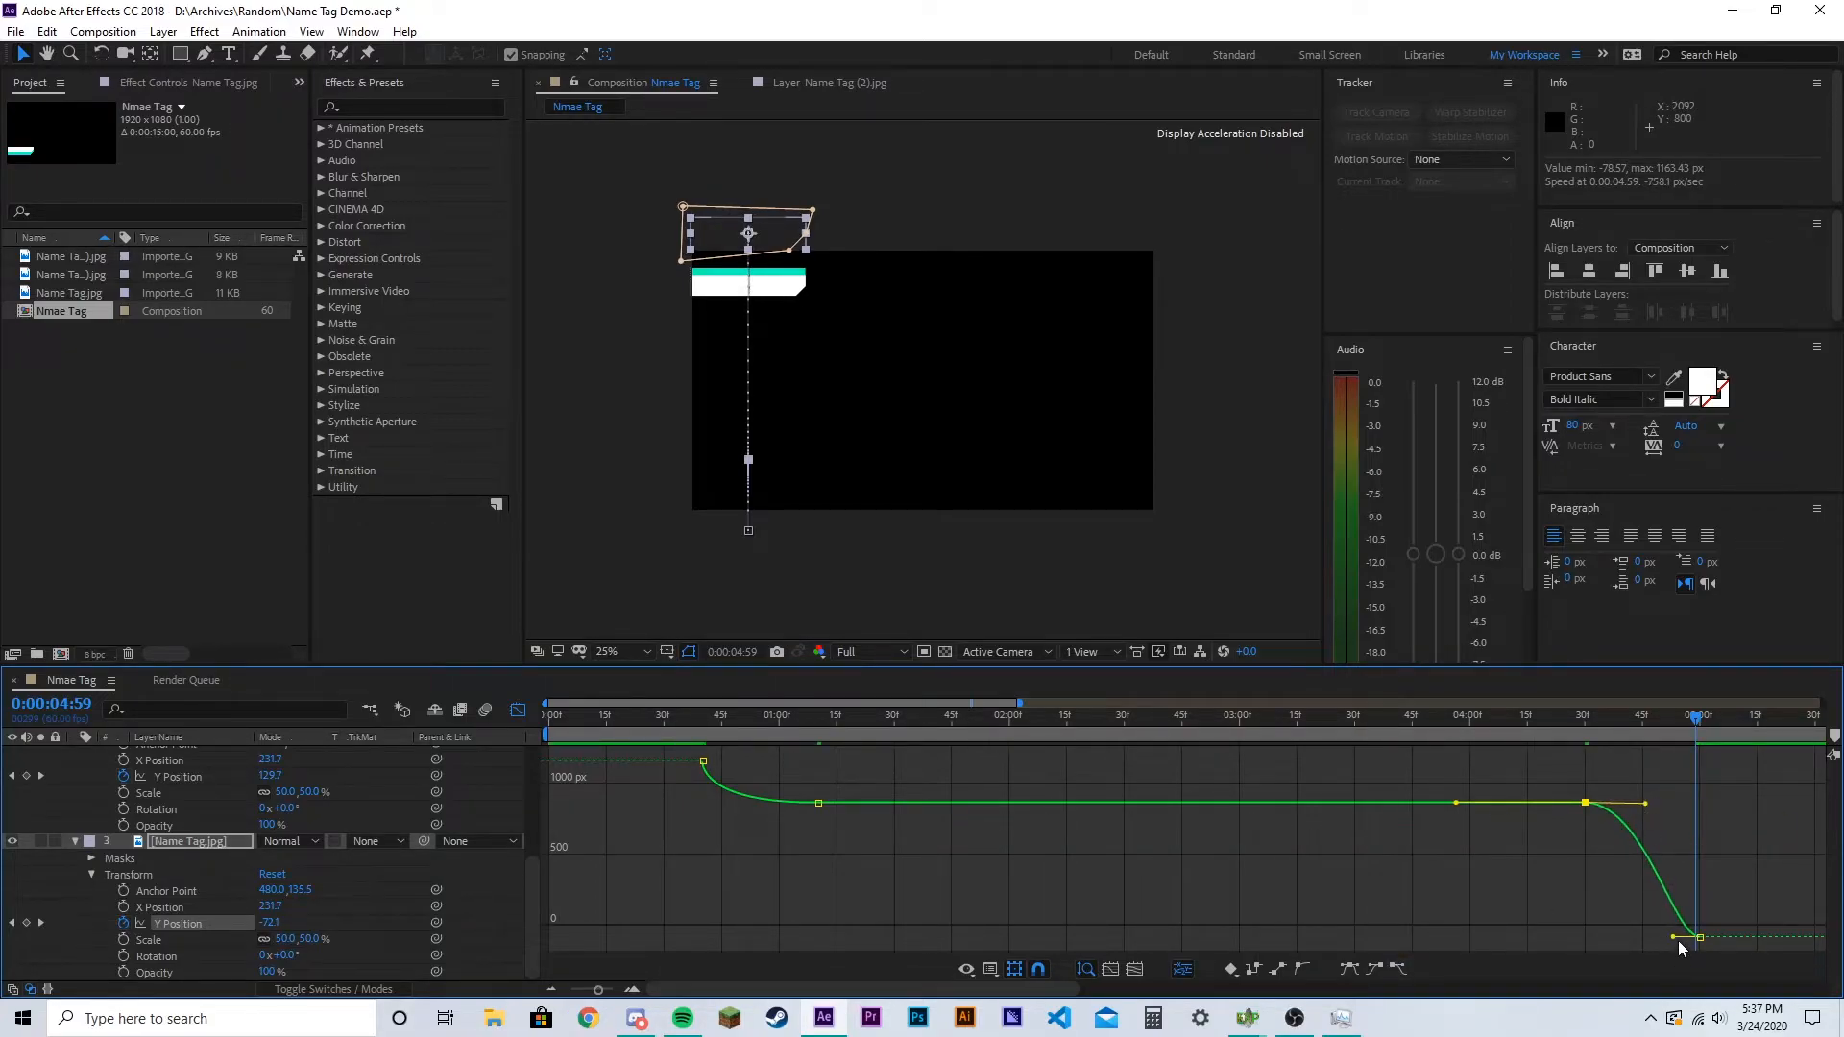
pyautogui.moveTo(1677, 931); pyautogui.dragTo(1706, 851)
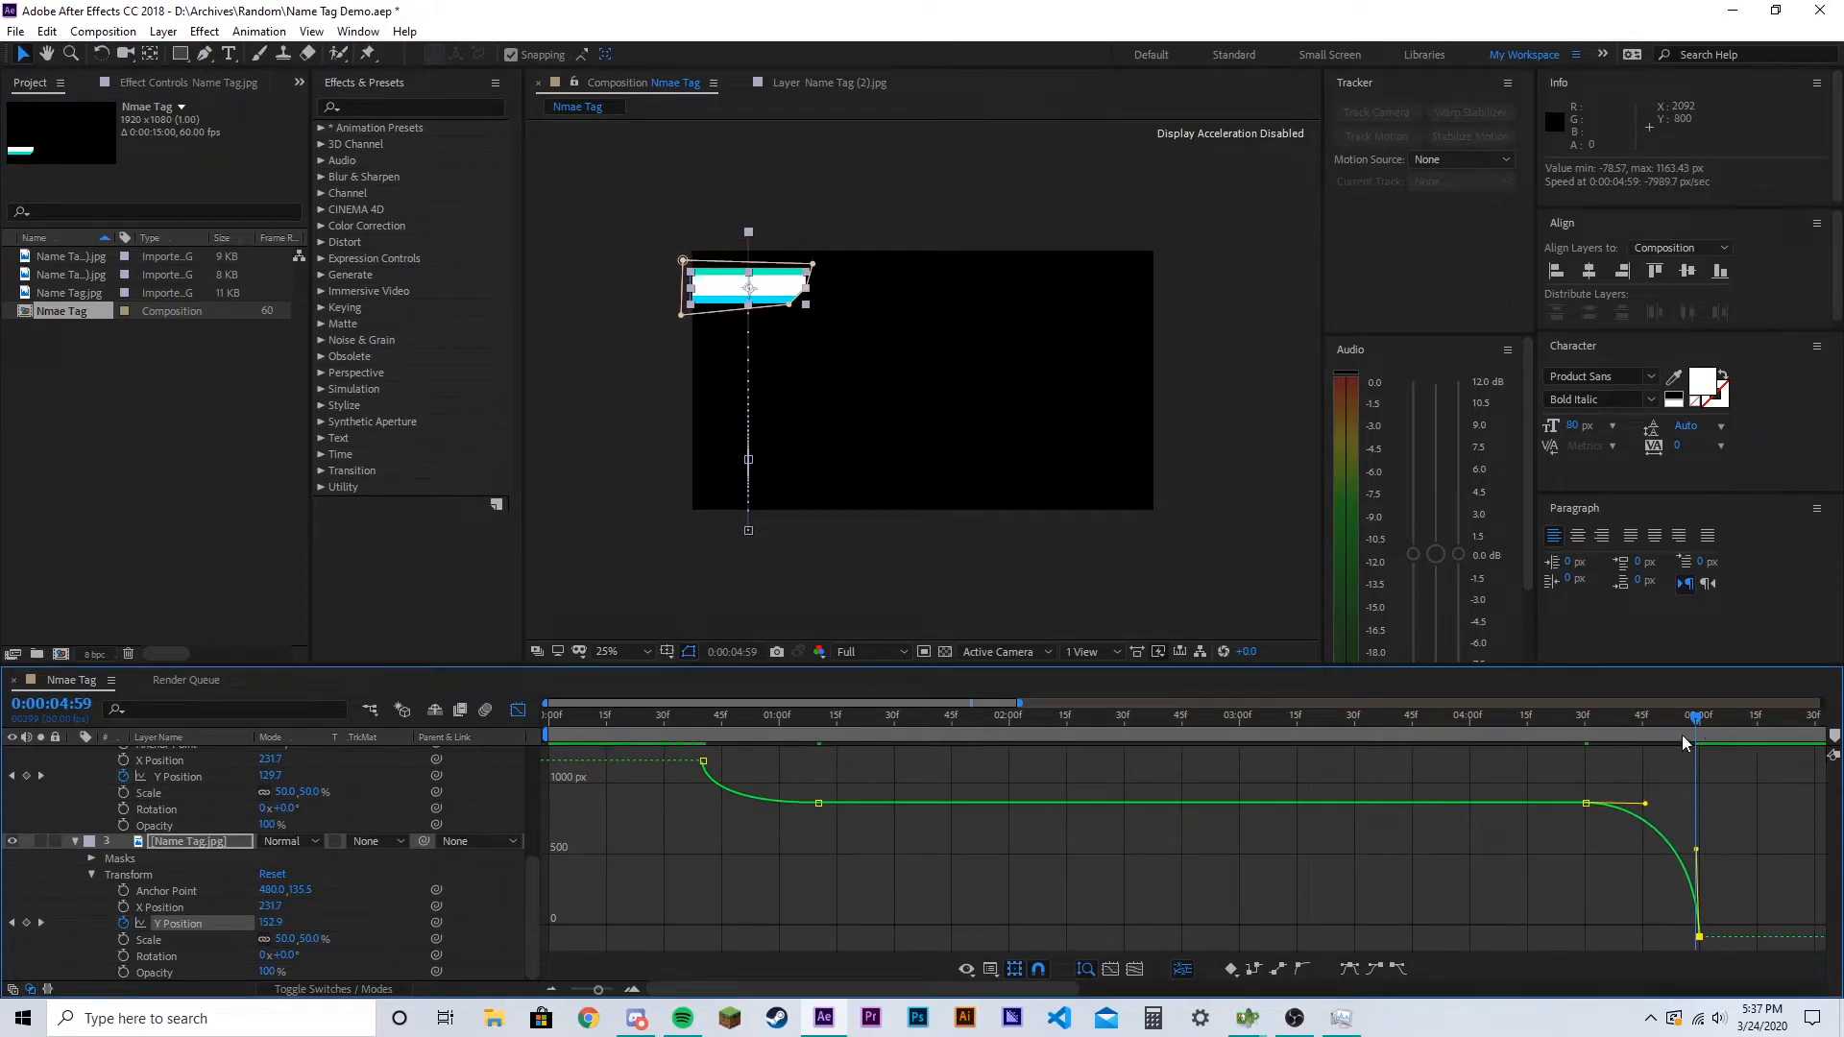
# Preview the full animation from the start, and return to the keyframe view with the playhead at 0:00:04:33
pyautogui.press('space')
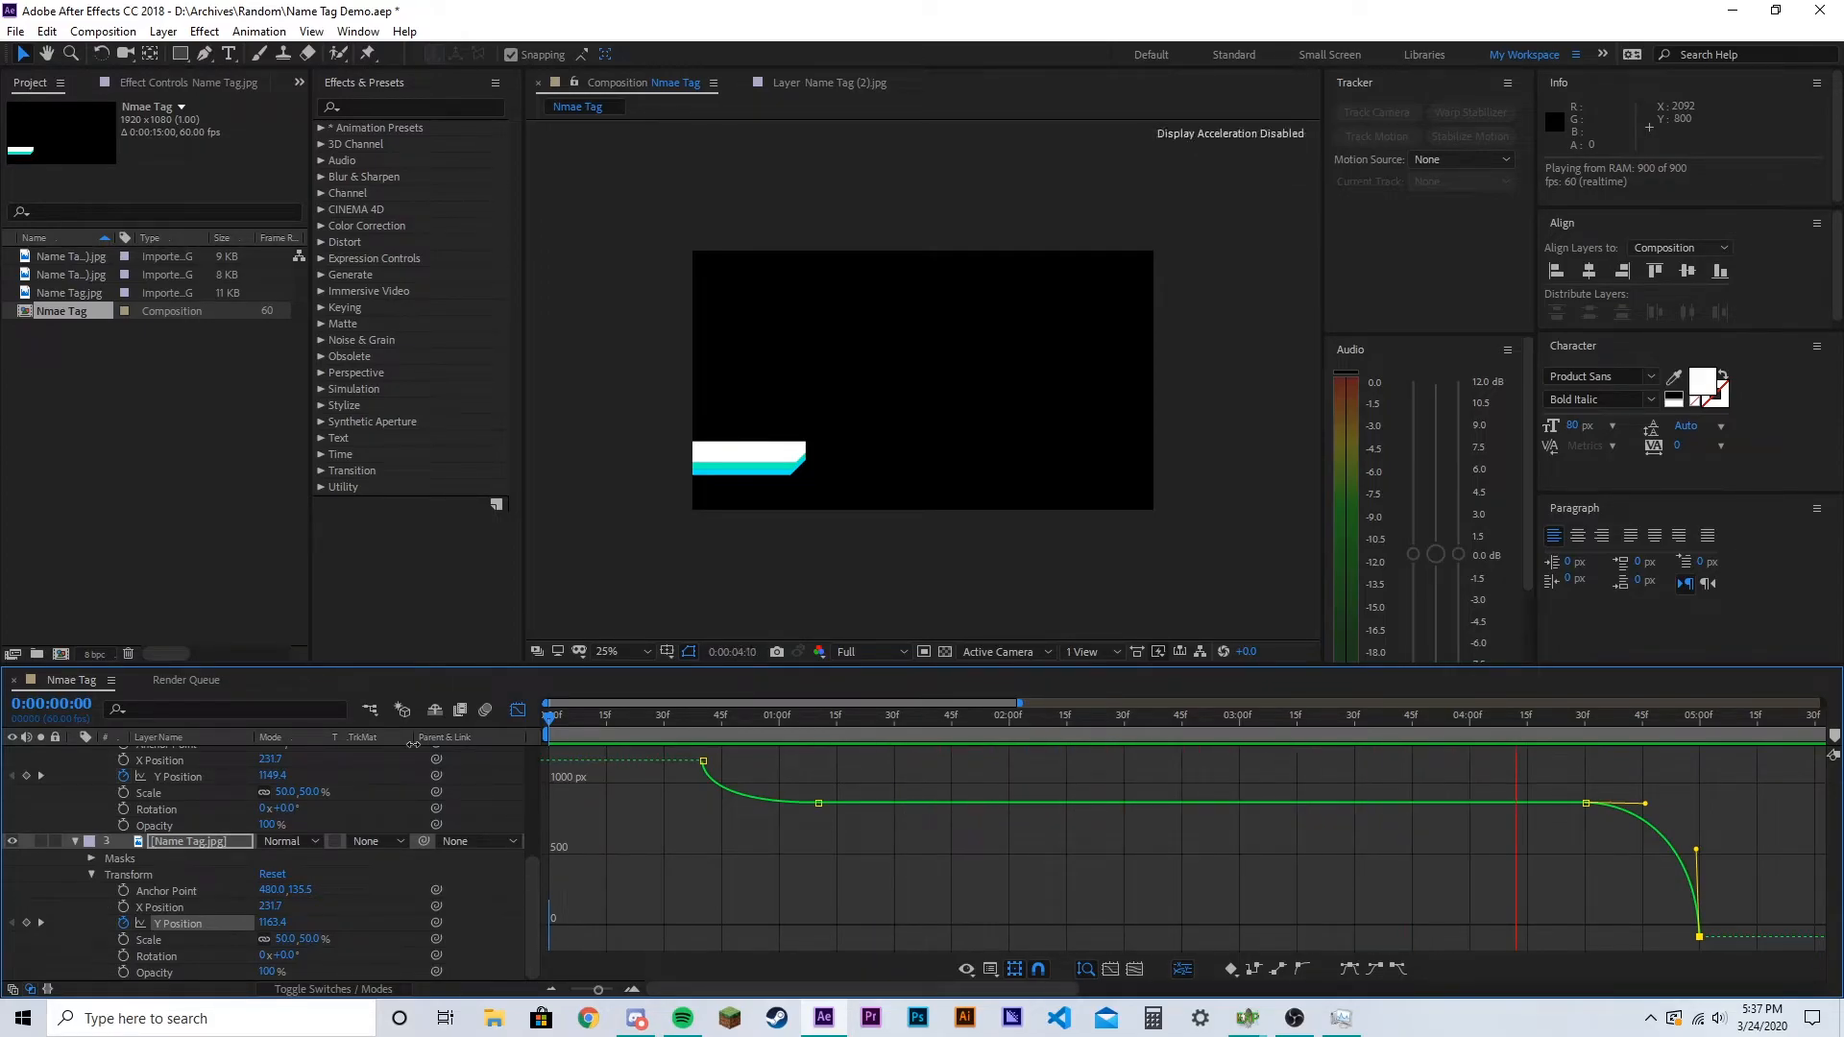
pyautogui.press('space')
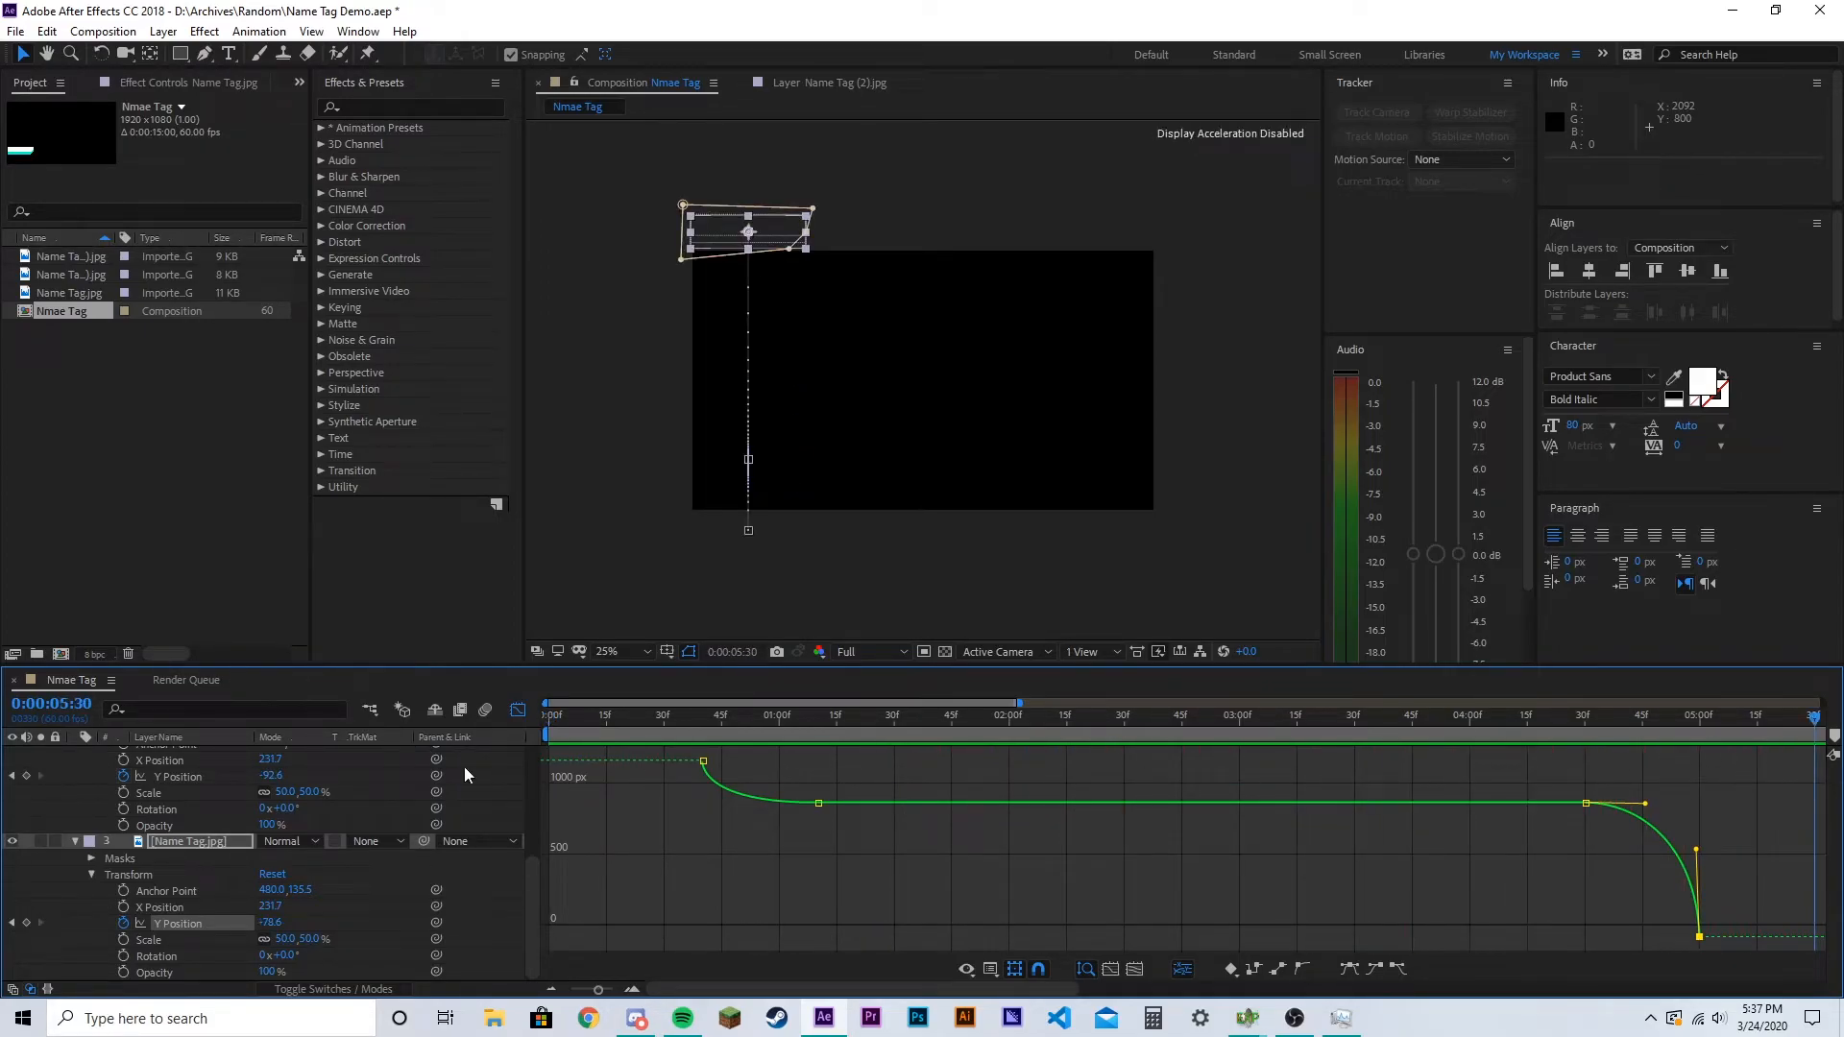
pyautogui.click(518, 710)
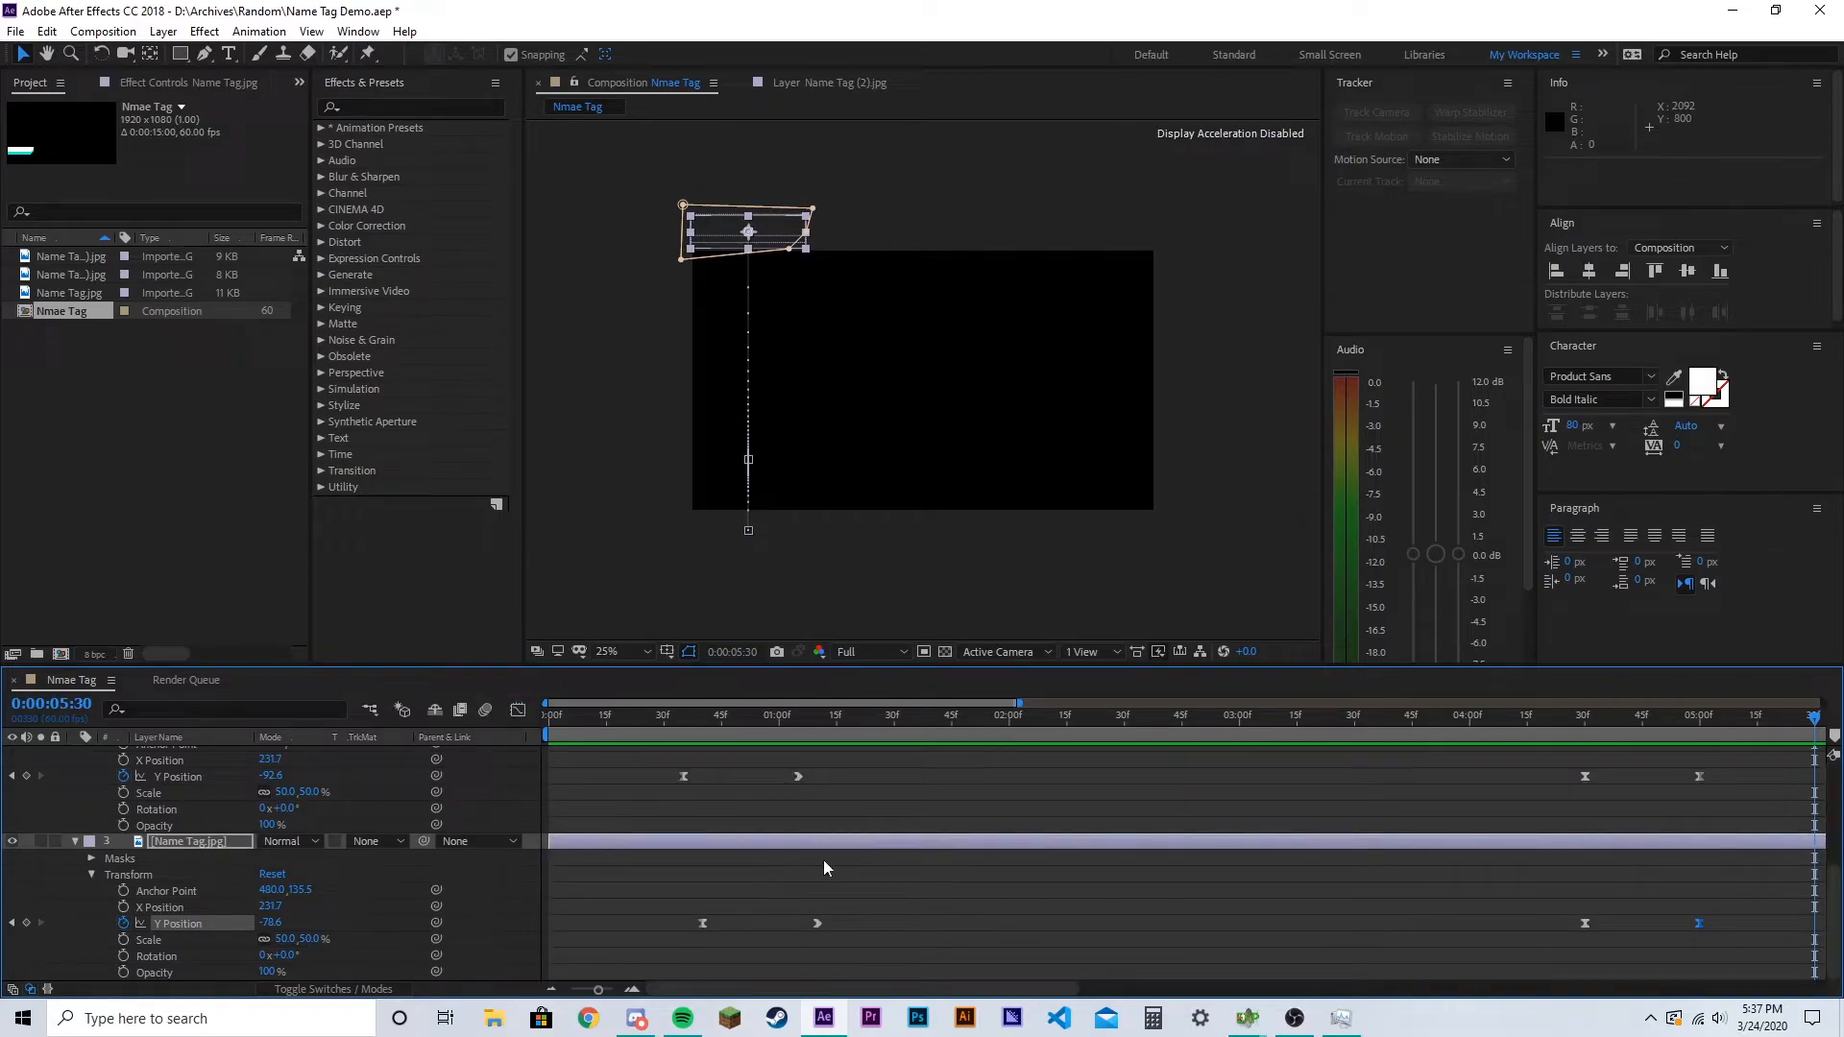
pyautogui.moveTo(1815, 723); pyautogui.dragTo(1596, 831)
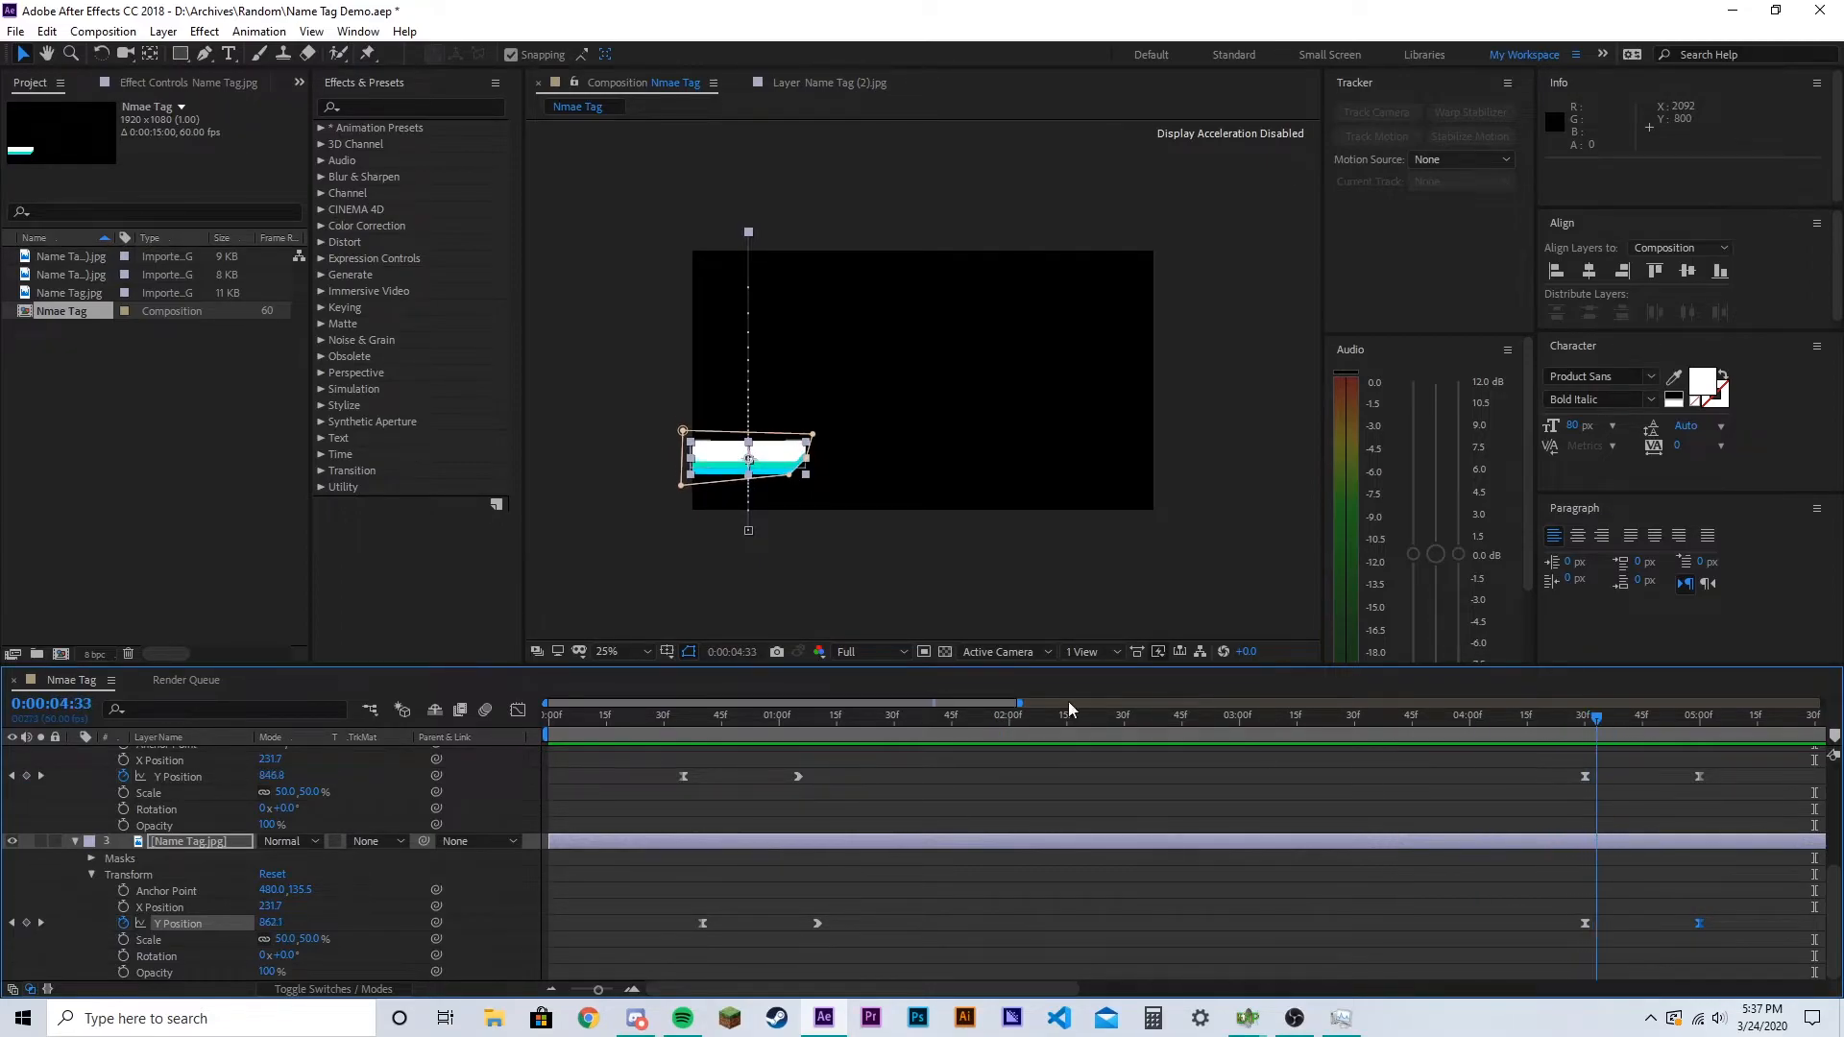
# Fit the composition in the viewer and preview the three layers' exit movement at the larger size
pyautogui.click(615, 651)
pyautogui.click(620, 330)
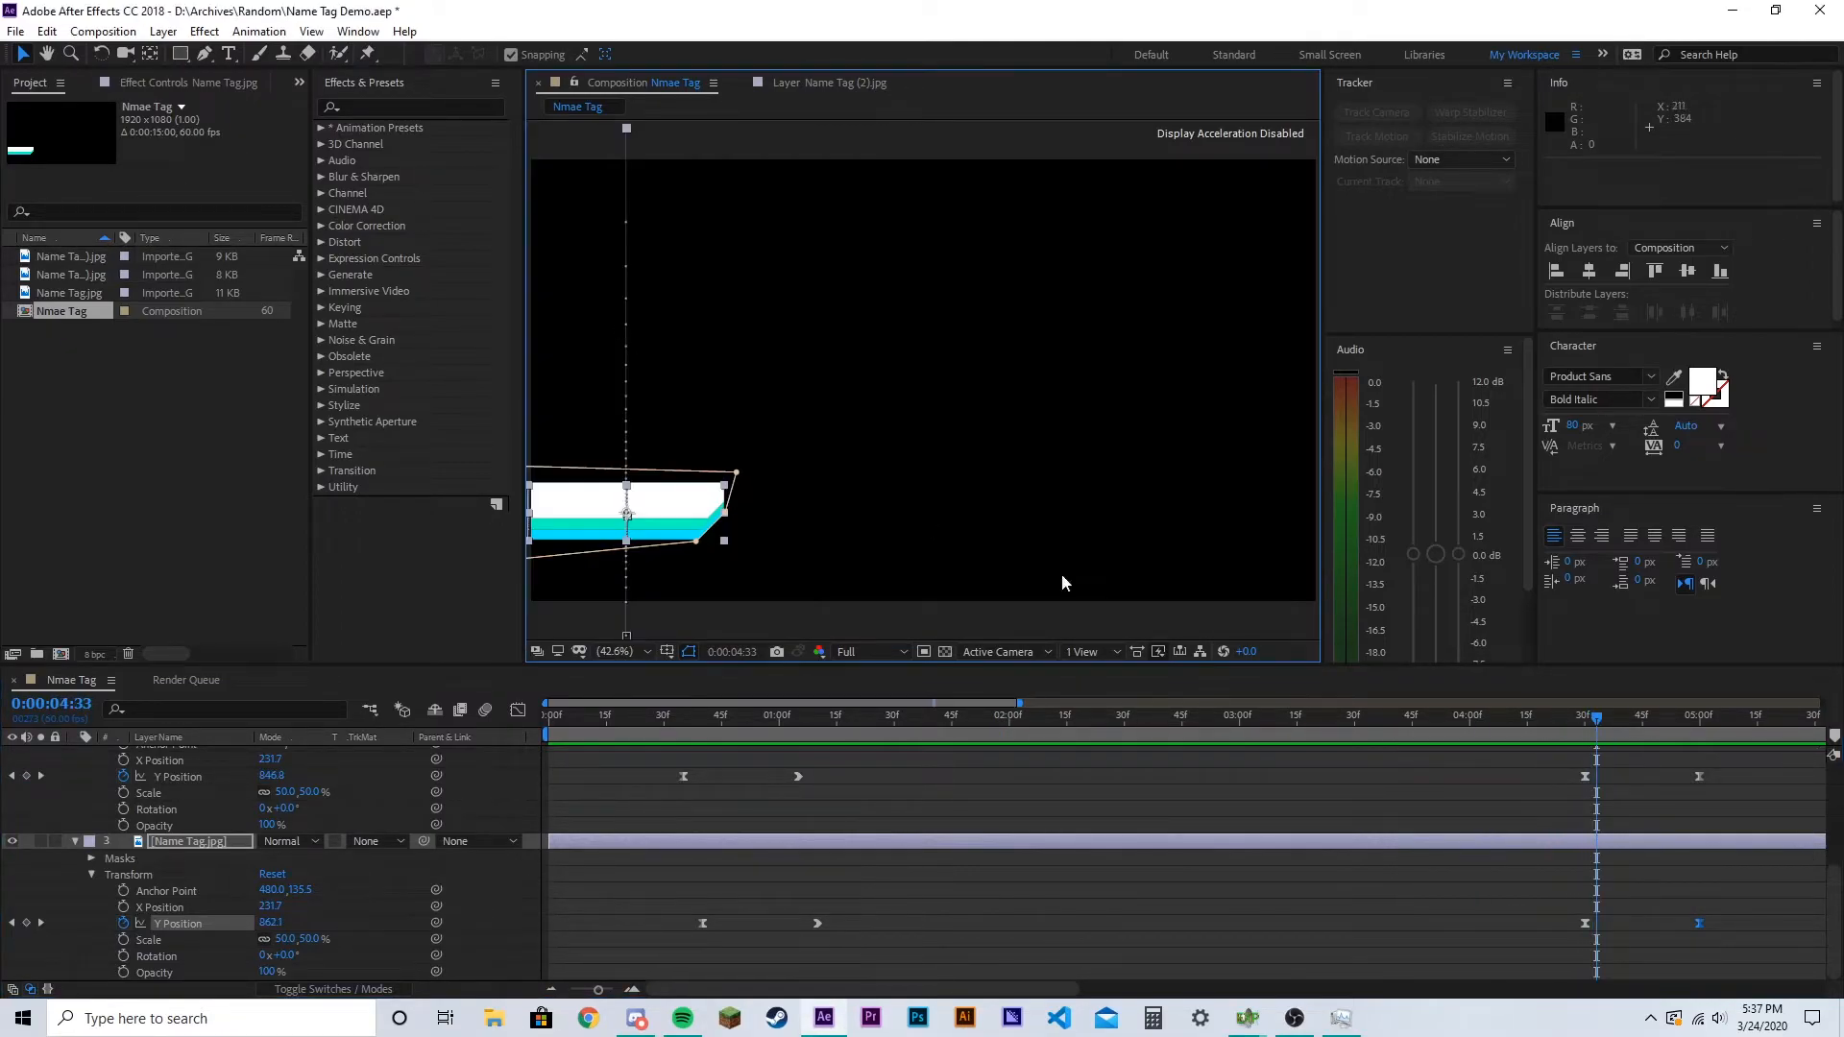
pyautogui.moveTo(1531, 727); pyautogui.dragTo(1554, 780)
pyautogui.press('space')
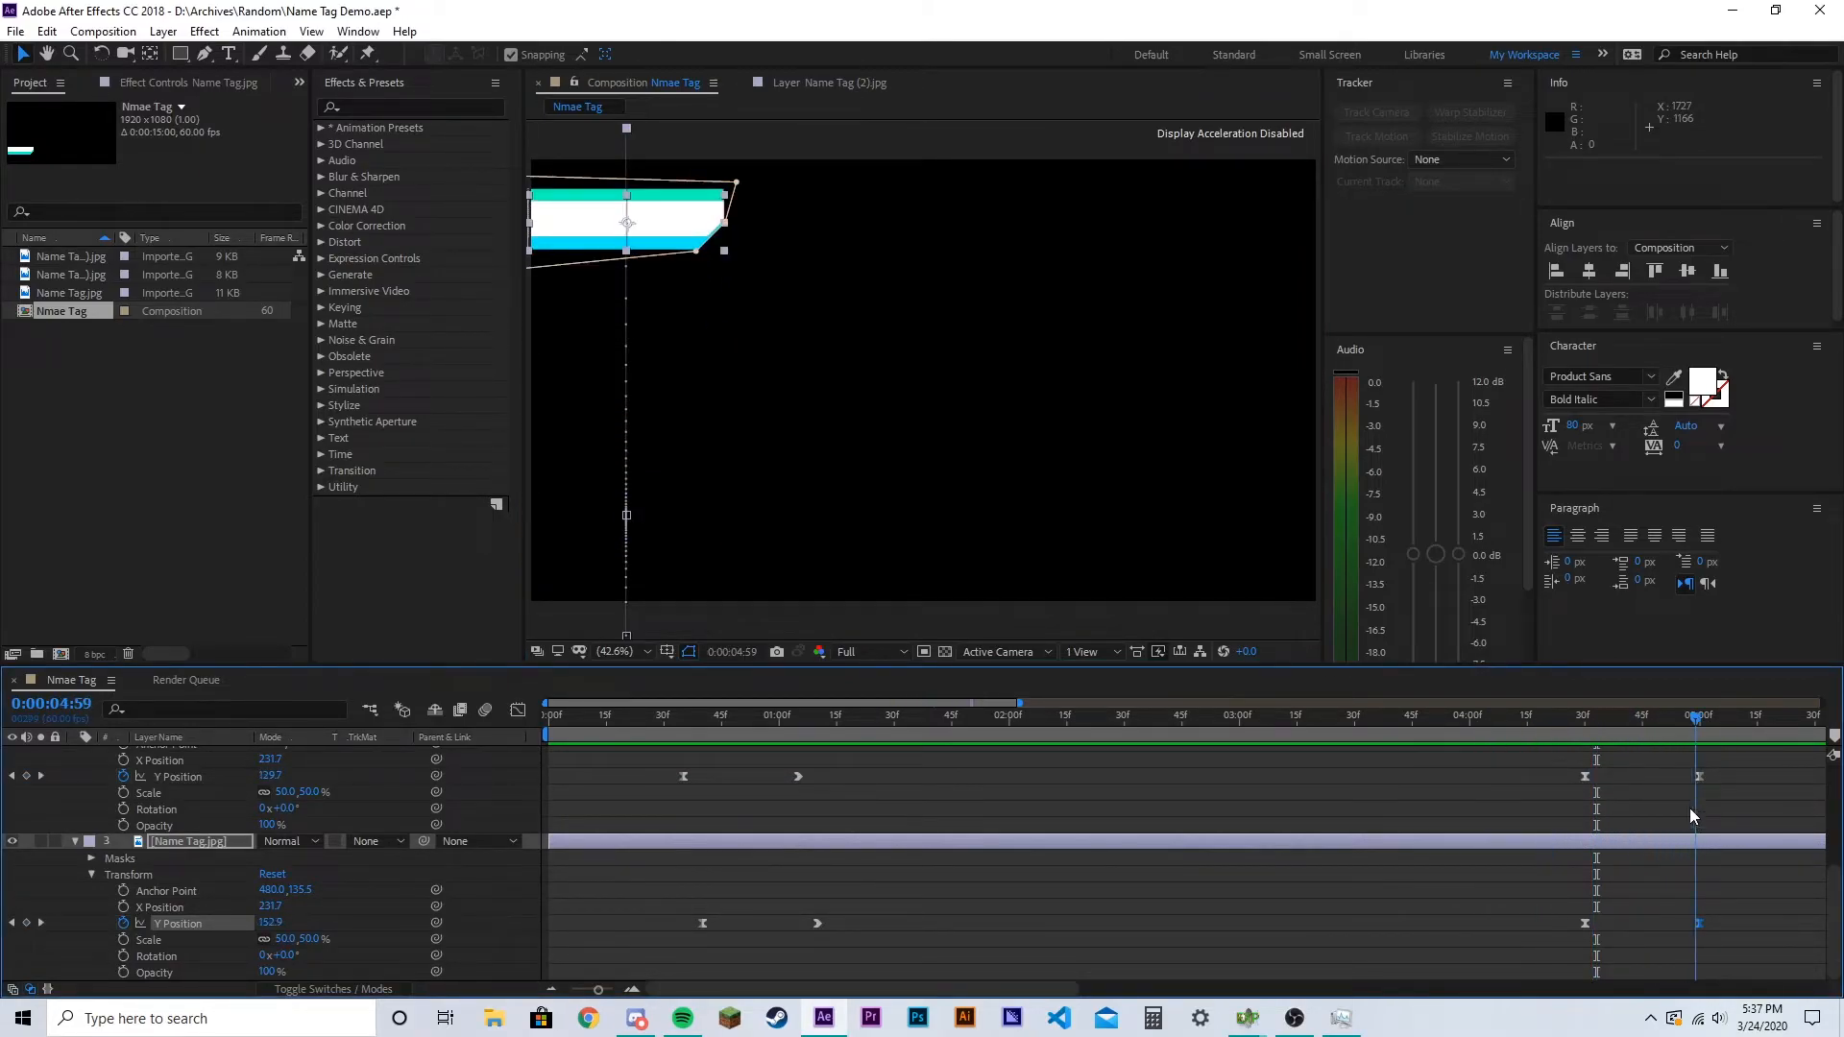
# Move Name Tag (1).jpg's two exit Y Position keyframes earlier together so the exit ends at 0:00:04:55
pyautogui.scroll(2, 1575, 845)
pyautogui.moveTo(1508, 845); pyautogui.dragTo(1762, 901)
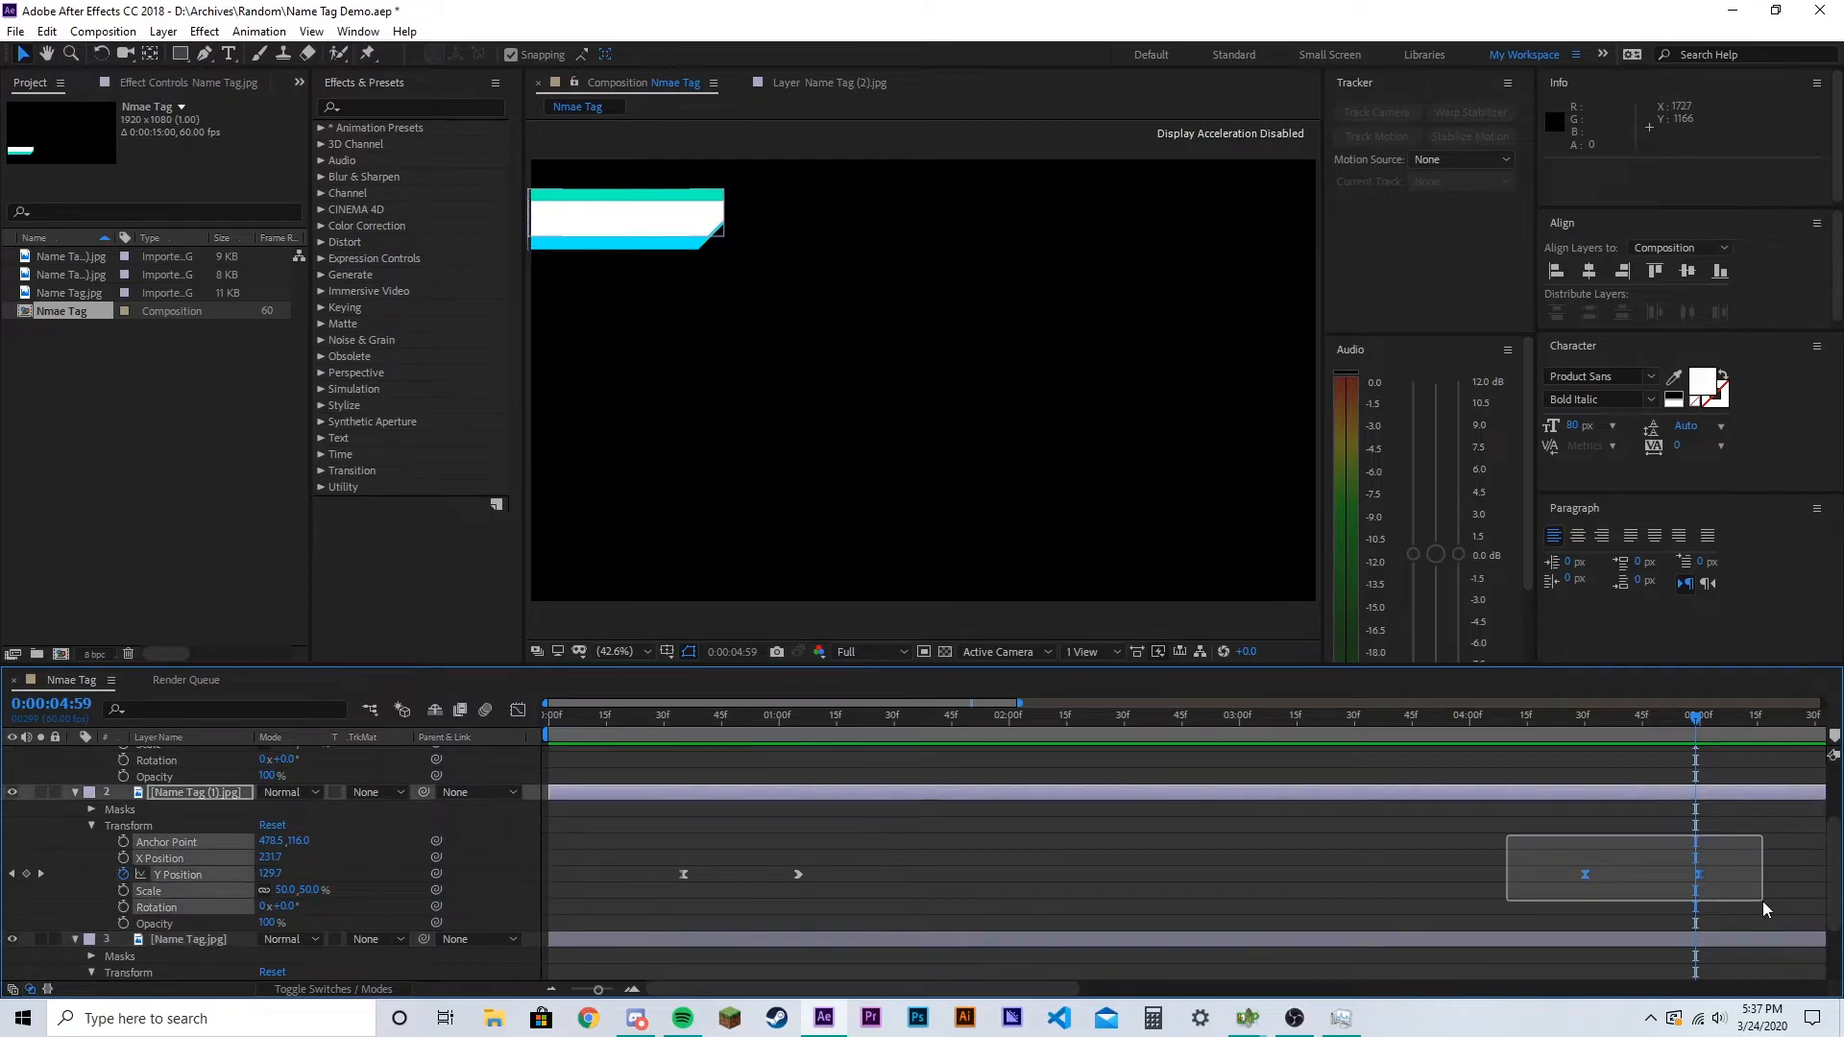
pyautogui.moveTo(1696, 719); pyautogui.dragTo(1552, 752)
pyautogui.press('space')
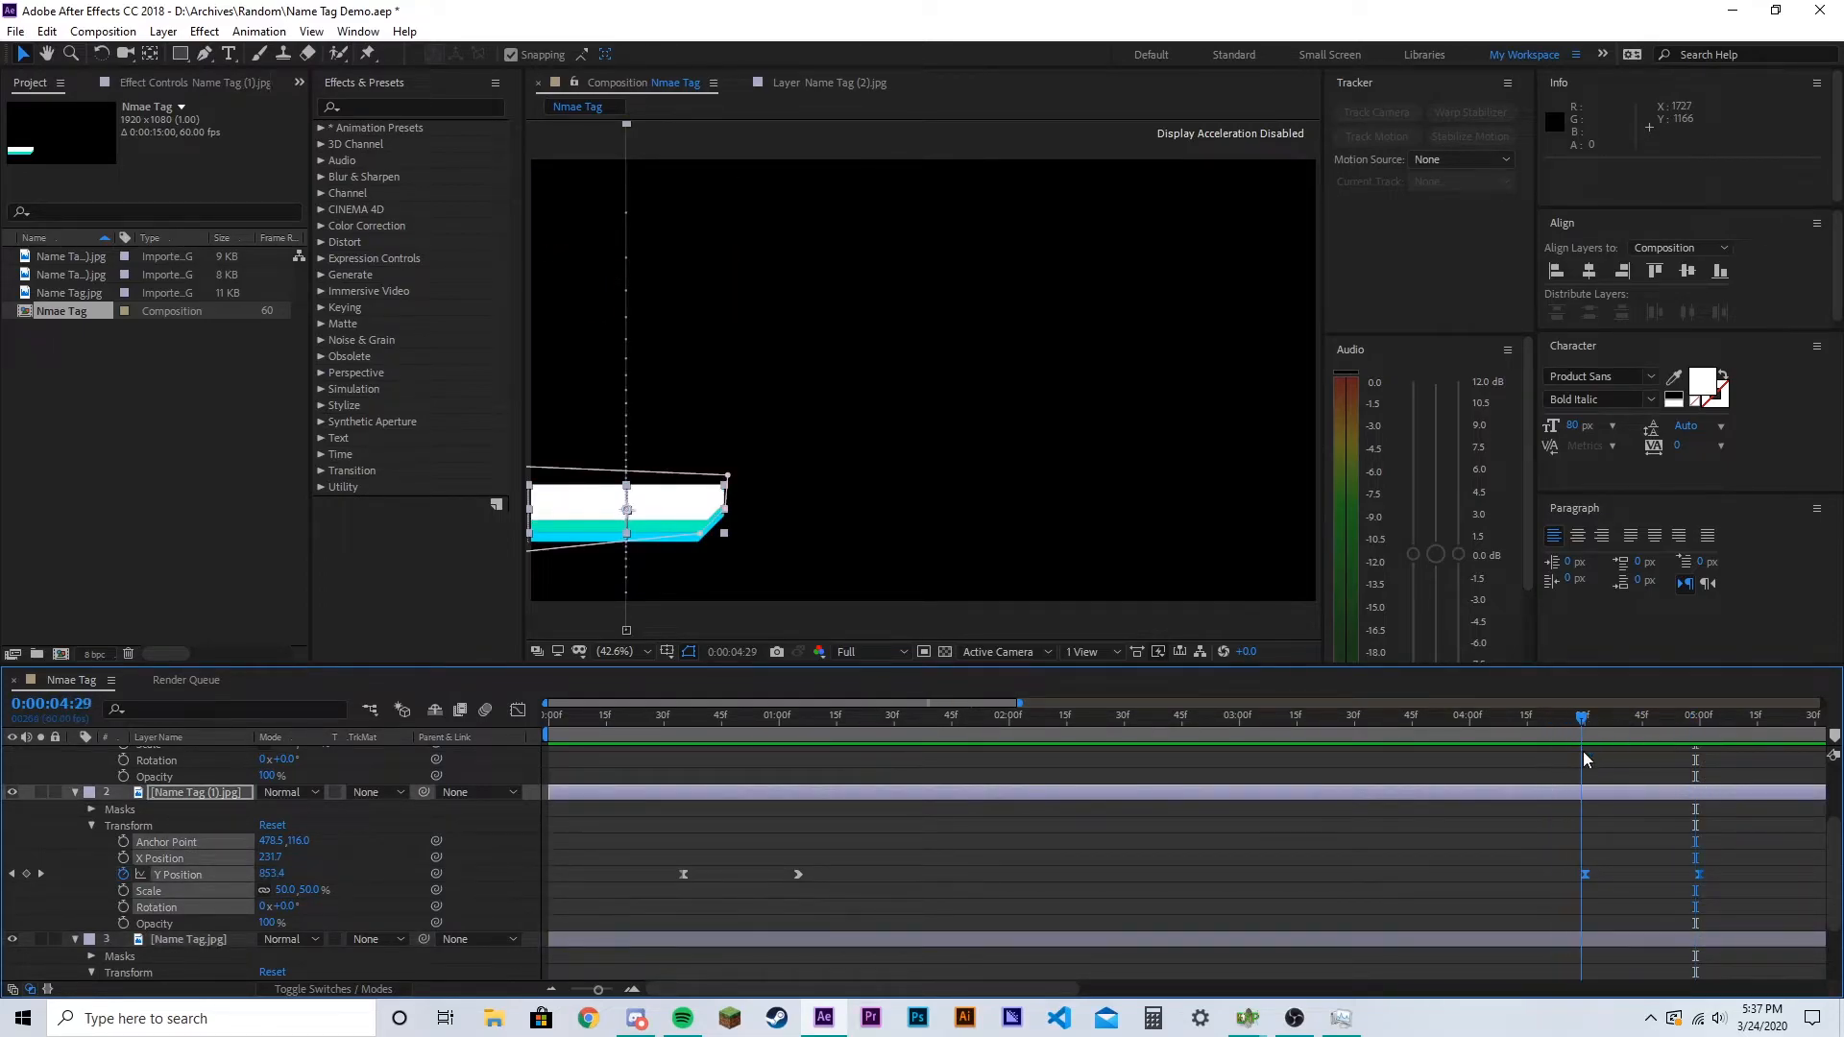
pyautogui.moveTo(1692, 776); pyautogui.dragTo(1700, 775)
pyautogui.moveTo(600, 990); pyautogui.dragTo(608, 991)
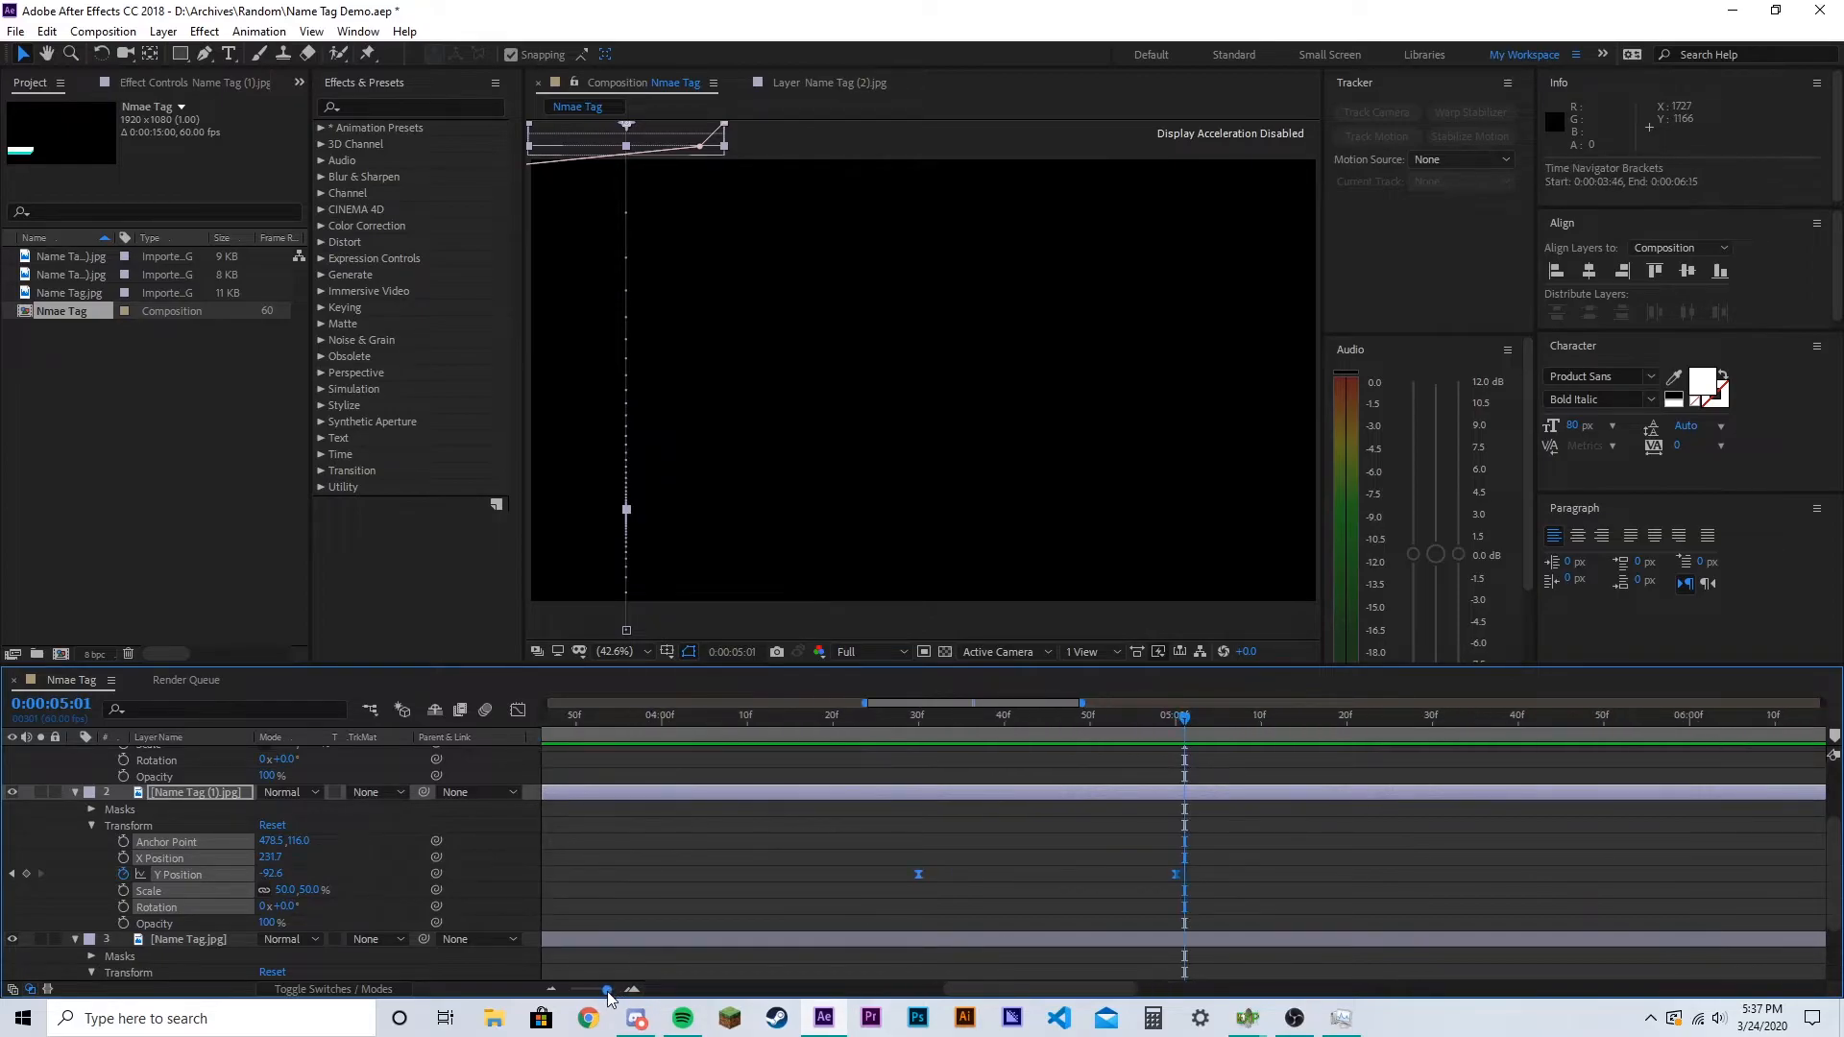
pyautogui.moveTo(1185, 717); pyautogui.dragTo(1129, 731)
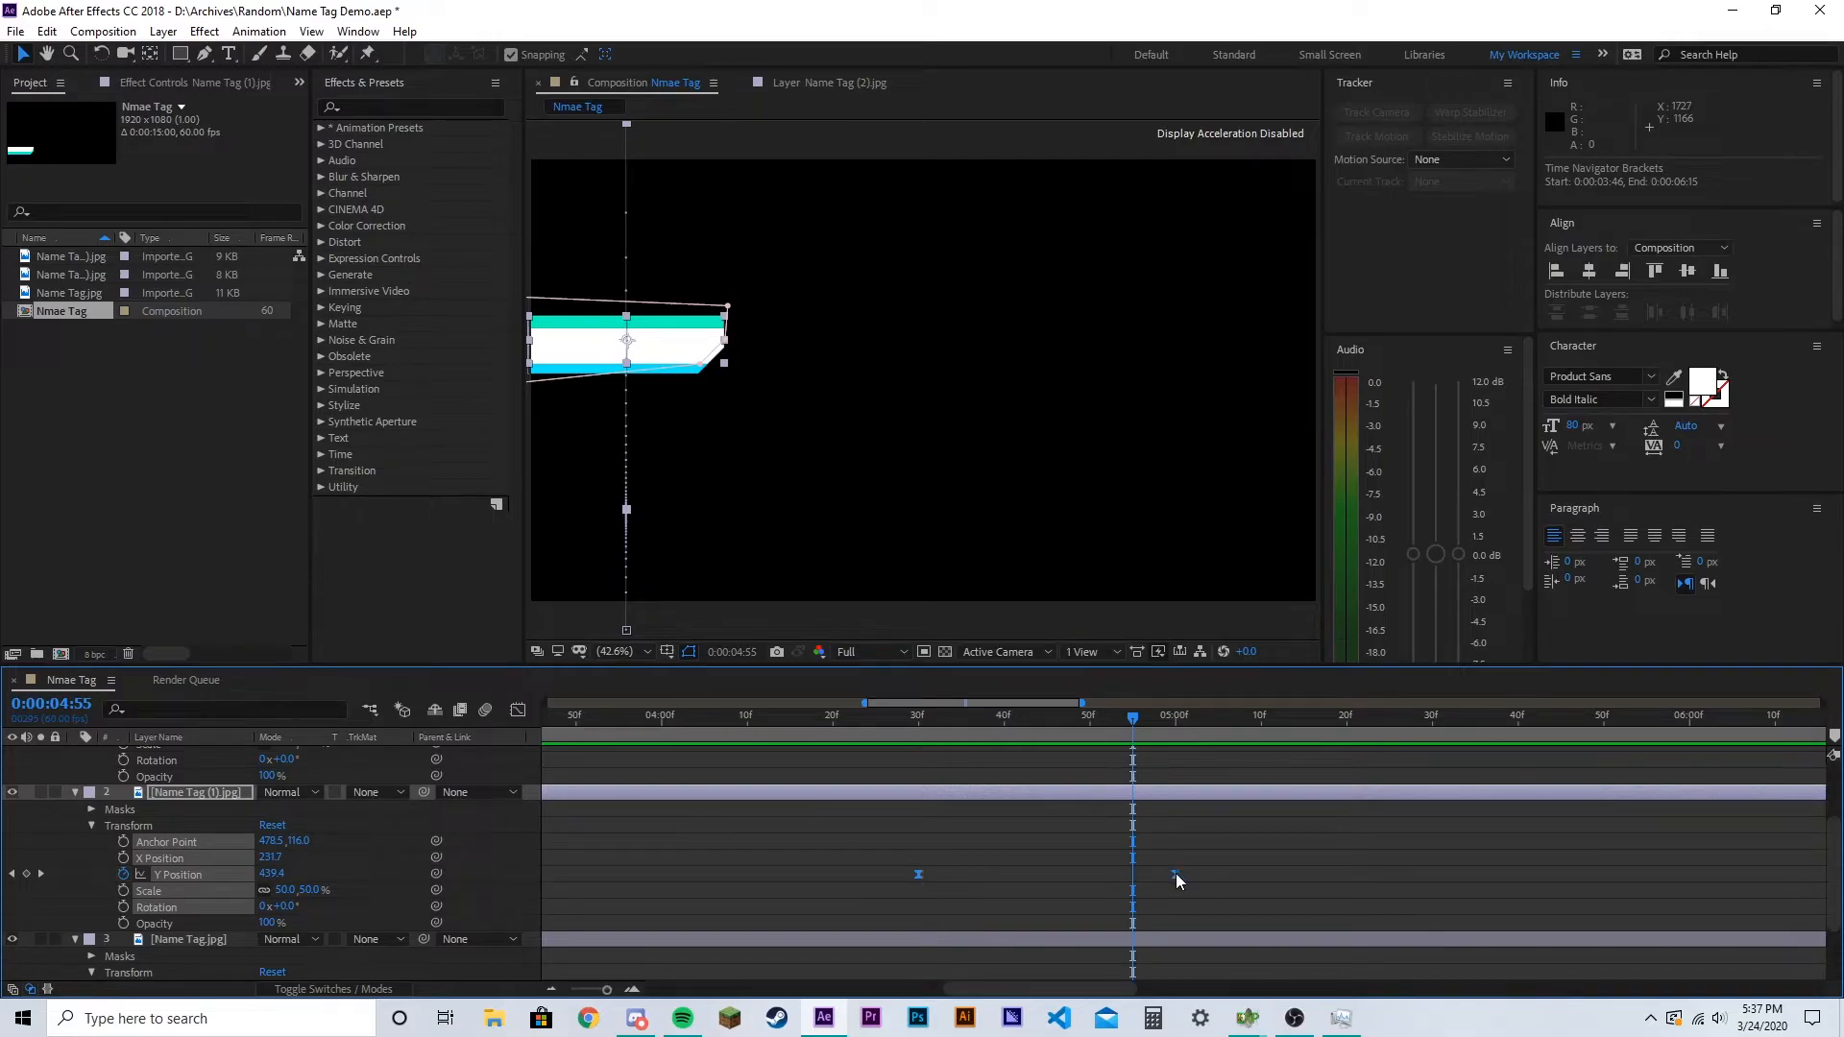
pyautogui.moveTo(1176, 874); pyautogui.dragTo(1134, 882)
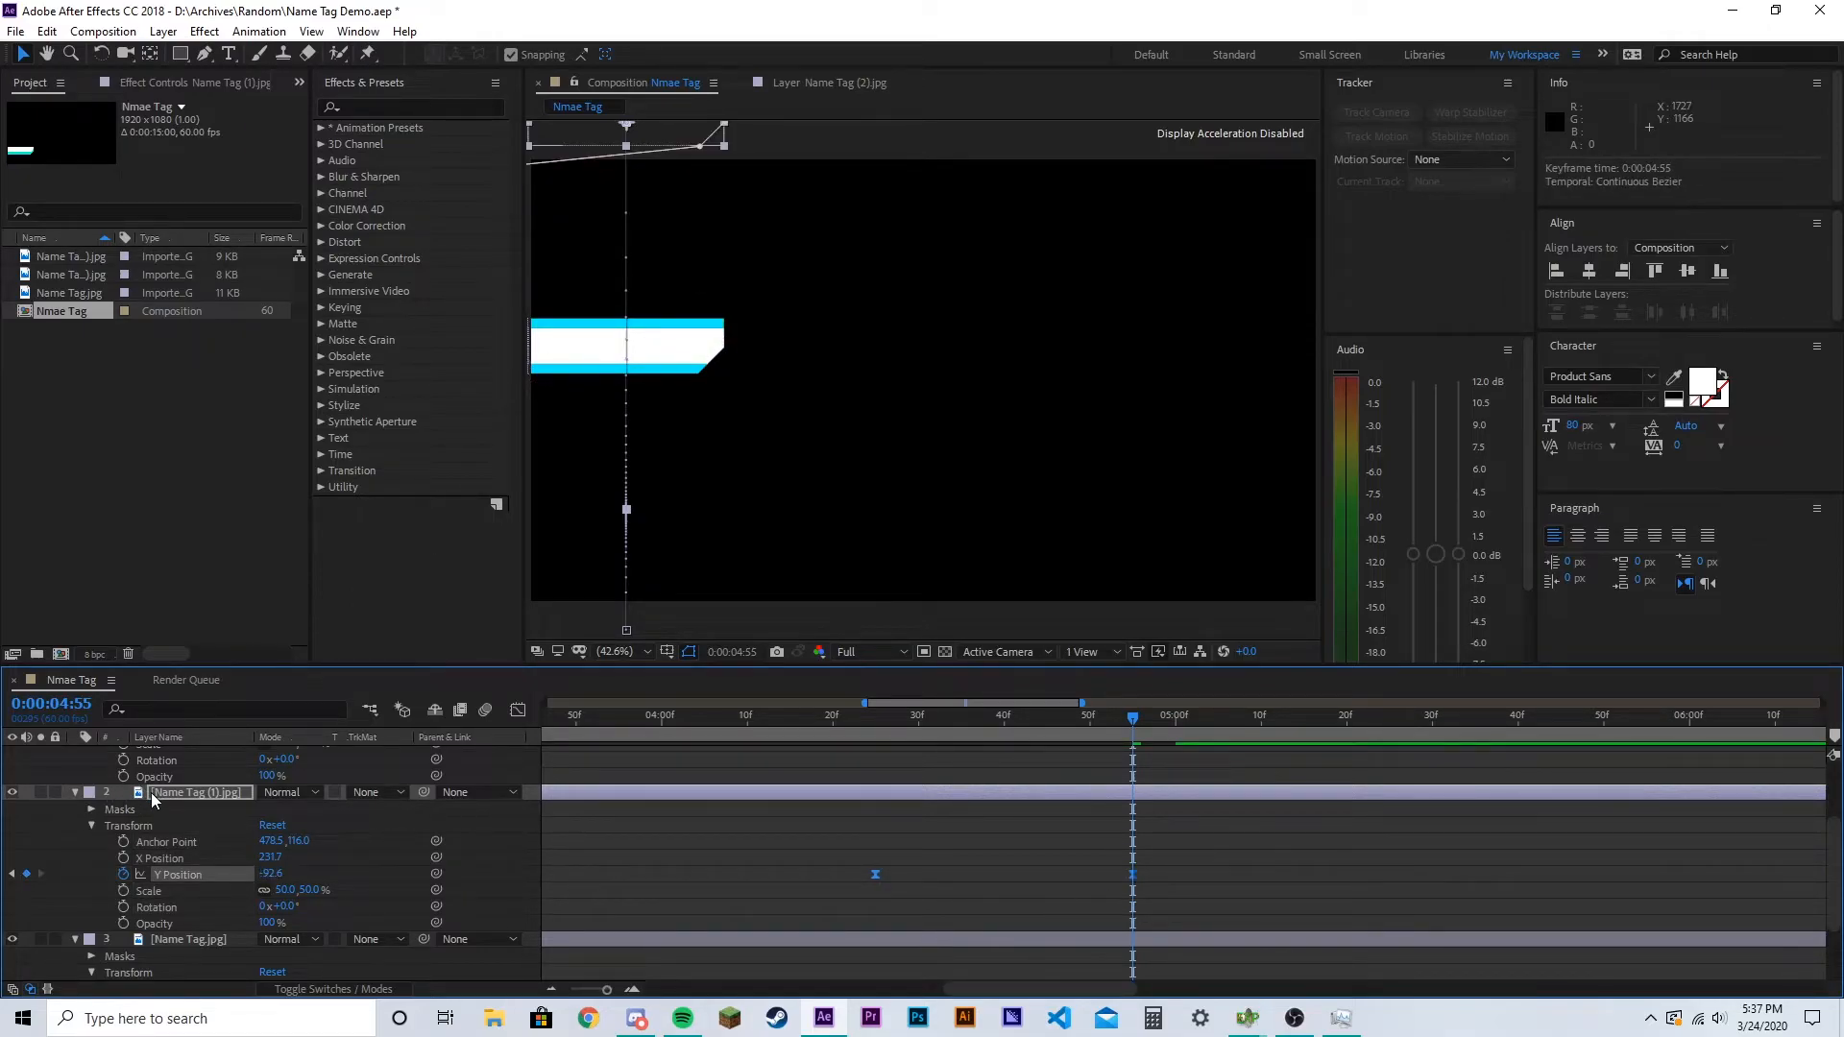
# Move Name Tag (2).jpg's two exit Y Position keyframes earlier together so the exit ends at 0:00:04:50
pyautogui.scroll(3, 267, 838)
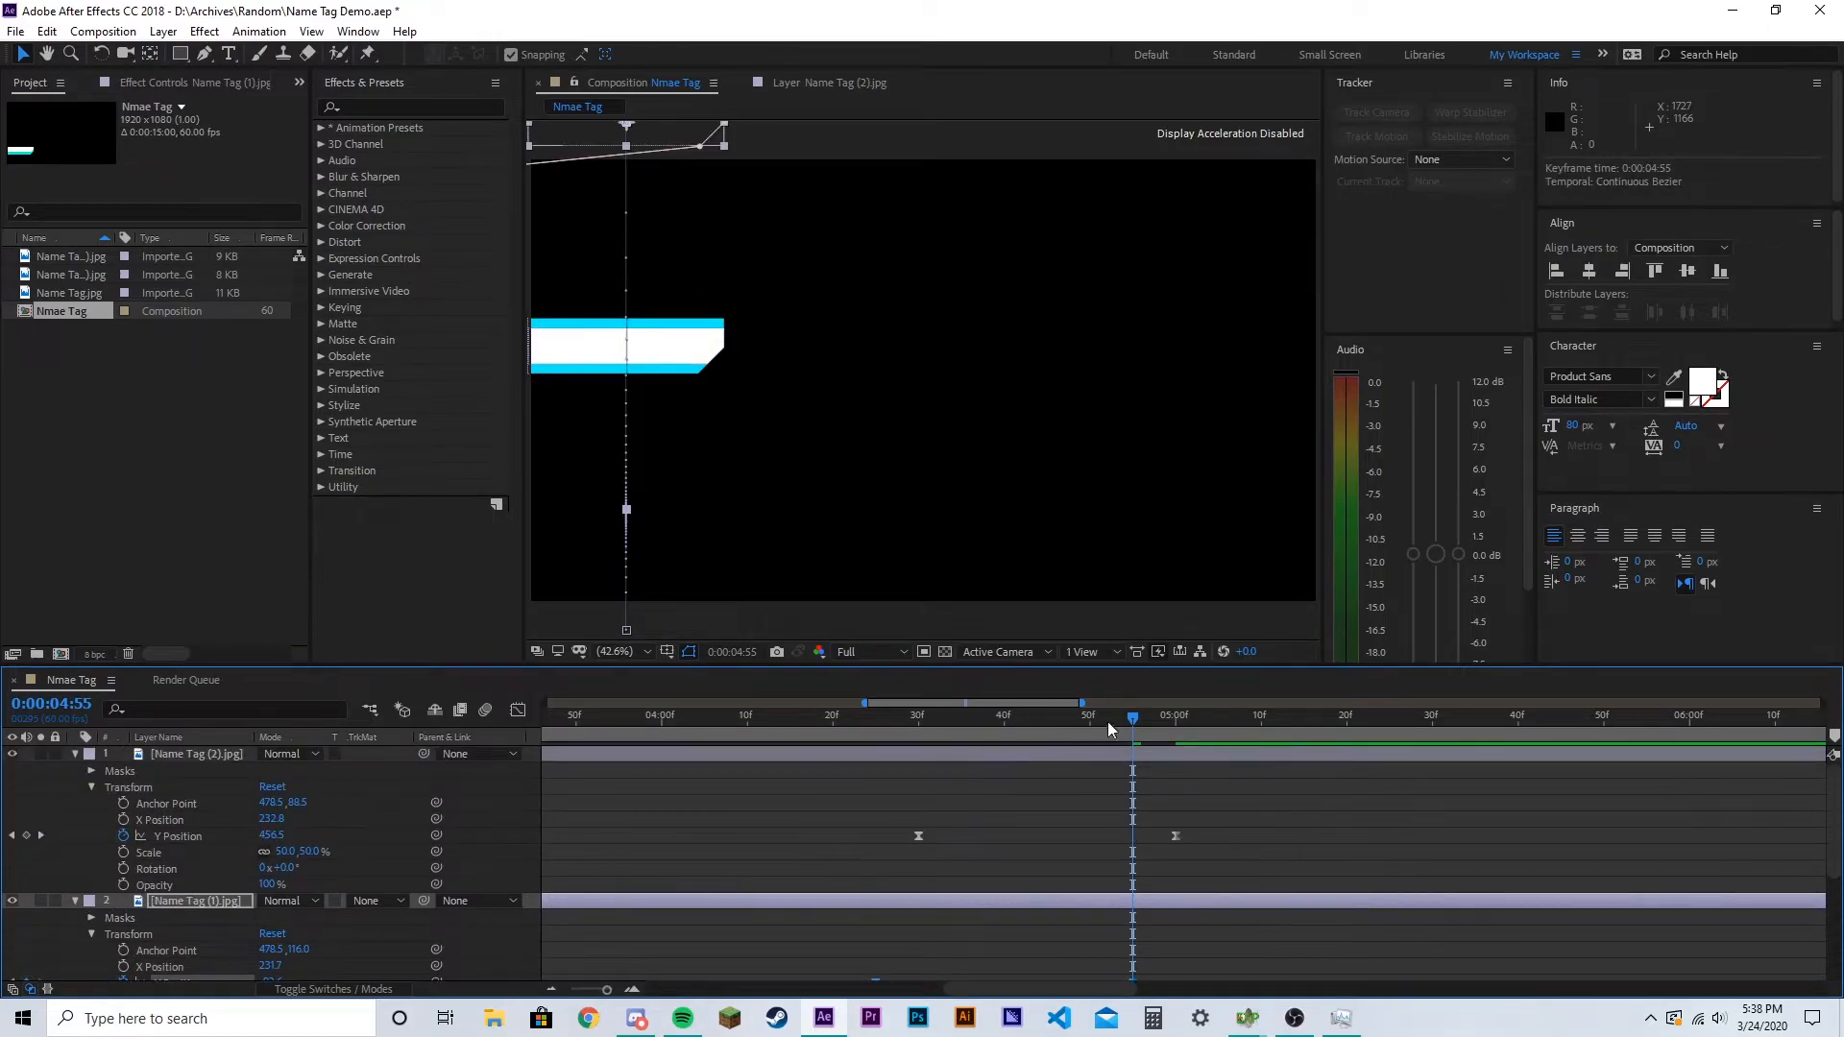
pyautogui.moveTo(1137, 718); pyautogui.dragTo(1093, 729)
pyautogui.moveTo(860, 790); pyautogui.dragTo(1338, 881)
pyautogui.moveTo(1173, 834); pyautogui.dragTo(1088, 848)
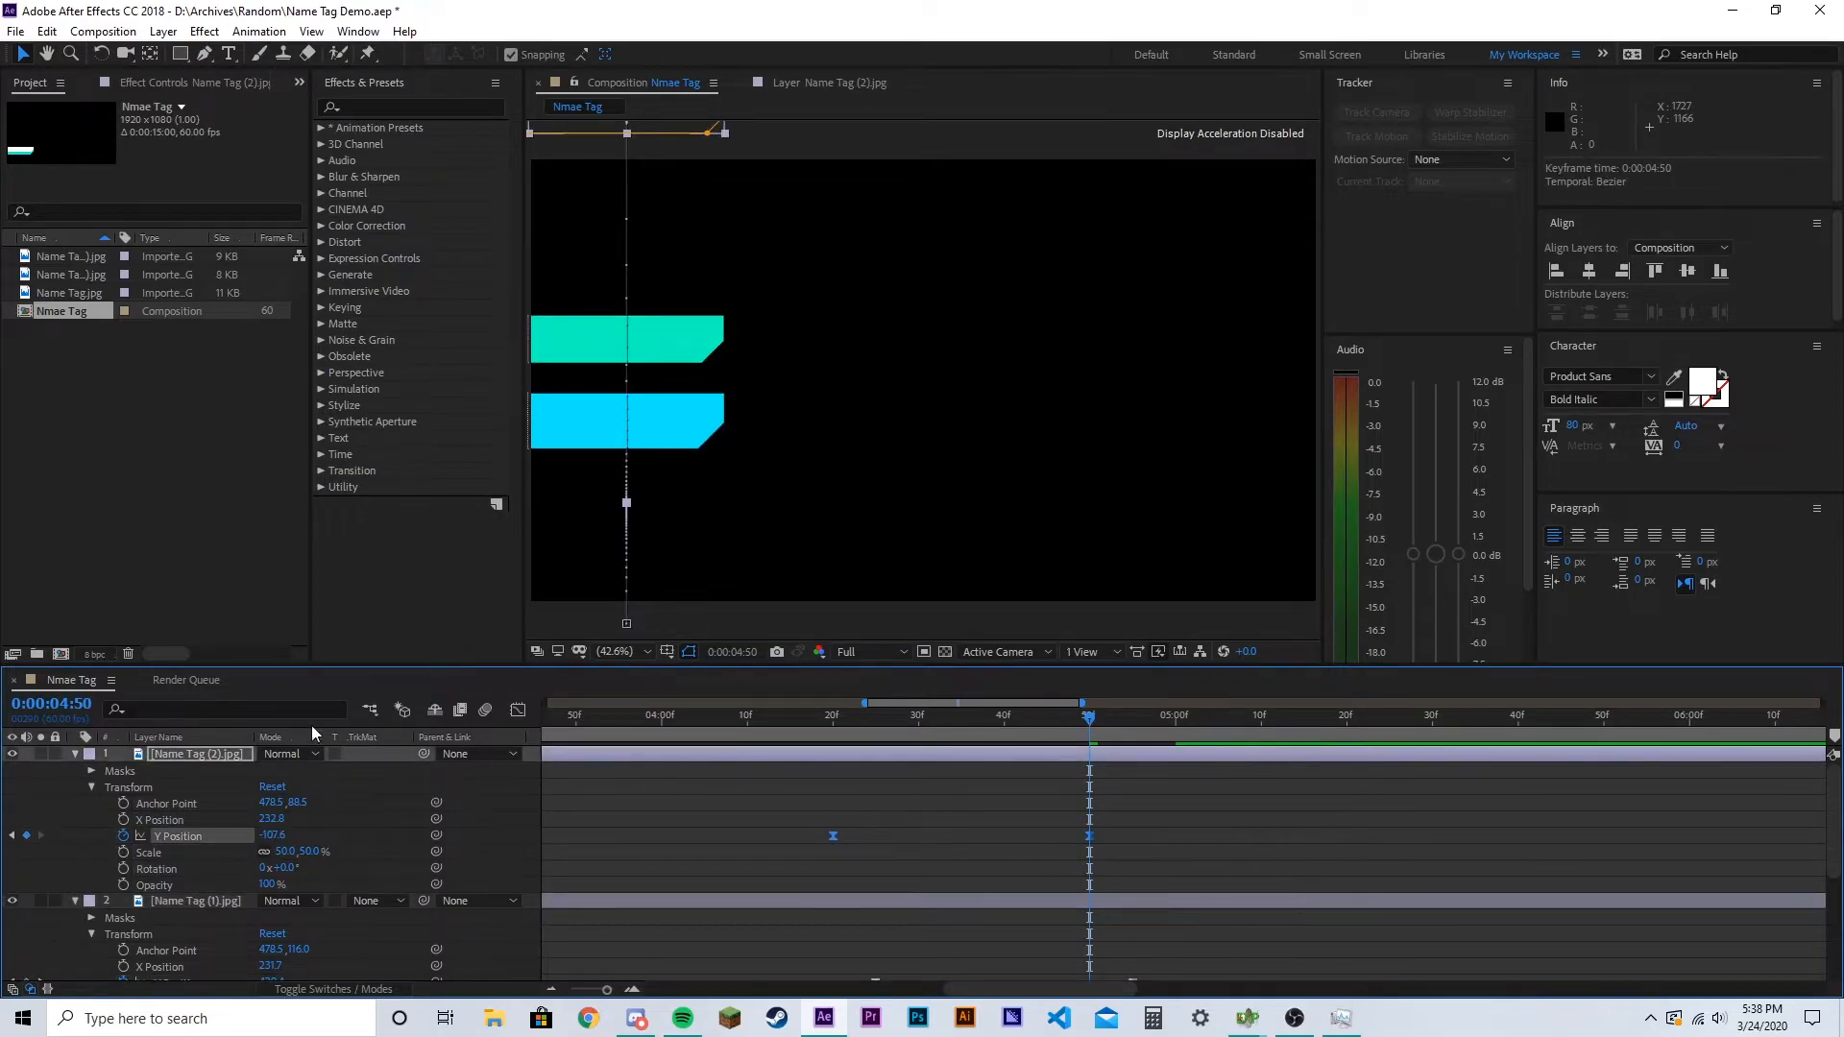
# Collapse the layers' properties and preview the whole animation from the start with the full timeline in view
pyautogui.click(75, 754)
pyautogui.click(75, 770)
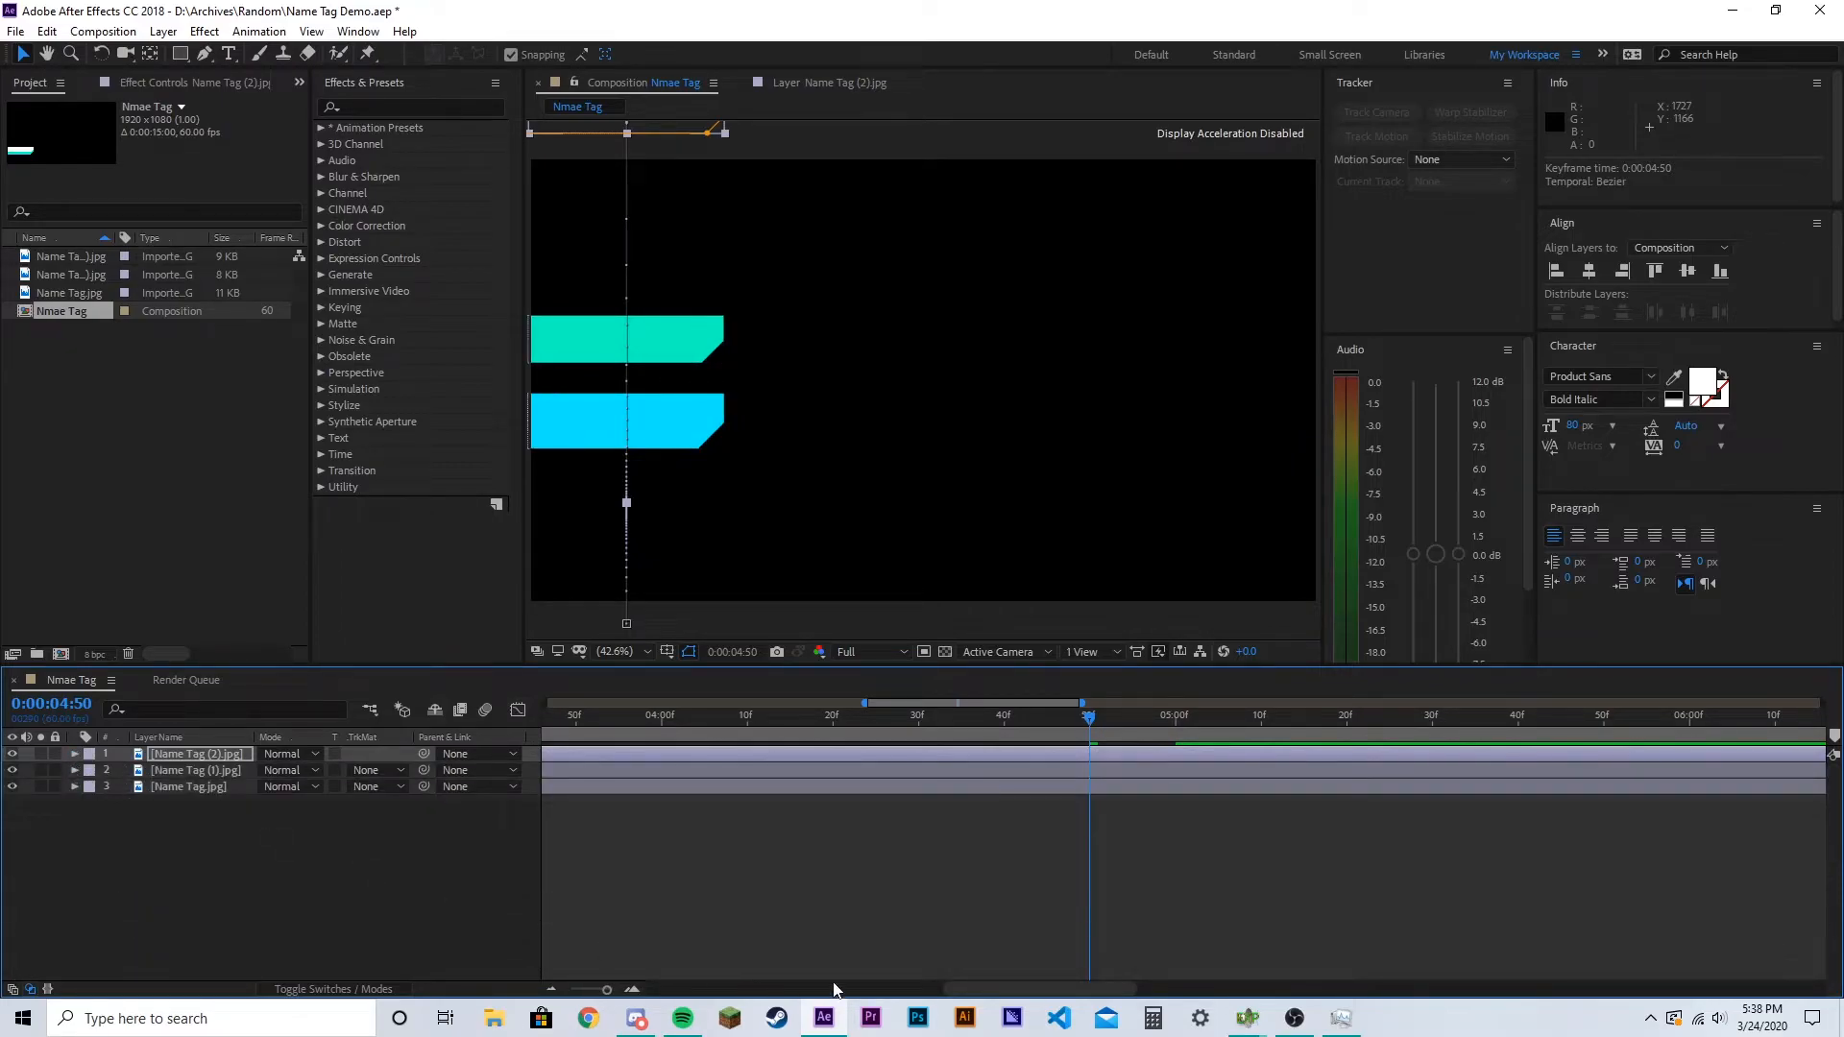
pyautogui.click(960, 894)
pyautogui.moveTo(1089, 721); pyautogui.dragTo(148, 739)
pyautogui.press('space')
pyautogui.press('space')
pyautogui.moveTo(607, 990); pyautogui.dragTo(527, 999)
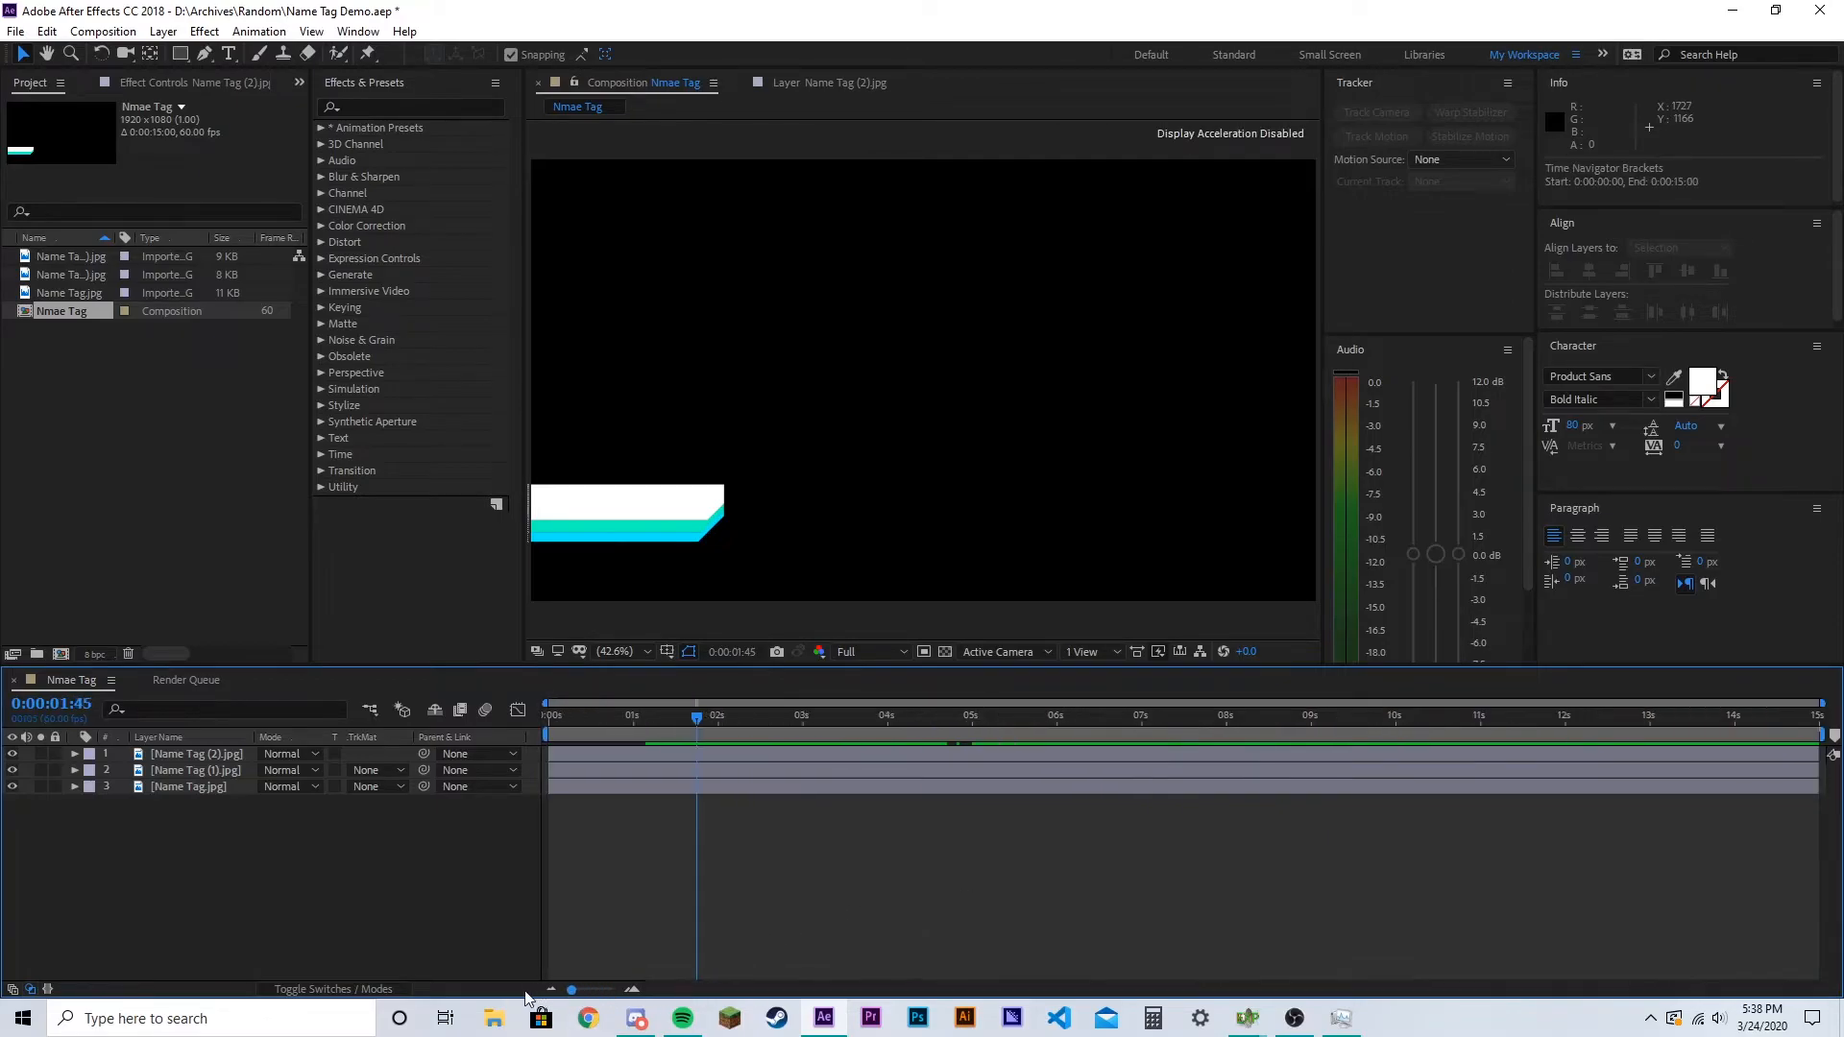
pyautogui.press('space')
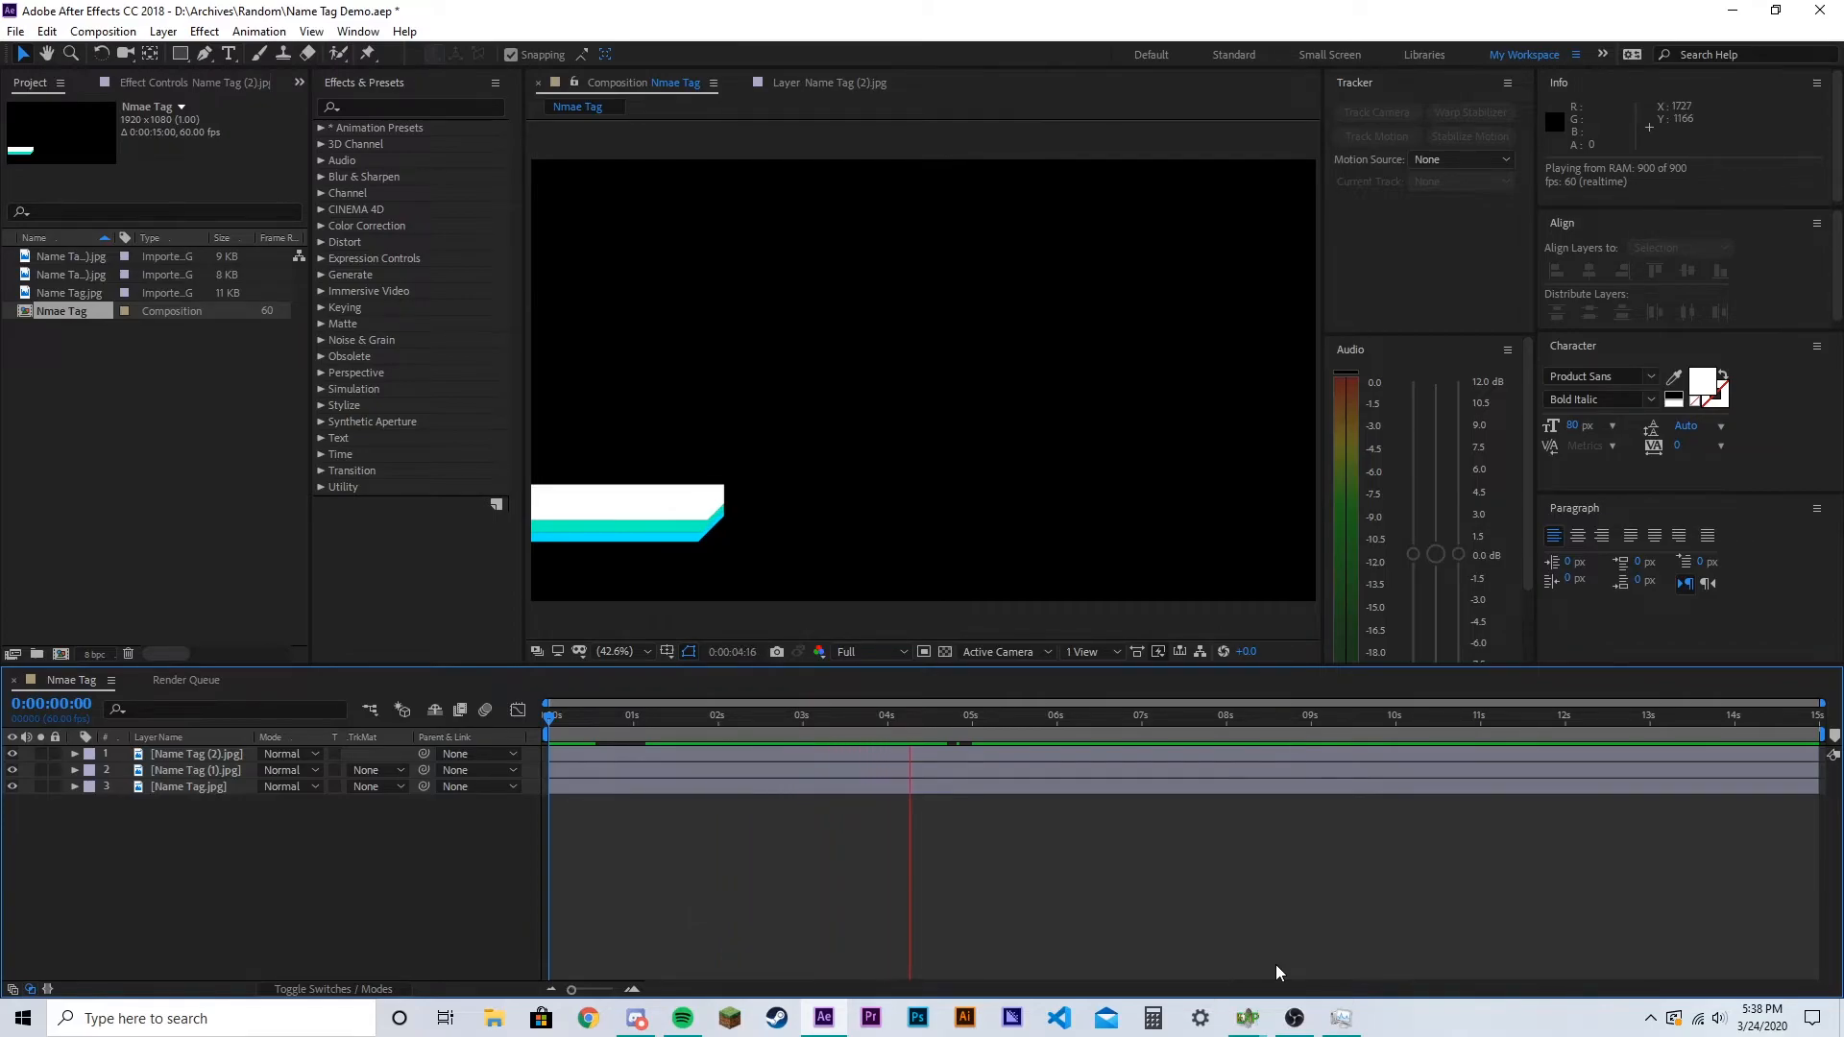
pyautogui.press('space')
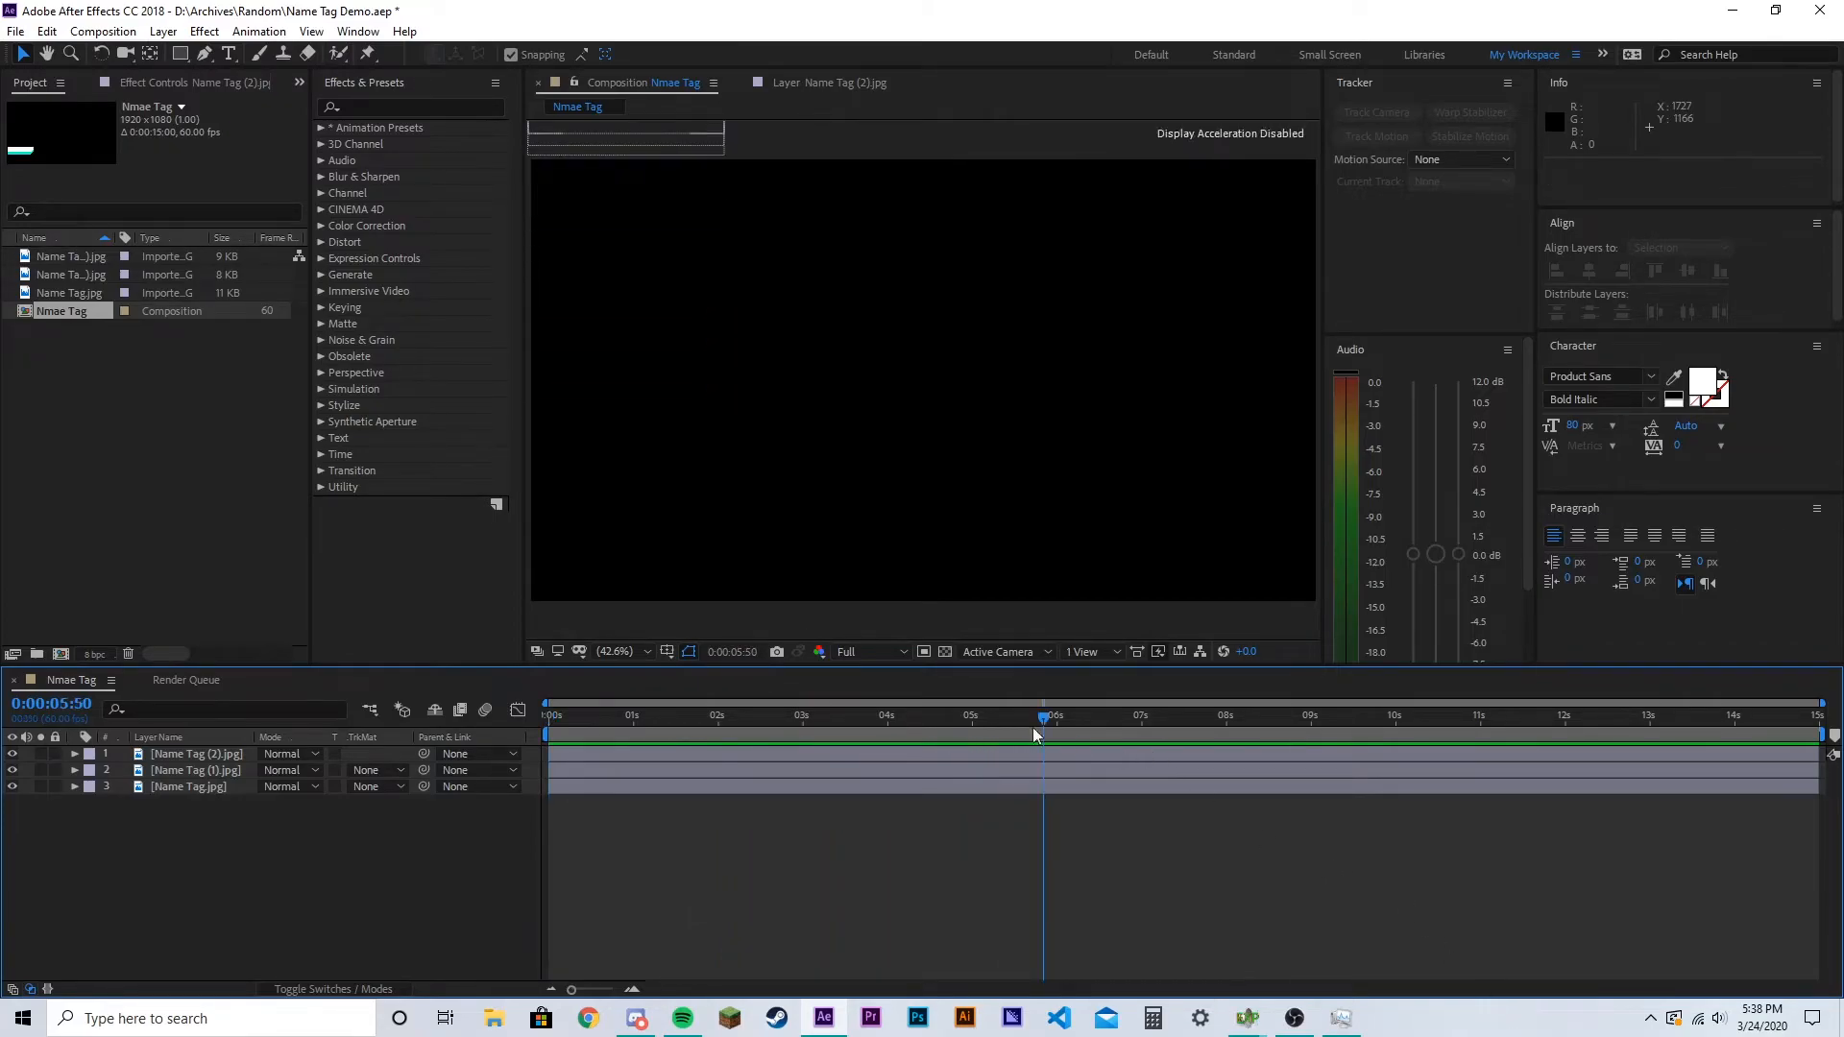
# End the work area at 0:00:05:01, trim the composition to it, and return the playhead to the start
pyautogui.moveTo(1045, 719); pyautogui.dragTo(970, 739)
pyautogui.moveTo(1825, 732); pyautogui.dragTo(991, 737)
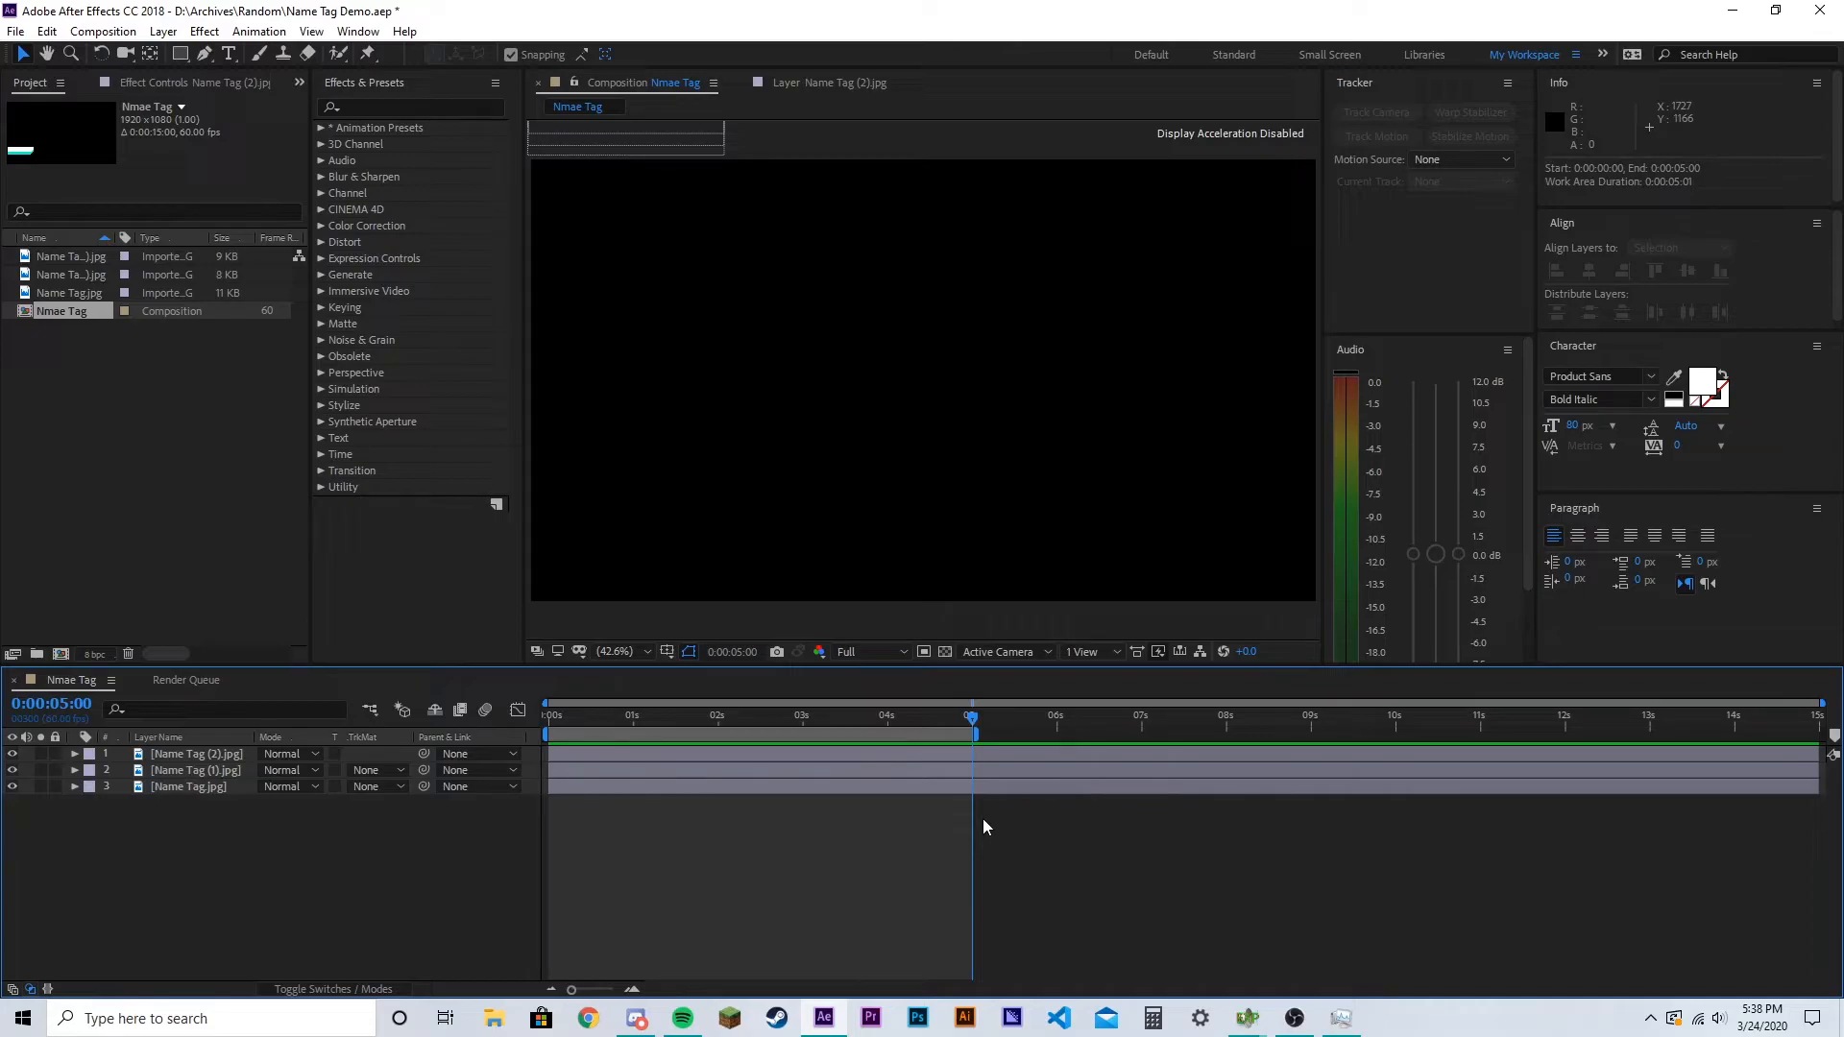
pyautogui.moveTo(982, 736)
pyautogui.mouseDown()
pyautogui.moveTo(1818, 740)
pyautogui.moveTo(1078, 770)
pyautogui.moveTo(1001, 737)
pyautogui.mouseUp()
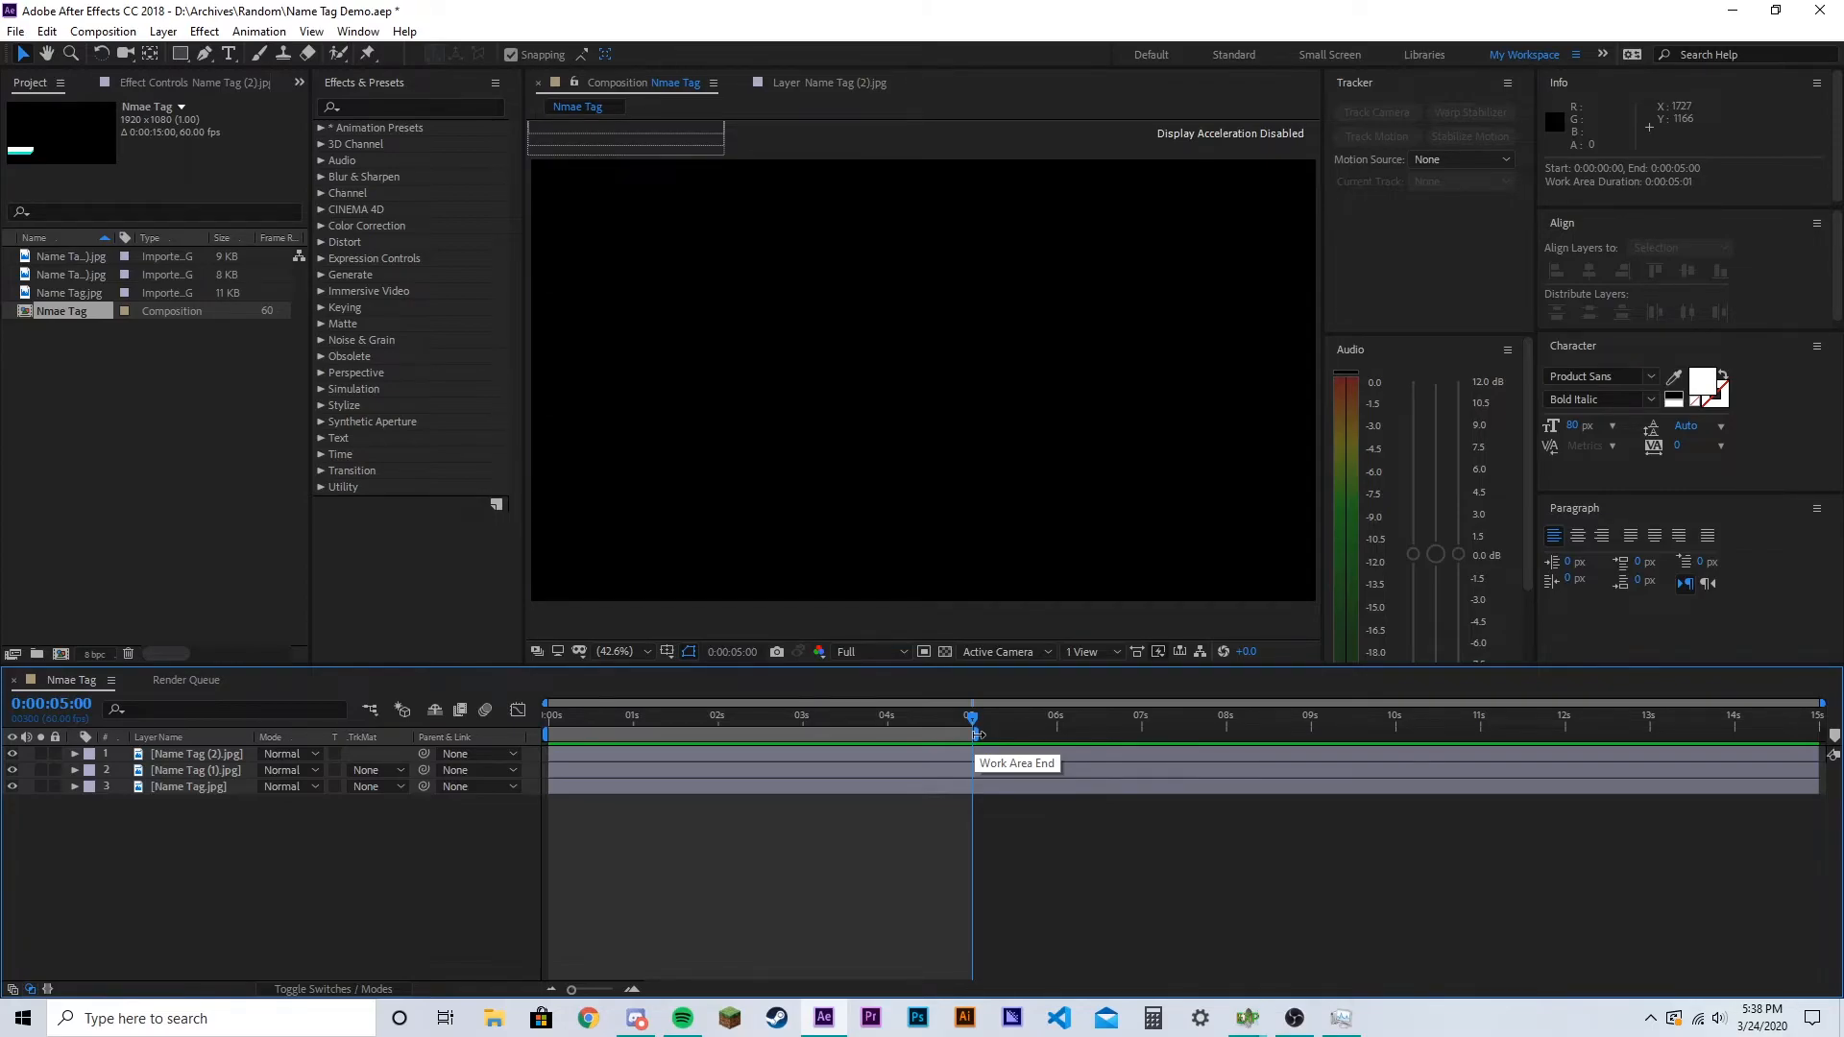
pyautogui.rightClick(889, 738)
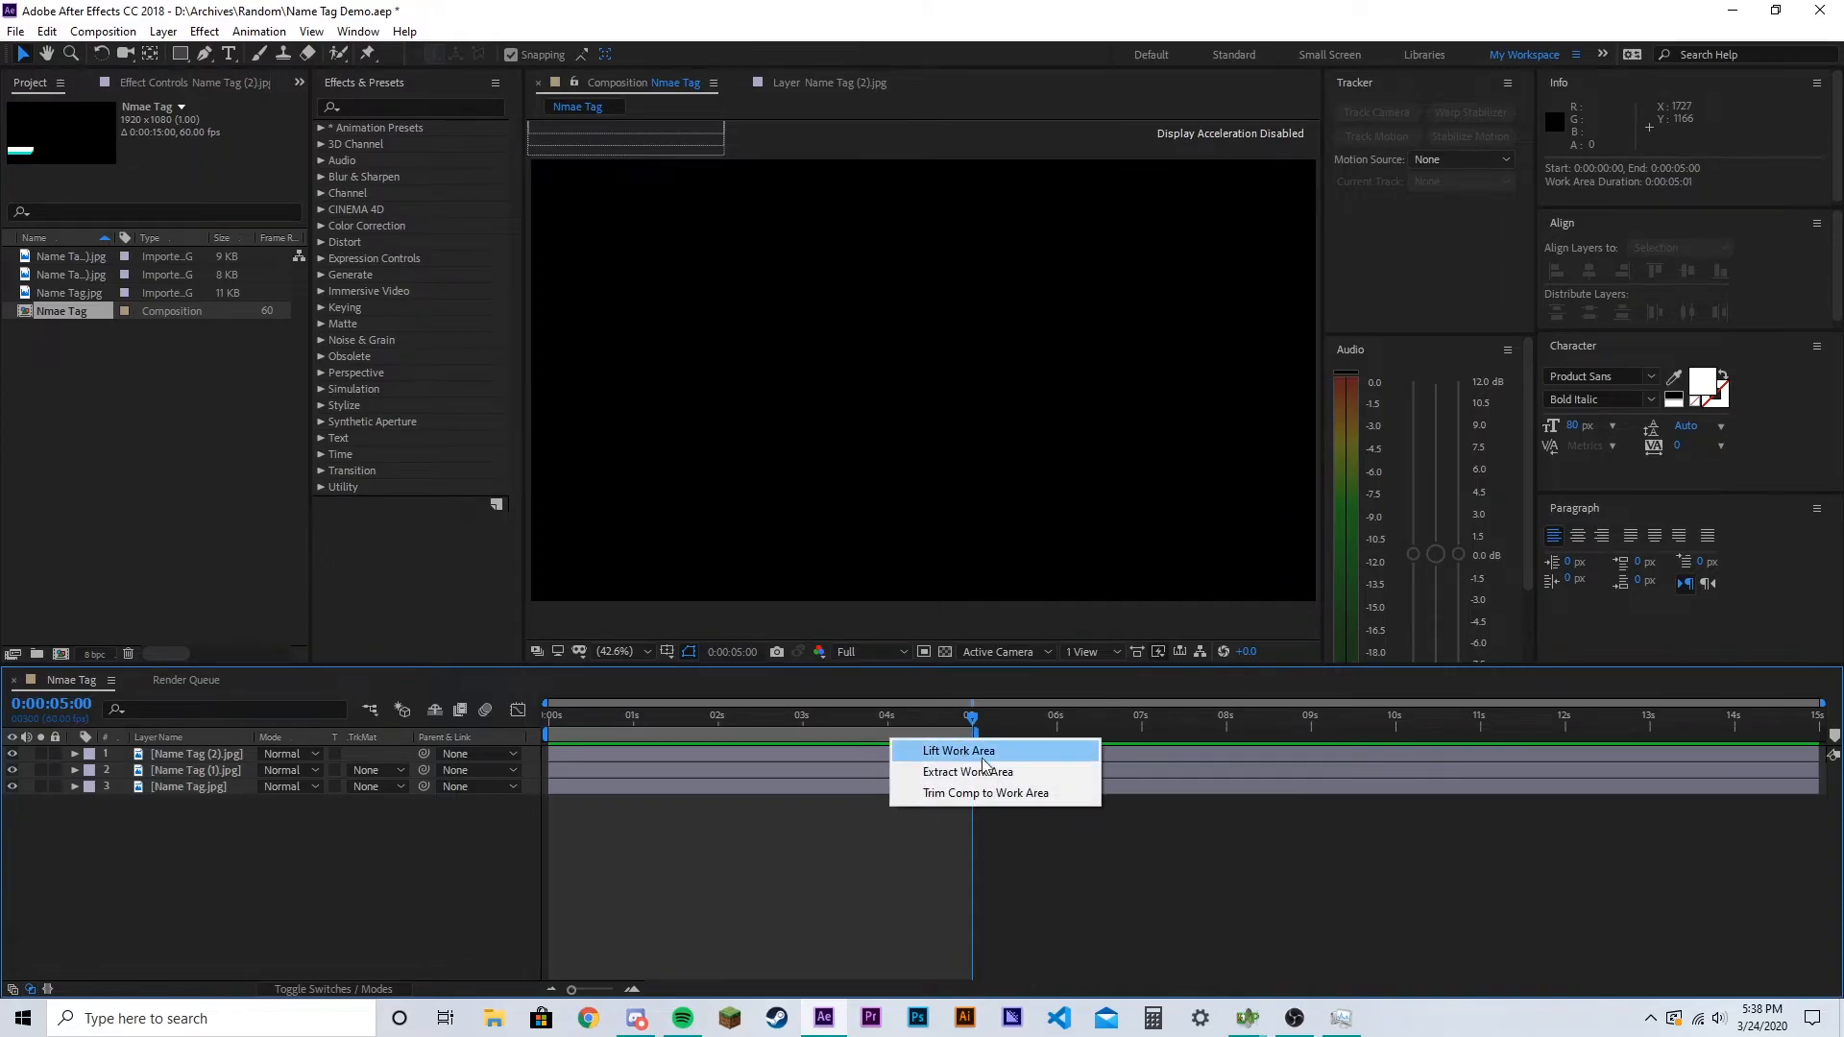
pyautogui.click(999, 793)
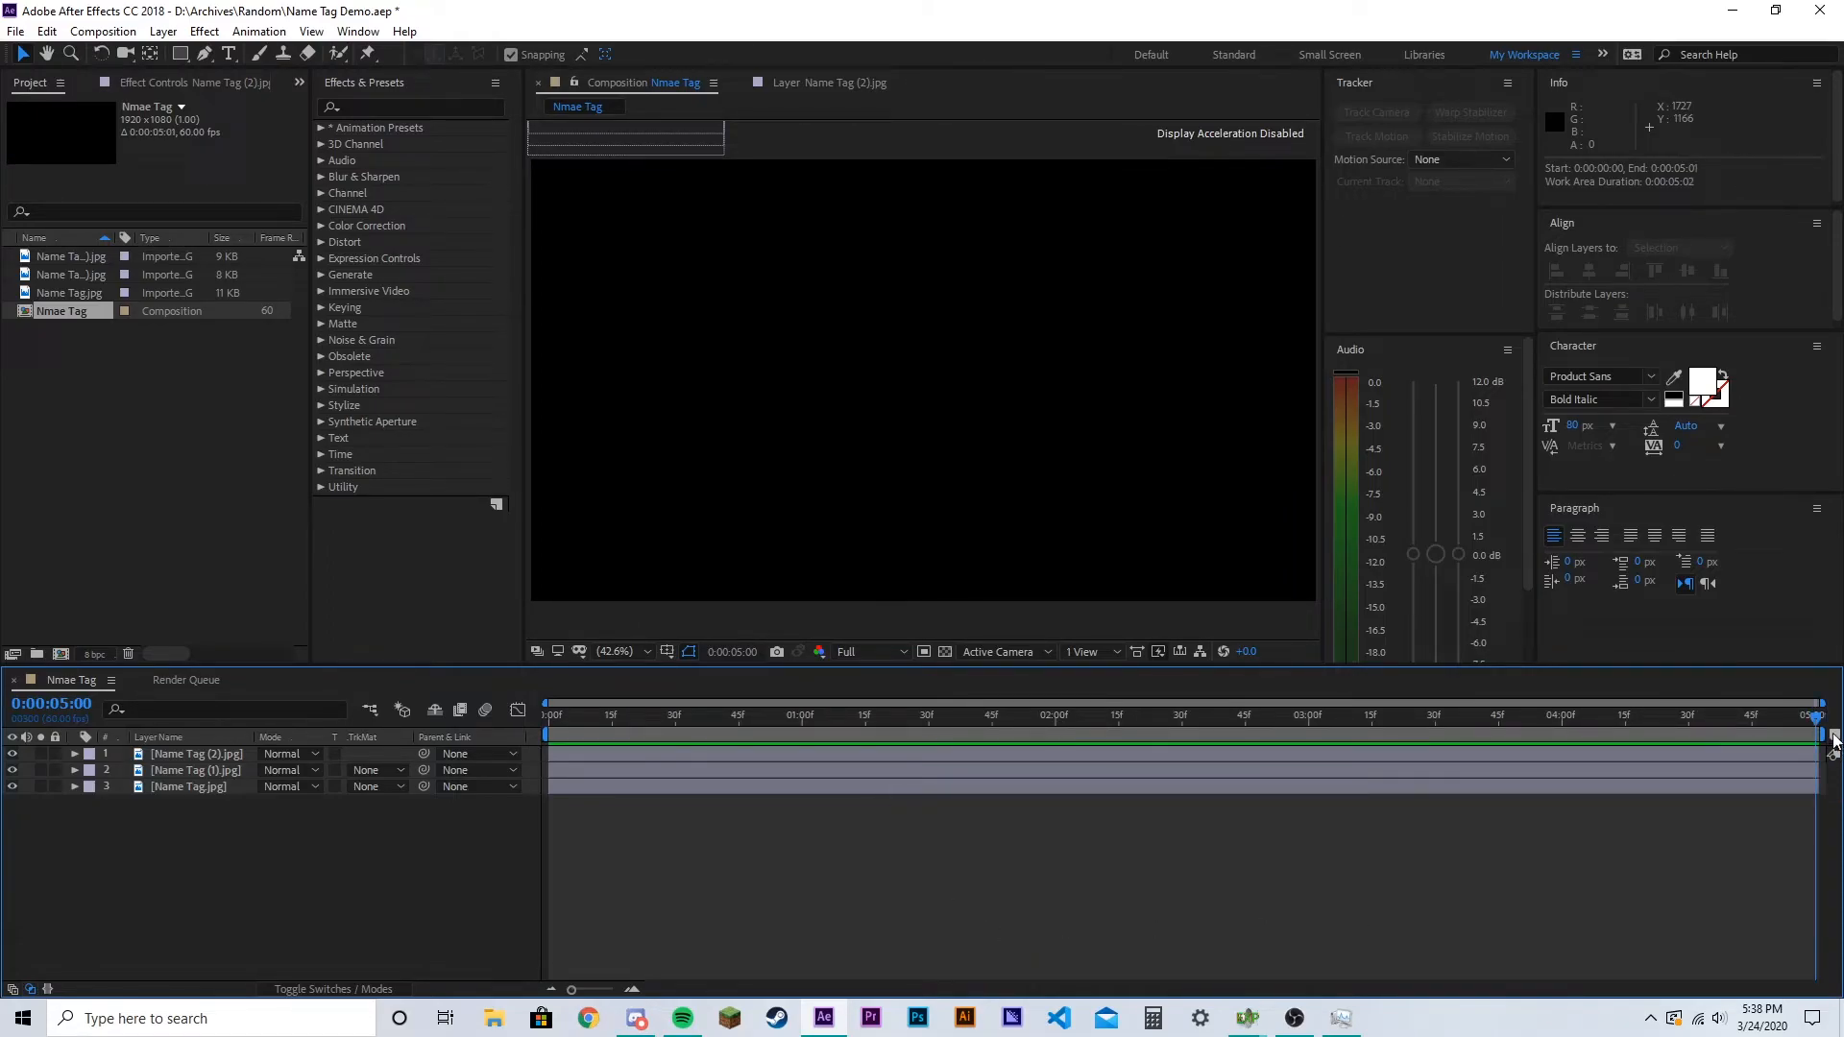
pyautogui.moveTo(1814, 725); pyautogui.dragTo(428, 809)
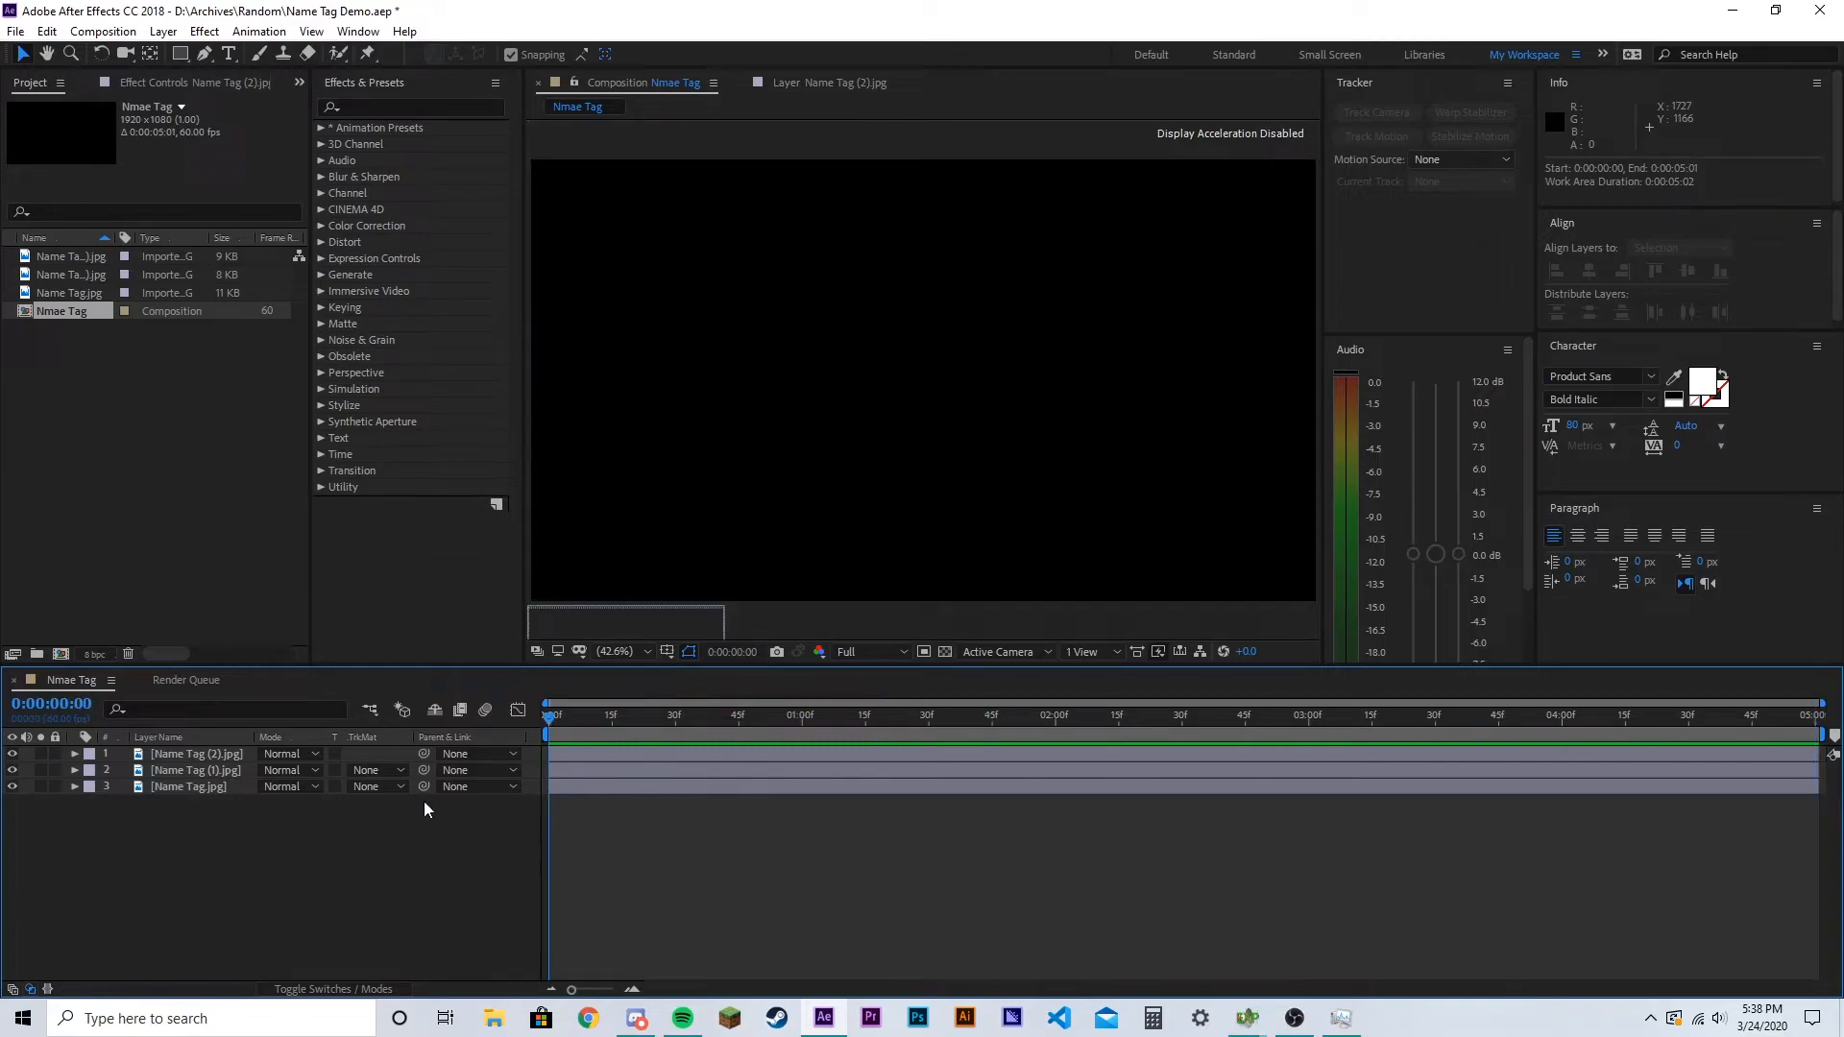
# Export the Nmae Tag composition to the Adobe Media Encoder queue and switch to Media Encoder
pyautogui.click(8, 36)
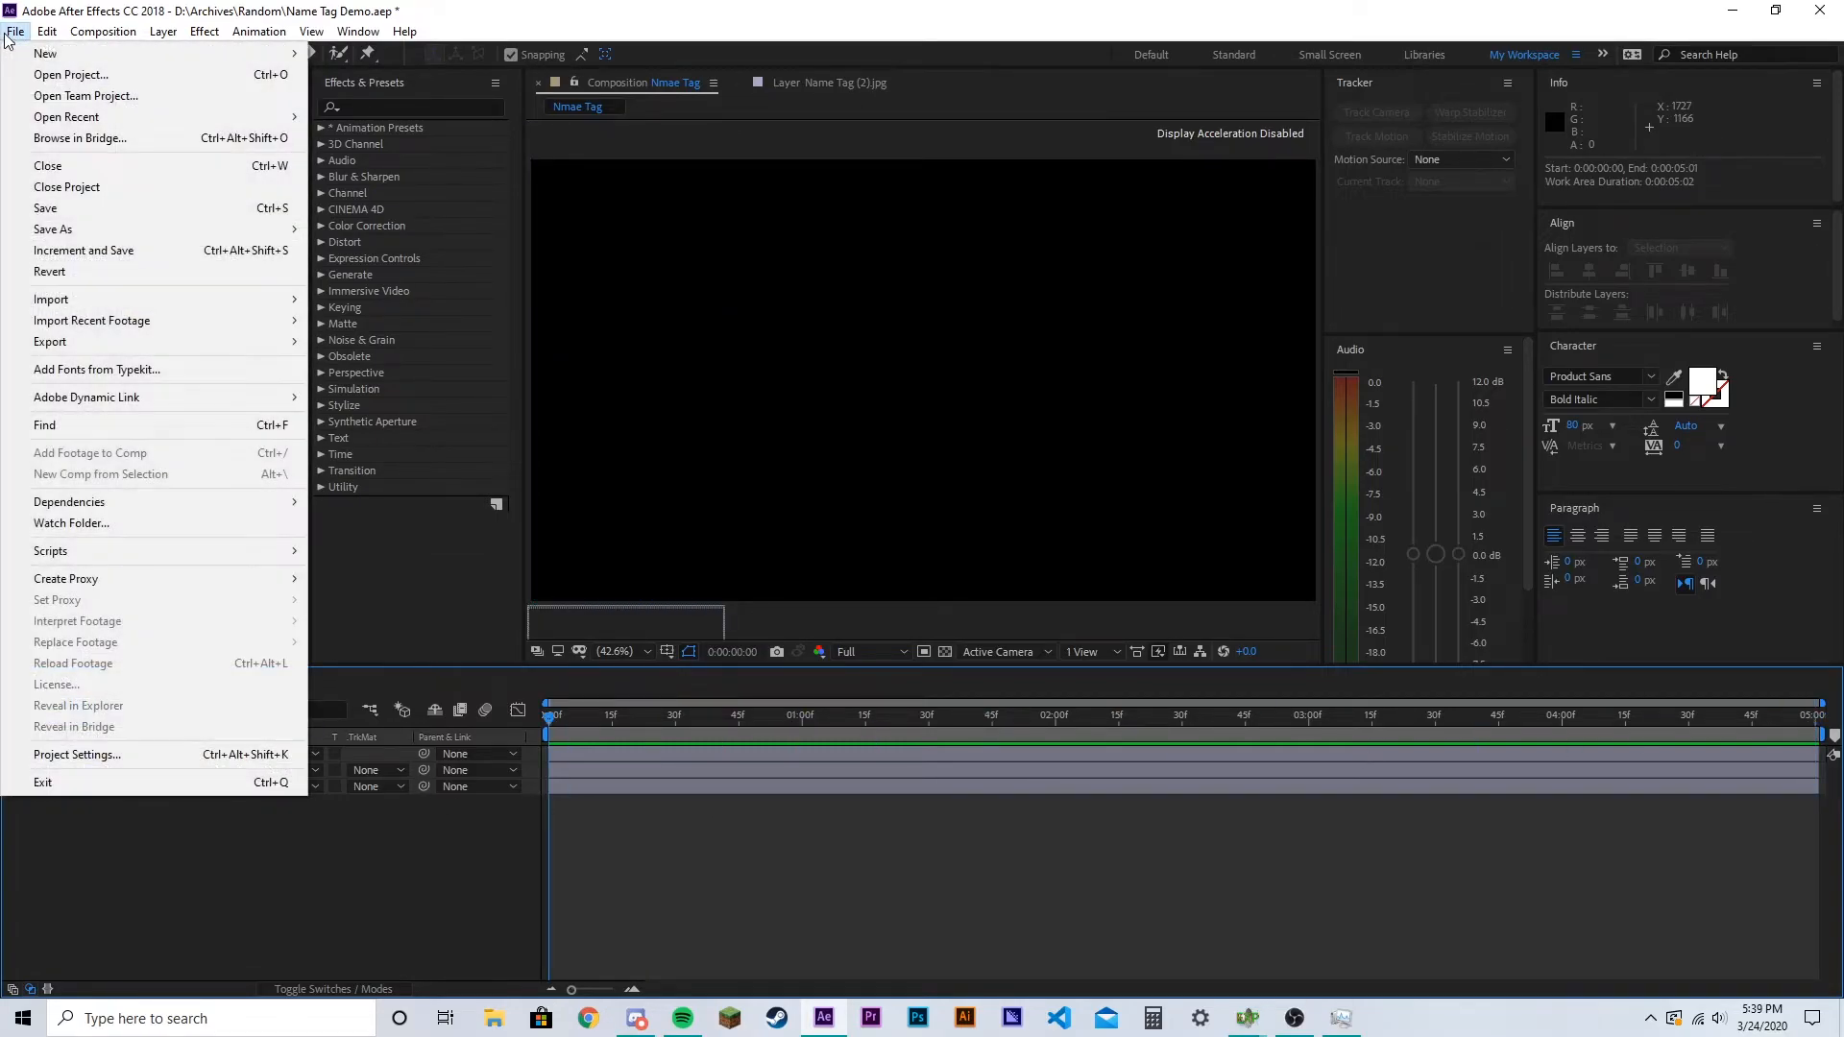
pyautogui.moveTo(154, 343)
pyautogui.moveTo(213, 347)
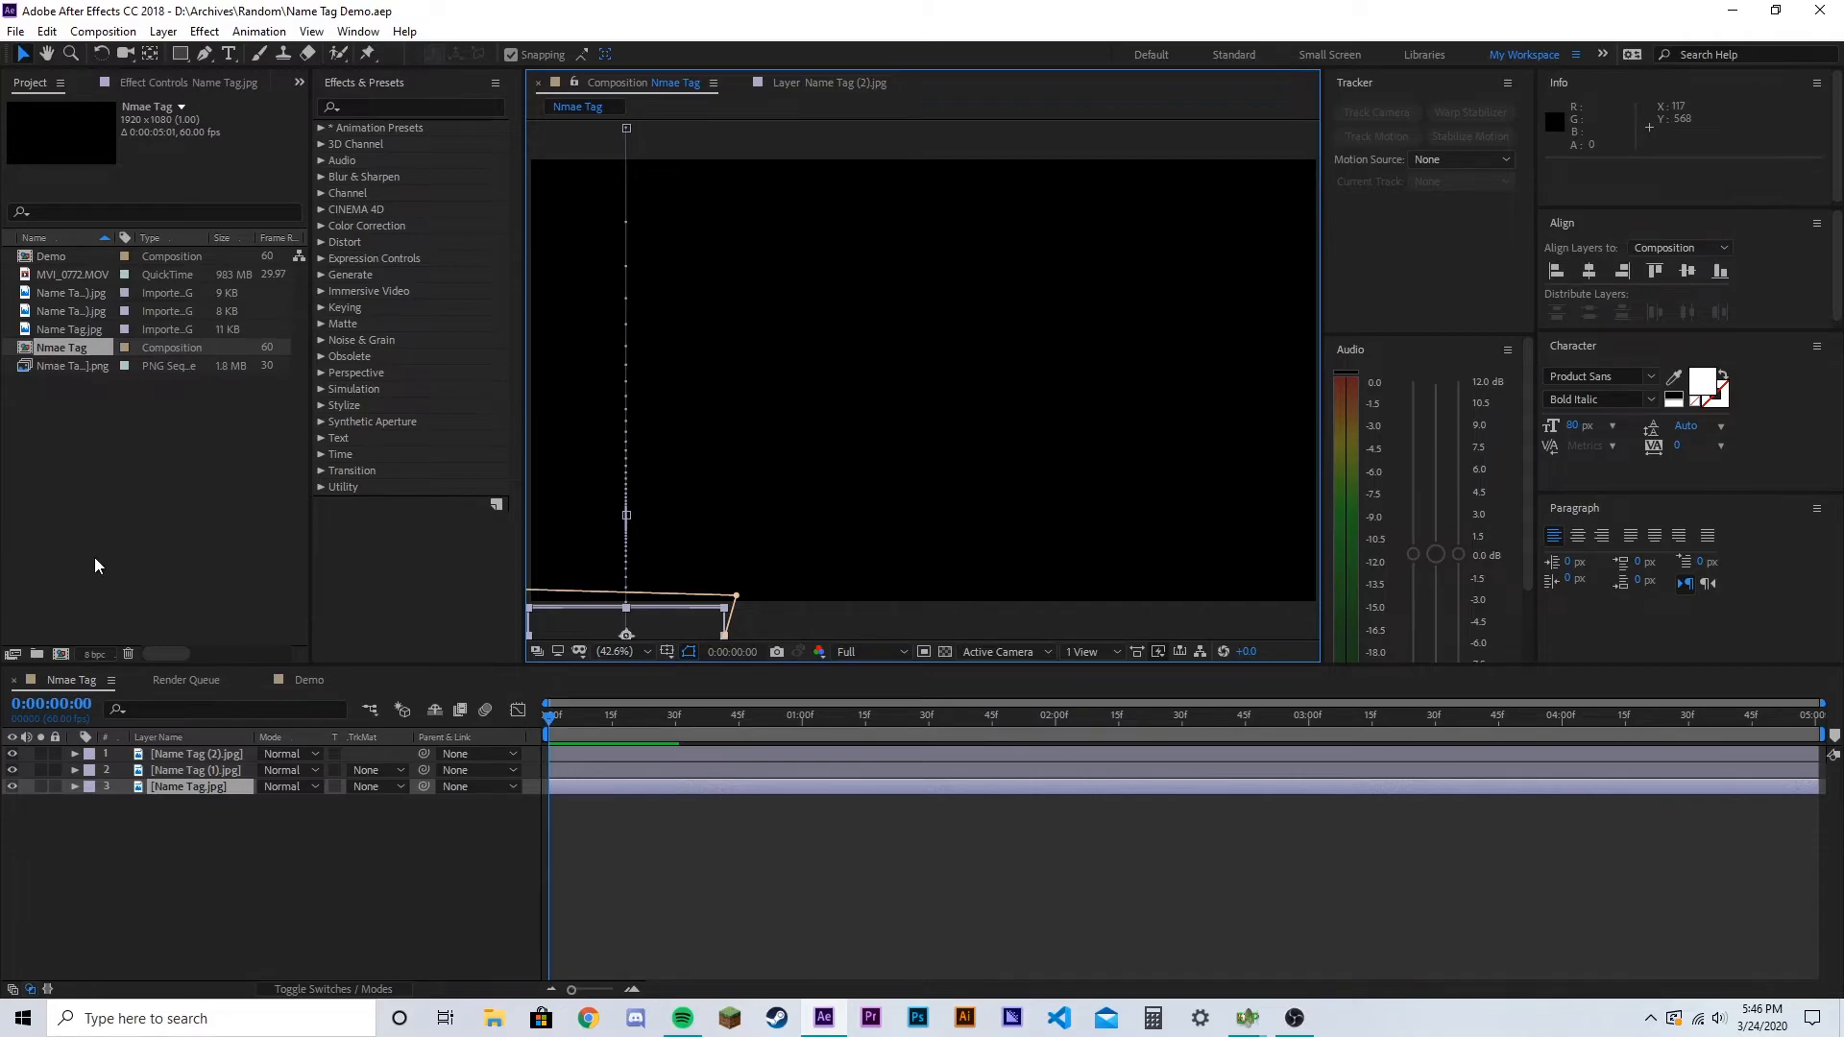
pyautogui.click(16, 31)
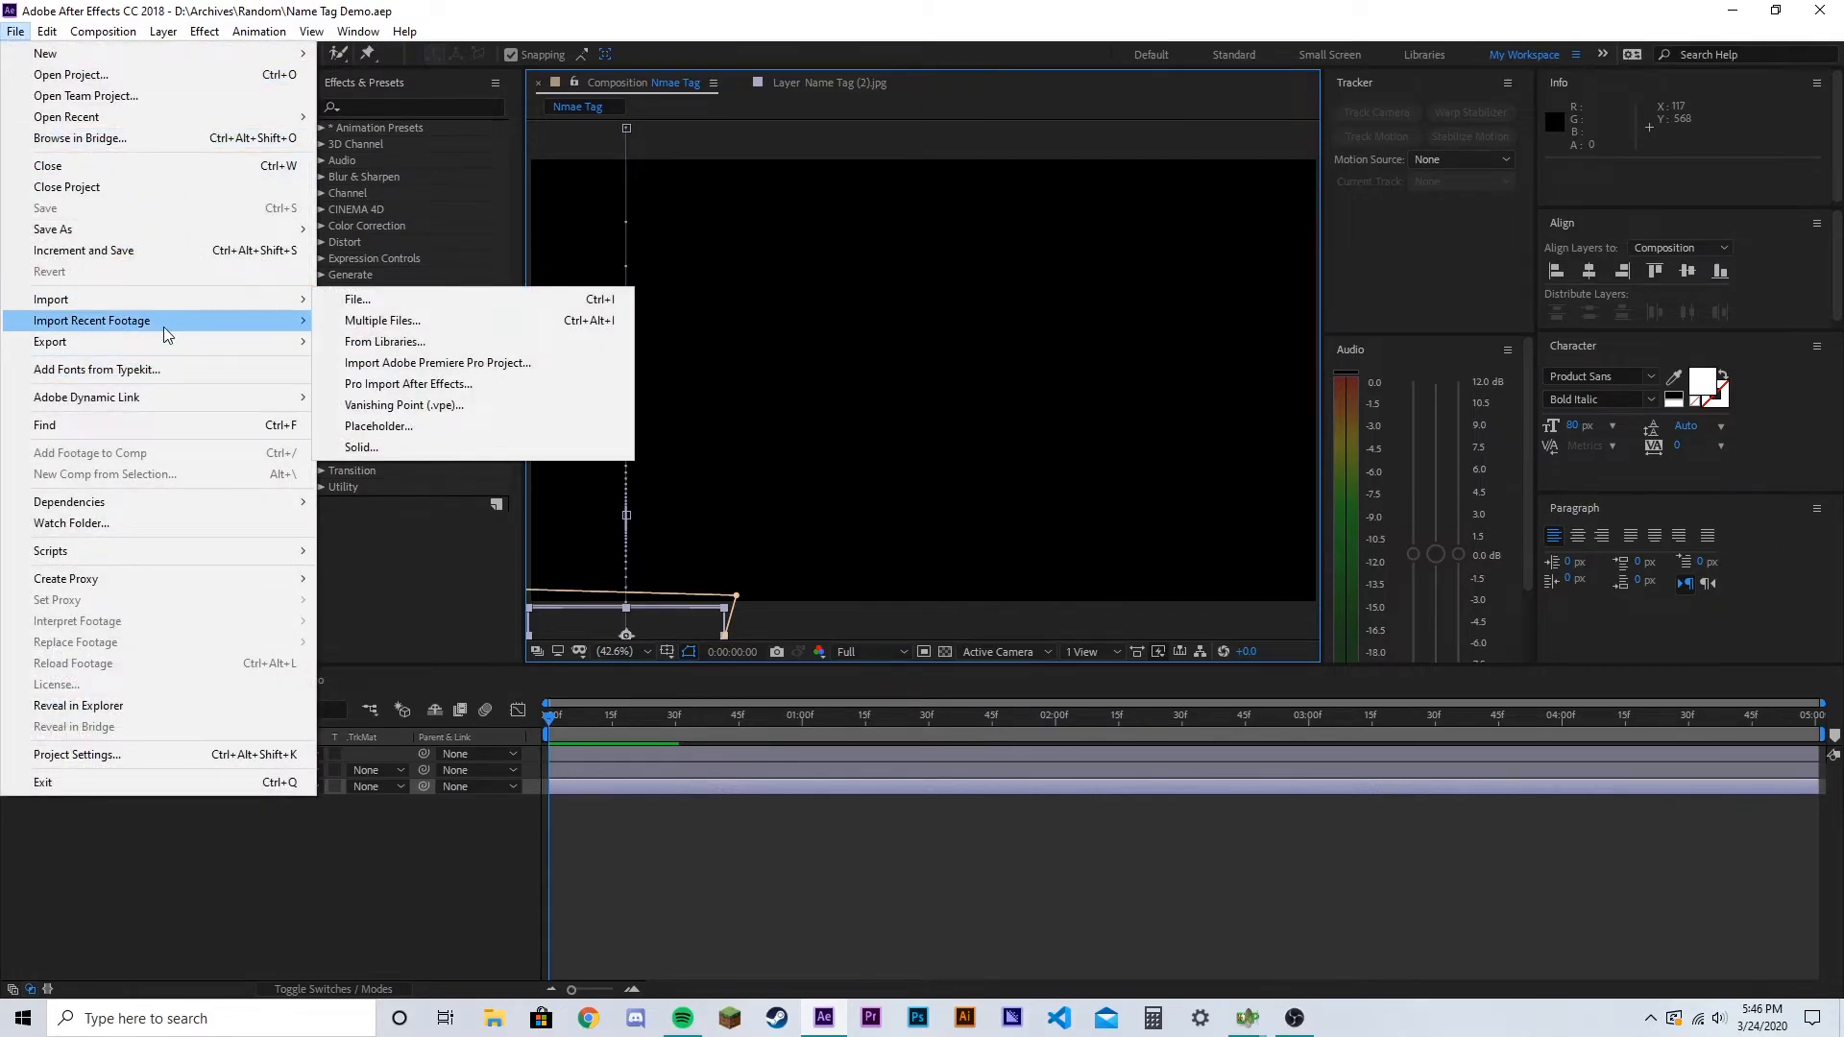
pyautogui.moveTo(170, 342)
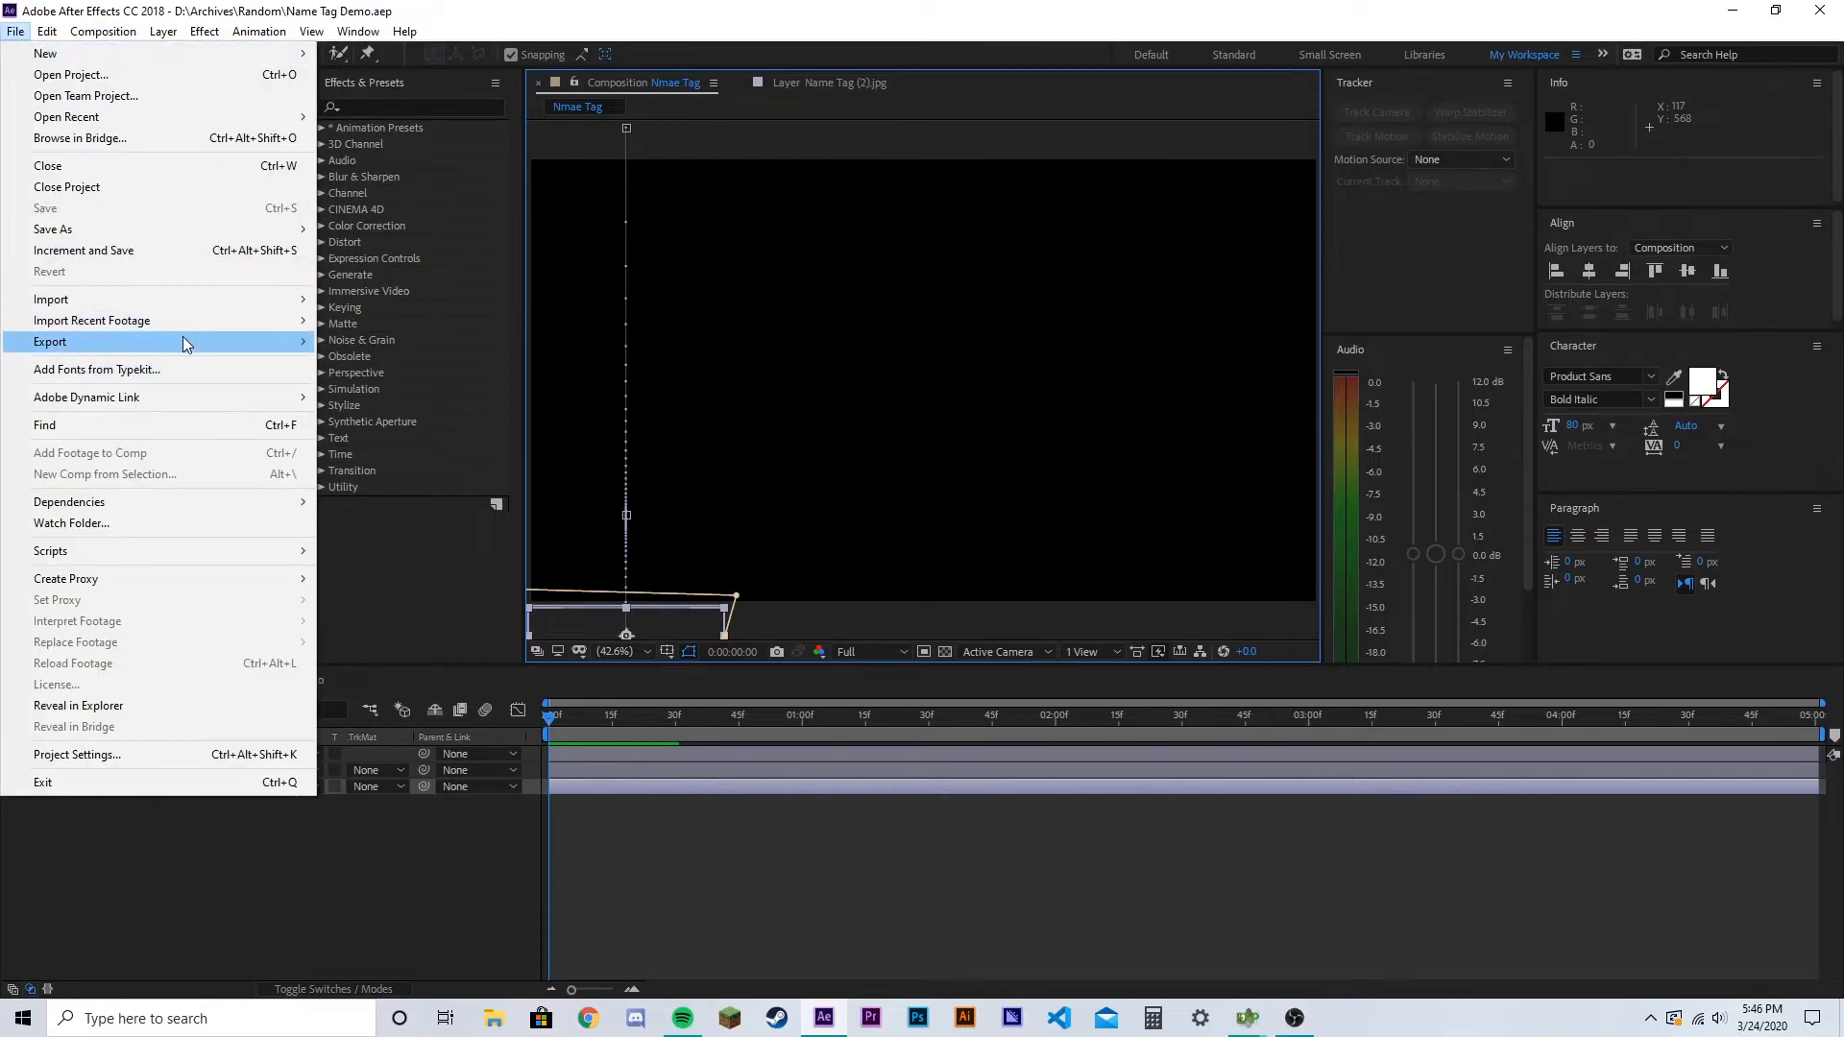
pyautogui.click(435, 342)
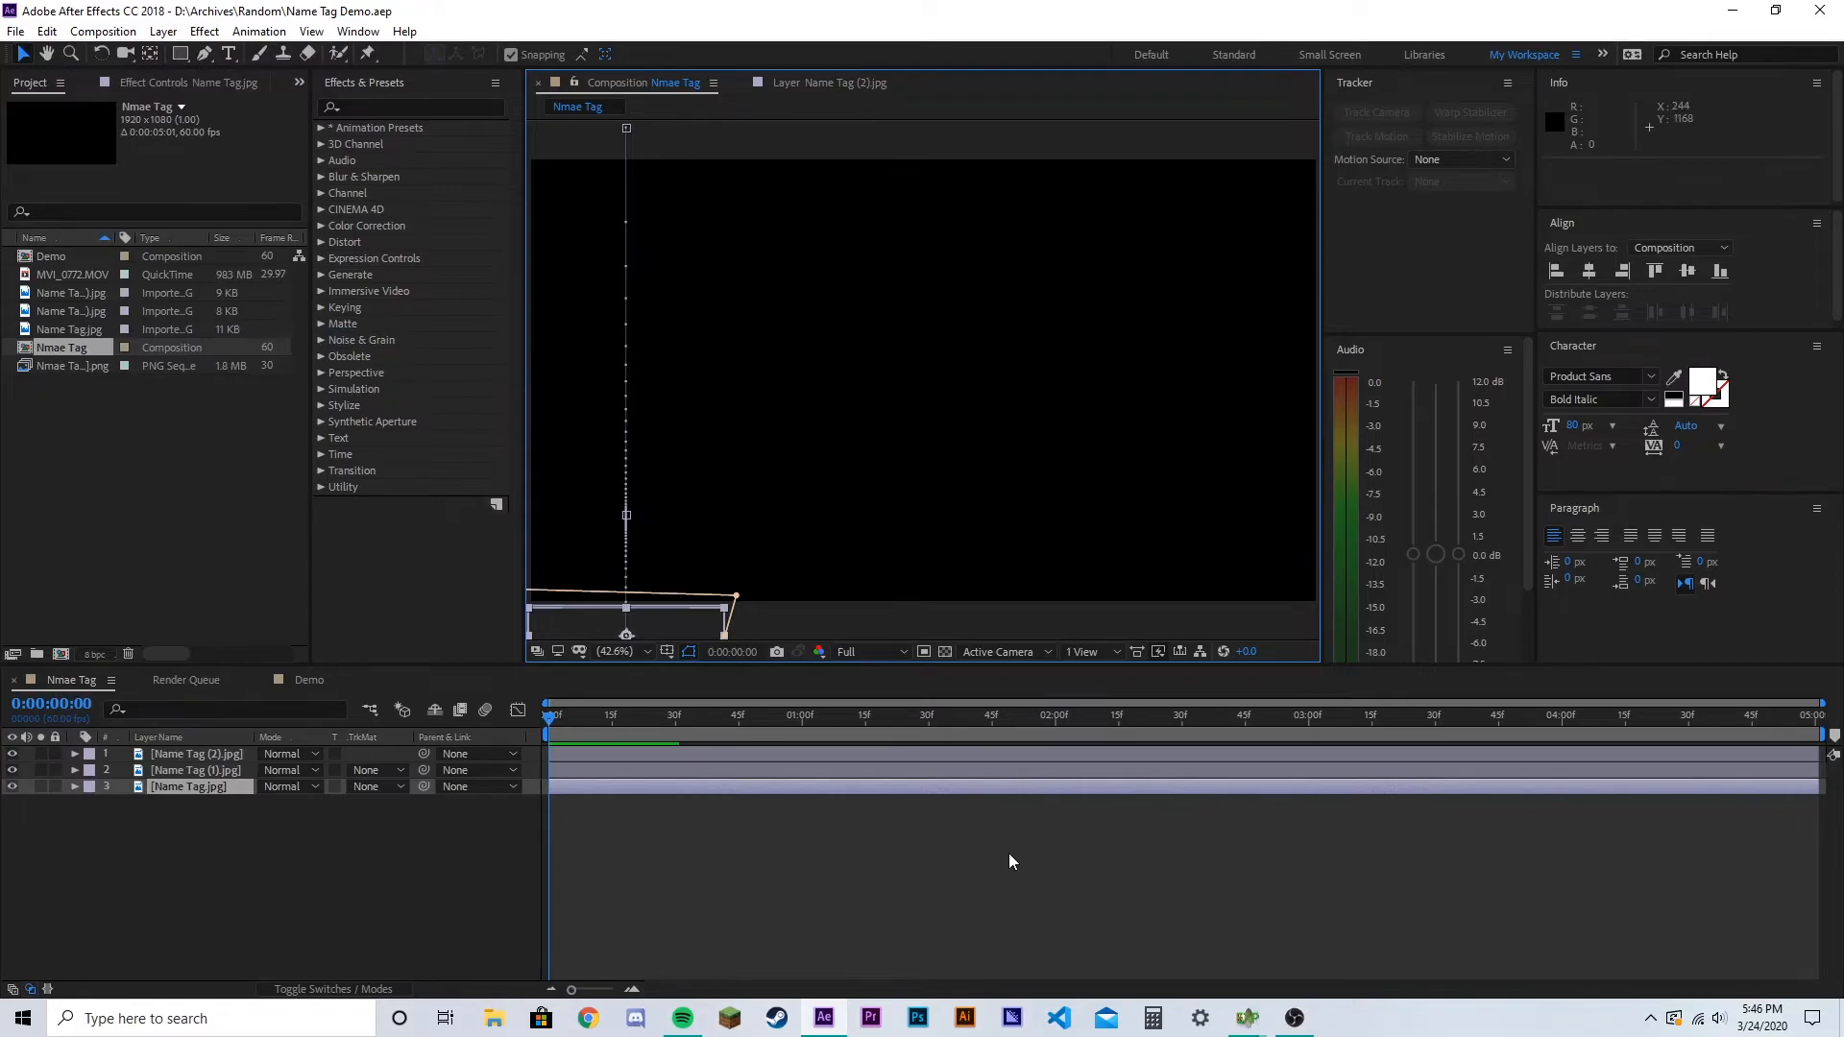
pyautogui.click(1014, 1021)
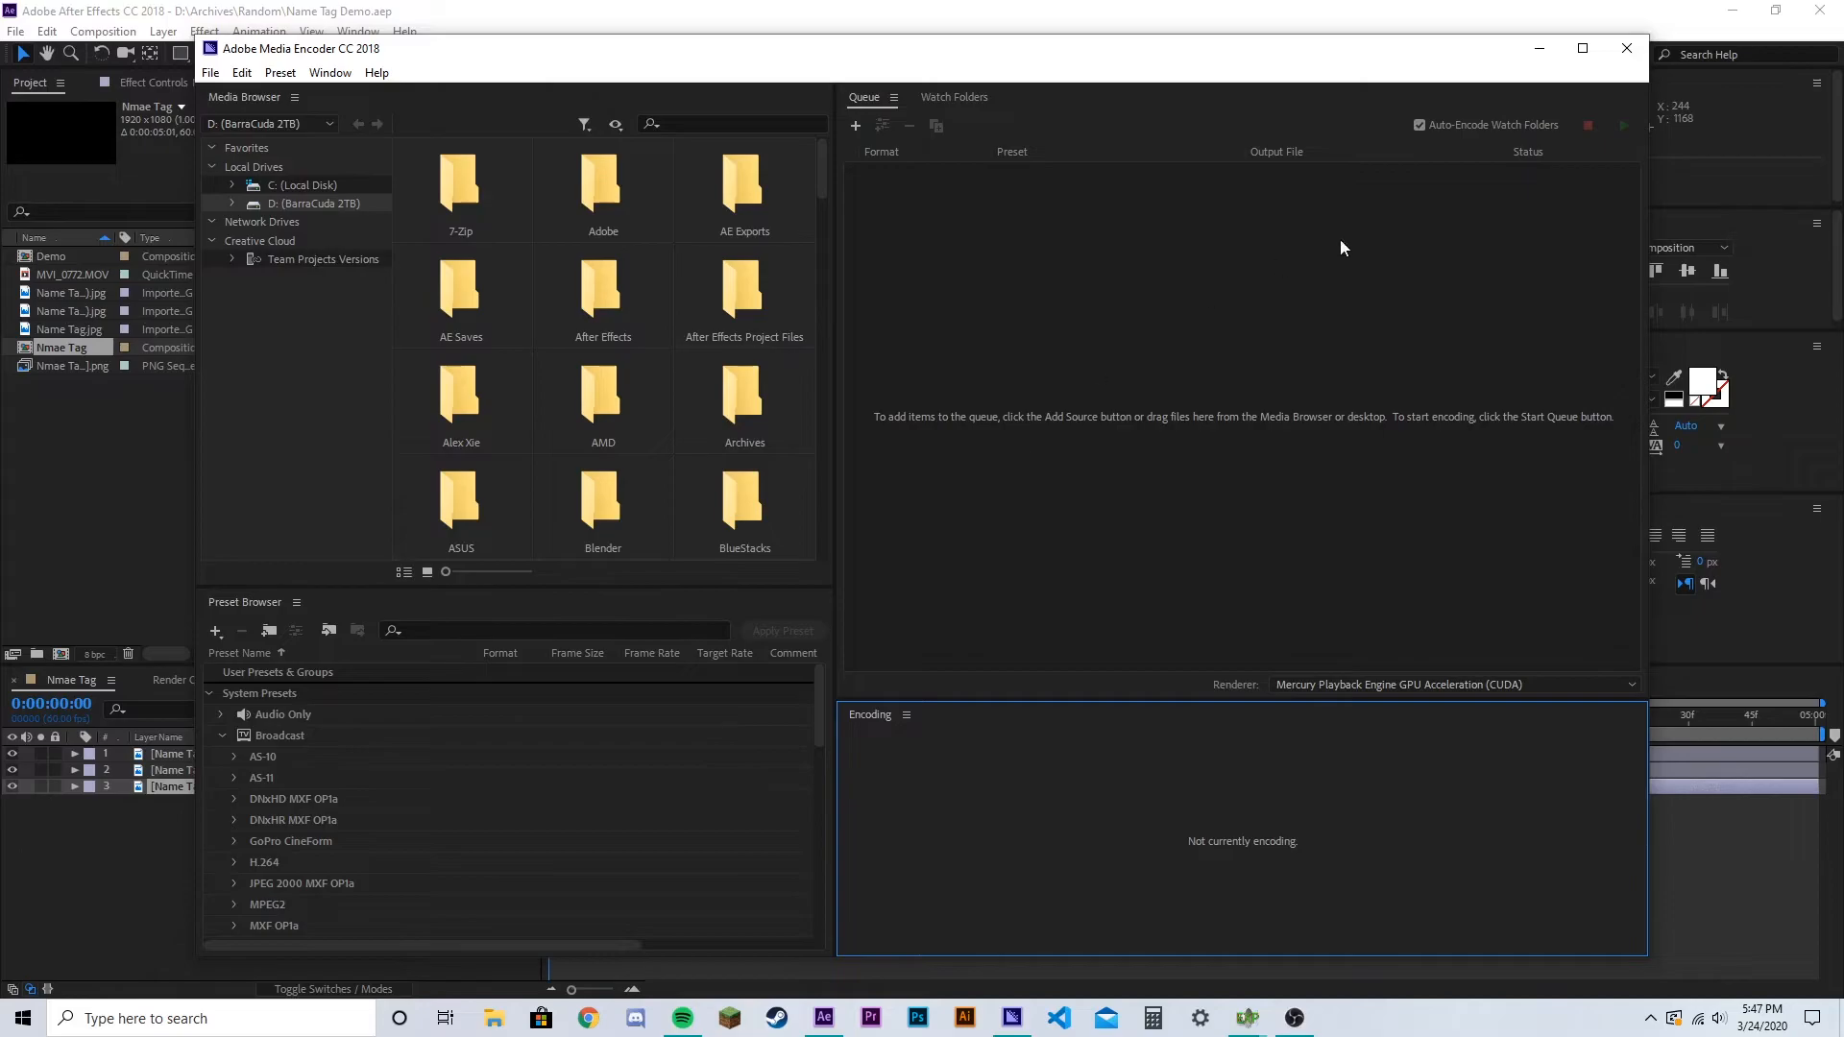
pyautogui.click(1168, 507)
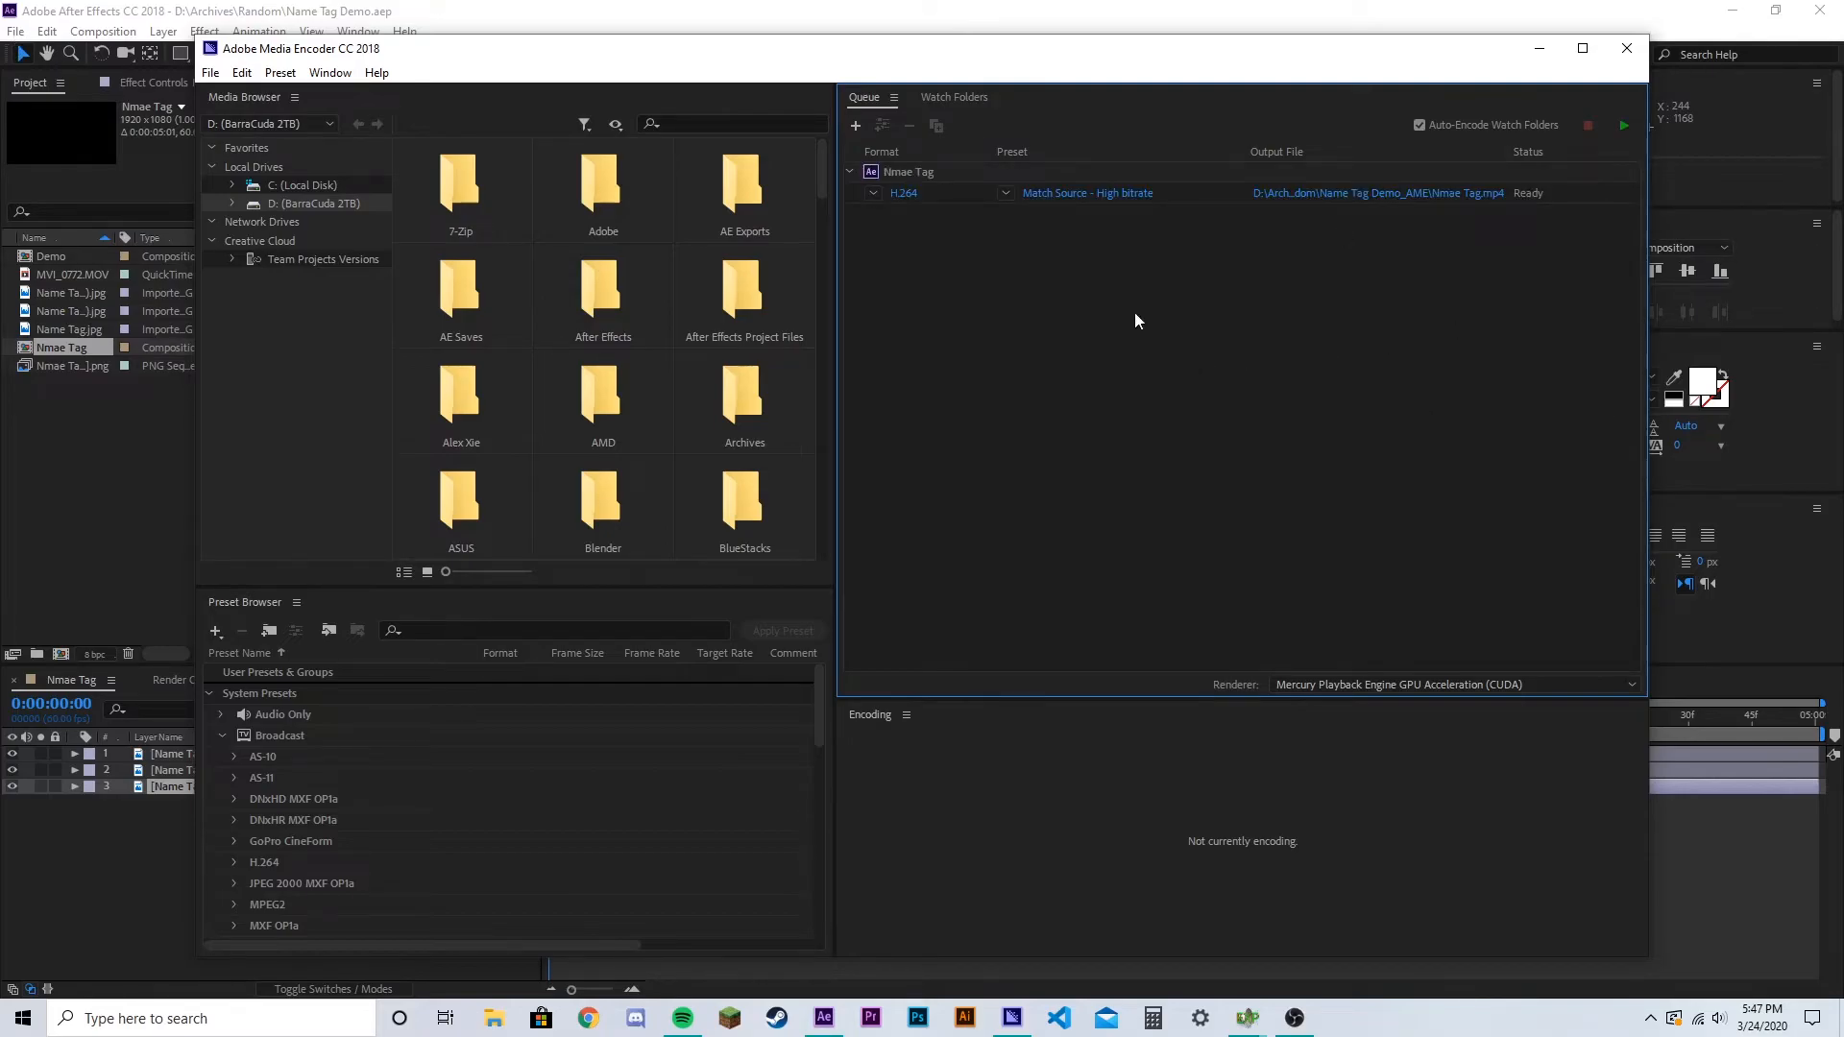
pyautogui.click(1171, 193)
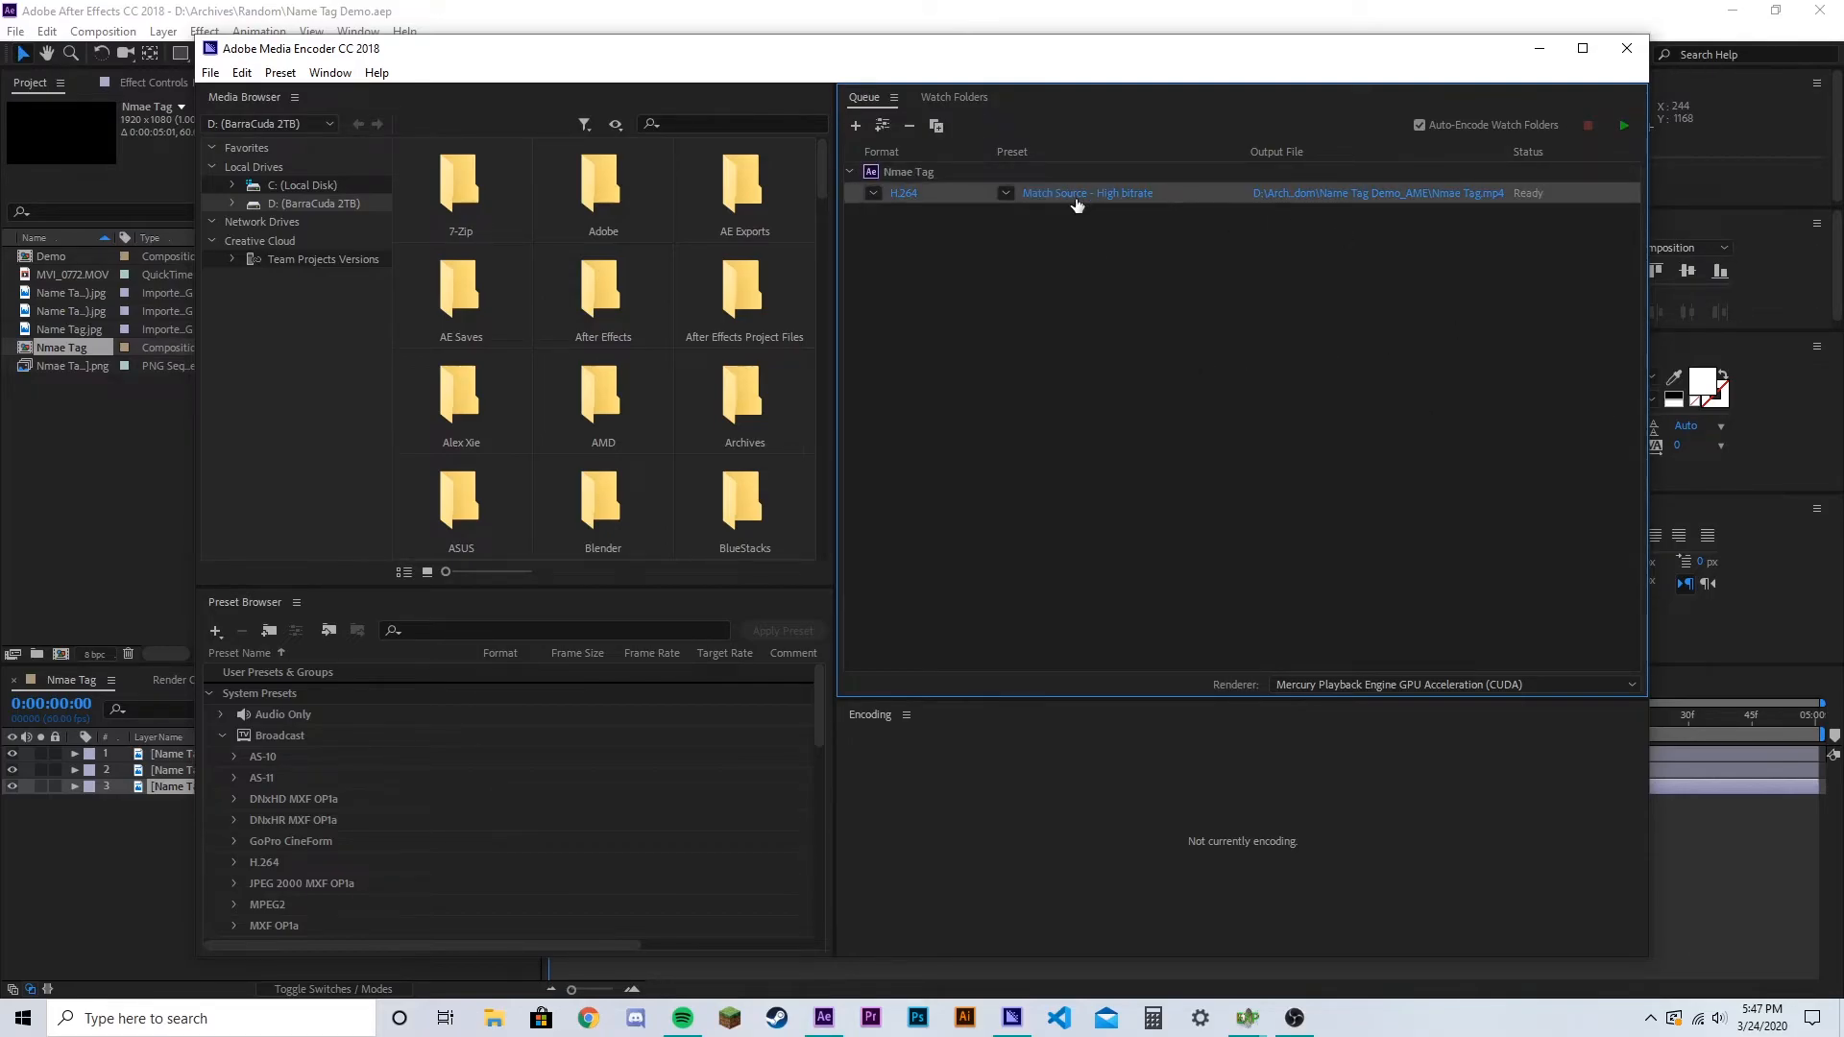
pyautogui.click(897, 193)
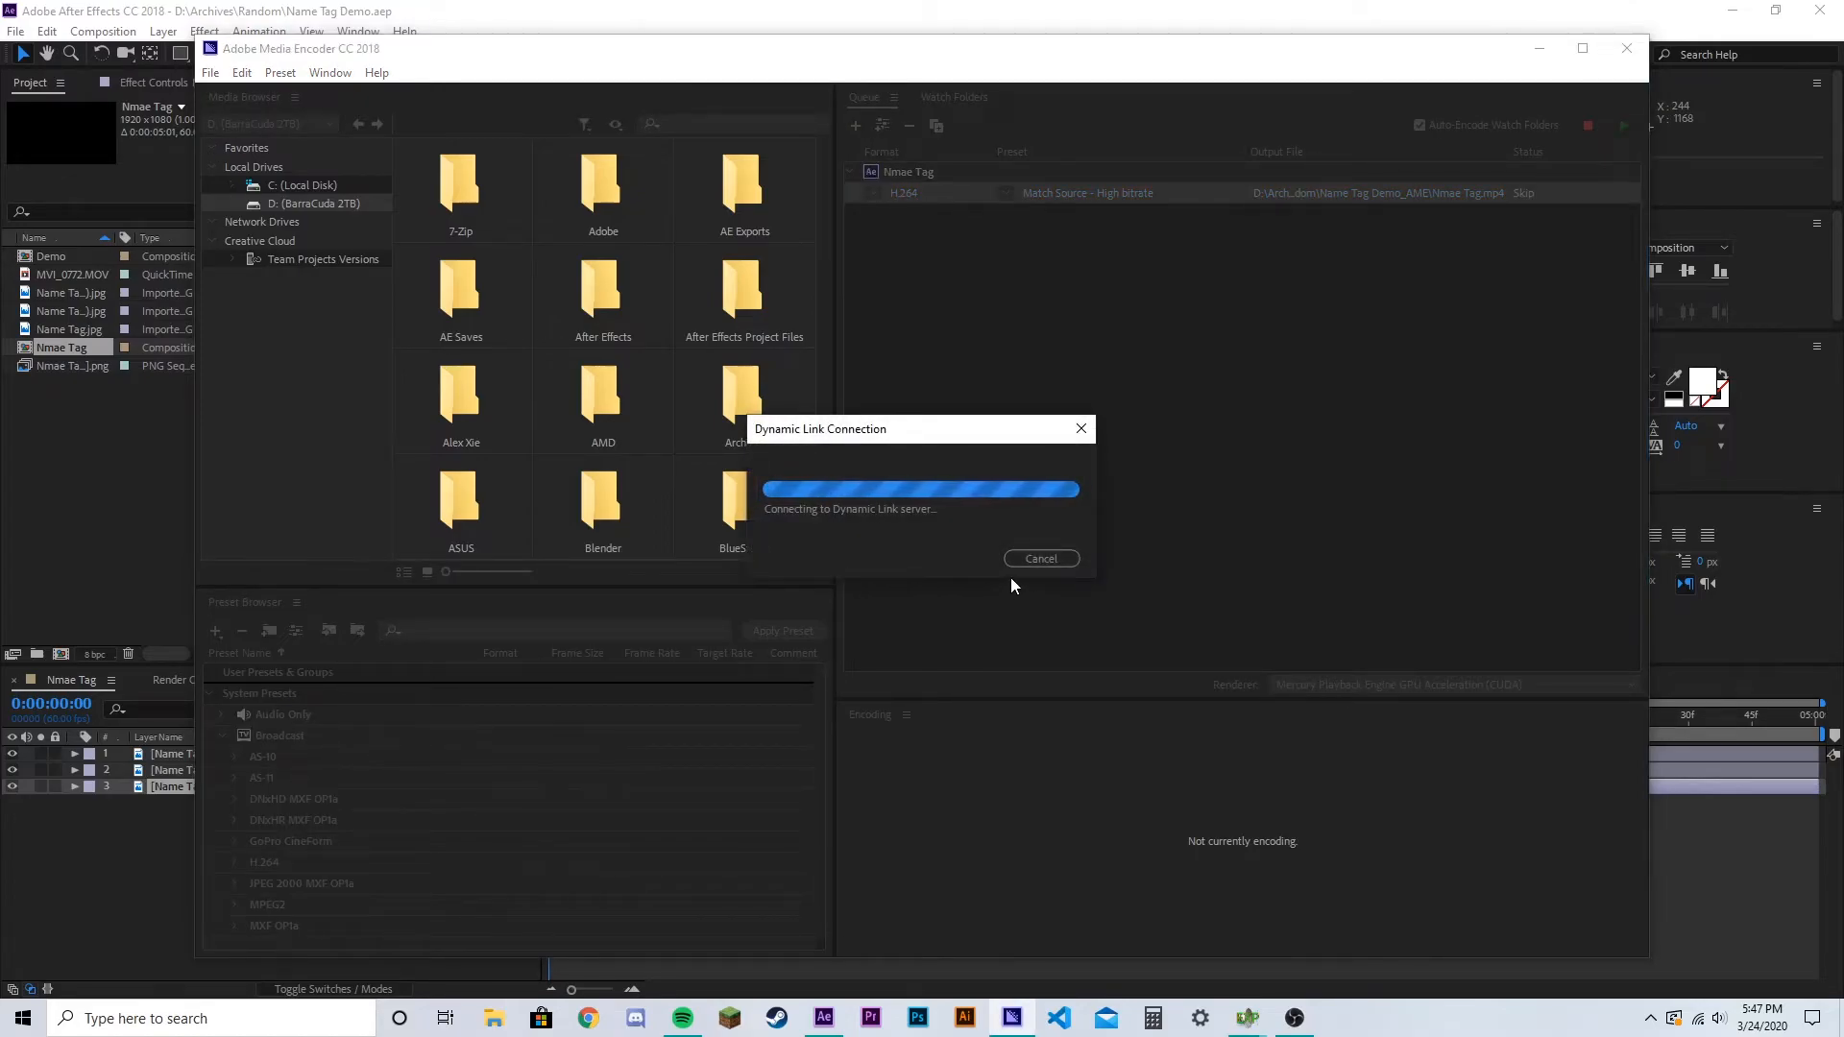
pyautogui.click(1042, 559)
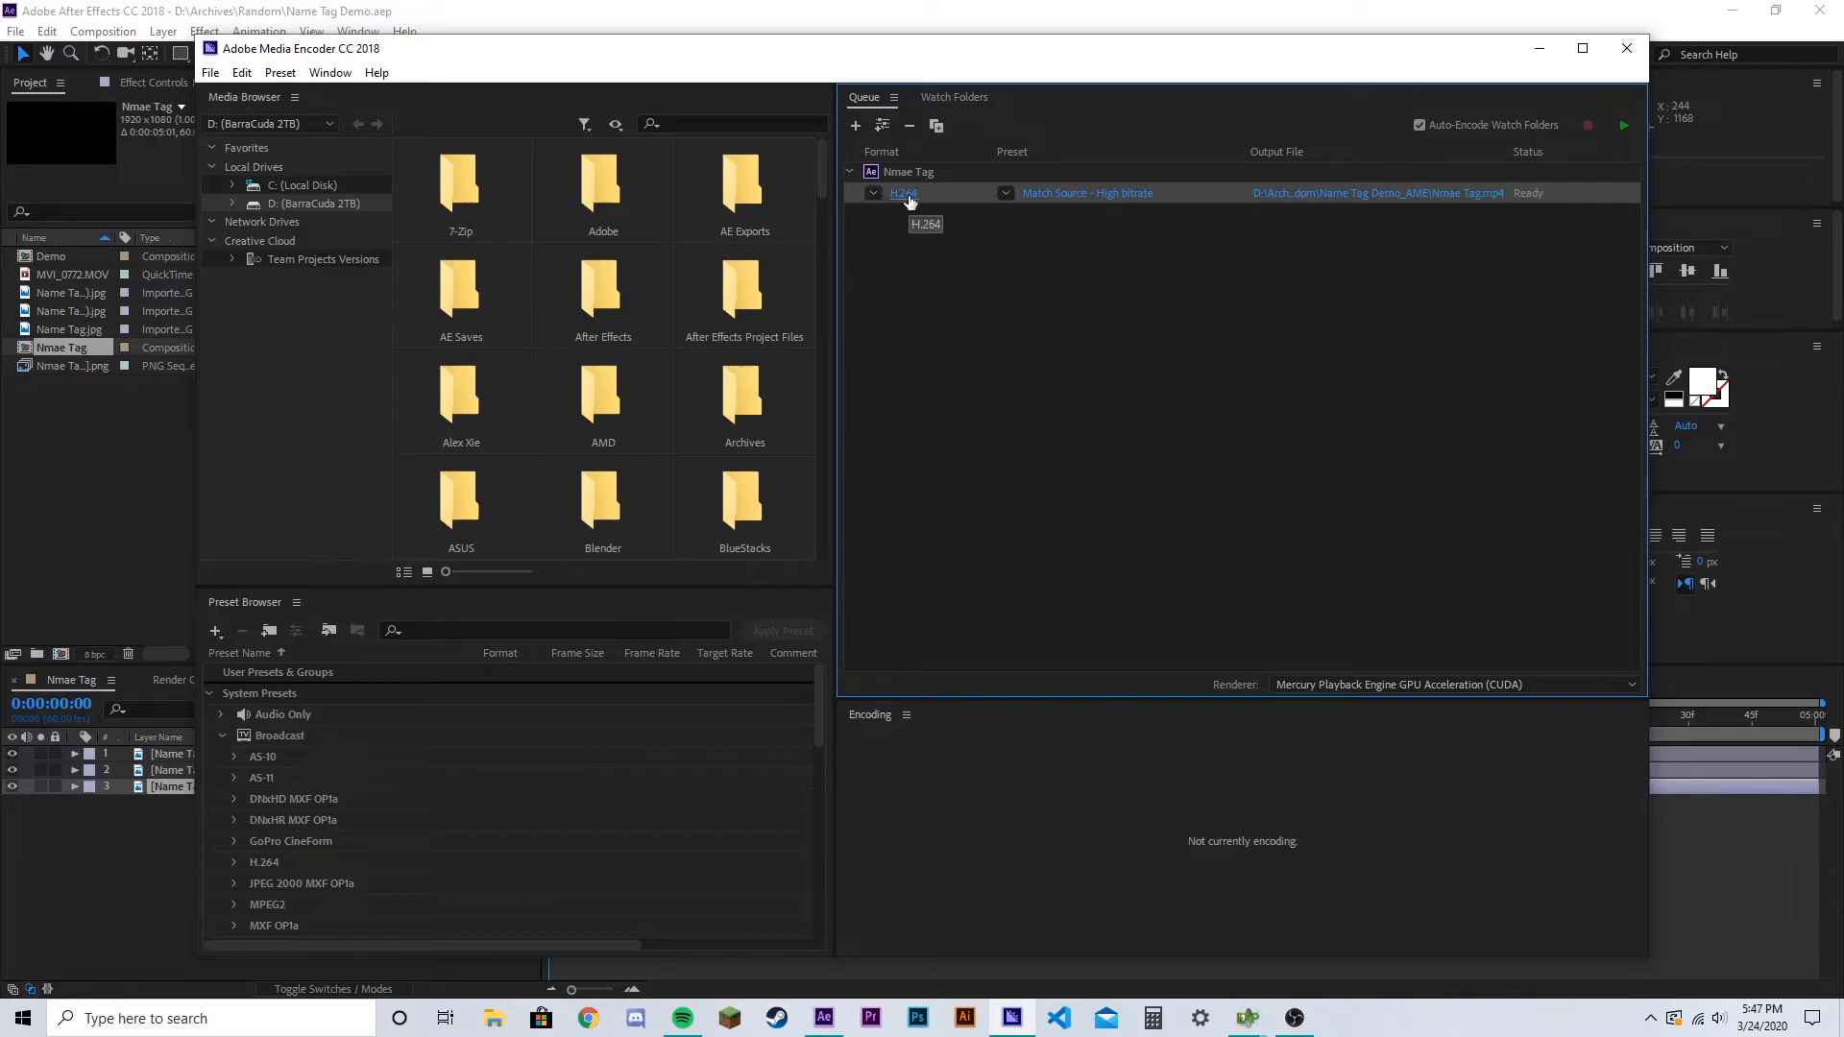
# Search the presets for "png" and add PNG Sequence with Alpha (Match Source) as an output for Nmae Tag
pyautogui.scroll(-4, 428, 769)
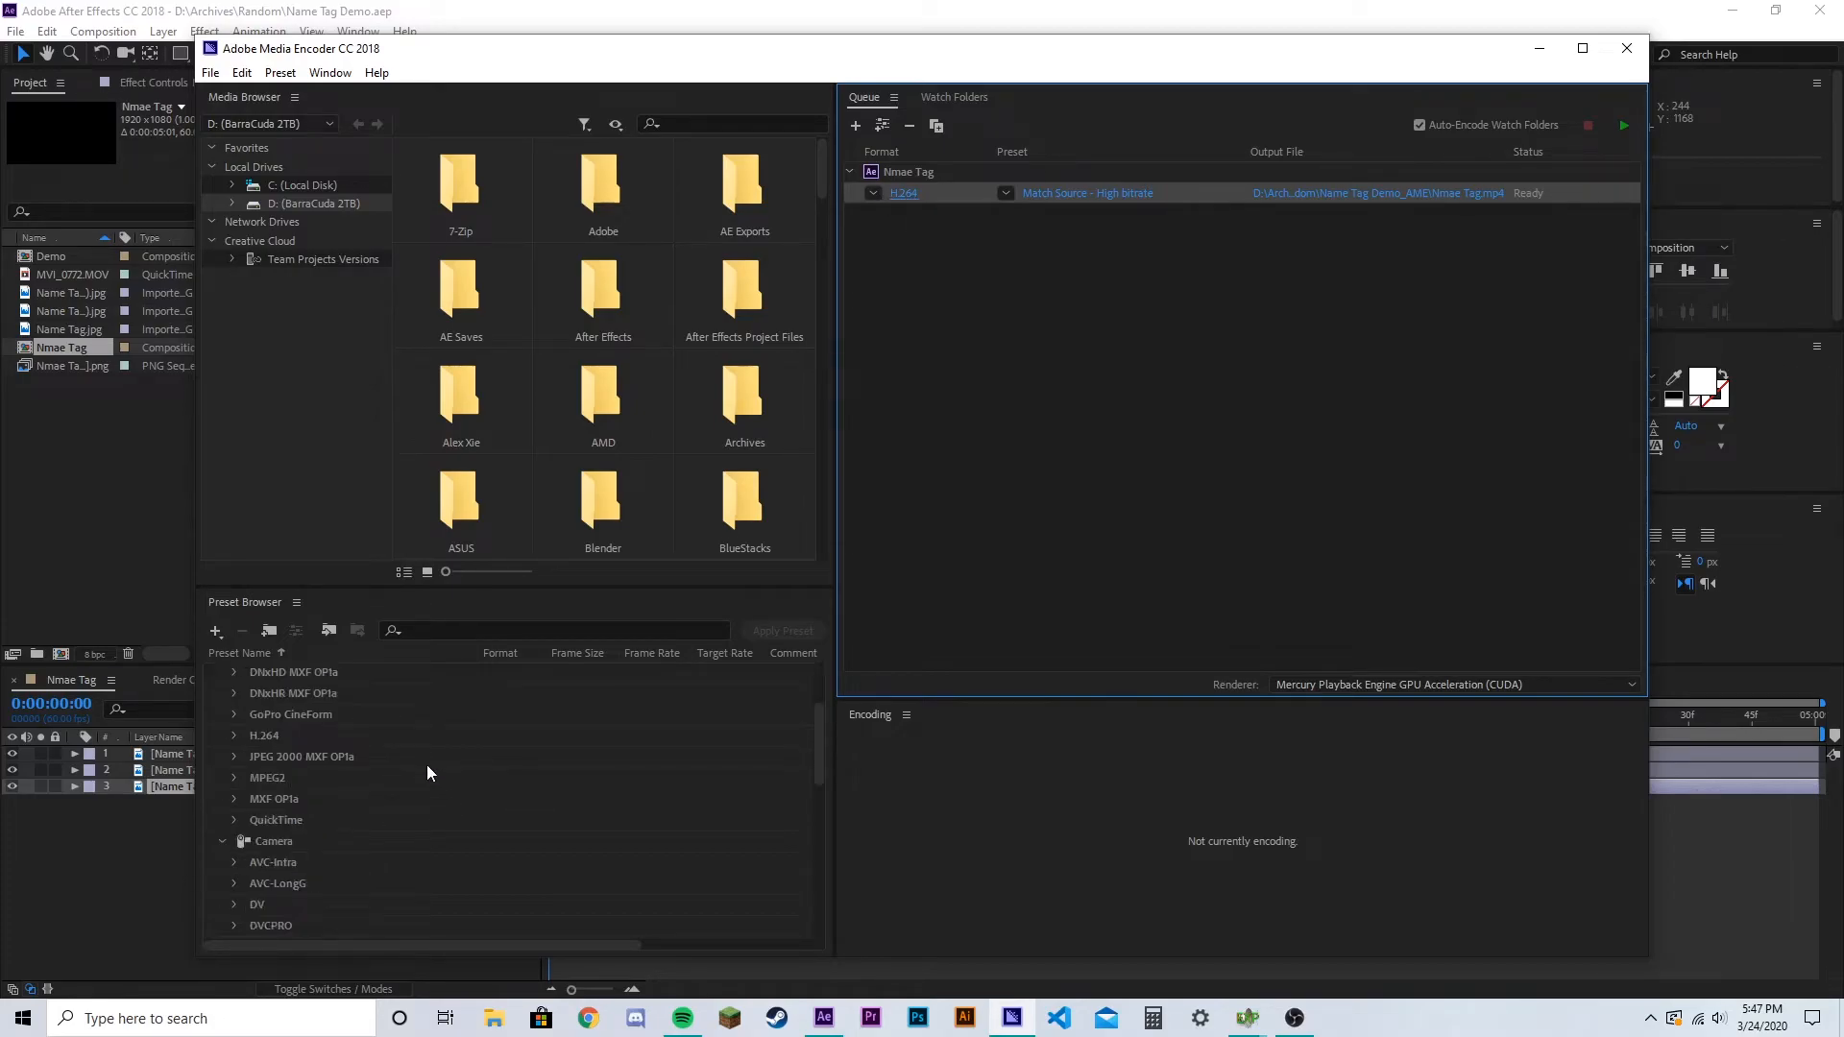
pyautogui.click(450, 633)
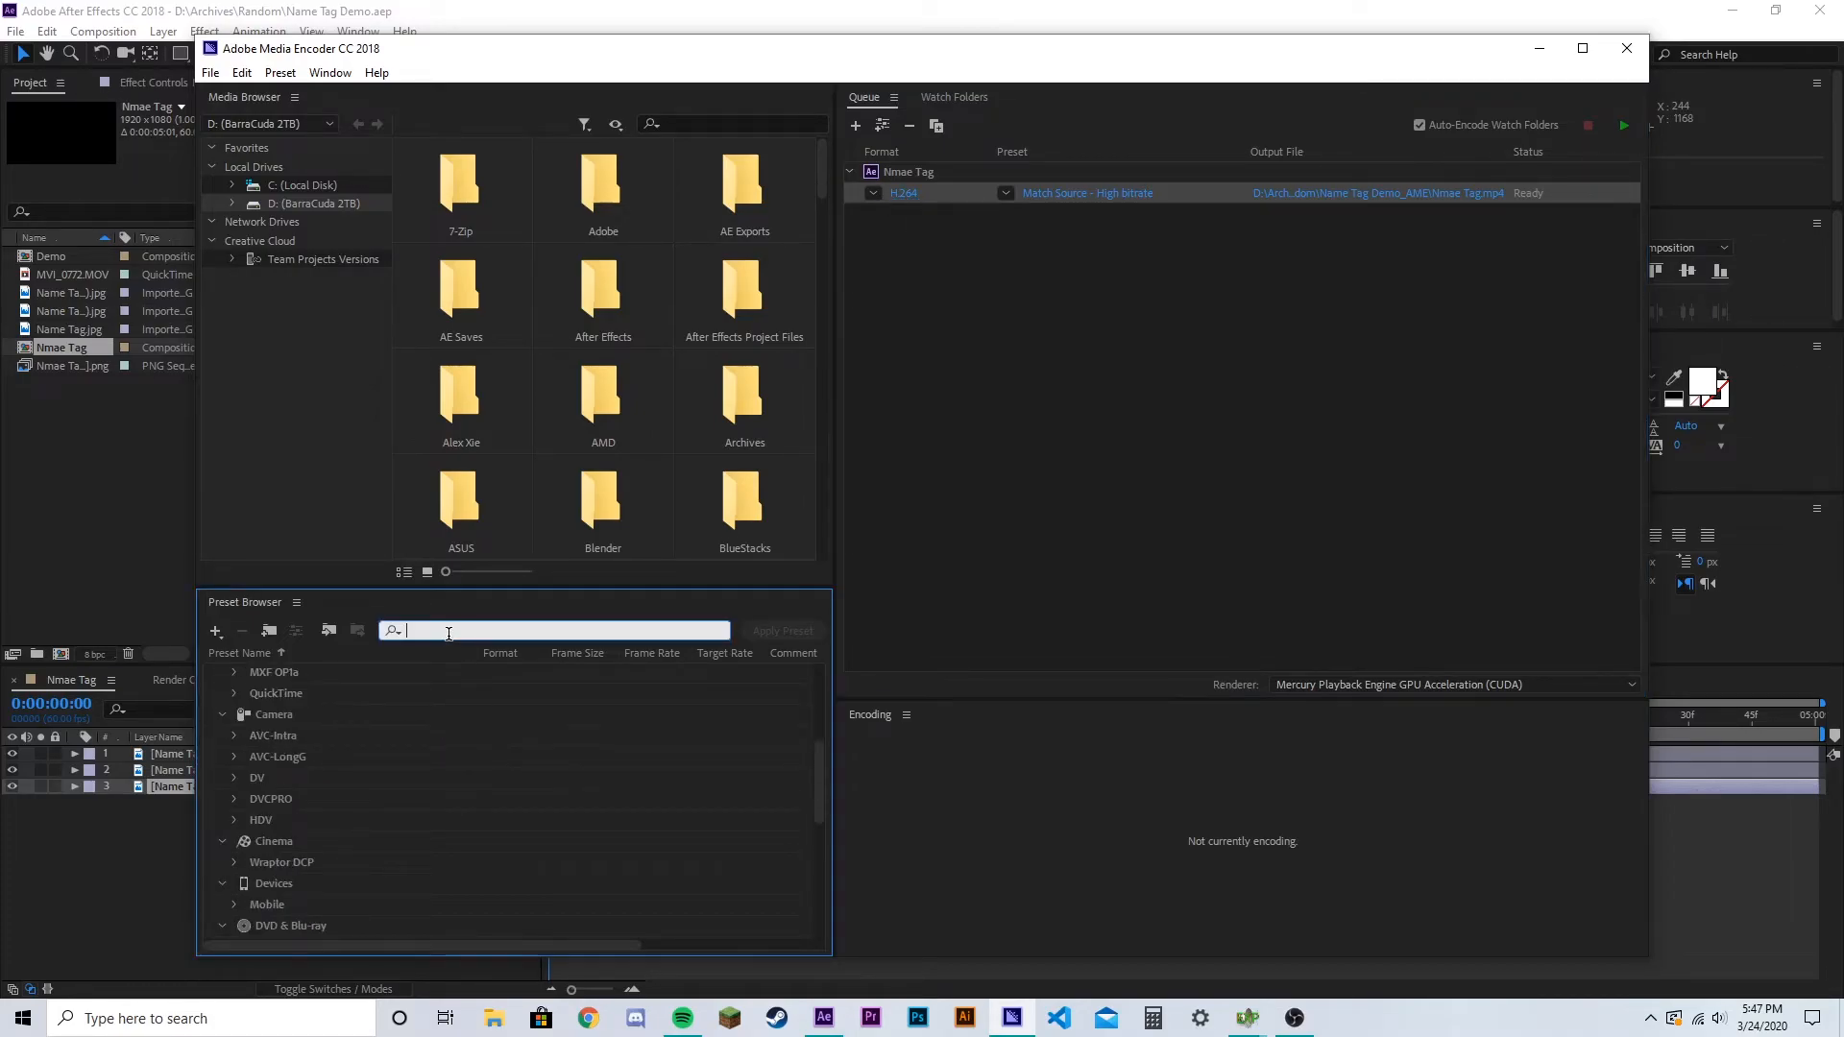
pyautogui.write('png')
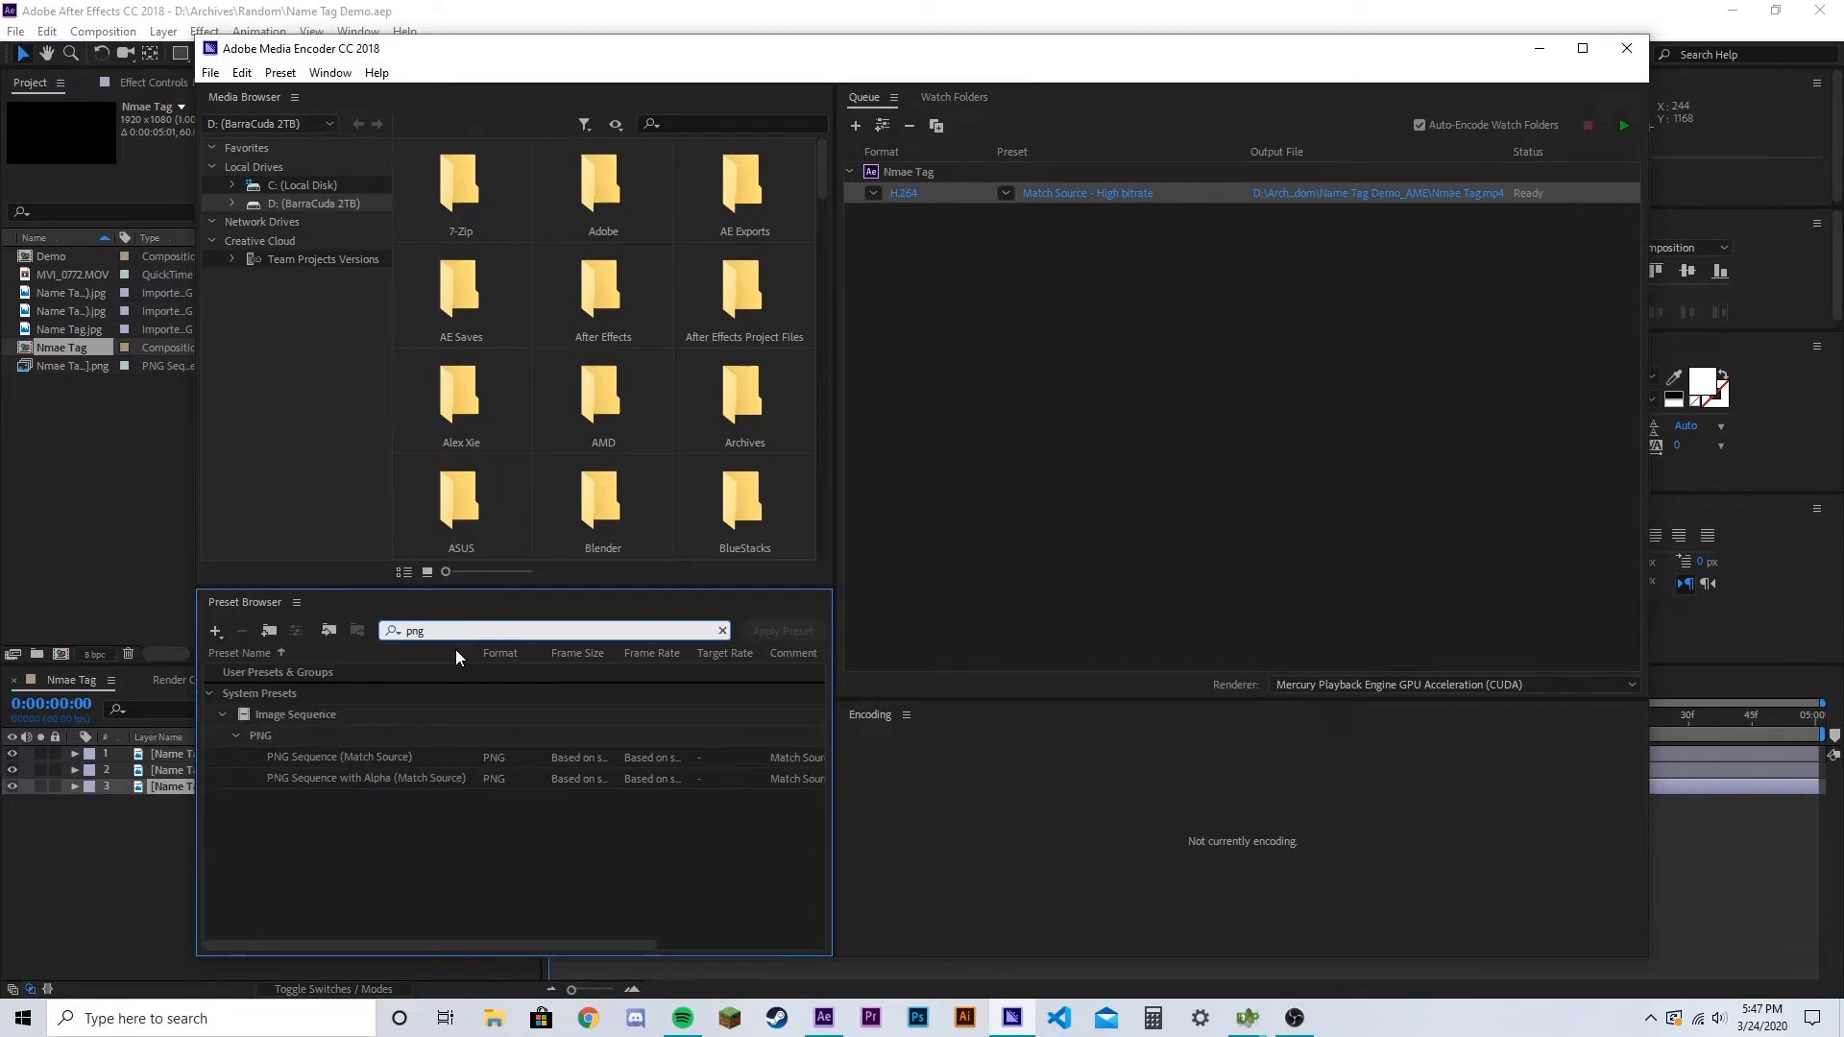
pyautogui.click(409, 778)
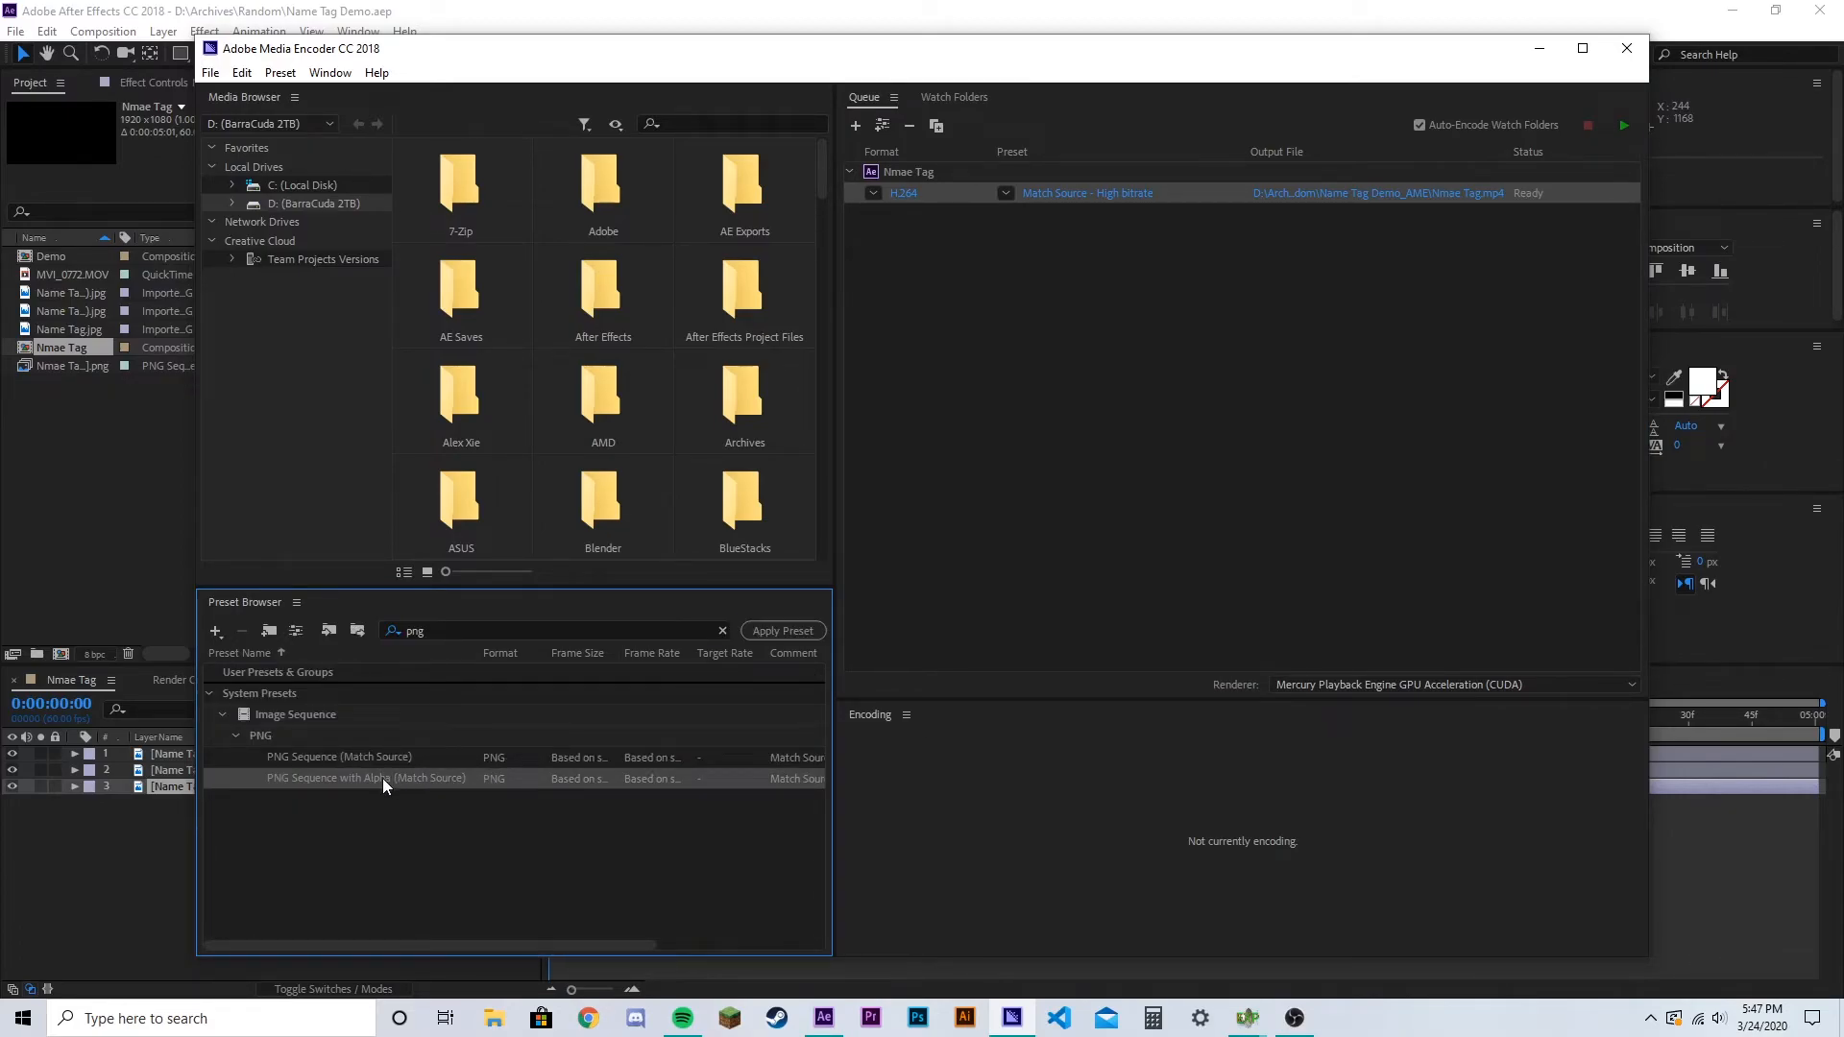
pyautogui.doubleClick(383, 778)
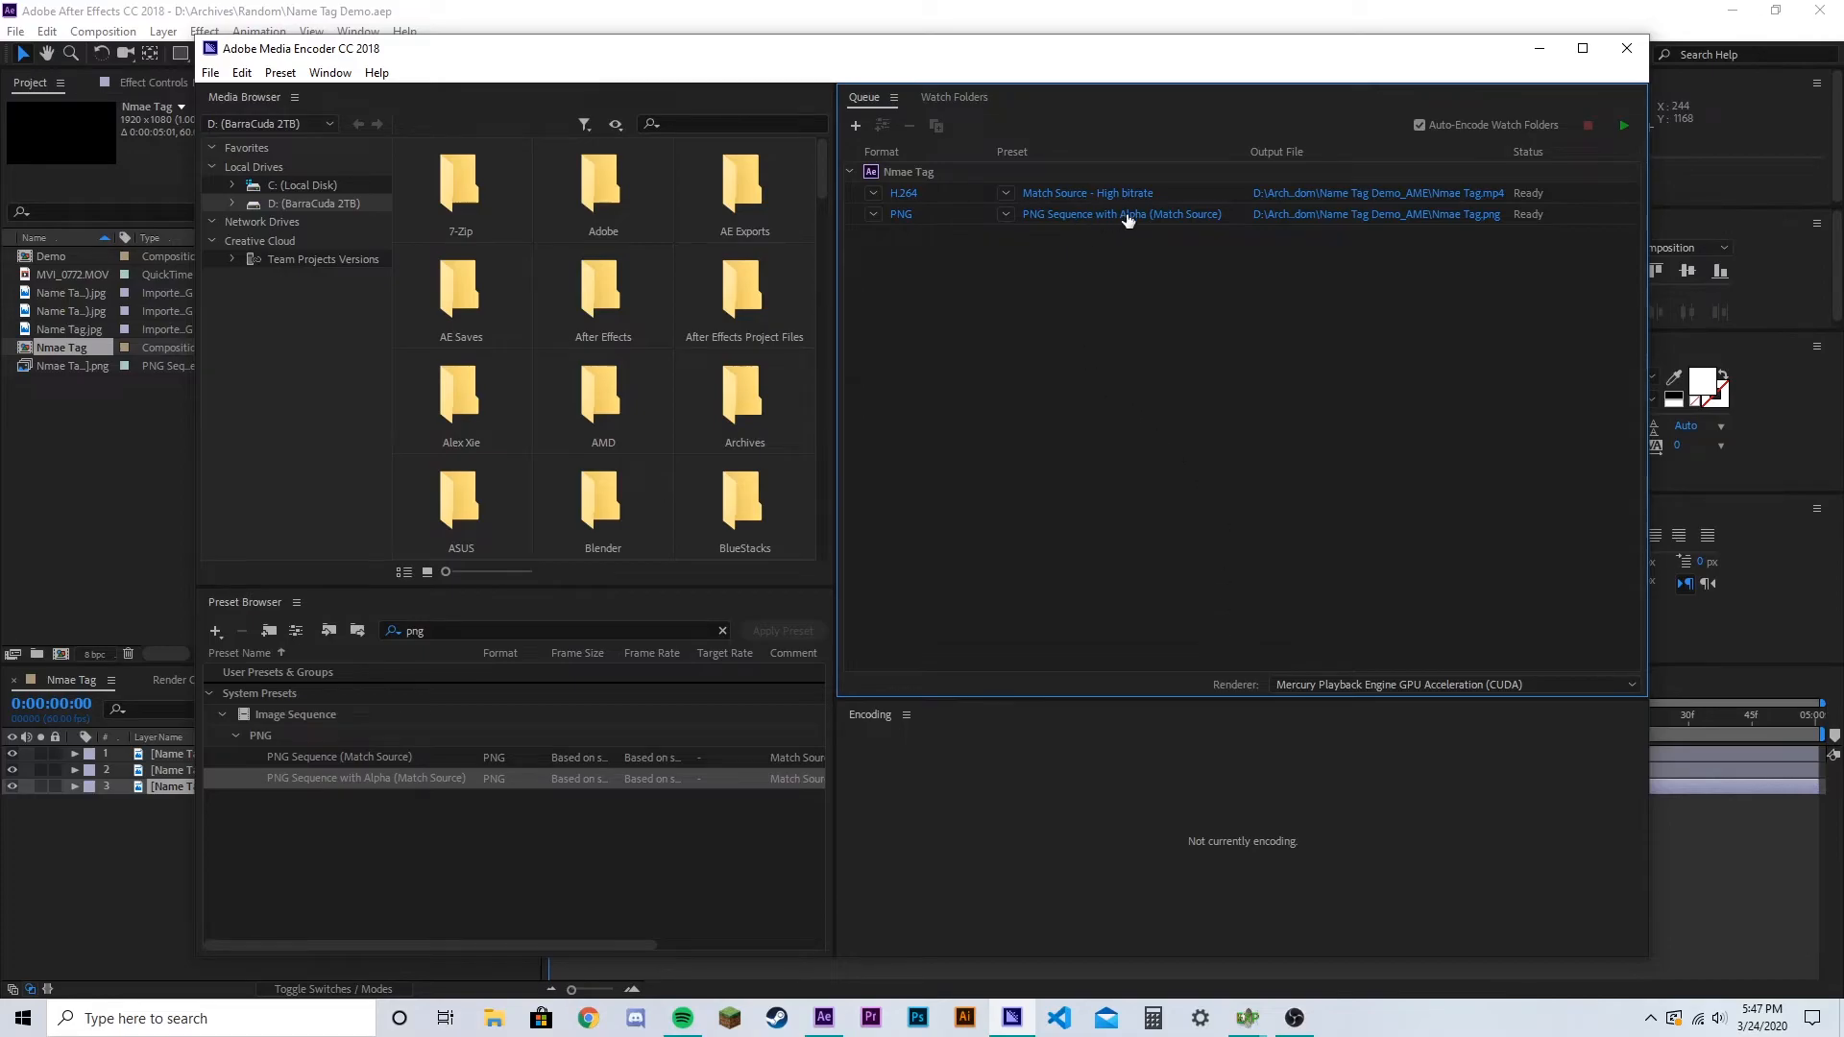
# Remove the H.264 output from the encoding queue, keeping only the PNG sequence
pyautogui.click(936, 198)
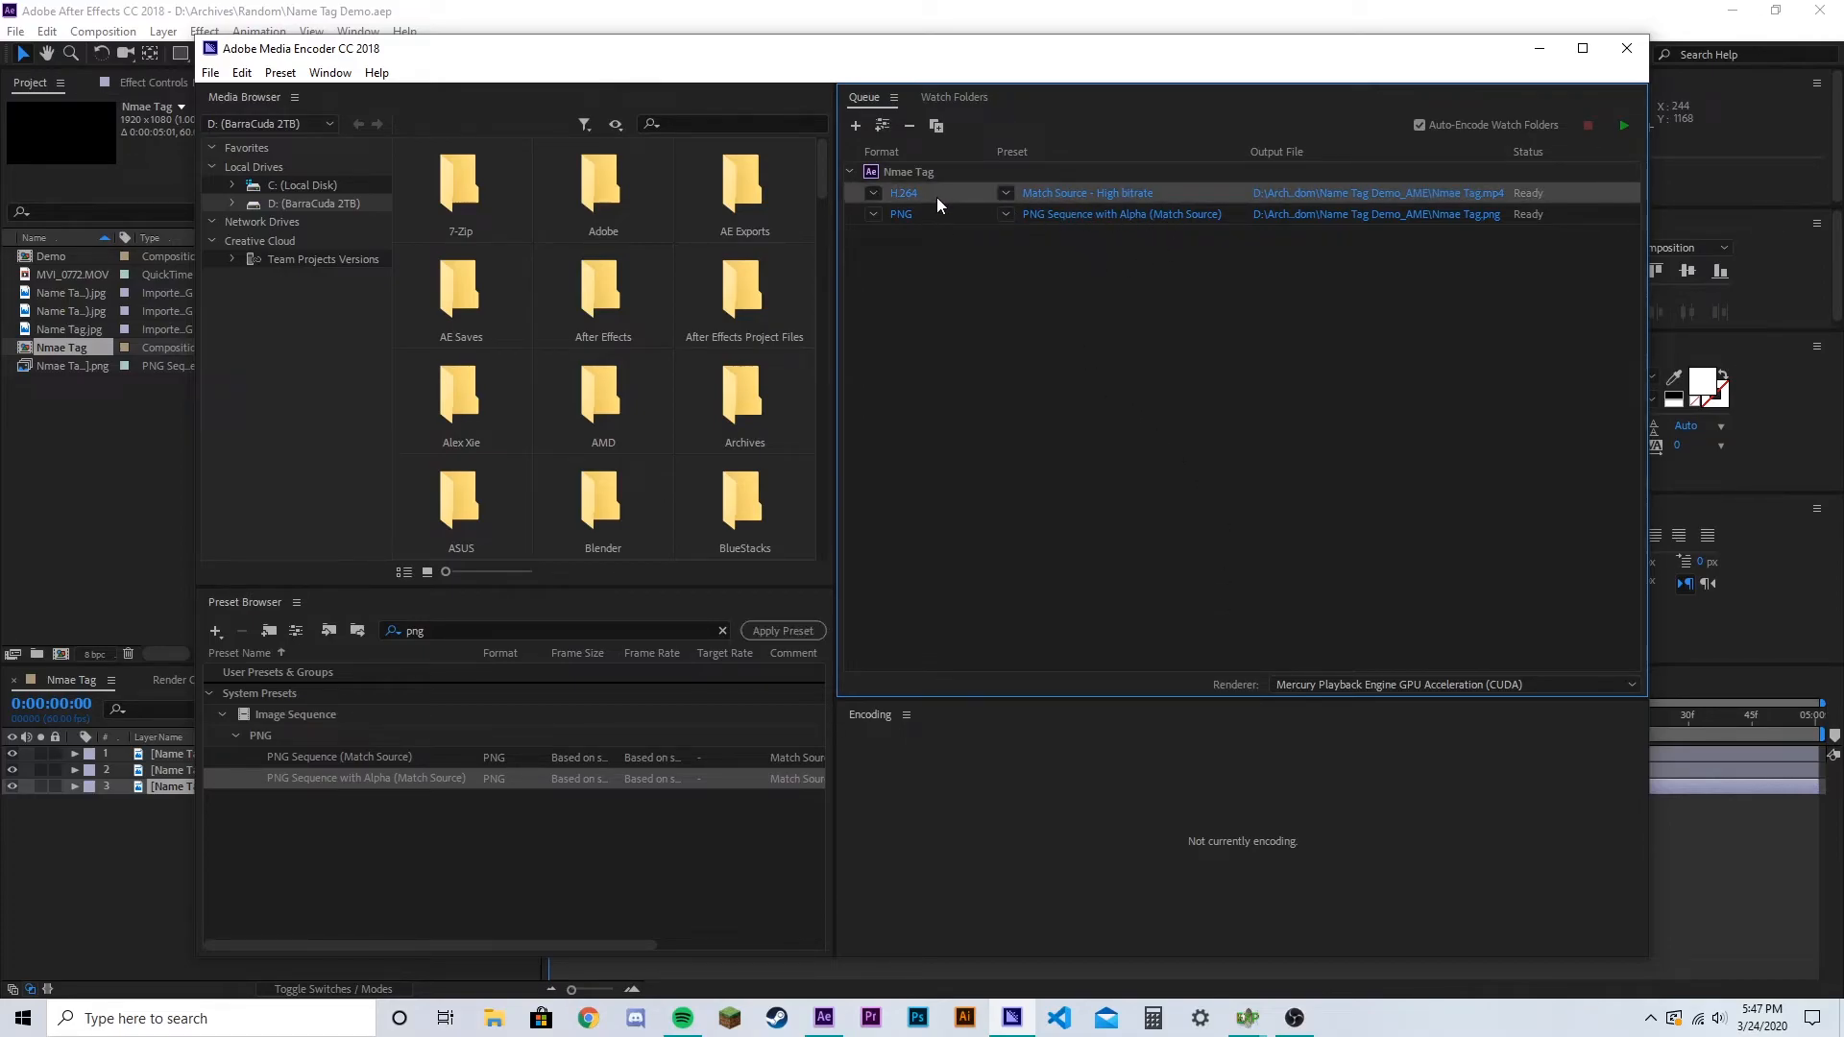
pyautogui.rightClick(937, 198)
pyautogui.click(1012, 400)
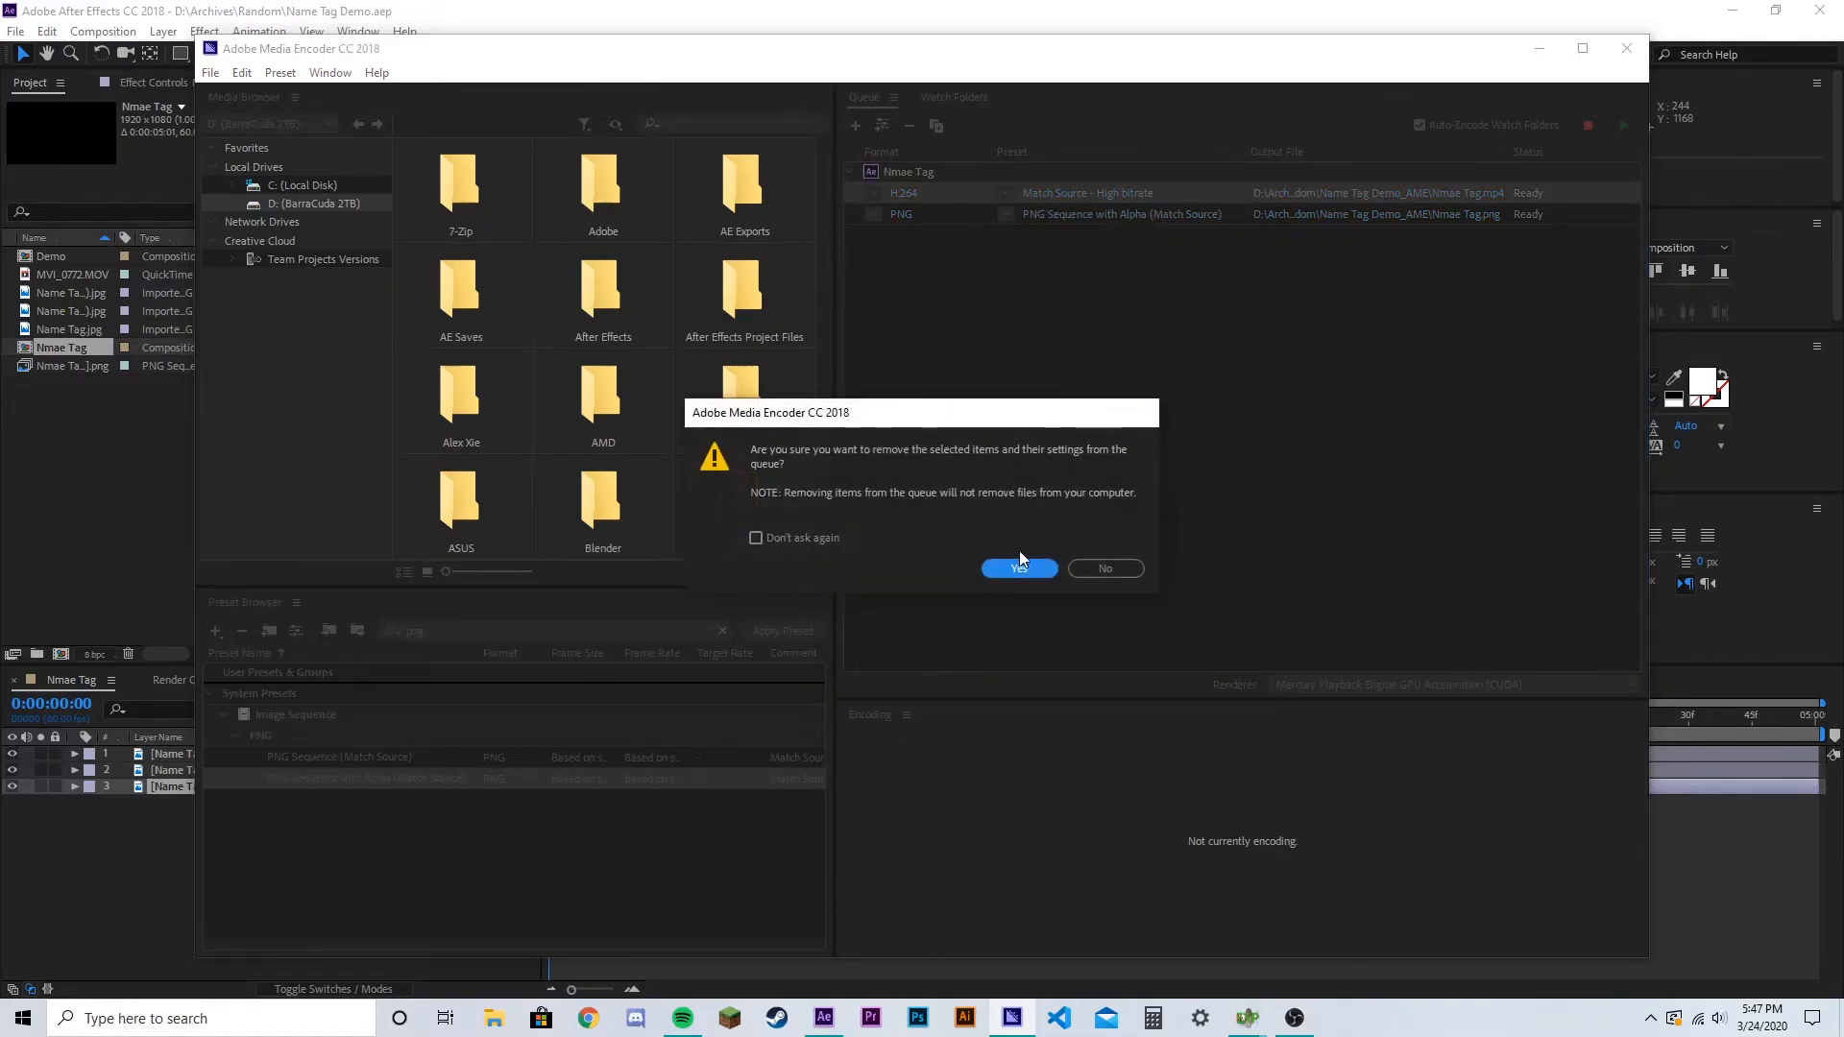
pyautogui.click(1028, 567)
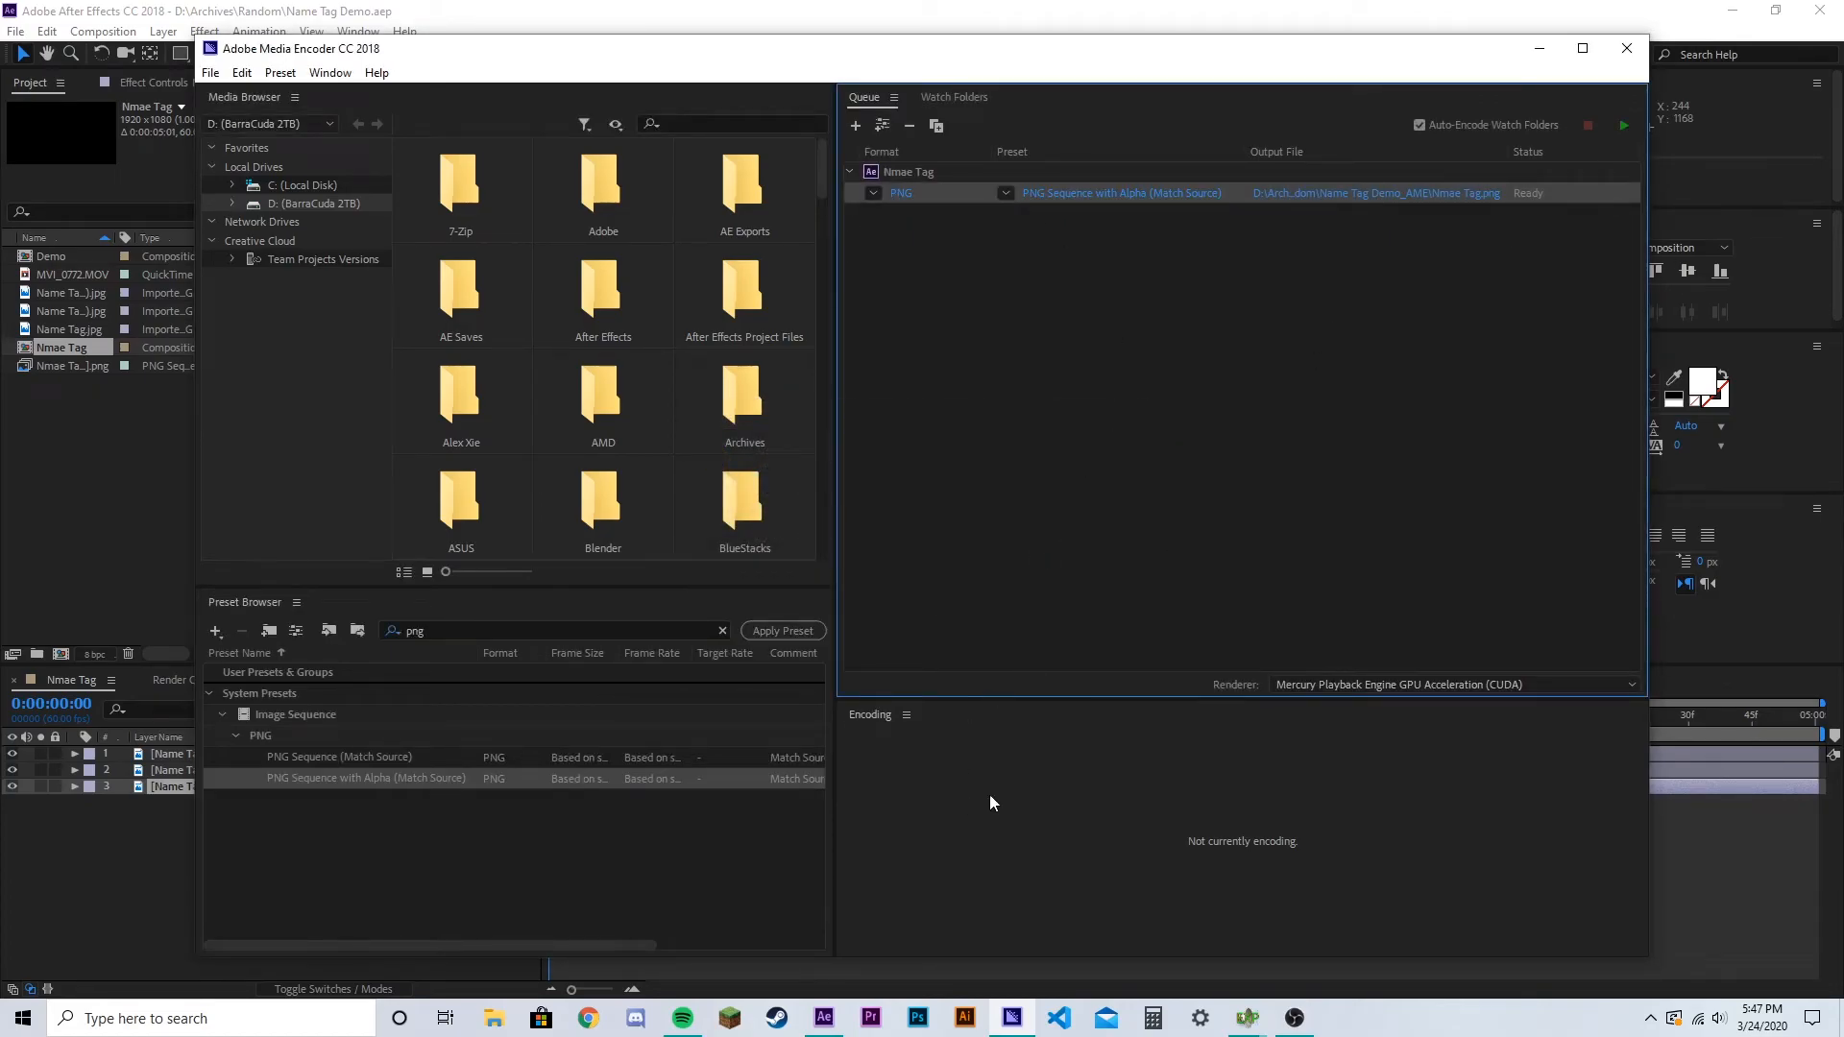
# Try to redirect the PNG sequence output to the Name Tag Demo folder with the file name "Name Tag"
pyautogui.click(1403, 193)
pyautogui.click(614, 134)
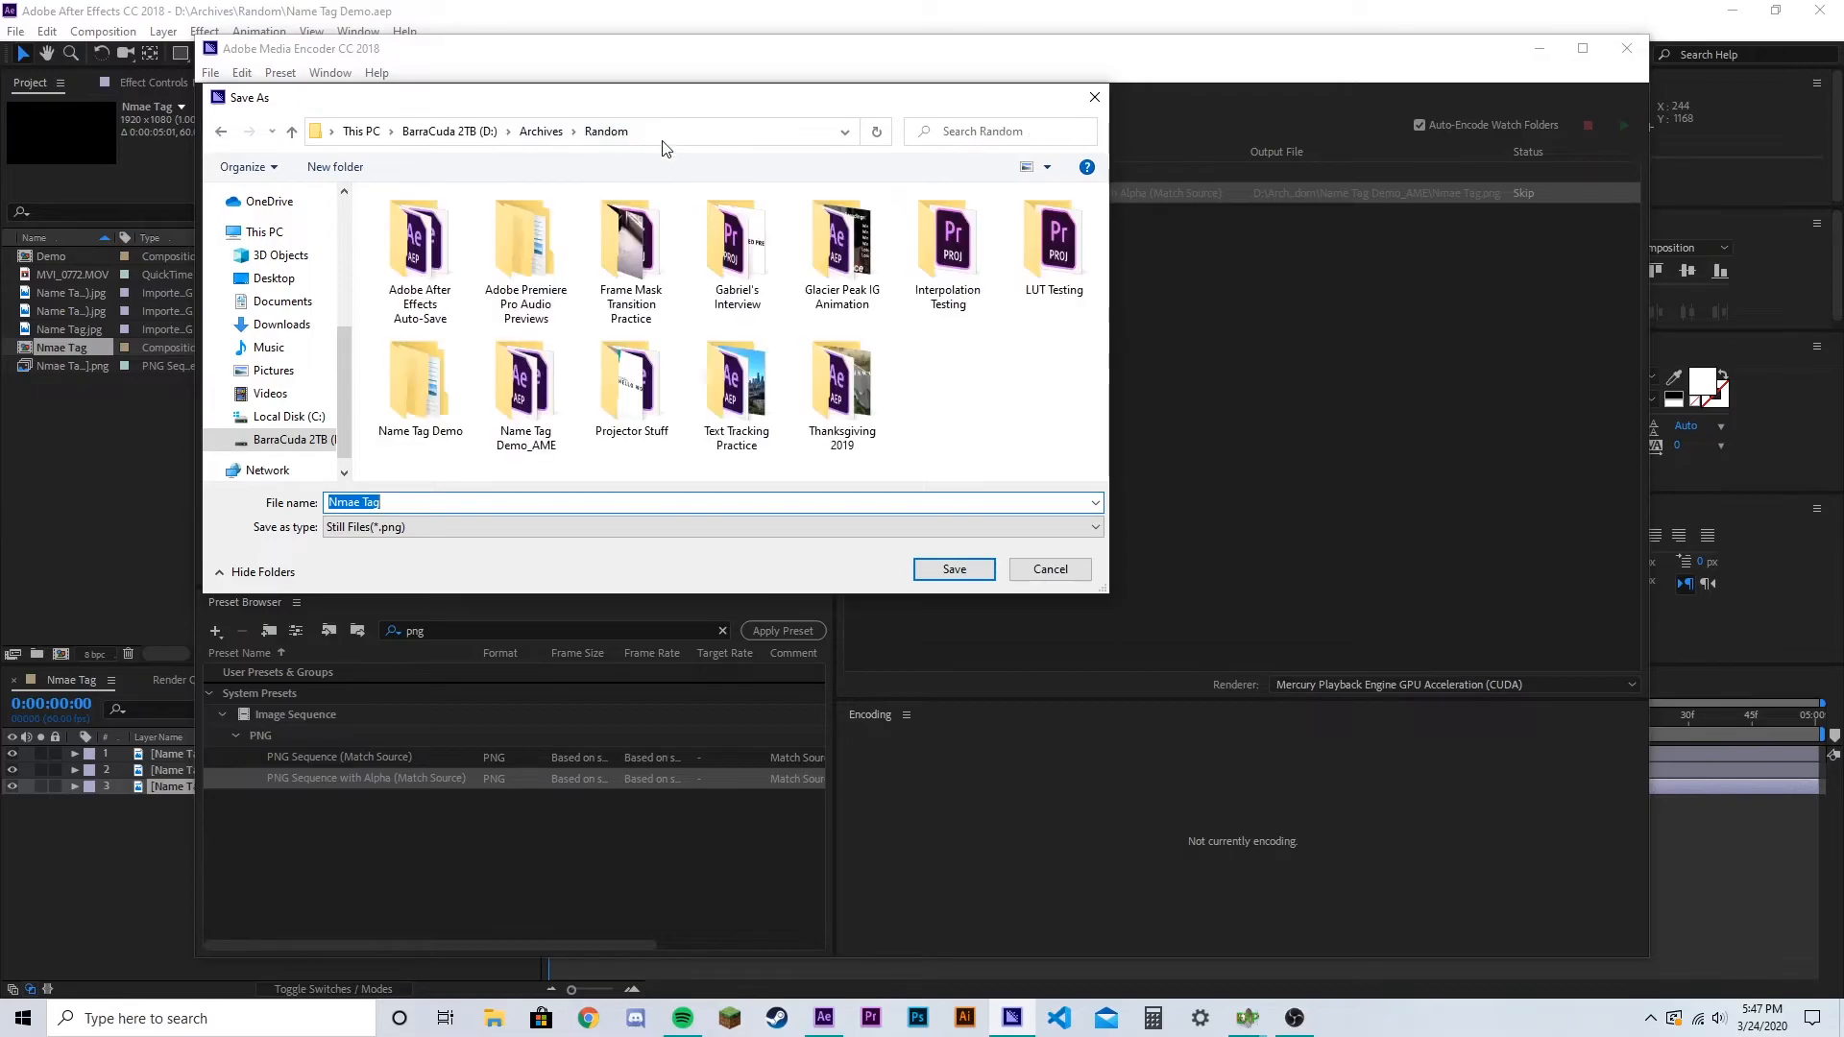
pyautogui.doubleClick(428, 403)
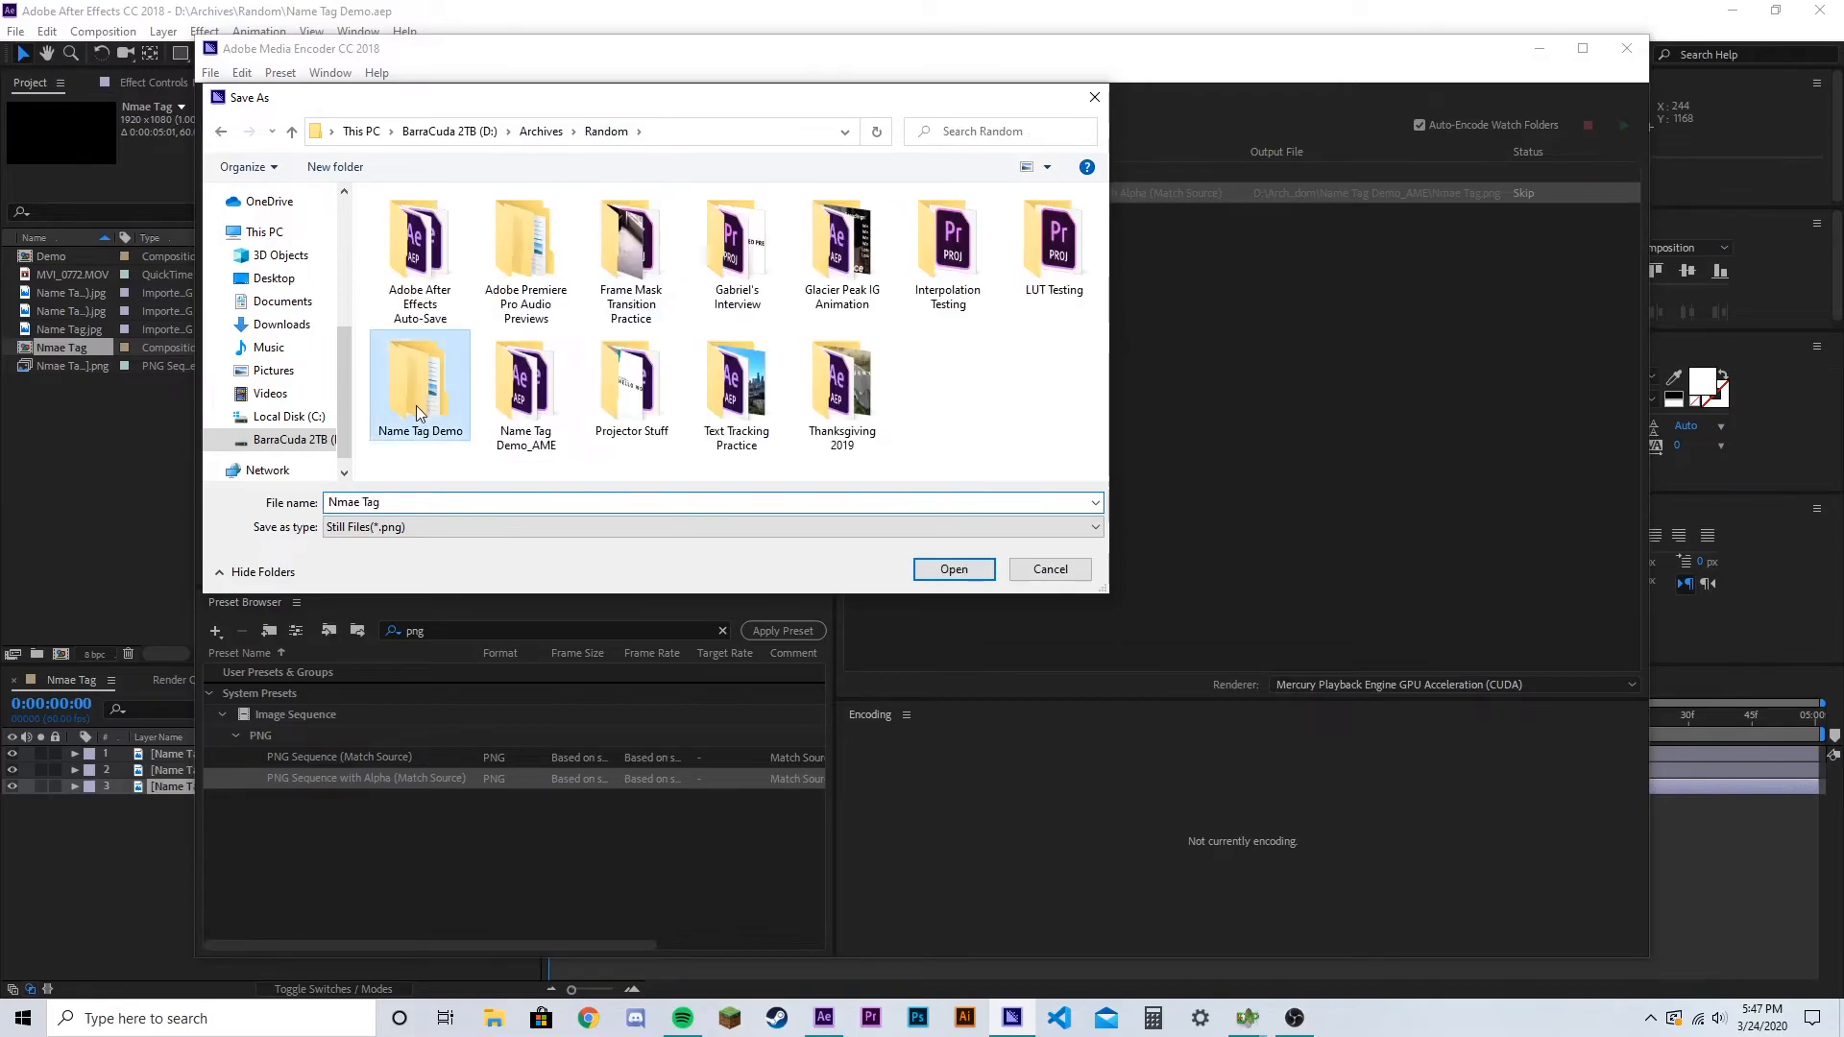
pyautogui.click(418, 508)
pyautogui.write('Name Tag')
pyautogui.press('Return')
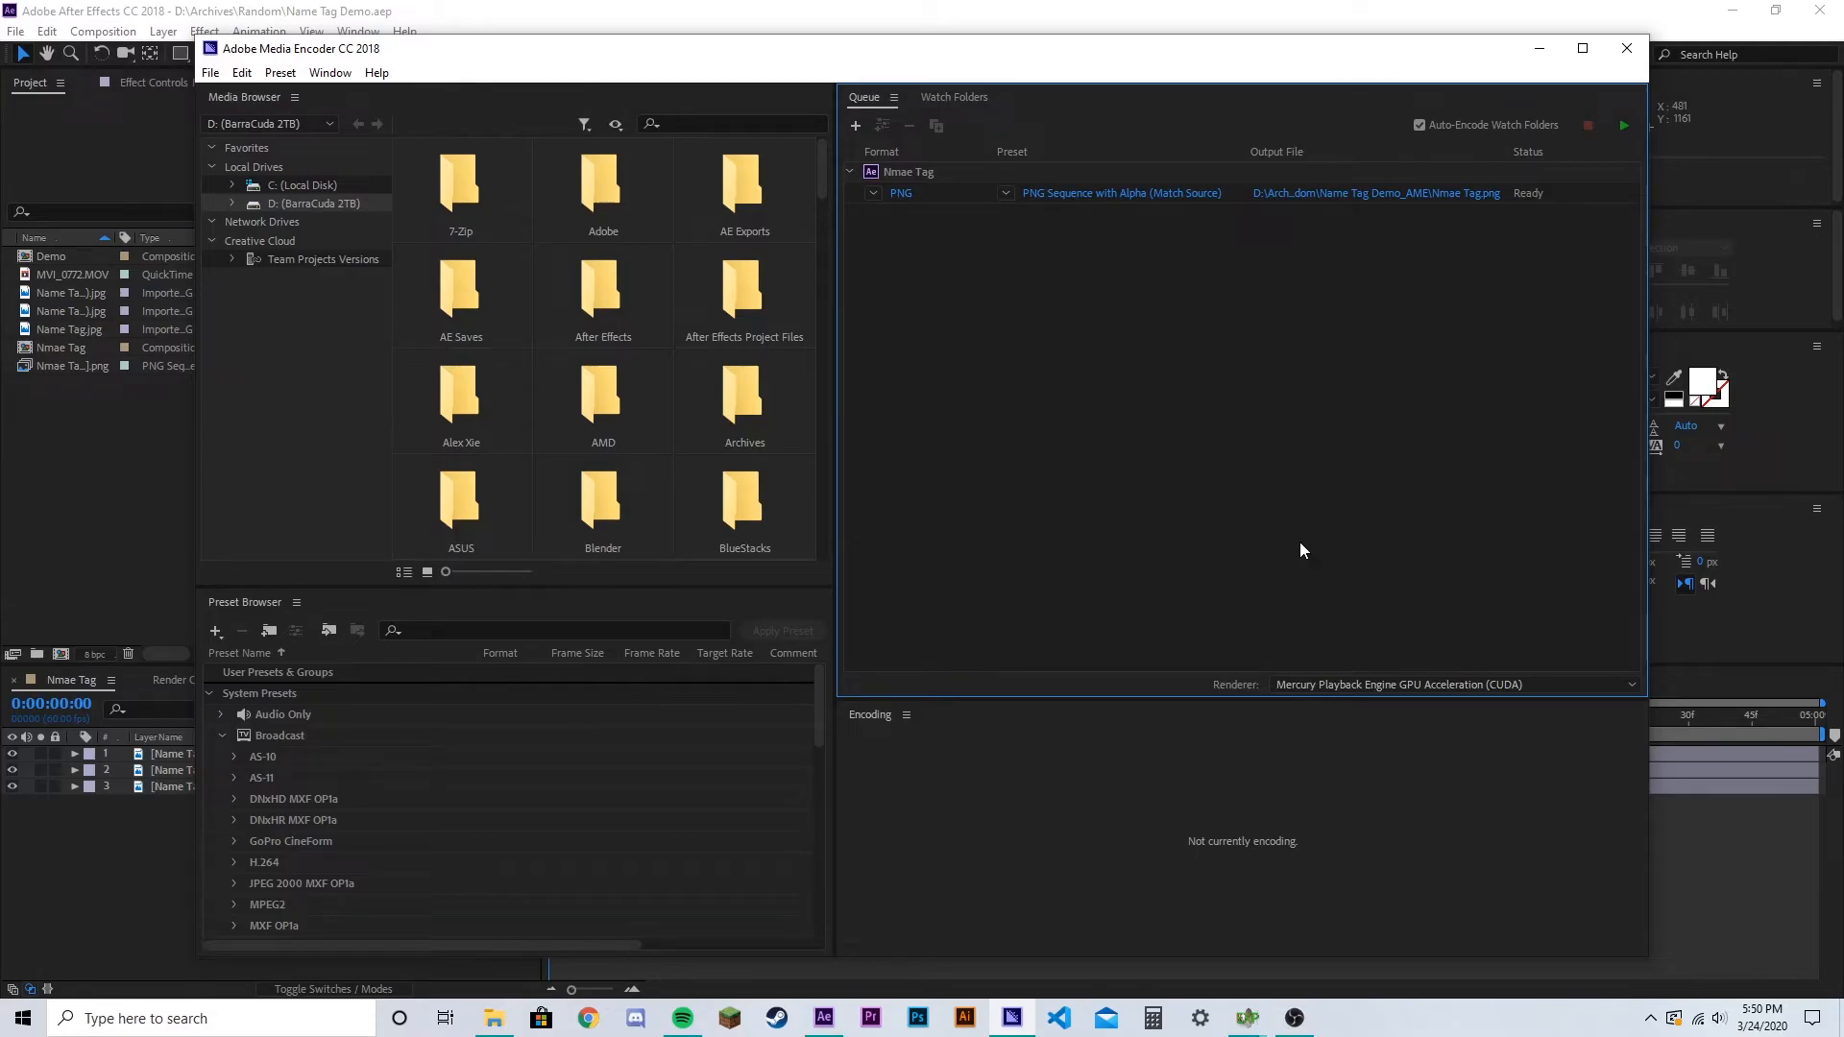
# Encode the queued PNG sequence, close Media Encoder and return to After Effects
pyautogui.click(1621, 126)
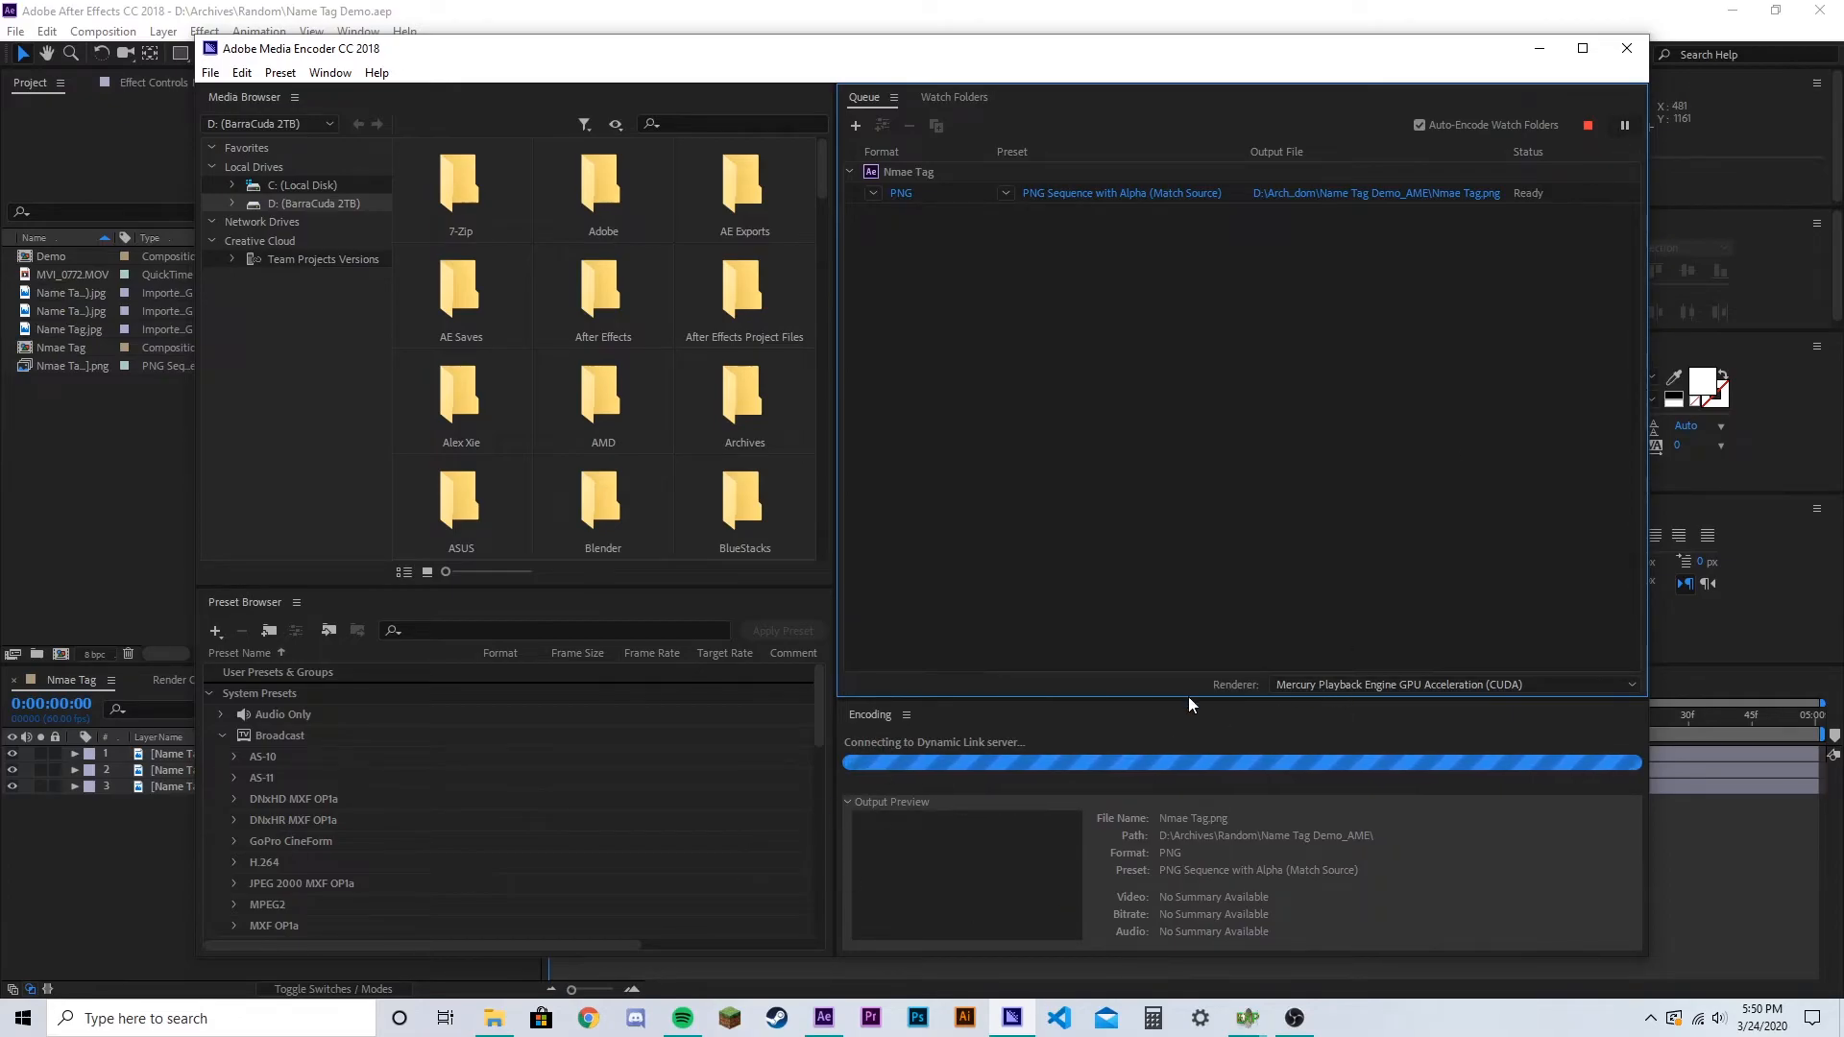
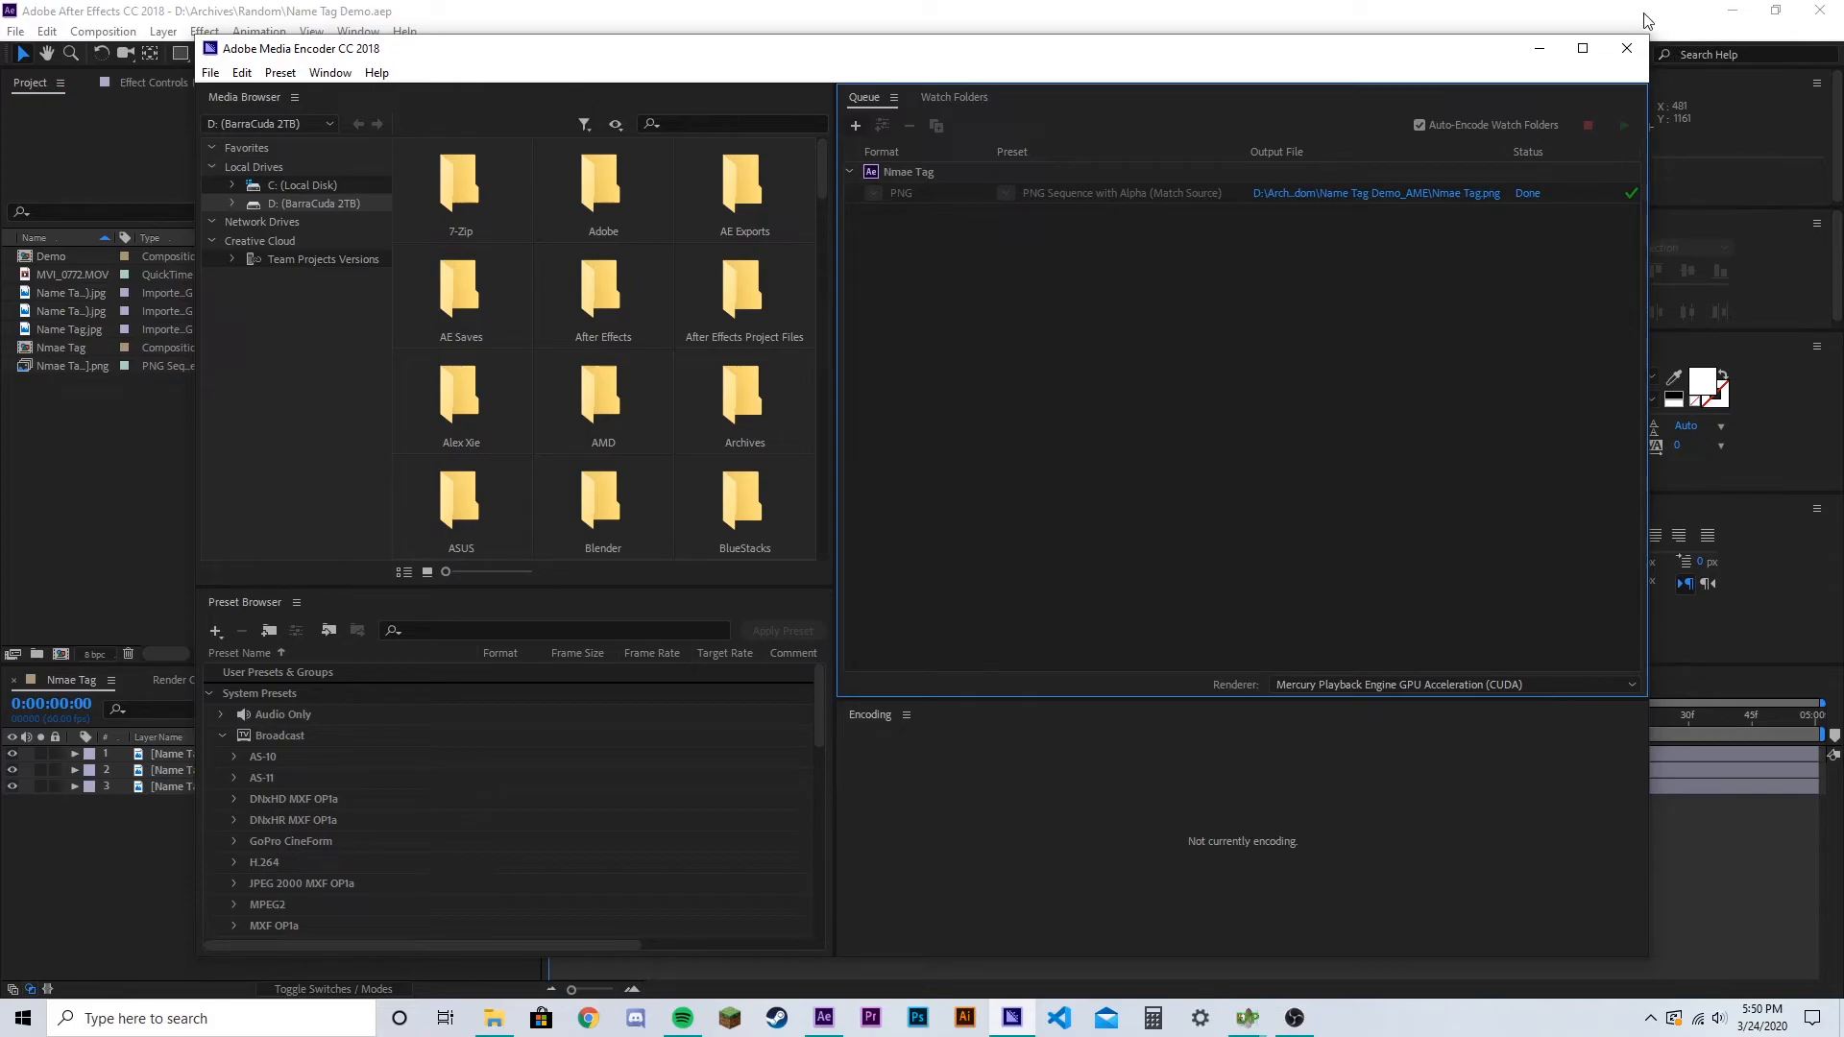
pyautogui.click(1628, 48)
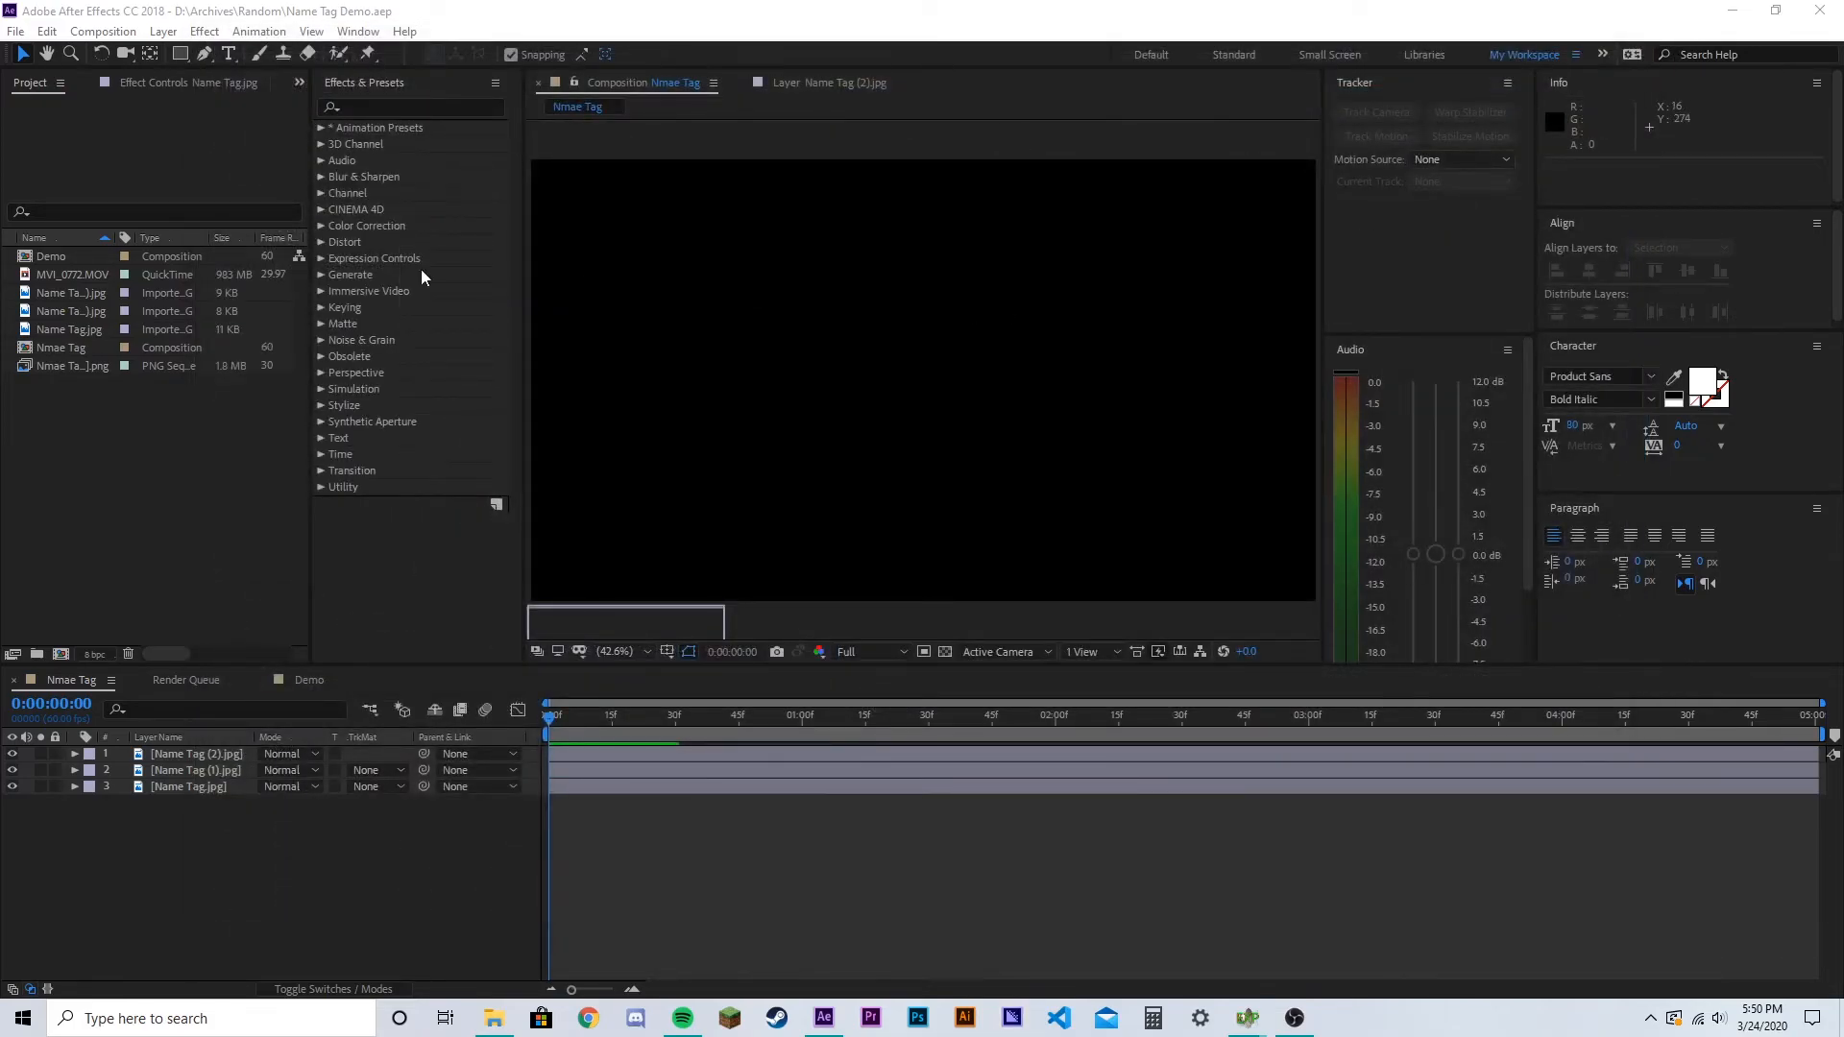
# Import Nmae Tag000 from Archives > Random > Name Tag Demo_AME as footage with the PNG Sequence option
pyautogui.doubleClick(162, 477)
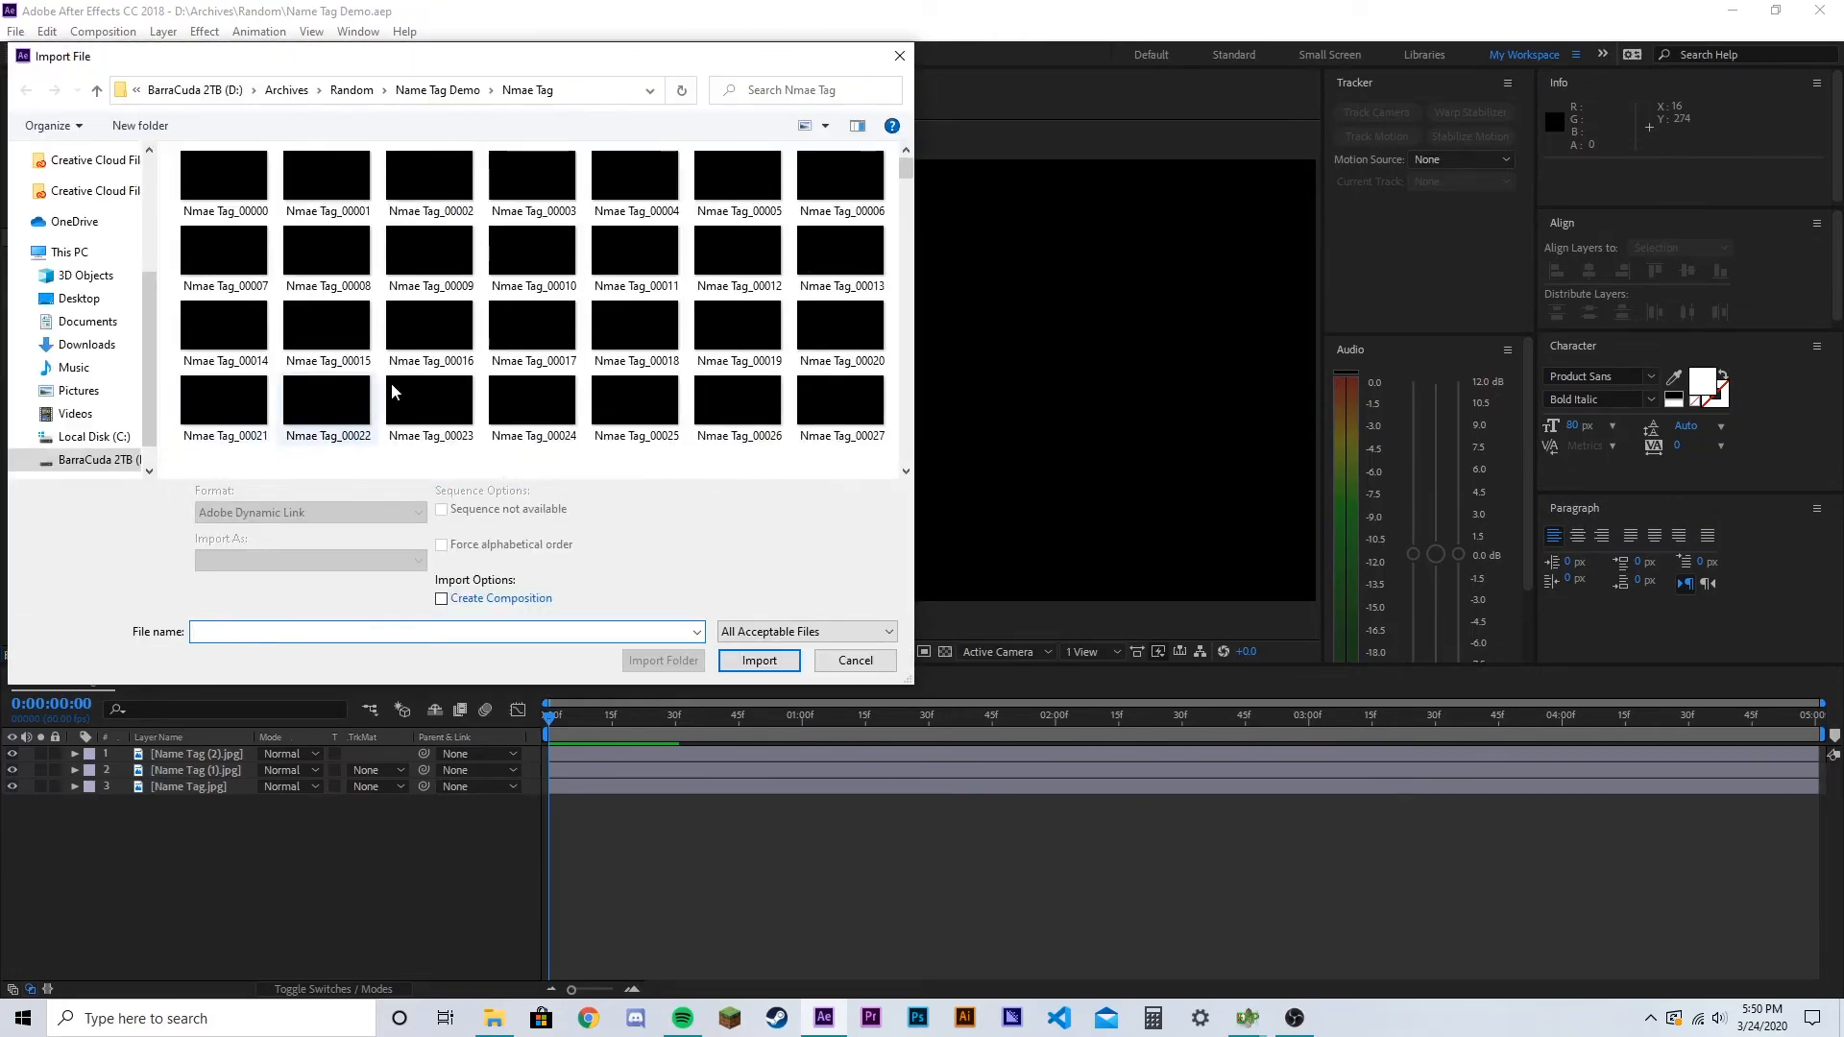
pyautogui.click(444, 96)
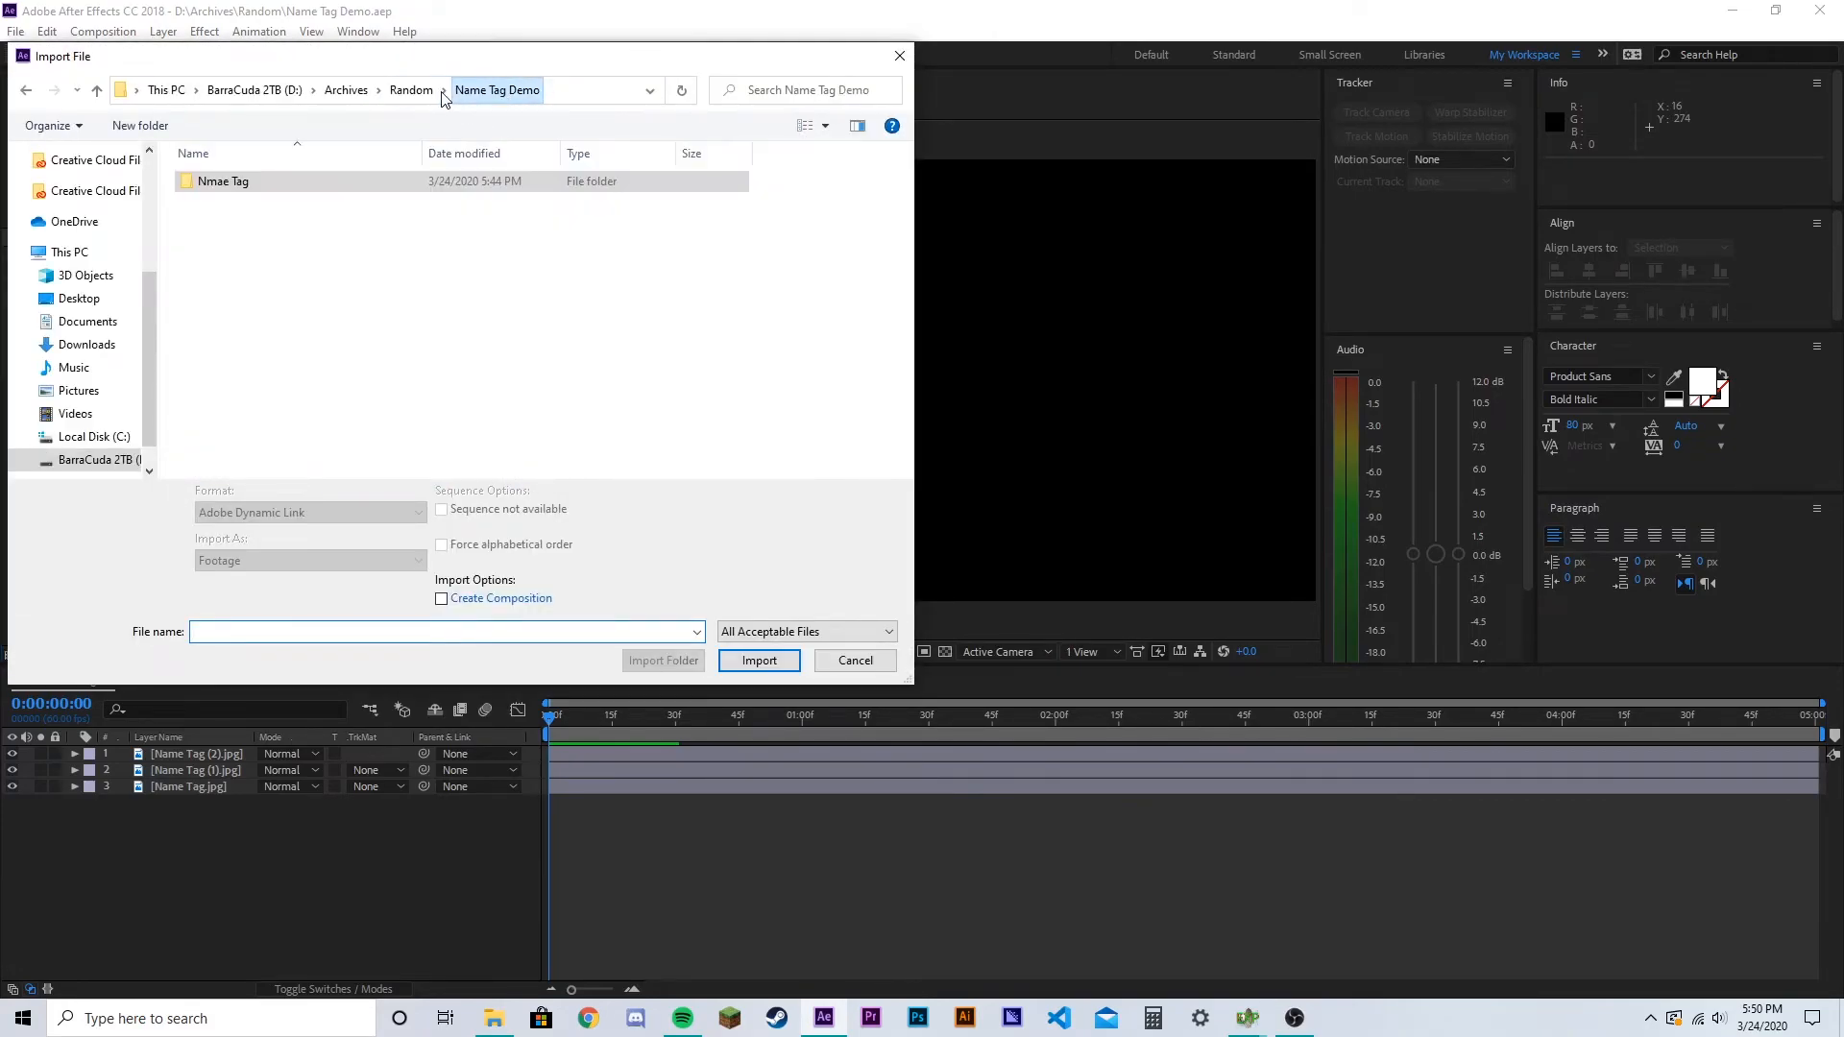
pyautogui.click(365, 99)
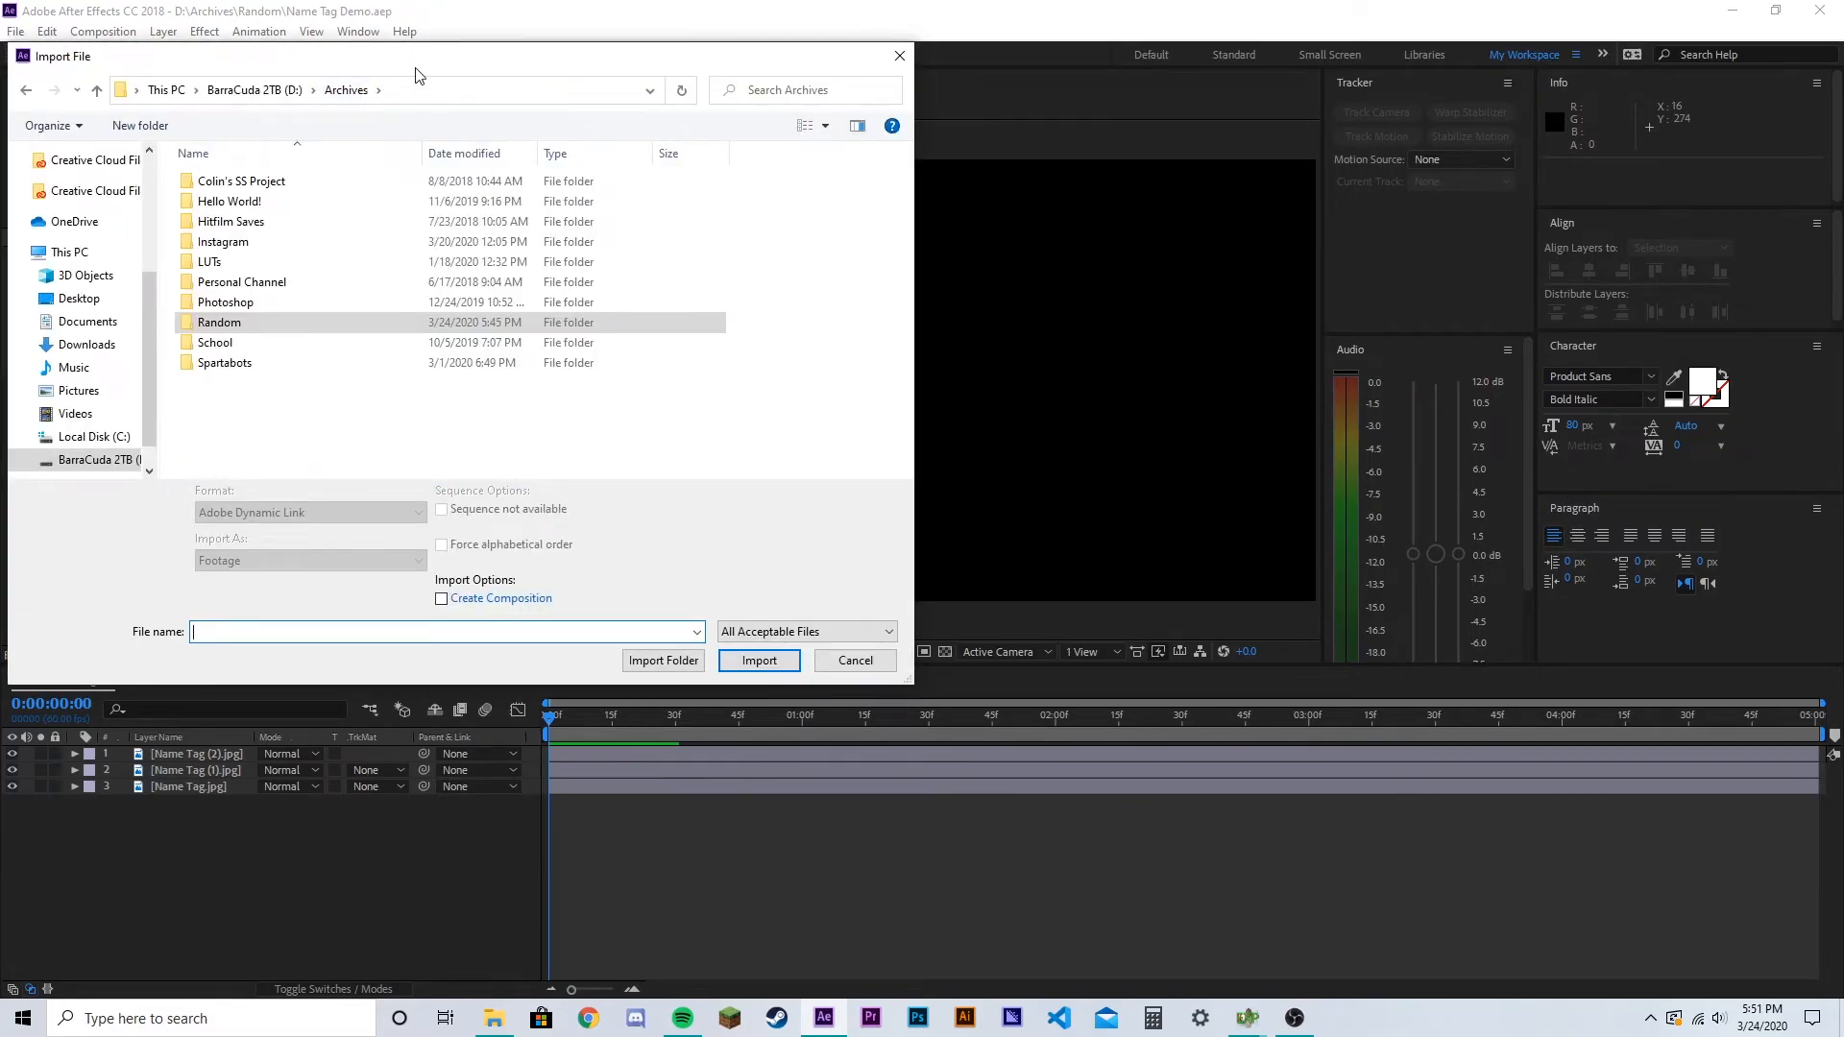
pyautogui.doubleClick(220, 323)
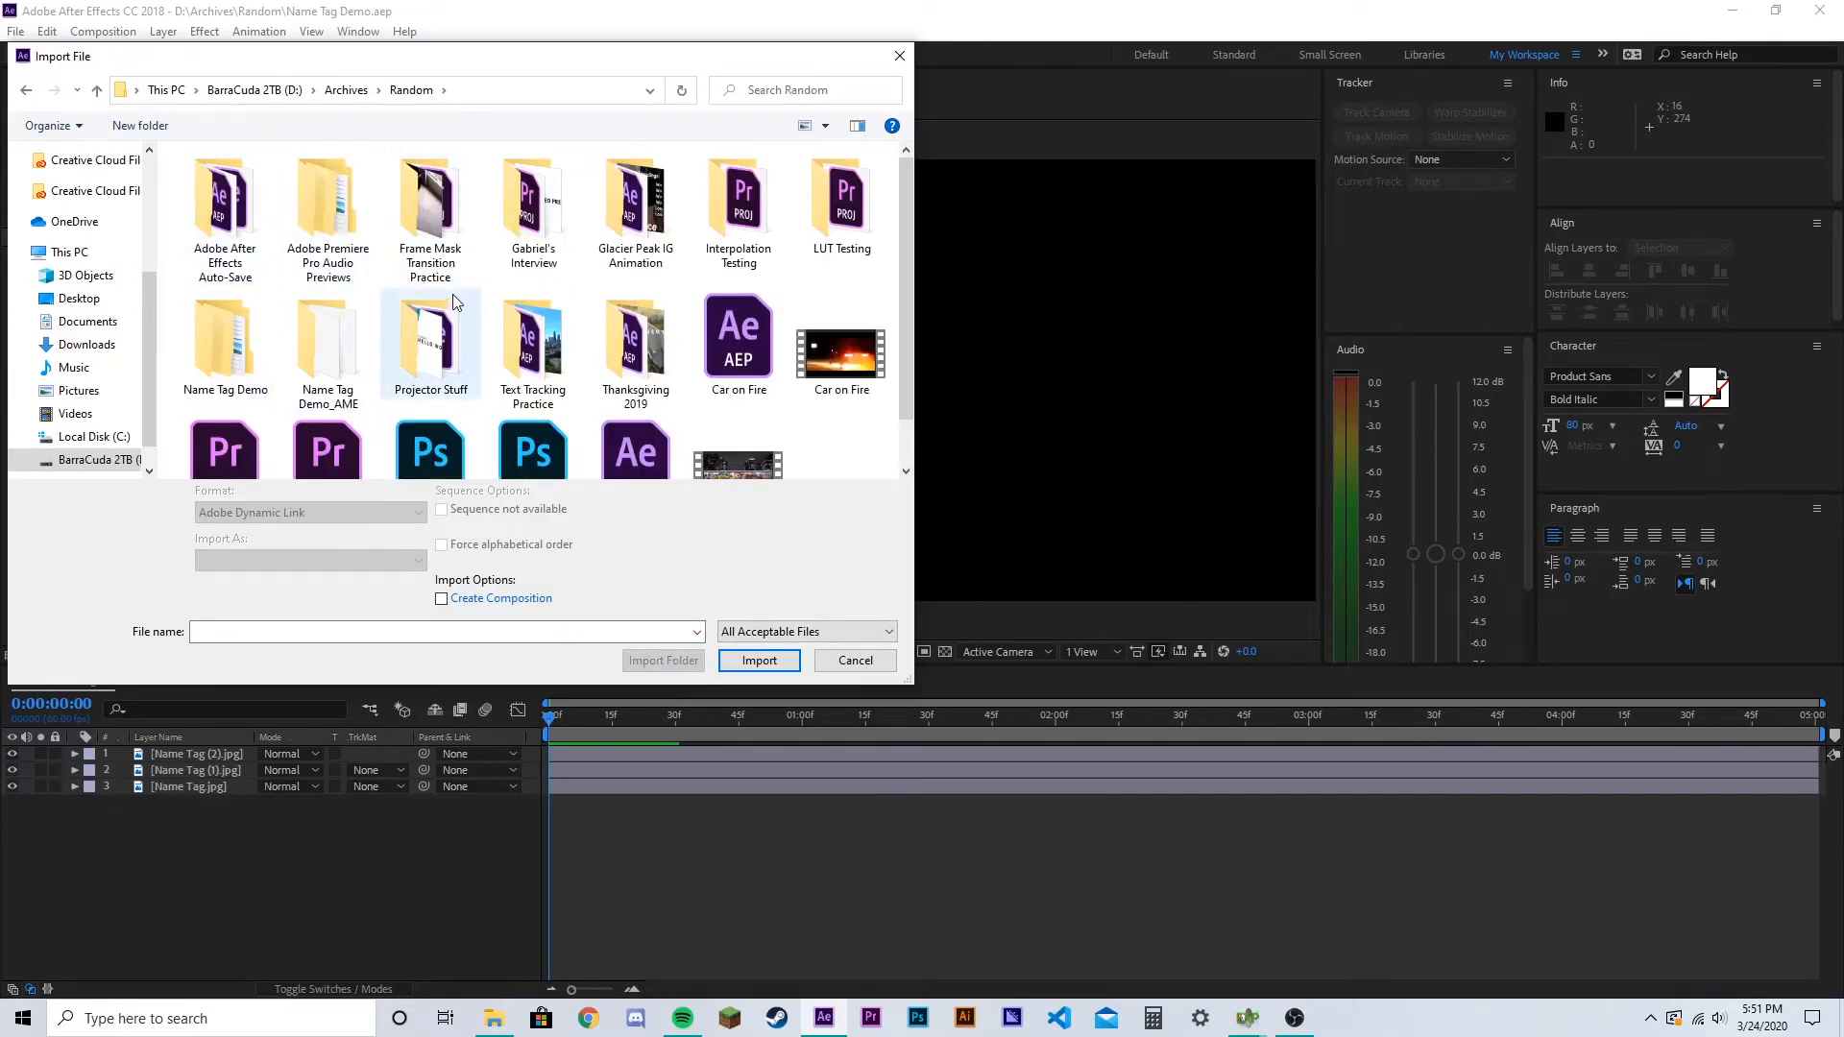
pyautogui.doubleClick(324, 344)
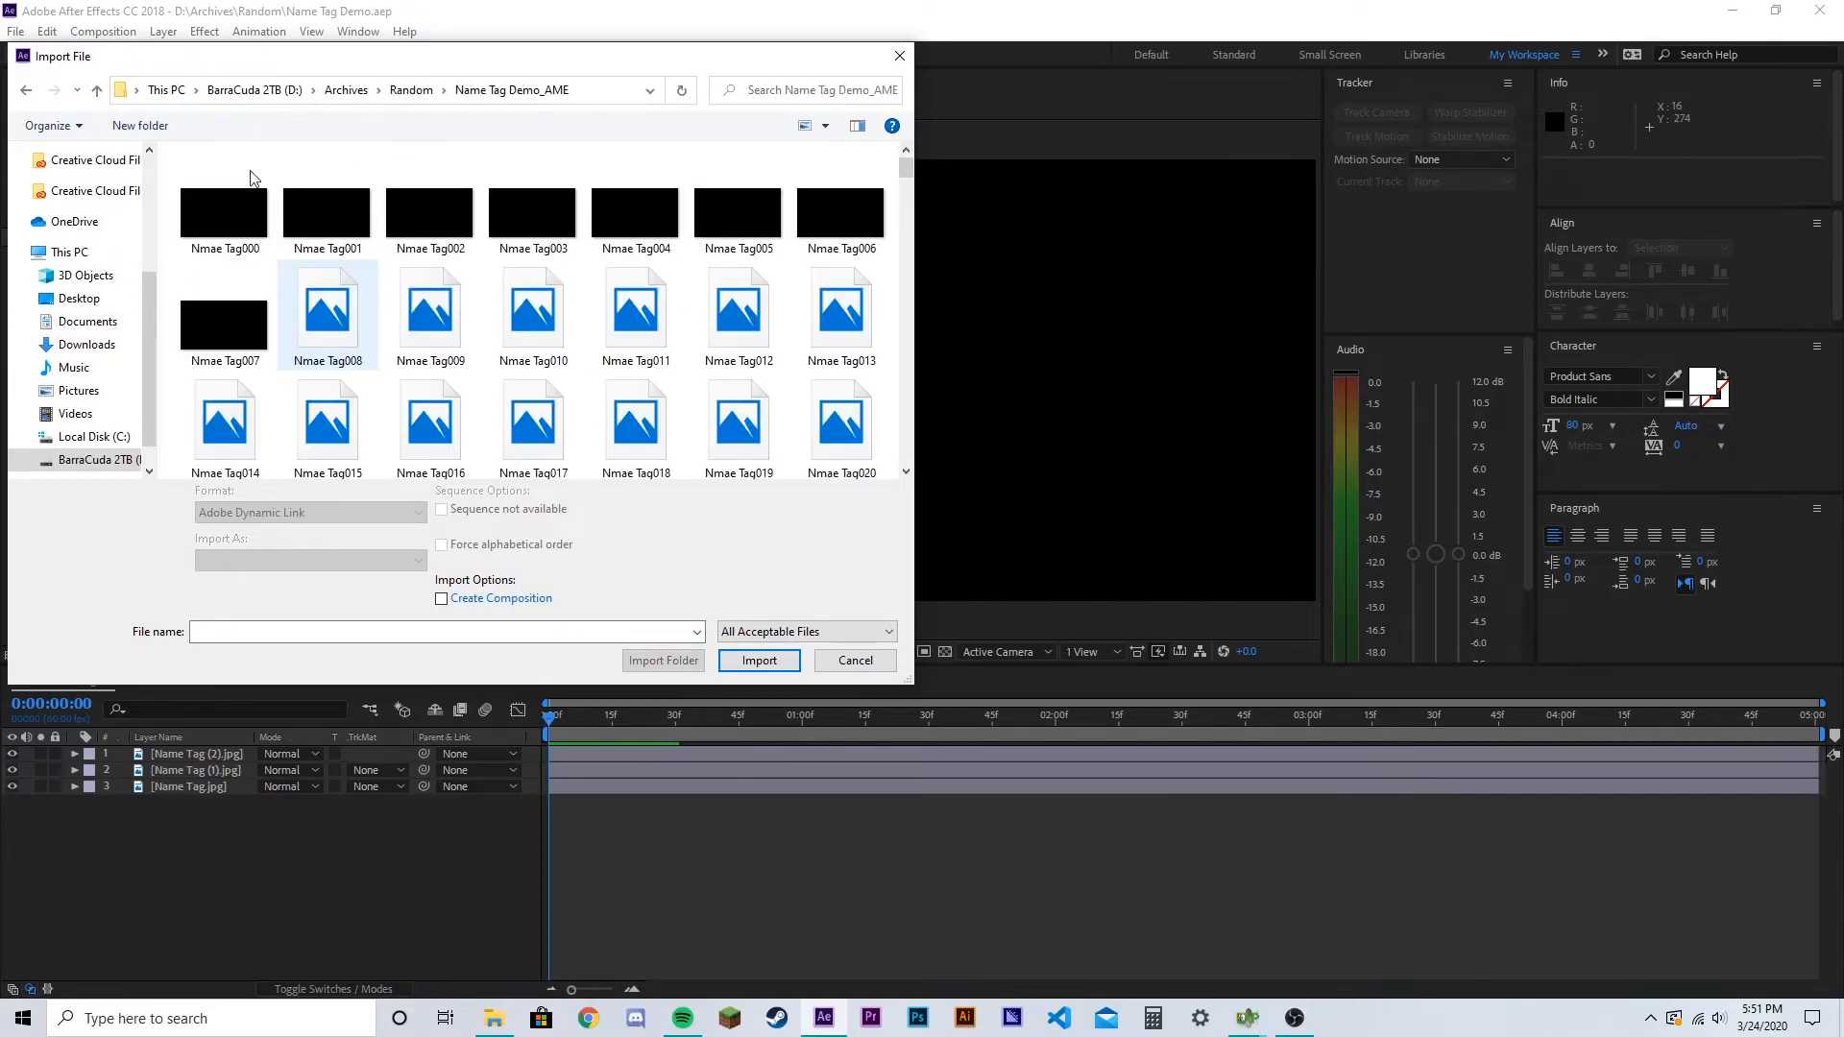
pyautogui.click(247, 231)
pyautogui.click(442, 509)
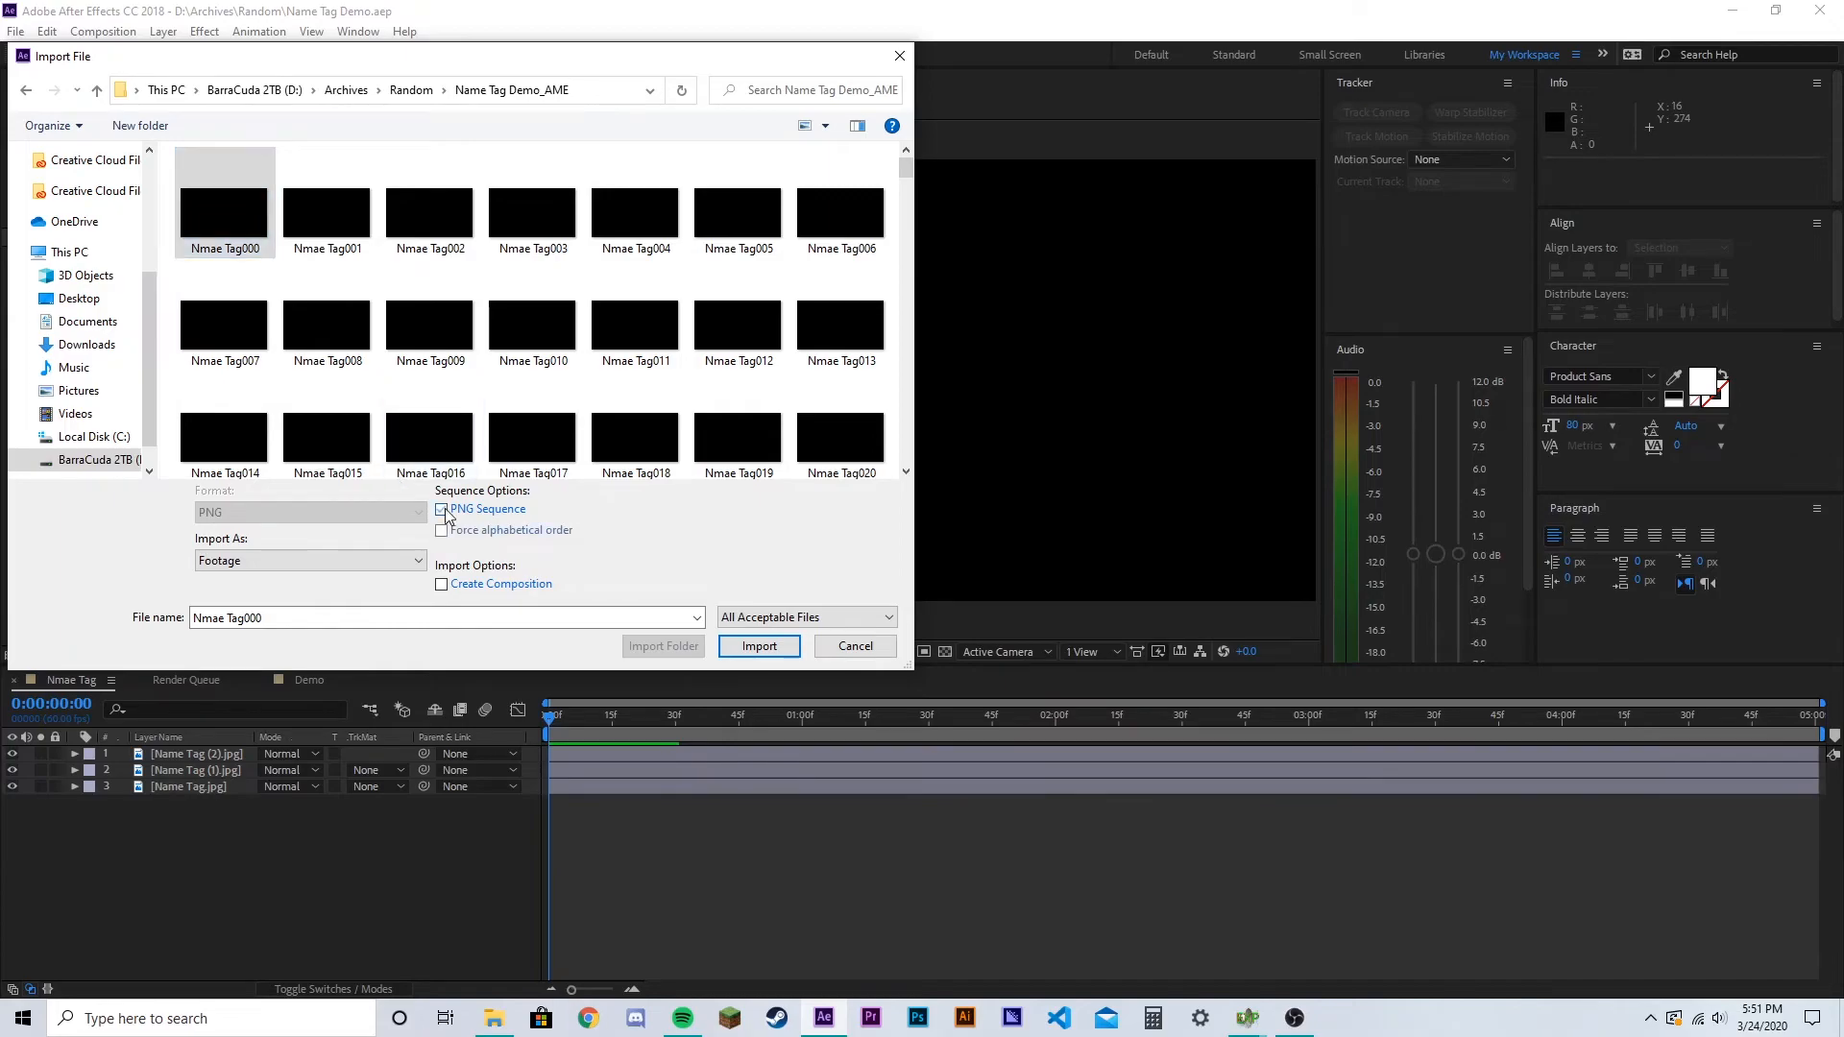
pyautogui.click(759, 645)
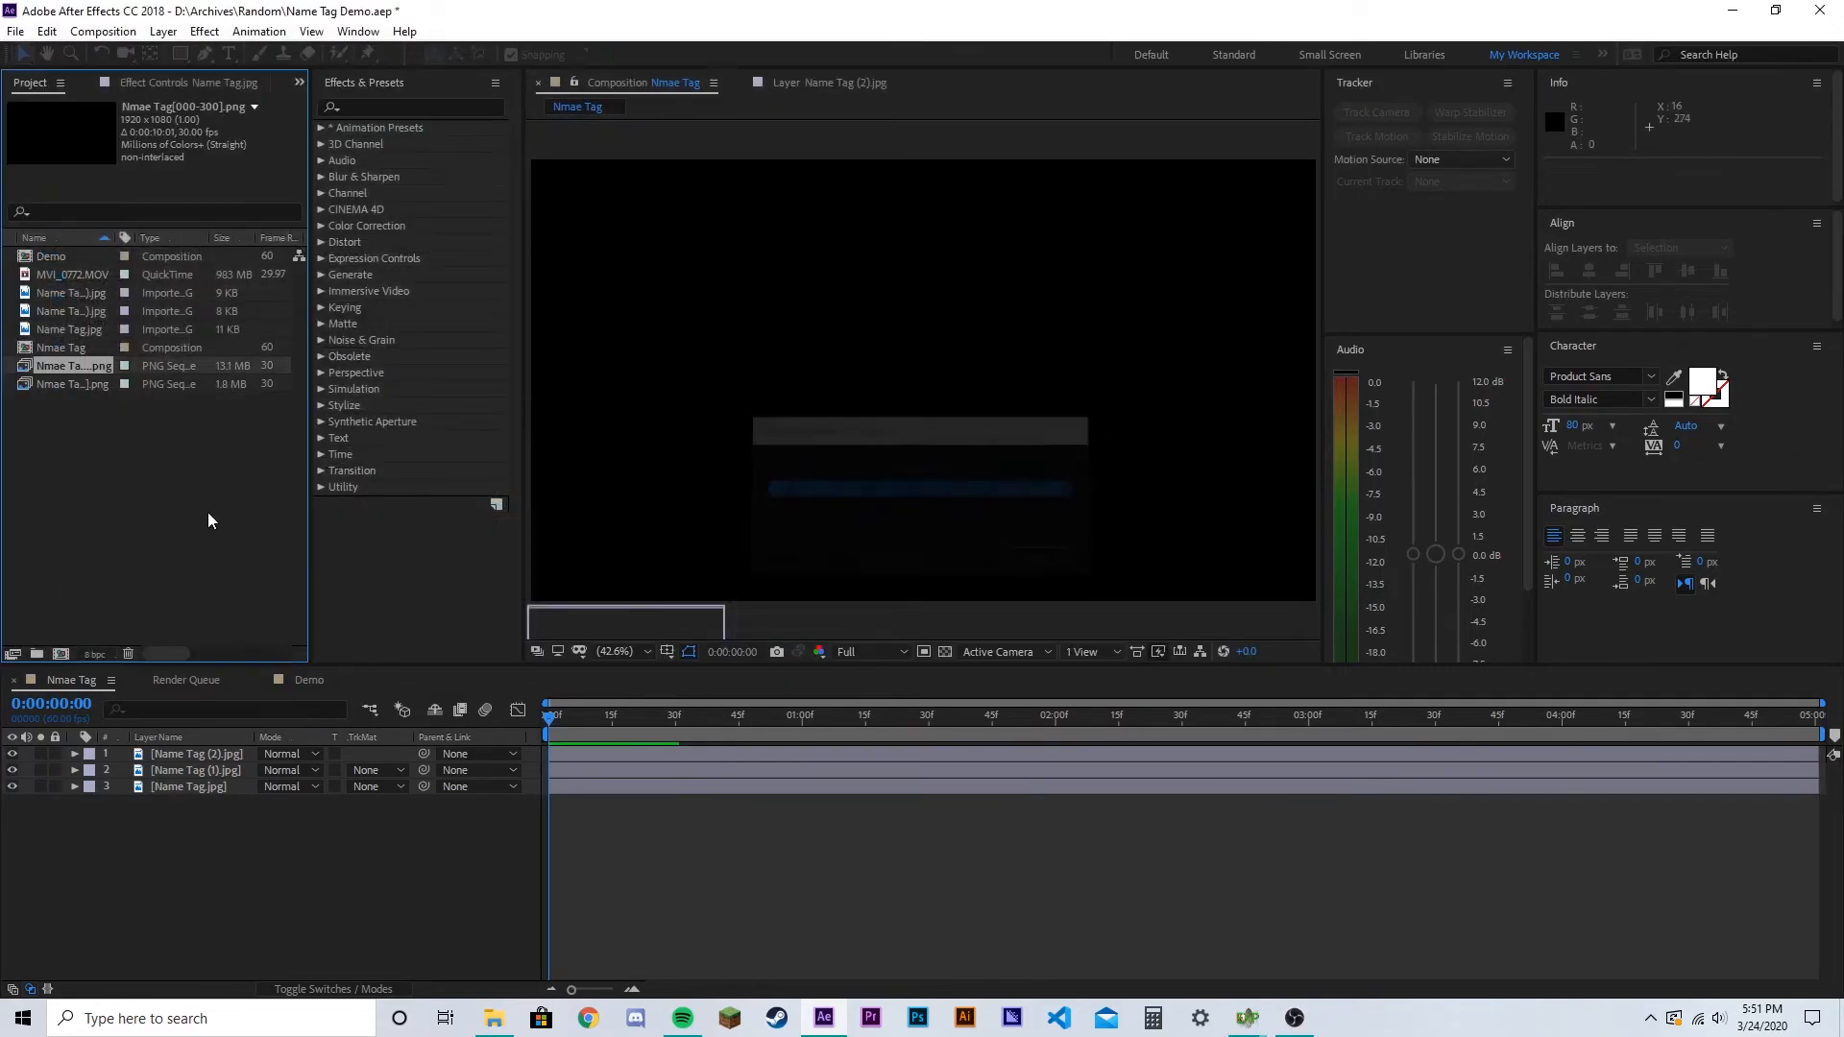
# In the Demo composition, replace the old PNG sequence layer with the newly imported Nmae Tag[000-300].png above MVI_0772.MOV
pyautogui.click(308, 680)
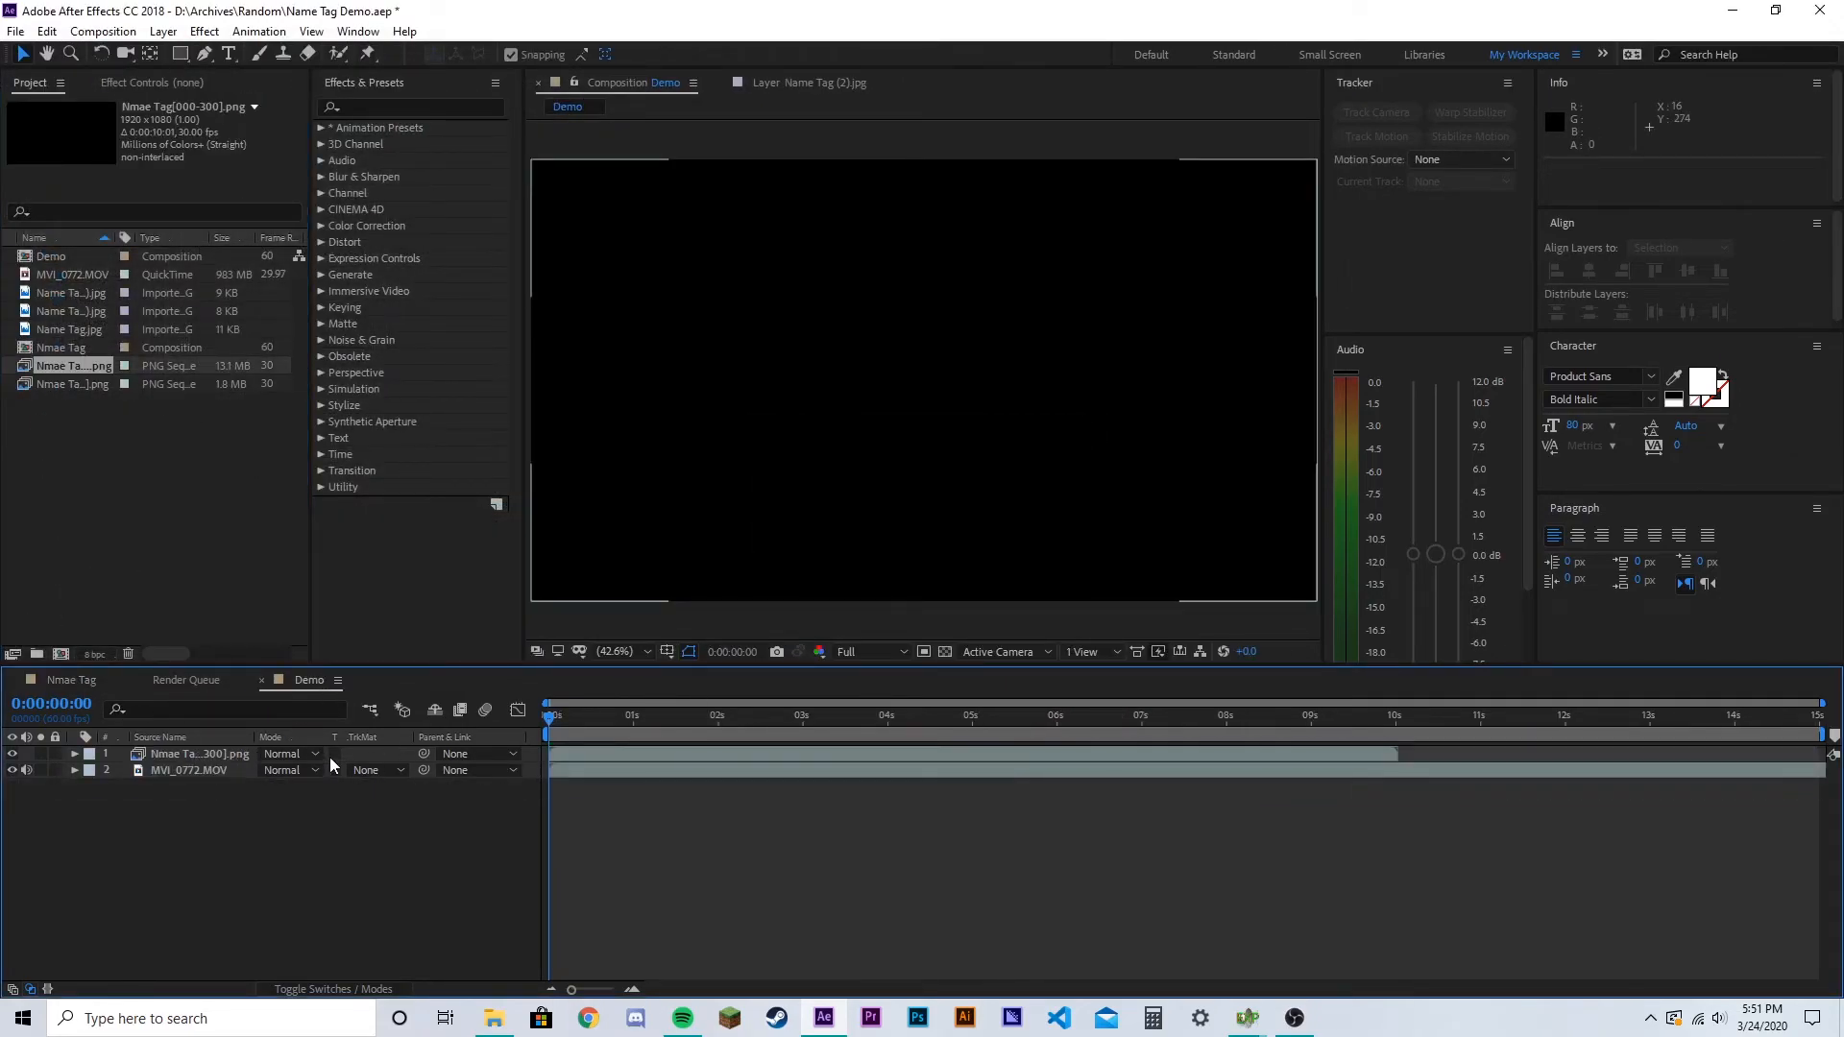
pyautogui.click(230, 753)
pyautogui.press('Delete')
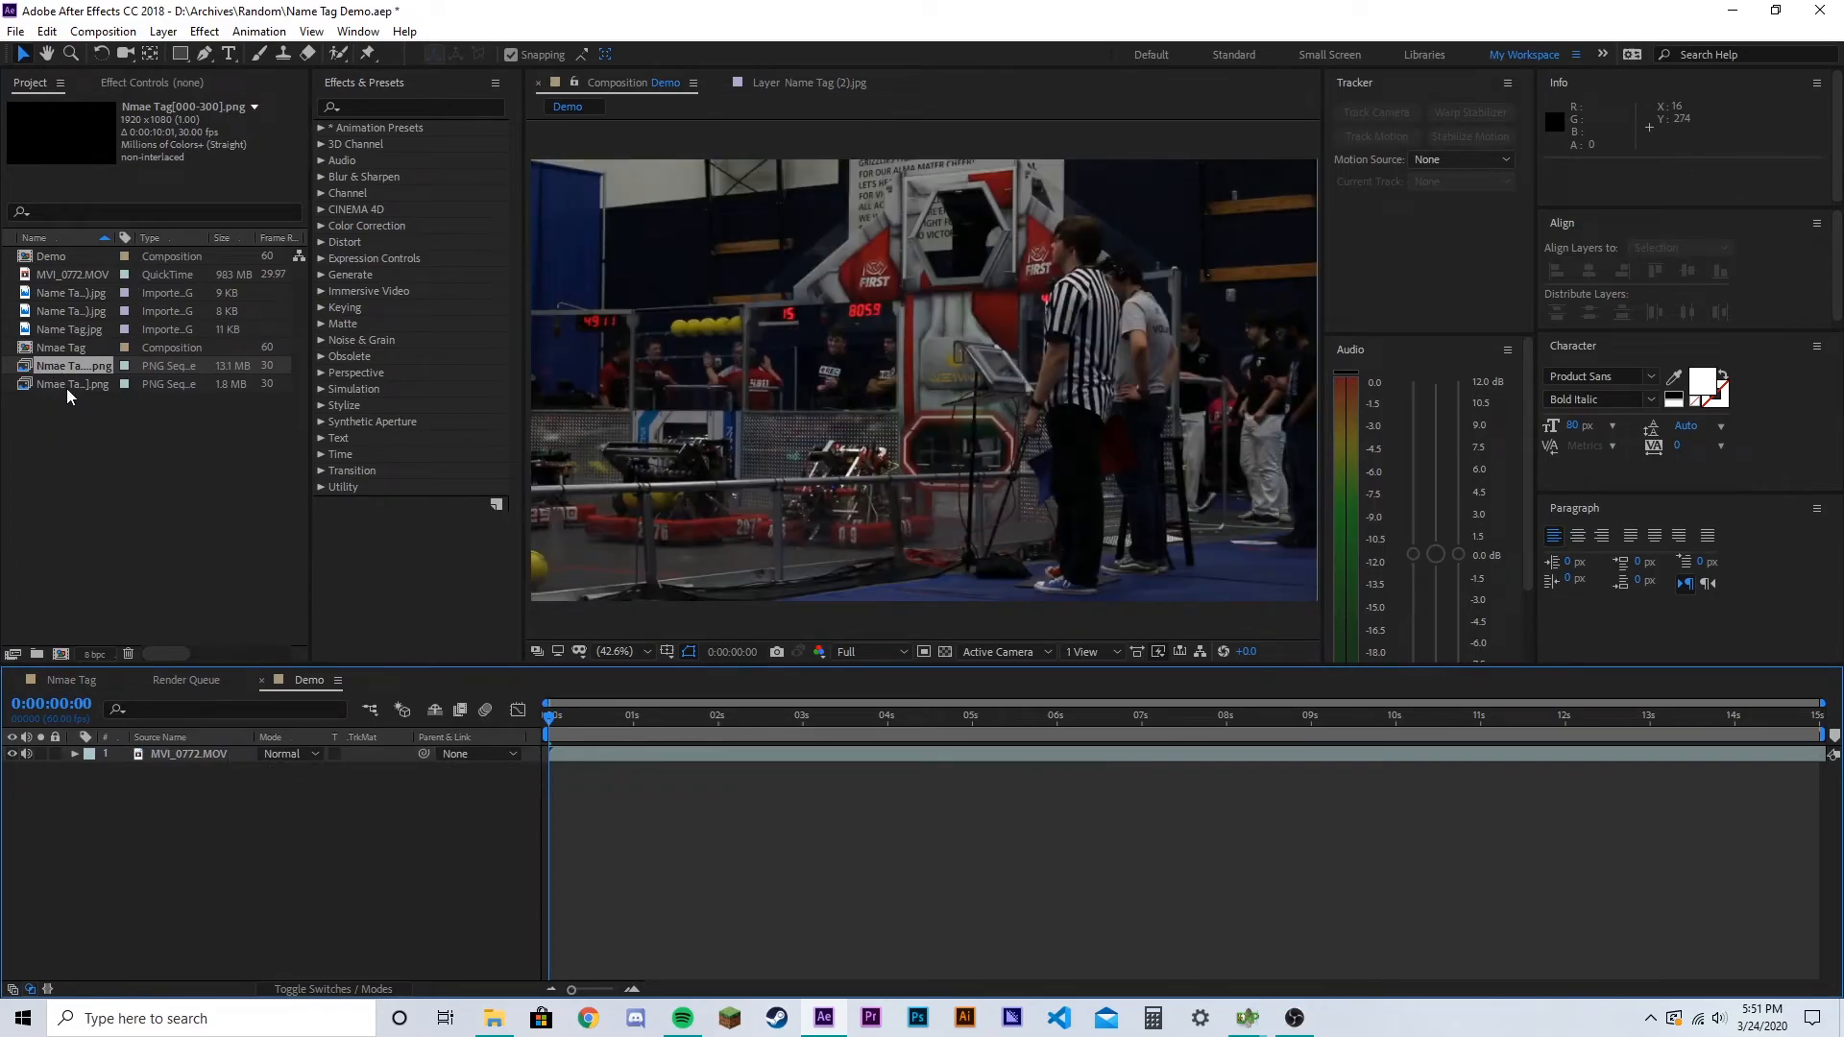
pyautogui.moveTo(69, 366); pyautogui.dragTo(448, 763)
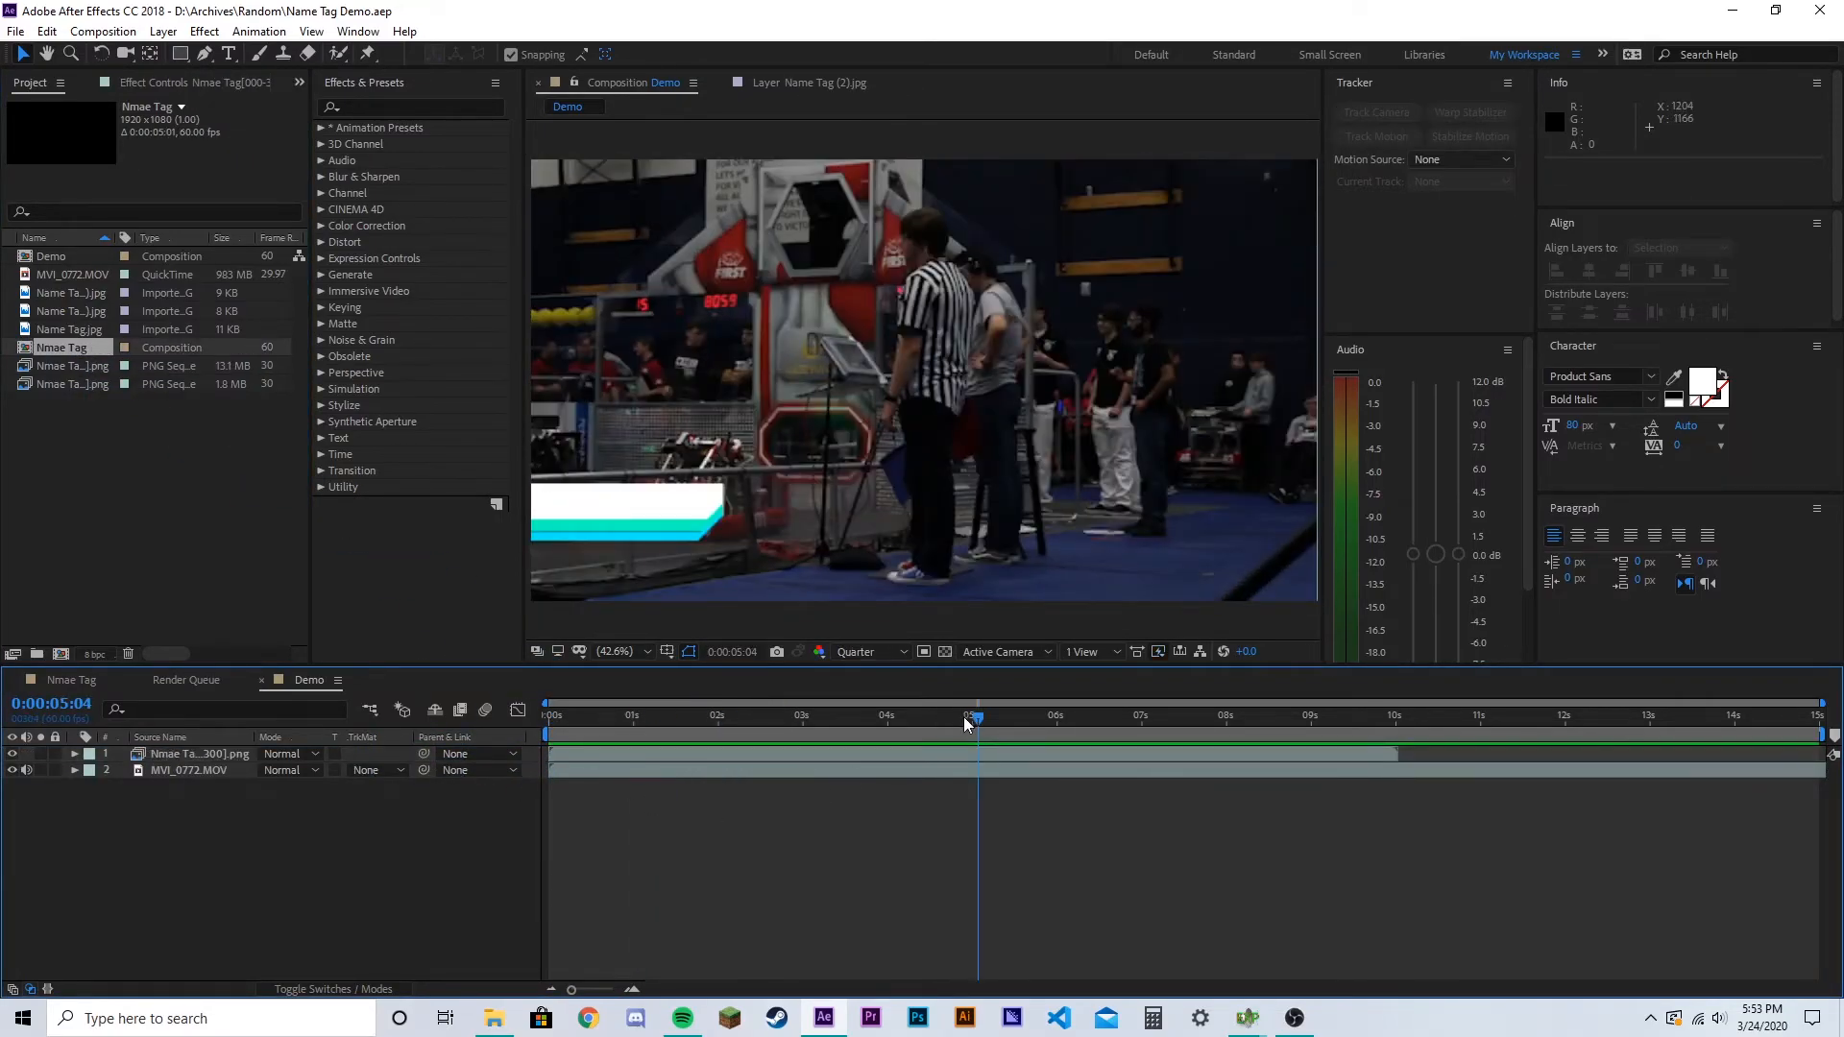
# Time-stretch the Nmae Tag PNG sequence layer in Demo with a stretch factor of 50%
pyautogui.press('space')
pyautogui.click(807, 758)
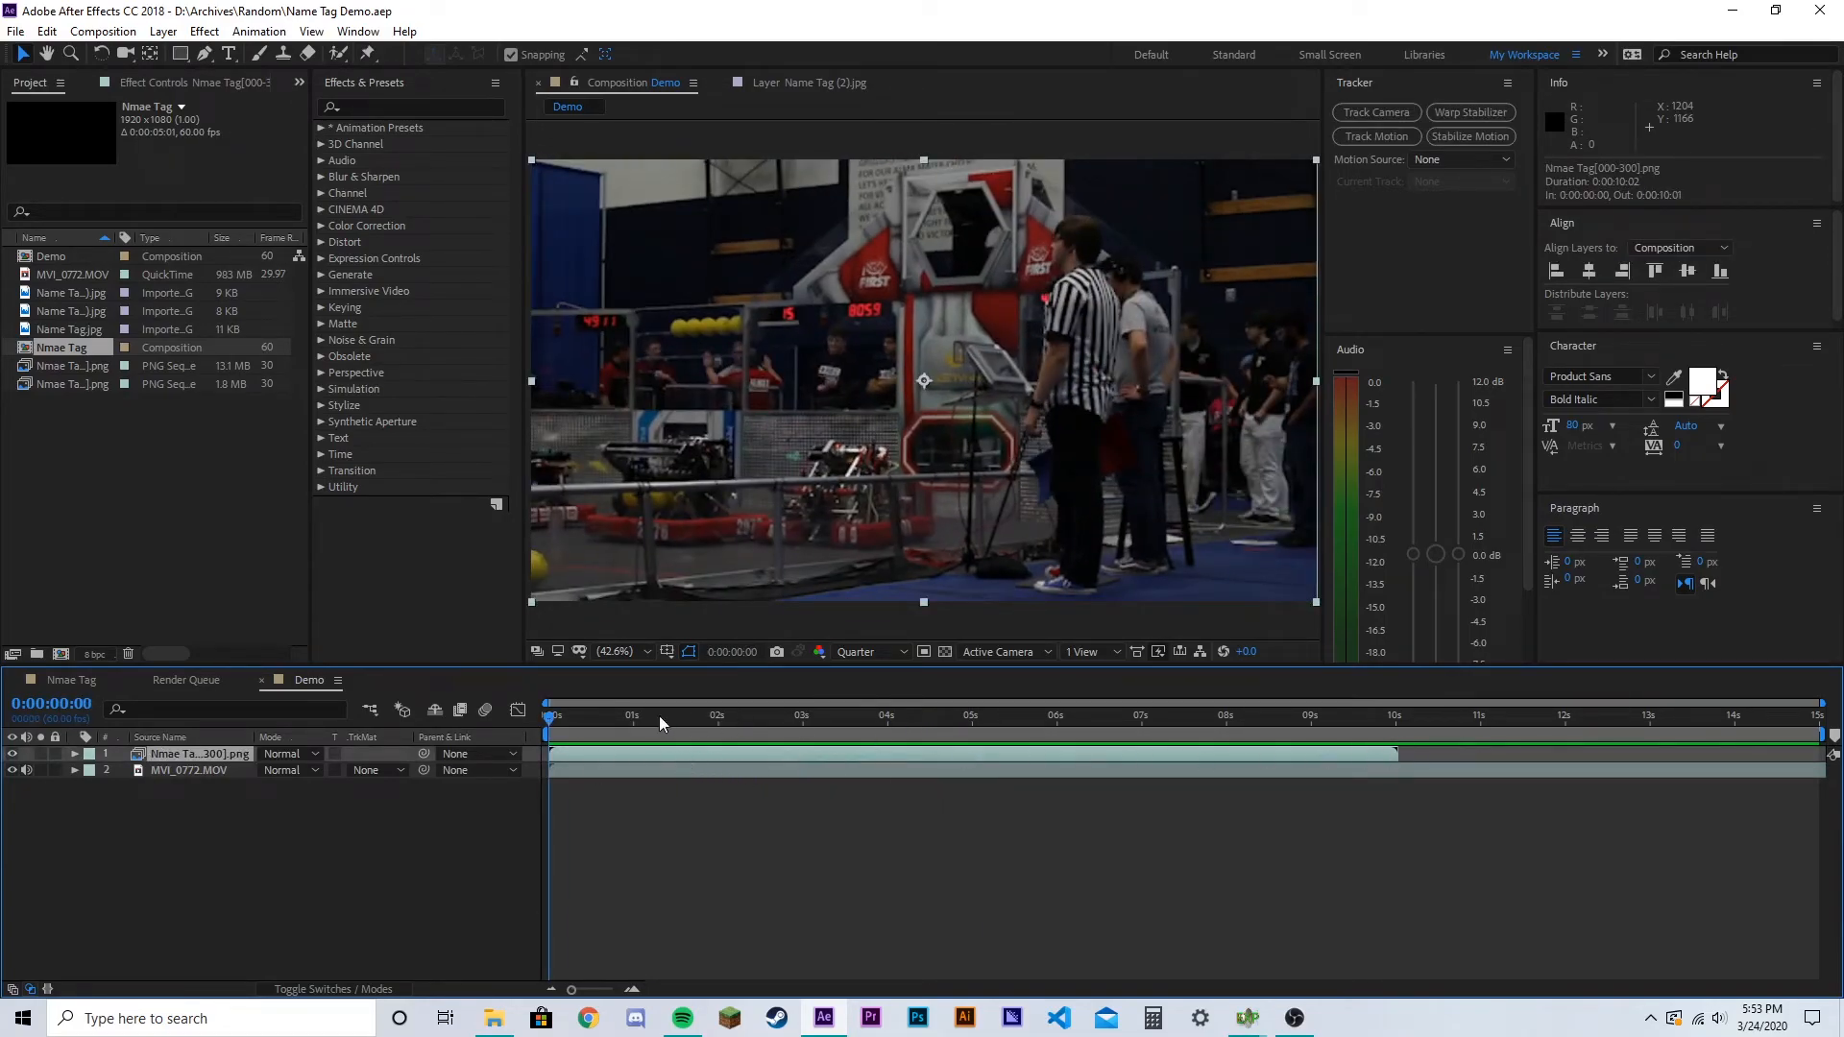
pyautogui.rightClick(670, 759)
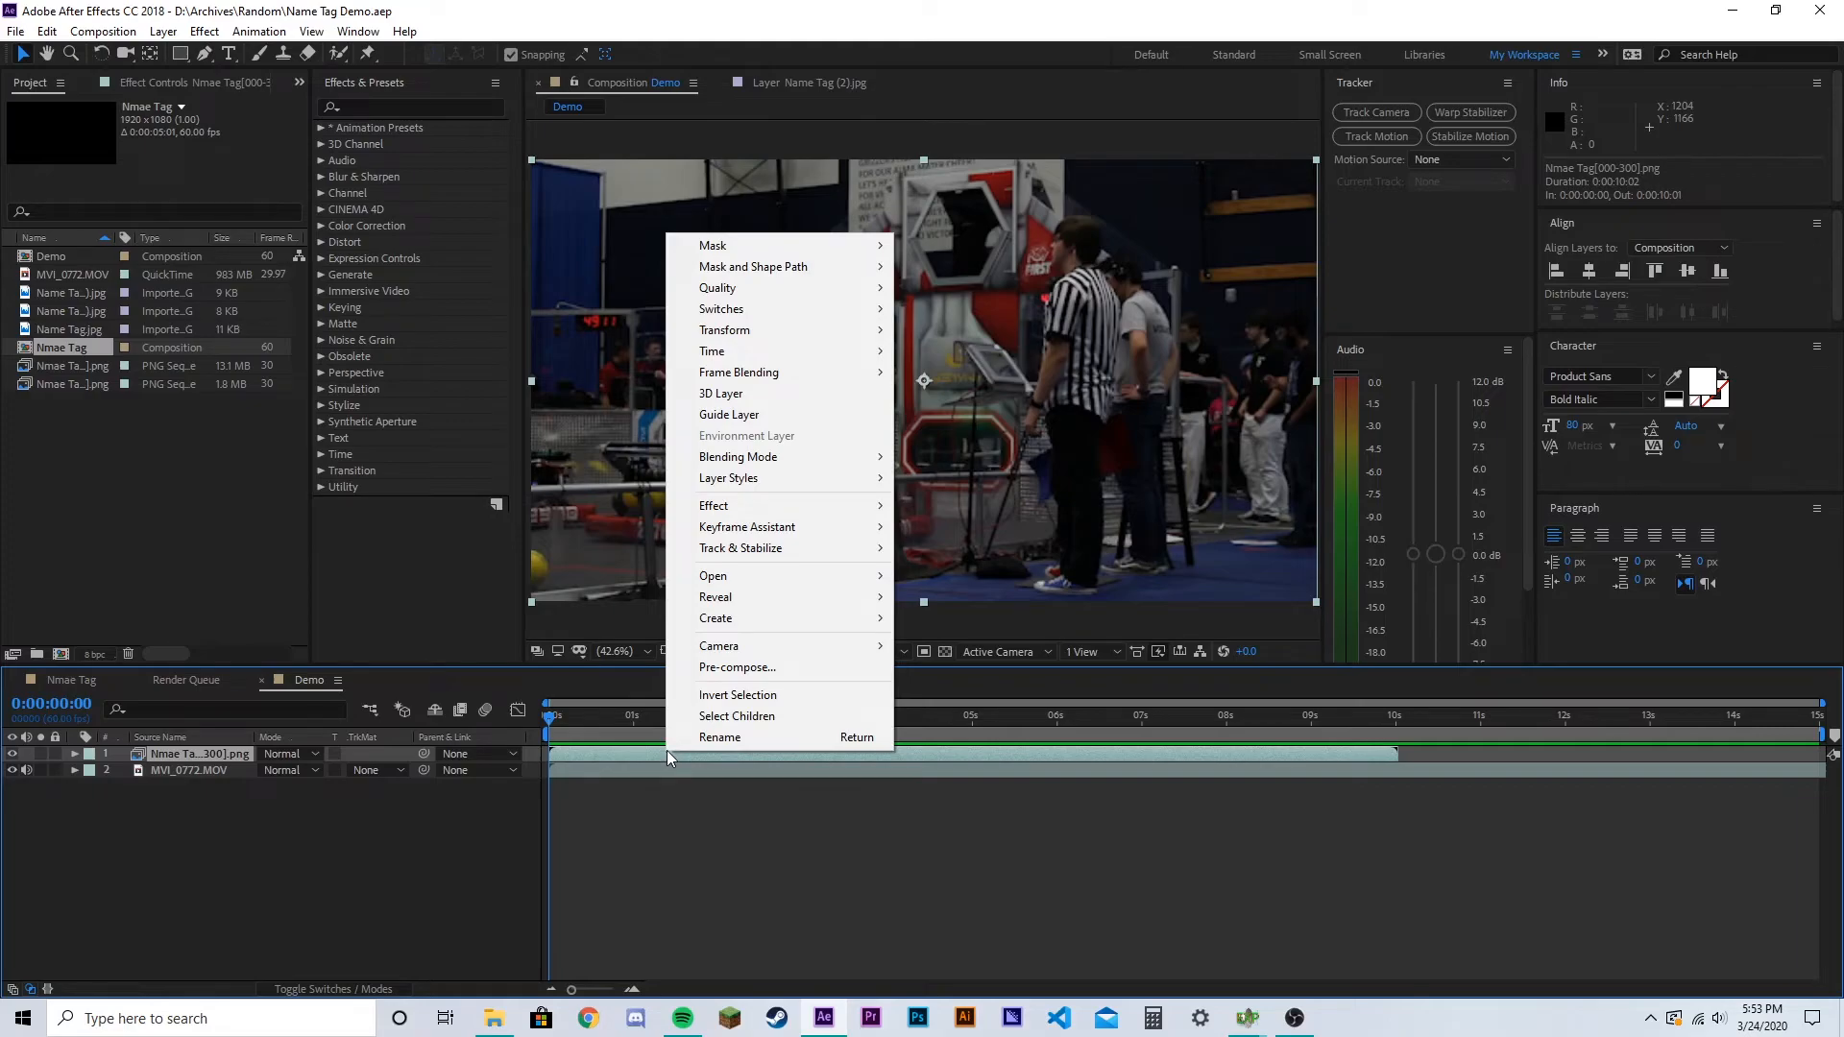
pyautogui.rightClick(601, 755)
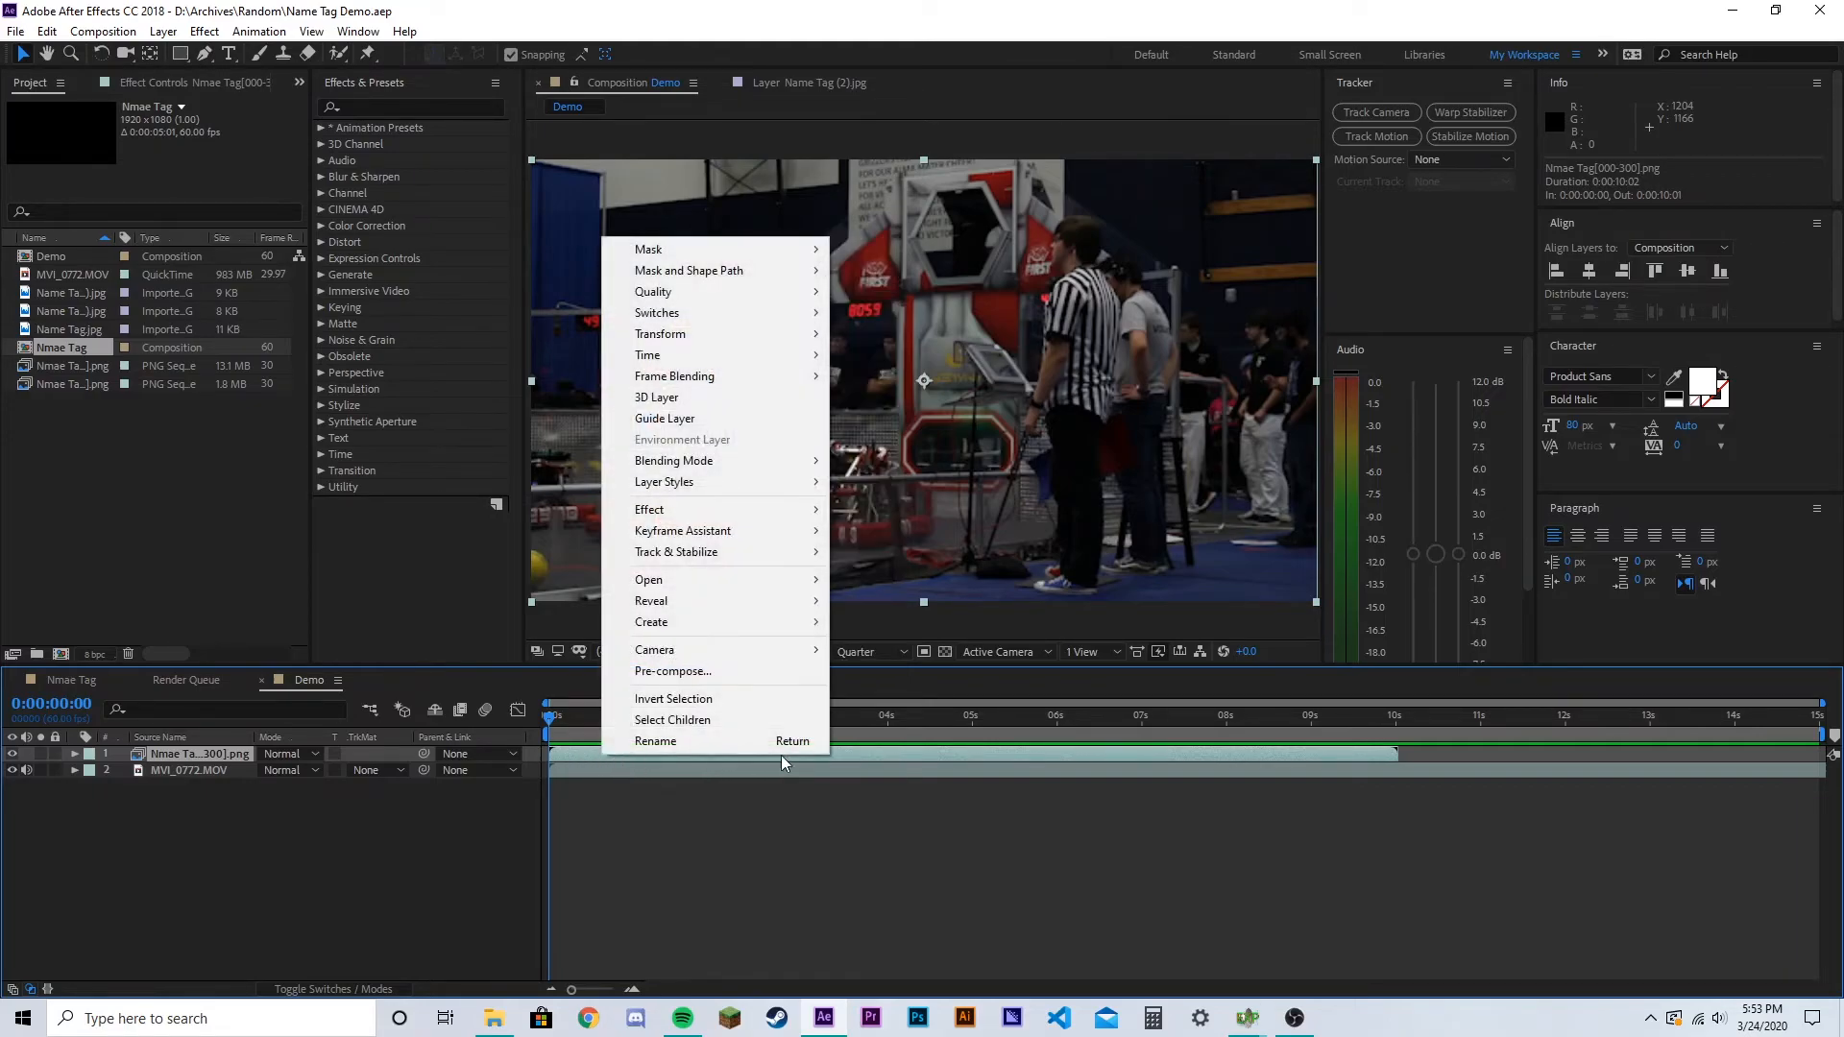
pyautogui.moveTo(730, 361)
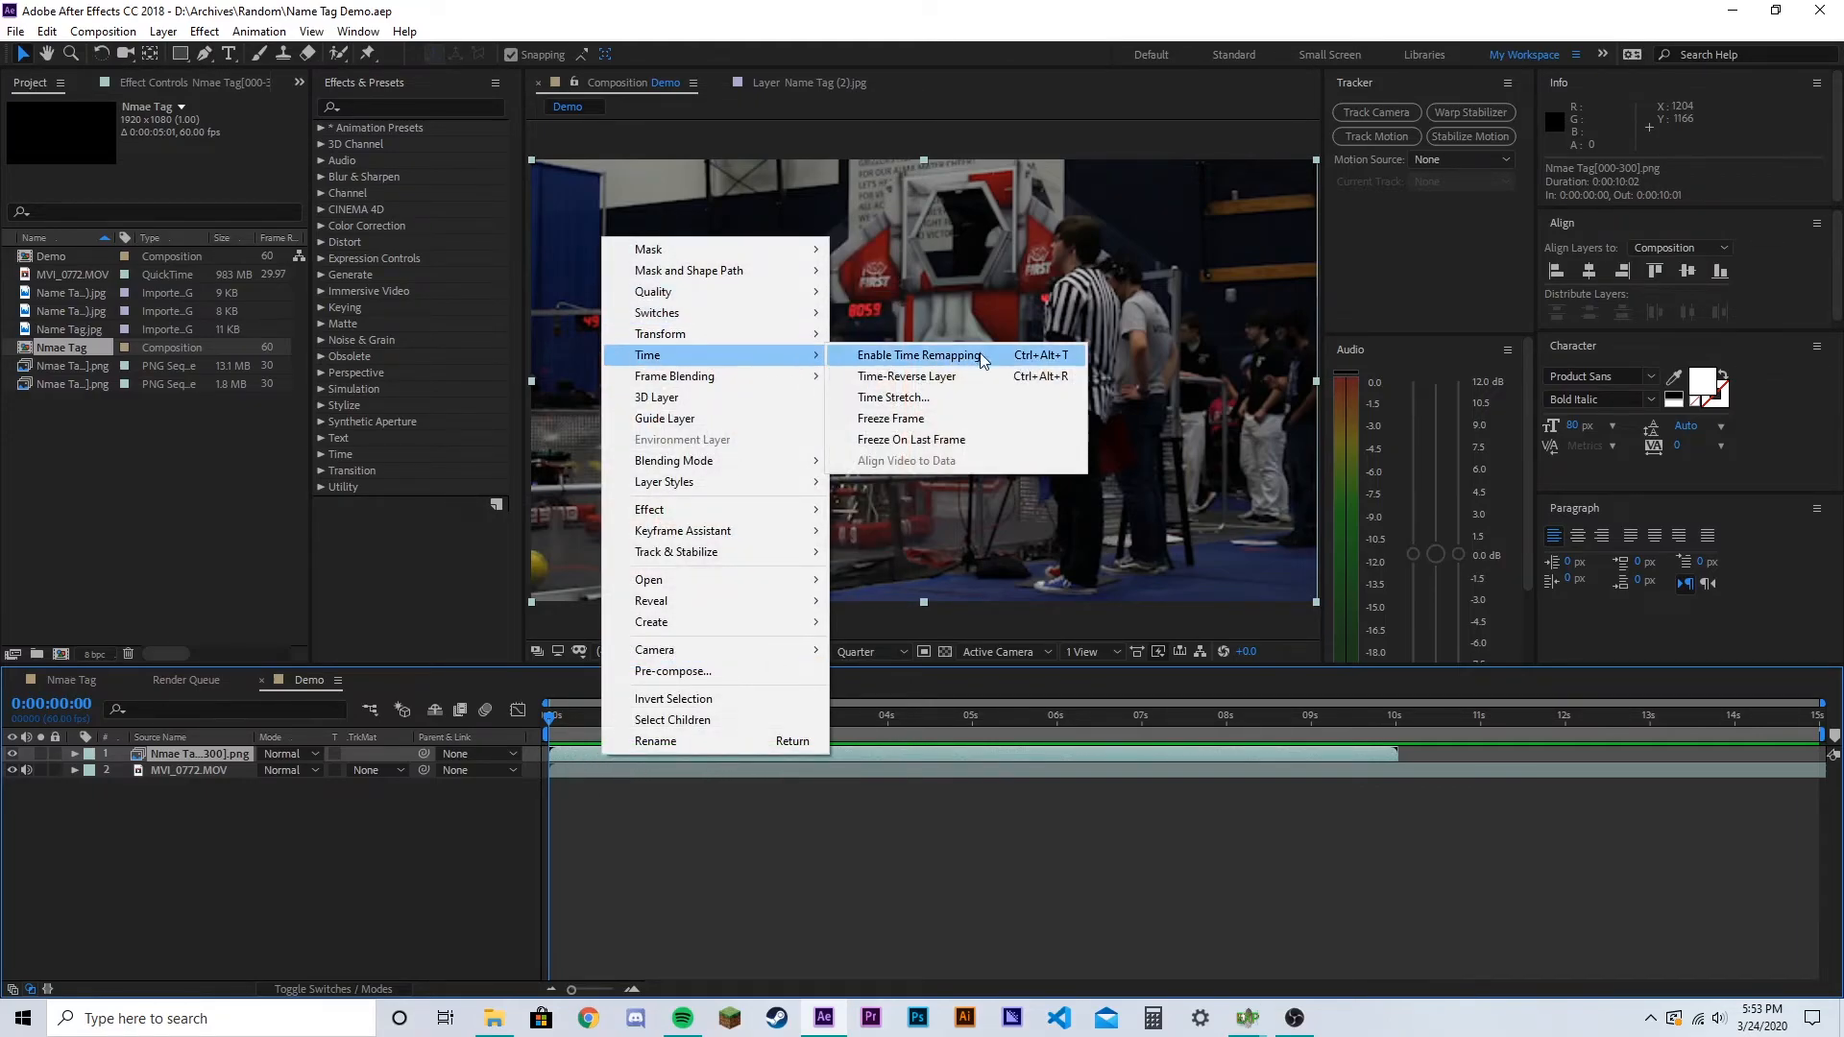
pyautogui.click(924, 397)
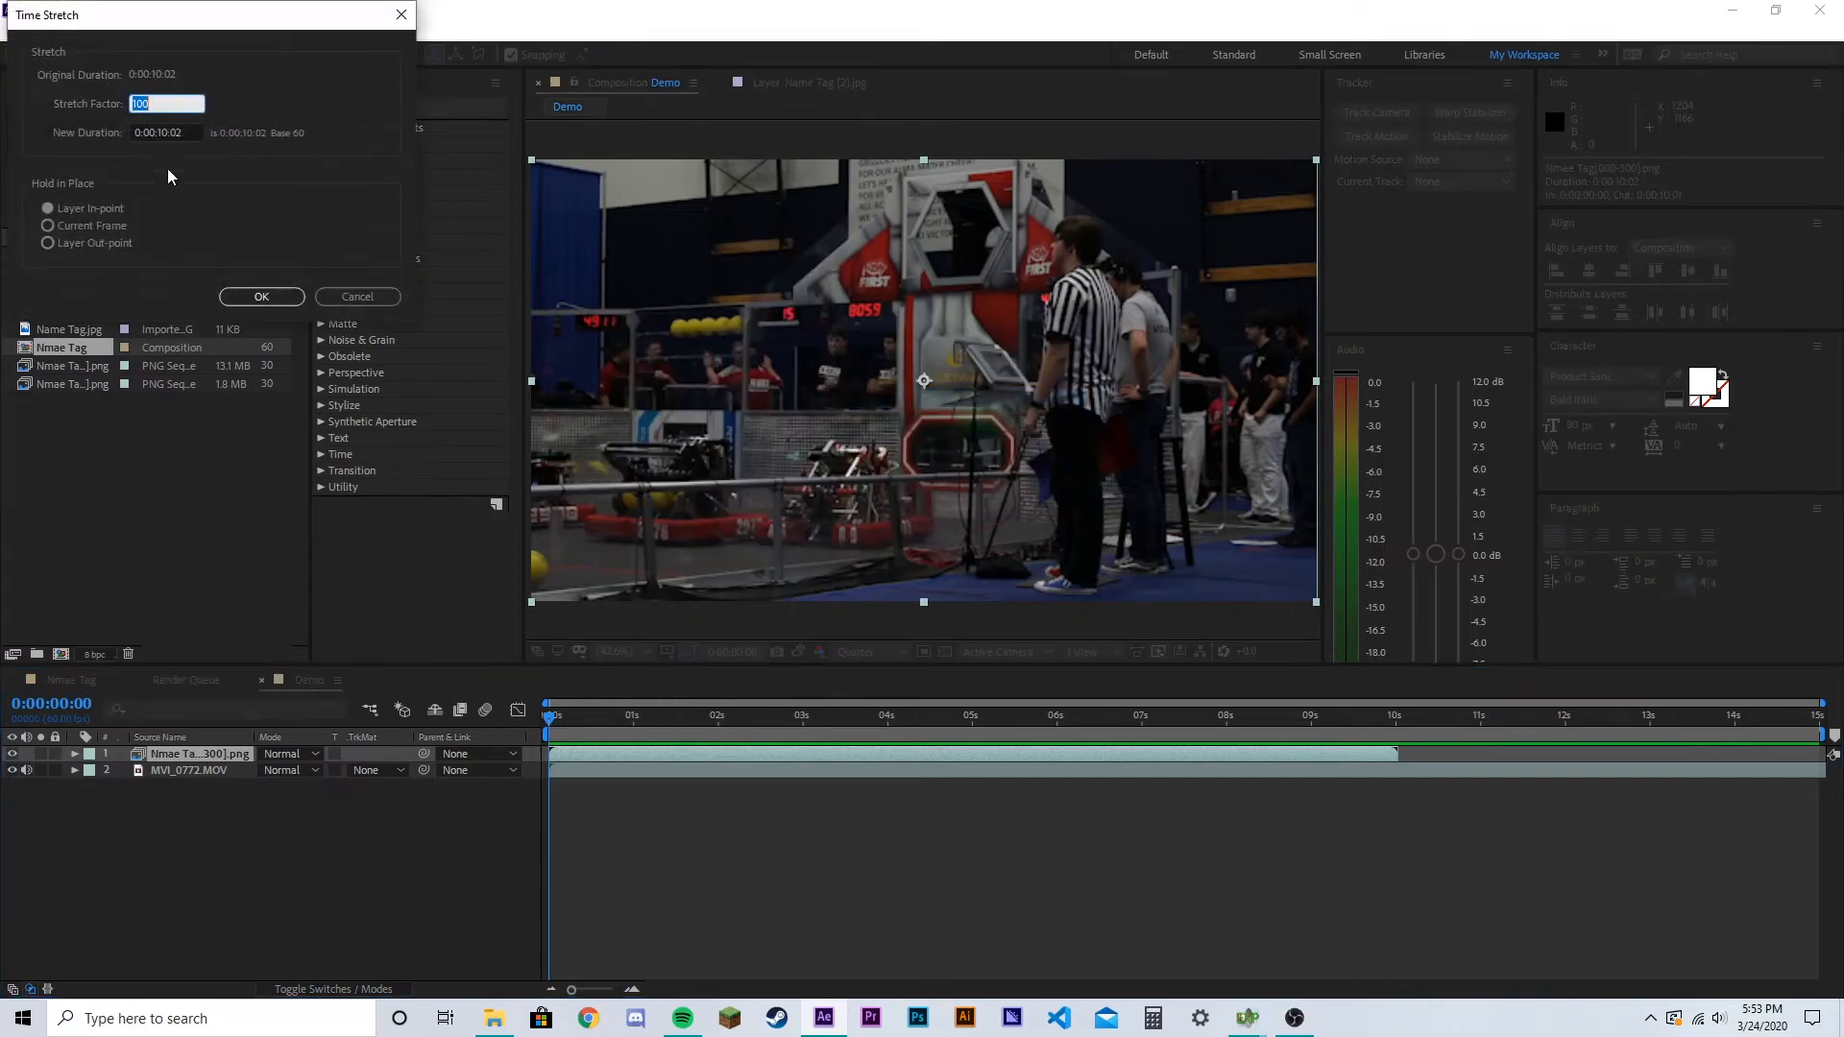
pyautogui.write('50')
pyautogui.click(262, 298)
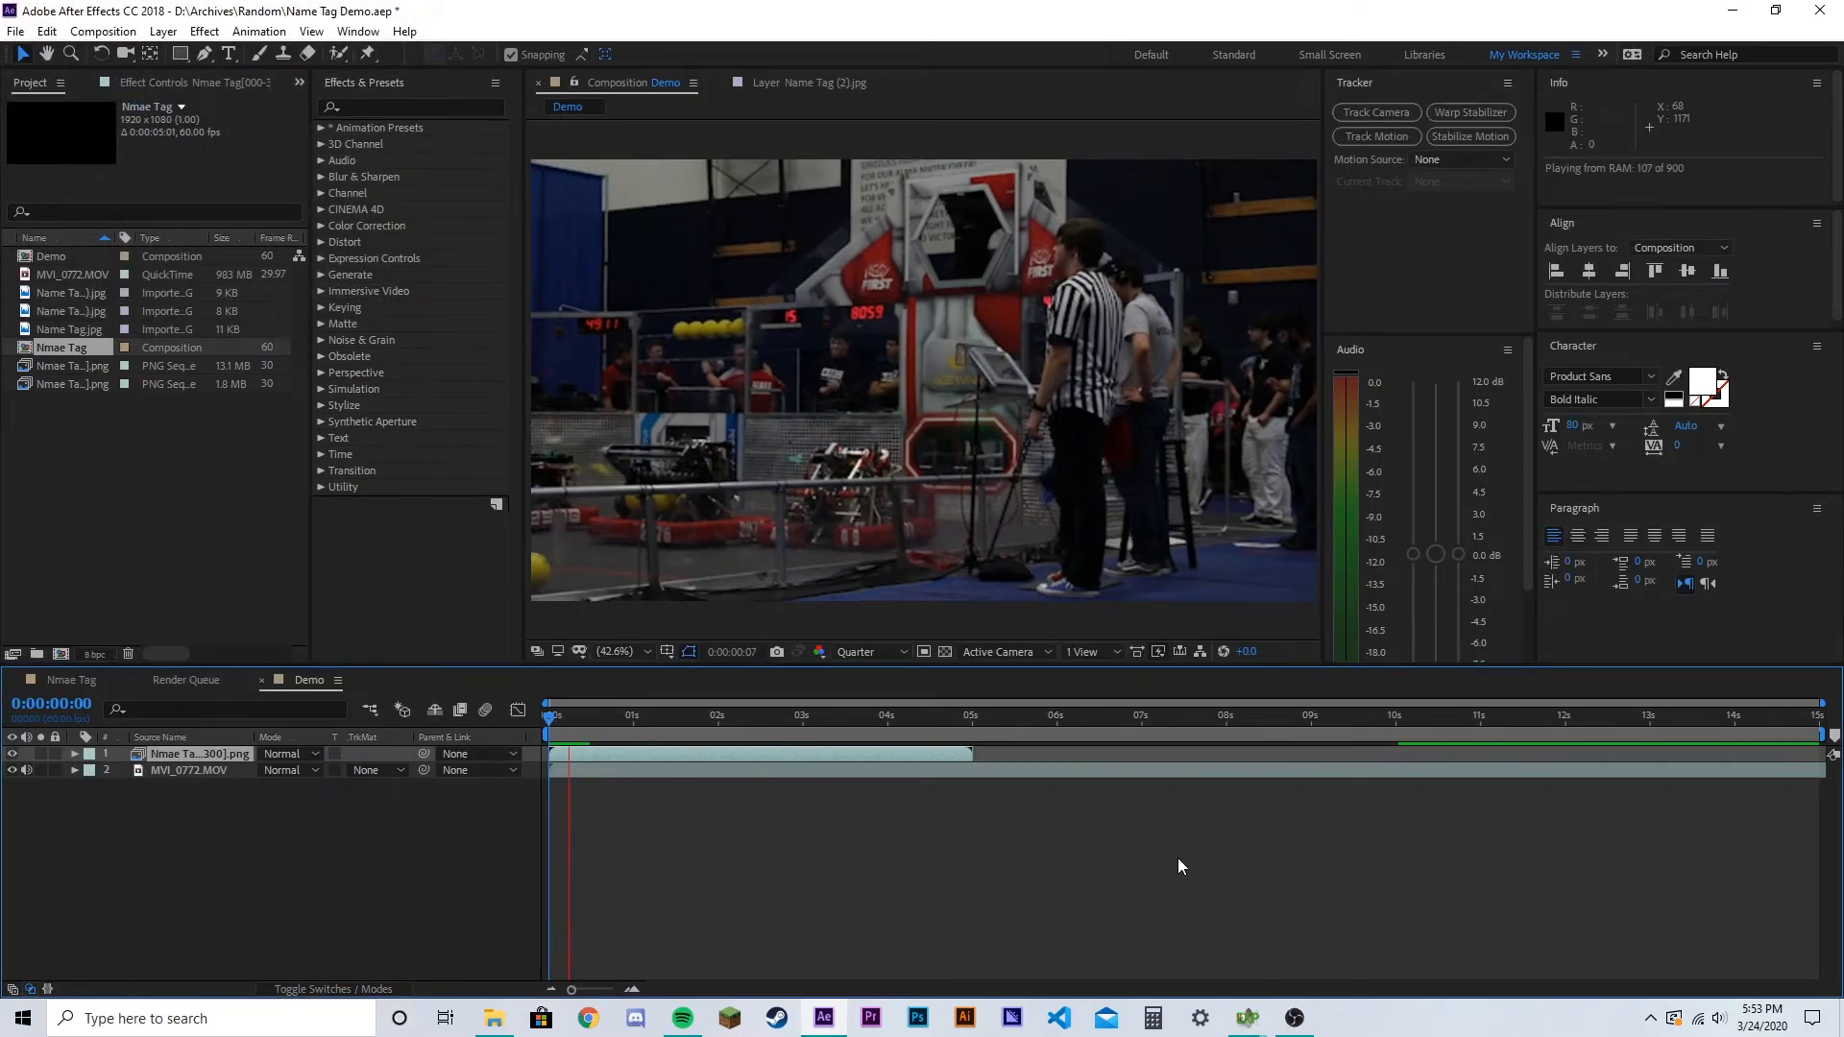
# Play the Demo composition from the start to check the name tag's timing, and park the playhead at 0:00:01:10
pyautogui.moveTo(667, 724); pyautogui.dragTo(510, 725)
pyautogui.press('space')
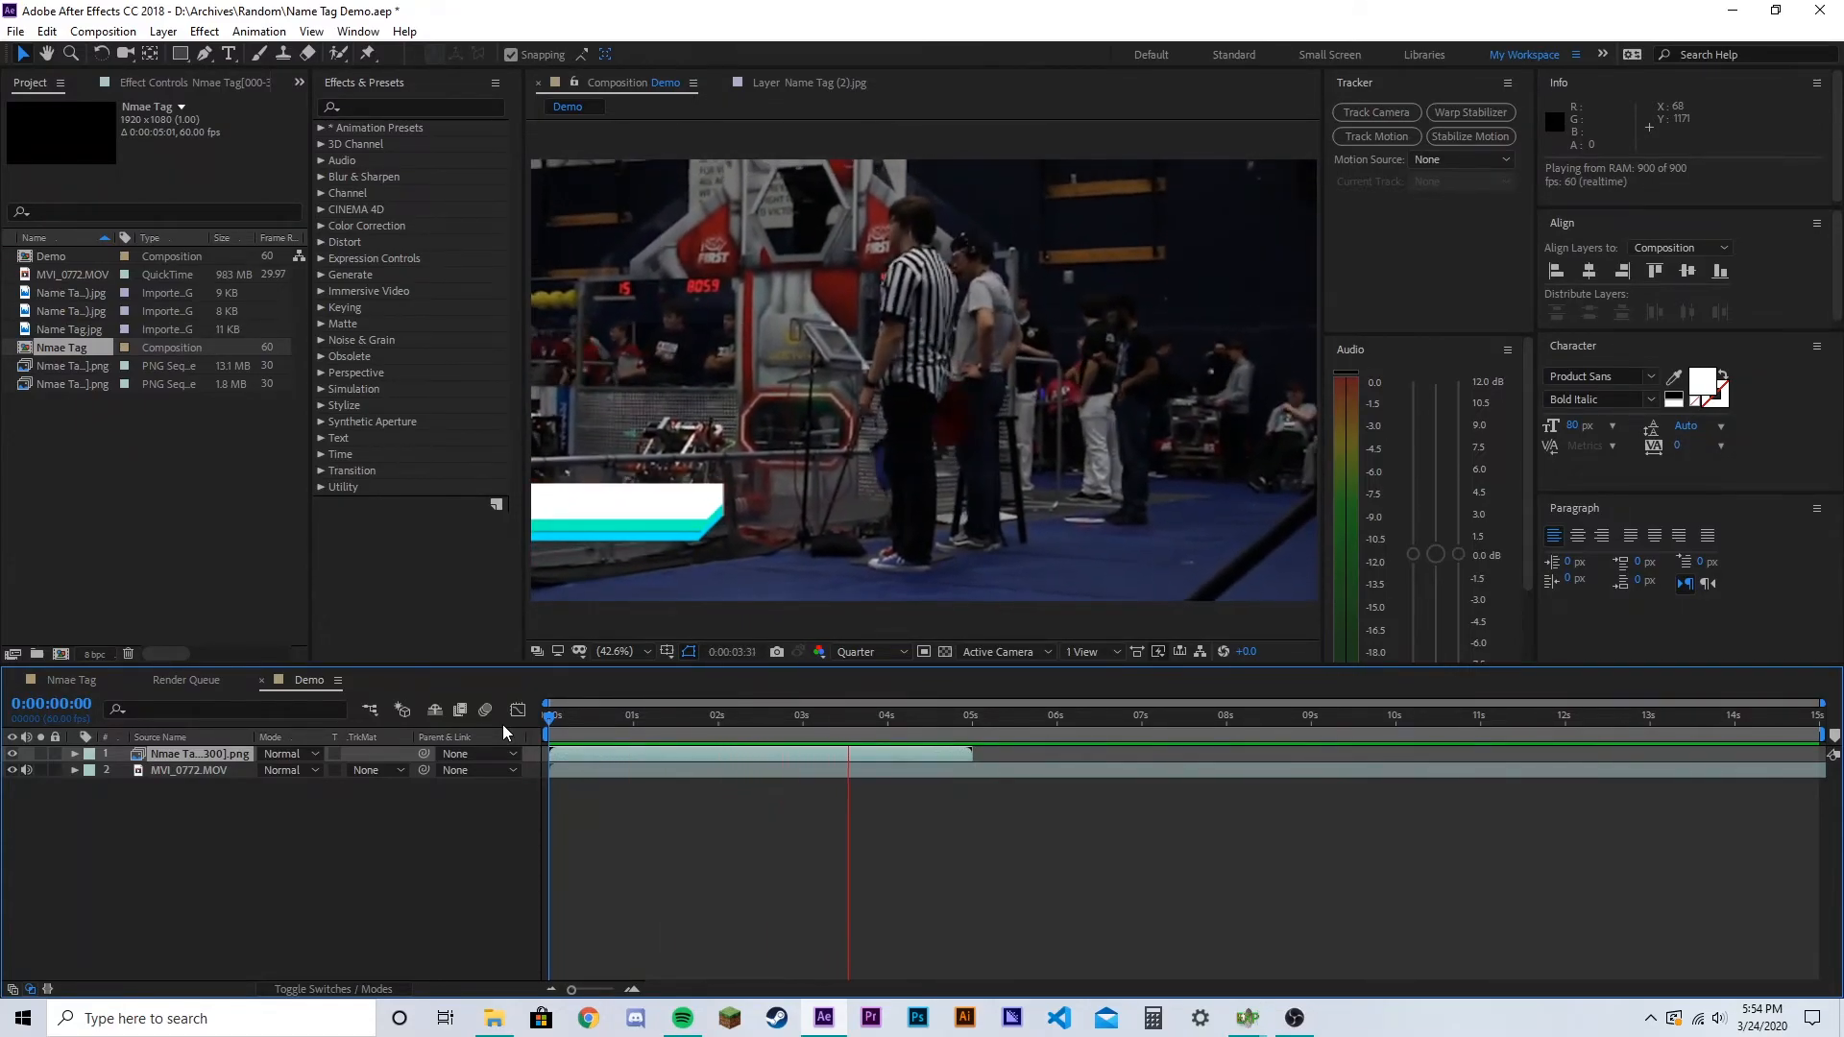
pyautogui.click(968, 735)
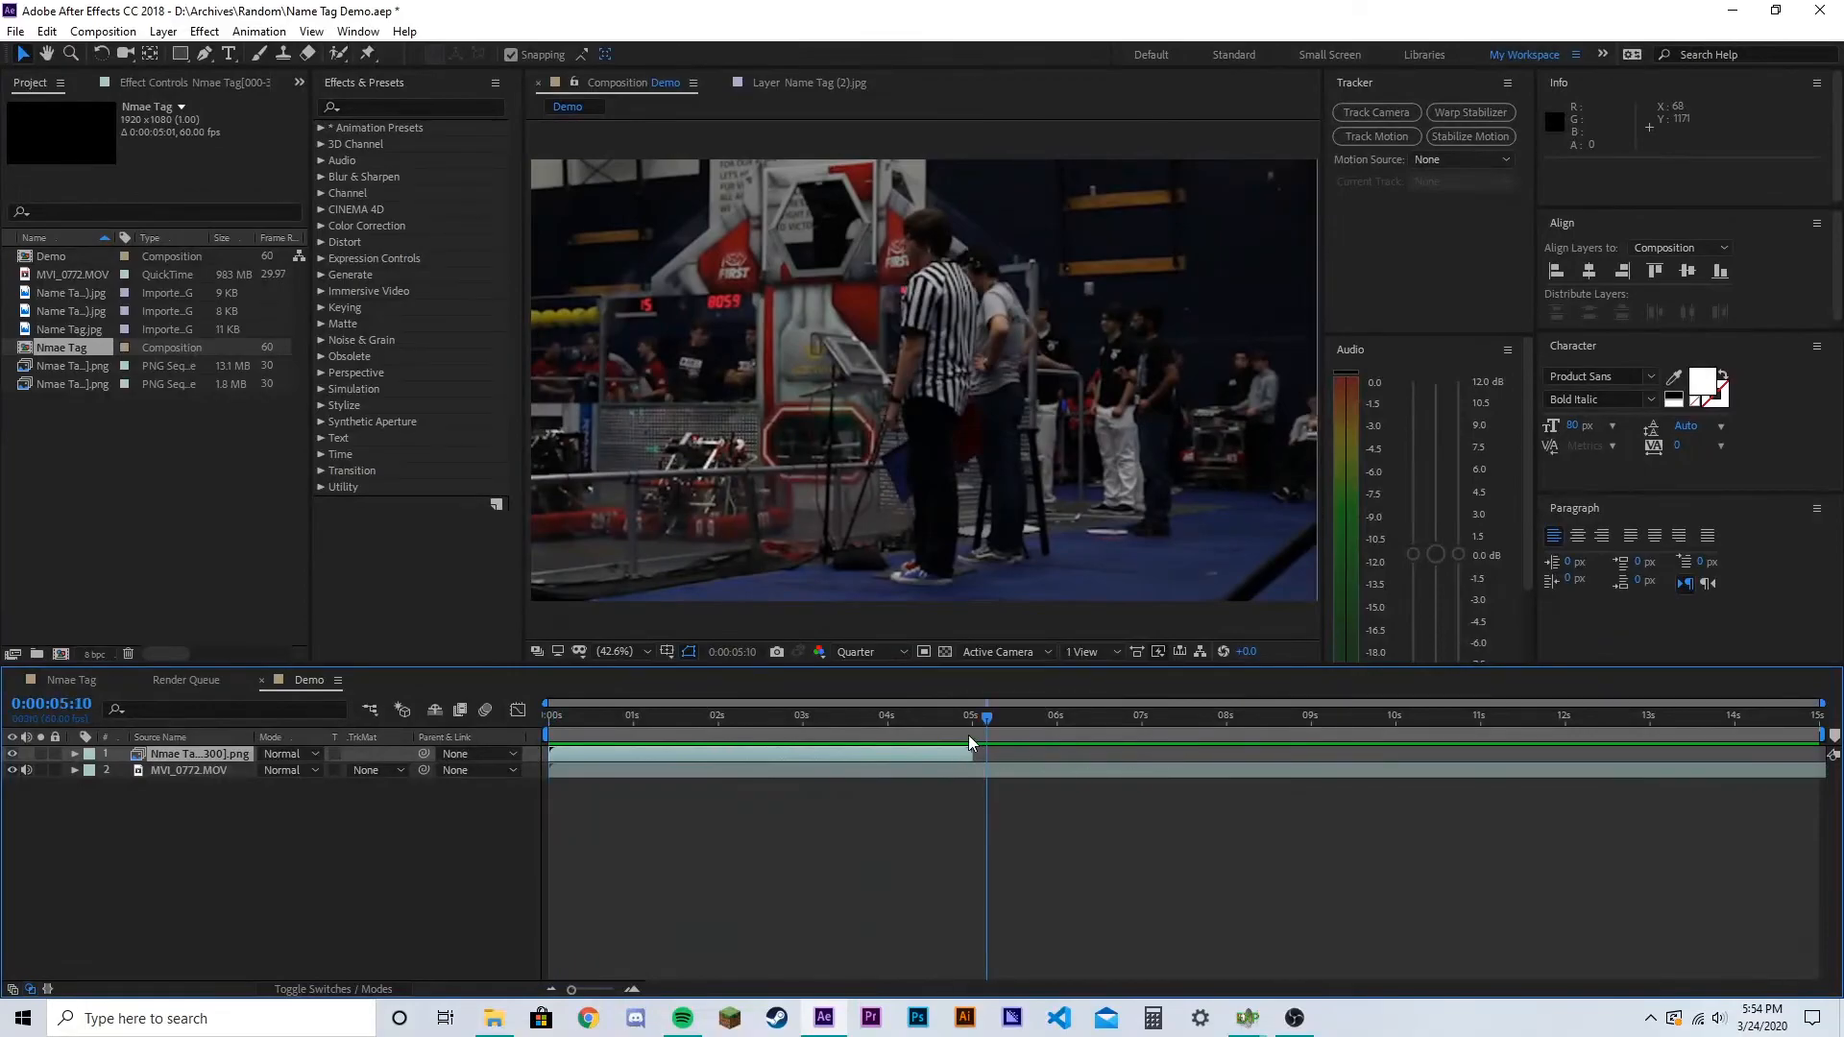
pyautogui.moveTo(985, 722); pyautogui.dragTo(643, 745)
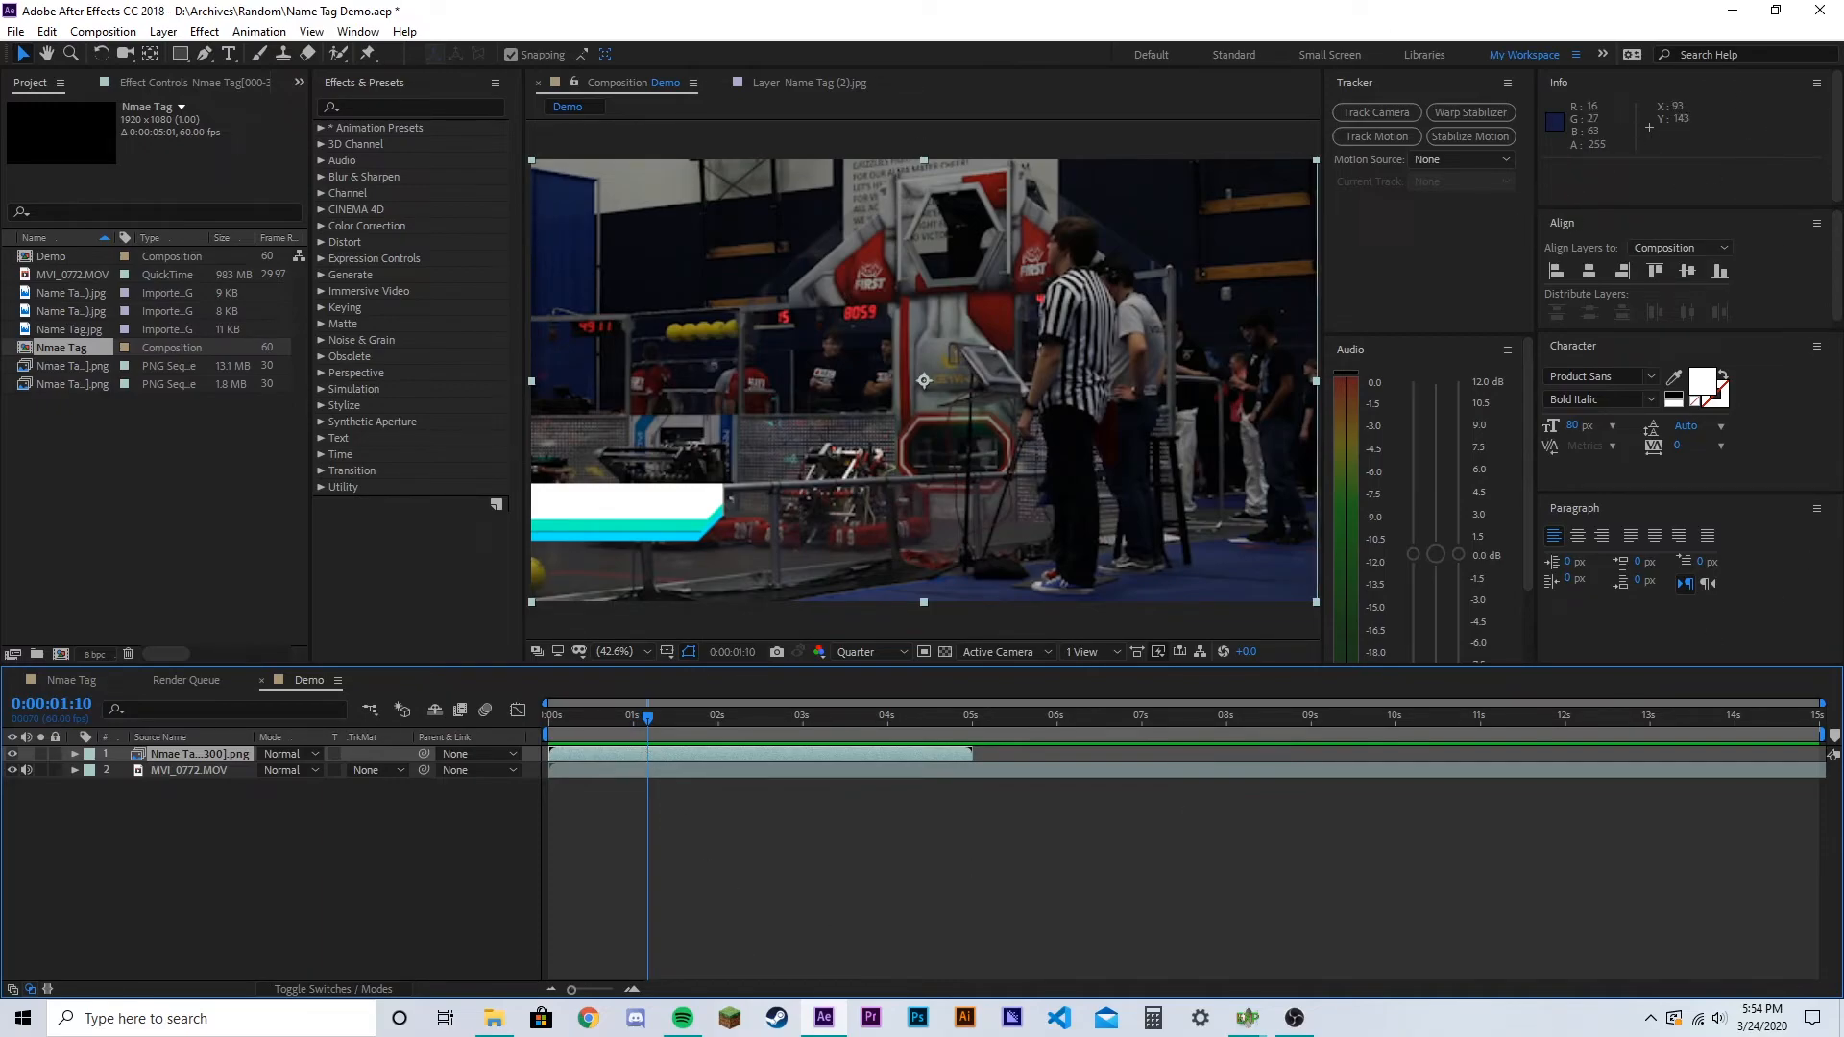
# Add a text layer on the name tag's white bar reading "Title" with black (000000) fill
pyautogui.click(230, 54)
pyautogui.click(543, 494)
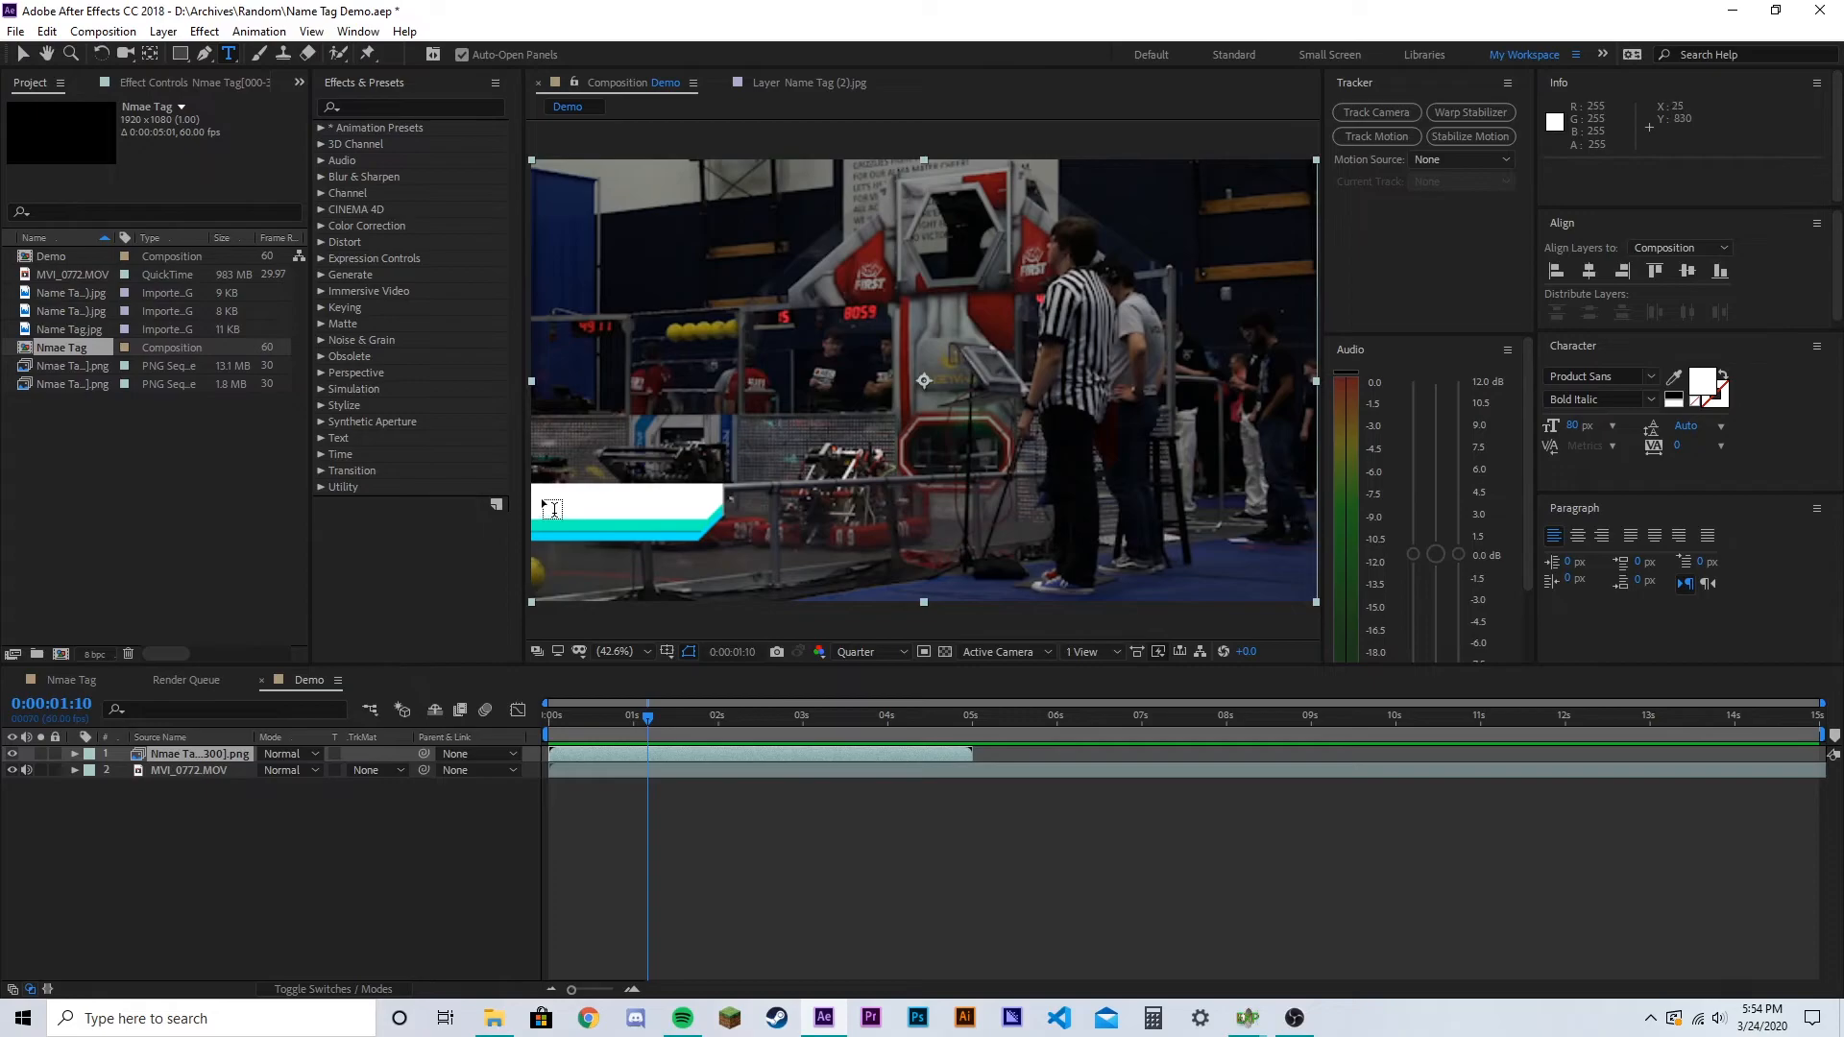
pyautogui.write('TITLE')
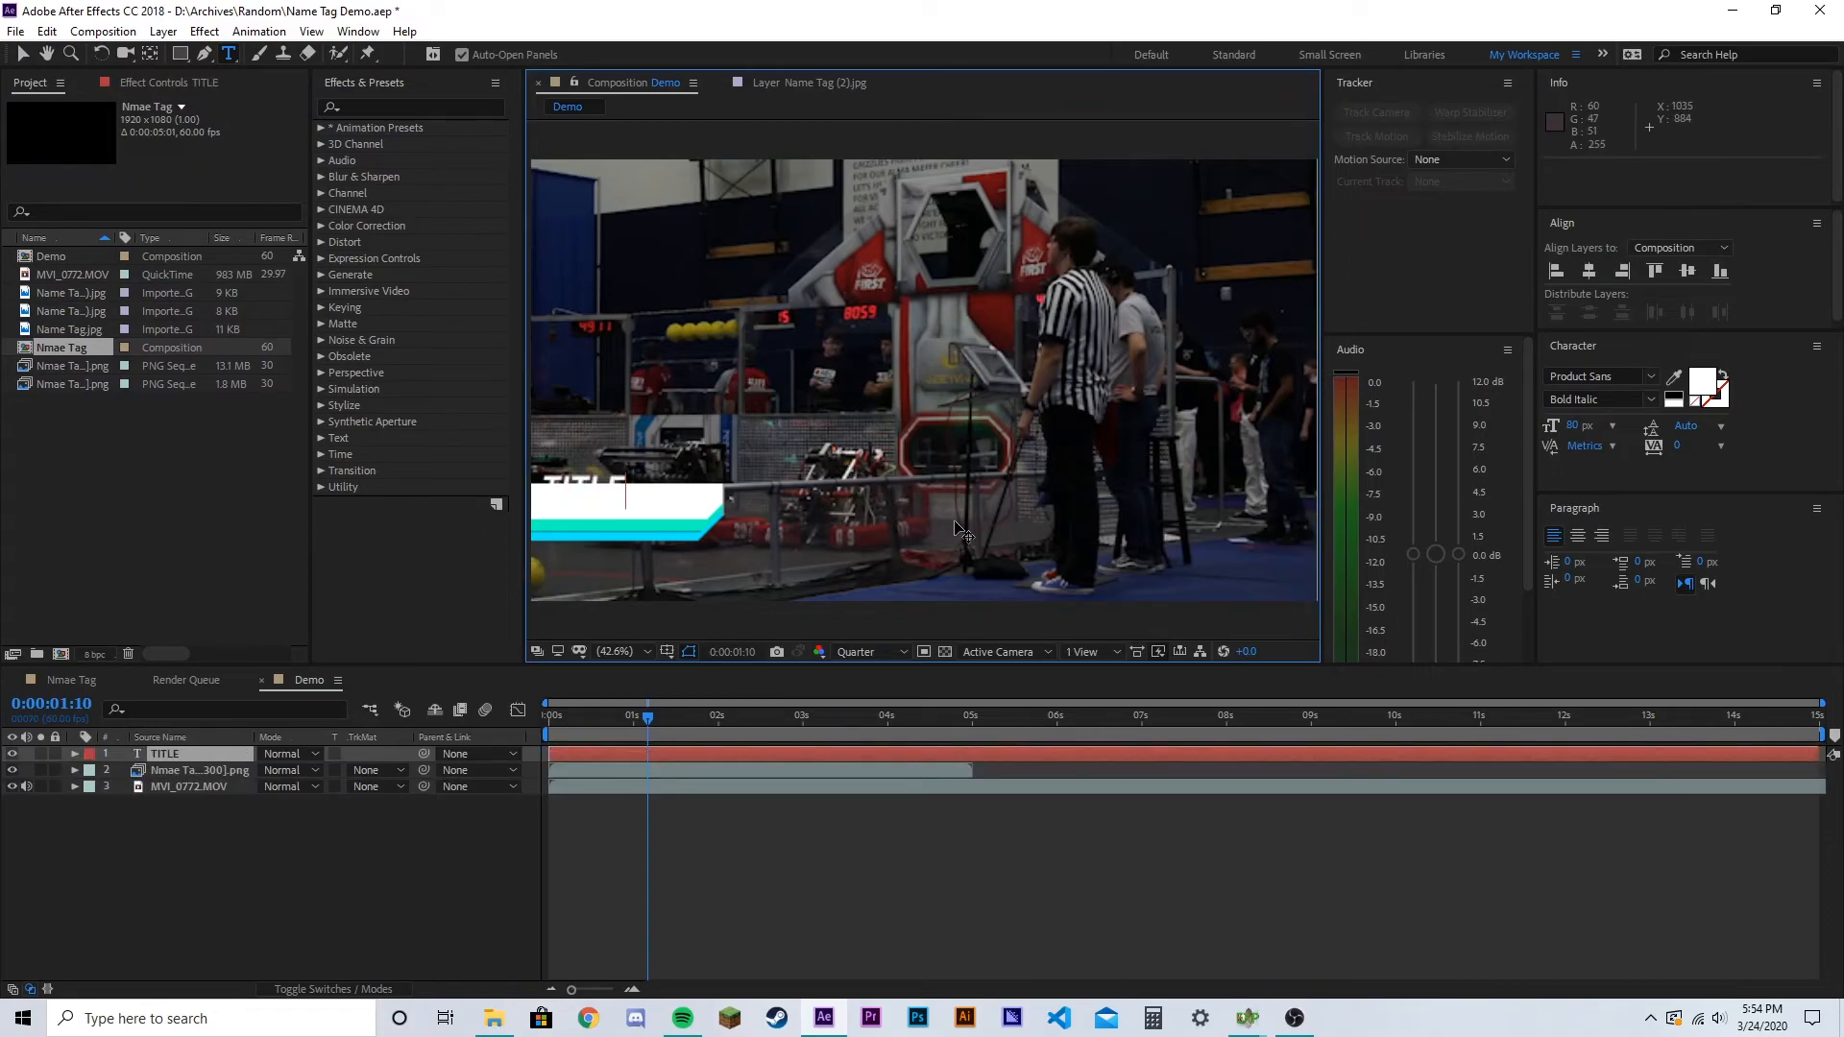
pyautogui.press('BackSpace')
pyautogui.press('BackSpace')
pyautogui.press('BackSpace')
pyautogui.press('BackSpace')
pyautogui.press('BackSpace')
pyautogui.click(1701, 389)
pyautogui.click(231, 290)
pyautogui.click(445, 50)
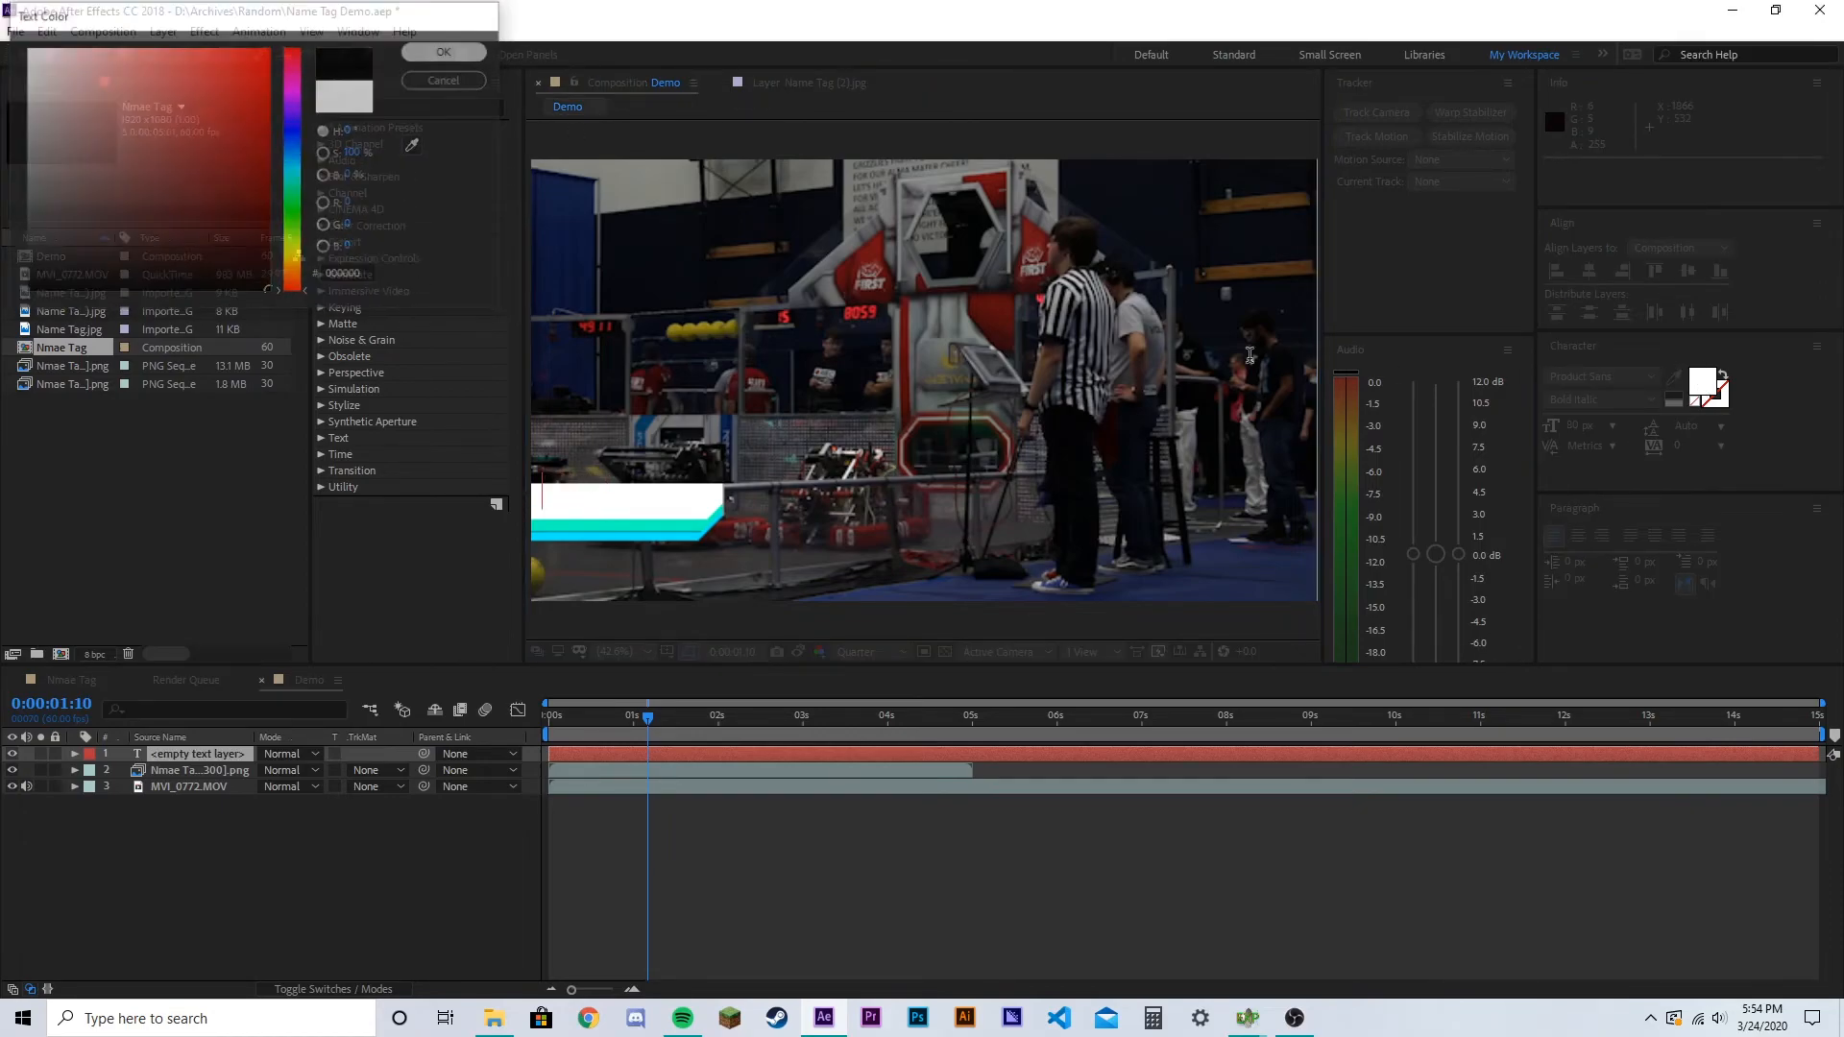
pyautogui.write('Title')
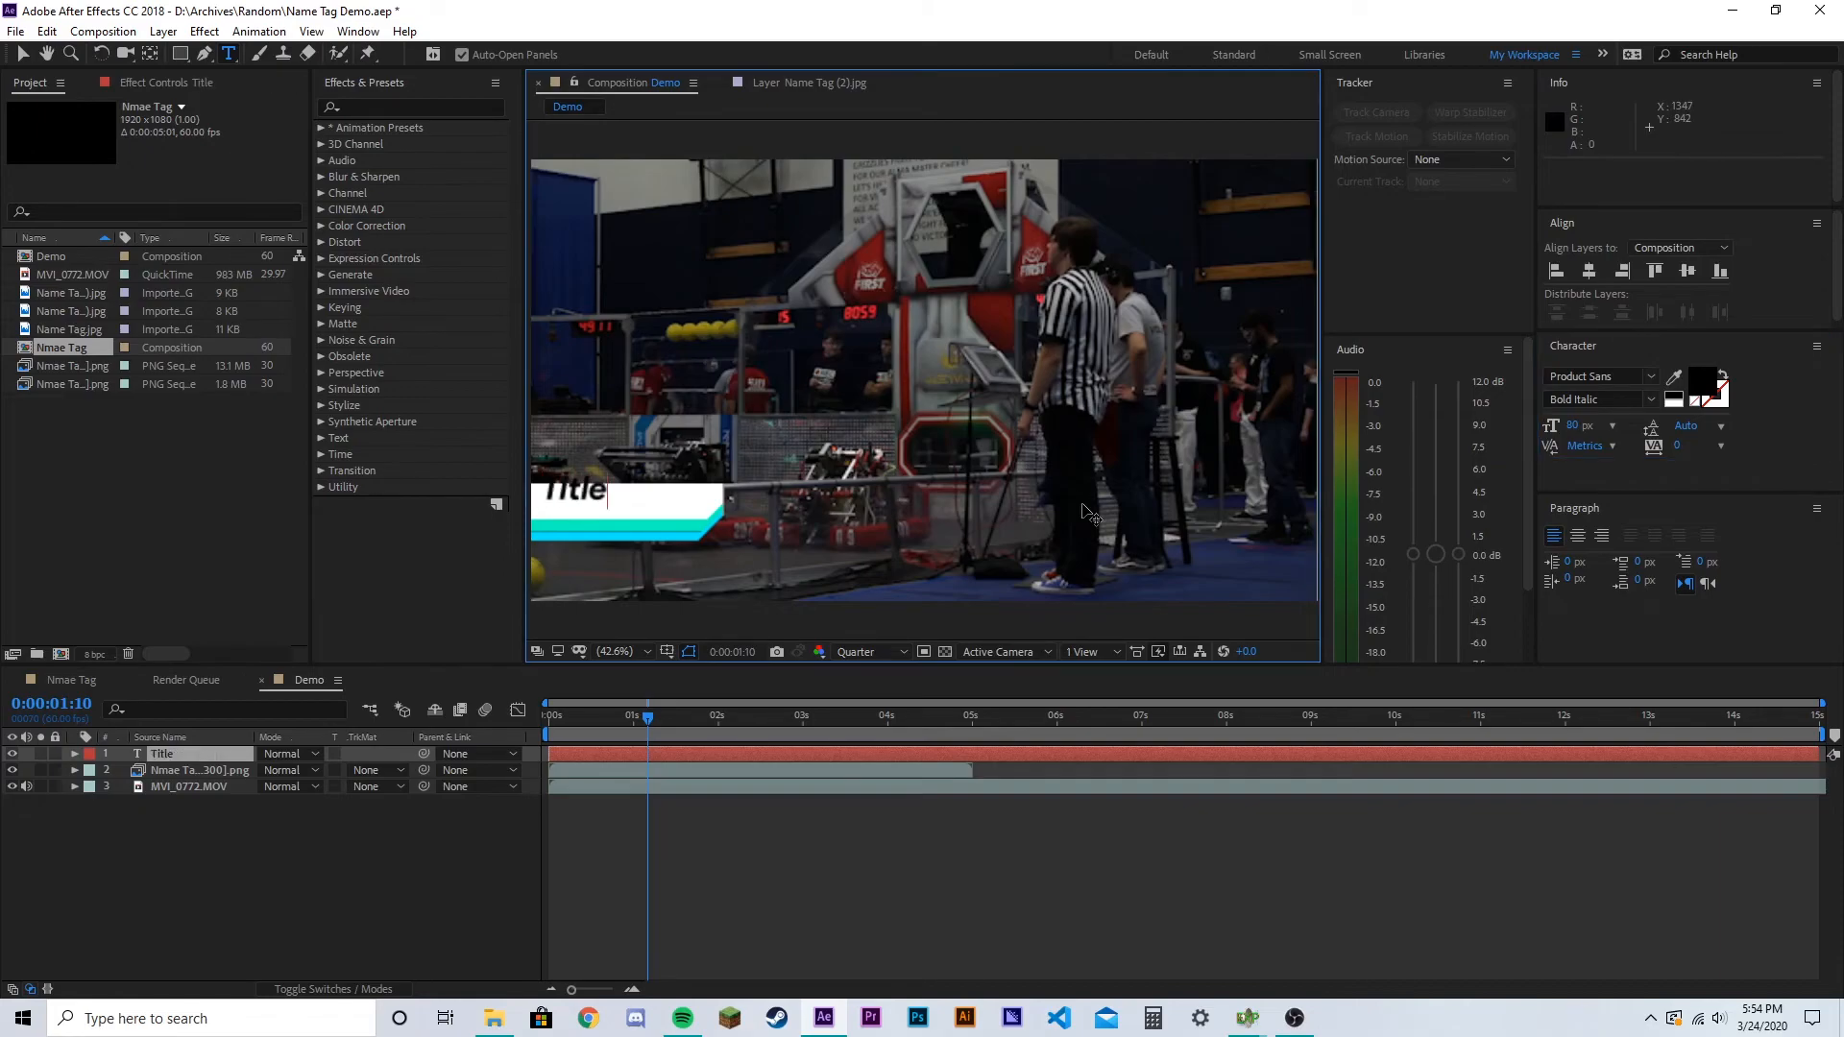
# Move the title text down into the white bar to about 16.4, 863.8 and change its wording to "Example"
pyautogui.click(23, 54)
pyautogui.moveTo(566, 490); pyautogui.dragTo(563, 504)
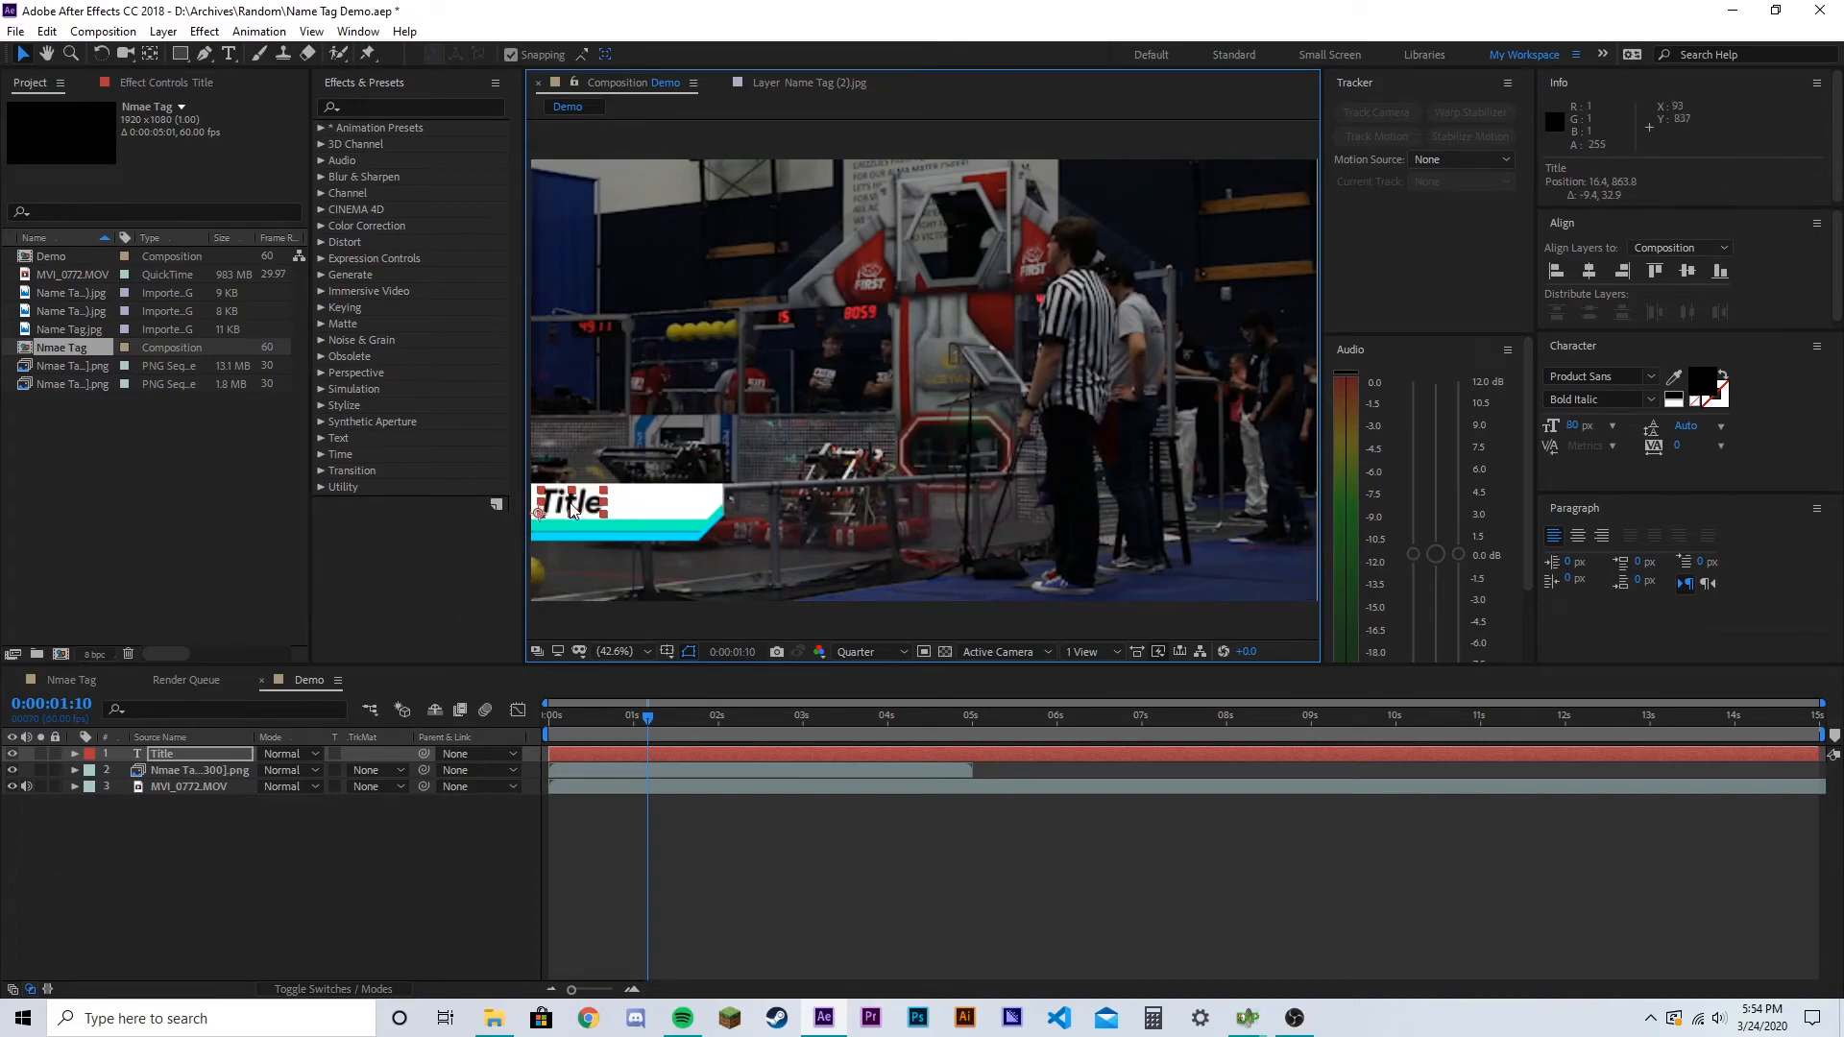
pyautogui.hotkey('ctrl', 't')
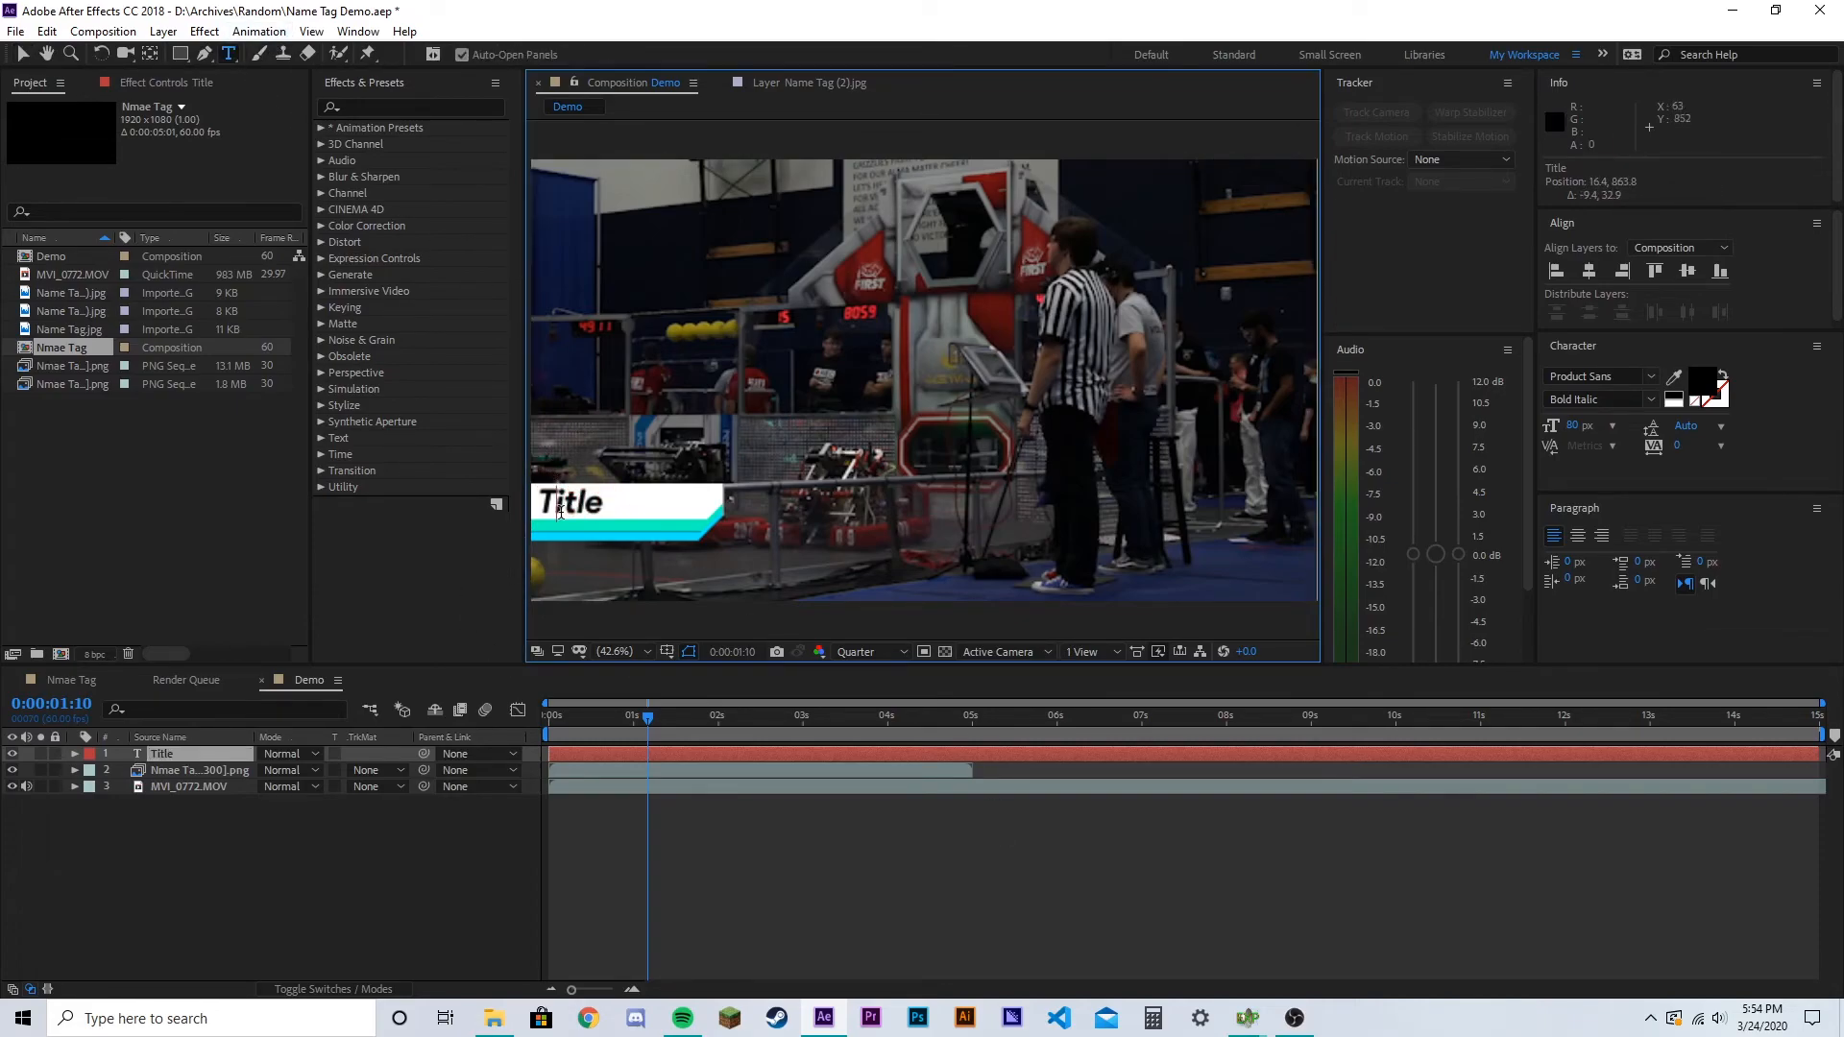
pyautogui.press('BackSpace')
pyautogui.press('BackSpace')
pyautogui.press('BackSpace')
pyautogui.press('BackSpace')
pyautogui.press('BackSpace')
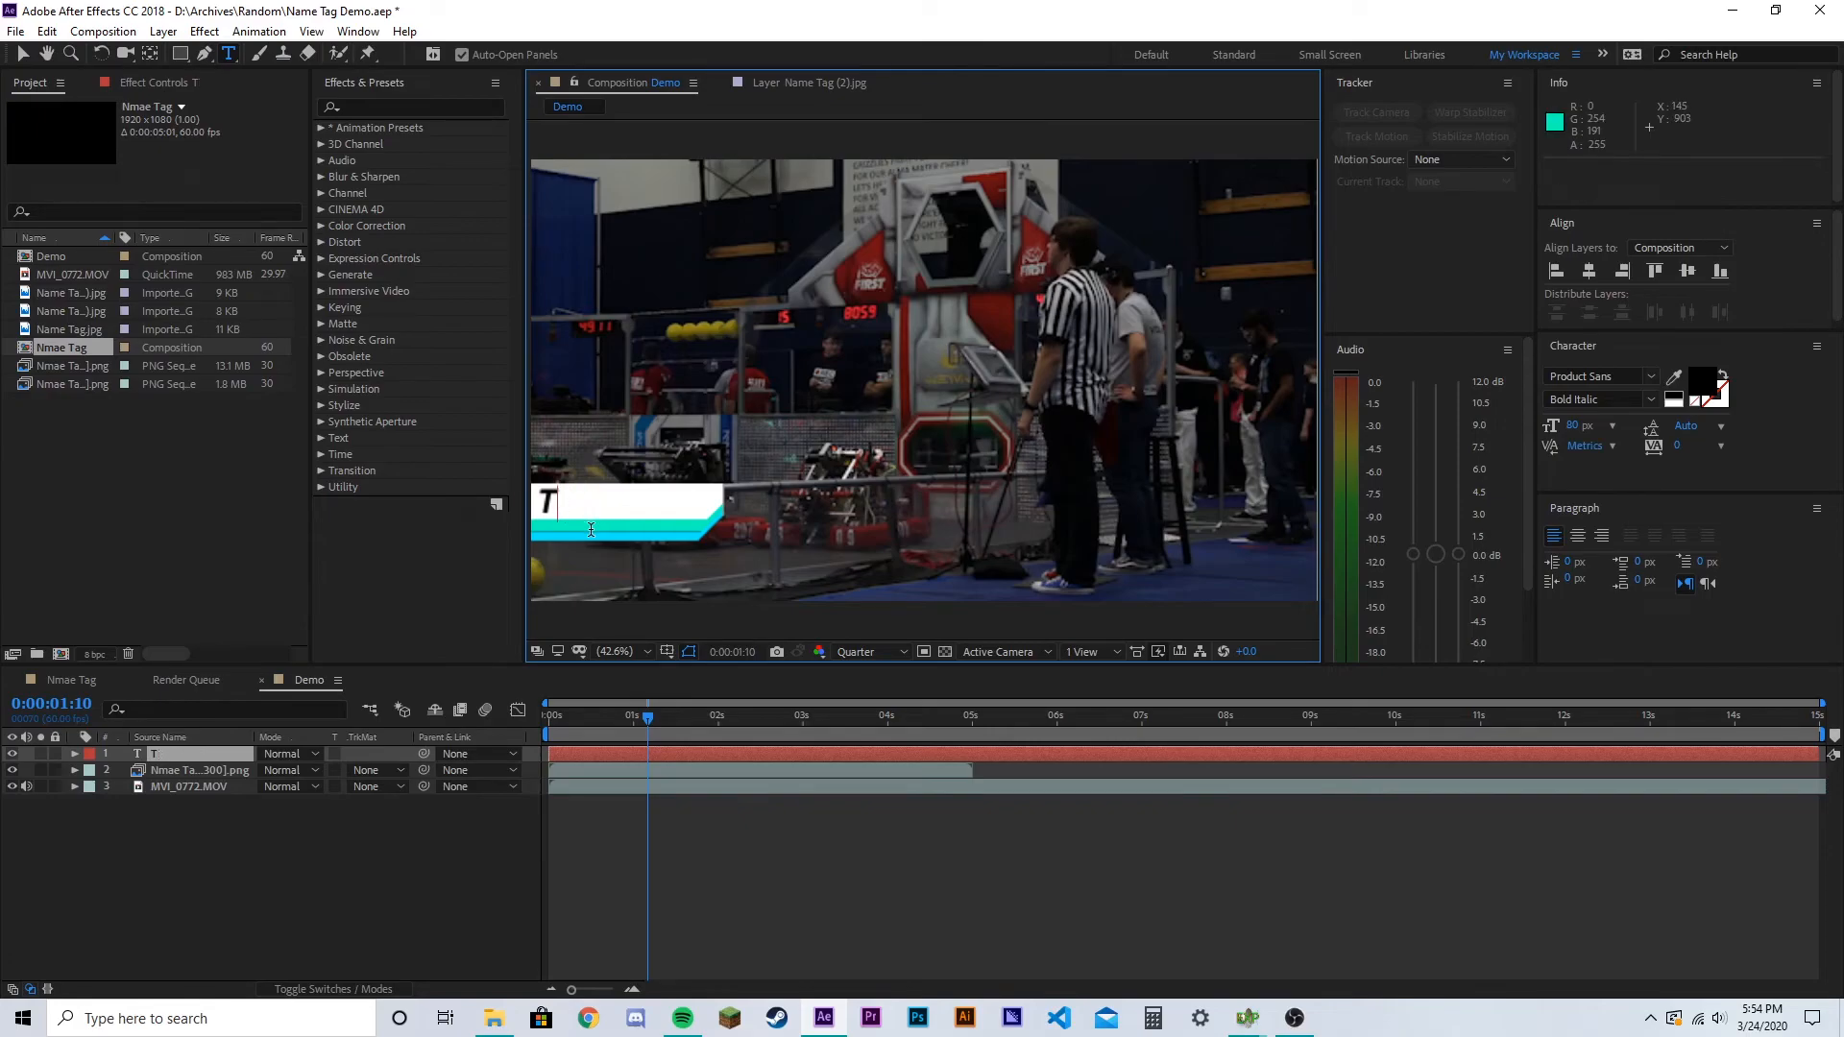
pyautogui.write('Ecample')
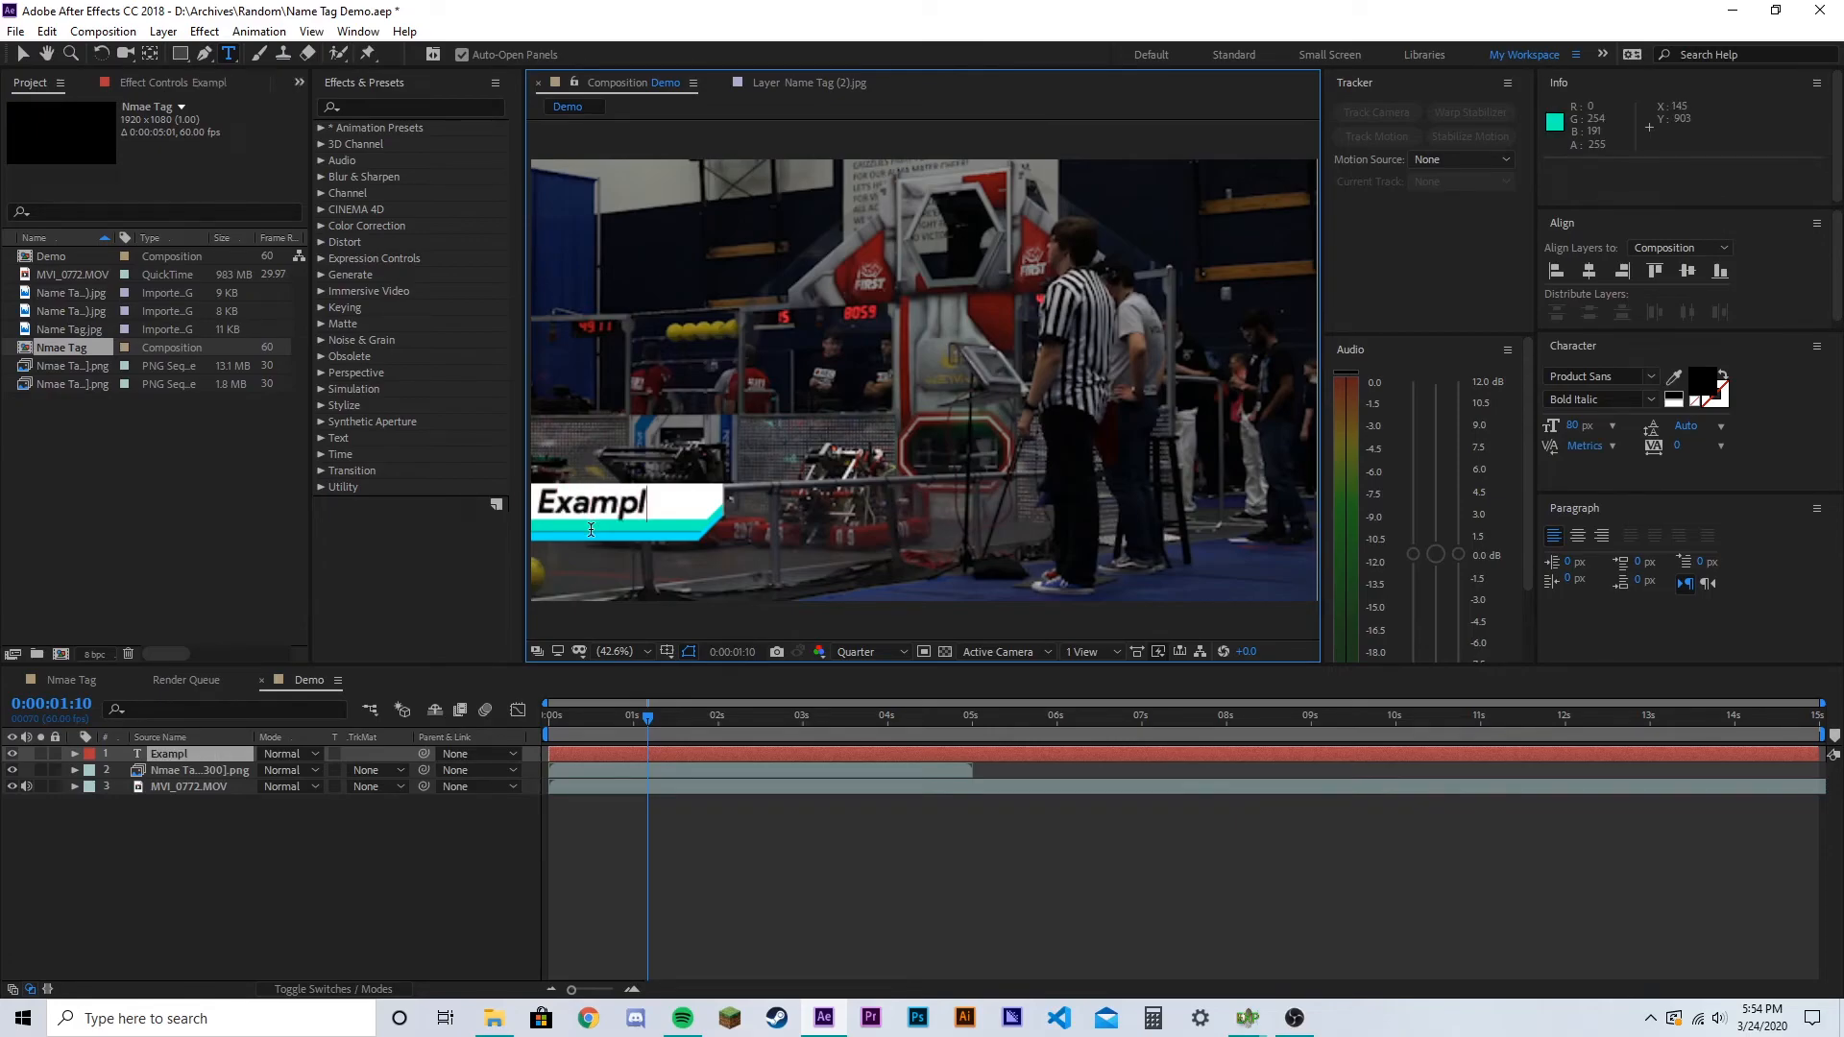
pyautogui.click(980, 930)
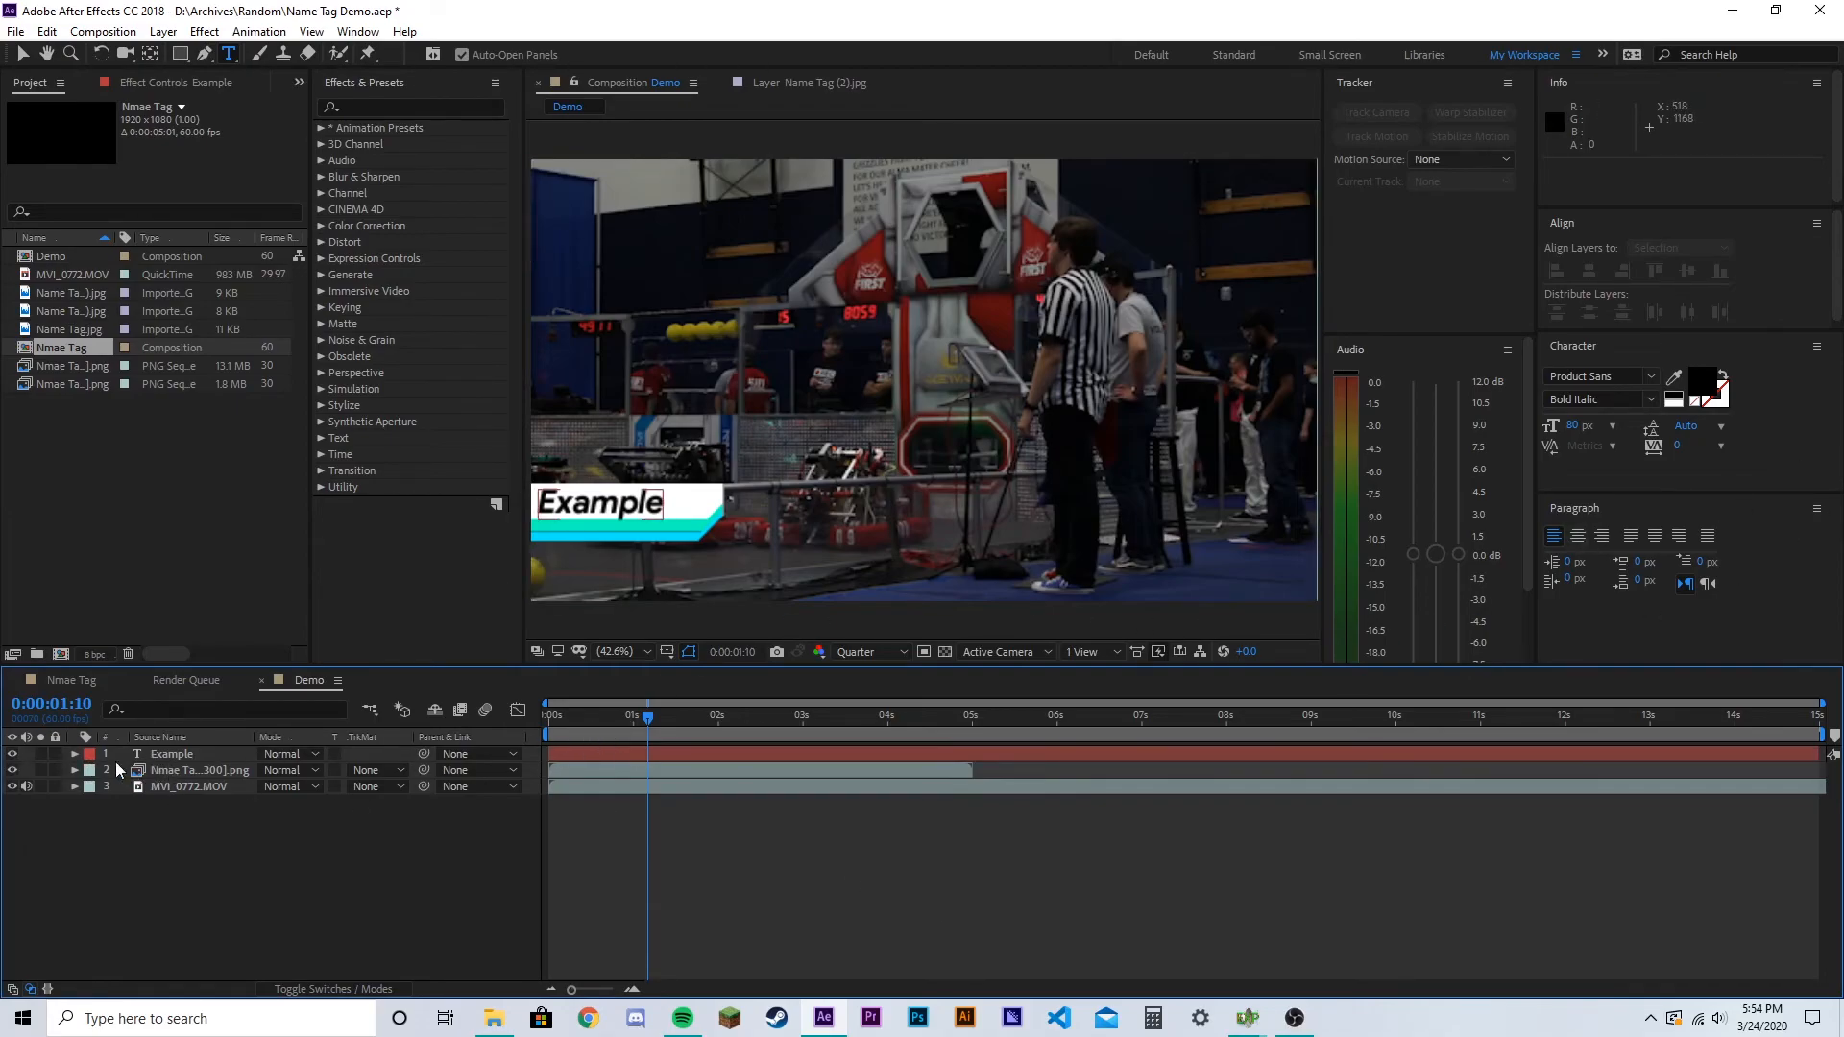
# Keyframe the Example text layer's opacity at 0% at 0:00:01:10
pyautogui.click(69, 757)
pyautogui.click(75, 755)
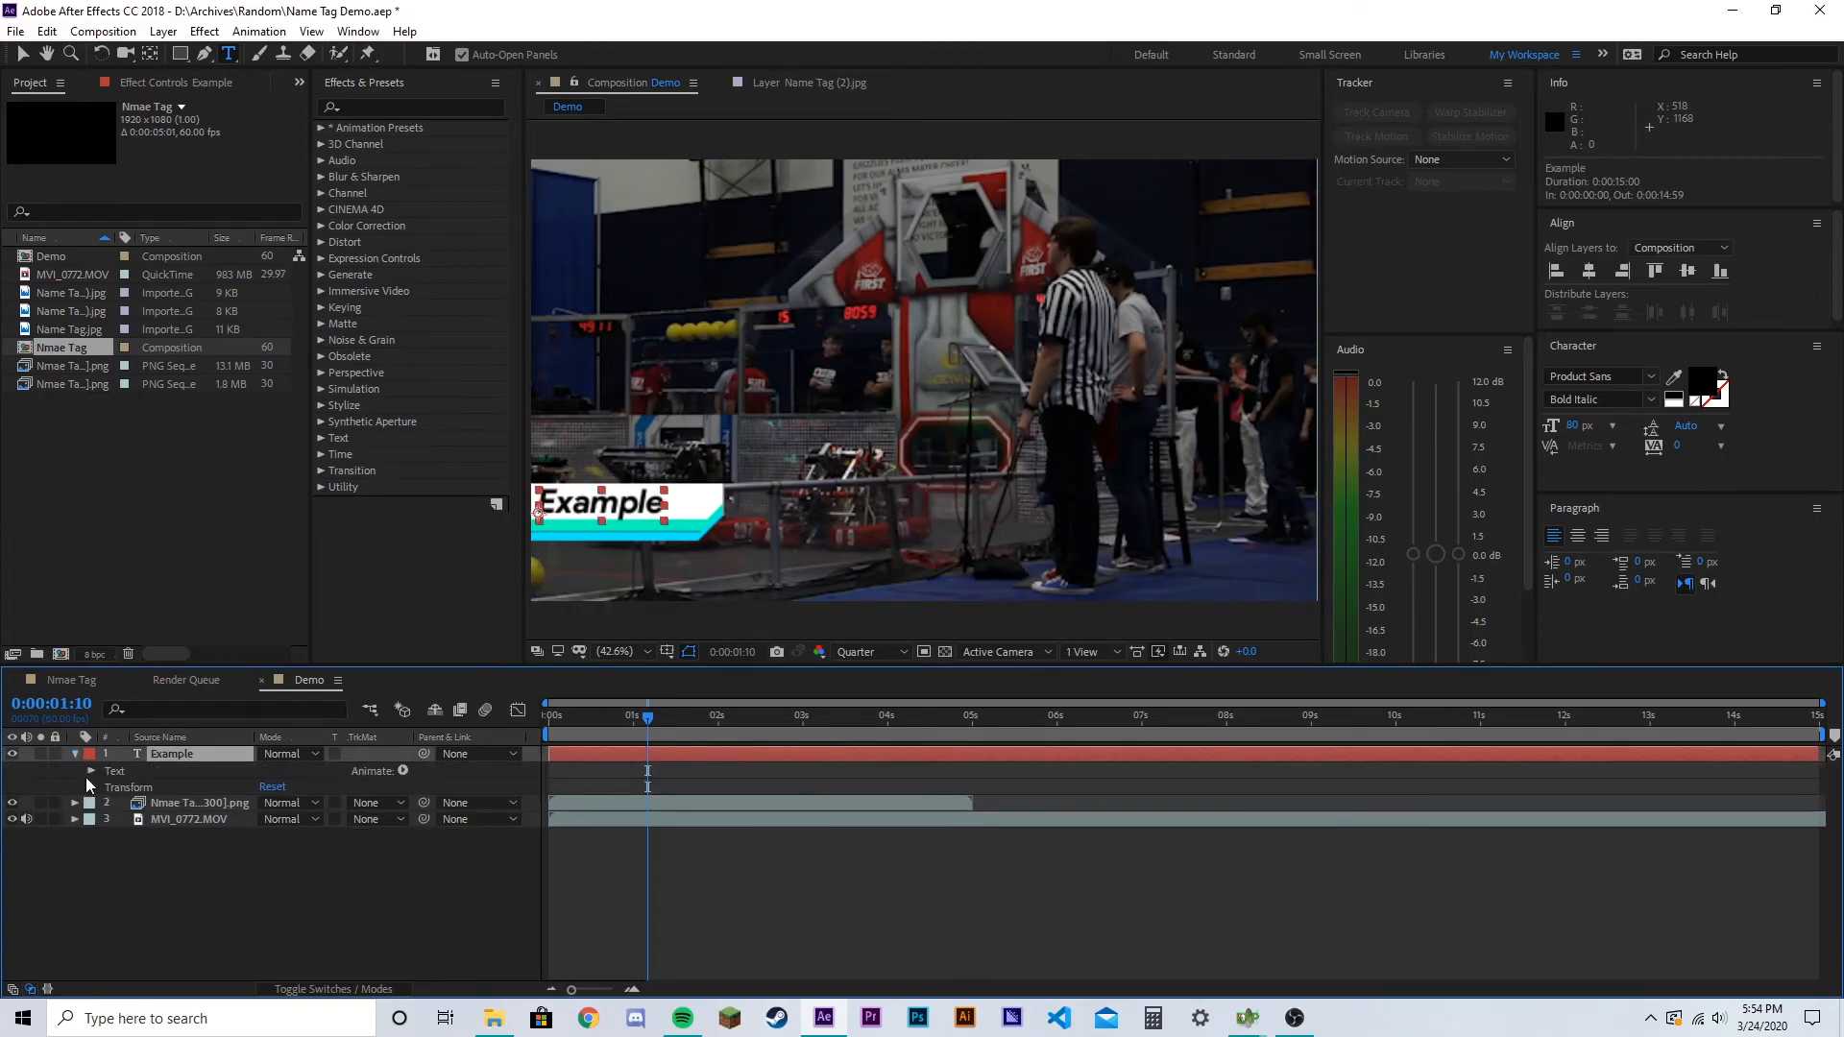
pyautogui.click(91, 787)
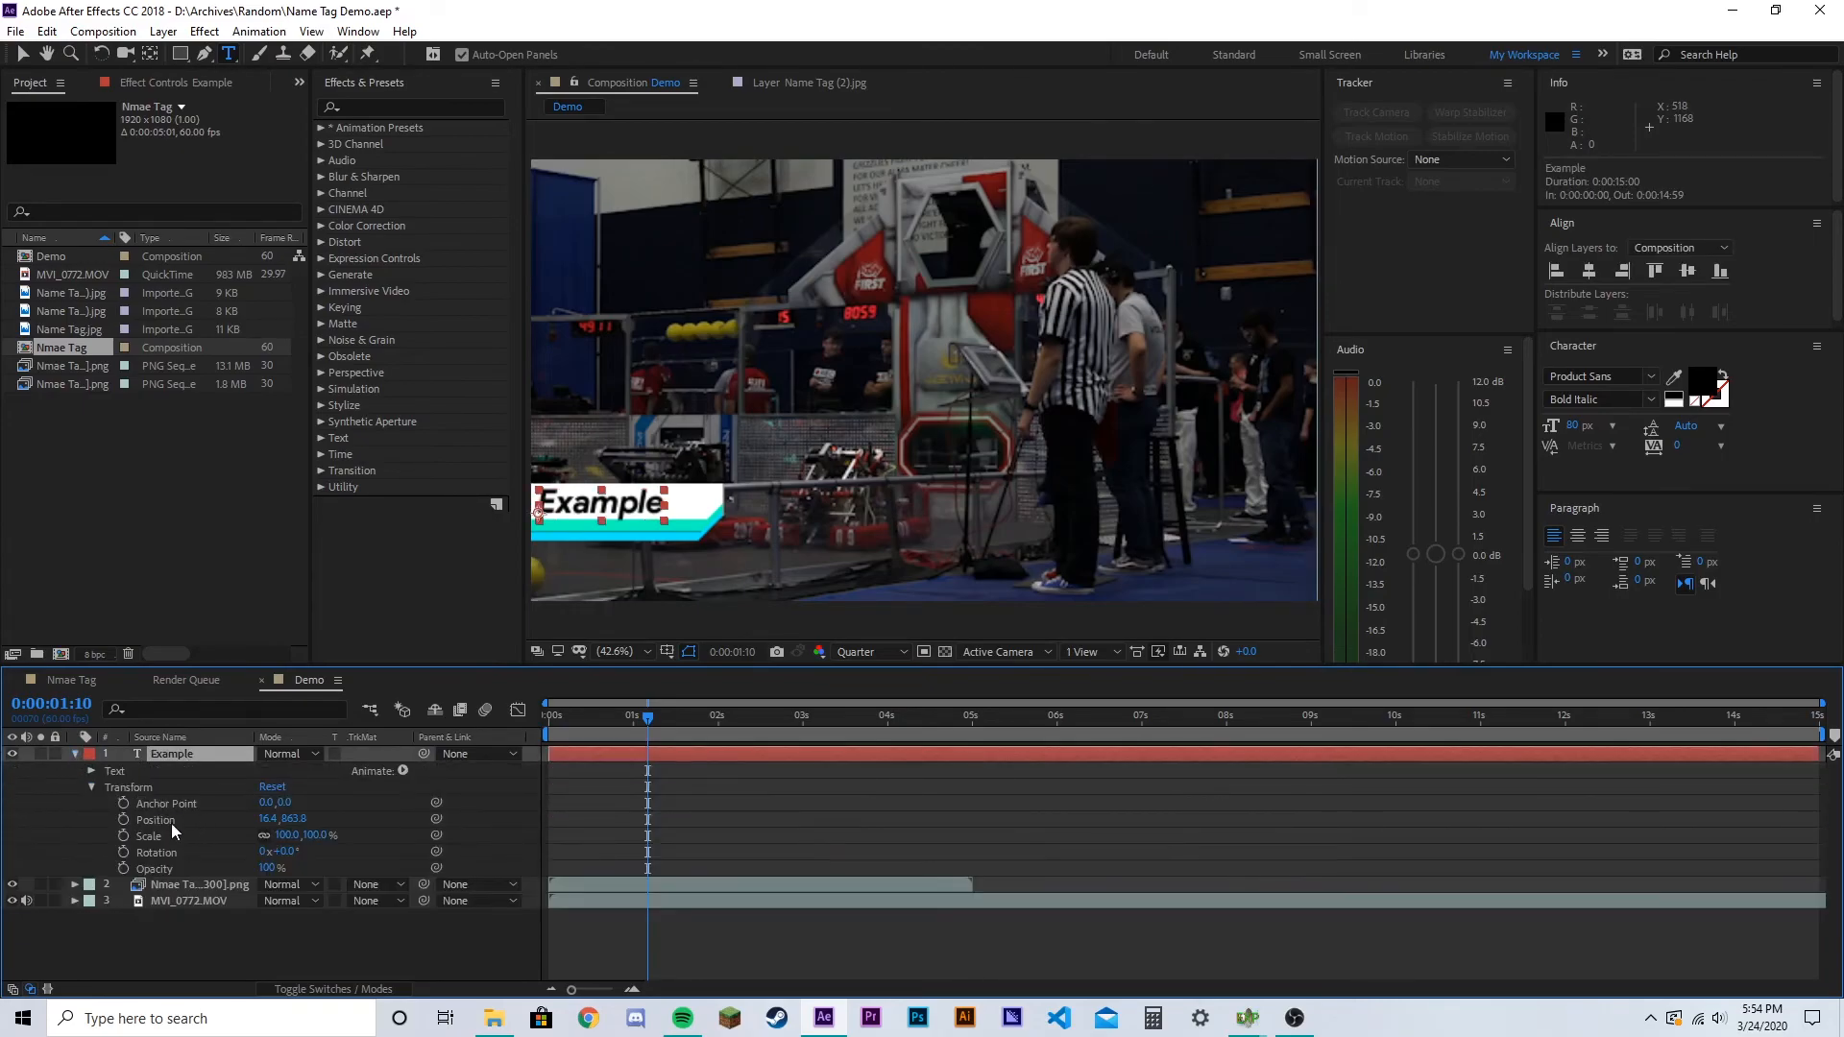
pyautogui.click(123, 870)
pyautogui.click(266, 870)
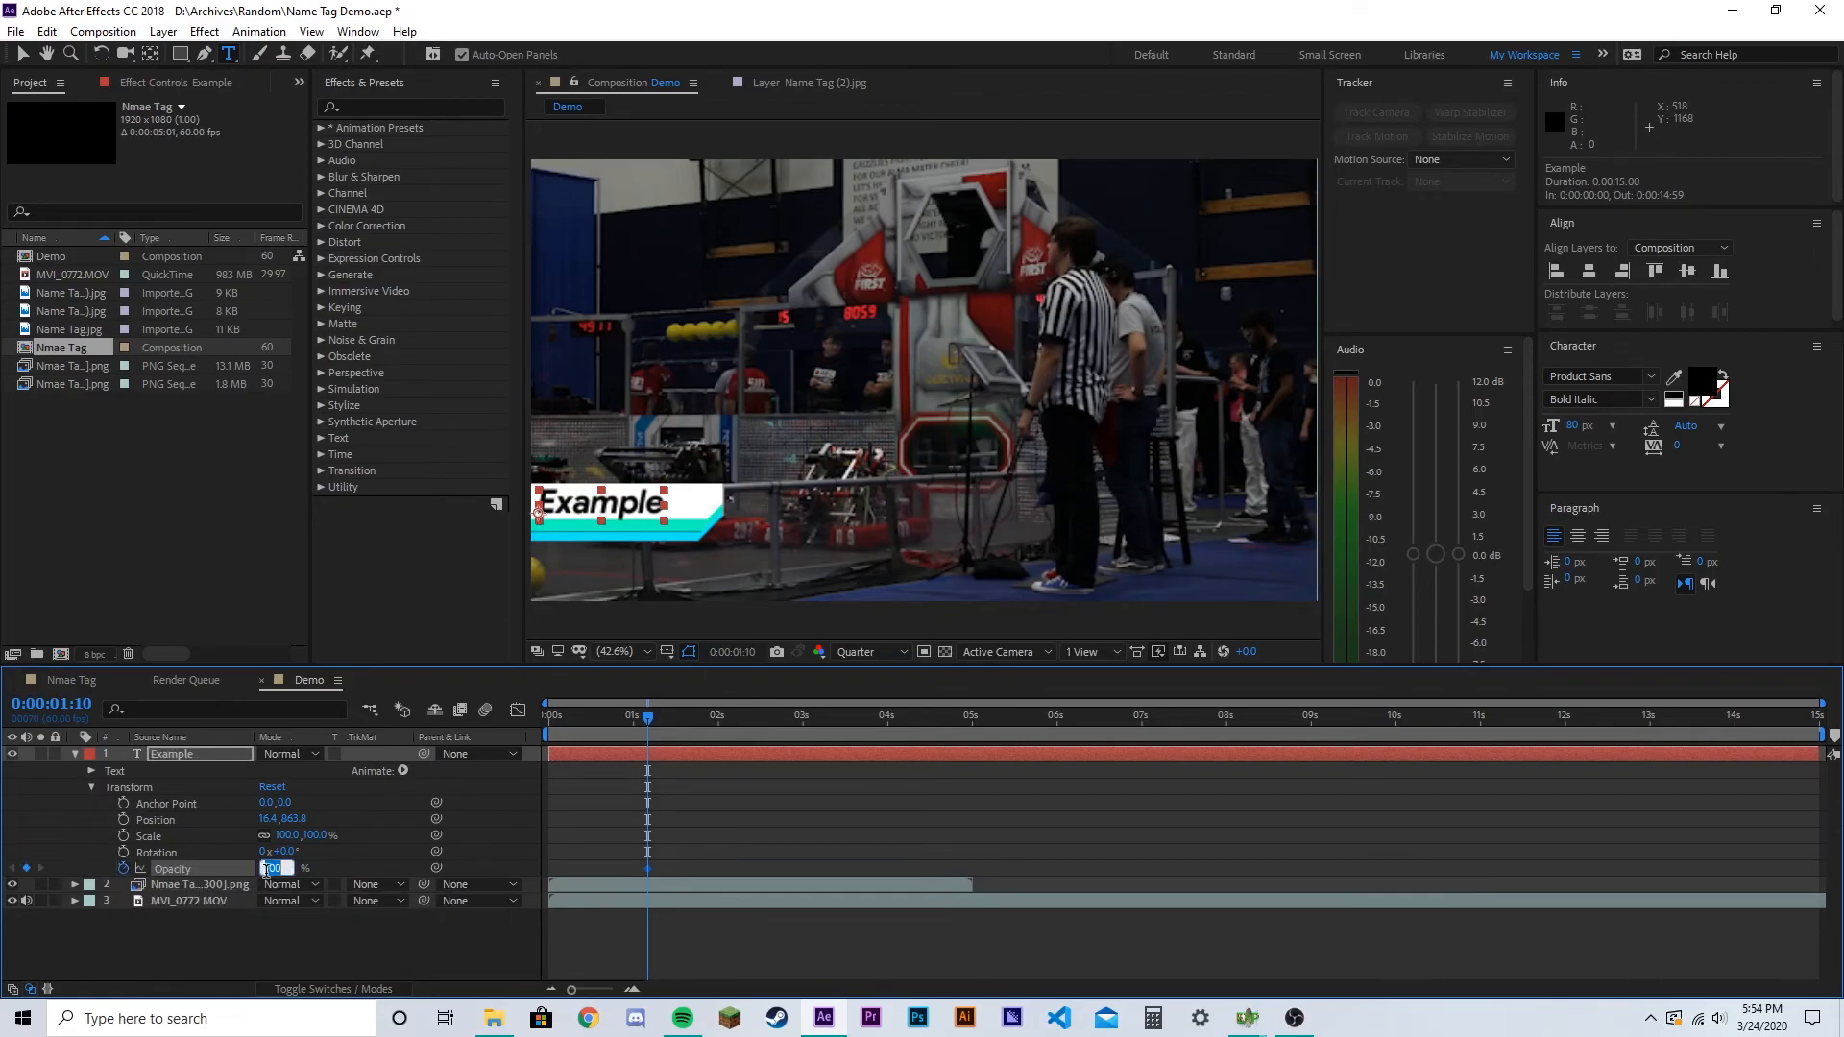
pyautogui.press('Return')
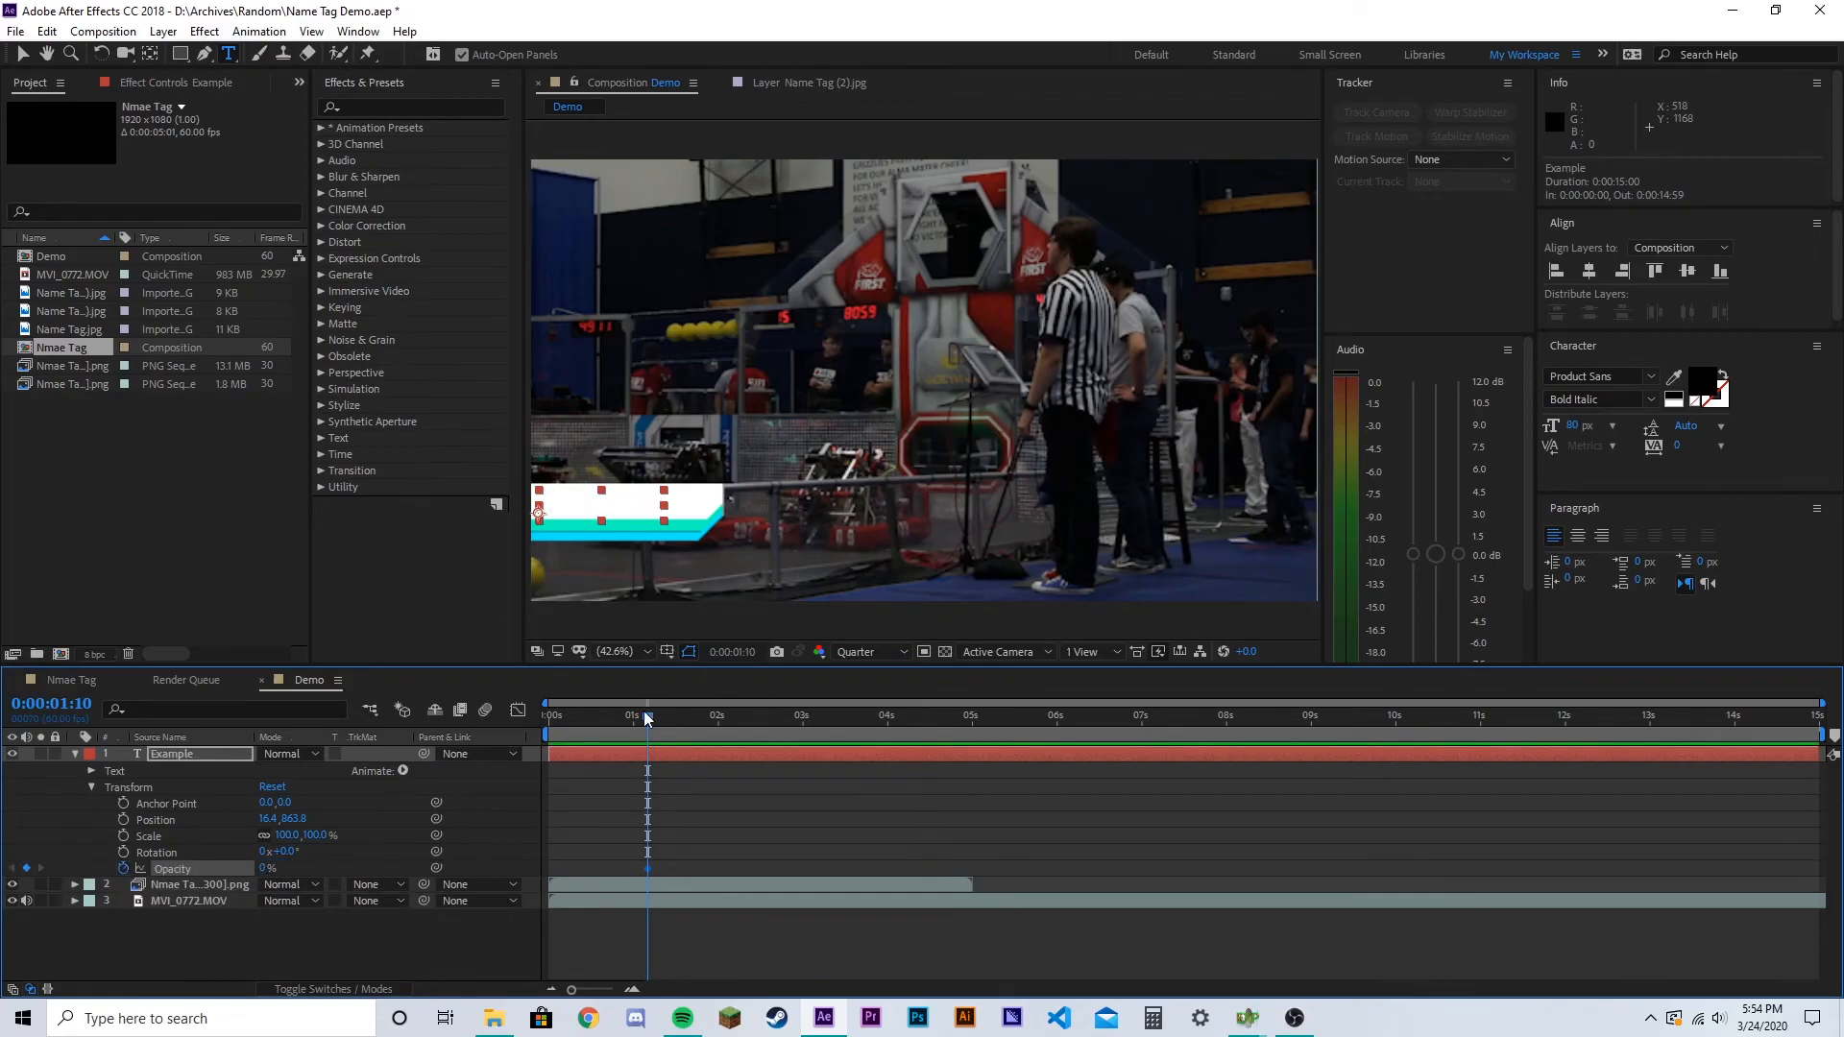
# Add a 100% opacity keyframe to the Example text at 0:00:01:15 and preview the fade-in
pyautogui.moveTo(647, 720); pyautogui.dragTo(655, 718)
pyautogui.click(265, 868)
pyautogui.write('100')
pyautogui.press('Return')
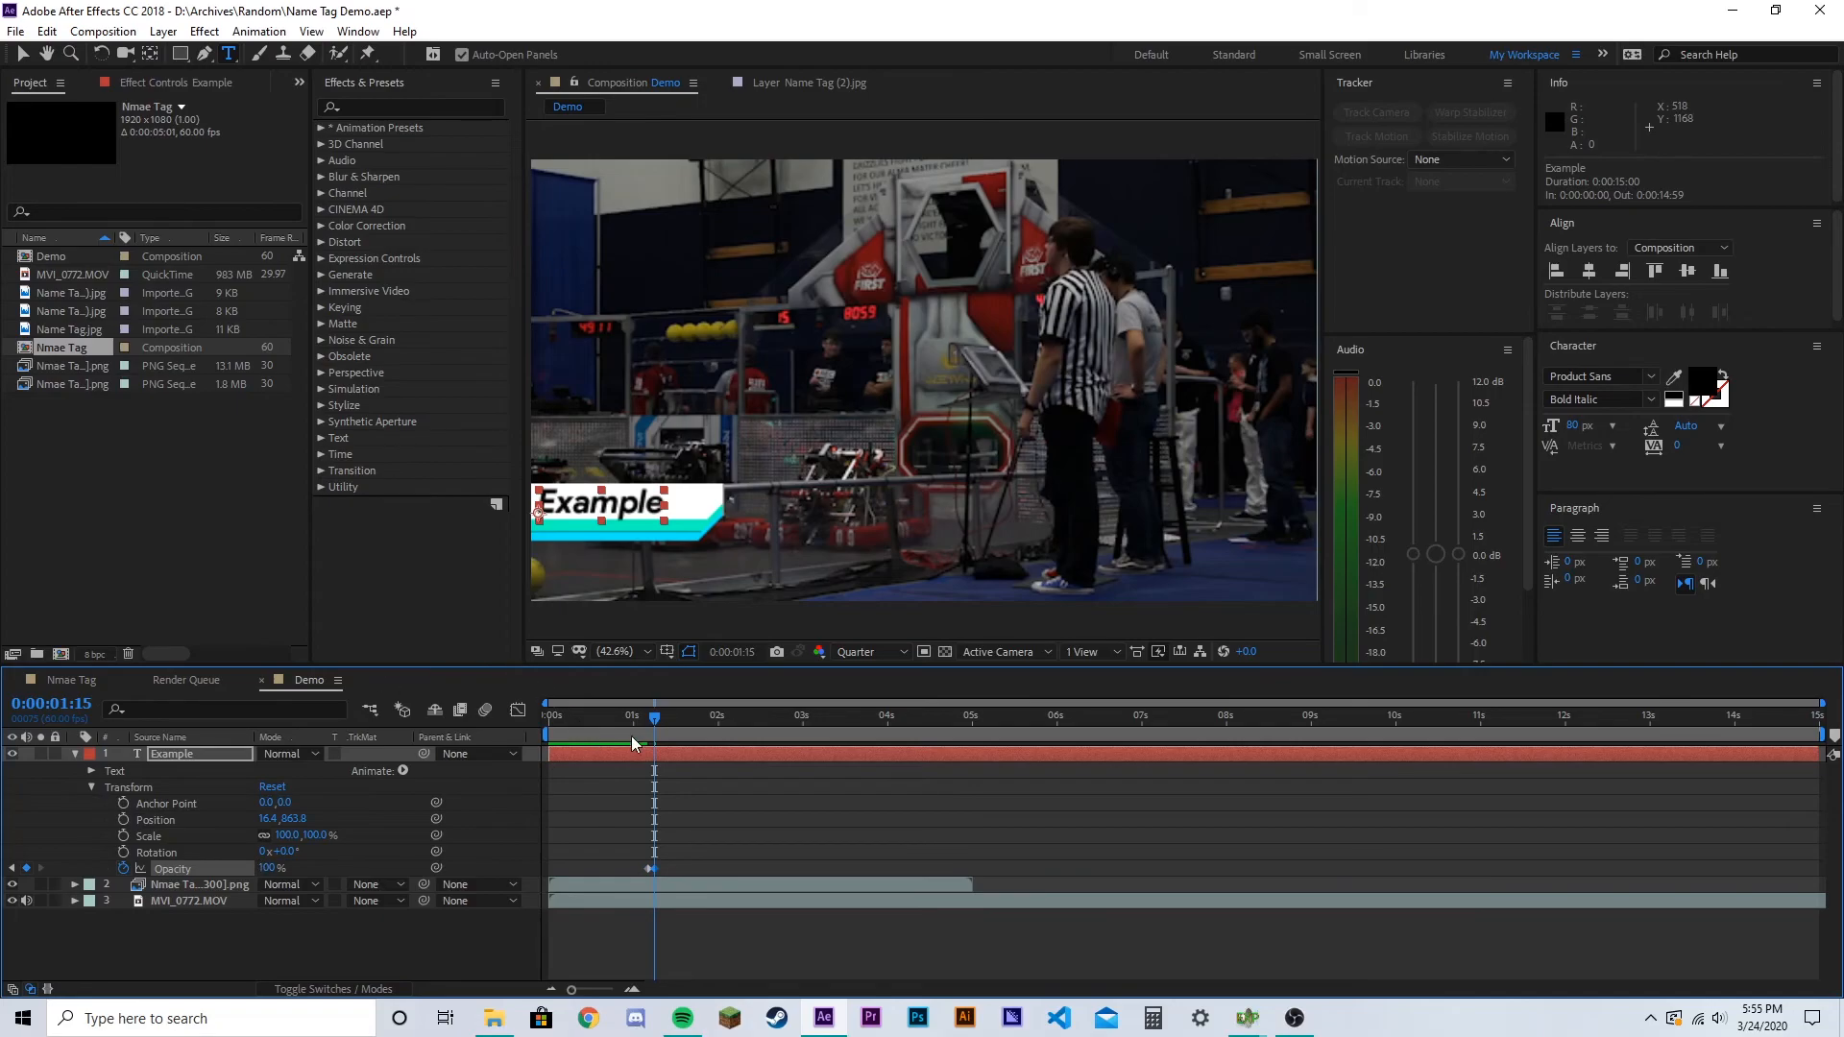
pyautogui.press('space')
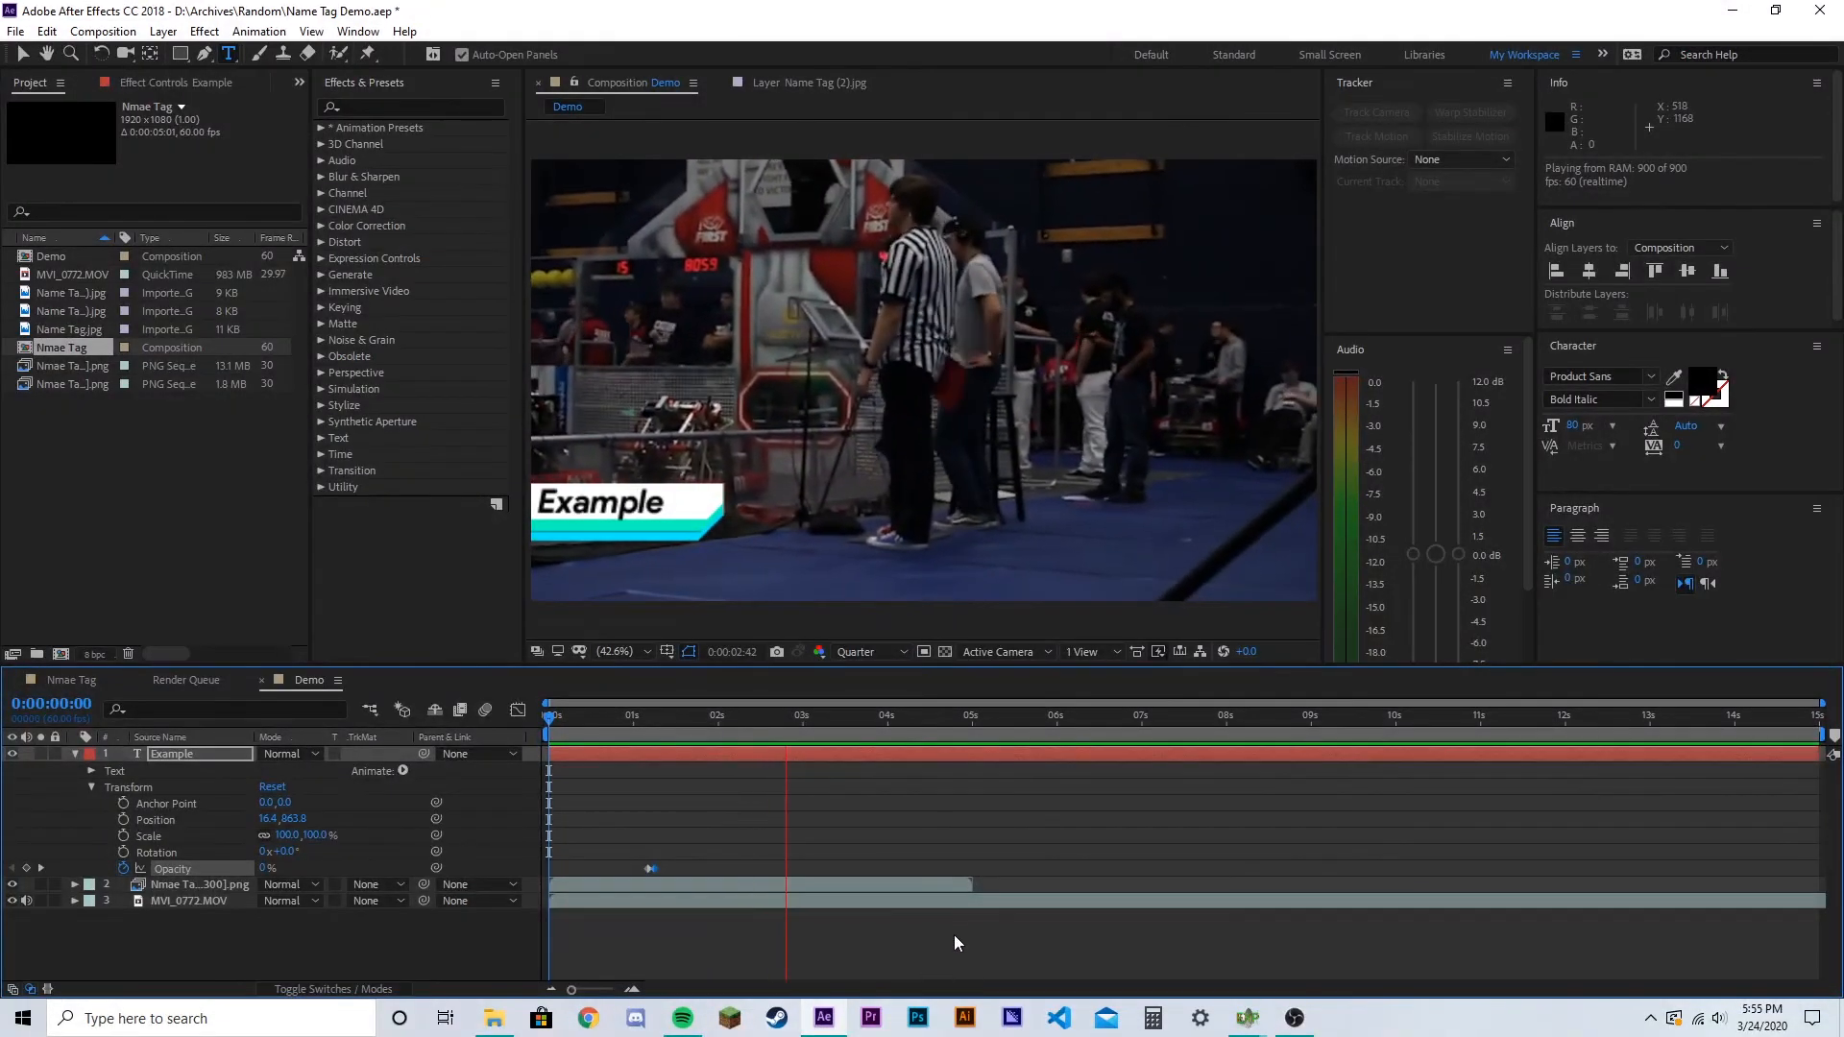
# Keyframe the Example text's fade-out with opacity 0% at 0:00:04:20 and 100% at 0:00:04:15
pyautogui.moveTo(874, 722); pyautogui.dragTo(914, 756)
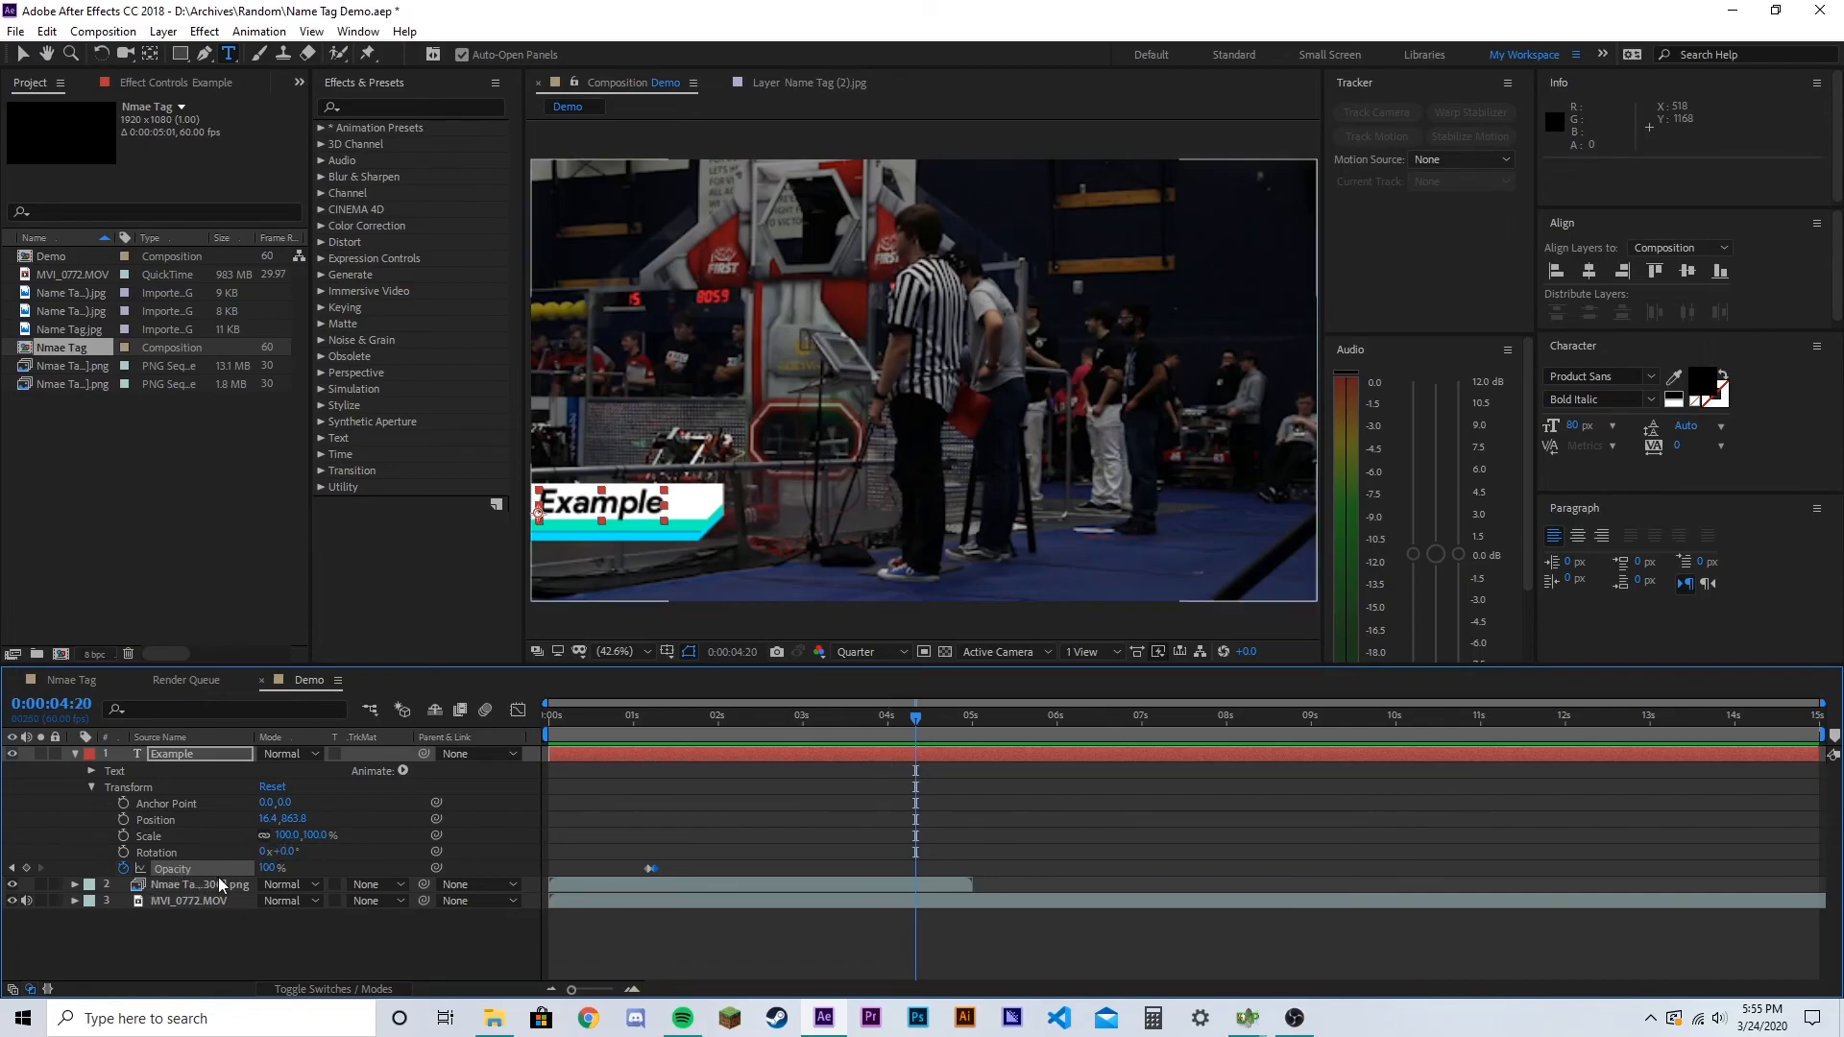
pyautogui.moveTo(271, 868); pyautogui.dragTo(266, 869)
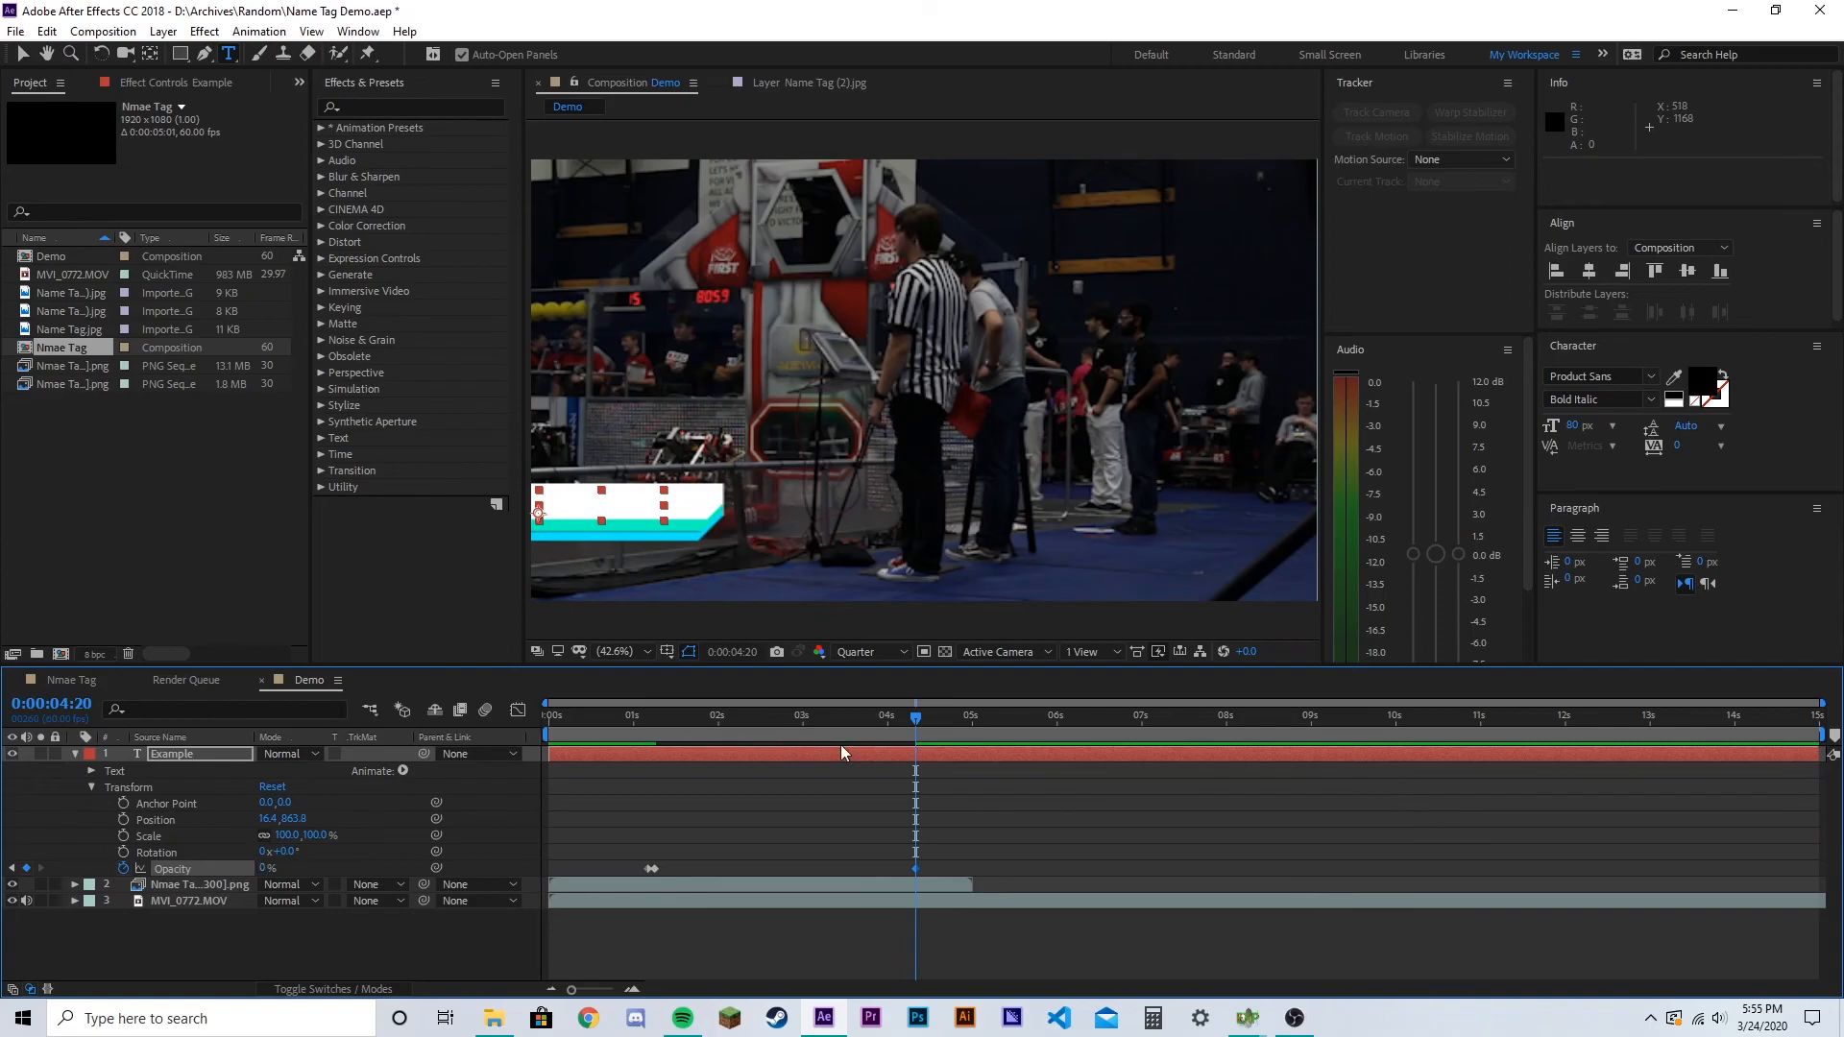
pyautogui.moveTo(912, 719); pyautogui.dragTo(908, 718)
pyautogui.click(274, 867)
pyautogui.write('100')
pyautogui.press('Return')
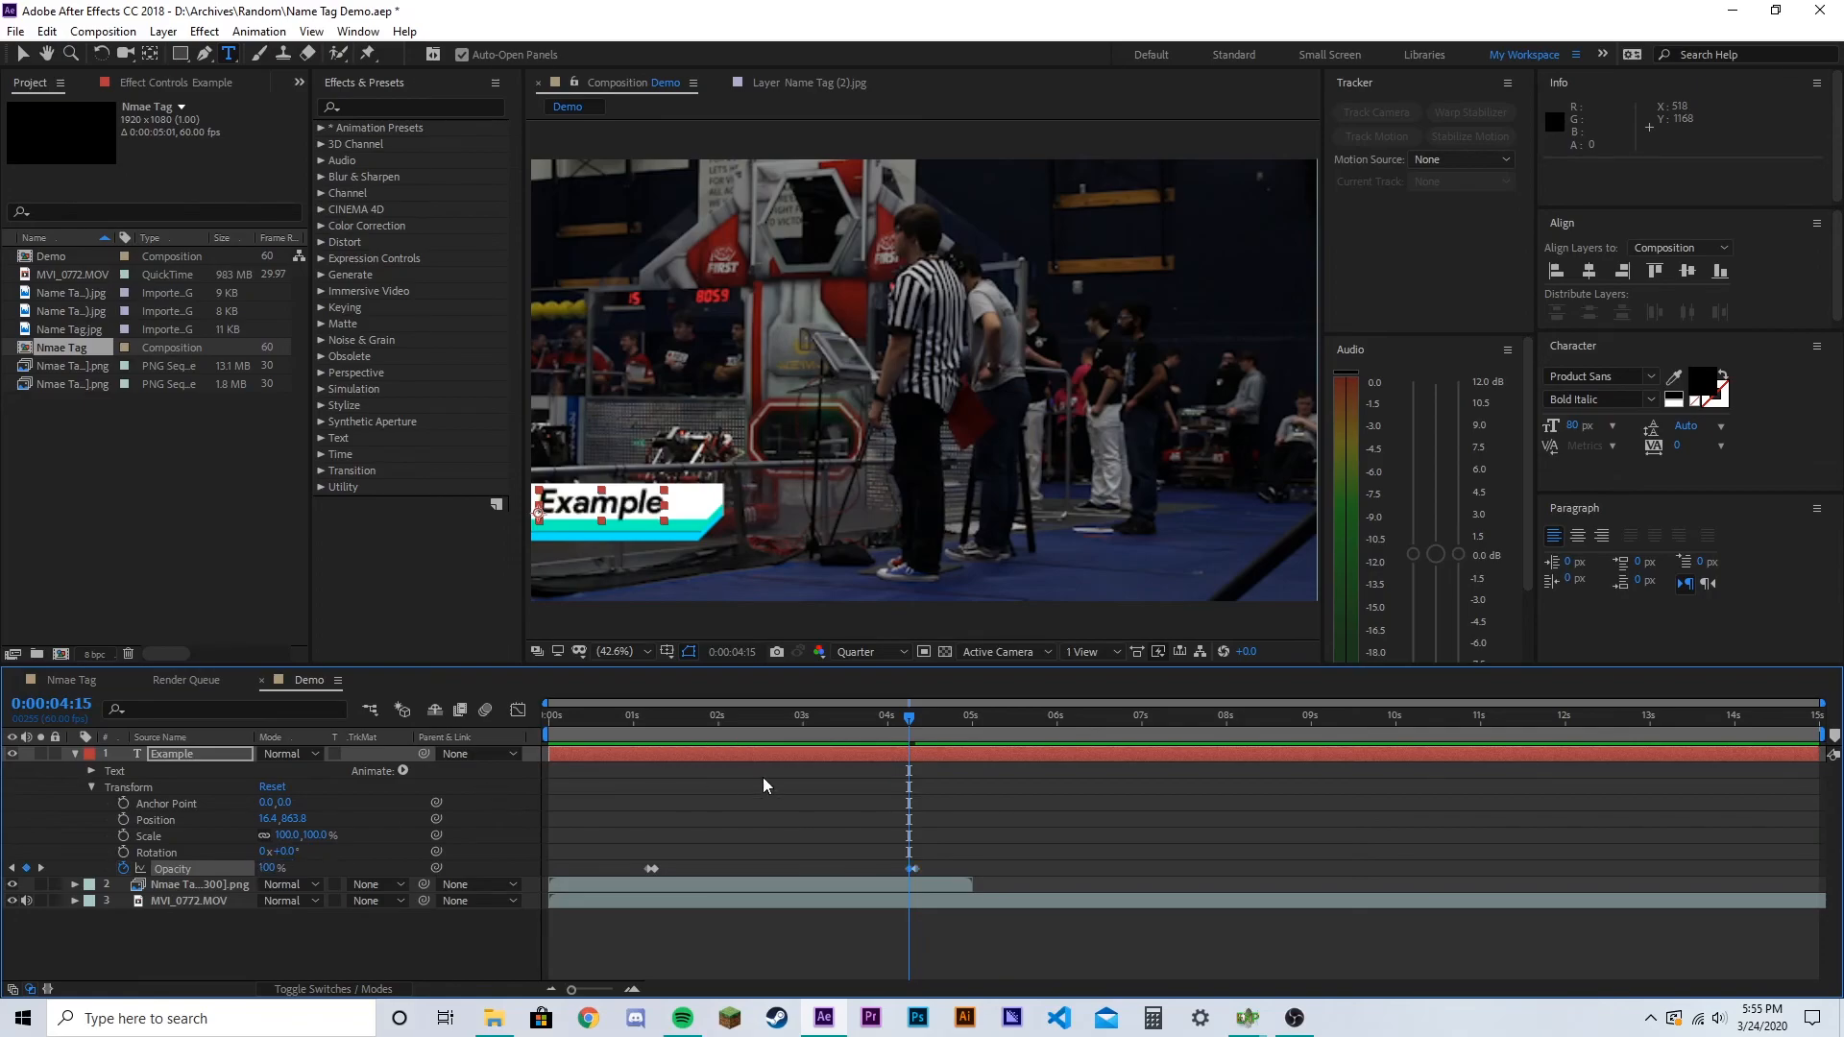
# Play the Demo composition from the start to check the text's fade-in and fade-out against the name tag animation
pyautogui.press('Home')
pyautogui.press('space')
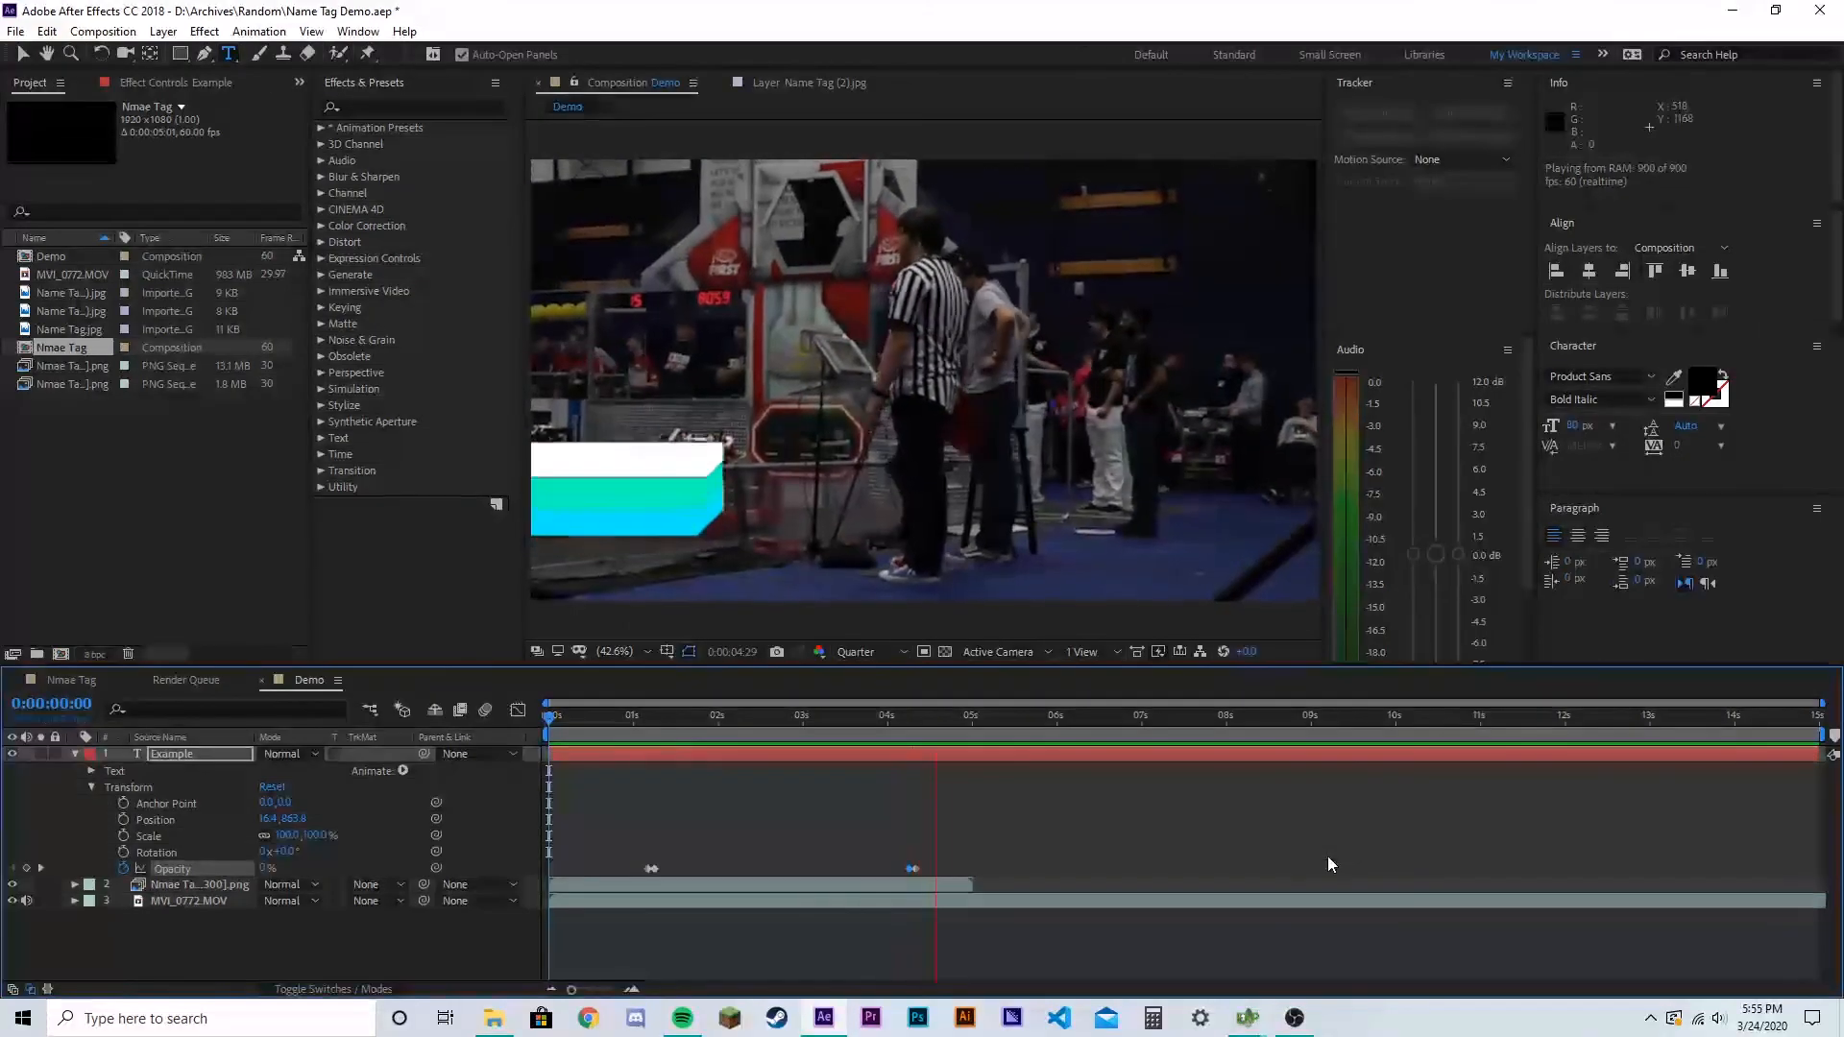
pyautogui.press('space')
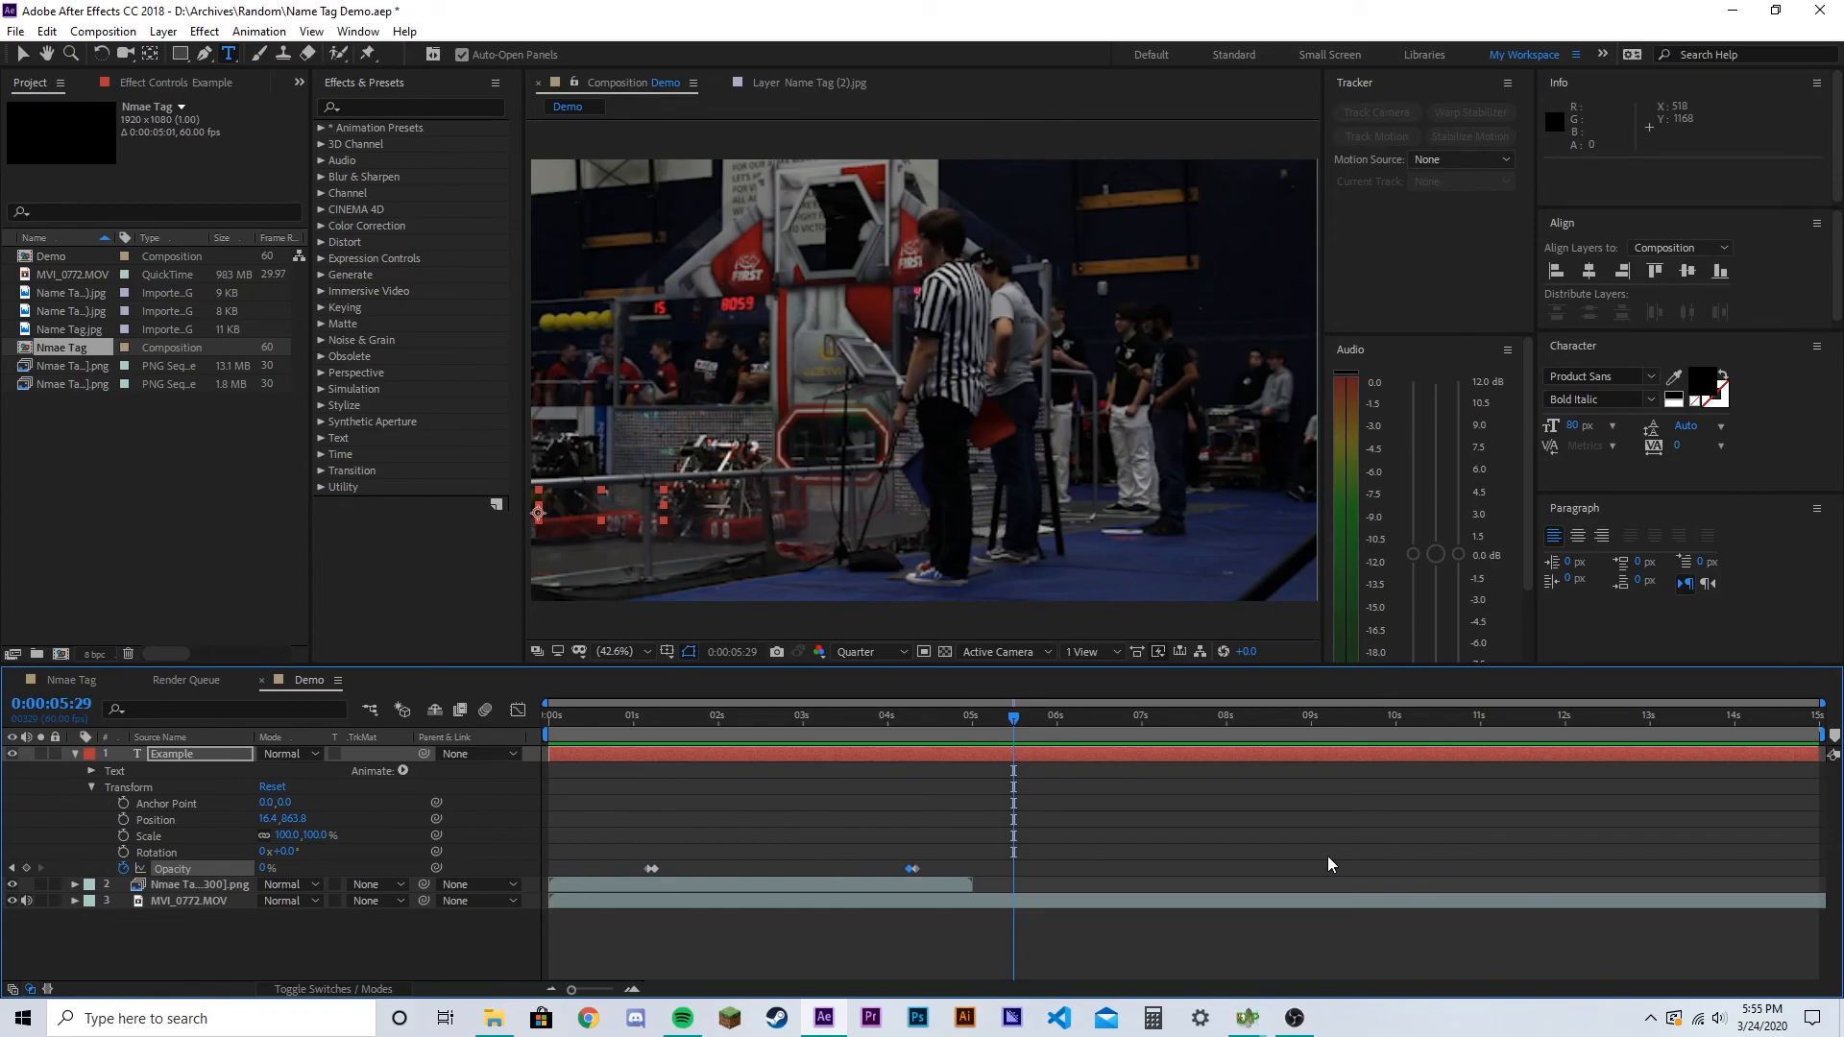
pyautogui.click(1294, 1017)
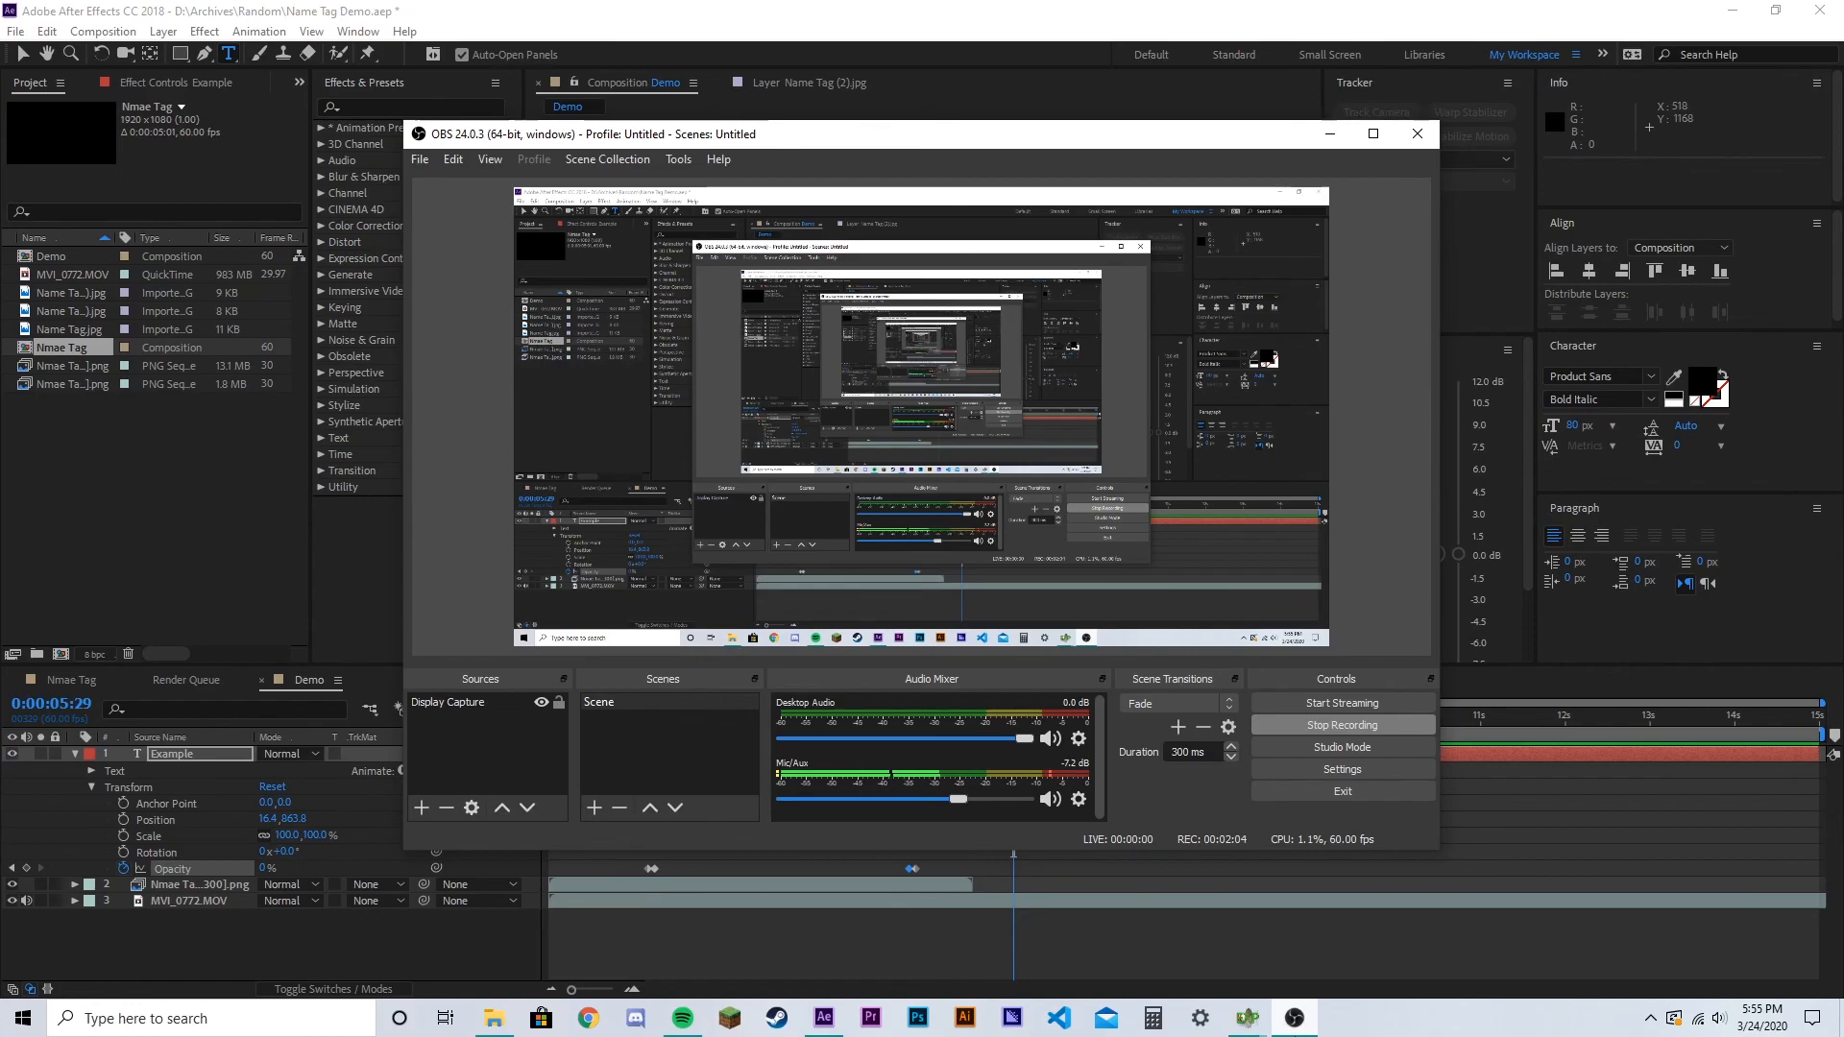
pyautogui.click(1293, 1017)
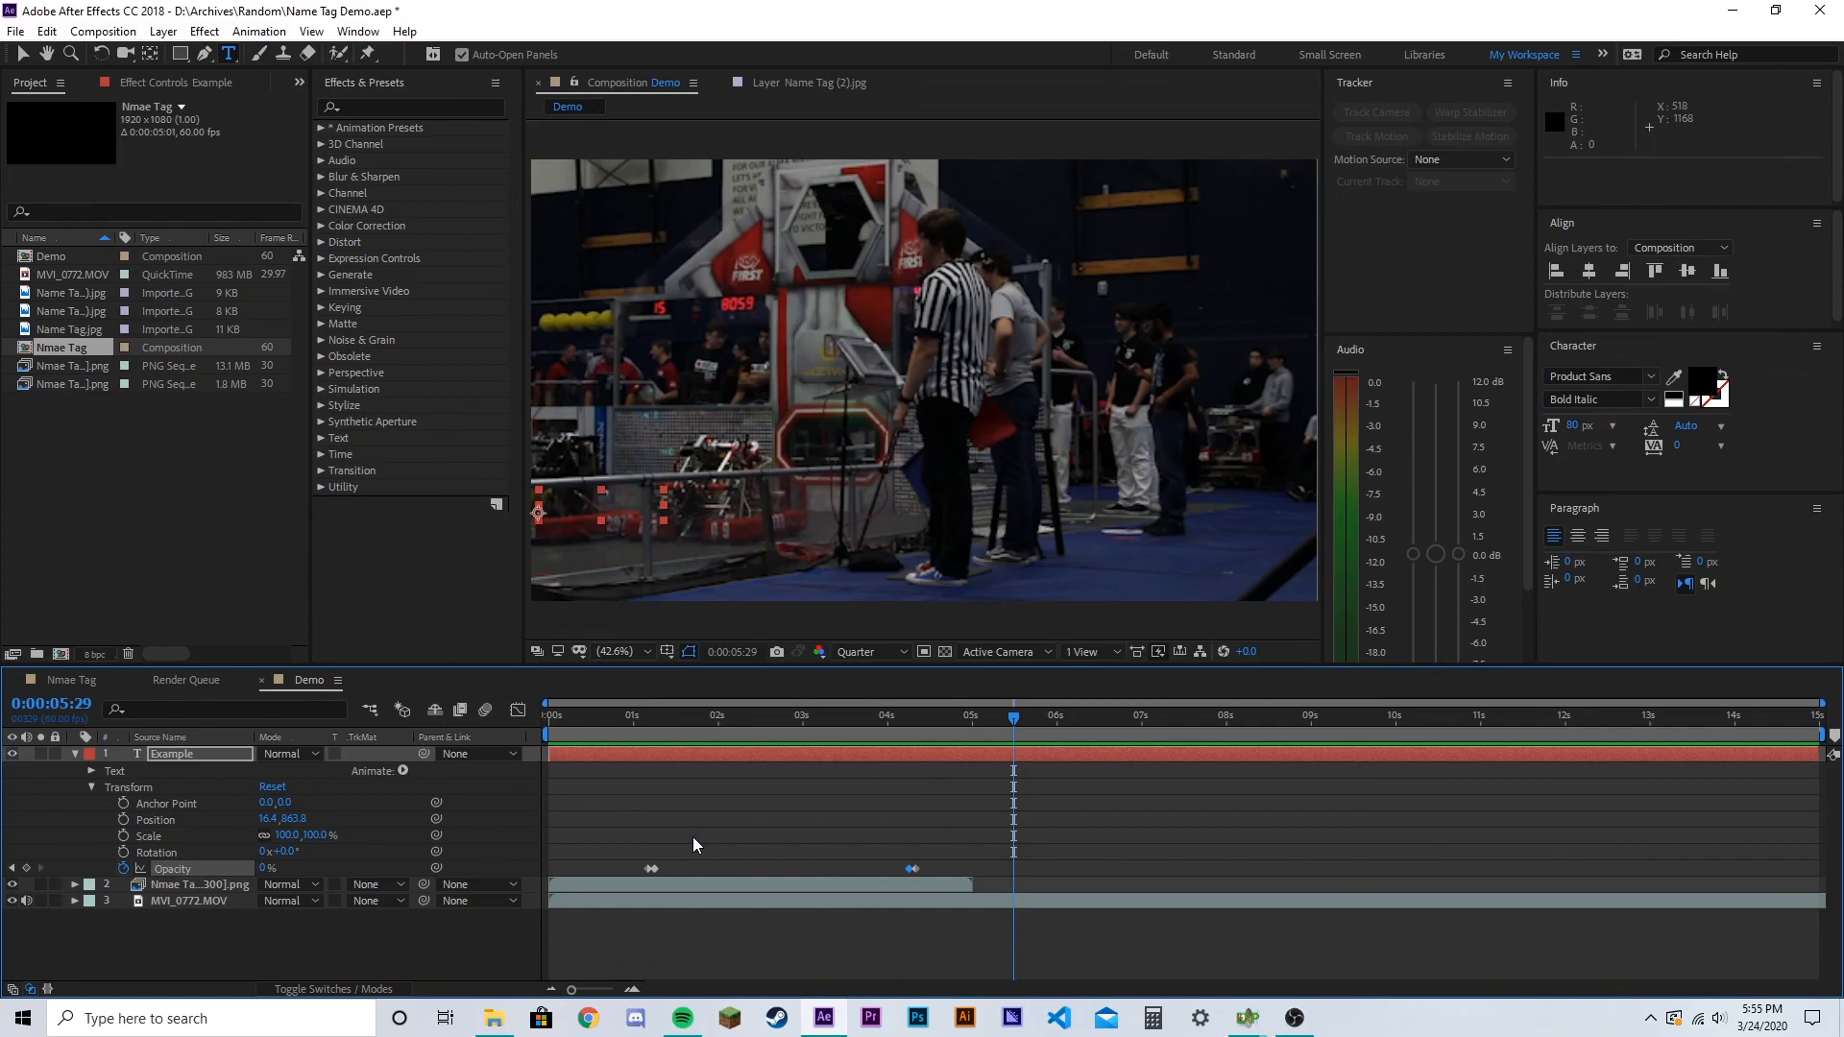
# Collapse the Example layer's properties, deselect it and save the project
pyautogui.click(73, 752)
pyautogui.click(470, 868)
pyautogui.hotkey('ctrl', 's')
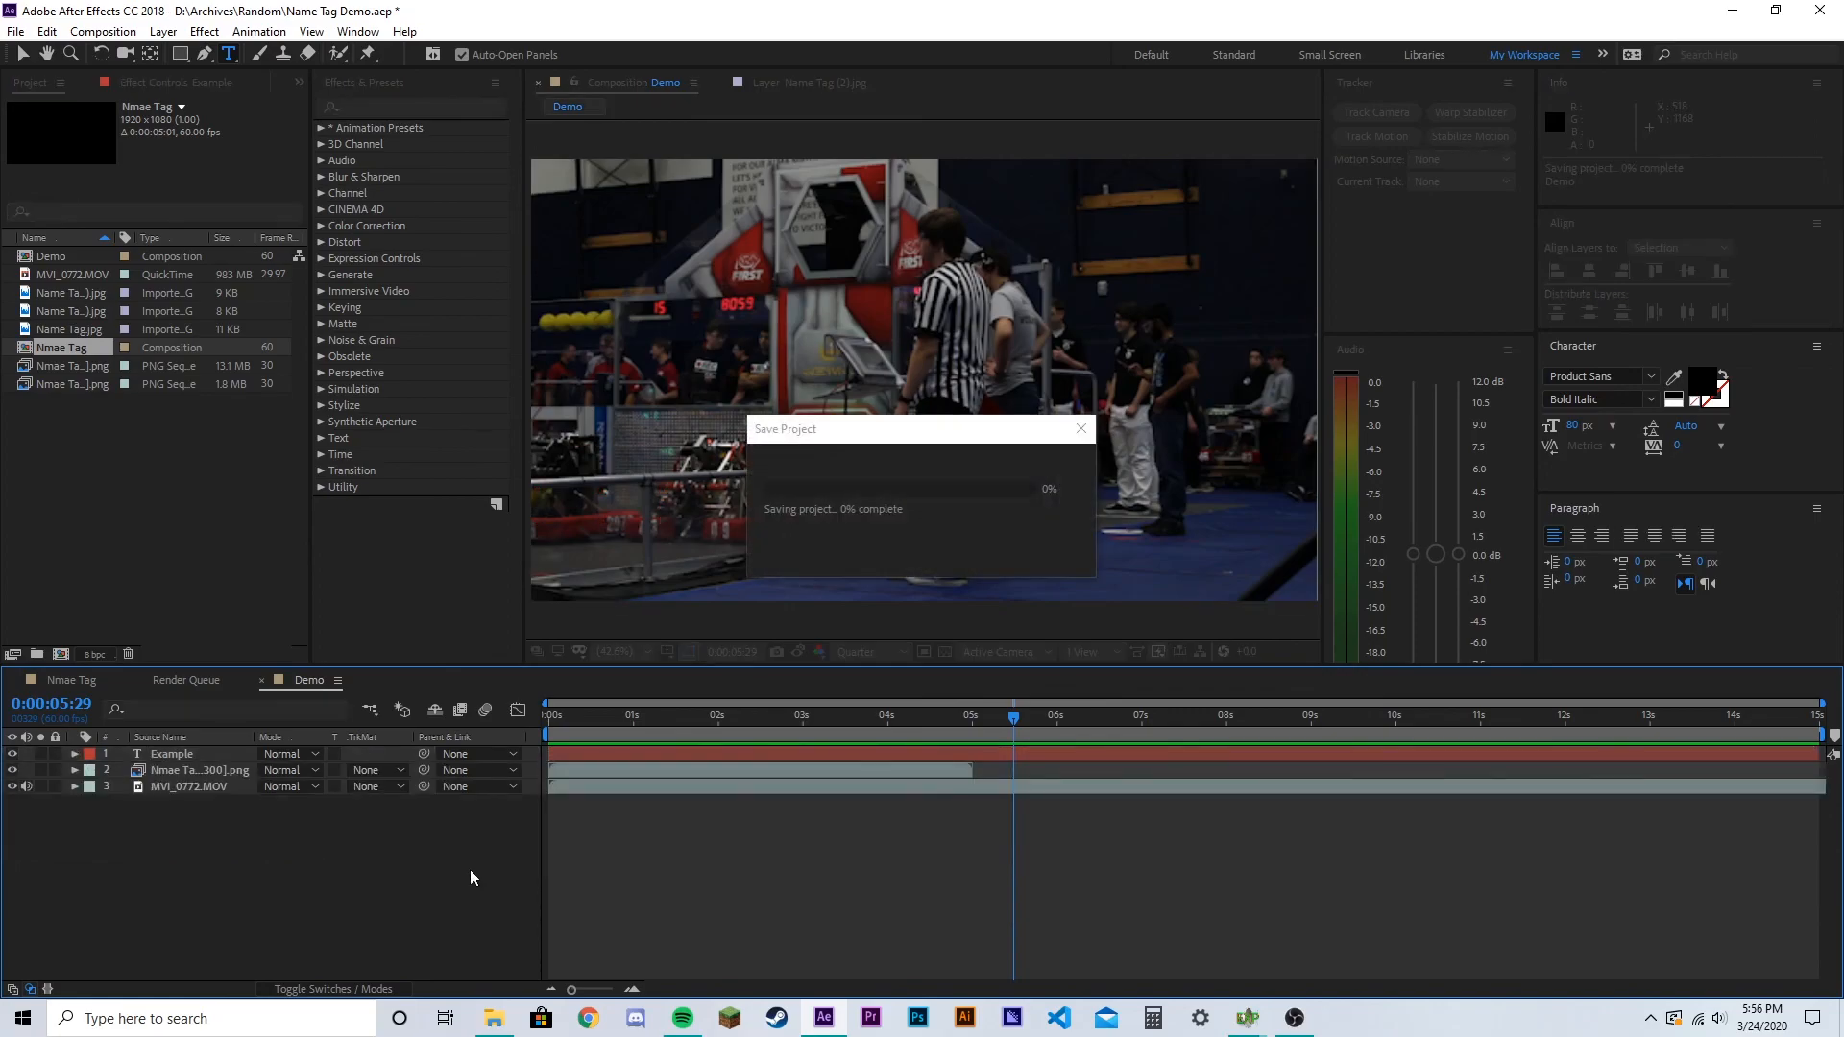